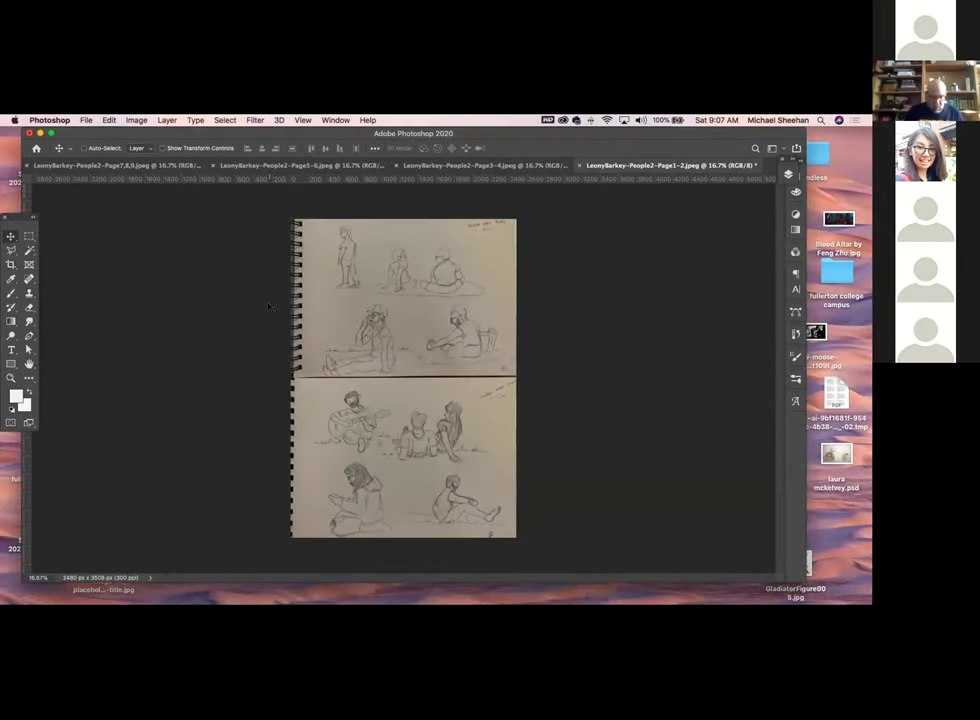
Switch to the Page7,8,9 sketch scan and zoom in to 33.3% on the dog sketches
{"action": "key", "text": "super+equal"}
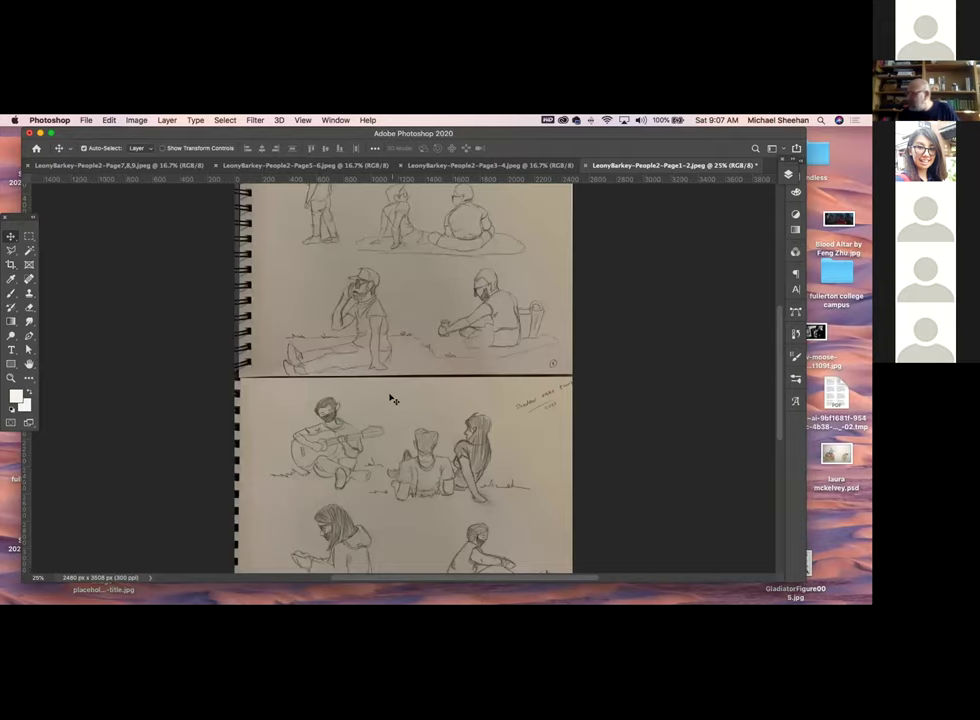
{"action": "scroll", "coordinate": [392, 398], "scroll_direction": "up", "scroll_amount": 3}
{"action": "left_click", "coordinate": [131, 165]}
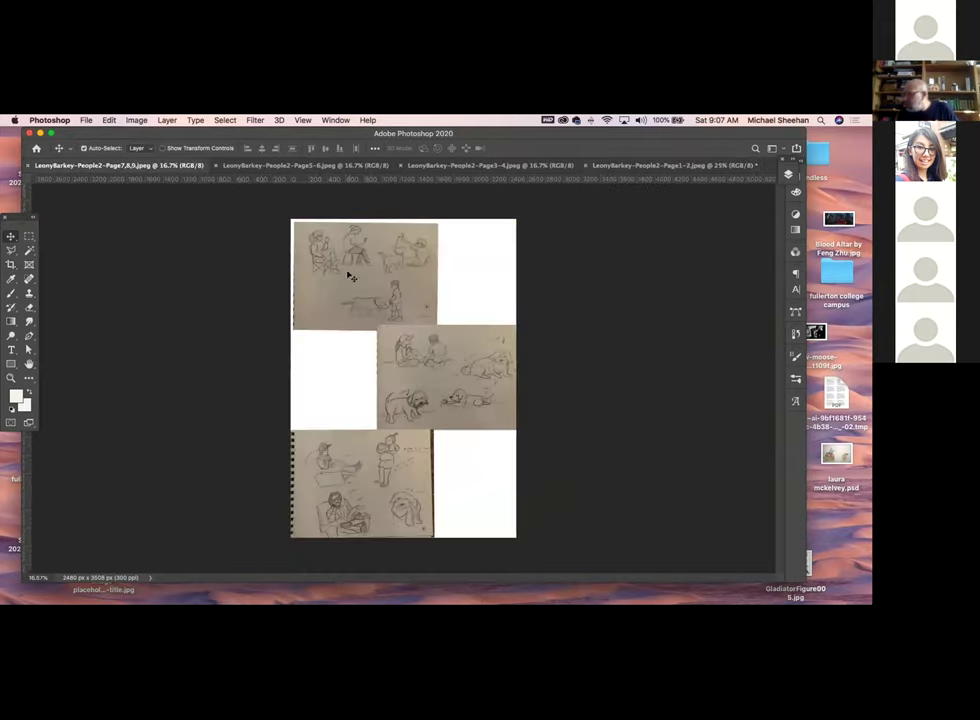
{"action": "key", "text": "super+plus"}
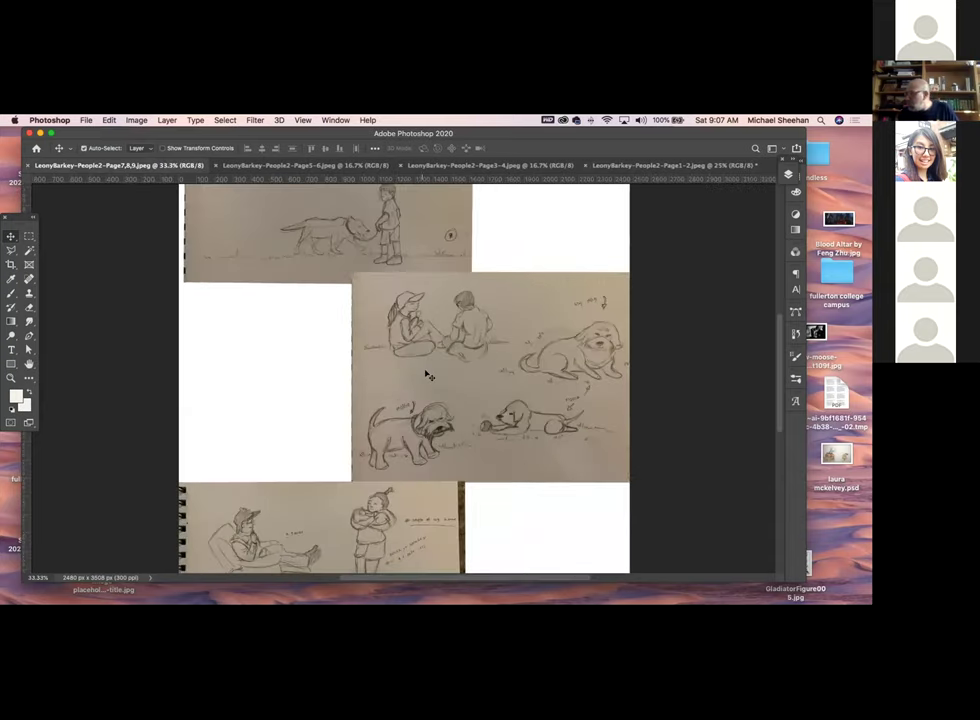
{"action": "key", "text": "super+plus"}
{"action": "scroll", "coordinate": [426, 376], "scroll_direction": "up", "scroll_amount": 2}
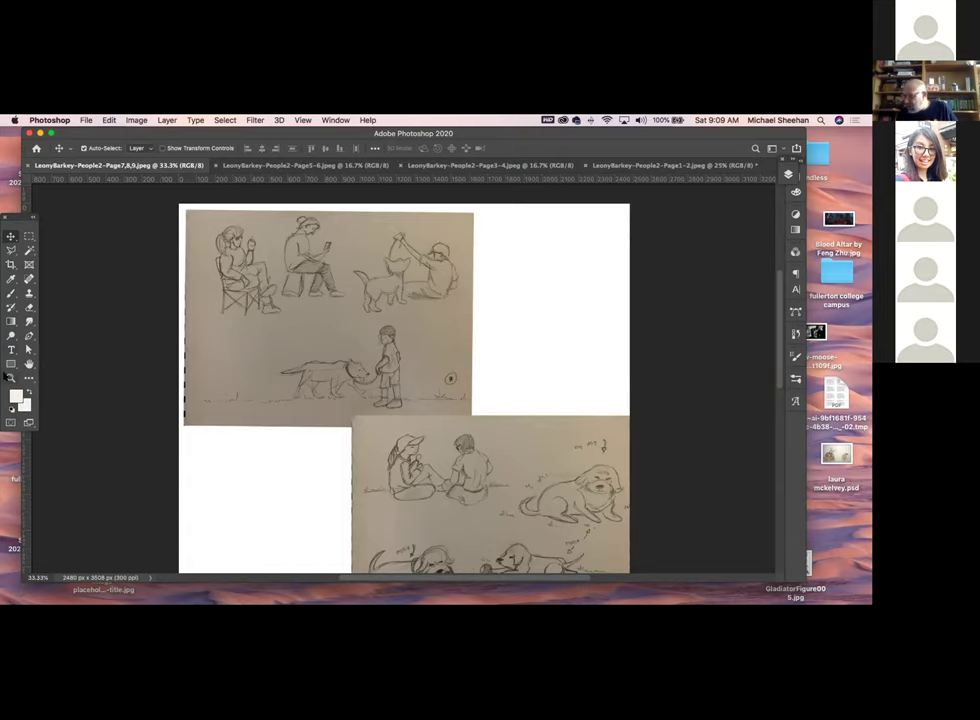
Zoom in on the child and dog sketch, then pan down at 50% to the man in the recliner
{"action": "key", "text": "z"}
{"action": "left_click_drag", "start_coordinate": [291, 279], "coordinate": [363, 395]}
{"action": "scroll", "coordinate": [363, 395], "scroll_direction": "up", "scroll_amount": 5}
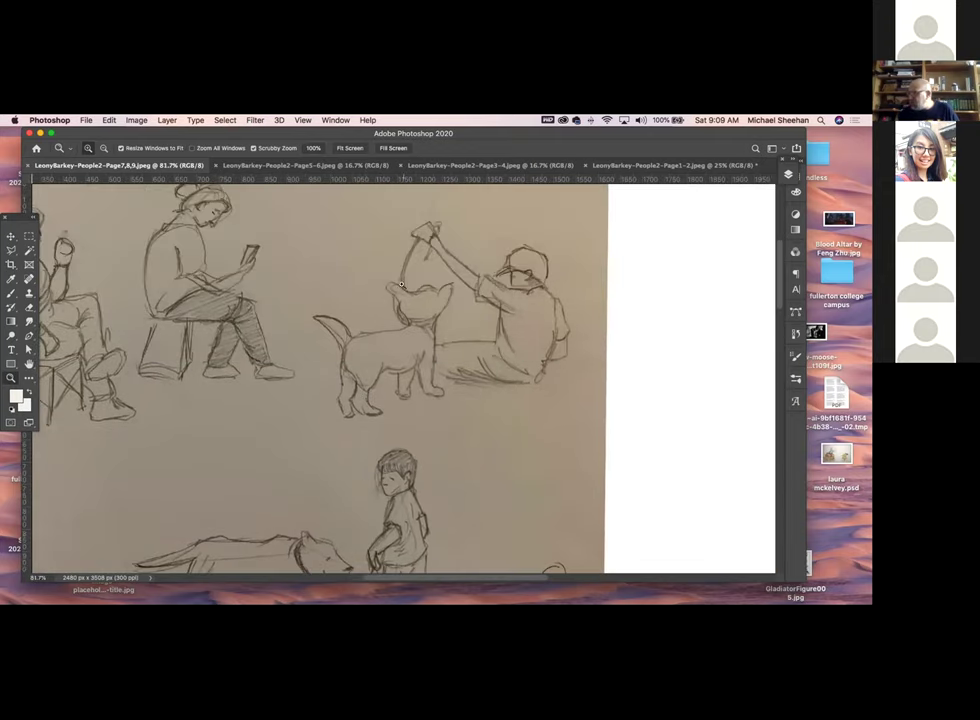
{"action": "scroll", "coordinate": [264, 331], "scroll_direction": "left", "scroll_amount": 5}
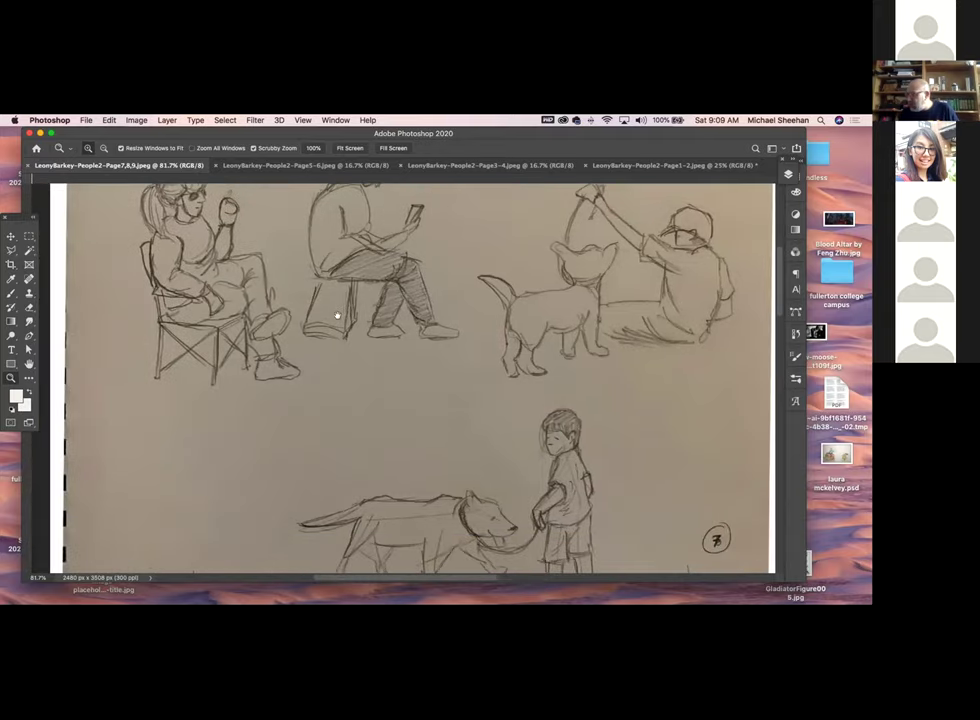
{"action": "key", "text": "super+minus"}
{"action": "key", "text": "super+minus"}
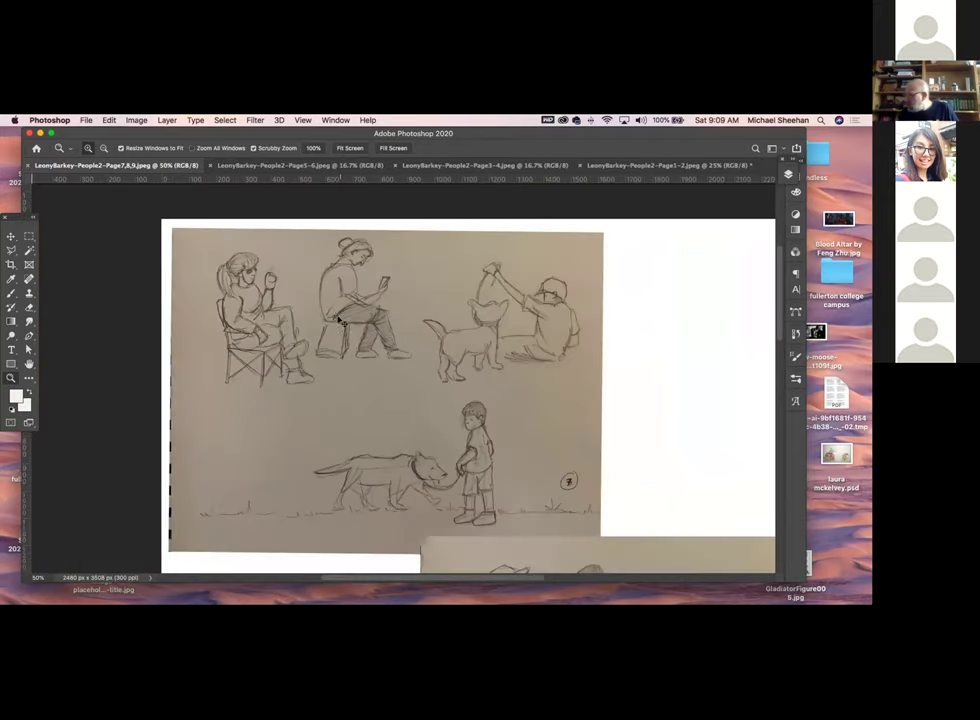
{"action": "scroll", "coordinate": [338, 316], "scroll_direction": "down", "scroll_amount": 10}
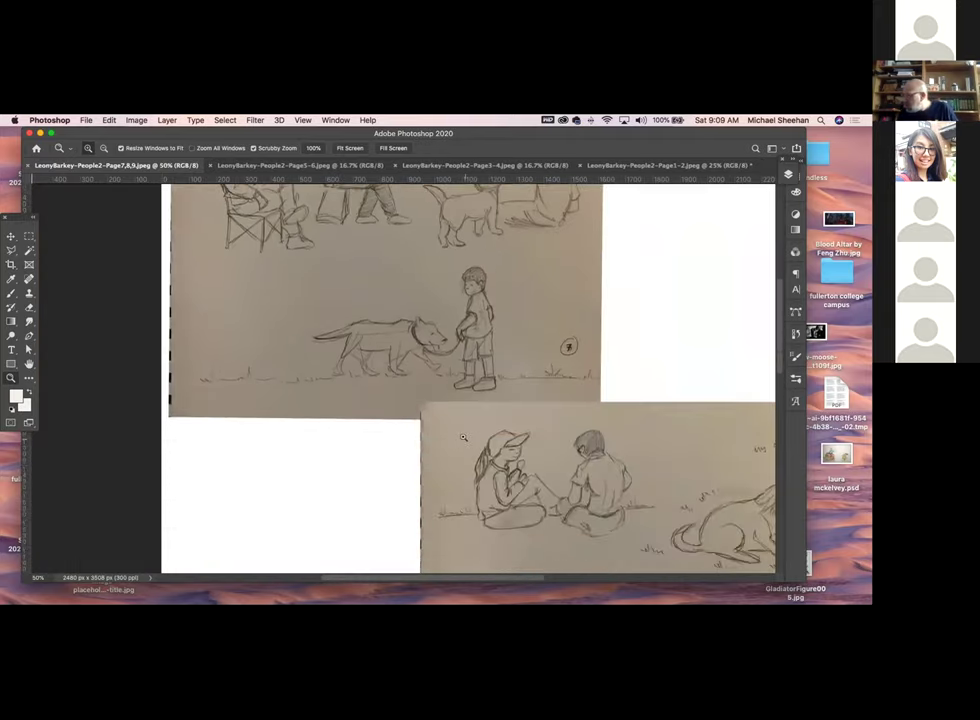
{"action": "scroll", "coordinate": [463, 437], "scroll_direction": "right", "scroll_amount": 5}
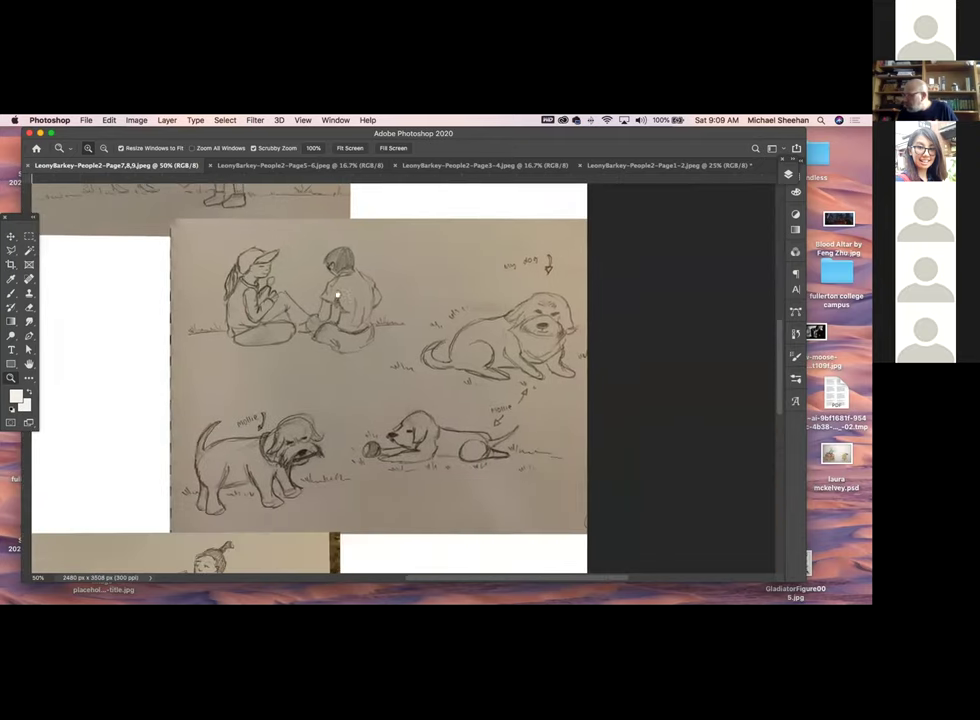
{"action": "scroll", "coordinate": [239, 452], "scroll_direction": "left", "scroll_amount": 5}
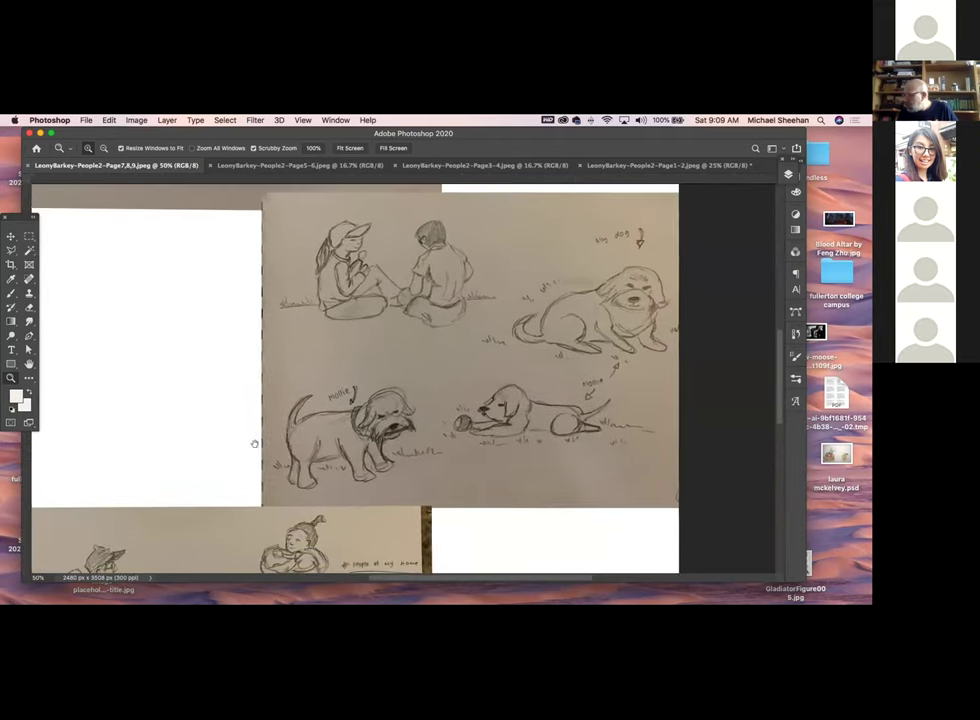
{"action": "scroll", "coordinate": [333, 410], "scroll_direction": "down", "scroll_amount": 5}
{"action": "scroll", "coordinate": [333, 410], "scroll_direction": "left", "scroll_amount": 5}
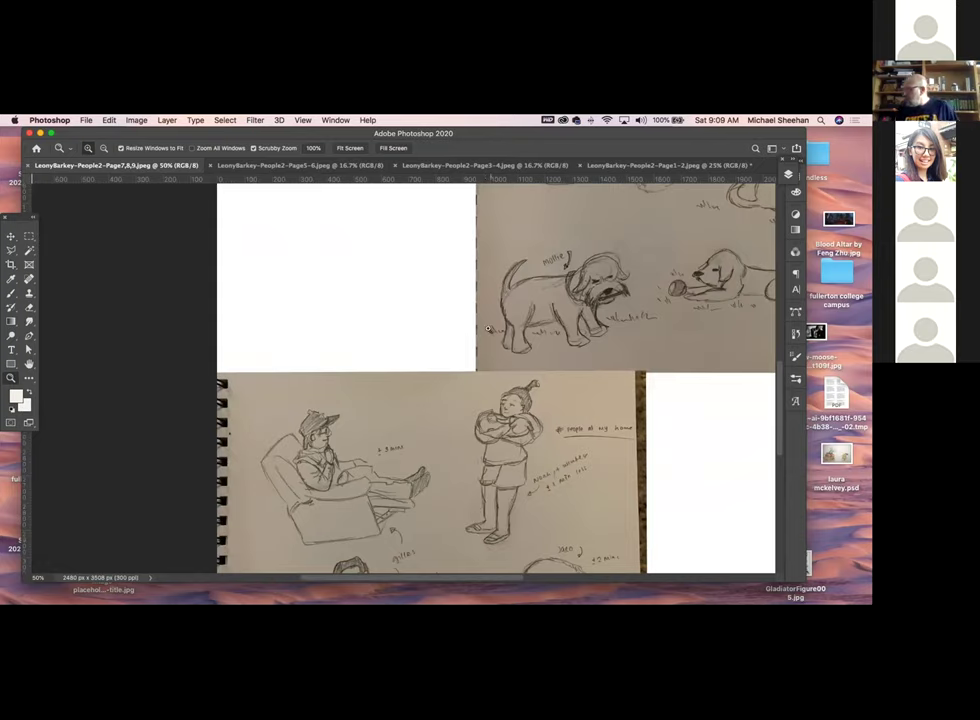
{"action": "scroll", "coordinate": [606, 297], "scroll_direction": "down", "scroll_amount": 8}
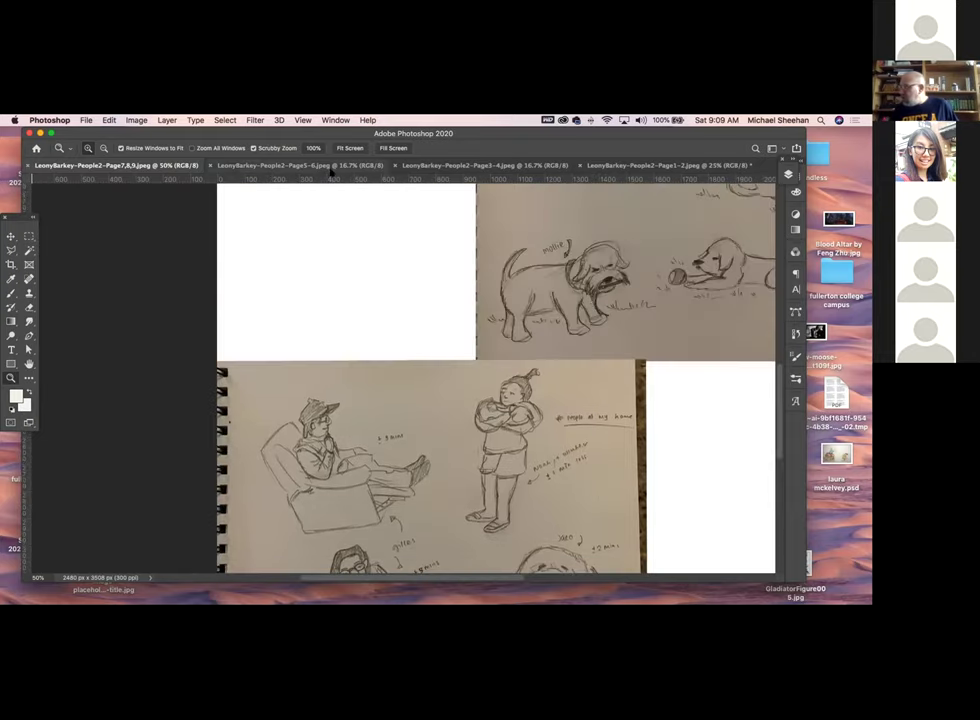
Zoom in on the park sketch page in the Page5-6 scan
{"action": "left_click", "coordinate": [303, 166]}
{"action": "left_click_drag", "start_coordinate": [404, 335], "coordinate": [461, 369]}
{"action": "scroll", "coordinate": [461, 369], "scroll_direction": "up", "scroll_amount": 7}
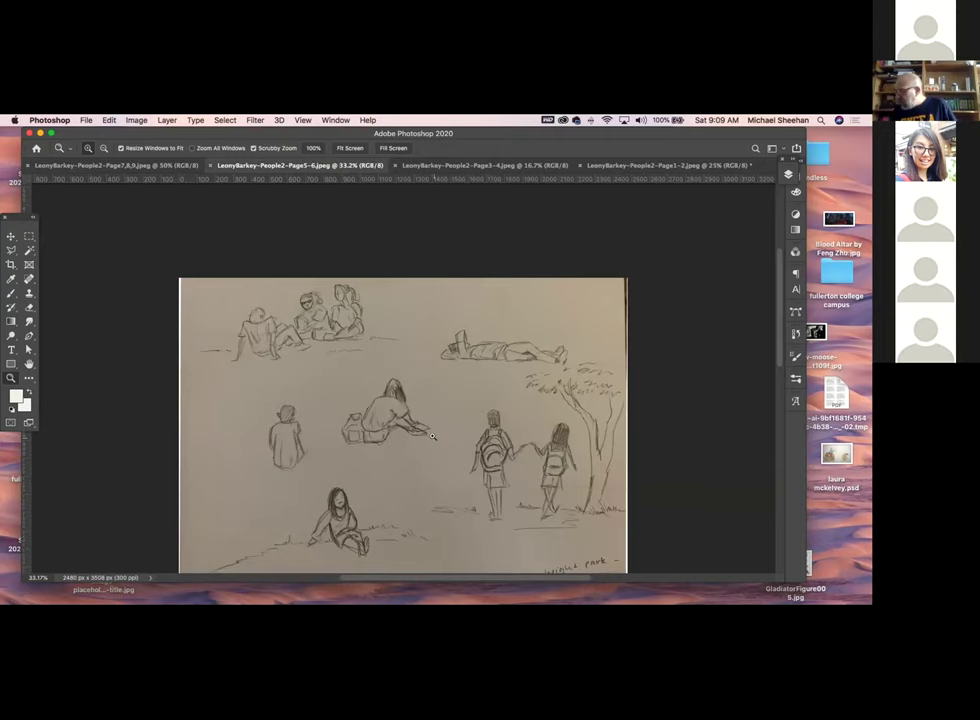
{"action": "scroll", "coordinate": [433, 432], "scroll_direction": "down", "scroll_amount": 3}
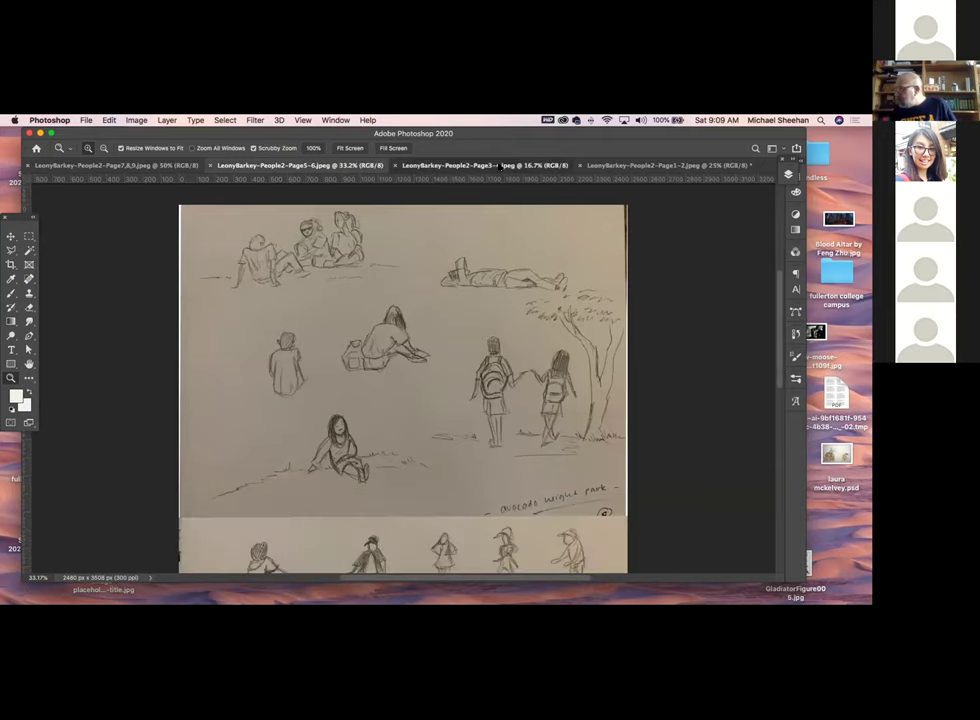
Zoom in on the reading and lounging figures in Page3-4, then return to Page1-2
{"action": "key", "text": "ctrl+Tab"}
{"action": "left_click_drag", "start_coordinate": [372, 270], "coordinate": [366, 285]}
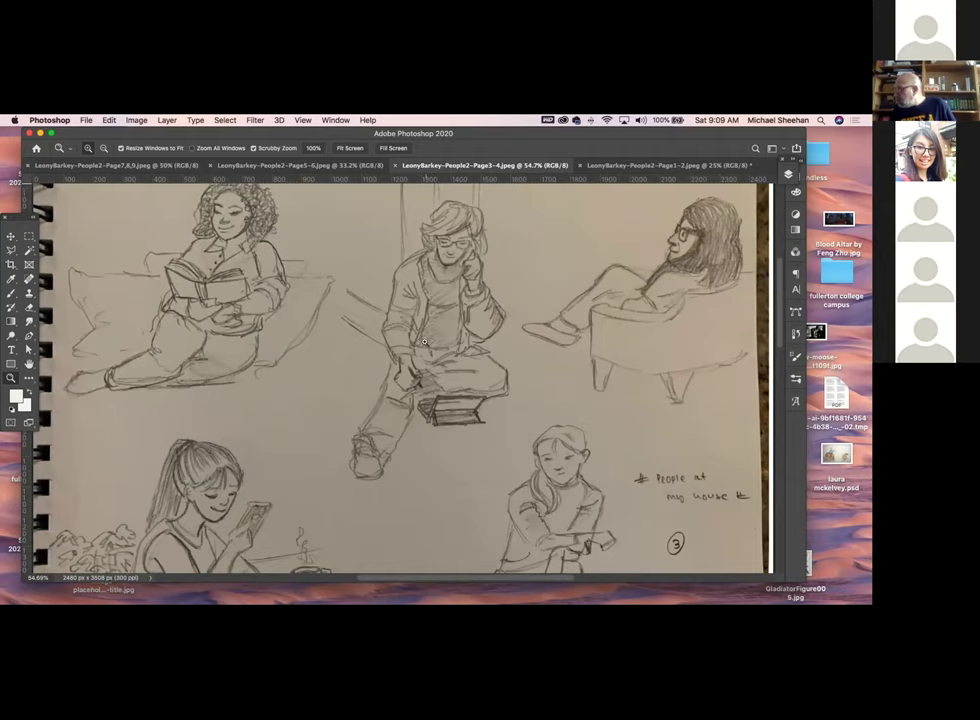
{"action": "scroll", "coordinate": [431, 347], "scroll_direction": "up", "scroll_amount": 3}
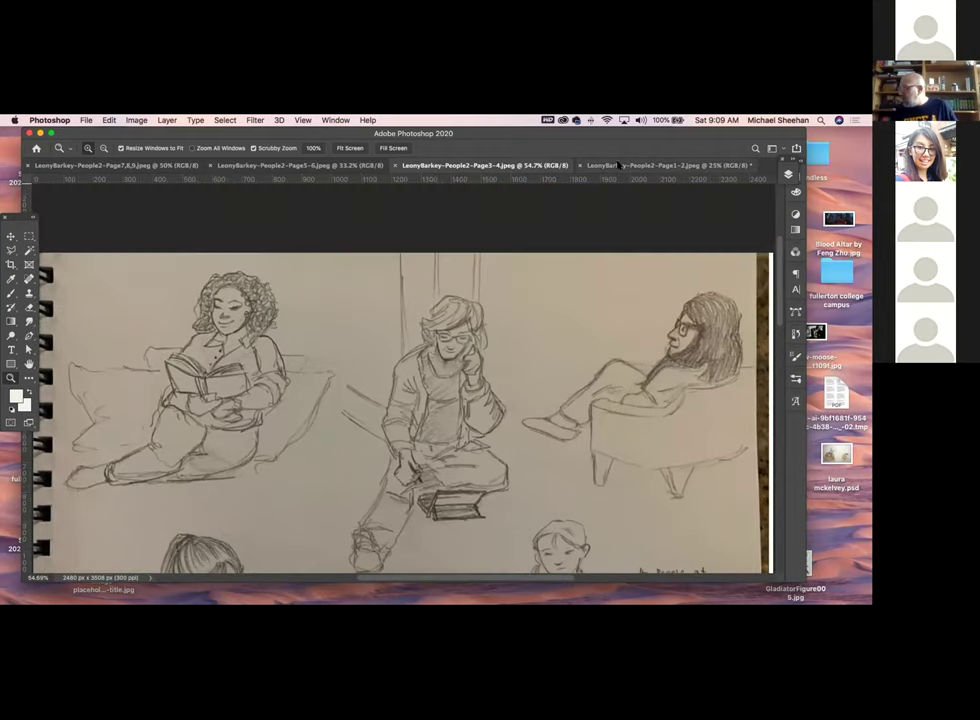
{"action": "left_click", "coordinate": [618, 165]}
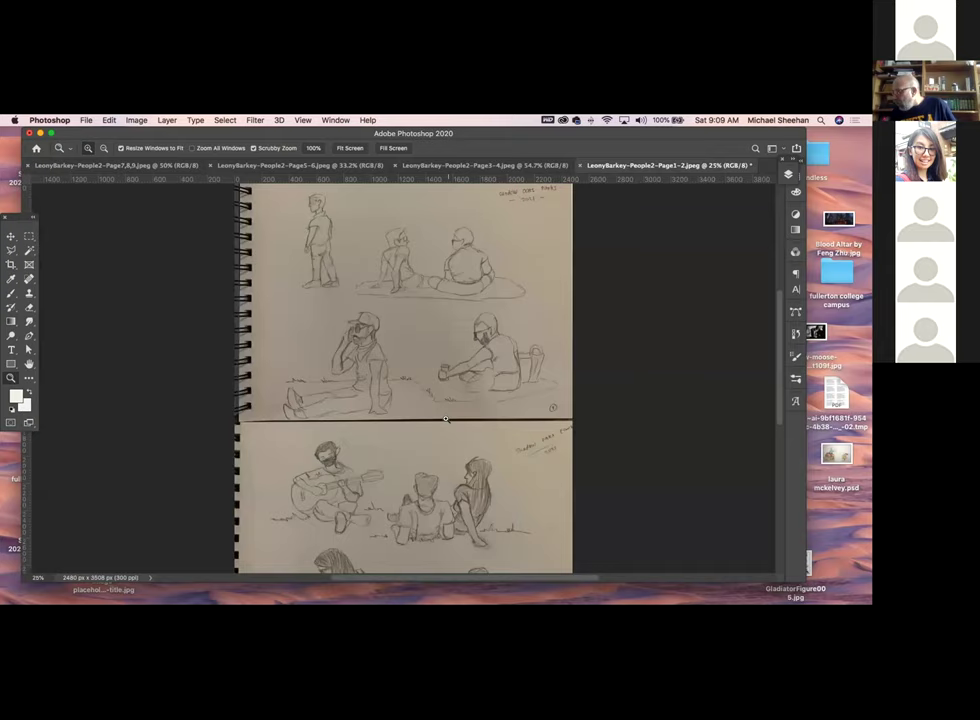
Scroll through the Page1-2 scan and zoom to 56.3% on the lower-right figure holding a cup
{"action": "scroll", "coordinate": [446, 419], "scroll_direction": "down", "scroll_amount": 3}
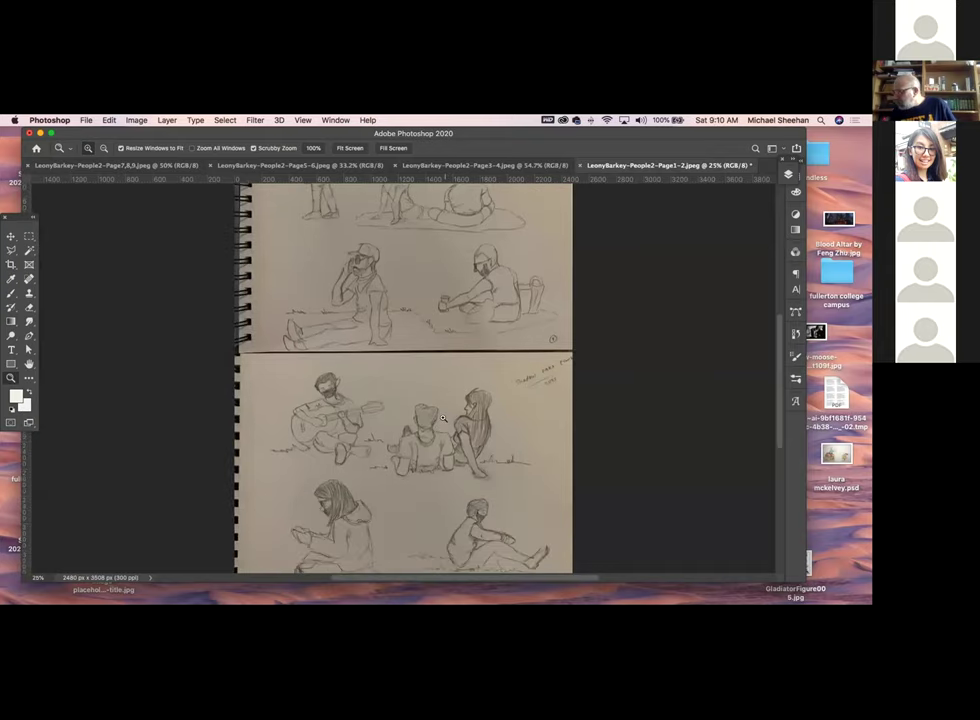
{"action": "scroll", "coordinate": [443, 418], "scroll_direction": "down", "scroll_amount": 2}
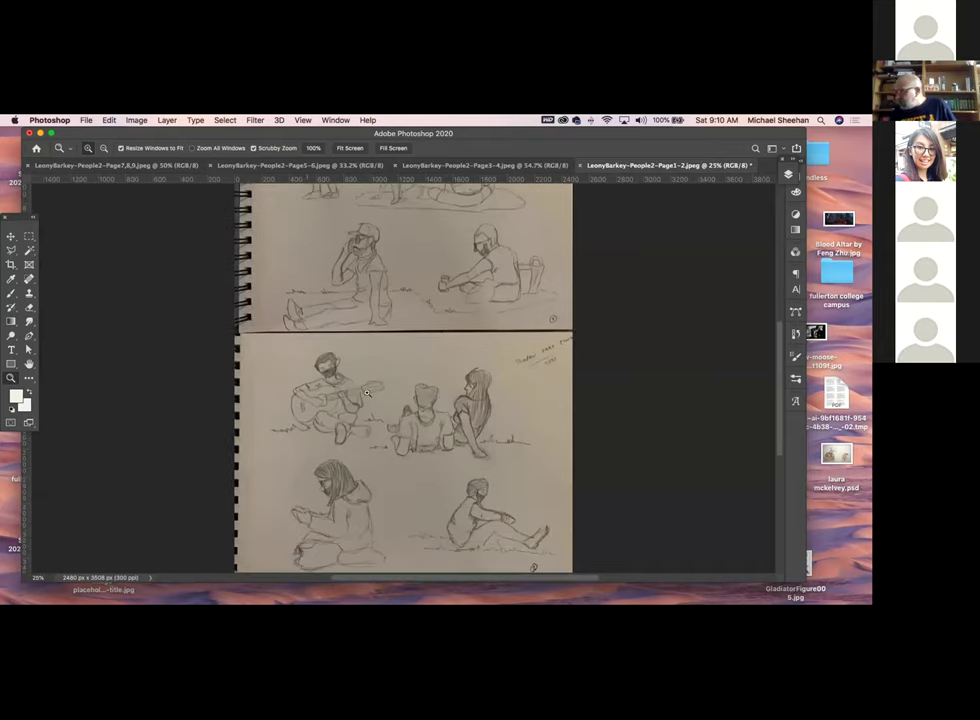
{"action": "scroll", "coordinate": [367, 393], "scroll_direction": "down", "scroll_amount": 2}
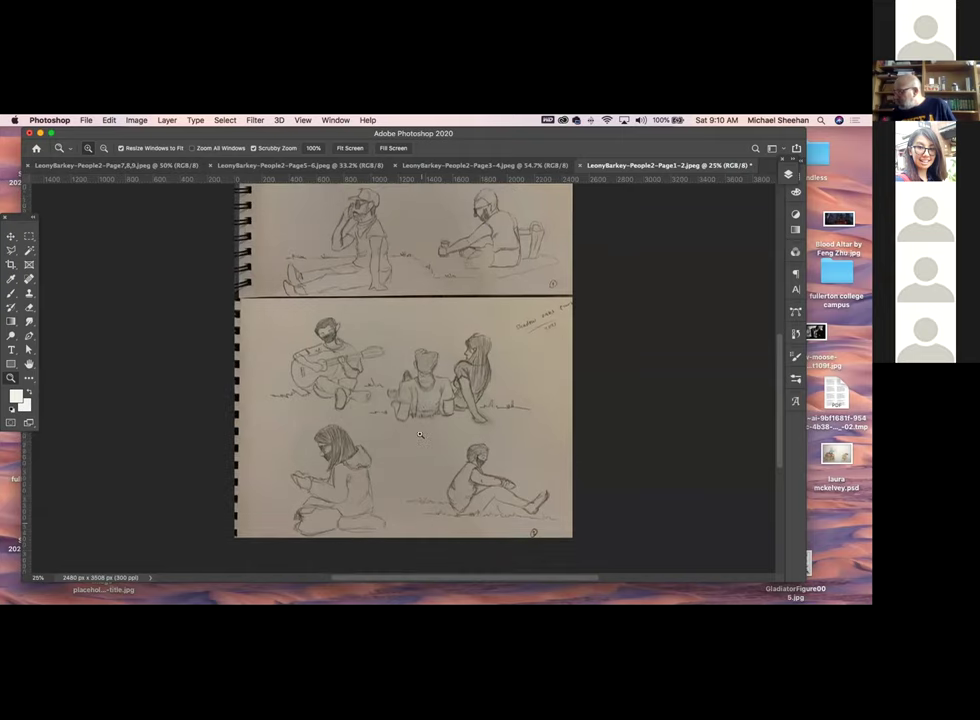
{"action": "scroll", "coordinate": [420, 434], "scroll_direction": "up", "scroll_amount": 5}
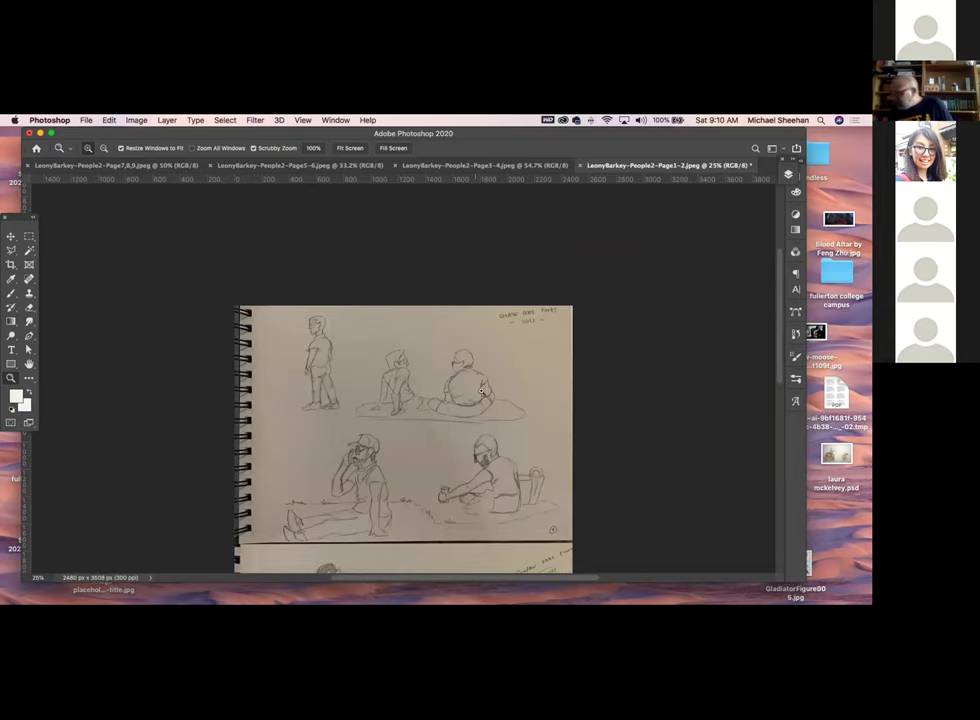
{"action": "scroll", "coordinate": [470, 390], "scroll_direction": "down", "scroll_amount": 5}
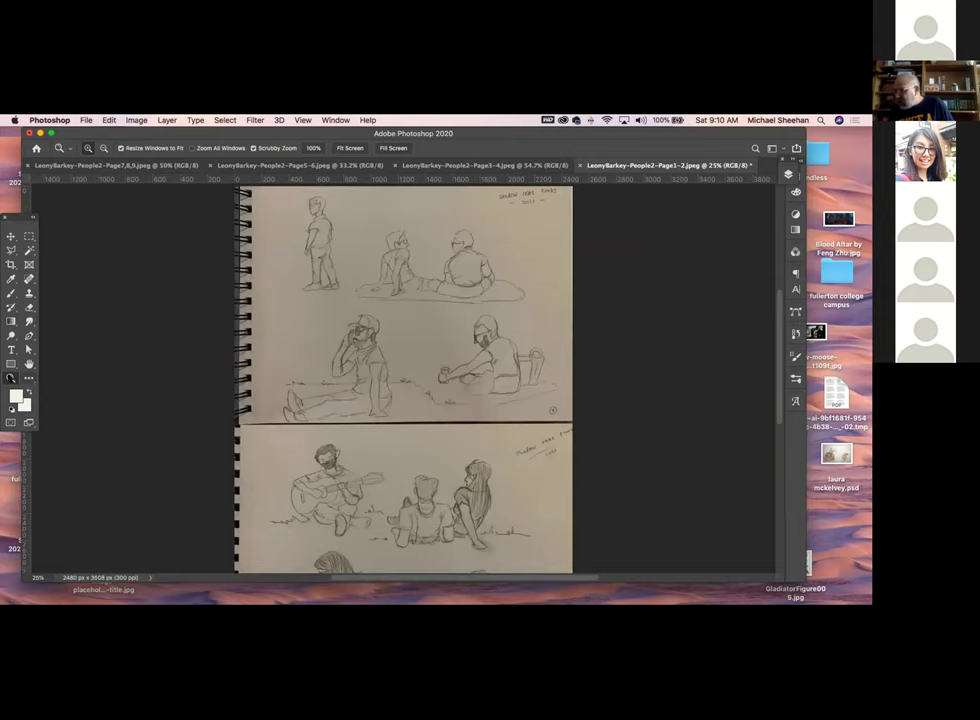
{"action": "scroll", "coordinate": [519, 379], "scroll_direction": "up", "scroll_amount": 2}
{"action": "scroll", "coordinate": [519, 379], "scroll_direction": "up", "scroll_amount": 3}
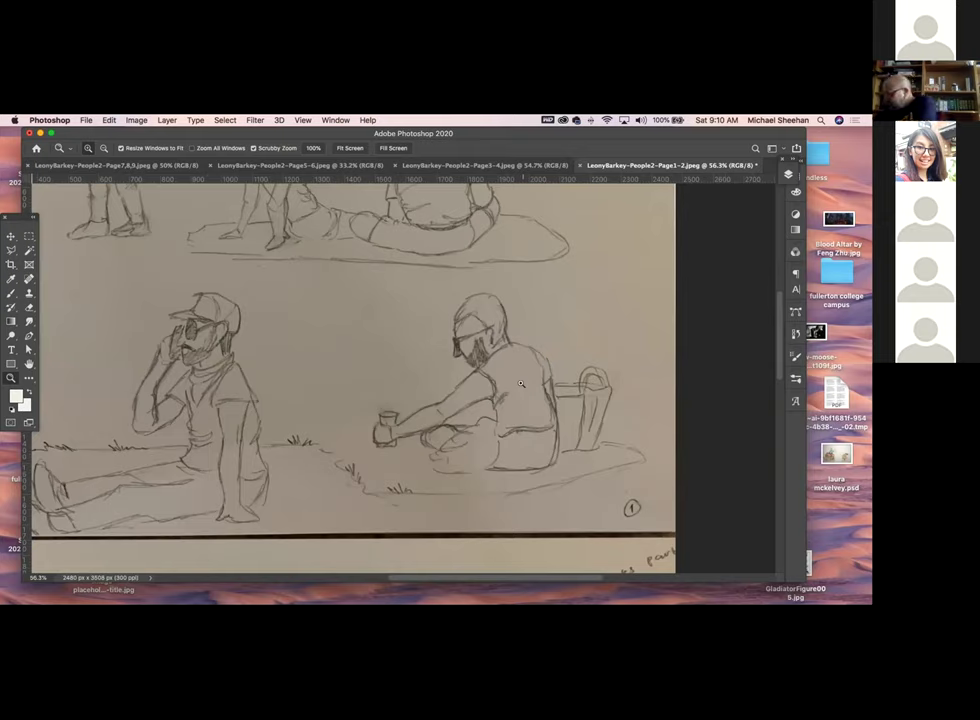
On a new Layer 1 with a black brush, trace darker lines over the seated man's back and side
{"action": "key", "text": "b"}
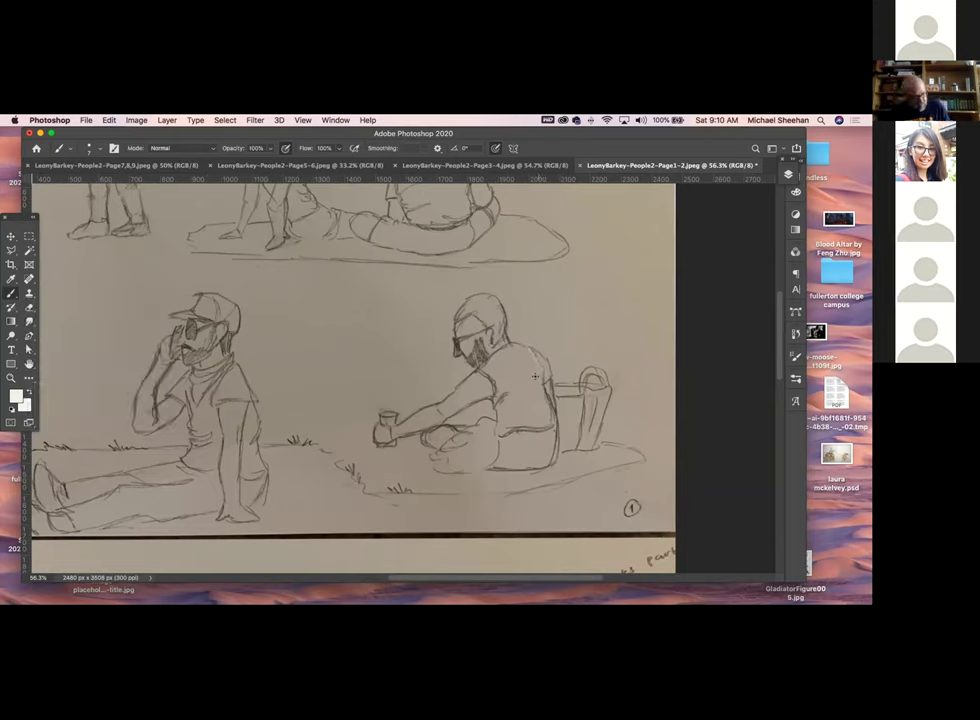
{"action": "left_click", "coordinate": [12, 407]}
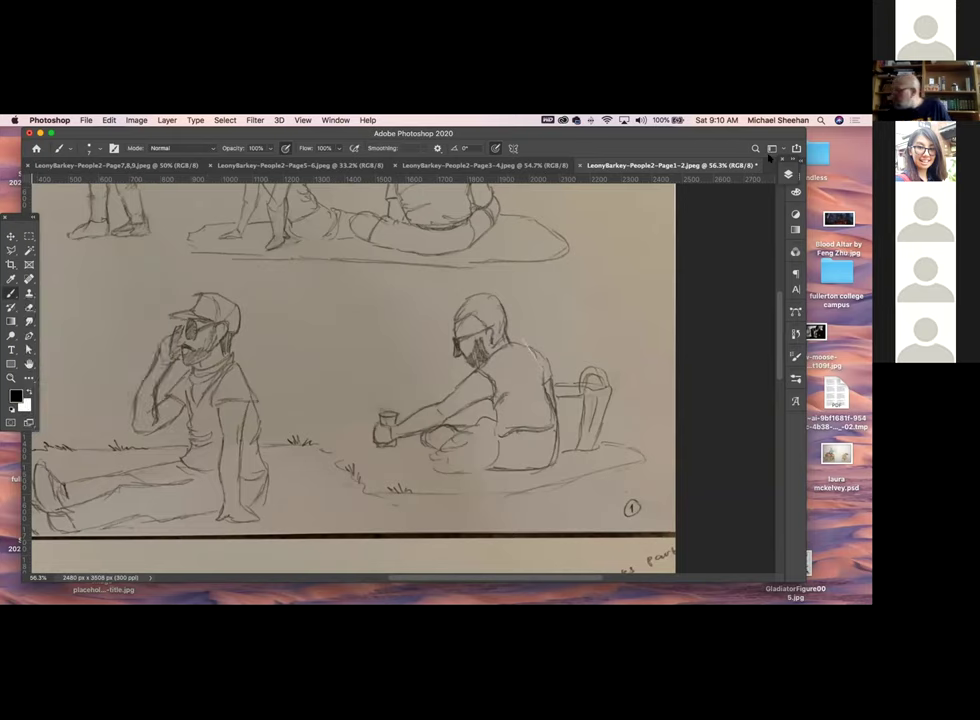
{"action": "left_click", "coordinate": [788, 173]}
{"action": "left_click", "coordinate": [744, 483]}
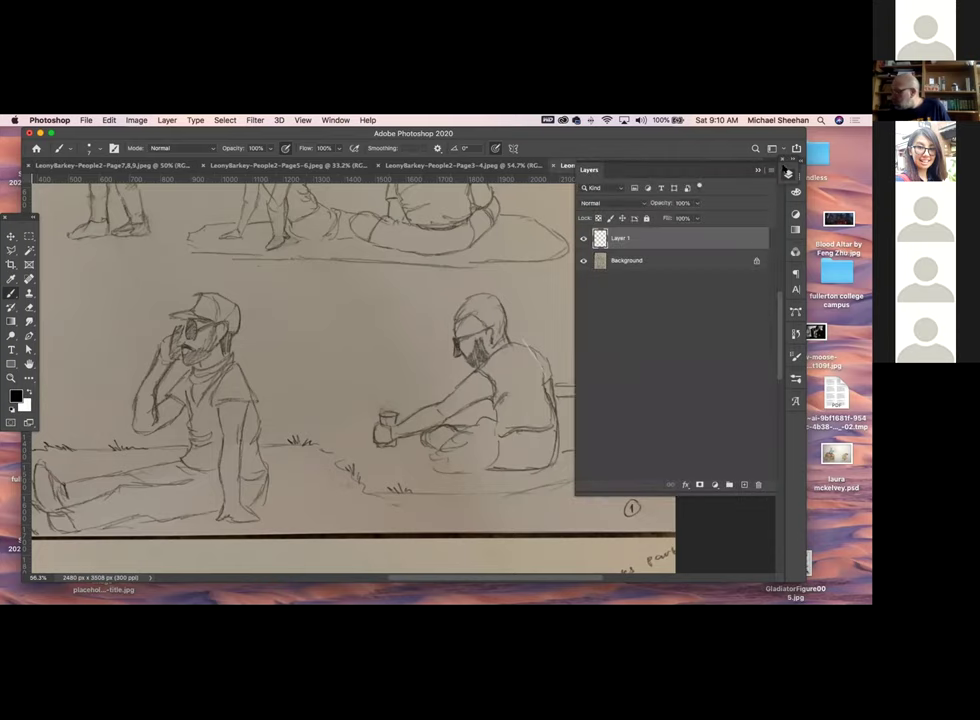
{"action": "left_click", "coordinate": [569, 360]}
{"action": "left_click_drag", "start_coordinate": [533, 345], "coordinate": [567, 445]}
{"action": "left_click_drag", "start_coordinate": [548, 400], "coordinate": [555, 462]}
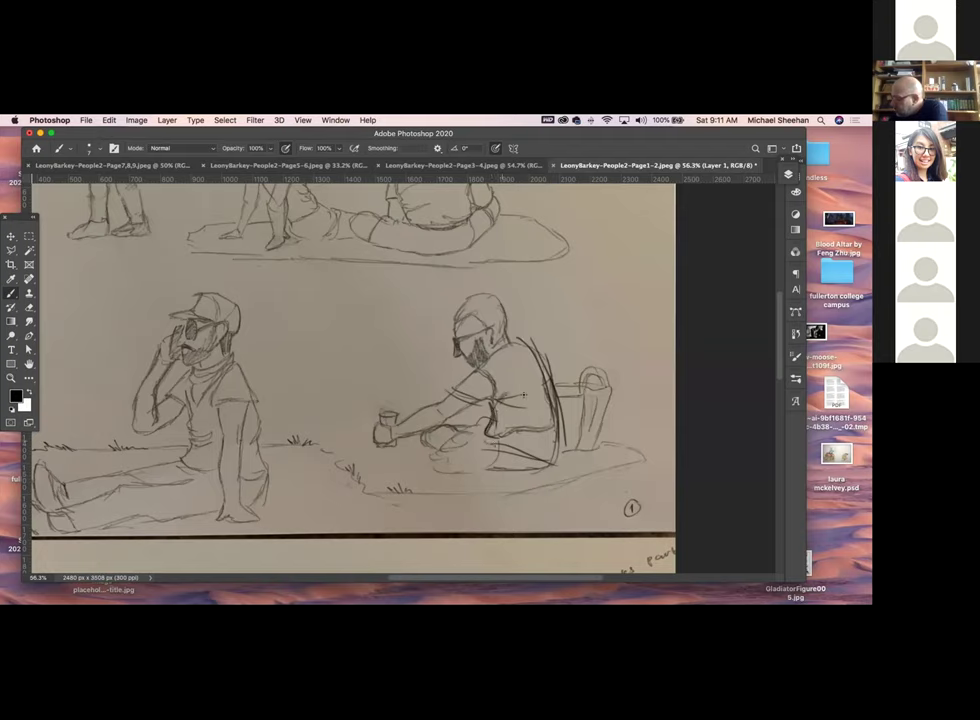
Darken the seated man's legs and torso, then sketch a head circle with face strokes between the figures
{"action": "mouse_move", "coordinate": [515, 487]}
{"action": "left_mouse_down"}
{"action": "mouse_move", "coordinate": [431, 437]}
{"action": "mouse_move", "coordinate": [416, 460]}
{"action": "mouse_move", "coordinate": [476, 484]}
{"action": "left_mouse_up"}
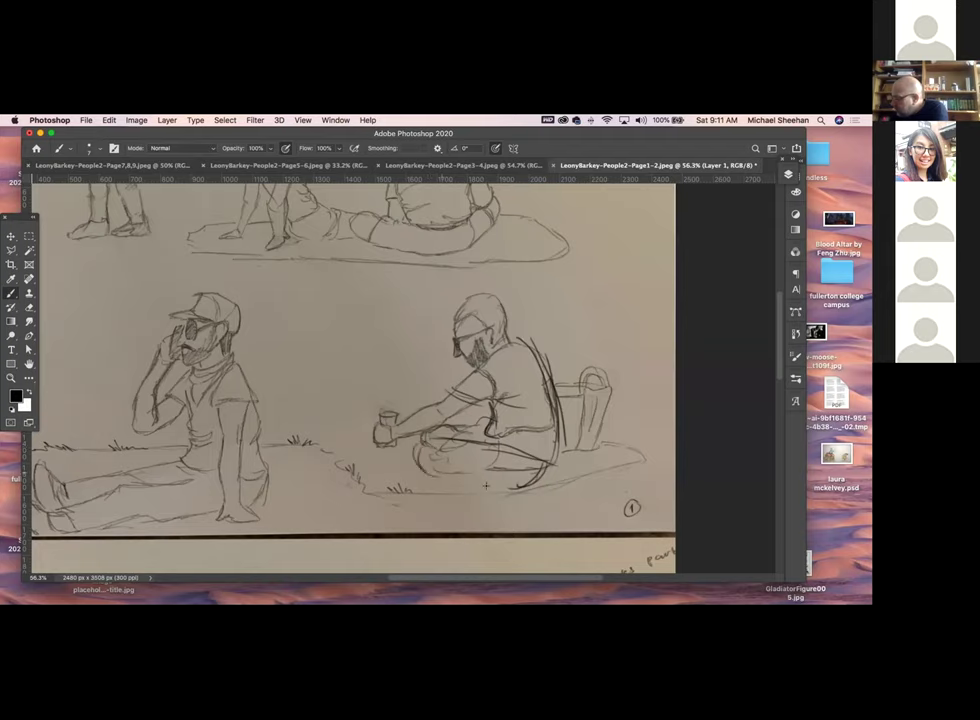
{"action": "mouse_move", "coordinate": [490, 410]}
{"action": "left_mouse_down"}
{"action": "mouse_move", "coordinate": [522, 463]}
{"action": "mouse_move", "coordinate": [514, 416]}
{"action": "mouse_move", "coordinate": [431, 487]}
{"action": "mouse_move", "coordinate": [432, 504]}
{"action": "mouse_move", "coordinate": [516, 504]}
{"action": "mouse_move", "coordinate": [486, 496]}
{"action": "mouse_move", "coordinate": [521, 505]}
{"action": "mouse_move", "coordinate": [489, 490]}
{"action": "mouse_move", "coordinate": [518, 498]}
{"action": "left_mouse_up"}
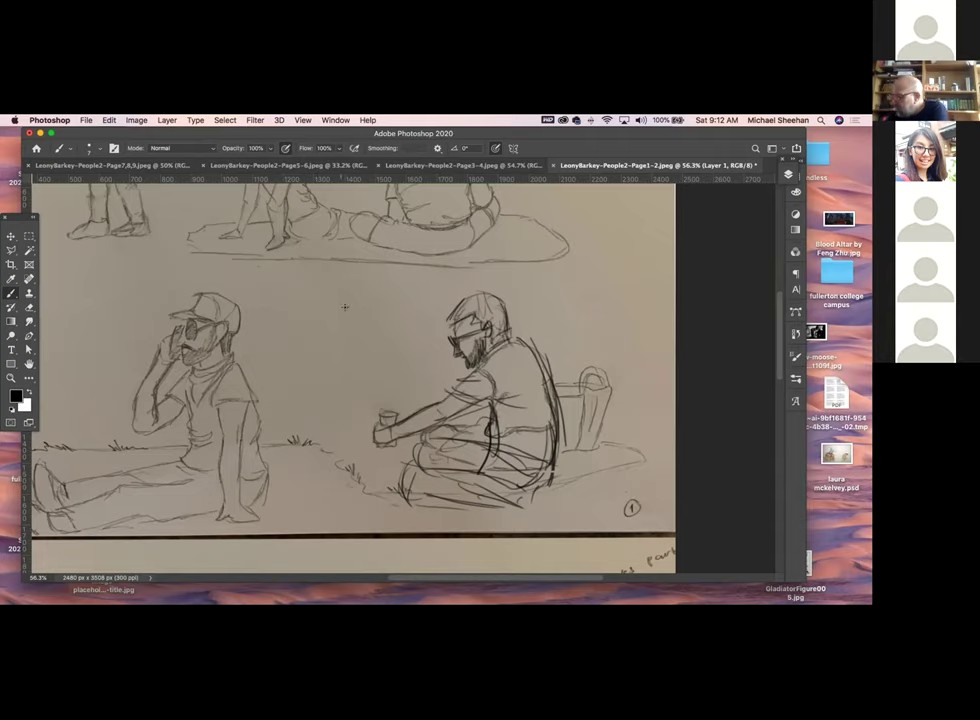
{"action": "mouse_move", "coordinate": [327, 294]}
{"action": "left_mouse_down"}
{"action": "mouse_move", "coordinate": [348, 348]}
{"action": "mouse_move", "coordinate": [311, 310]}
{"action": "mouse_move", "coordinate": [388, 305]}
{"action": "mouse_move", "coordinate": [348, 287]}
{"action": "mouse_move", "coordinate": [375, 348]}
{"action": "left_mouse_up"}
{"action": "mouse_move", "coordinate": [375, 296]}
{"action": "left_mouse_down"}
{"action": "mouse_move", "coordinate": [330, 350]}
{"action": "mouse_move", "coordinate": [371, 285]}
{"action": "mouse_move", "coordinate": [402, 323]}
{"action": "mouse_move", "coordinate": [380, 295]}
{"action": "left_mouse_up"}
{"action": "left_click_drag", "start_coordinate": [308, 304], "coordinate": [319, 398]}
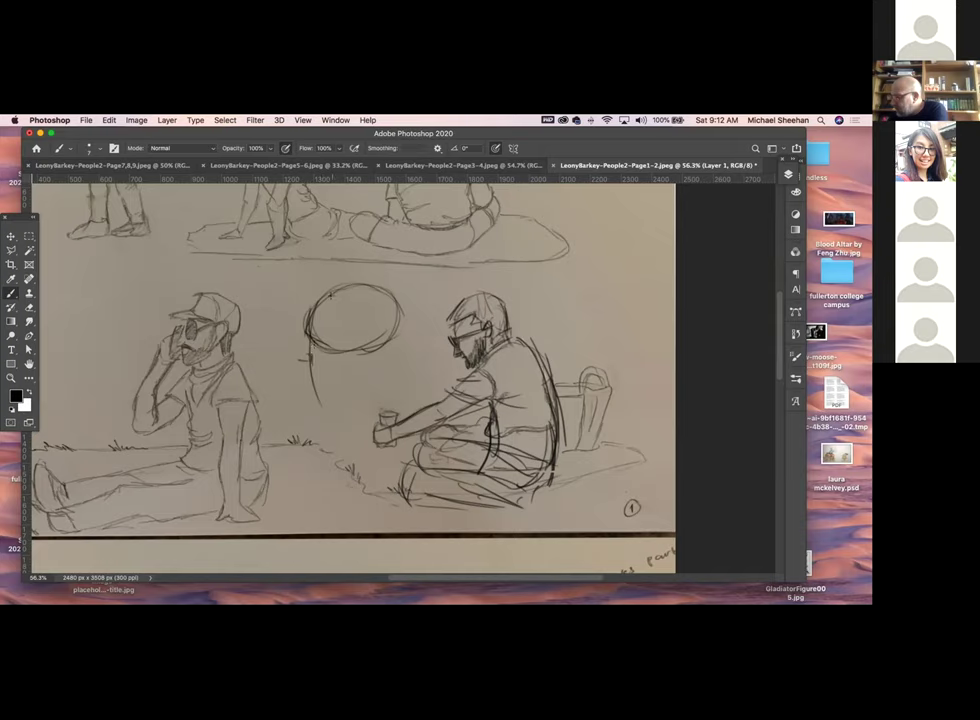
{"action": "left_click_drag", "start_coordinate": [300, 346], "coordinate": [302, 358]}
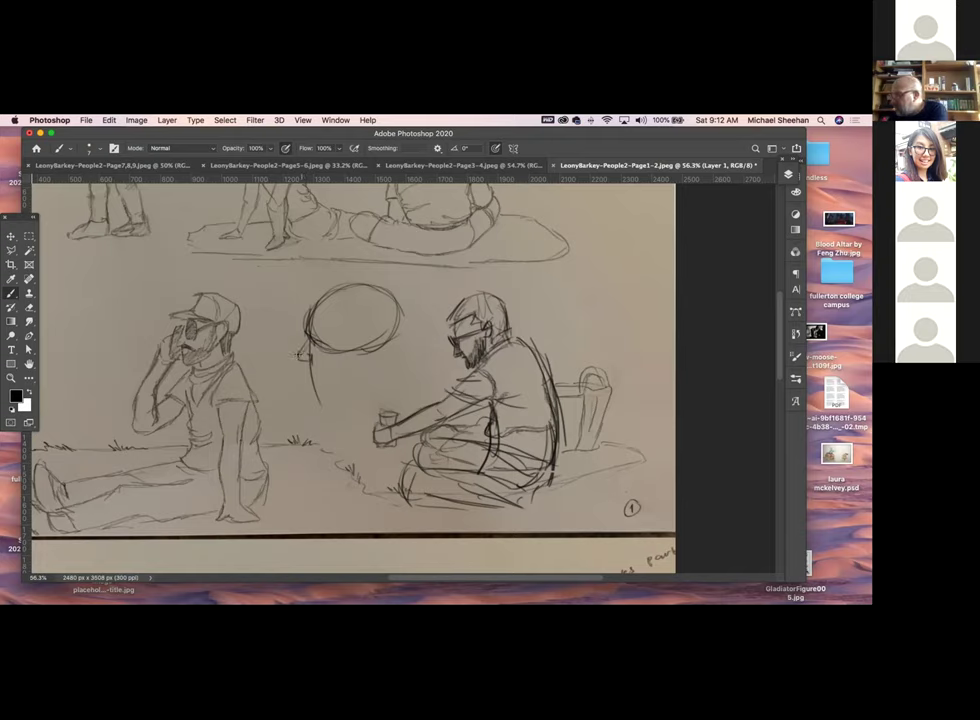
{"action": "left_click_drag", "start_coordinate": [301, 350], "coordinate": [297, 393]}
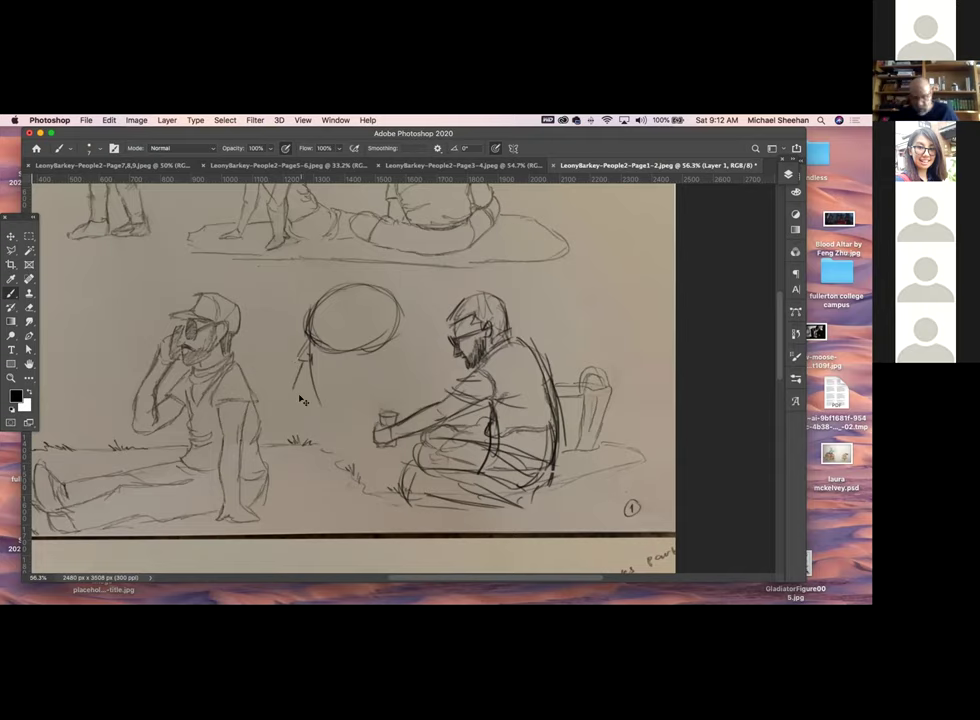
{"action": "key", "text": "super+z"}
Zoom in on the circle's left side and draw the nose, undoing four stray strokes beneath it
{"action": "key", "text": "z"}
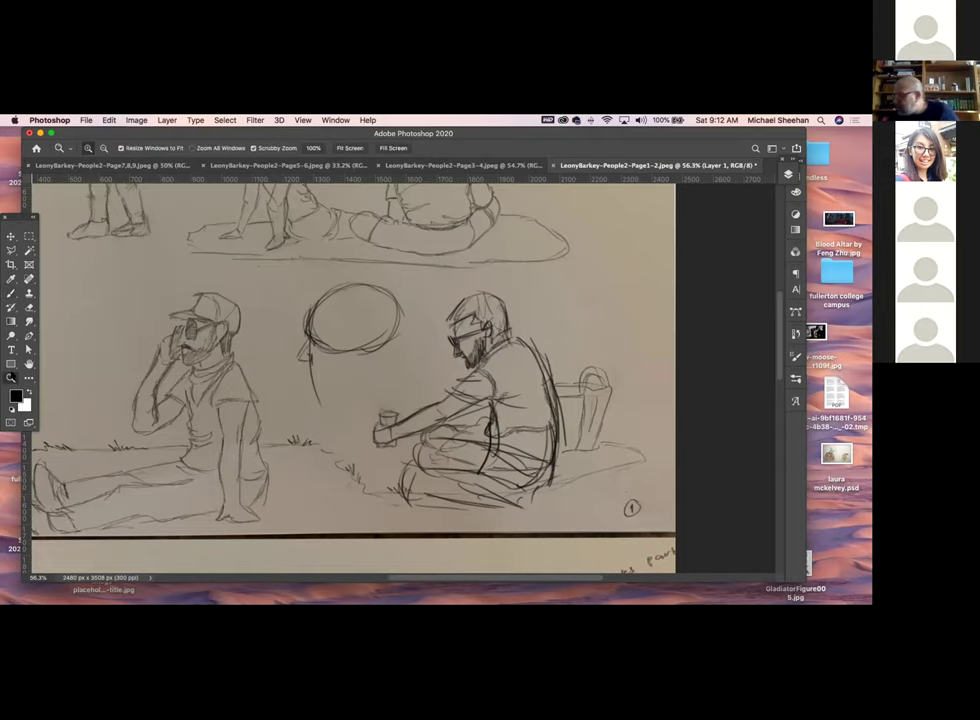
{"action": "left_click", "coordinate": [295, 352]}
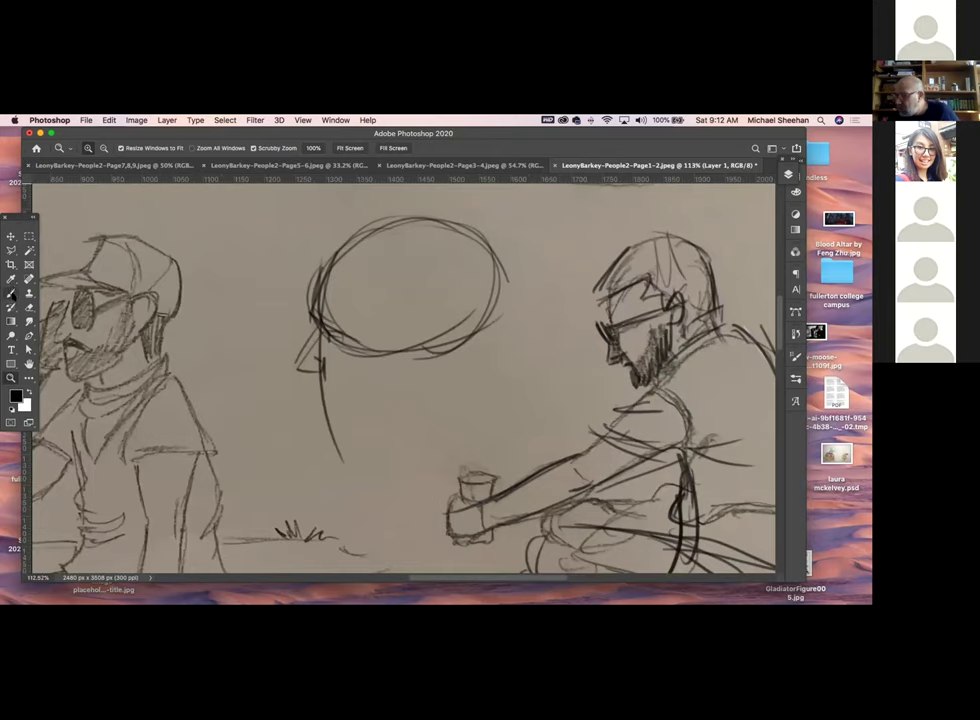
{"action": "left_click", "coordinate": [11, 294]}
{"action": "left_click_drag", "start_coordinate": [290, 369], "coordinate": [310, 374]}
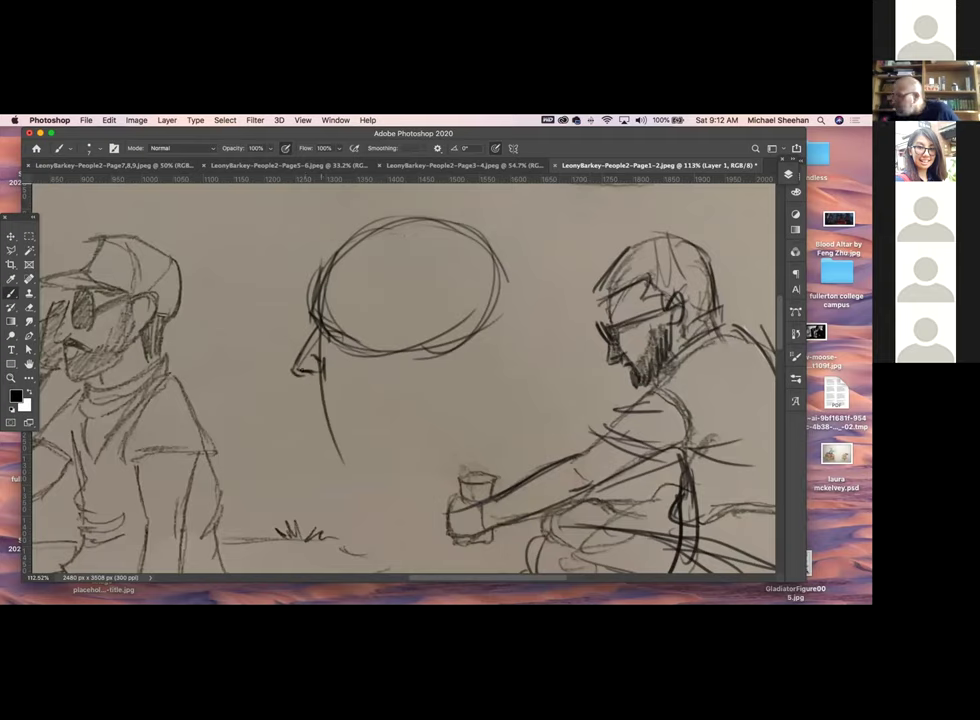
{"action": "left_click_drag", "start_coordinate": [303, 398], "coordinate": [303, 427]}
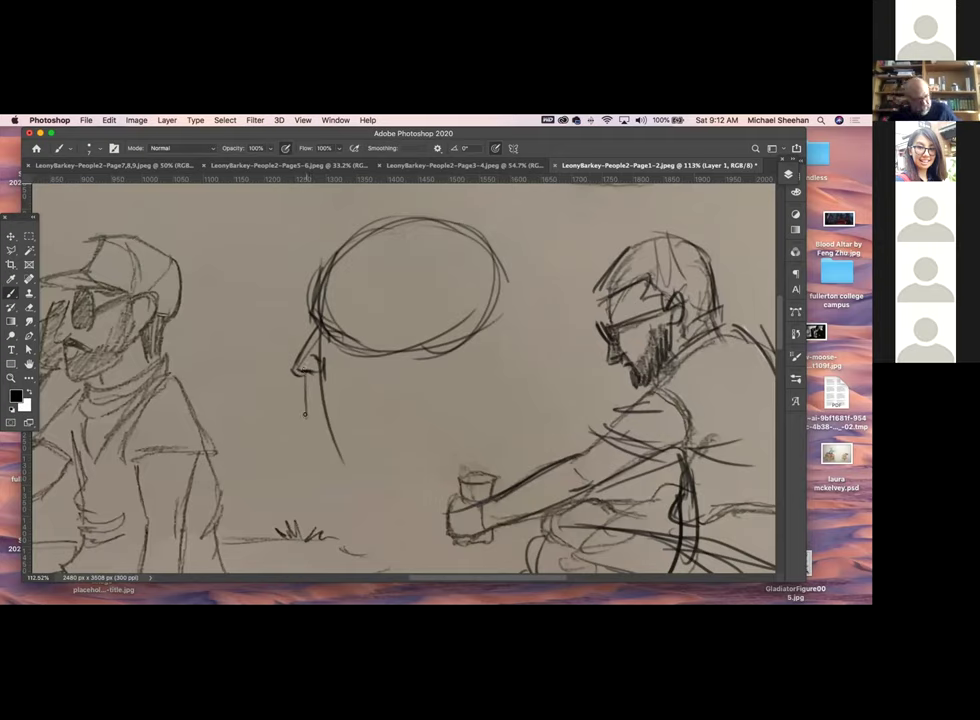
{"action": "key", "text": "super+z"}
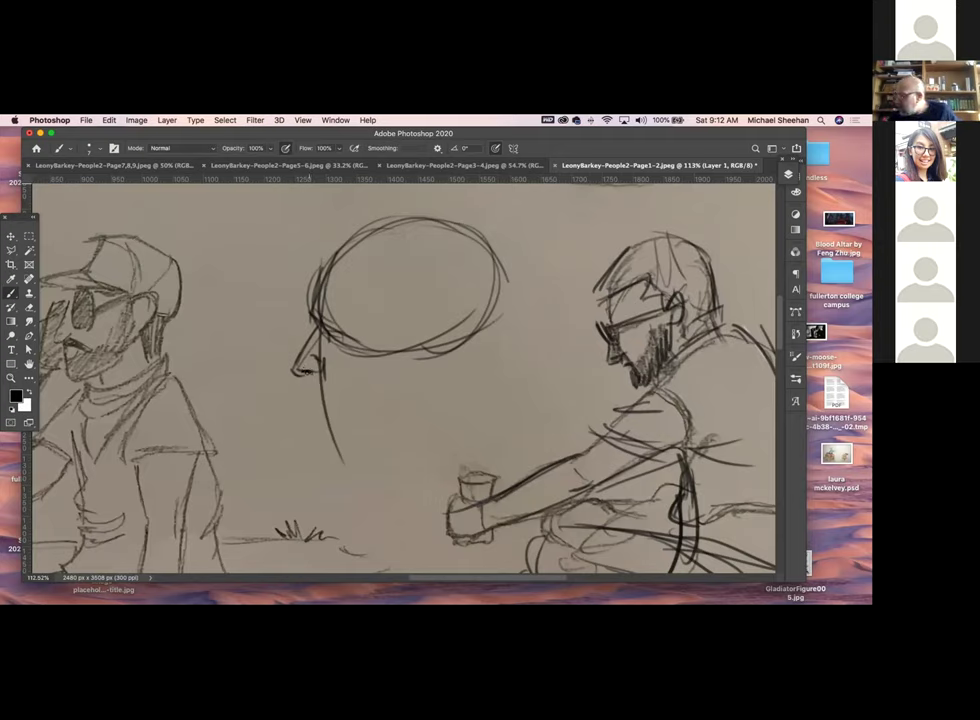
{"action": "key", "text": "super+z"}
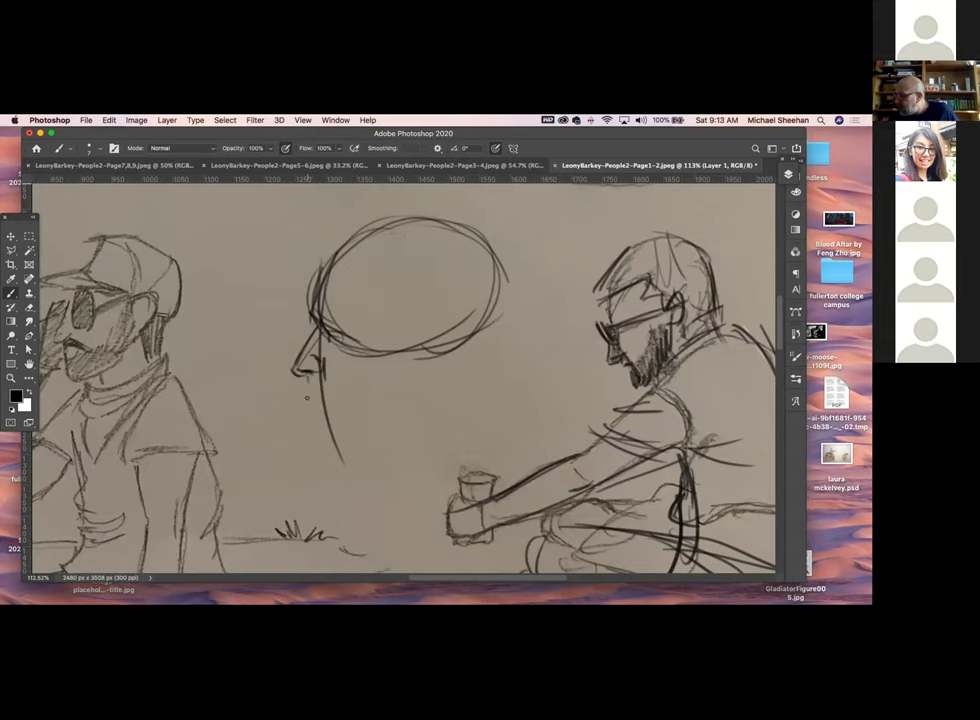
{"action": "key", "text": "super+z"}
{"action": "key", "text": "super+z"}
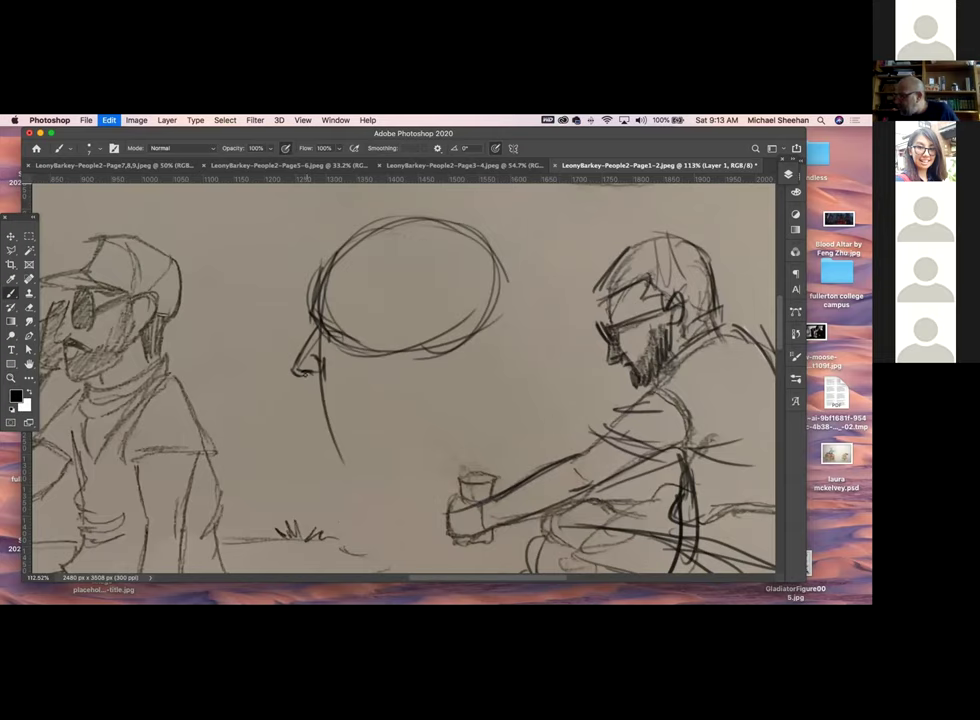
{"action": "key", "text": "super+z"}
{"action": "key", "text": "super+z"}
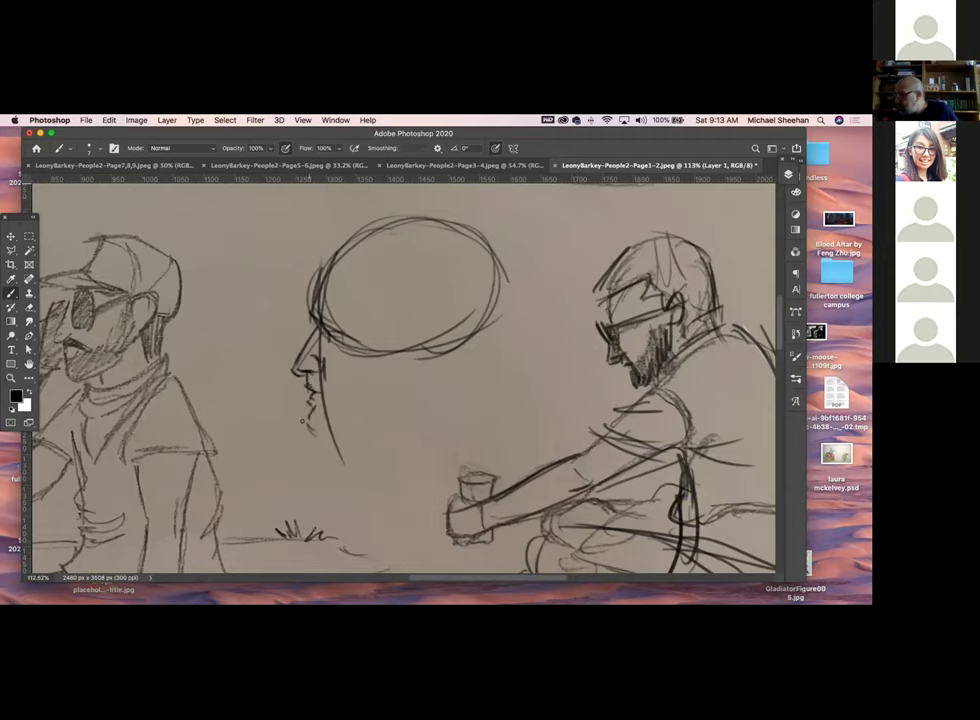
Add chin hatching, an eye-level line with the ear, and the jaw line to the demo head
{"action": "left_click_drag", "start_coordinate": [330, 438], "coordinate": [384, 410]}
{"action": "mouse_move", "coordinate": [296, 322]}
{"action": "left_mouse_down"}
{"action": "mouse_move", "coordinate": [419, 318]}
{"action": "mouse_move", "coordinate": [416, 327]}
{"action": "left_mouse_up"}
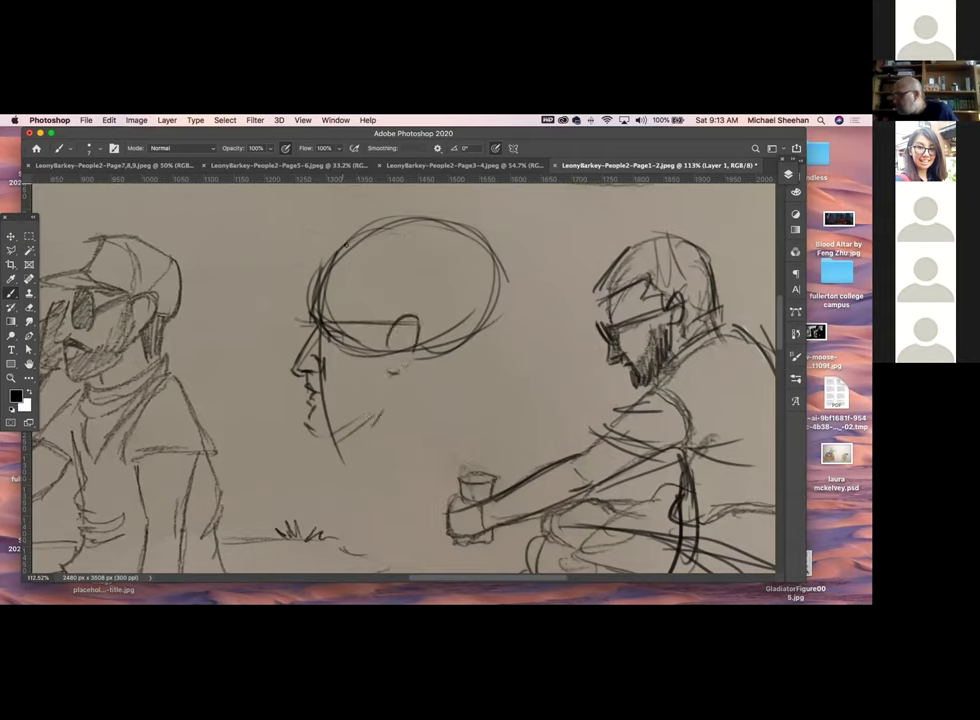
{"action": "left_click_drag", "start_coordinate": [456, 356], "coordinate": [454, 378]}
{"action": "left_click_drag", "start_coordinate": [462, 352], "coordinate": [466, 372]}
{"action": "left_click_drag", "start_coordinate": [339, 435], "coordinate": [384, 424]}
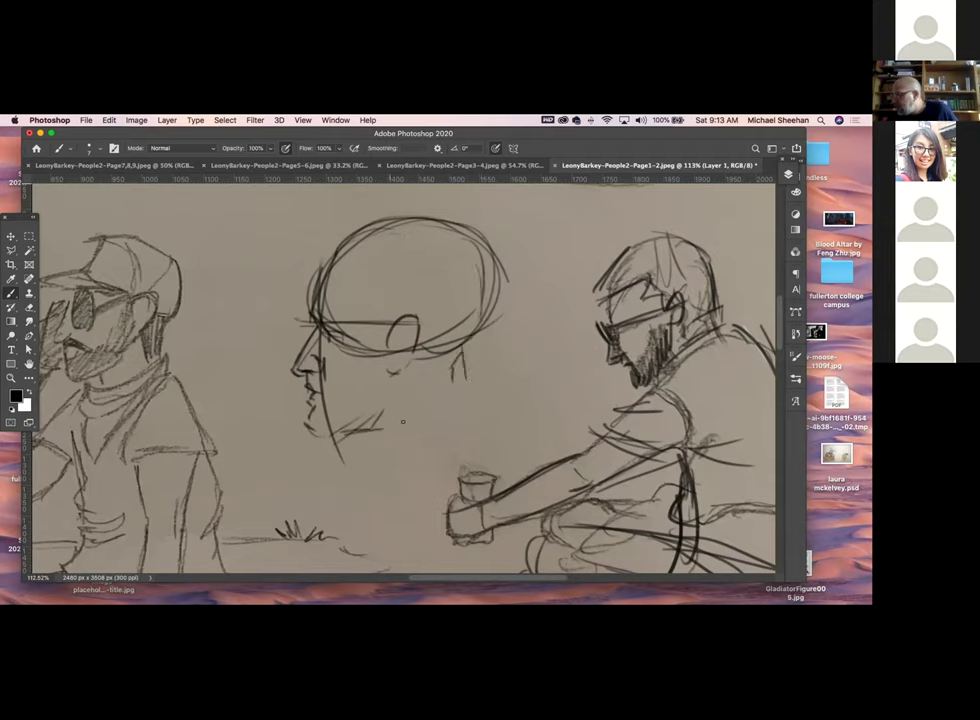
{"action": "left_click_drag", "start_coordinate": [395, 345], "coordinate": [411, 334]}
{"action": "left_click_drag", "start_coordinate": [383, 292], "coordinate": [372, 316]}
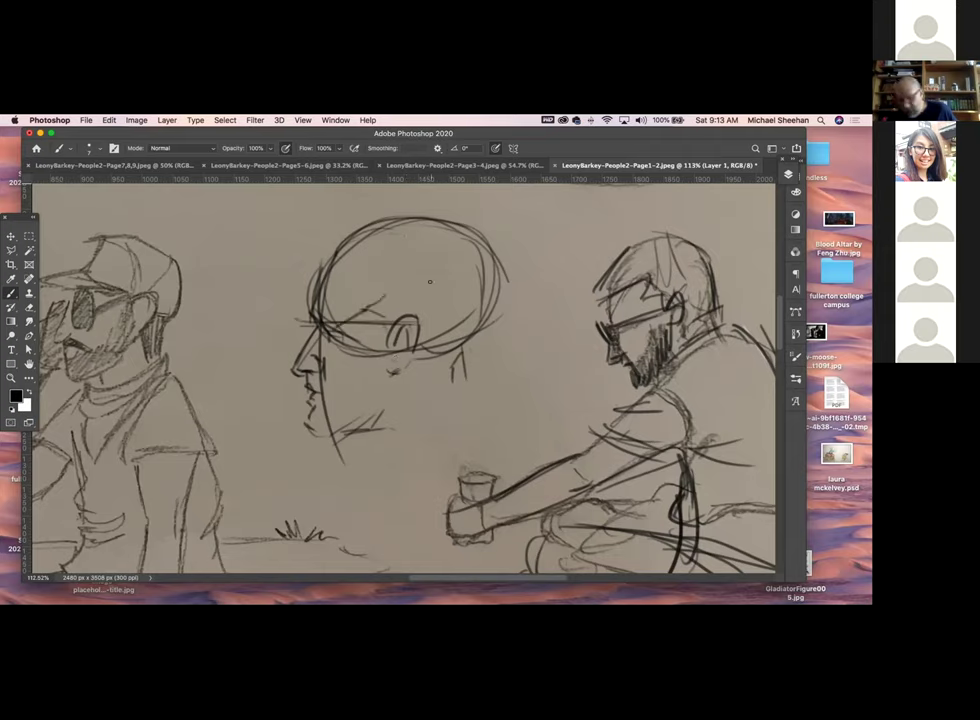
{"action": "key", "text": "super+d"}
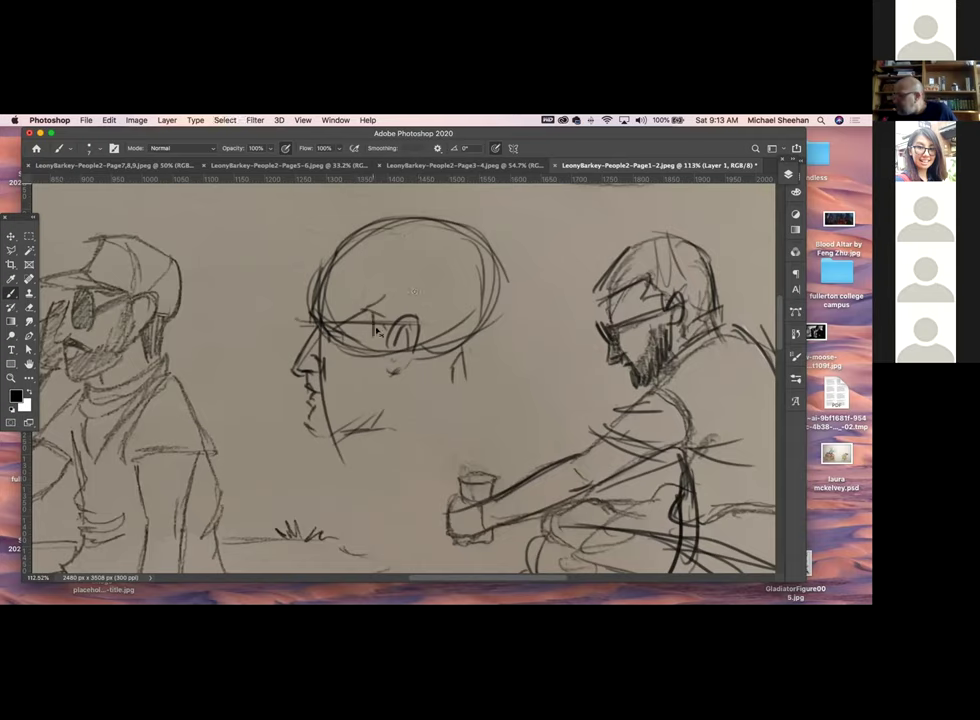
Shape the skull contours and draw the jaw, neck and shoulder lines, then zoom out to the page
{"action": "mouse_move", "coordinate": [373, 316]}
{"action": "left_mouse_down"}
{"action": "mouse_move", "coordinate": [371, 338]}
{"action": "mouse_move", "coordinate": [396, 250]}
{"action": "mouse_move", "coordinate": [488, 238]}
{"action": "left_mouse_up"}
{"action": "left_click_drag", "start_coordinate": [300, 268], "coordinate": [335, 226]}
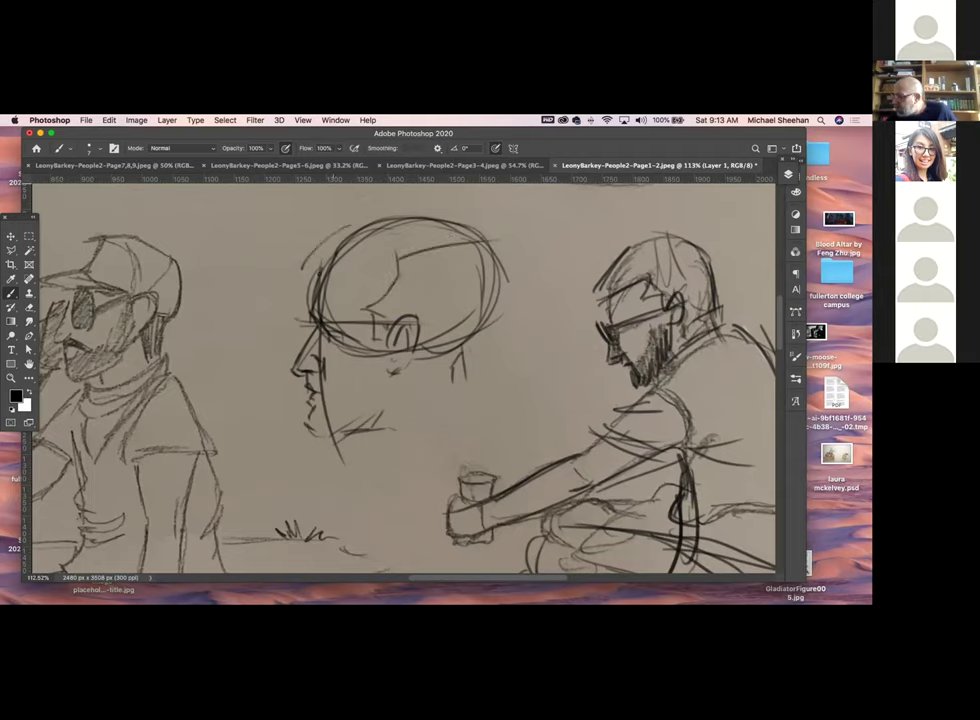
{"action": "left_click_drag", "start_coordinate": [482, 345], "coordinate": [455, 385]}
{"action": "left_click_drag", "start_coordinate": [492, 348], "coordinate": [366, 481]}
{"action": "left_click_drag", "start_coordinate": [362, 517], "coordinate": [412, 518]}
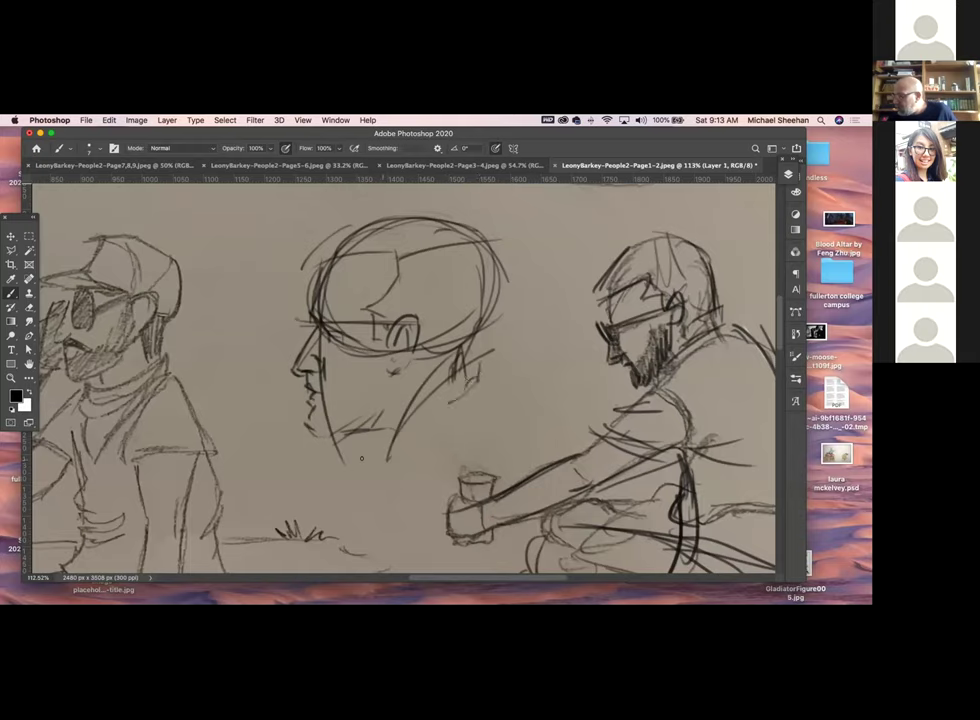
{"action": "left_click_drag", "start_coordinate": [390, 475], "coordinate": [513, 384]}
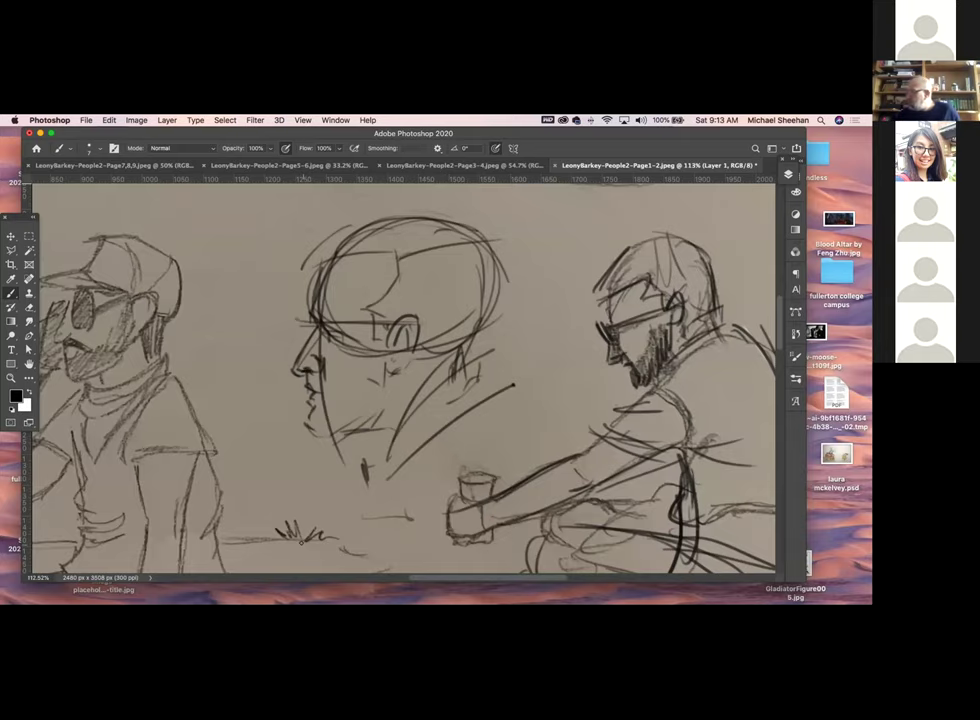
{"action": "left_click_drag", "start_coordinate": [466, 372], "coordinate": [248, 393]}
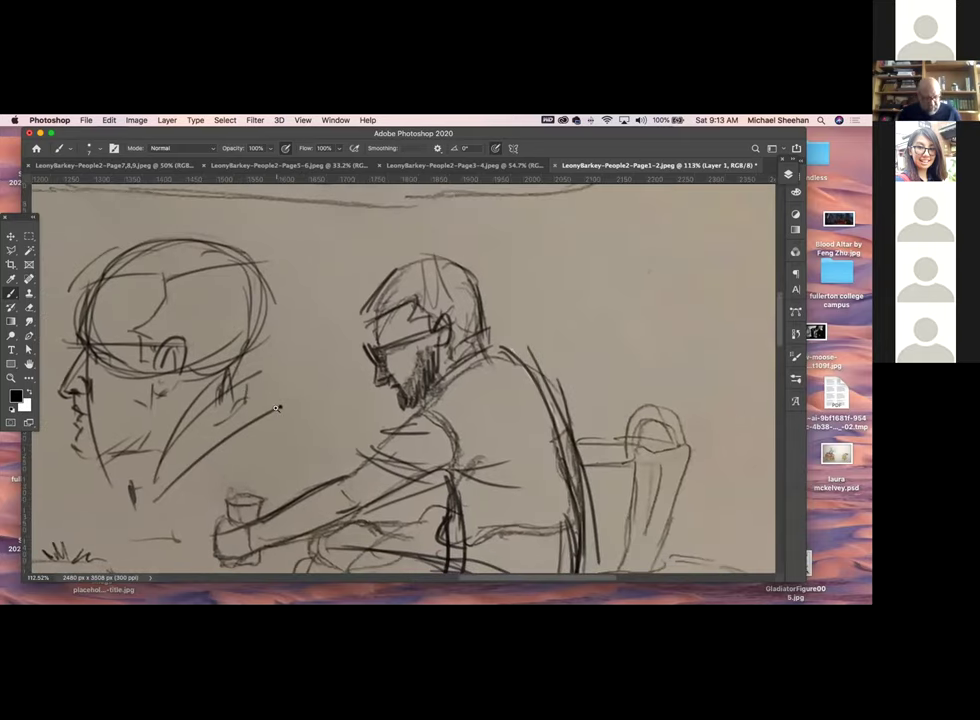
{"action": "key", "text": "super+minus"}
{"action": "key", "text": "super+minus"}
{"action": "key", "text": "super+minus"}
{"action": "key", "text": "super+minus"}
{"action": "key", "text": "super+minus"}
{"action": "mouse_move", "coordinate": [448, 365]}
{"action": "left_mouse_down"}
{"action": "mouse_move", "coordinate": [464, 304]}
{"action": "mouse_move", "coordinate": [398, 349]}
{"action": "left_mouse_up"}
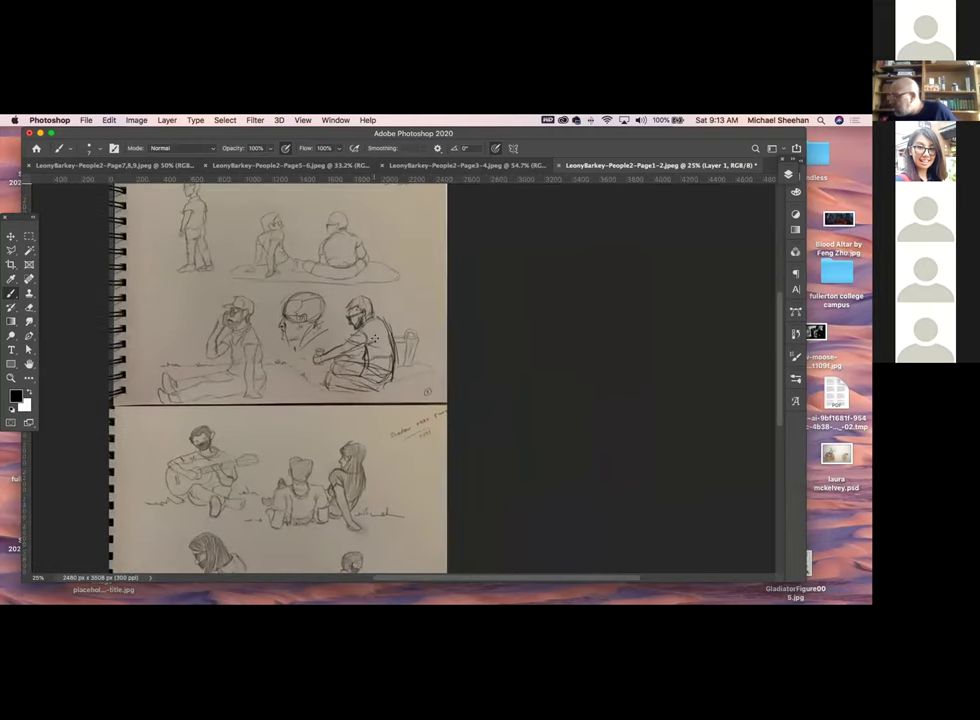
{"action": "scroll", "coordinate": [372, 359], "scroll_direction": "down", "scroll_amount": 5}
{"action": "scroll", "coordinate": [372, 359], "scroll_direction": "left", "scroll_amount": 2}
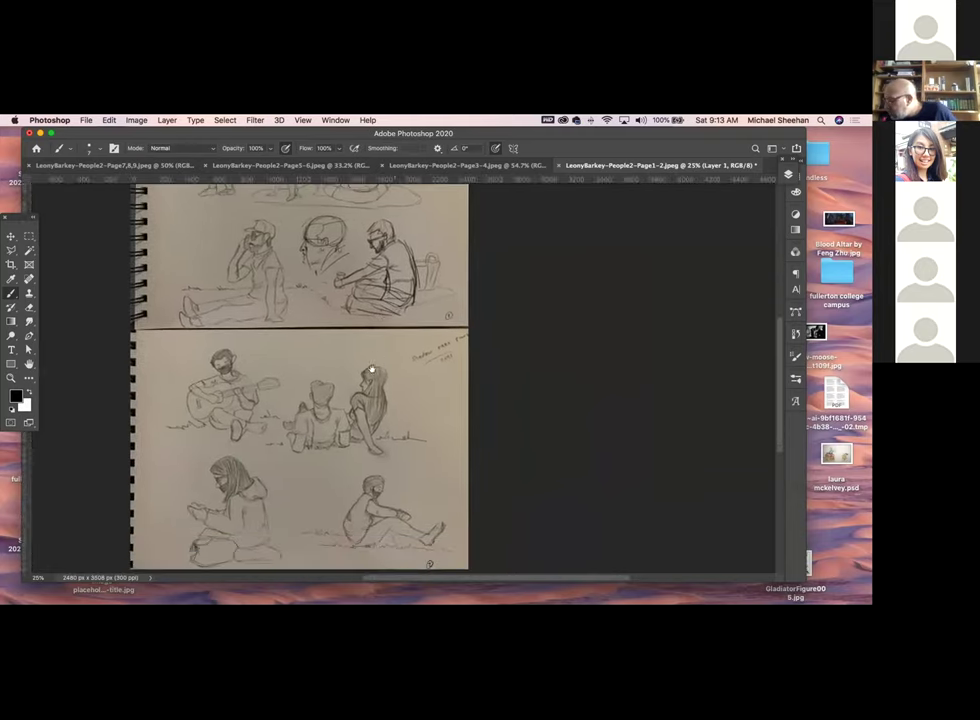
{"action": "scroll", "coordinate": [388, 406], "scroll_direction": "up", "scroll_amount": 4}
{"action": "key", "text": "ctrl+r"}
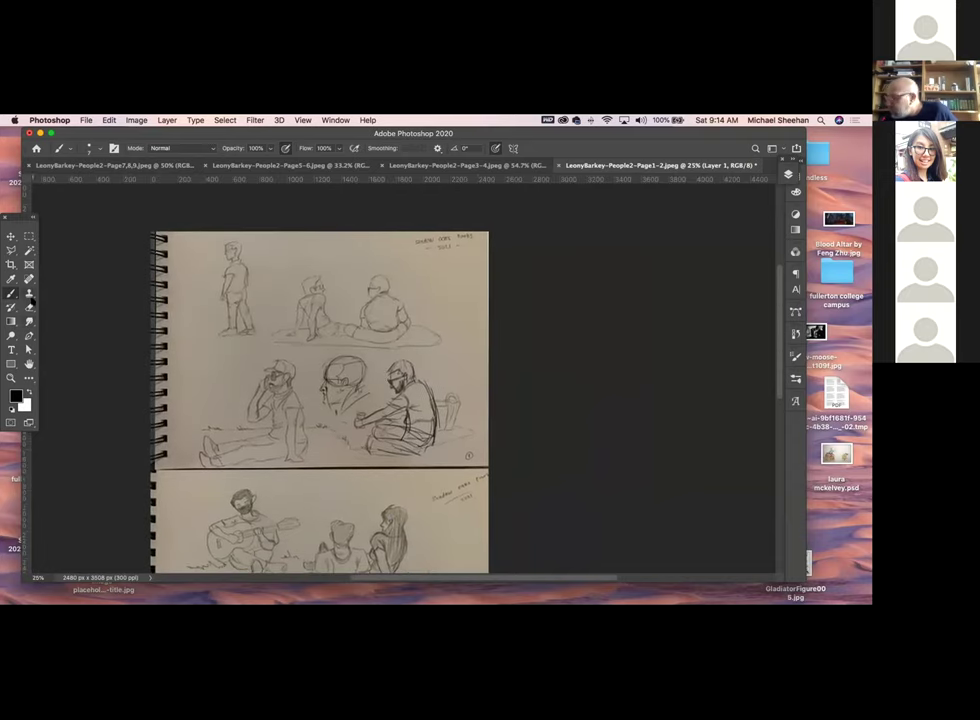
{"action": "mouse_move", "coordinate": [440, 263]}
{"action": "left_mouse_down"}
{"action": "mouse_move", "coordinate": [443, 251]}
{"action": "mouse_move", "coordinate": [444, 277]}
{"action": "mouse_move", "coordinate": [438, 262]}
{"action": "left_mouse_up"}
{"action": "key", "text": "z"}
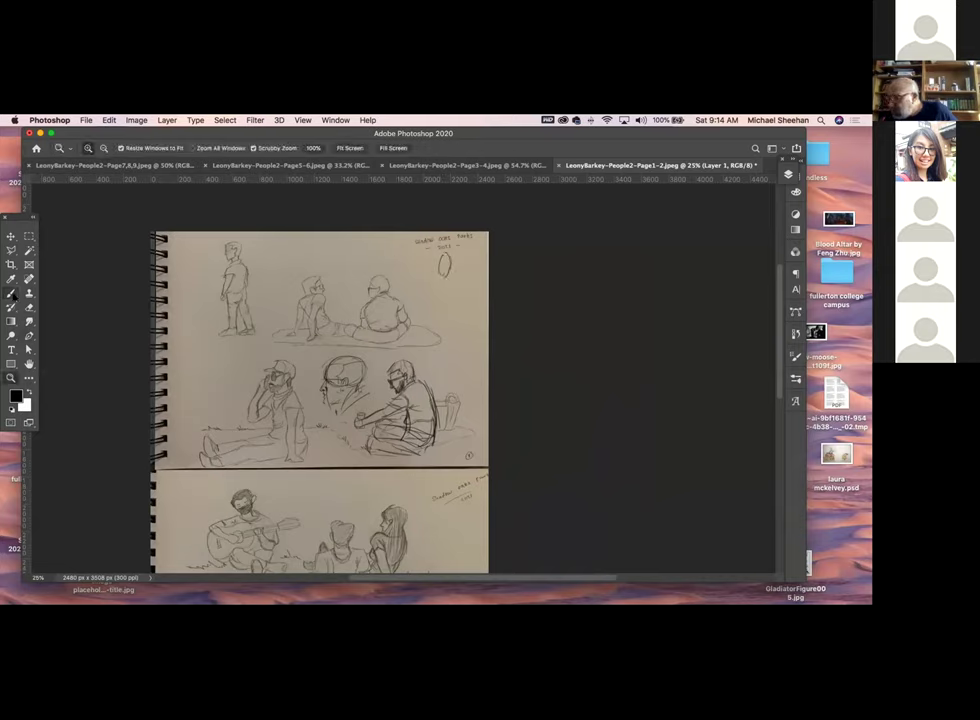
{"action": "left_click", "coordinate": [12, 285]}
{"action": "mouse_move", "coordinate": [440, 283]}
{"action": "left_mouse_down"}
{"action": "mouse_move", "coordinate": [437, 313]}
{"action": "mouse_move", "coordinate": [451, 312]}
{"action": "left_mouse_up"}
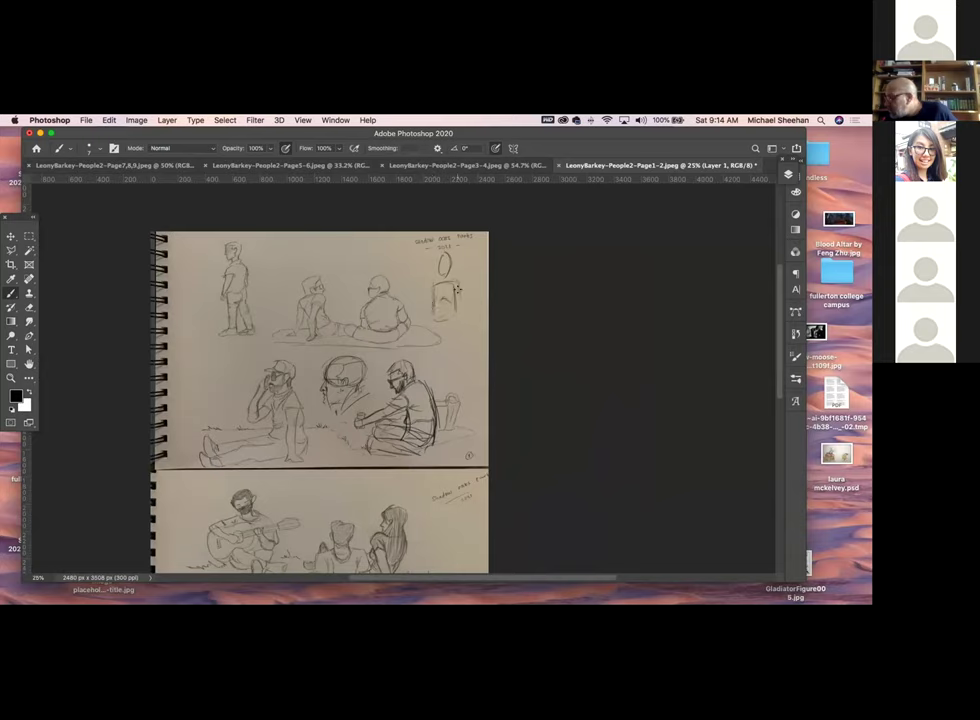
{"action": "left_click_drag", "start_coordinate": [420, 285], "coordinate": [428, 326]}
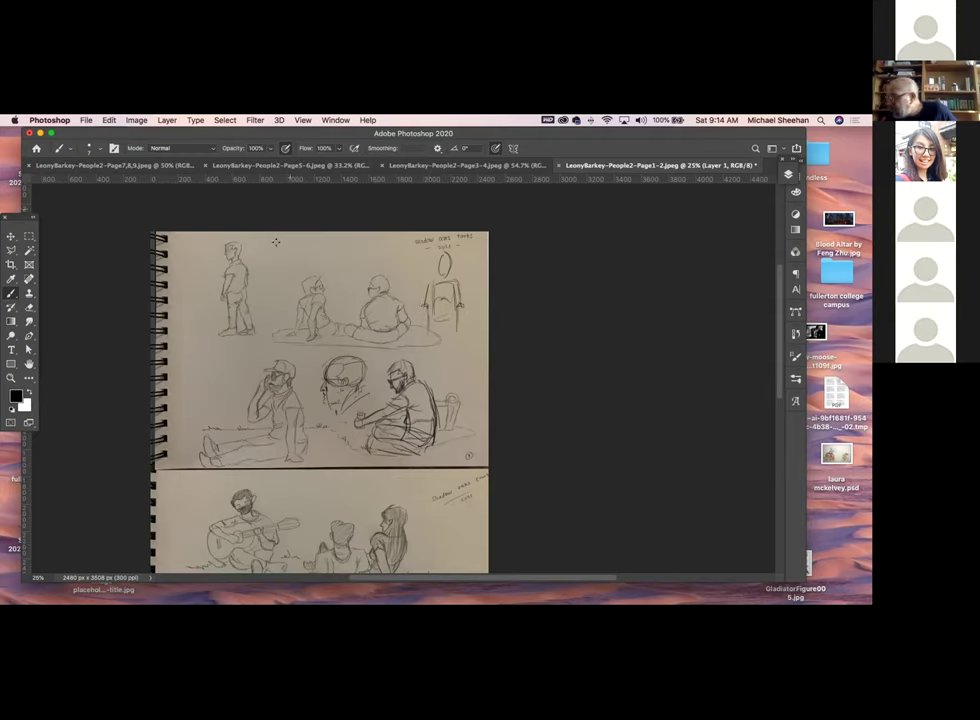
Sketch a head circle and gesture curve over the seated figures beside the standing figure, then screenshot the critique
{"action": "left_click_drag", "start_coordinate": [282, 243], "coordinate": [295, 289]}
{"action": "left_click_drag", "start_coordinate": [256, 242], "coordinate": [255, 271]}
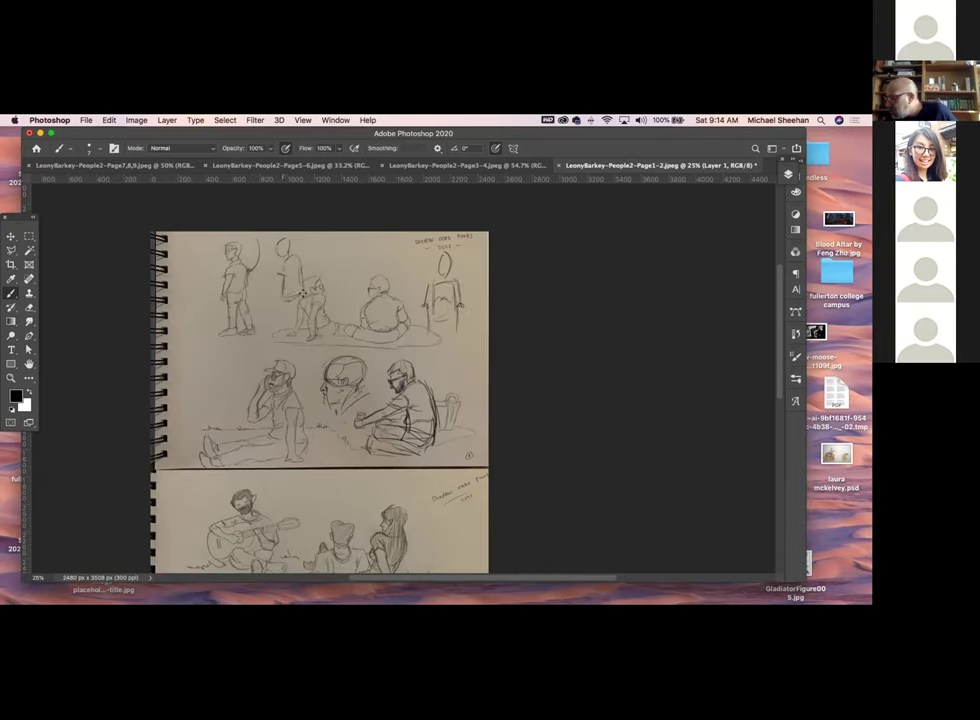
{"action": "mouse_move", "coordinate": [296, 290]}
{"action": "left_mouse_down"}
{"action": "mouse_move", "coordinate": [290, 310]}
{"action": "mouse_move", "coordinate": [300, 297]}
{"action": "left_mouse_up"}
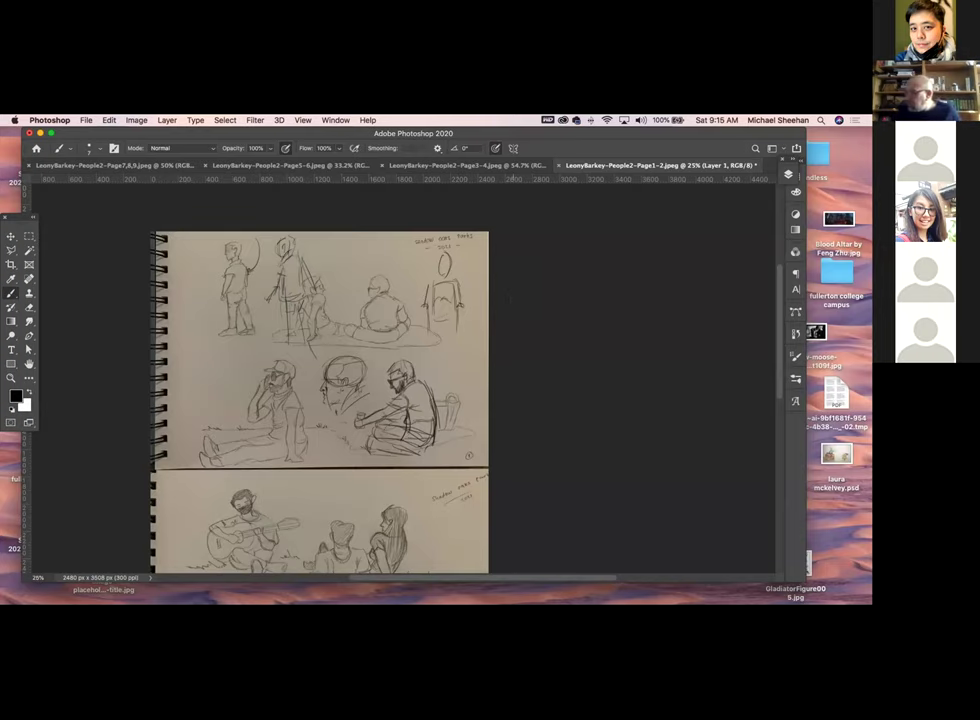
{"action": "mouse_move", "coordinate": [280, 128]}
{"action": "left_mouse_down"}
{"action": "mouse_move", "coordinate": [286, 572]}
{"action": "mouse_move", "coordinate": [470, 566]}
{"action": "left_mouse_up"}
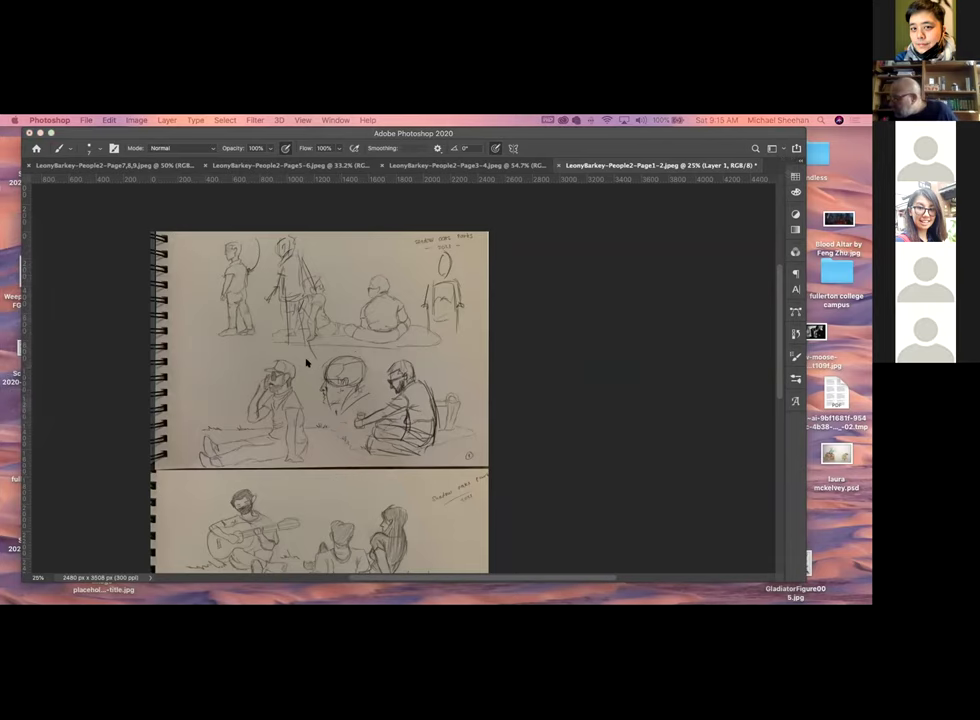
{"action": "scroll", "coordinate": [307, 367], "scroll_direction": "down", "scroll_amount": 2}
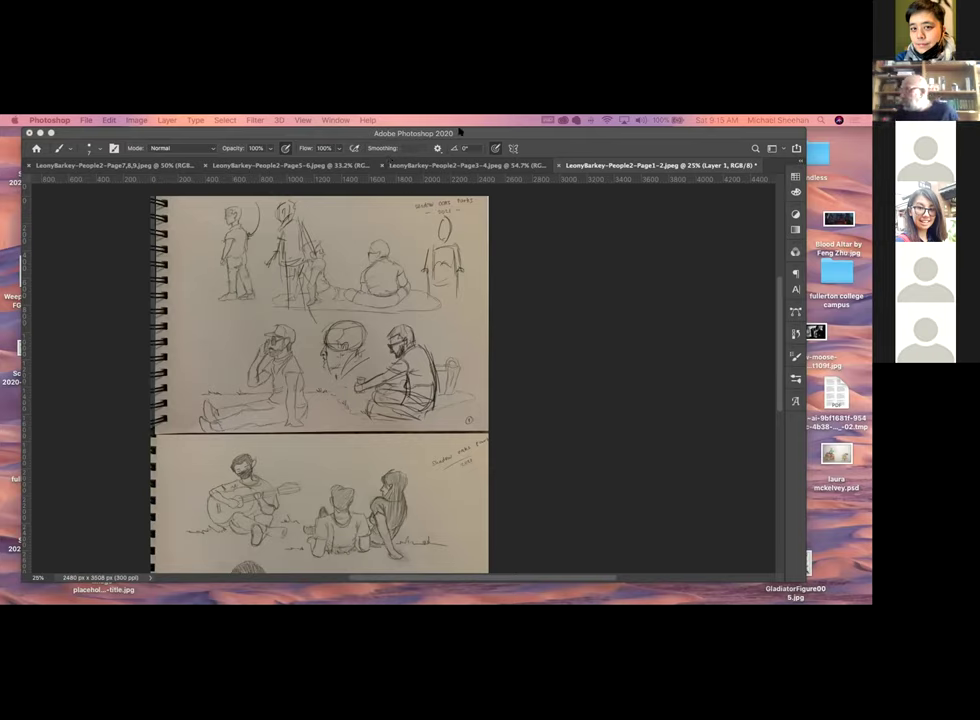
Close the edited Page1-2 scan without saving, then close the other scans except Page7,8,9
{"action": "left_click", "coordinate": [415, 175]}
{"action": "key", "text": "super+w"}
{"action": "left_click", "coordinate": [398, 292]}
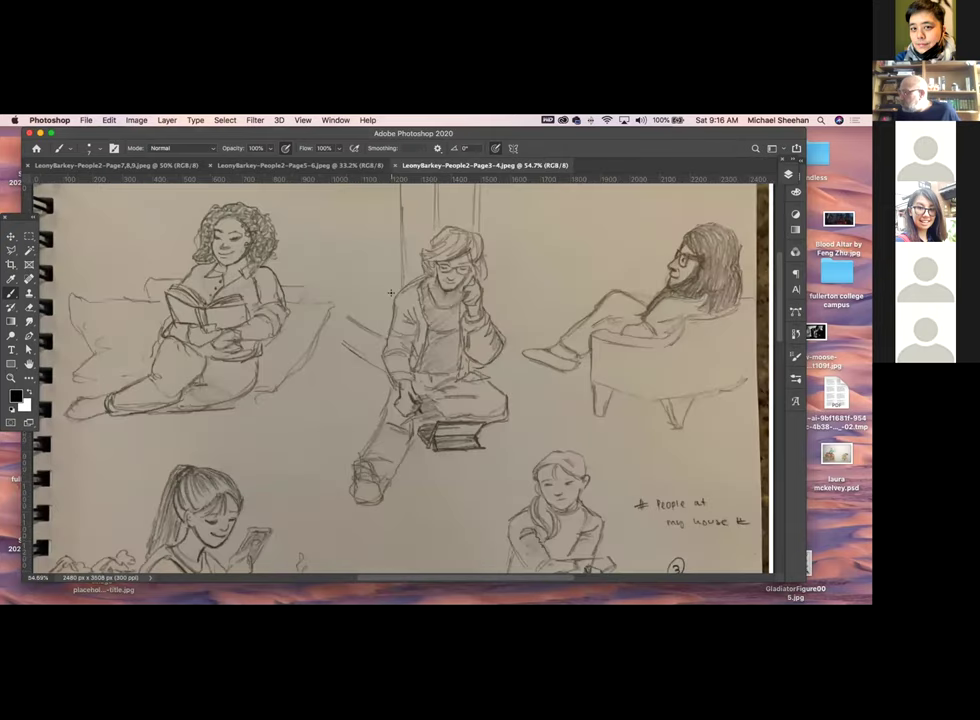
{"action": "key", "text": "super+w"}
{"action": "key", "text": "super+w"}
{"action": "key", "text": "super+w"}
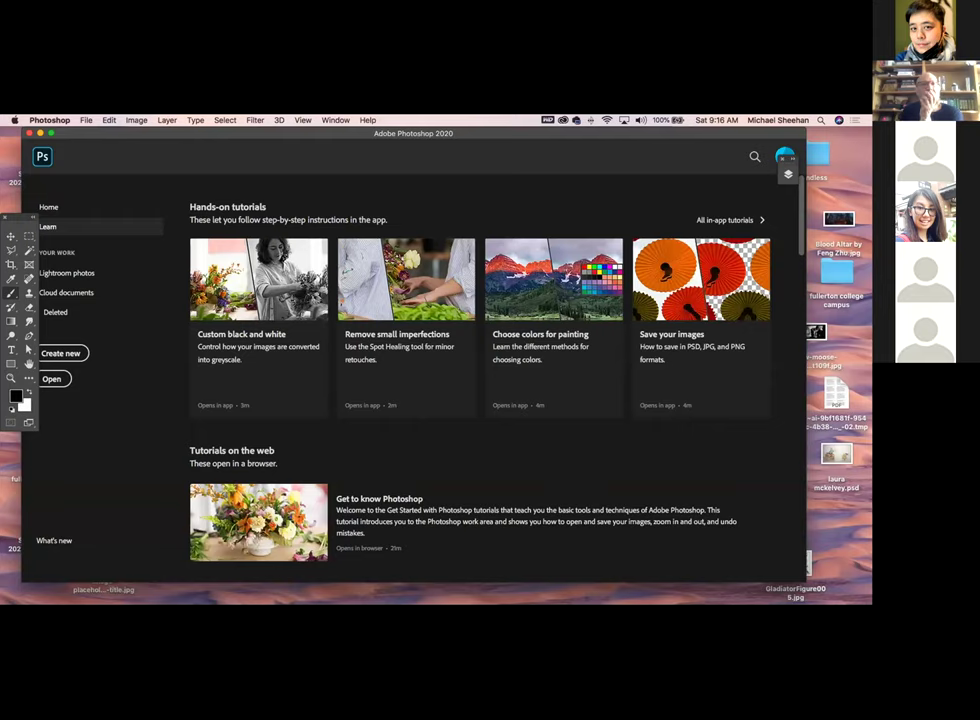
{"action": "key", "text": "super+q"}
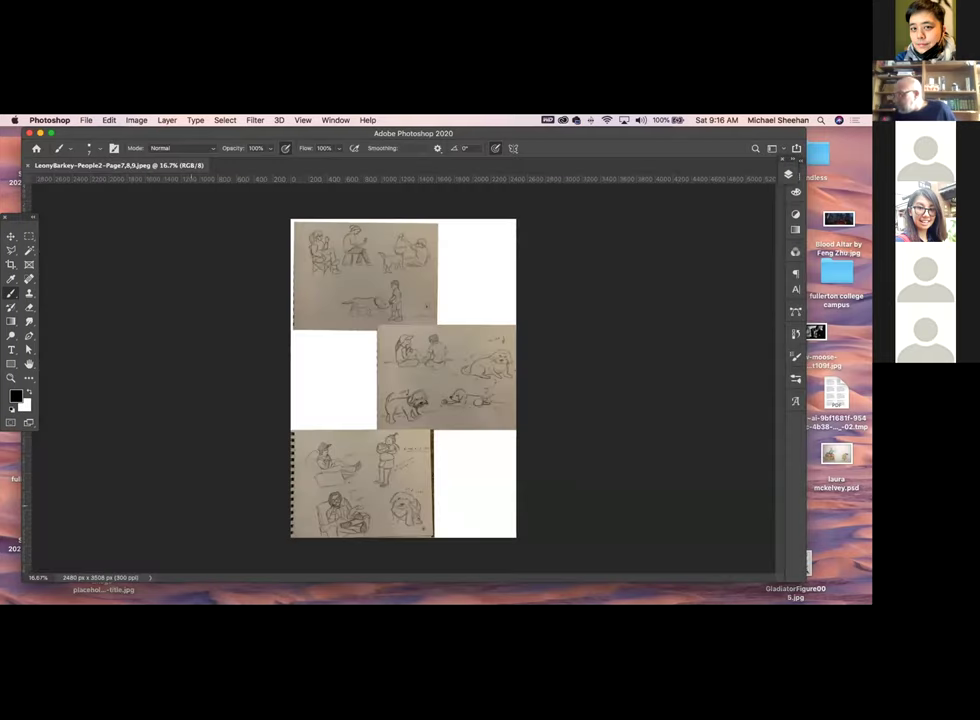
Zoom into the dog sketches and add two new blank layers above the background
{"action": "key", "text": "z"}
{"action": "left_click", "coordinate": [530, 435]}
{"action": "left_click_drag", "start_coordinate": [530, 435], "coordinate": [379, 461]}
{"action": "left_click_drag", "start_coordinate": [407, 408], "coordinate": [400, 361]}
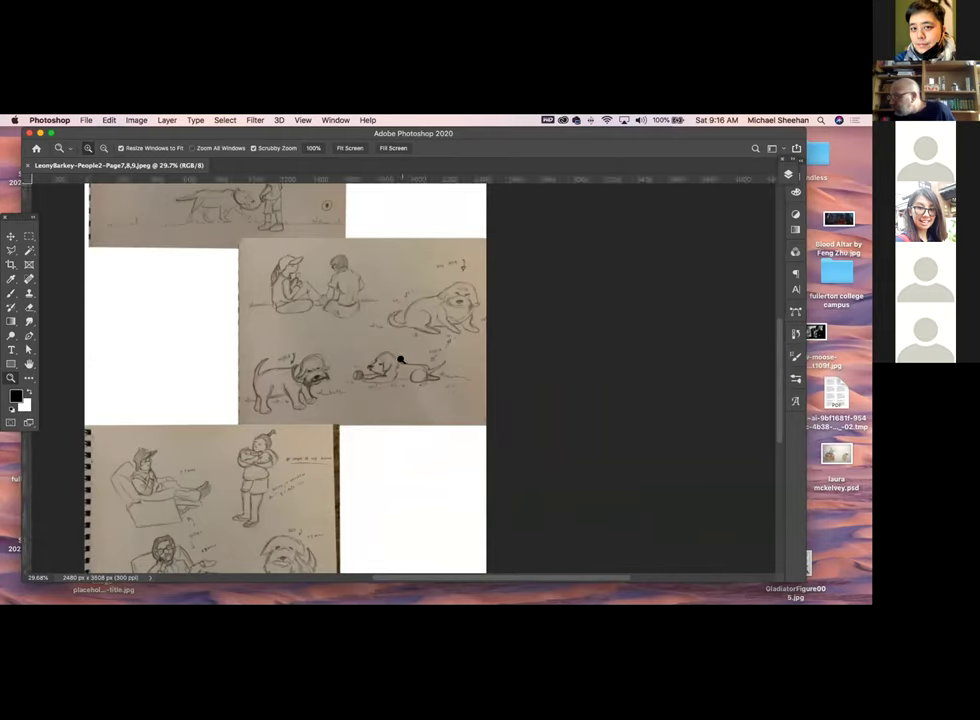
{"action": "scroll", "coordinate": [353, 401], "scroll_direction": "up", "scroll_amount": 3}
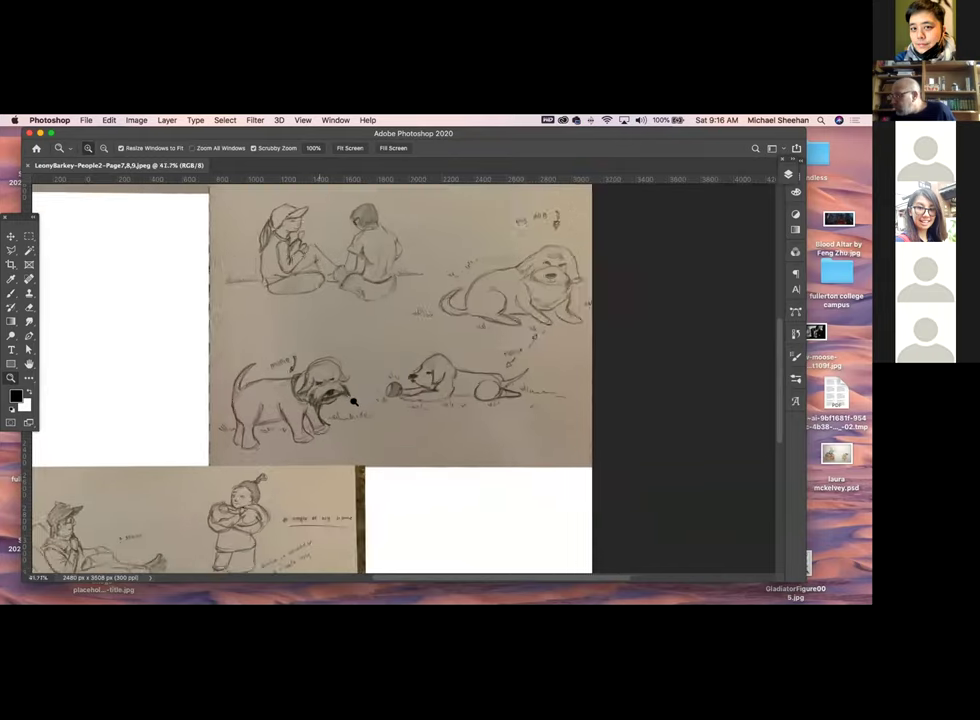
{"action": "scroll", "coordinate": [353, 401], "scroll_direction": "up", "scroll_amount": 4}
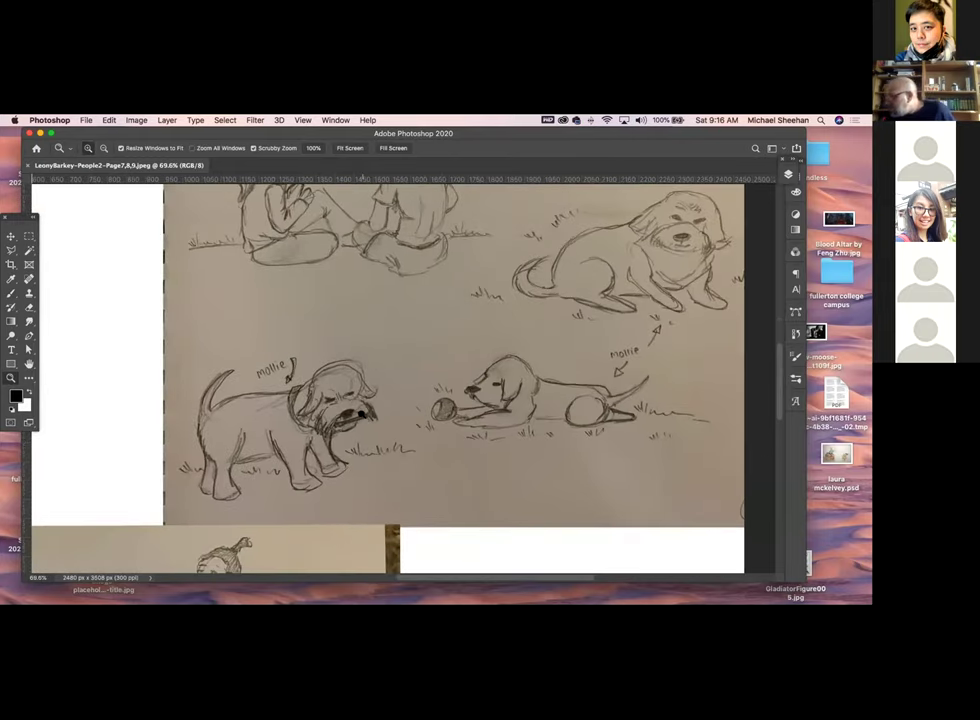
{"action": "left_click", "coordinate": [789, 172]}
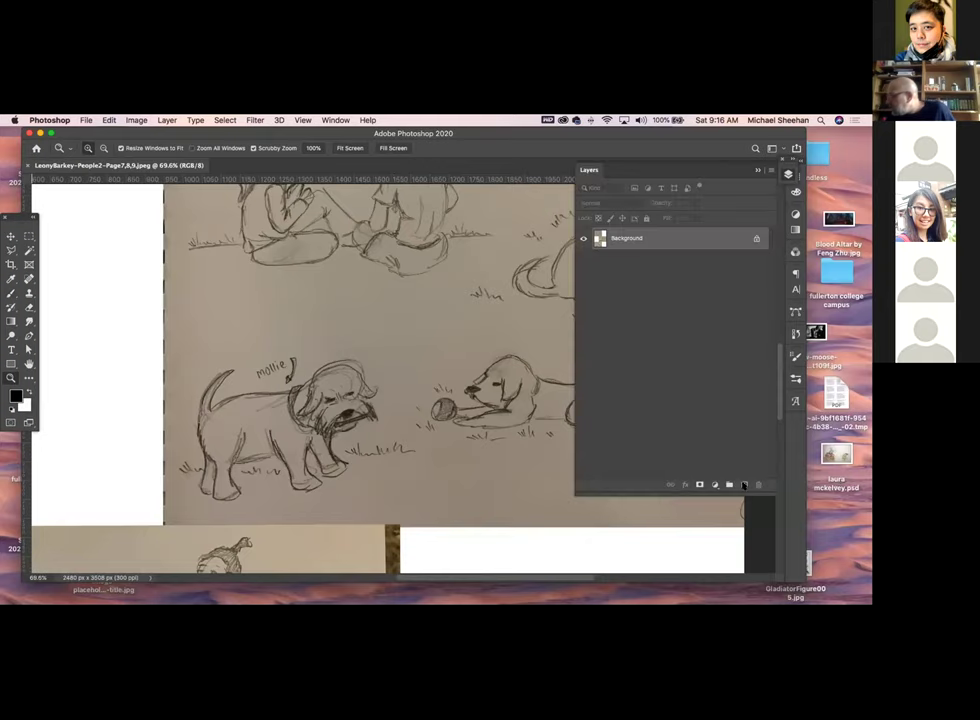
{"action": "left_click", "coordinate": [743, 484]}
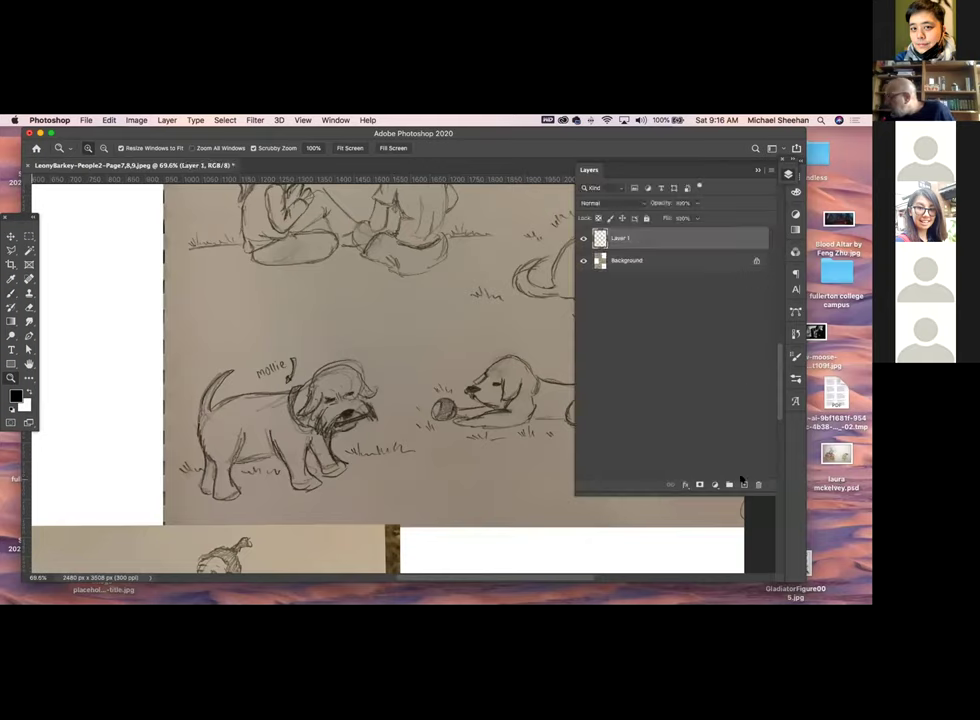
{"action": "left_click", "coordinate": [743, 484]}
{"action": "left_click", "coordinate": [789, 172]}
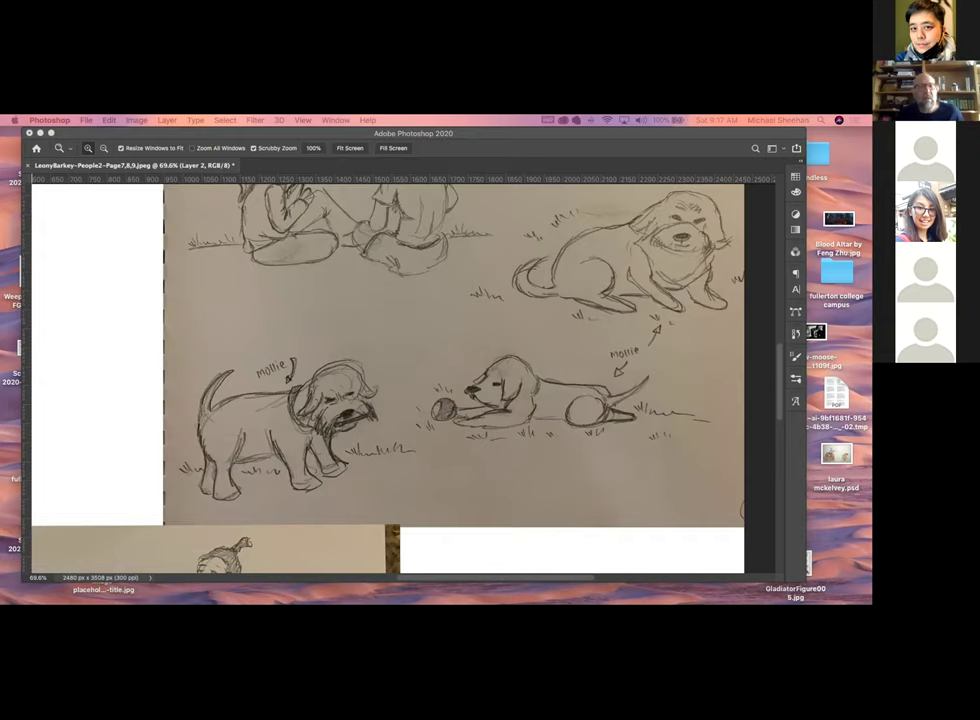
Drag the standing-dog reference photo onto the page and move it into the top-left white area
{"action": "mouse_move", "coordinate": [58, 312]}
{"action": "left_mouse_down"}
{"action": "mouse_move", "coordinate": [440, 352]}
{"action": "mouse_move", "coordinate": [430, 336]}
{"action": "mouse_move", "coordinate": [299, 286]}
{"action": "mouse_move", "coordinate": [220, 262]}
{"action": "mouse_move", "coordinate": [192, 268]}
{"action": "mouse_move", "coordinate": [277, 300]}
{"action": "left_mouse_up"}
{"action": "key", "text": "v"}
{"action": "left_click_drag", "start_coordinate": [354, 313], "coordinate": [264, 272]}
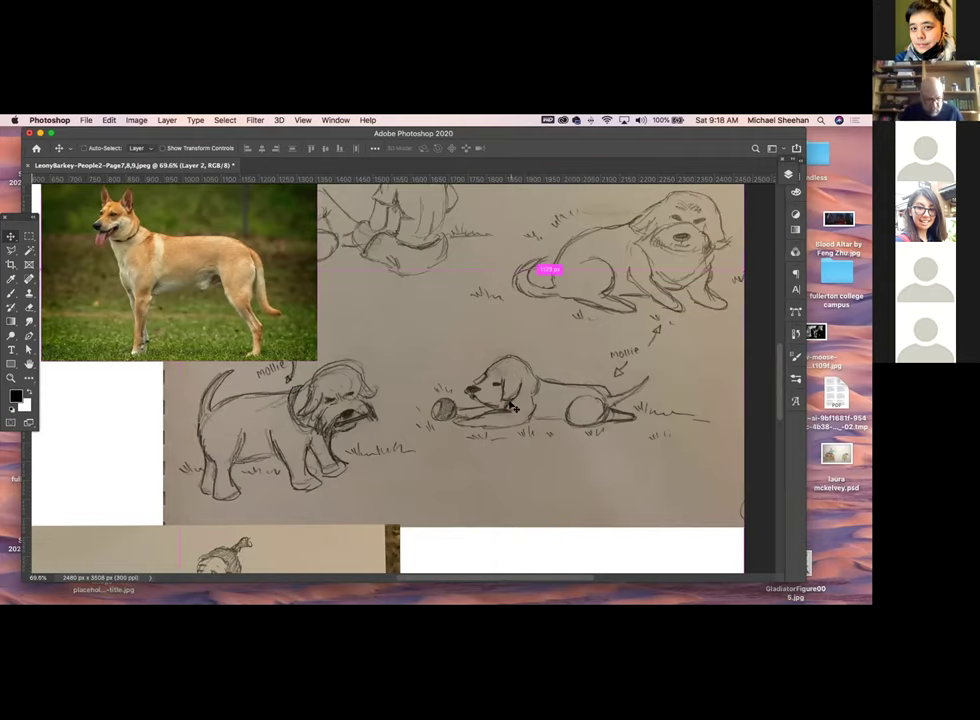
{"action": "key", "text": "super+minus"}
{"action": "key", "text": "super+minus"}
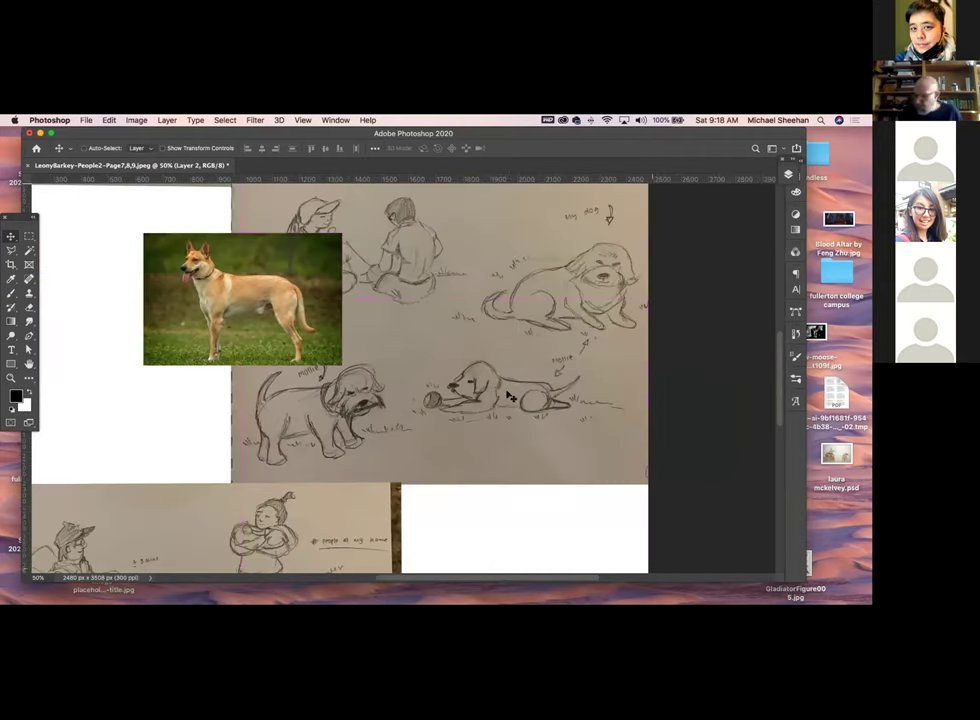
{"action": "left_click_drag", "start_coordinate": [268, 281], "coordinate": [174, 236]}
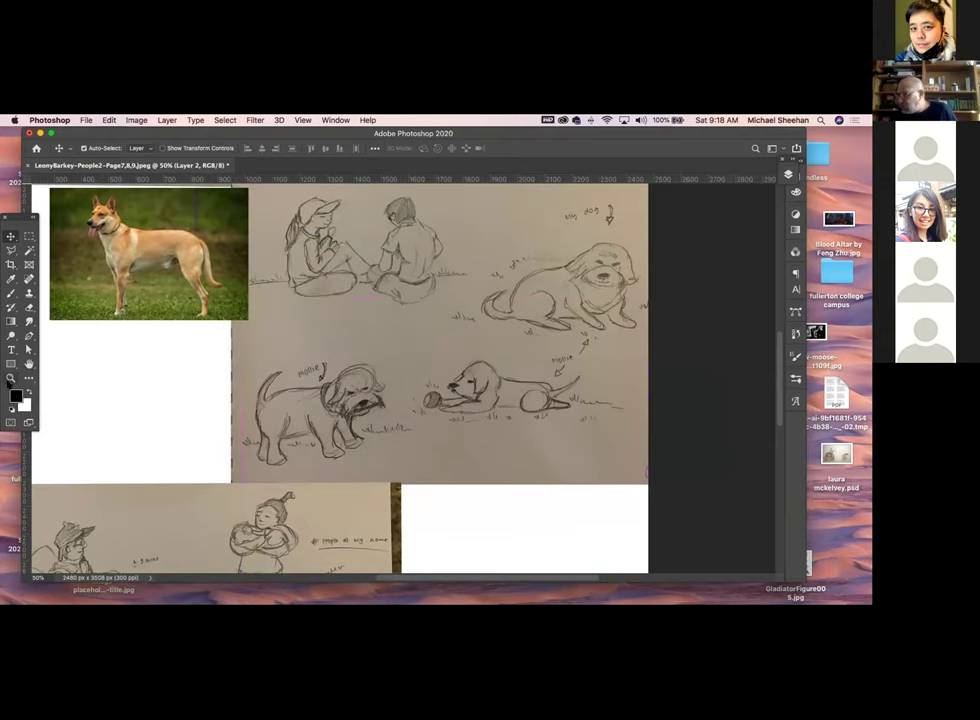
{"action": "left_click", "coordinate": [11, 377]}
{"action": "left_click_drag", "start_coordinate": [144, 306], "coordinate": [175, 346]}
{"action": "scroll", "coordinate": [448, 422], "scroll_direction": "left", "scroll_amount": 5}
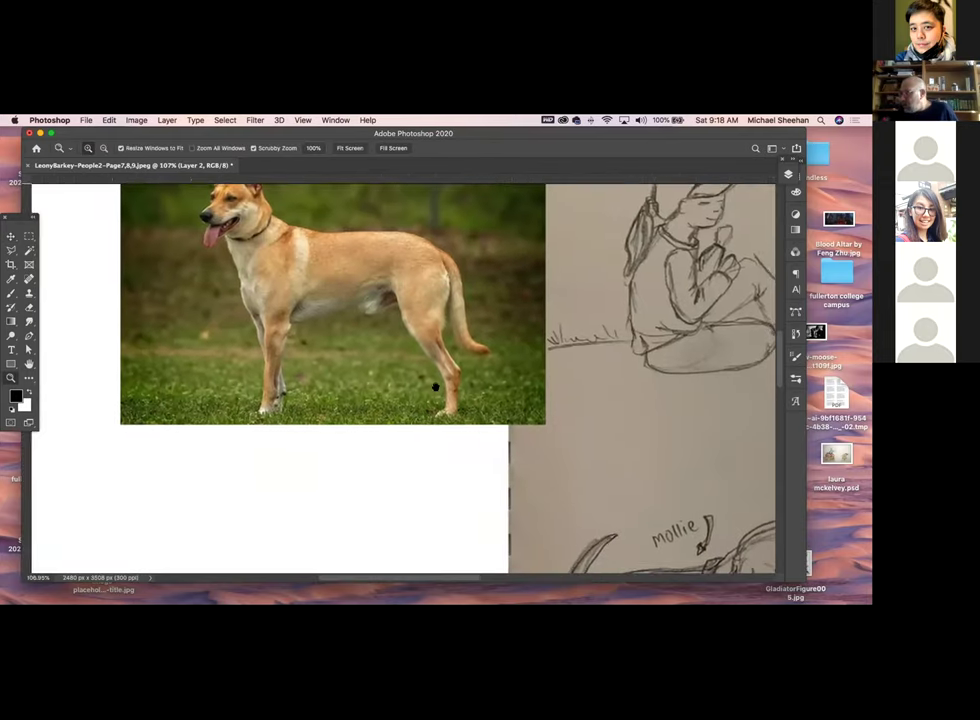
{"action": "left_click", "coordinate": [435, 387], "text": "alt"}
{"action": "left_click", "coordinate": [435, 387], "text": "alt"}
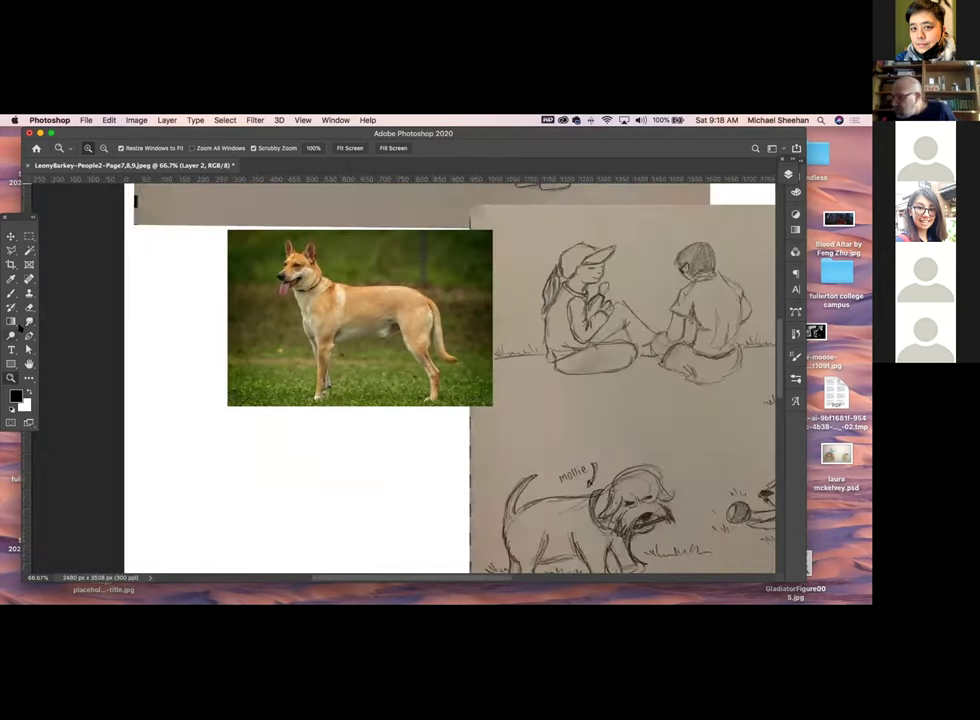
{"action": "left_click", "coordinate": [11, 294]}
Sketch the dog's head circle with muzzle lines, jaw and a pointed ear below the photo
{"action": "left_click_drag", "start_coordinate": [288, 458], "coordinate": [330, 462]}
{"action": "mouse_move", "coordinate": [292, 449]}
{"action": "left_mouse_down"}
{"action": "mouse_move", "coordinate": [284, 462]}
{"action": "mouse_move", "coordinate": [298, 488]}
{"action": "left_mouse_up"}
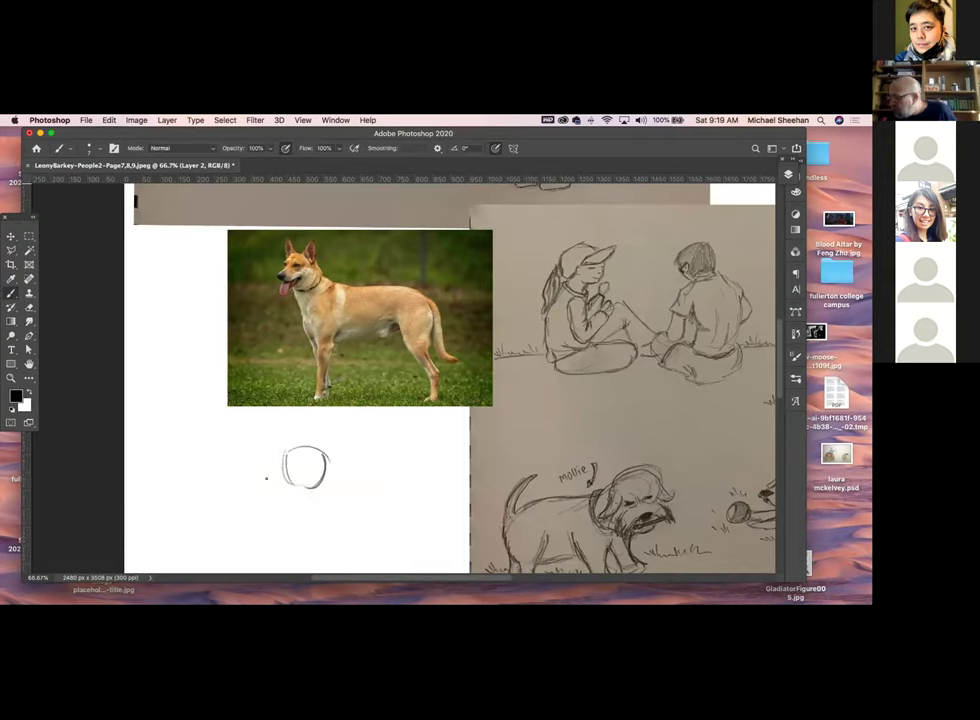
{"action": "left_click_drag", "start_coordinate": [272, 478], "coordinate": [300, 484]}
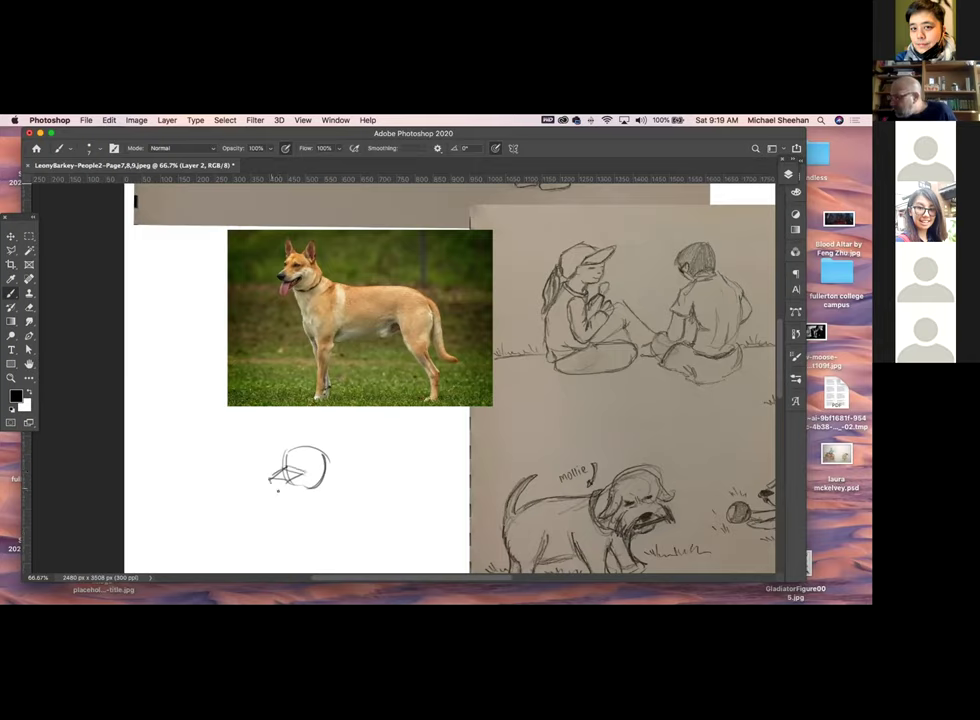
{"action": "left_click_drag", "start_coordinate": [298, 479], "coordinate": [271, 490]}
{"action": "mouse_move", "coordinate": [308, 454]}
{"action": "left_mouse_down"}
{"action": "mouse_move", "coordinate": [325, 426]}
{"action": "mouse_move", "coordinate": [328, 458]}
{"action": "mouse_move", "coordinate": [278, 446]}
{"action": "mouse_move", "coordinate": [328, 440]}
{"action": "mouse_move", "coordinate": [335, 462]}
{"action": "mouse_move", "coordinate": [303, 489]}
{"action": "left_mouse_up"}
{"action": "scroll", "coordinate": [365, 462], "scroll_direction": "down", "scroll_amount": 2}
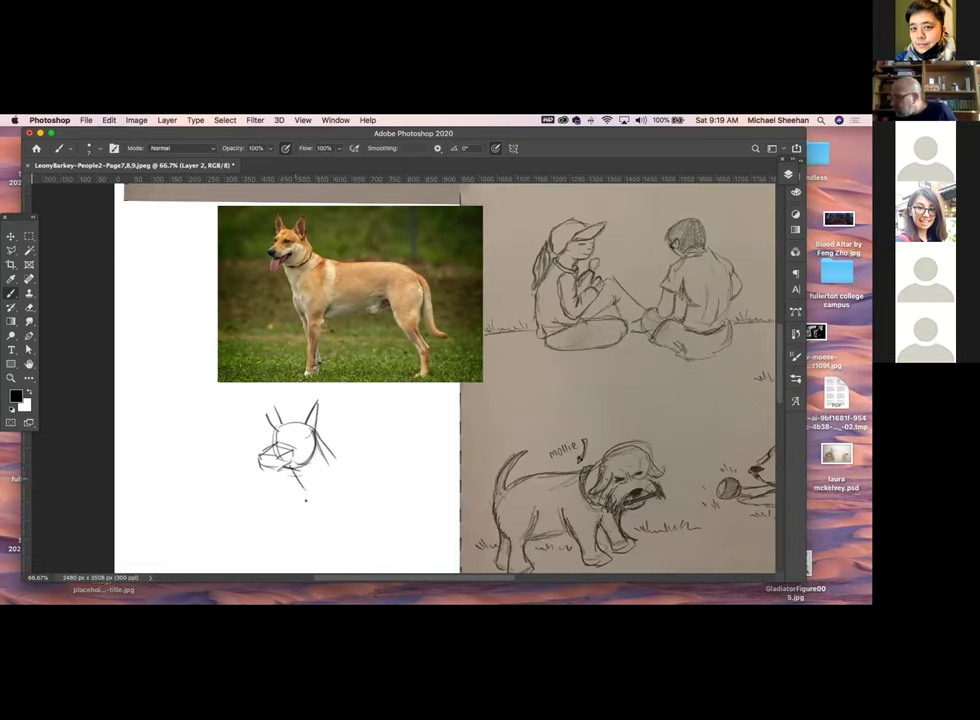
{"action": "scroll", "coordinate": [346, 460], "scroll_direction": "right", "scroll_amount": 2}
{"action": "scroll", "coordinate": [346, 460], "scroll_direction": "down", "scroll_amount": 1}
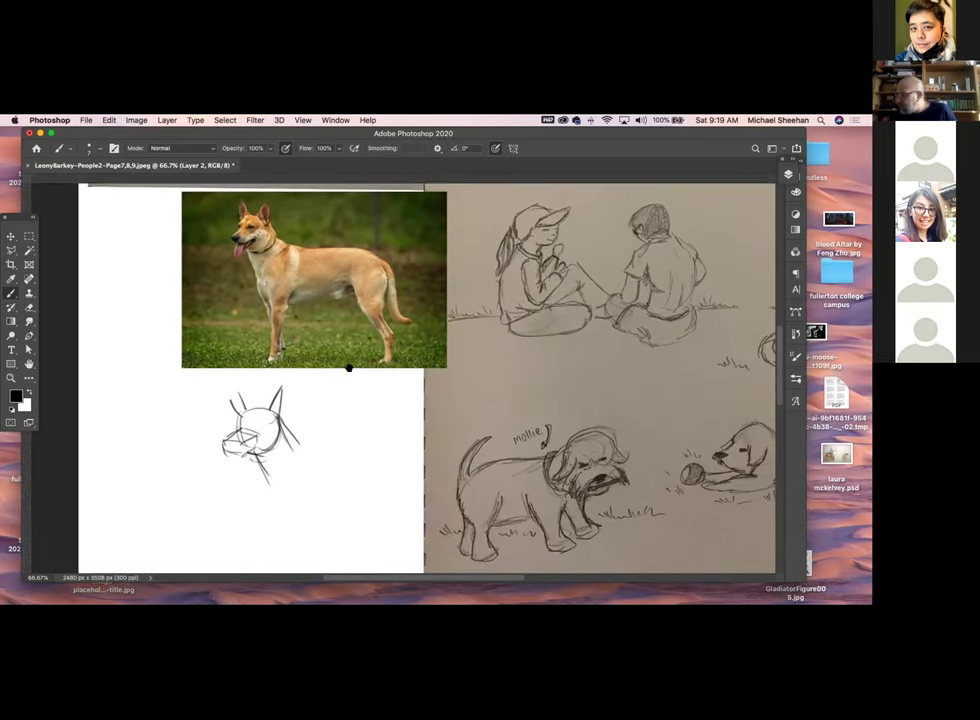
Draw the dog's back and belly lines plus its front and lower leg strokes
{"action": "mouse_move", "coordinate": [285, 425]}
{"action": "left_mouse_down"}
{"action": "mouse_move", "coordinate": [345, 462]}
{"action": "mouse_move", "coordinate": [392, 460]}
{"action": "mouse_move", "coordinate": [420, 487]}
{"action": "left_mouse_up"}
{"action": "mouse_move", "coordinate": [272, 508]}
{"action": "left_mouse_down"}
{"action": "mouse_move", "coordinate": [309, 529]}
{"action": "mouse_move", "coordinate": [372, 520]}
{"action": "left_mouse_up"}
{"action": "scroll", "coordinate": [401, 485], "scroll_direction": "down", "scroll_amount": 5}
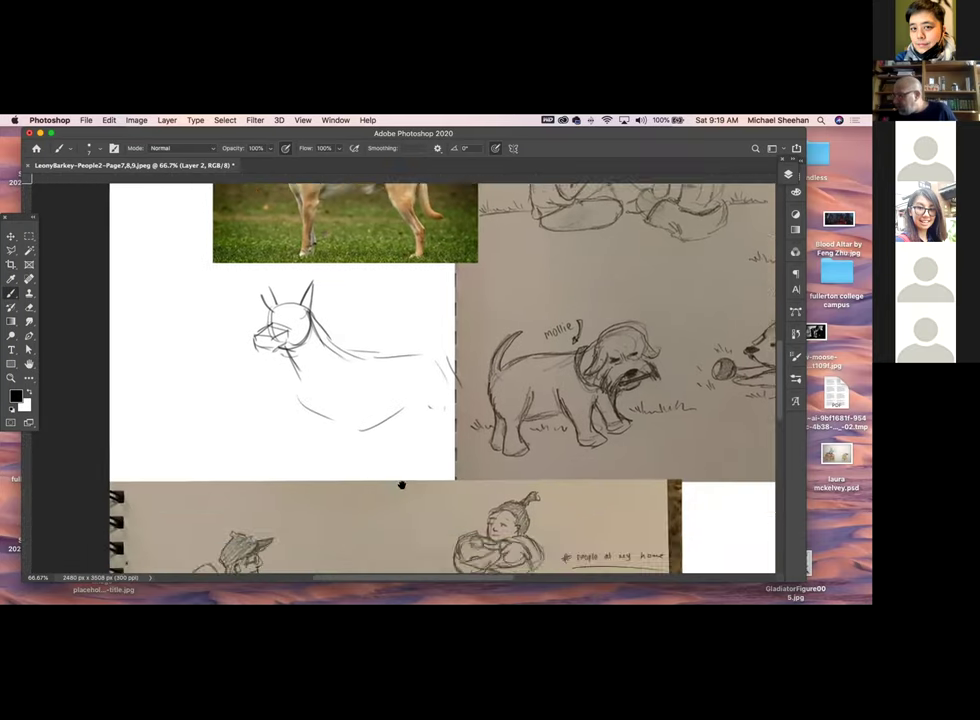
{"action": "scroll", "coordinate": [322, 505], "scroll_direction": "right", "scroll_amount": 4}
{"action": "scroll", "coordinate": [322, 505], "scroll_direction": "up", "scroll_amount": 2}
{"action": "left_click_drag", "start_coordinate": [231, 443], "coordinate": [238, 465]}
{"action": "left_click_drag", "start_coordinate": [236, 463], "coordinate": [257, 487]}
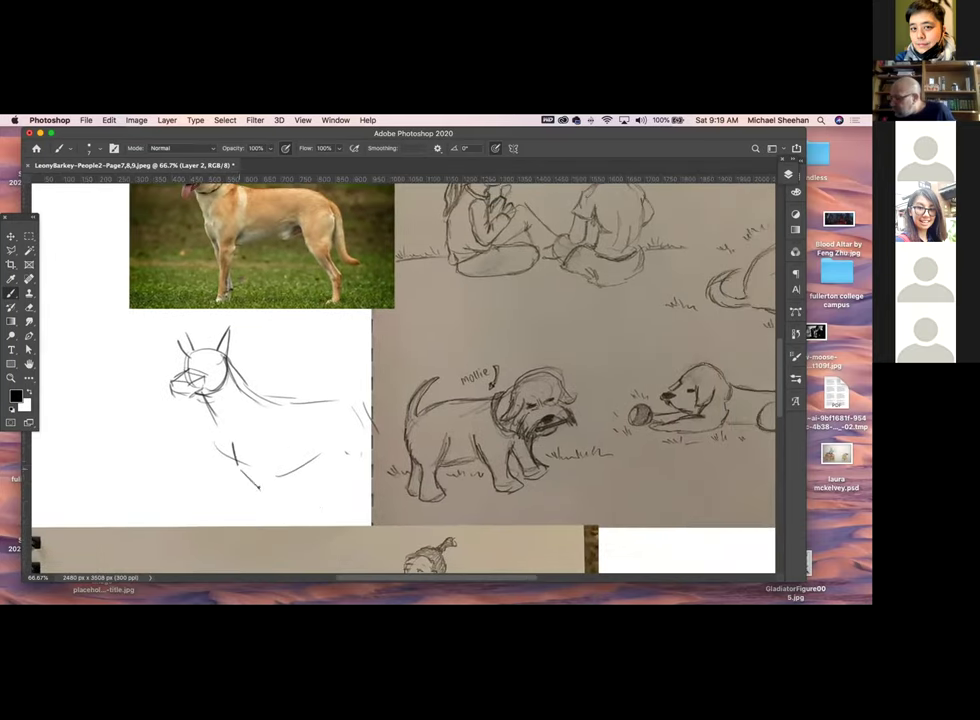
{"action": "scroll", "coordinate": [302, 435], "scroll_direction": "down", "scroll_amount": 2}
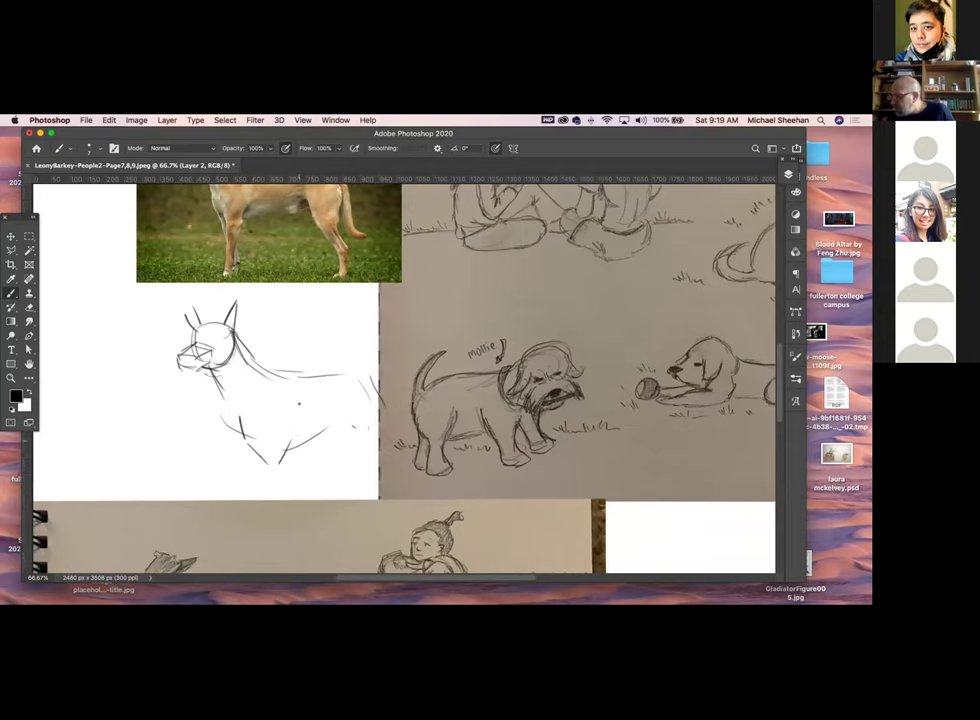
{"action": "scroll", "coordinate": [298, 403], "scroll_direction": "down", "scroll_amount": 2}
{"action": "scroll", "coordinate": [298, 403], "scroll_direction": "up", "scroll_amount": 3}
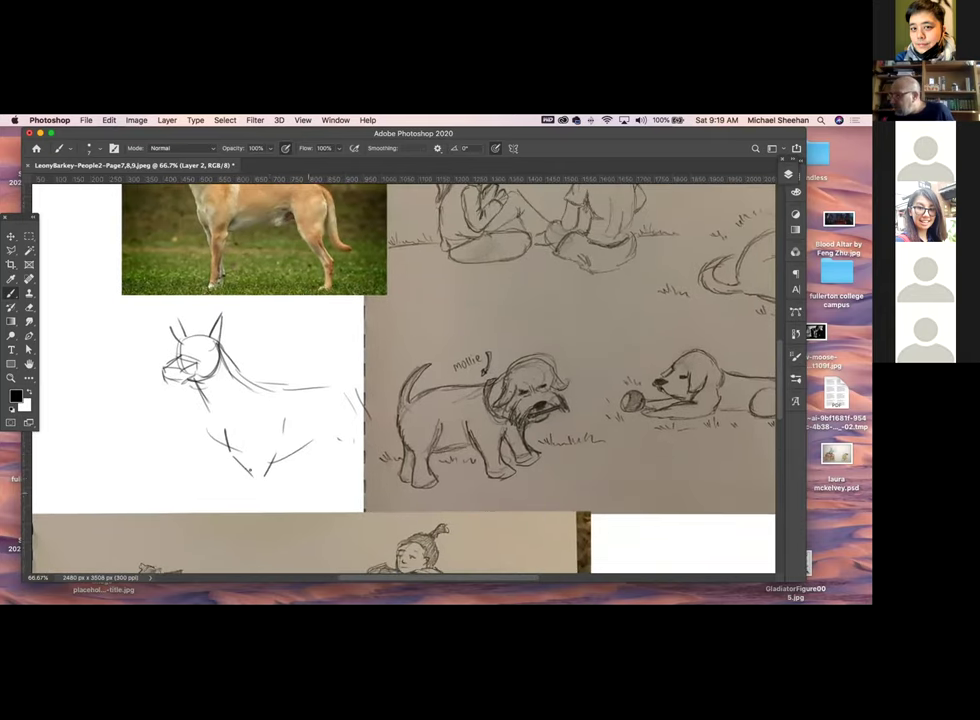
{"action": "left_click_drag", "start_coordinate": [246, 468], "coordinate": [256, 501]}
{"action": "left_click_drag", "start_coordinate": [206, 432], "coordinate": [233, 495]}
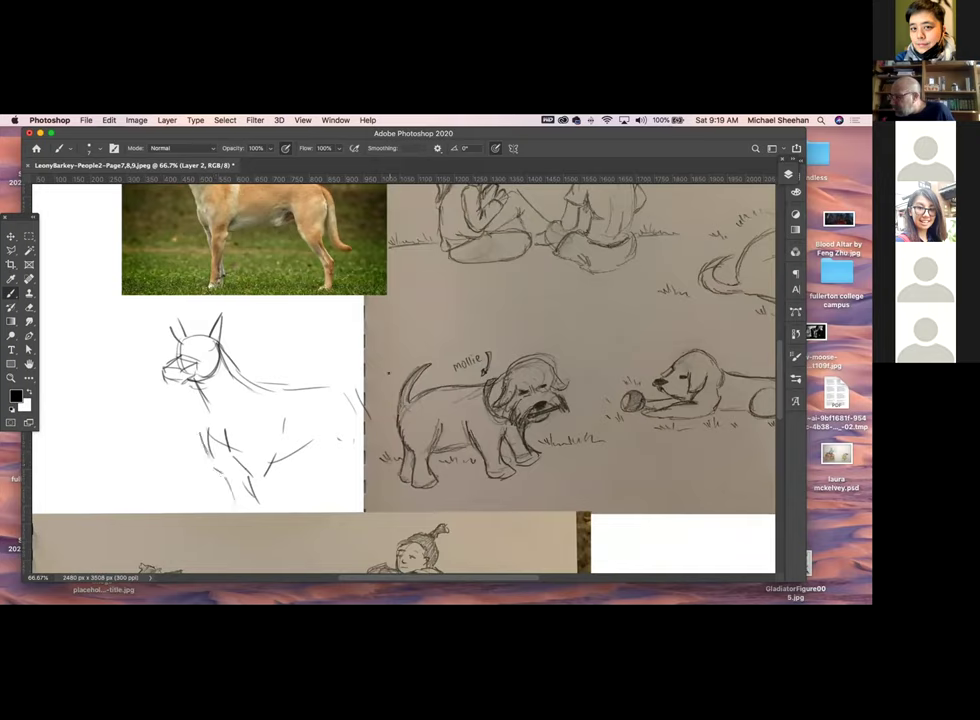
Outline the rear, redraw the back and hindquarters, and correct the front leg
{"action": "left_click_drag", "start_coordinate": [316, 420], "coordinate": [318, 459]}
{"action": "left_click_drag", "start_coordinate": [361, 404], "coordinate": [375, 507]}
{"action": "left_click_drag", "start_coordinate": [296, 467], "coordinate": [328, 473]}
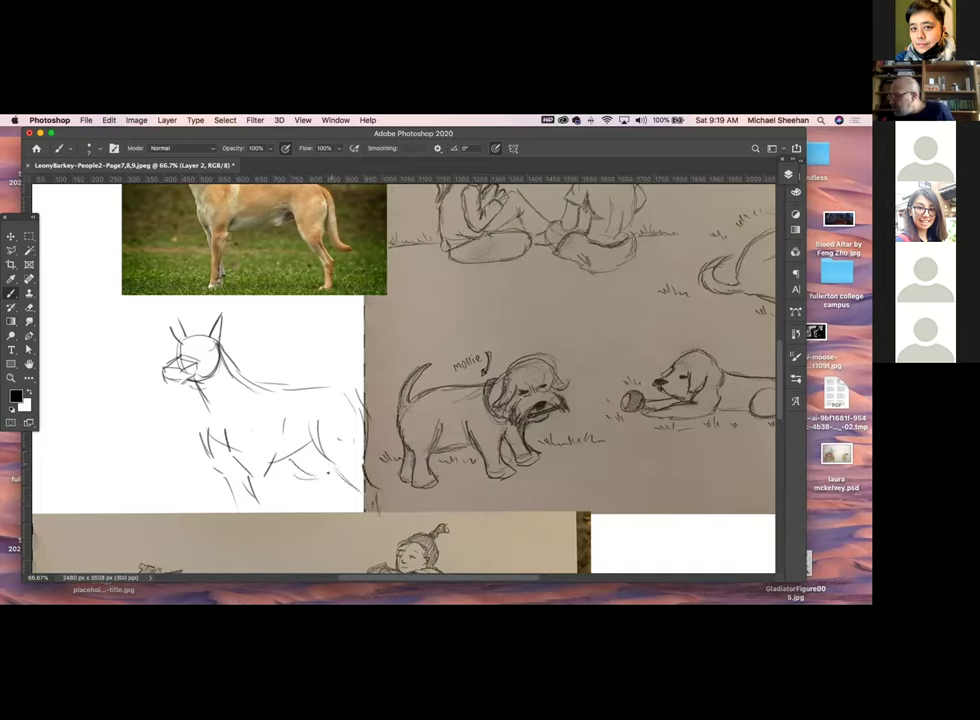
{"action": "scroll", "coordinate": [328, 446], "scroll_direction": "up", "scroll_amount": 3}
{"action": "left_click_drag", "start_coordinate": [304, 428], "coordinate": [362, 421]}
{"action": "mouse_move", "coordinate": [300, 495]}
{"action": "left_mouse_down"}
{"action": "mouse_move", "coordinate": [352, 472]}
{"action": "mouse_move", "coordinate": [376, 503]}
{"action": "left_mouse_up"}
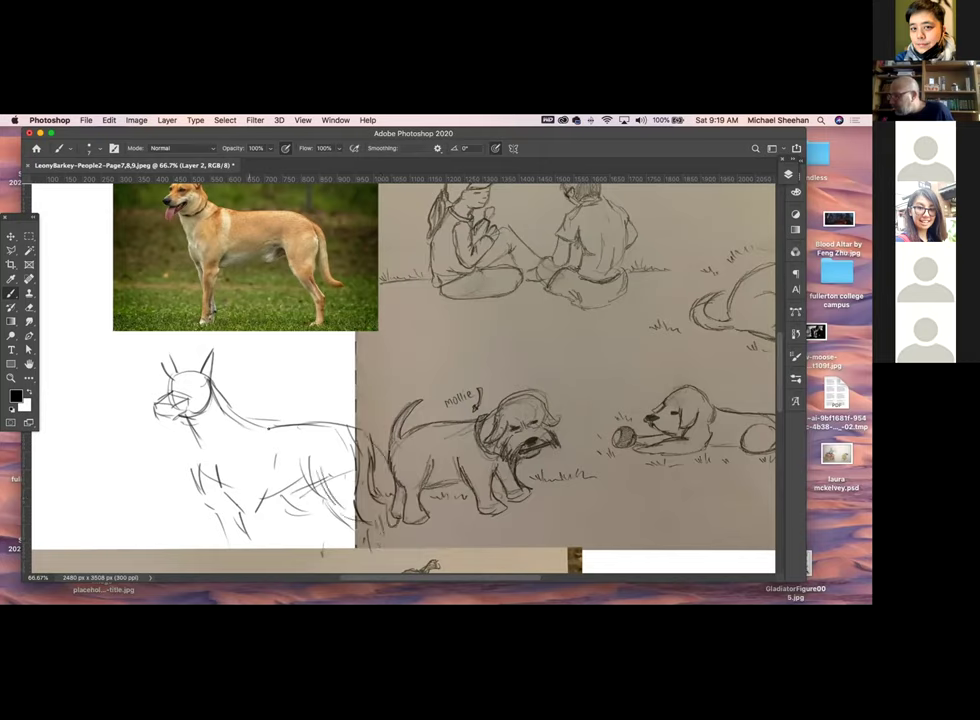
{"action": "left_click_drag", "start_coordinate": [195, 448], "coordinate": [198, 470]}
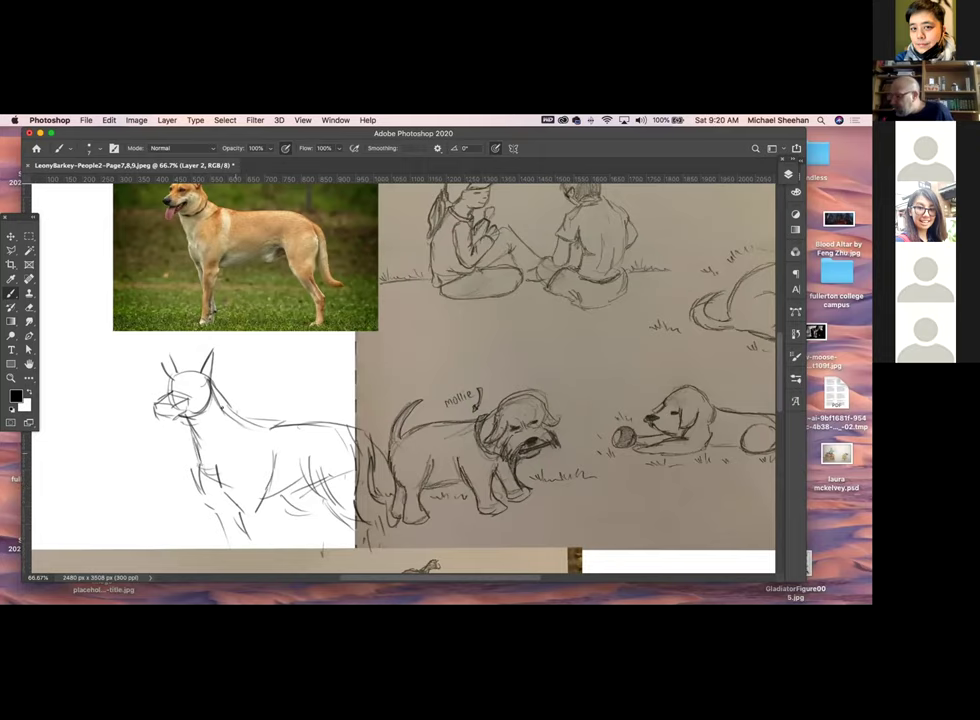
{"action": "scroll", "coordinate": [155, 291], "scroll_direction": "up", "scroll_amount": 4}
{"action": "scroll", "coordinate": [155, 291], "scroll_direction": "left", "scroll_amount": 3}
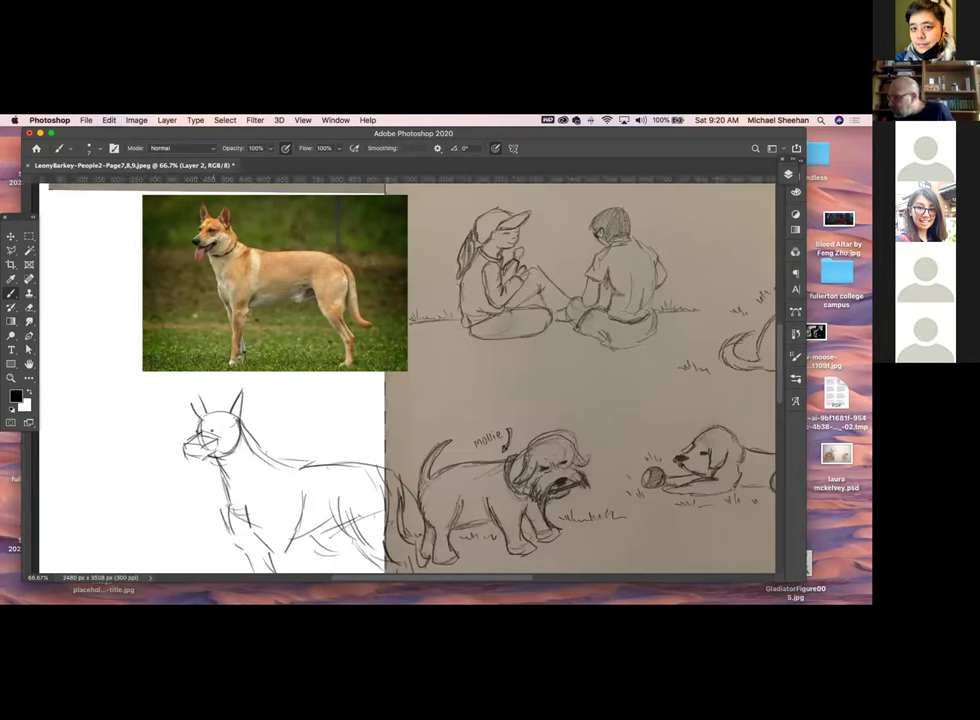
Refine the ear, then add a hanging tongue under the muzzle and a collar under the jaw
{"action": "left_click_drag", "start_coordinate": [203, 428], "coordinate": [218, 415]}
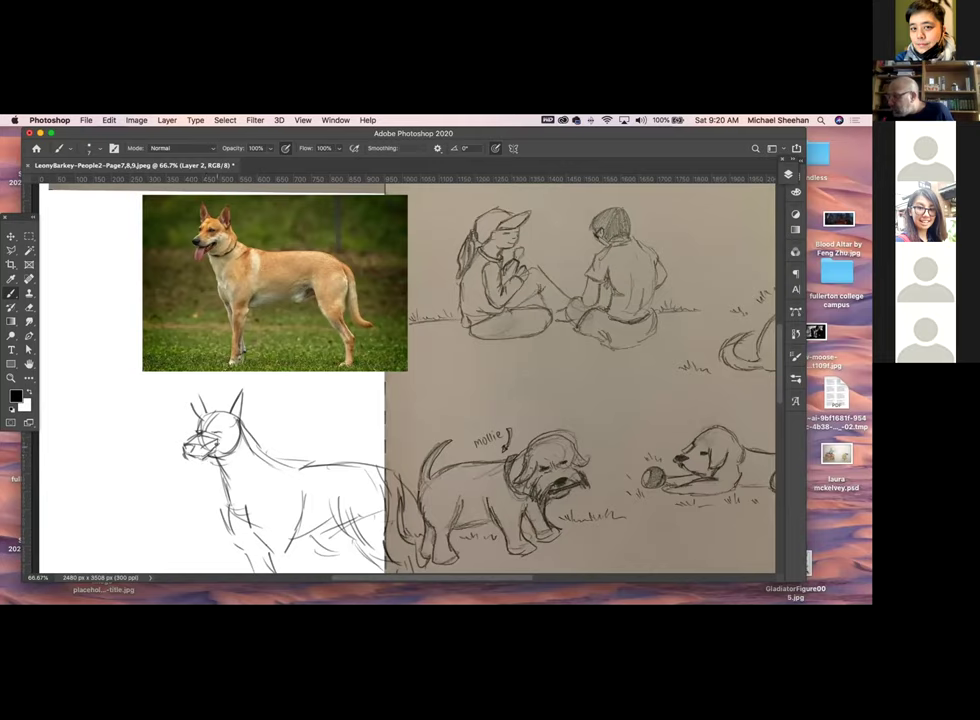
{"action": "left_click_drag", "start_coordinate": [195, 458], "coordinate": [199, 471]}
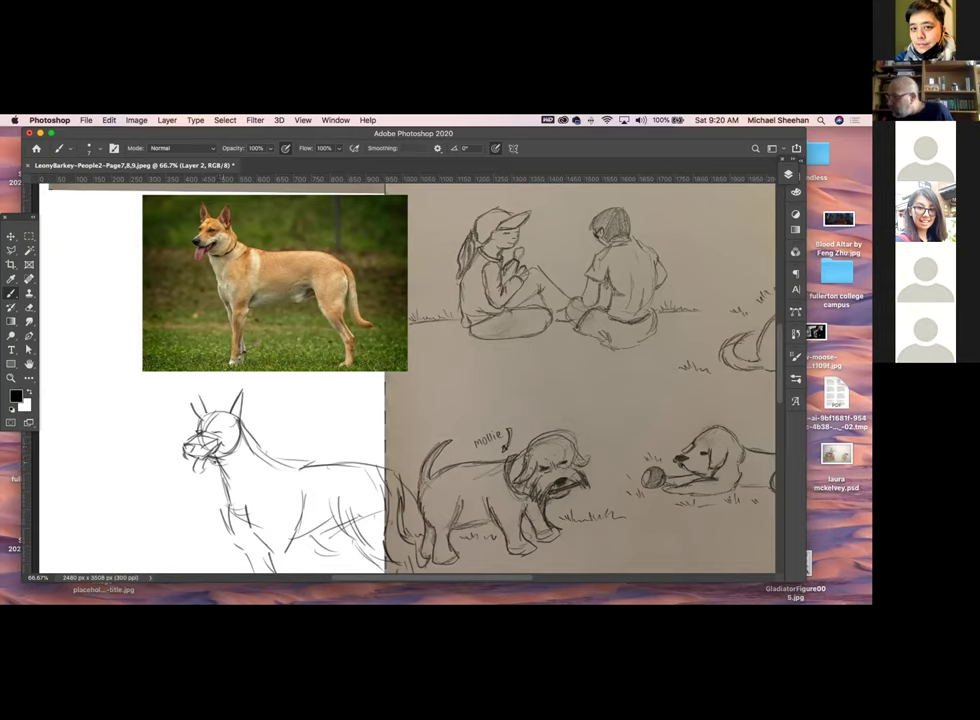
{"action": "left_click_drag", "start_coordinate": [214, 460], "coordinate": [247, 448]}
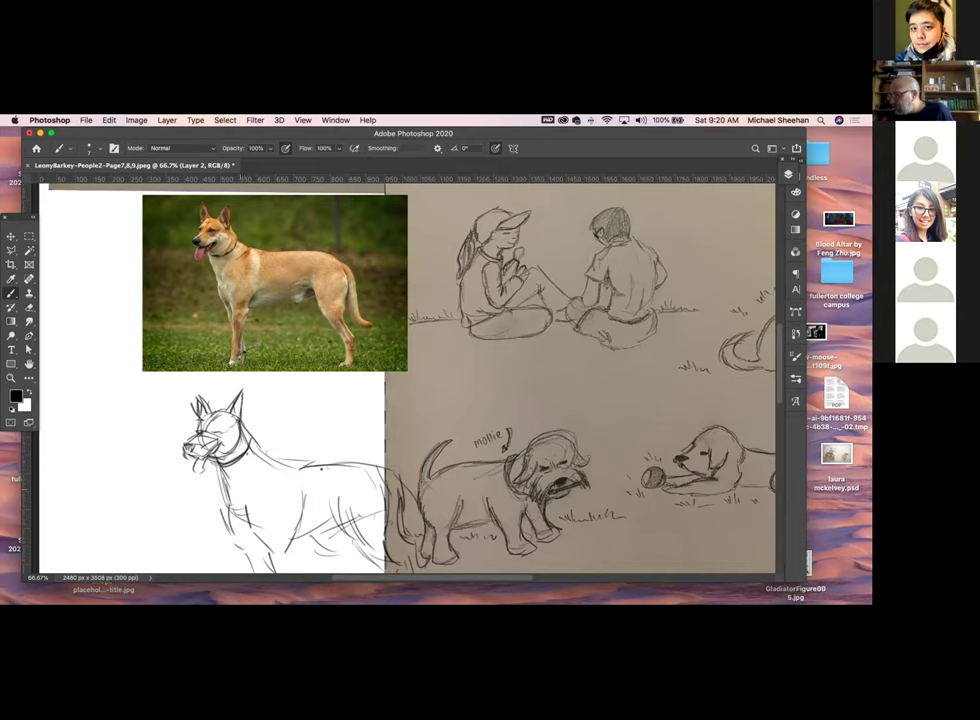
{"action": "scroll", "coordinate": [328, 350], "scroll_direction": "down", "scroll_amount": 3}
{"action": "scroll", "coordinate": [330, 470], "scroll_direction": "up", "scroll_amount": 4}
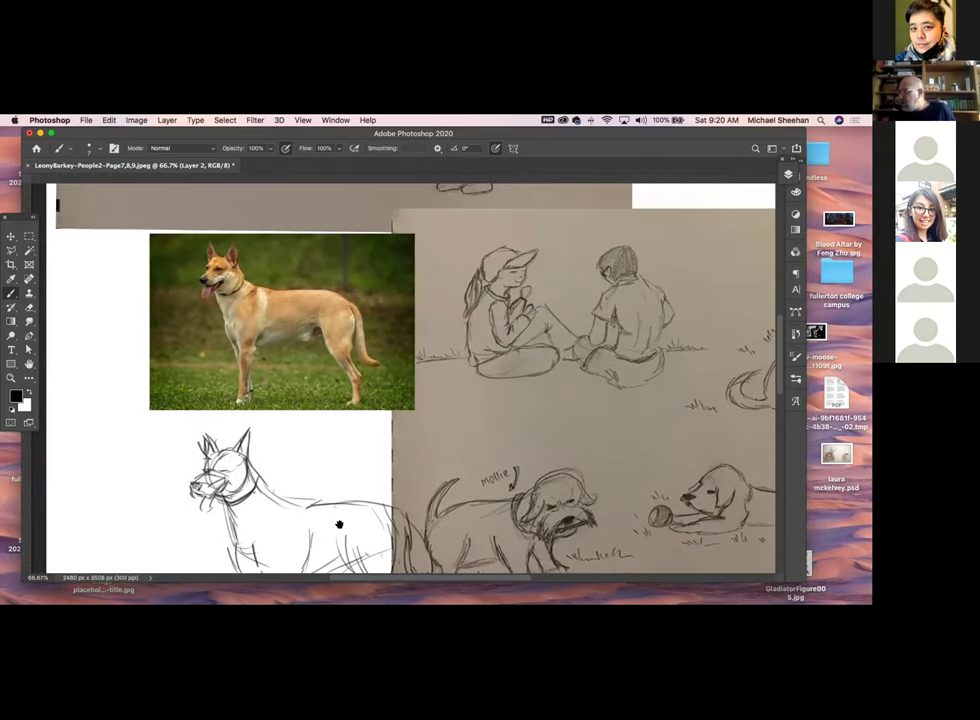
{"action": "scroll", "coordinate": [460, 375], "scroll_direction": "down", "scroll_amount": 3}
{"action": "scroll", "coordinate": [460, 375], "scroll_direction": "left", "scroll_amount": 3}
Show the rulers and sketch a small dog head on the left, its snout touching the big dog's
{"action": "key", "text": "ctrl+r"}
{"action": "mouse_move", "coordinate": [250, 378]}
{"action": "left_mouse_down"}
{"action": "mouse_move", "coordinate": [277, 397]}
{"action": "mouse_move", "coordinate": [248, 376]}
{"action": "mouse_move", "coordinate": [290, 411]}
{"action": "mouse_move", "coordinate": [282, 398]}
{"action": "mouse_move", "coordinate": [313, 424]}
{"action": "left_mouse_up"}
{"action": "left_click_drag", "start_coordinate": [438, 315], "coordinate": [440, 378]}
{"action": "left_click_drag", "start_coordinate": [227, 396], "coordinate": [244, 456]}
{"action": "left_click_drag", "start_coordinate": [220, 393], "coordinate": [222, 428]}
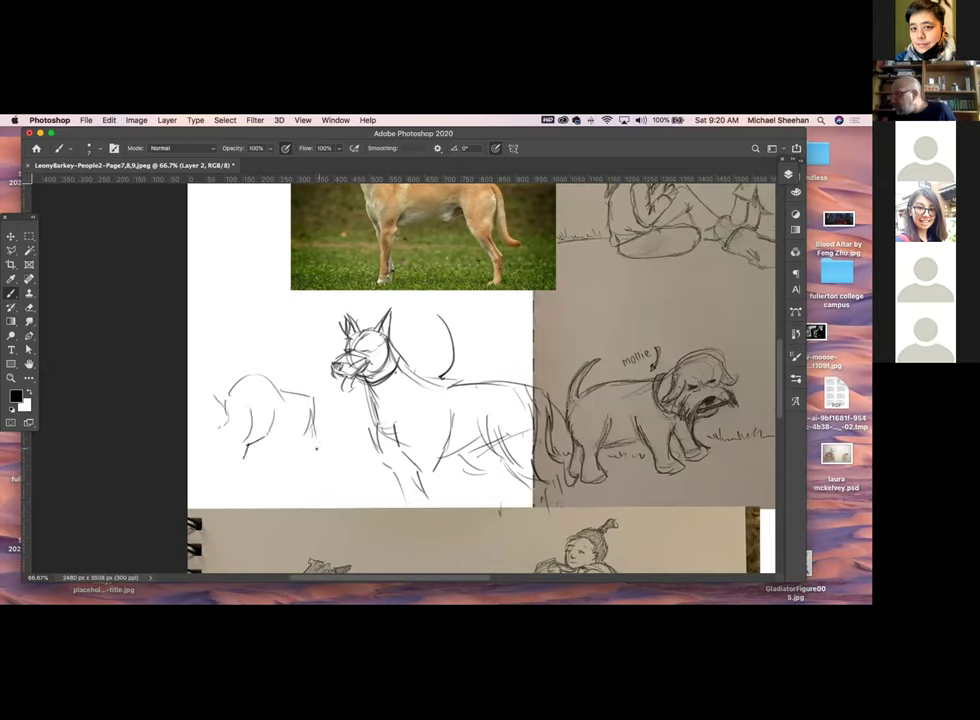
{"action": "mouse_move", "coordinate": [311, 402]}
{"action": "left_mouse_down"}
{"action": "mouse_move", "coordinate": [262, 436]}
{"action": "mouse_move", "coordinate": [300, 440]}
{"action": "left_mouse_up"}
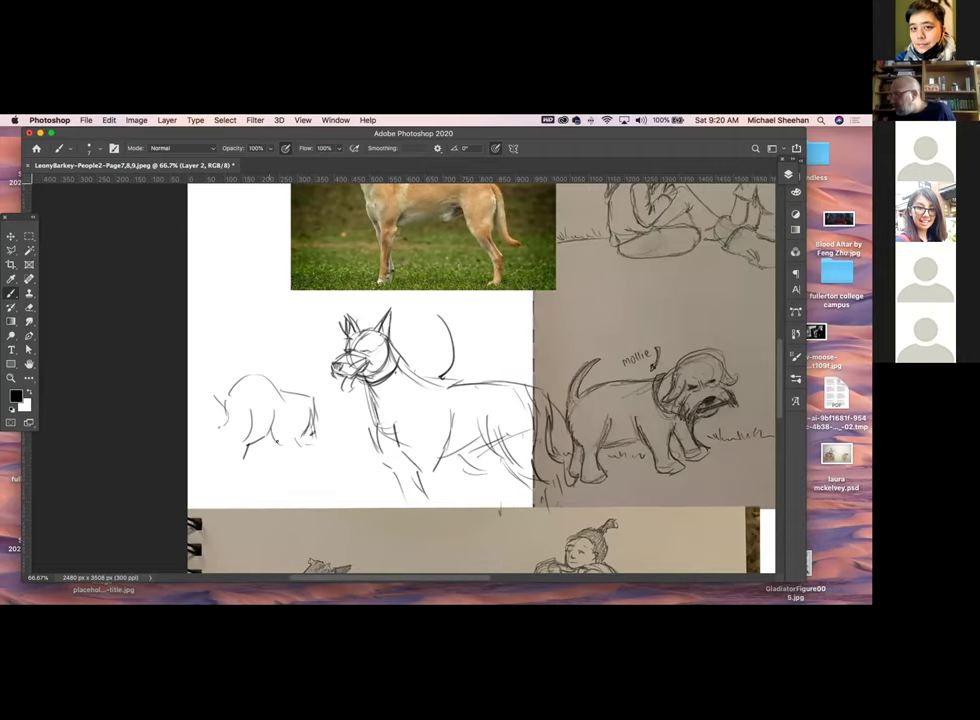
{"action": "mouse_move", "coordinate": [333, 380]}
{"action": "left_mouse_down"}
{"action": "mouse_move", "coordinate": [318, 412]}
{"action": "mouse_move", "coordinate": [339, 399]}
{"action": "left_mouse_up"}
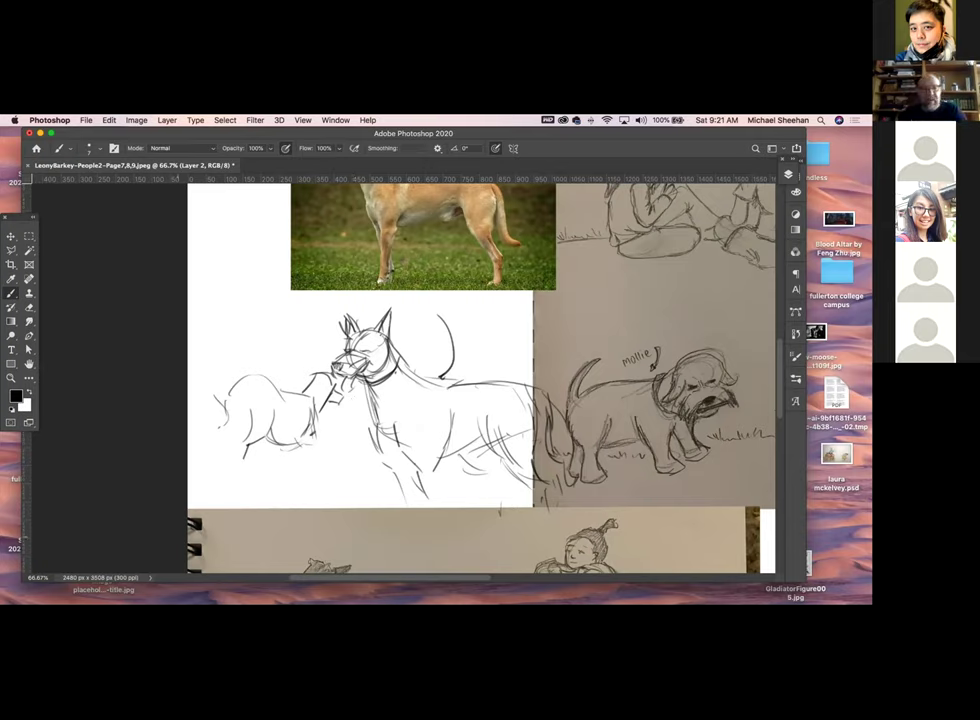
{"action": "mouse_move", "coordinate": [440, 598]}
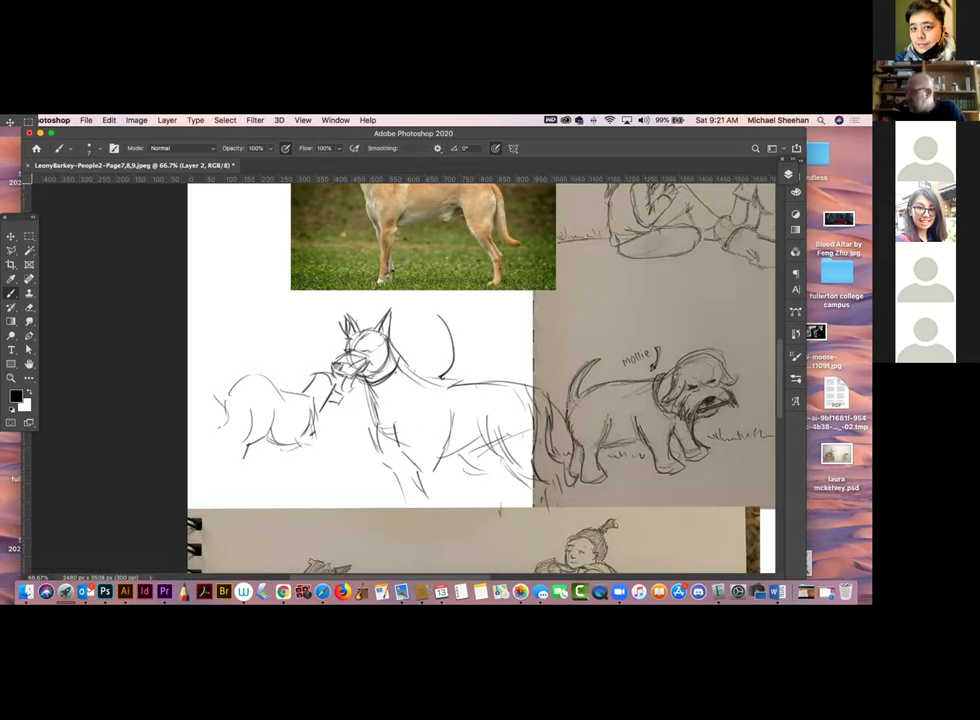
Outline, hatch and add a foot to the small dog, and rework the big dog's snout
{"action": "mouse_move", "coordinate": [222, 398]}
{"action": "left_mouse_down"}
{"action": "mouse_move", "coordinate": [196, 433]}
{"action": "mouse_move", "coordinate": [200, 452]}
{"action": "left_mouse_up"}
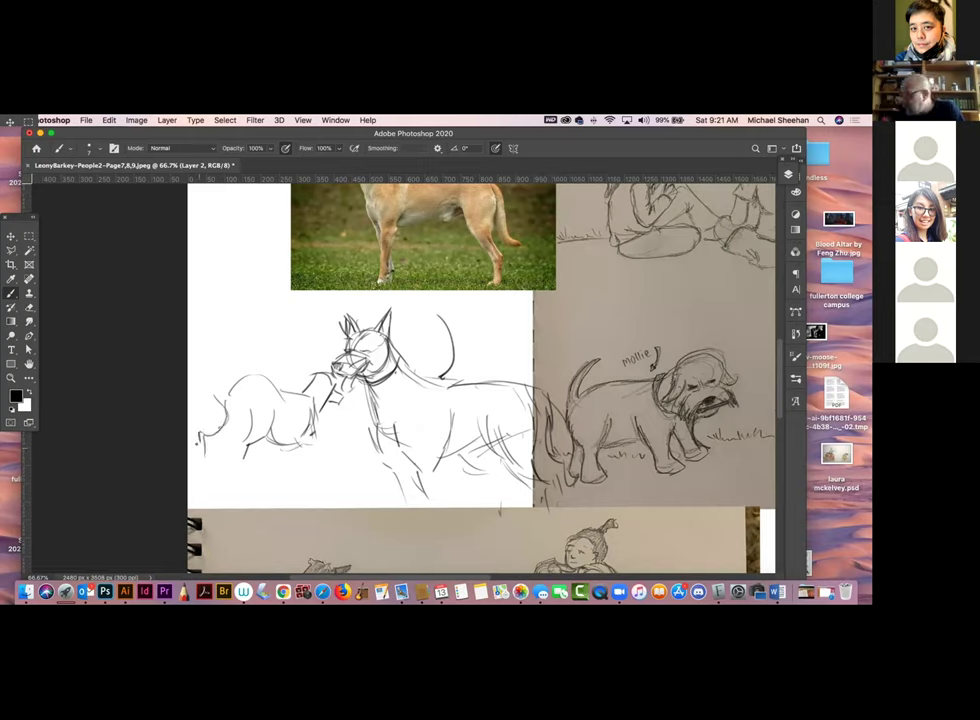
{"action": "mouse_move", "coordinate": [247, 425]}
{"action": "left_mouse_down"}
{"action": "mouse_move", "coordinate": [268, 442]}
{"action": "mouse_move", "coordinate": [250, 440]}
{"action": "mouse_move", "coordinate": [290, 432]}
{"action": "mouse_move", "coordinate": [262, 474]}
{"action": "left_mouse_up"}
{"action": "left_click_drag", "start_coordinate": [265, 470], "coordinate": [281, 466]}
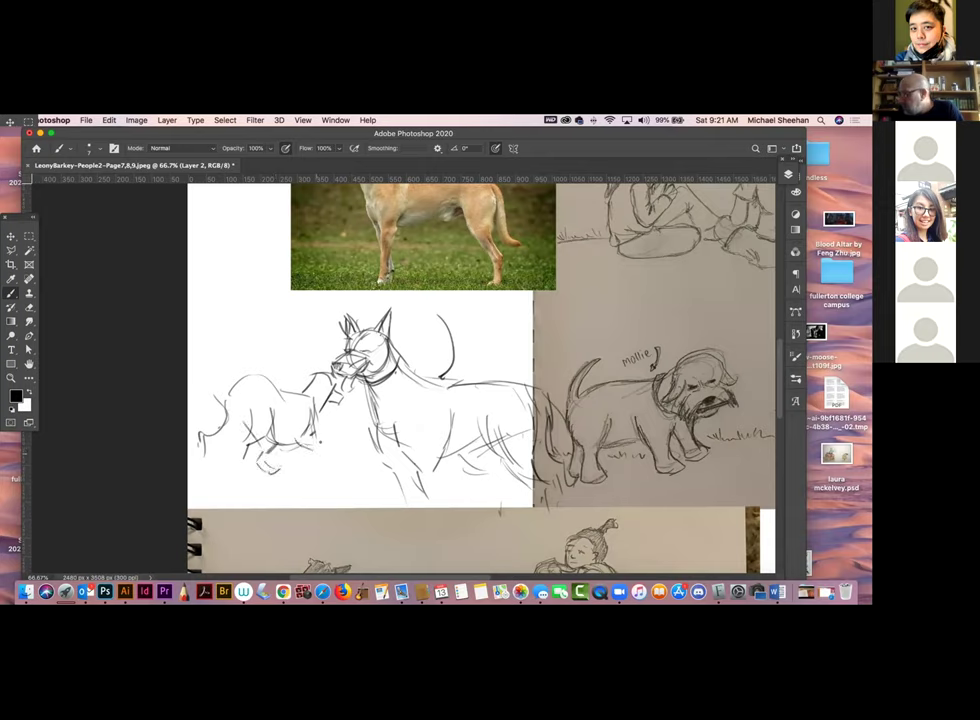
{"action": "left_click_drag", "start_coordinate": [249, 374], "coordinate": [215, 368]}
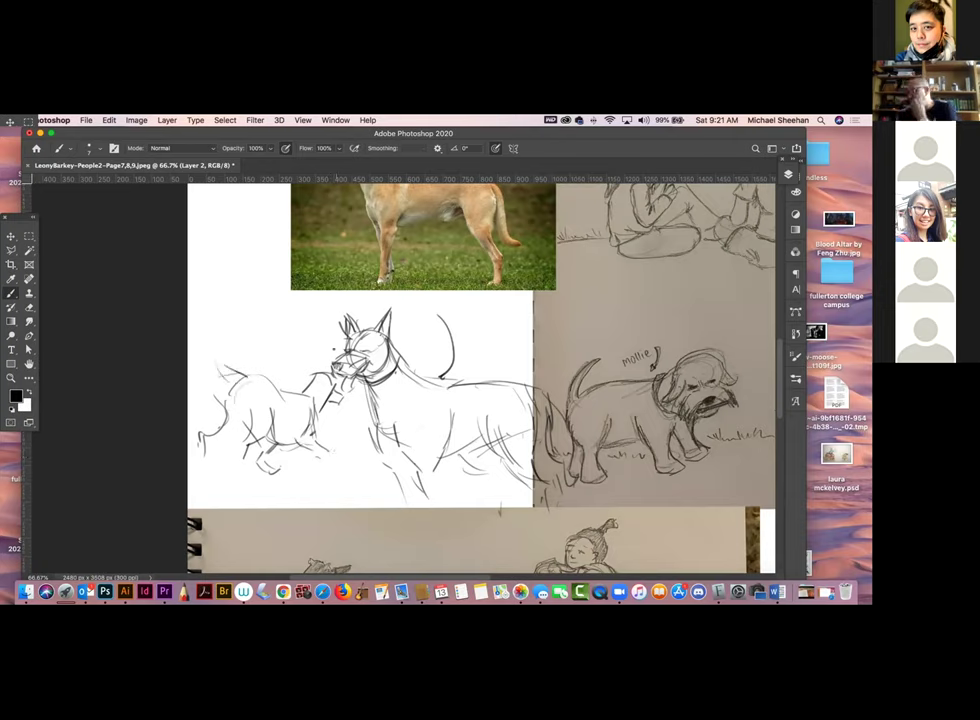
{"action": "mouse_move", "coordinate": [334, 349]}
{"action": "left_mouse_down"}
{"action": "mouse_move", "coordinate": [311, 369]}
{"action": "mouse_move", "coordinate": [323, 371]}
{"action": "mouse_move", "coordinate": [327, 359]}
{"action": "mouse_move", "coordinate": [338, 373]}
{"action": "mouse_move", "coordinate": [305, 405]}
{"action": "mouse_move", "coordinate": [289, 383]}
{"action": "mouse_move", "coordinate": [323, 398]}
{"action": "left_mouse_up"}
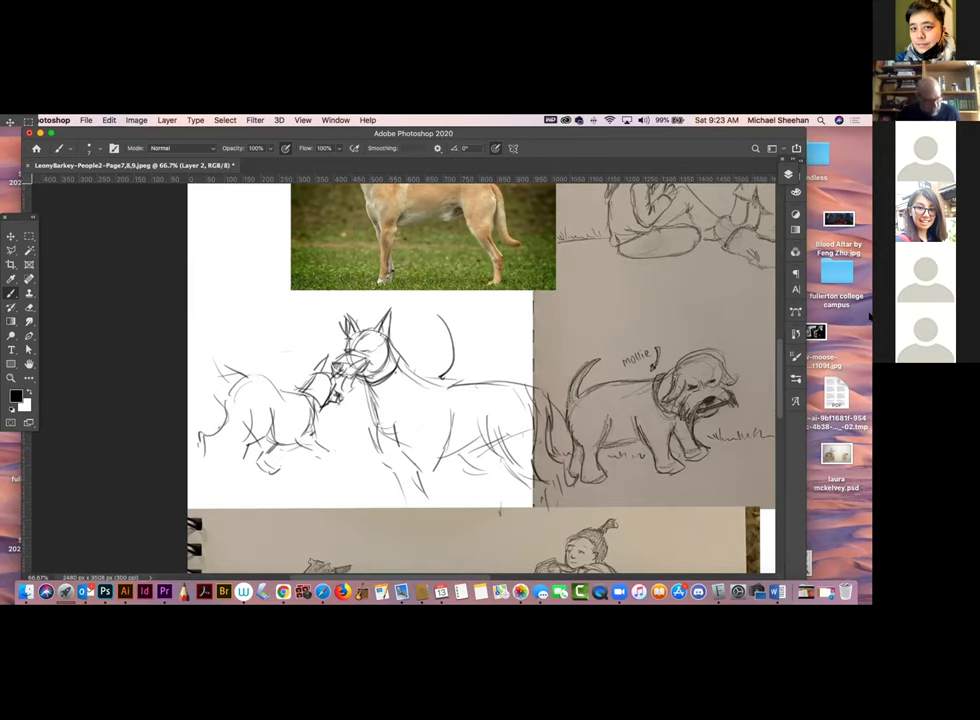
Zoom out and close the sketchbook page without saving the changes
{"action": "key", "text": "super+minus"}
{"action": "key", "text": "super+minus"}
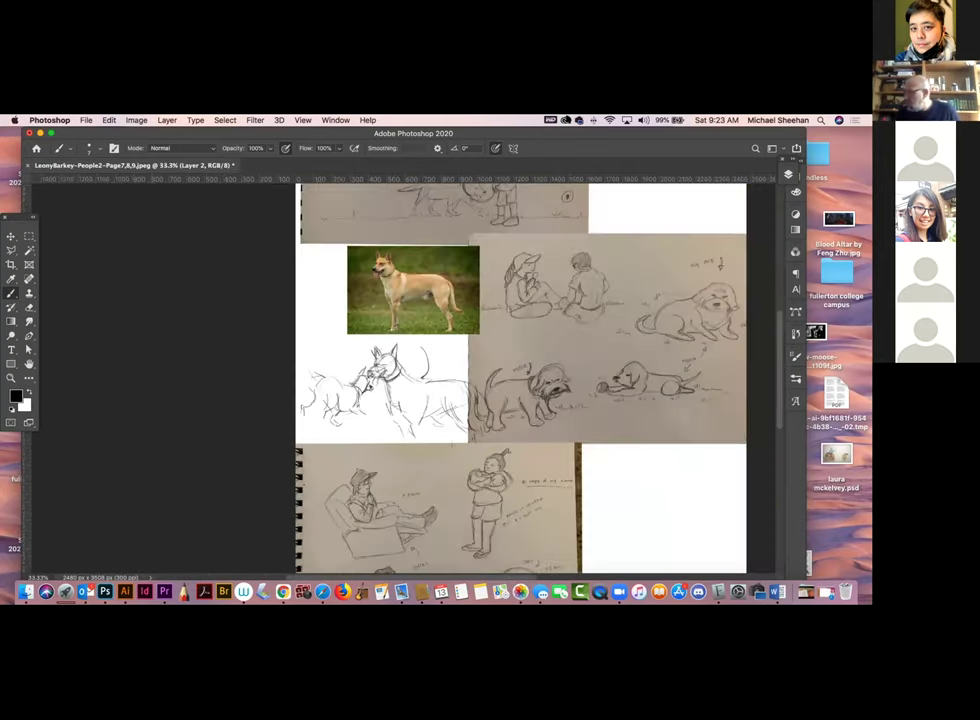
{"action": "left_click", "coordinate": [29, 165]}
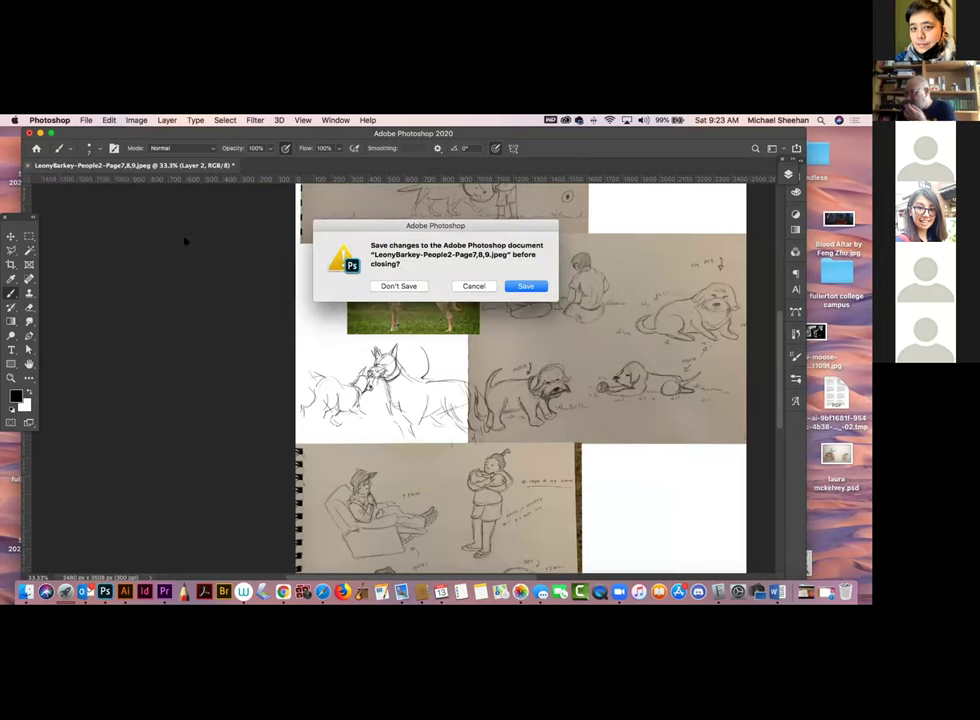
{"action": "left_click", "coordinate": [382, 286]}
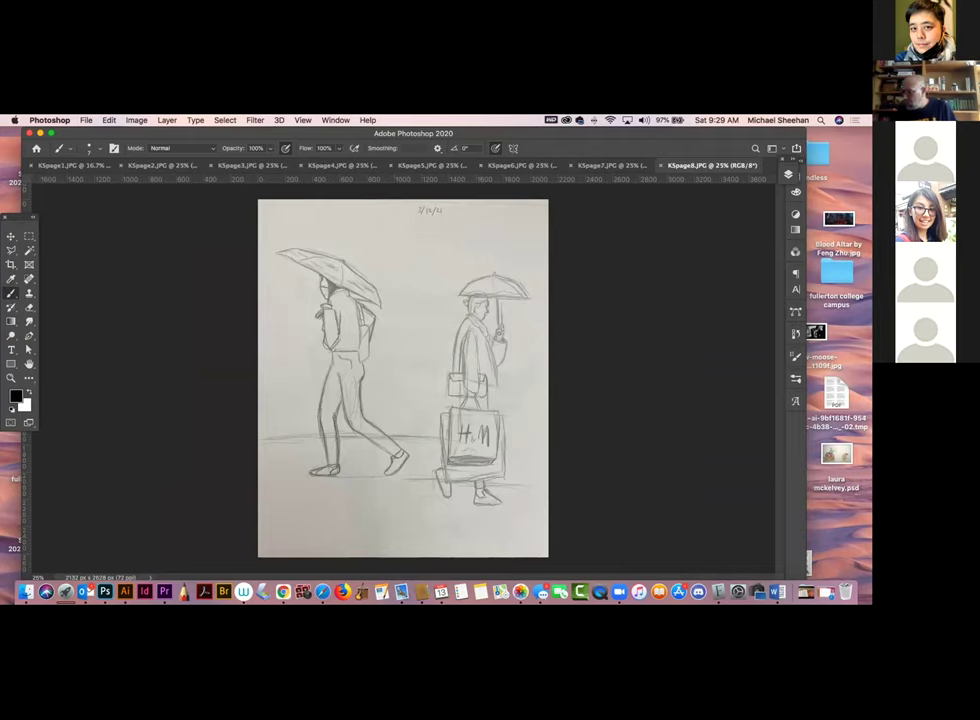
Switch to the Move tool and add Layer 1 above the Background of the KSpage8 scan
{"action": "left_click", "coordinate": [11, 236]}
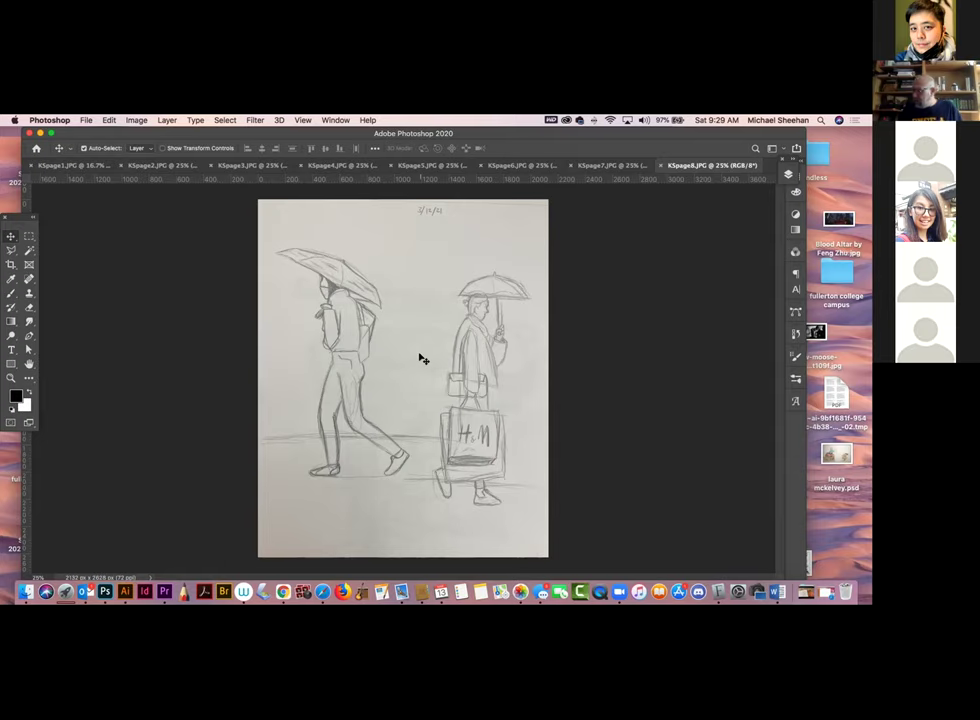
{"action": "left_click", "coordinate": [790, 174]}
{"action": "left_click", "coordinate": [743, 484]}
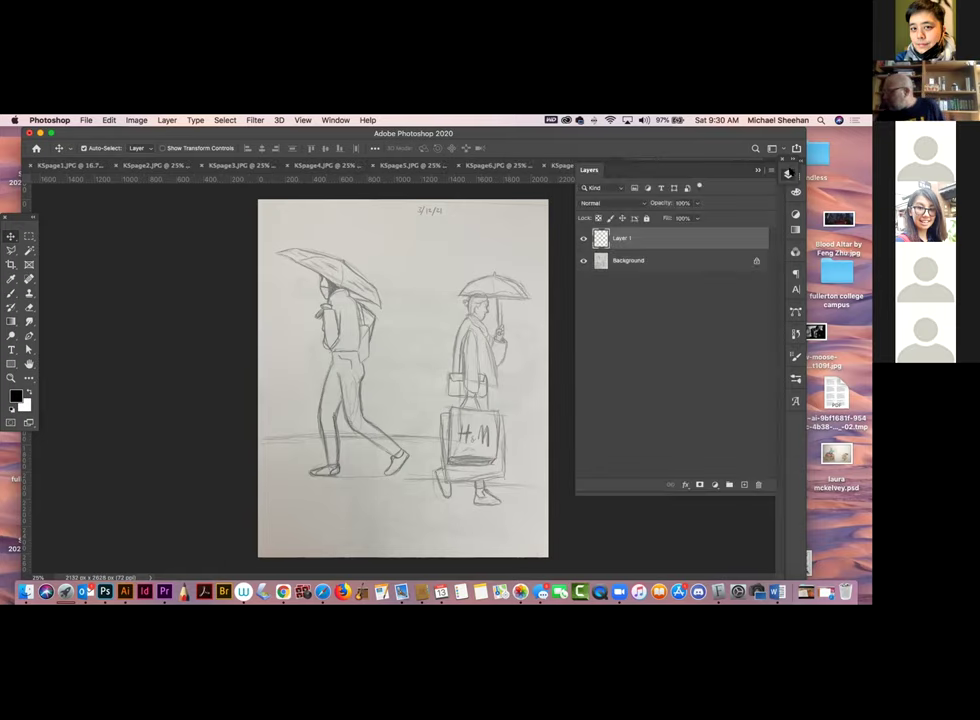
{"action": "left_click", "coordinate": [789, 174]}
{"action": "left_click", "coordinate": [789, 174]}
{"action": "left_click", "coordinate": [789, 174]}
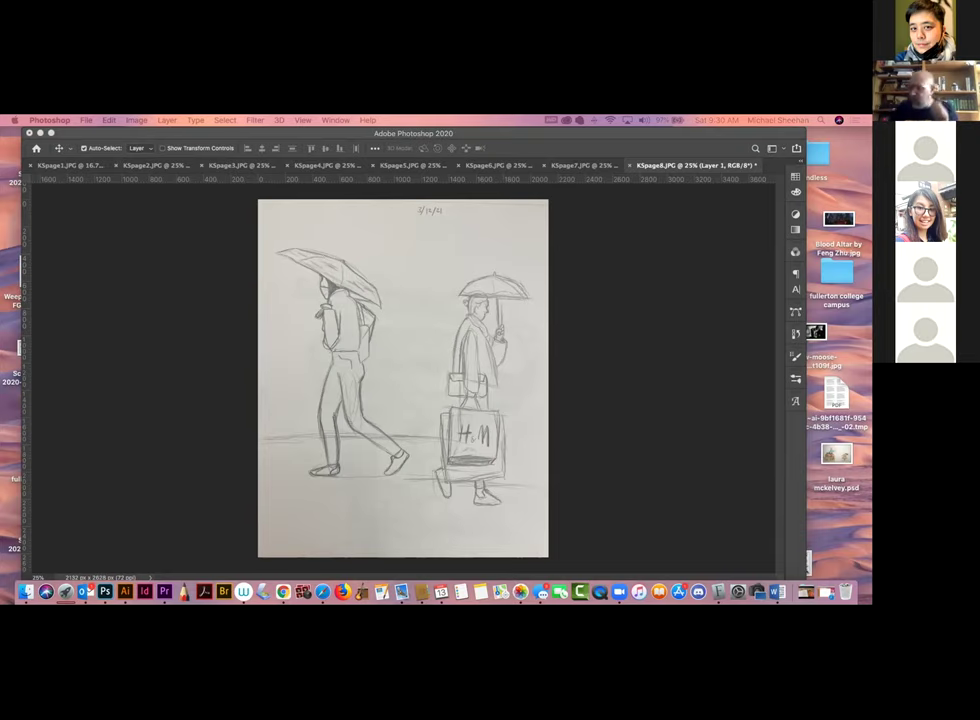
Create a new Tabloid 17 x 11 in, 300 ppi document and add Layer 1 above Background
{"action": "left_click", "coordinate": [86, 120]}
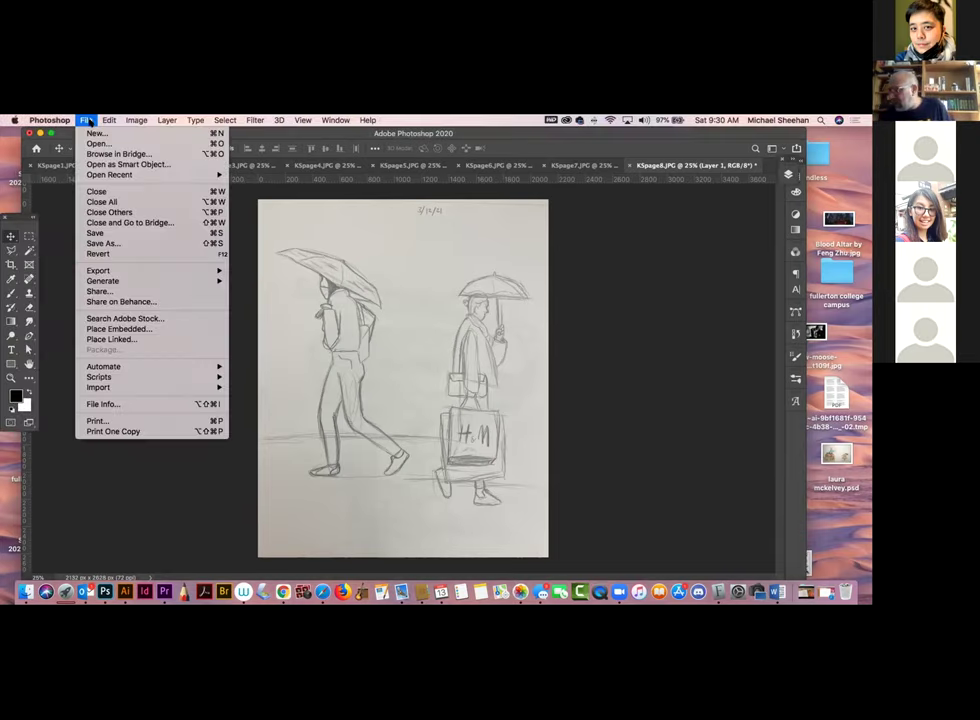
{"action": "left_click", "coordinate": [95, 133]}
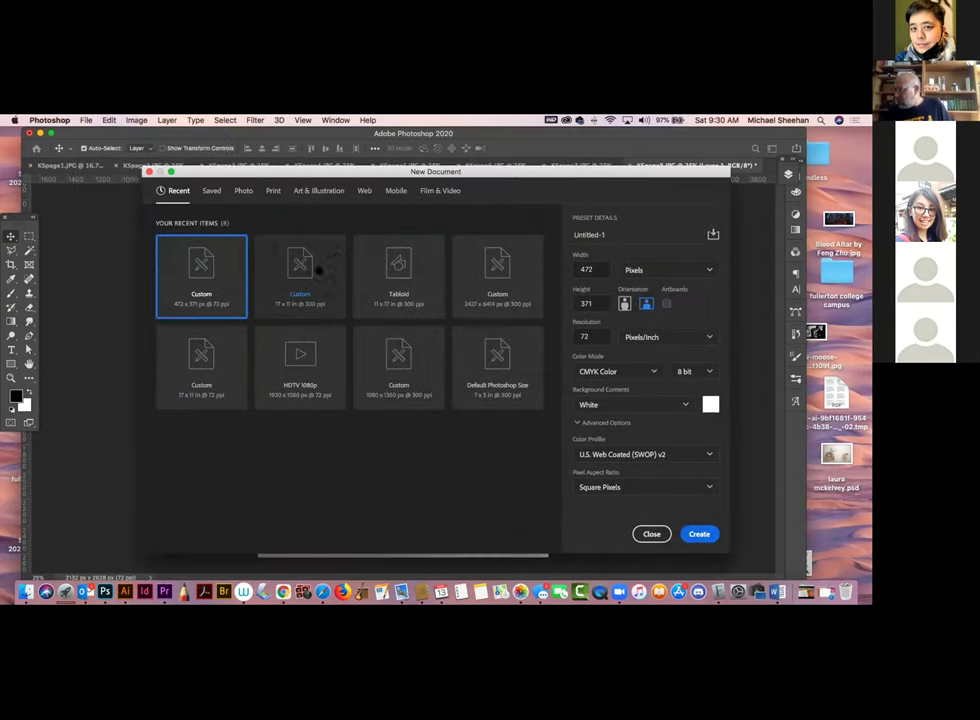
{"action": "left_click", "coordinate": [407, 280]}
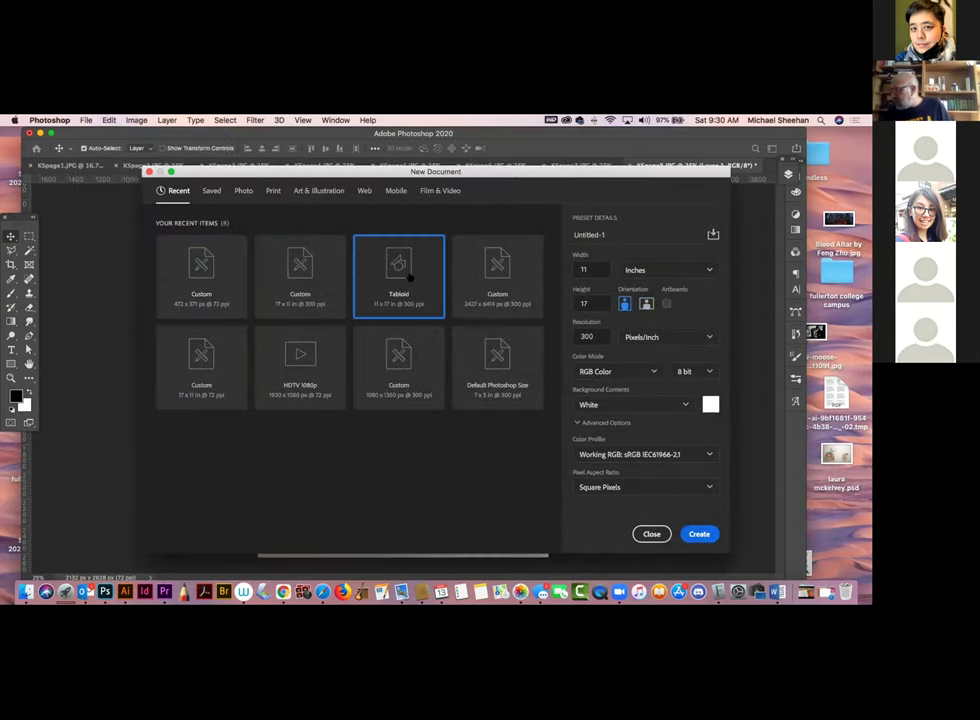
{"action": "left_click", "coordinate": [697, 534]}
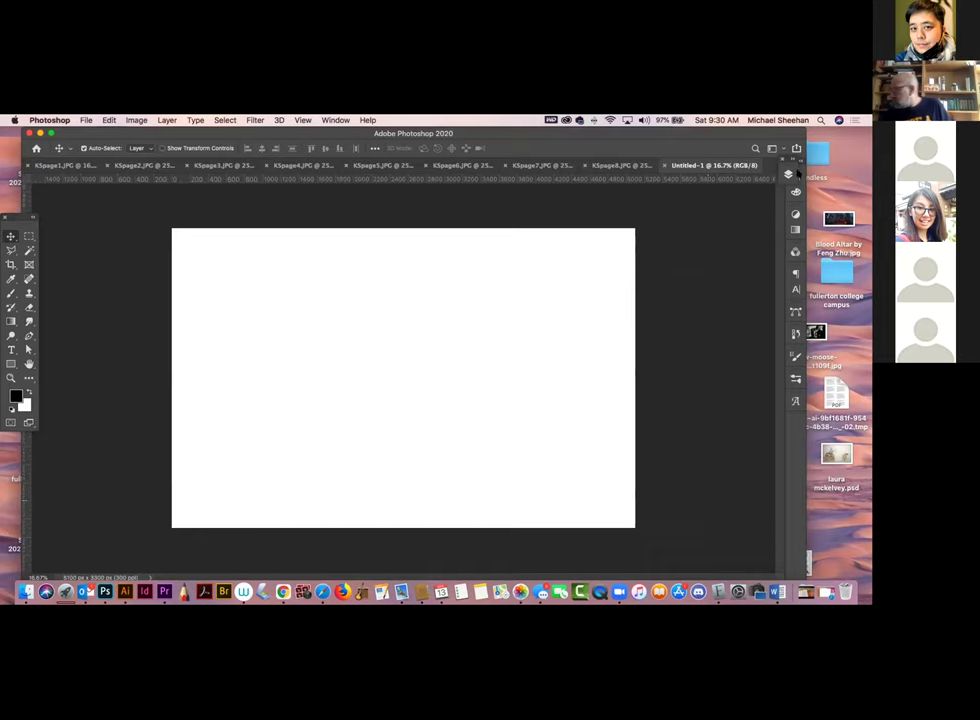
{"action": "left_click", "coordinate": [789, 176]}
{"action": "left_click", "coordinate": [743, 485]}
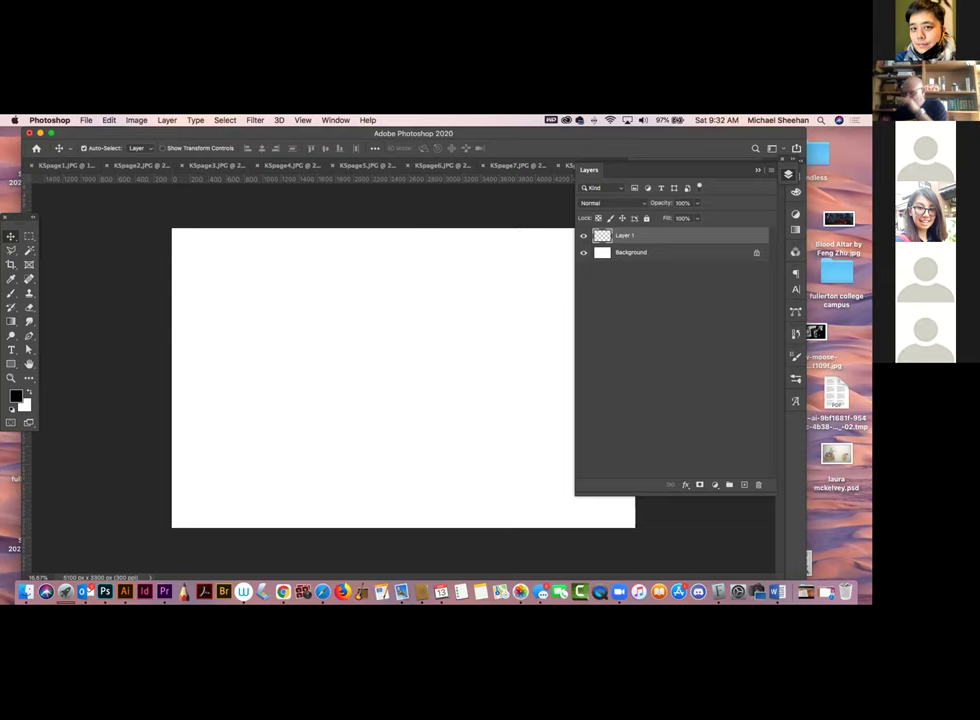
Hide the Layers panel and set the Brush to a 40 px tip
{"action": "key", "text": "F7"}
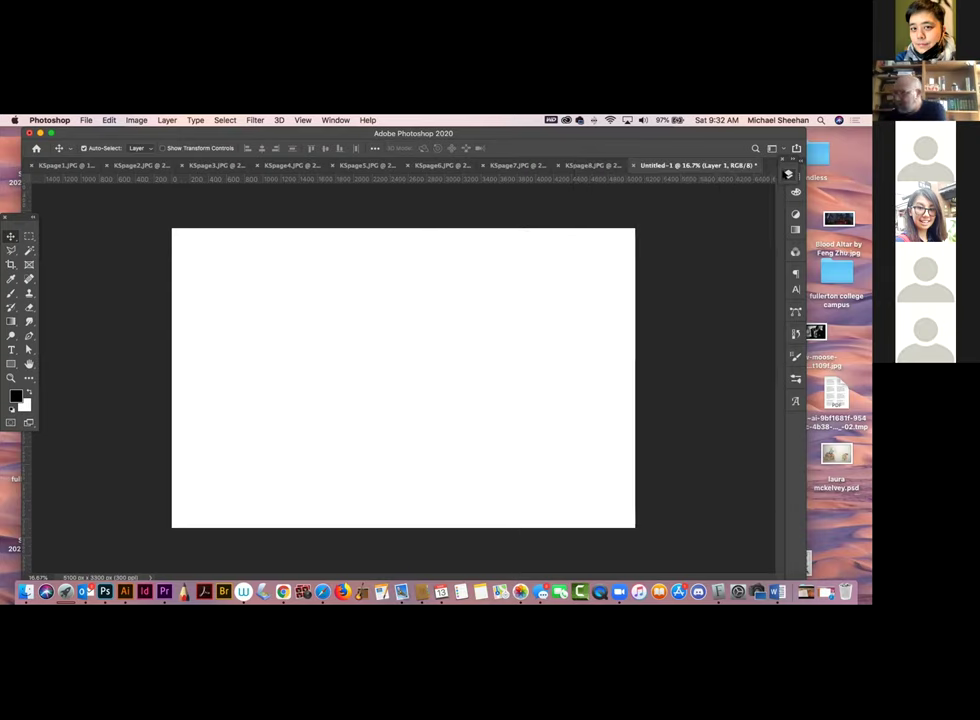
{"action": "key", "text": "b"}
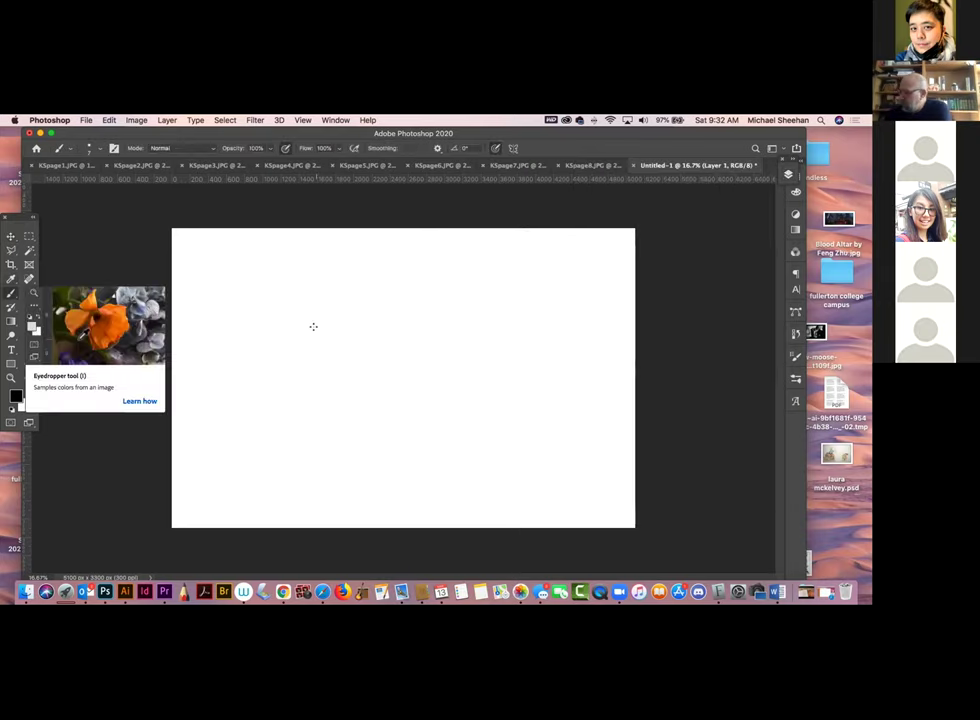
{"action": "left_click_drag", "start_coordinate": [288, 347], "coordinate": [345, 349]}
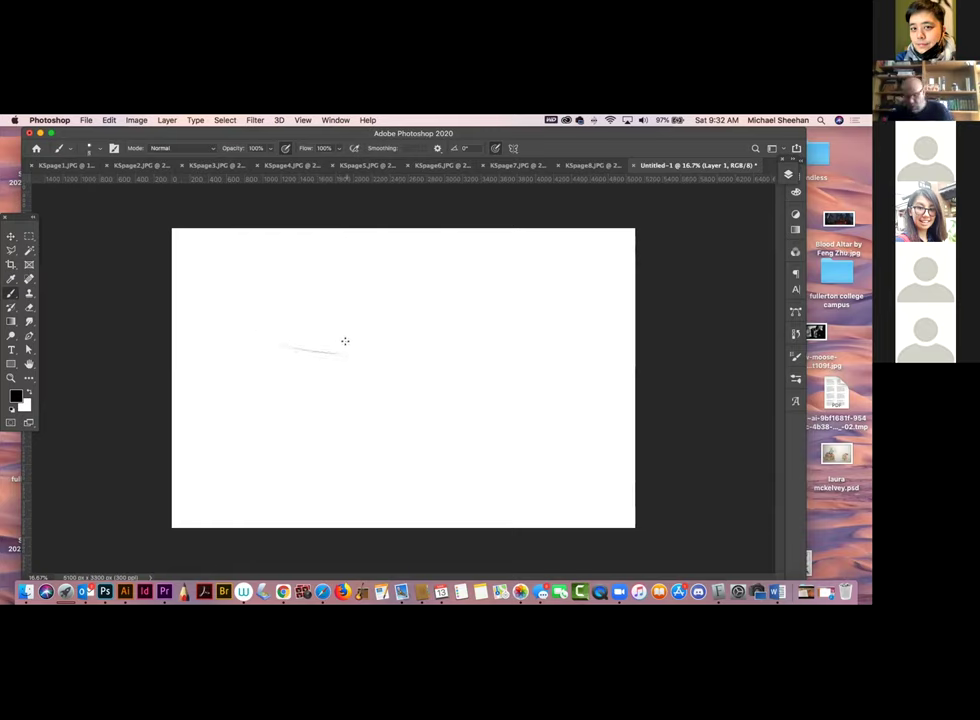
{"action": "key", "text": "bracketright"}
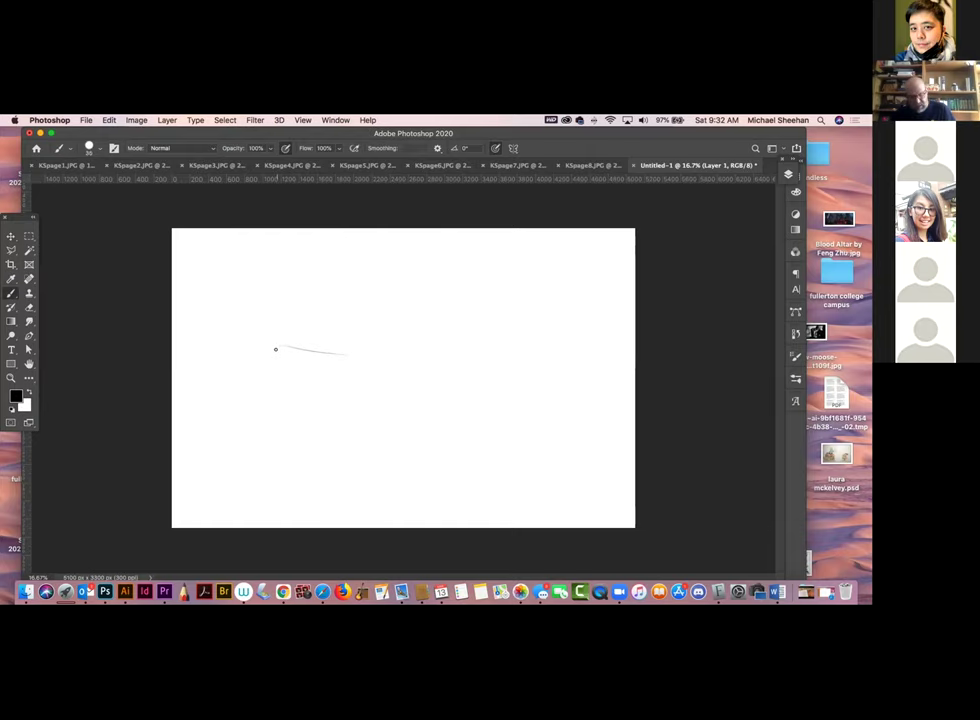
{"action": "left_click", "coordinate": [92, 148]}
{"action": "left_click", "coordinate": [122, 226]}
{"action": "key", "text": "Return"}
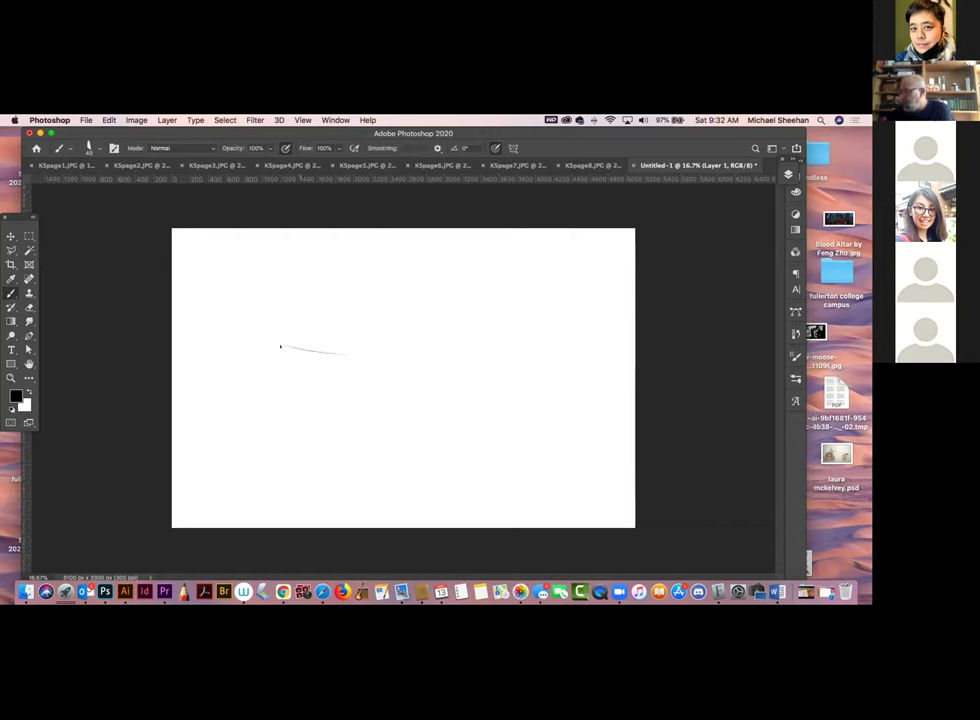
Draw the tabletop's front, side and back edges and its legs in perspective
{"action": "left_click_drag", "start_coordinate": [267, 345], "coordinate": [389, 361]}
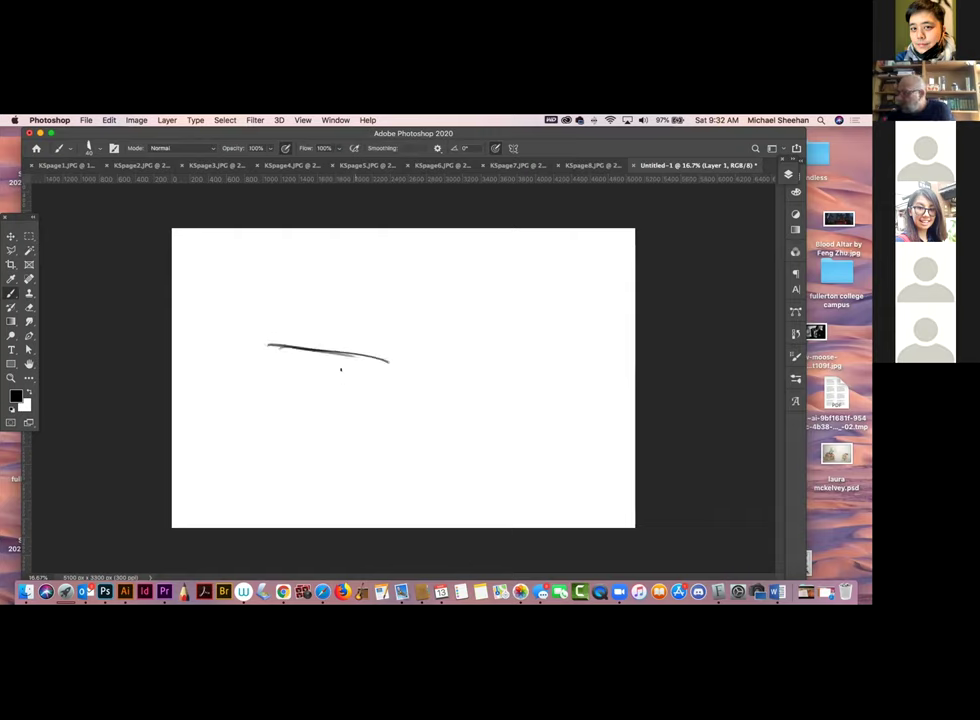
{"action": "key", "text": "super+z"}
{"action": "key", "text": "super+z"}
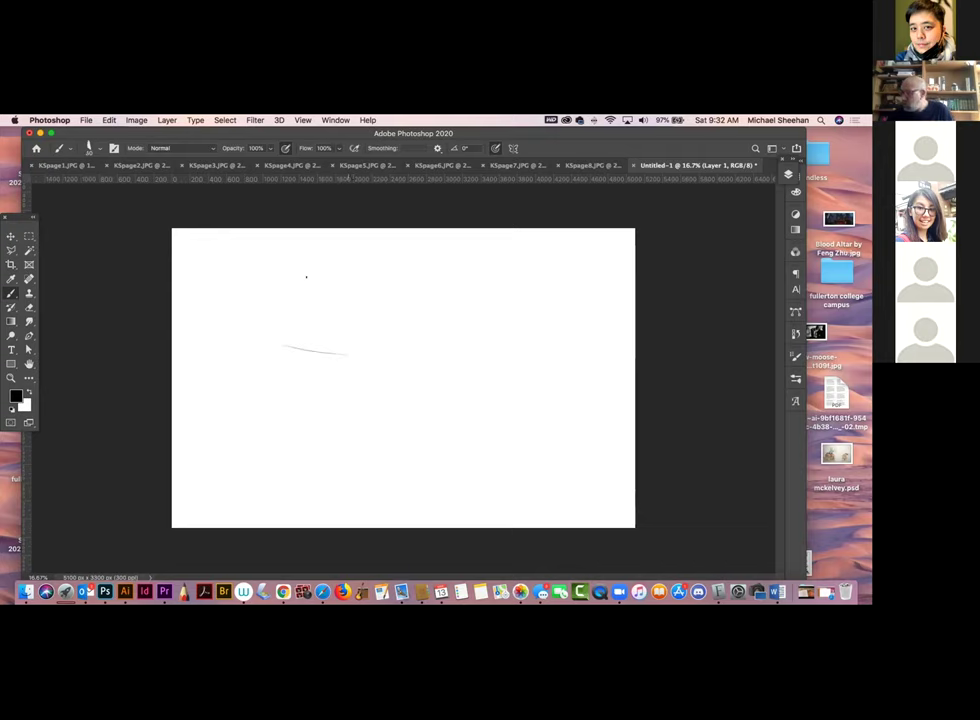
{"action": "mouse_move", "coordinate": [272, 344]}
{"action": "left_mouse_down"}
{"action": "mouse_move", "coordinate": [393, 360]}
{"action": "mouse_move", "coordinate": [350, 357]}
{"action": "mouse_move", "coordinate": [355, 425]}
{"action": "left_mouse_up"}
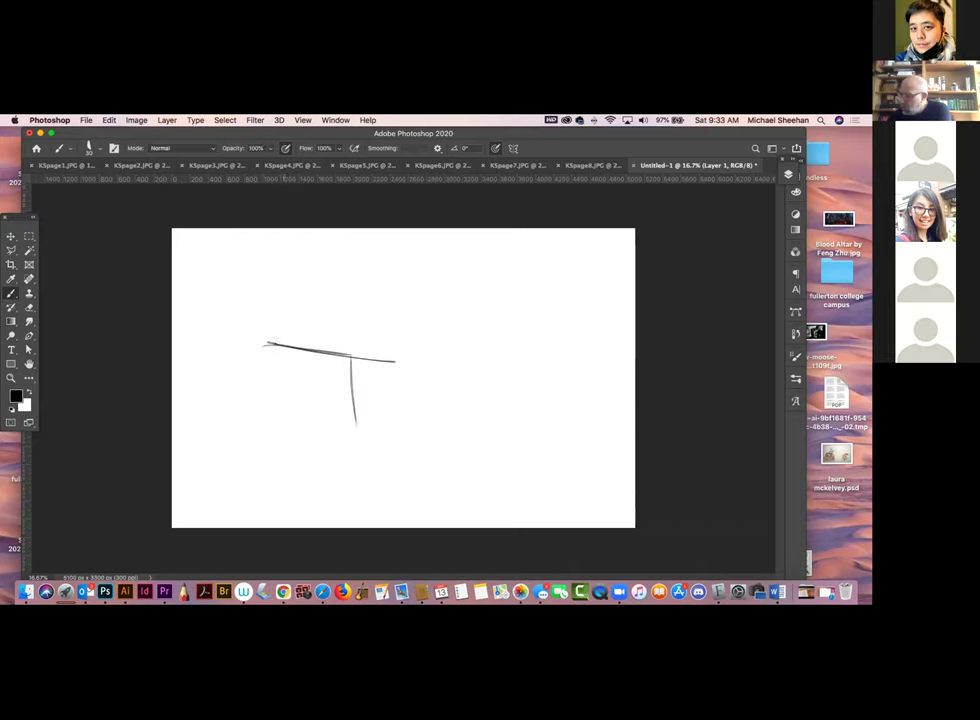
{"action": "left_click_drag", "start_coordinate": [278, 346], "coordinate": [310, 456]}
{"action": "mouse_move", "coordinate": [350, 360]}
{"action": "left_mouse_down"}
{"action": "mouse_move", "coordinate": [352, 442]}
{"action": "mouse_move", "coordinate": [427, 331]}
{"action": "left_mouse_up"}
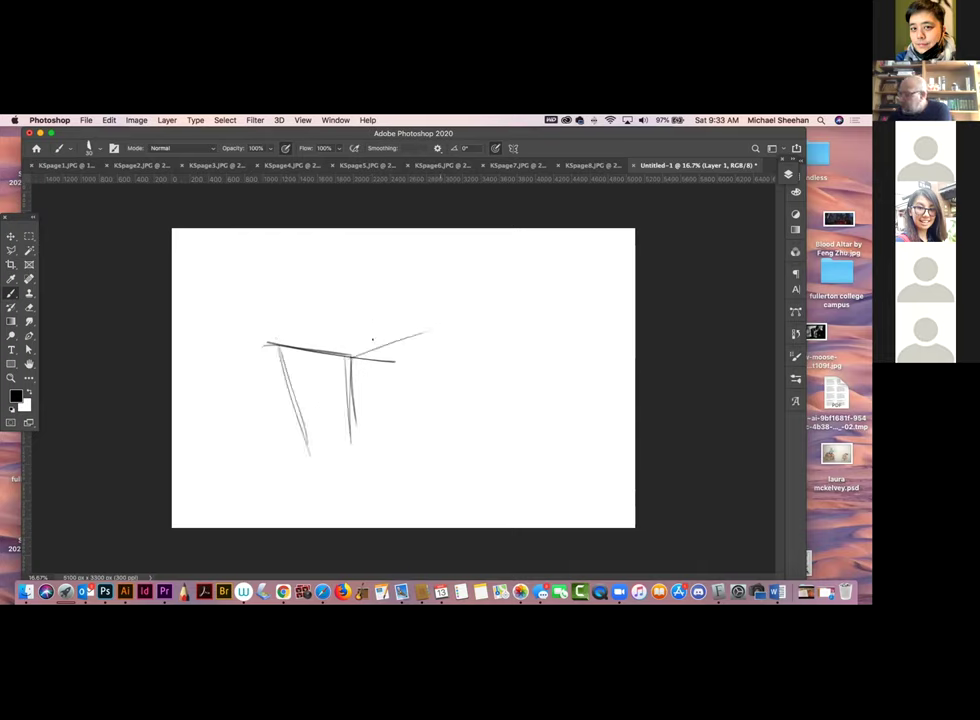
{"action": "mouse_move", "coordinate": [282, 342]}
{"action": "left_mouse_down"}
{"action": "mouse_move", "coordinate": [403, 306]}
{"action": "mouse_move", "coordinate": [480, 300]}
{"action": "mouse_move", "coordinate": [453, 414]}
{"action": "left_mouse_up"}
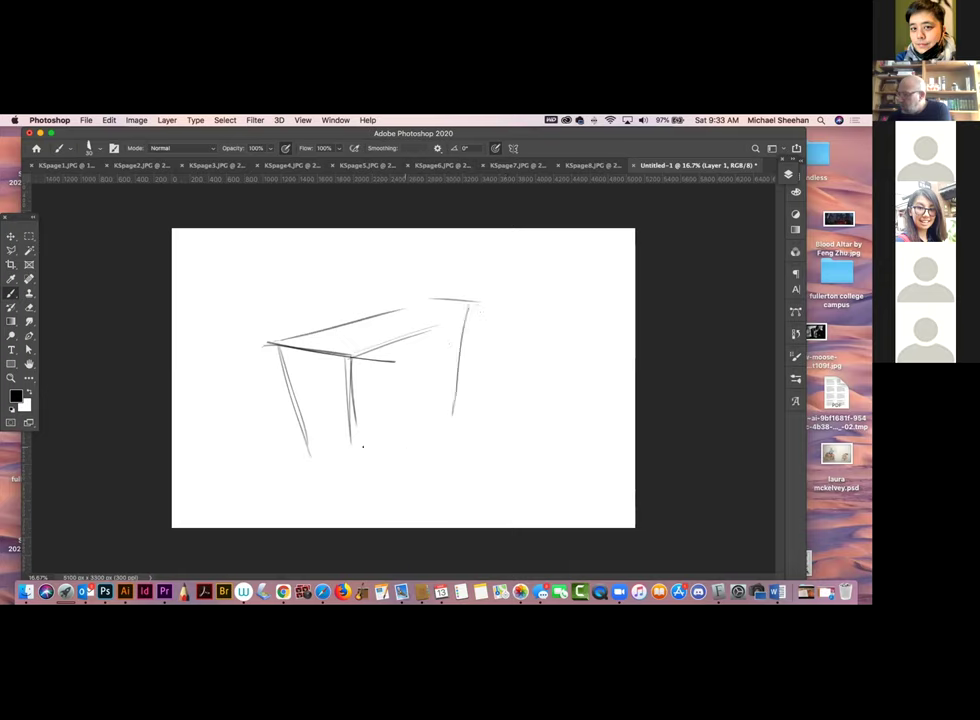
{"action": "left_click_drag", "start_coordinate": [384, 454], "coordinate": [359, 463]}
Add a long diagonal curve, leg bracing and box edges, and start a small sketch right of the table
{"action": "left_click_drag", "start_coordinate": [538, 382], "coordinate": [604, 254]}
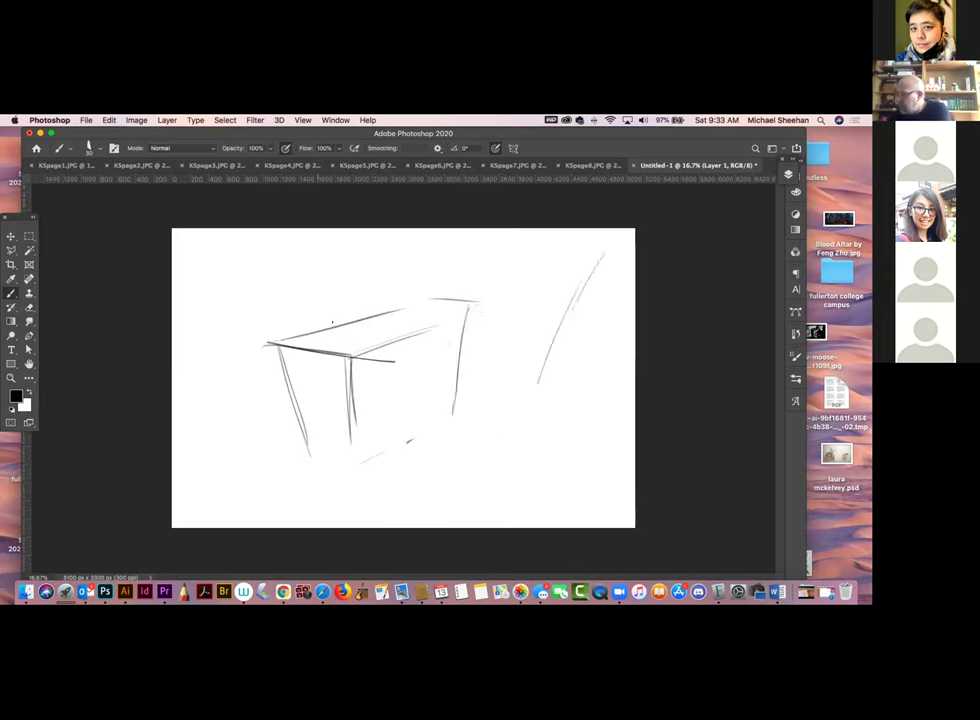
{"action": "mouse_move", "coordinate": [304, 348]}
{"action": "left_mouse_down"}
{"action": "mouse_move", "coordinate": [289, 385]}
{"action": "mouse_move", "coordinate": [299, 399]}
{"action": "mouse_move", "coordinate": [347, 347]}
{"action": "mouse_move", "coordinate": [351, 355]}
{"action": "mouse_move", "coordinate": [371, 345]}
{"action": "mouse_move", "coordinate": [334, 360]}
{"action": "mouse_move", "coordinate": [368, 363]}
{"action": "mouse_move", "coordinate": [354, 346]}
{"action": "mouse_move", "coordinate": [390, 313]}
{"action": "left_mouse_up"}
{"action": "mouse_move", "coordinate": [329, 360]}
{"action": "left_mouse_down"}
{"action": "mouse_move", "coordinate": [305, 392]}
{"action": "mouse_move", "coordinate": [345, 440]}
{"action": "left_mouse_up"}
{"action": "left_click_drag", "start_coordinate": [425, 303], "coordinate": [455, 322]}
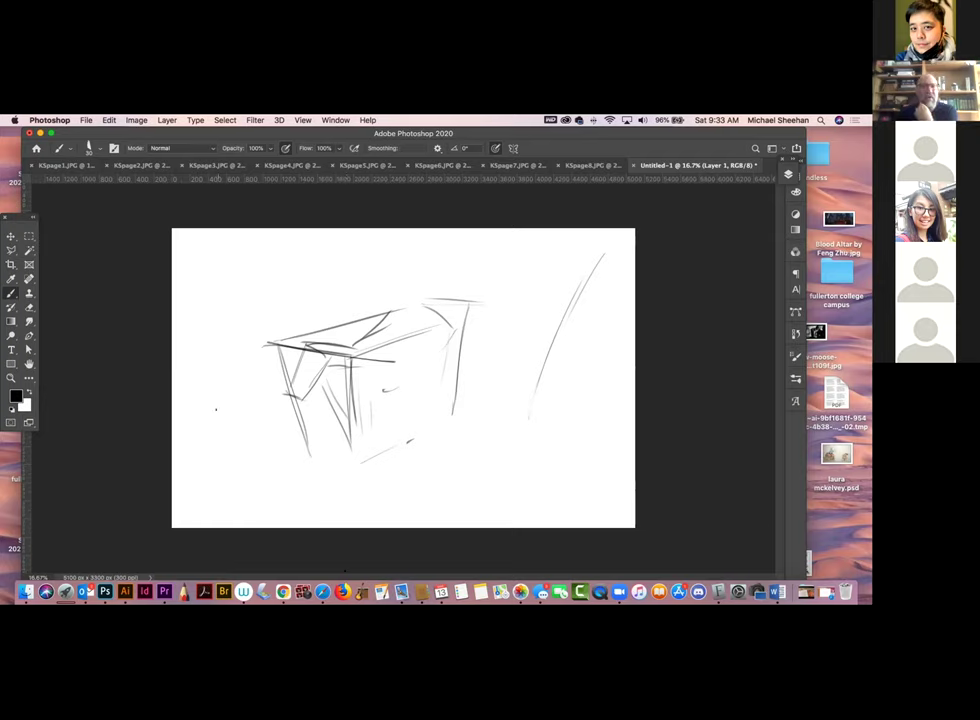
{"action": "mouse_move", "coordinate": [318, 390]}
{"action": "left_mouse_down"}
{"action": "mouse_move", "coordinate": [314, 420]}
{"action": "mouse_move", "coordinate": [329, 426]}
{"action": "mouse_move", "coordinate": [367, 416]}
{"action": "mouse_move", "coordinate": [361, 395]}
{"action": "mouse_move", "coordinate": [358, 430]}
{"action": "left_mouse_up"}
{"action": "left_click_drag", "start_coordinate": [317, 399], "coordinate": [311, 441]}
{"action": "left_click_drag", "start_coordinate": [357, 398], "coordinate": [355, 466]}
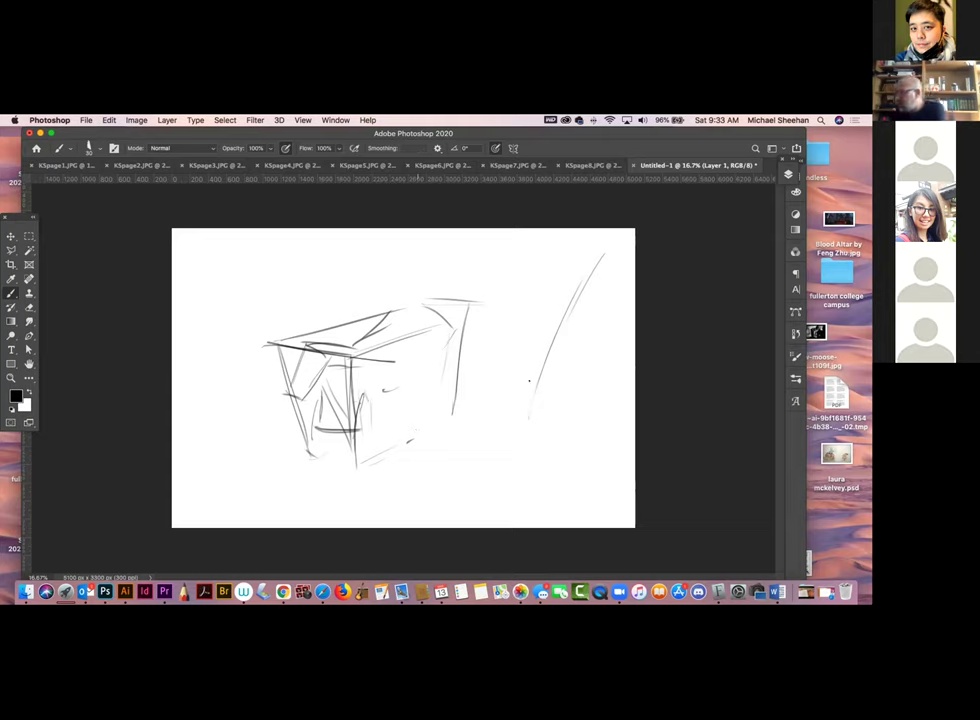
{"action": "mouse_move", "coordinate": [482, 437]}
{"action": "left_mouse_down"}
{"action": "mouse_move", "coordinate": [515, 377]}
{"action": "mouse_move", "coordinate": [510, 397]}
{"action": "mouse_move", "coordinate": [529, 413]}
{"action": "mouse_move", "coordinate": [475, 442]}
{"action": "mouse_move", "coordinate": [519, 408]}
{"action": "mouse_move", "coordinate": [530, 423]}
{"action": "mouse_move", "coordinate": [516, 434]}
{"action": "mouse_move", "coordinate": [609, 384]}
{"action": "left_mouse_up"}
Shape the small sketch into a dog with a boxy head, back line, rear legs and hatched underside
{"action": "left_click_drag", "start_coordinate": [502, 420], "coordinate": [525, 404]}
{"action": "mouse_move", "coordinate": [485, 449]}
{"action": "left_mouse_down"}
{"action": "mouse_move", "coordinate": [505, 444]}
{"action": "mouse_move", "coordinate": [521, 463]}
{"action": "left_mouse_up"}
{"action": "left_click_drag", "start_coordinate": [528, 414], "coordinate": [544, 476]}
{"action": "mouse_move", "coordinate": [592, 383]}
{"action": "left_mouse_down"}
{"action": "mouse_move", "coordinate": [566, 487]}
{"action": "mouse_move", "coordinate": [540, 472]}
{"action": "mouse_move", "coordinate": [567, 472]}
{"action": "mouse_move", "coordinate": [524, 500]}
{"action": "left_mouse_up"}
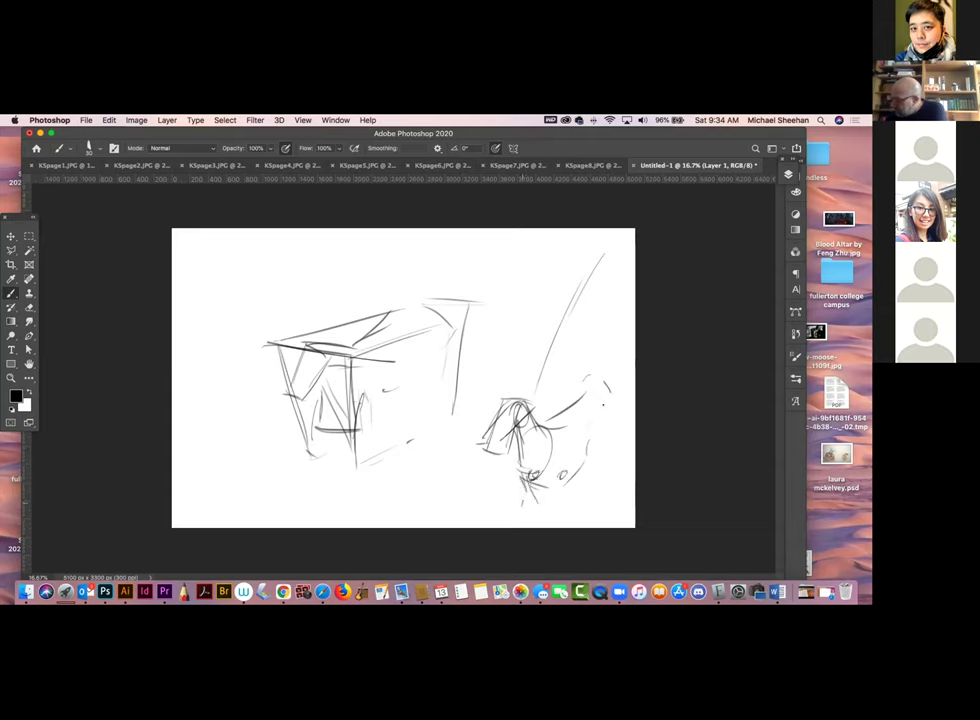
{"action": "left_click_drag", "start_coordinate": [604, 432], "coordinate": [588, 456]}
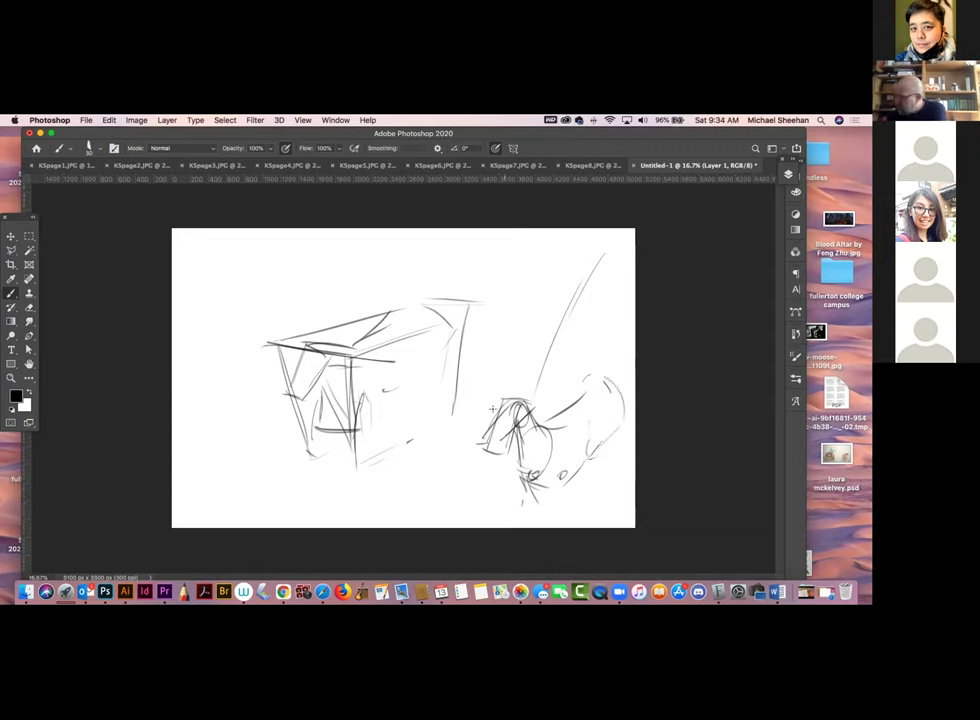
{"action": "mouse_move", "coordinate": [492, 396]}
{"action": "left_mouse_down"}
{"action": "mouse_move", "coordinate": [488, 458]}
{"action": "mouse_move", "coordinate": [521, 457]}
{"action": "mouse_move", "coordinate": [589, 381]}
{"action": "left_mouse_up"}
{"action": "left_click_drag", "start_coordinate": [561, 392], "coordinate": [610, 371]}
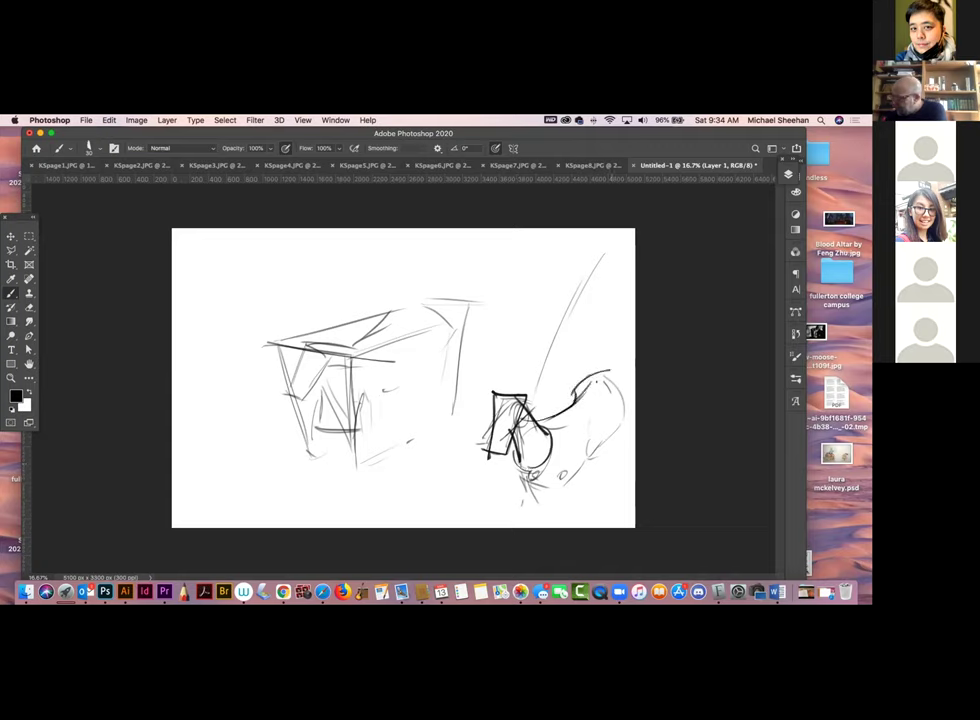
{"action": "mouse_move", "coordinate": [592, 432]}
{"action": "left_mouse_down"}
{"action": "mouse_move", "coordinate": [583, 479]}
{"action": "mouse_move", "coordinate": [593, 441]}
{"action": "mouse_move", "coordinate": [590, 510]}
{"action": "left_mouse_up"}
{"action": "mouse_move", "coordinate": [522, 470]}
{"action": "left_mouse_down"}
{"action": "mouse_move", "coordinate": [540, 500]}
{"action": "mouse_move", "coordinate": [572, 504]}
{"action": "mouse_move", "coordinate": [575, 517]}
{"action": "left_mouse_up"}
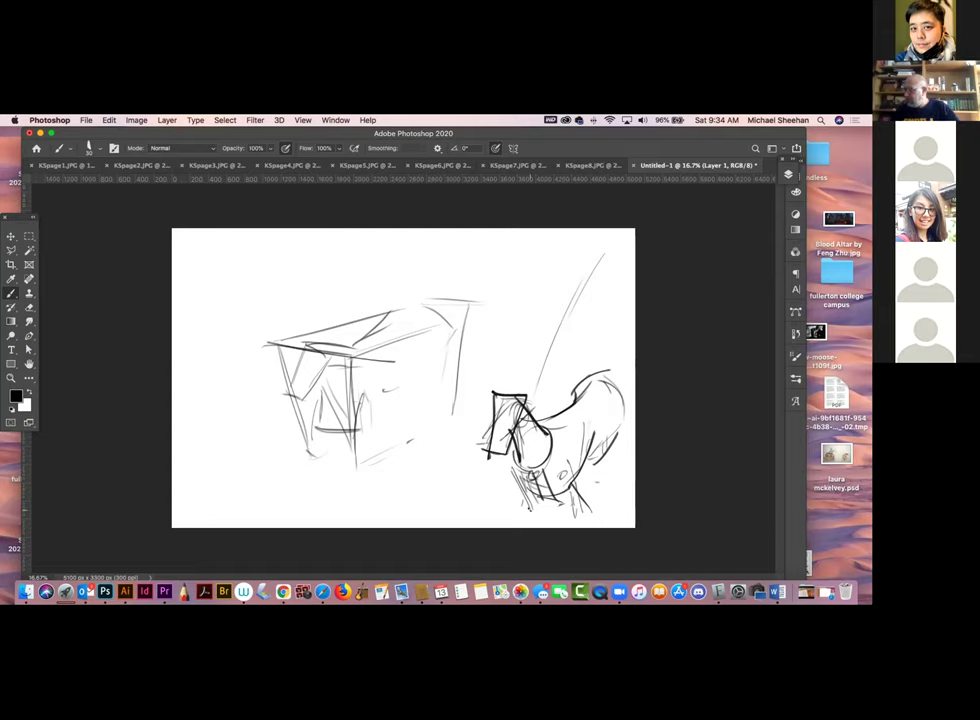
Clear all the demo perspective sketches from the tabloid canvas, leaving it blank white
{"action": "key", "text": "super+a"}
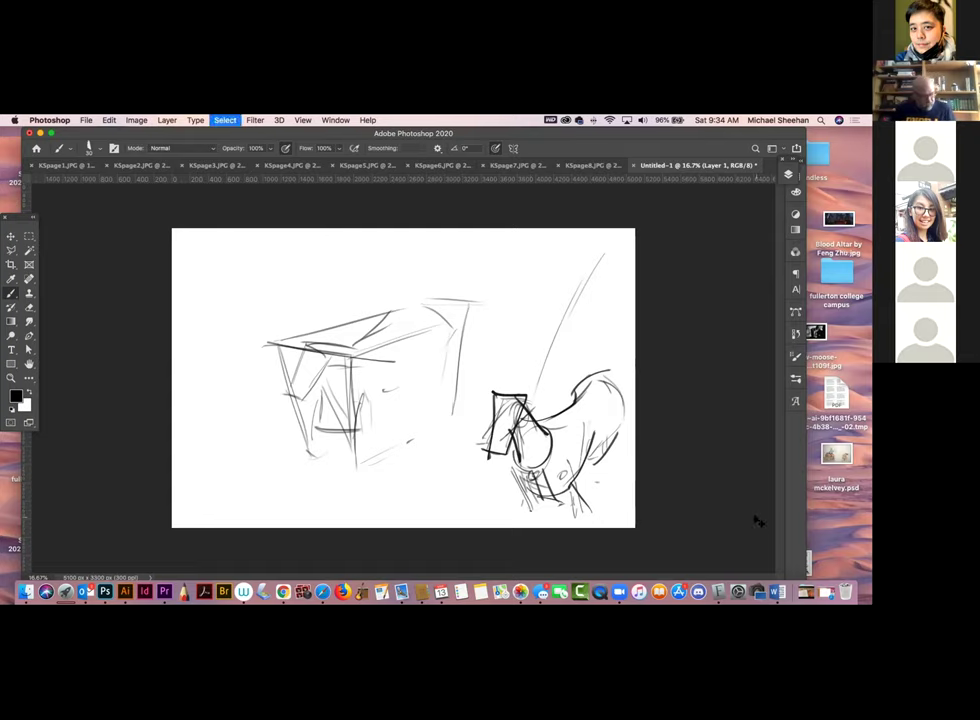
{"action": "key", "text": "BackSpace"}
{"action": "key", "text": "super+d"}
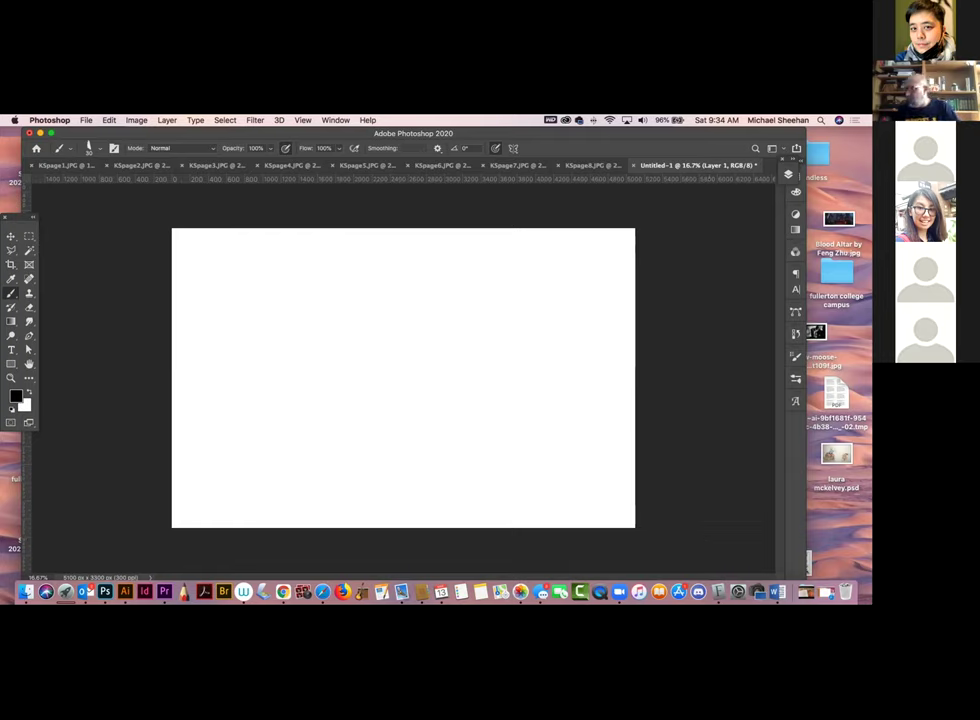
Bring up the KSpage3.JPG sketchbook scan, passing through the KSpage1 and KSpage2 documents
{"action": "left_click", "coordinate": [72, 165]}
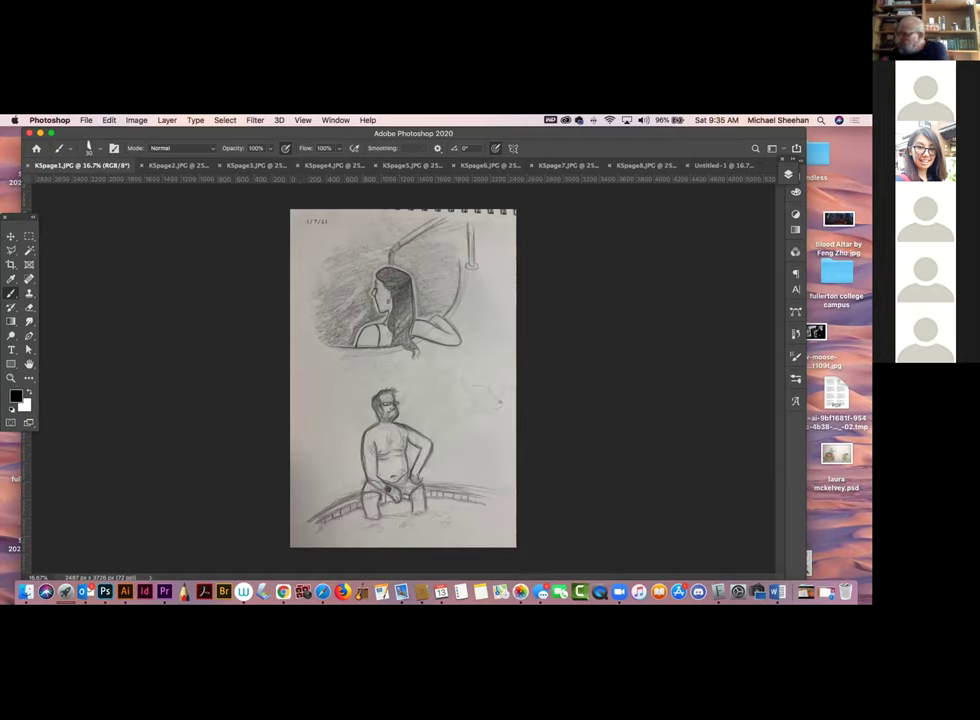
{"action": "left_click", "coordinate": [180, 165]}
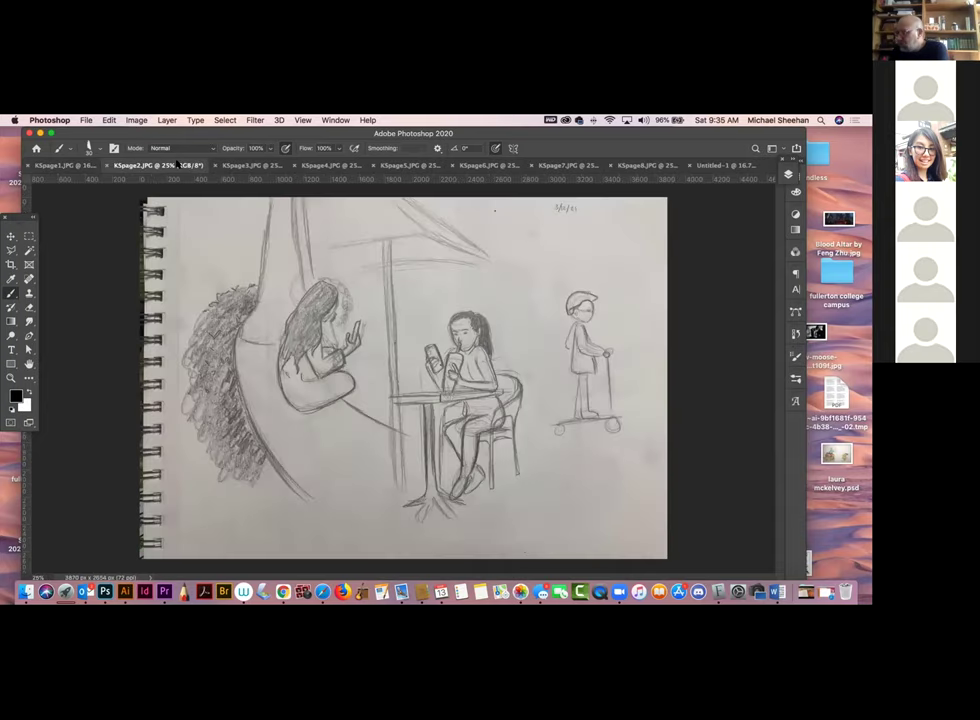
{"action": "left_click", "coordinate": [257, 167]}
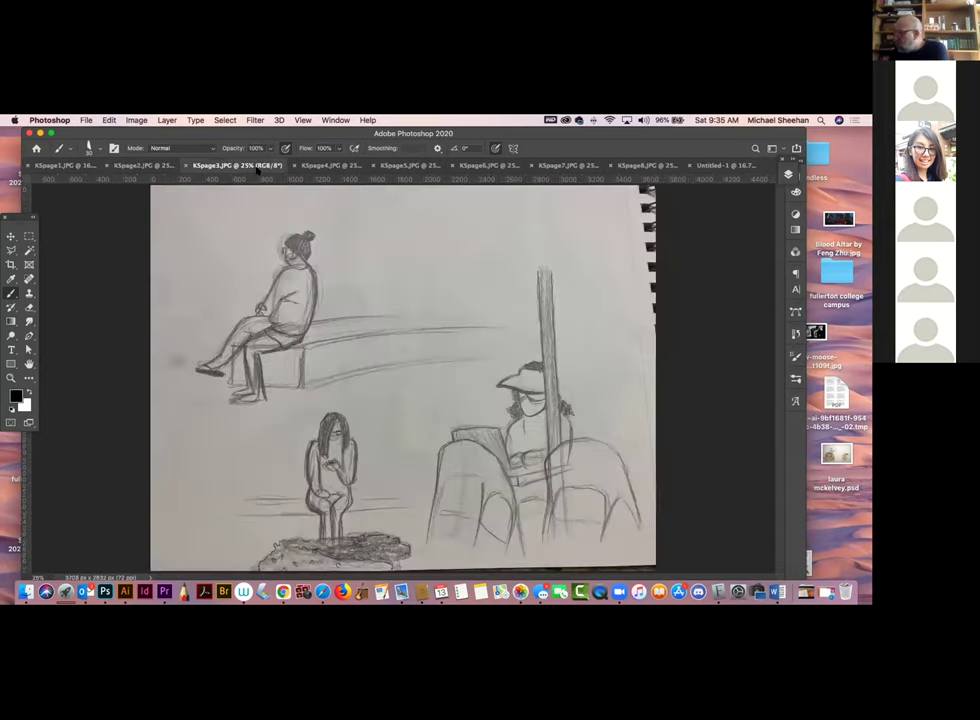
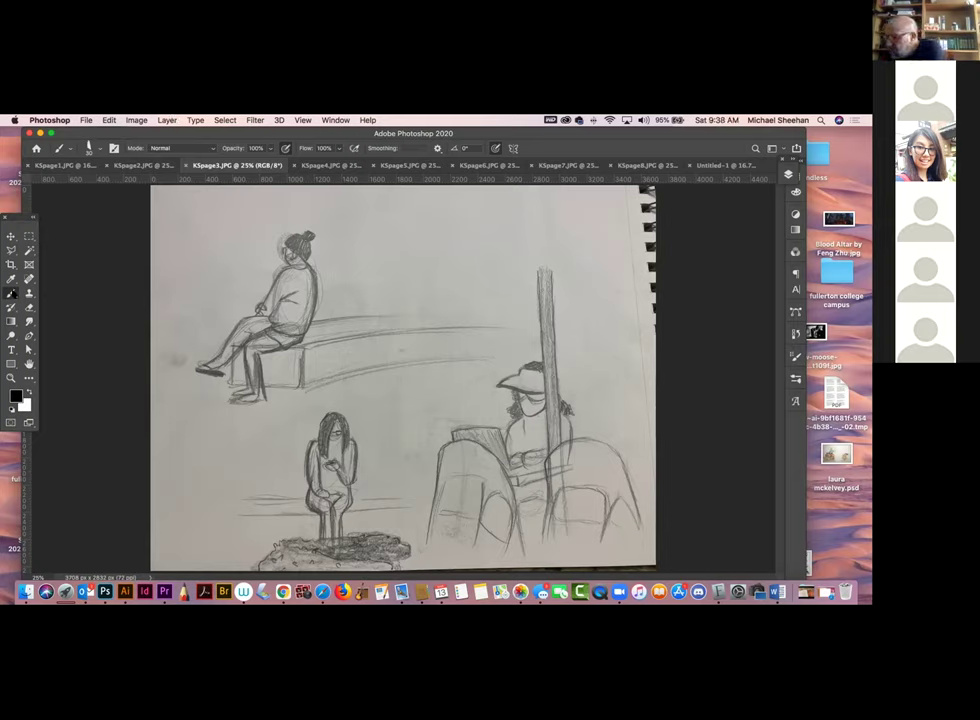
Try a correction stroke on KSpage4's seated figure, undo it, and move to the KSpage5 sketch
{"action": "left_click", "coordinate": [493, 243]}
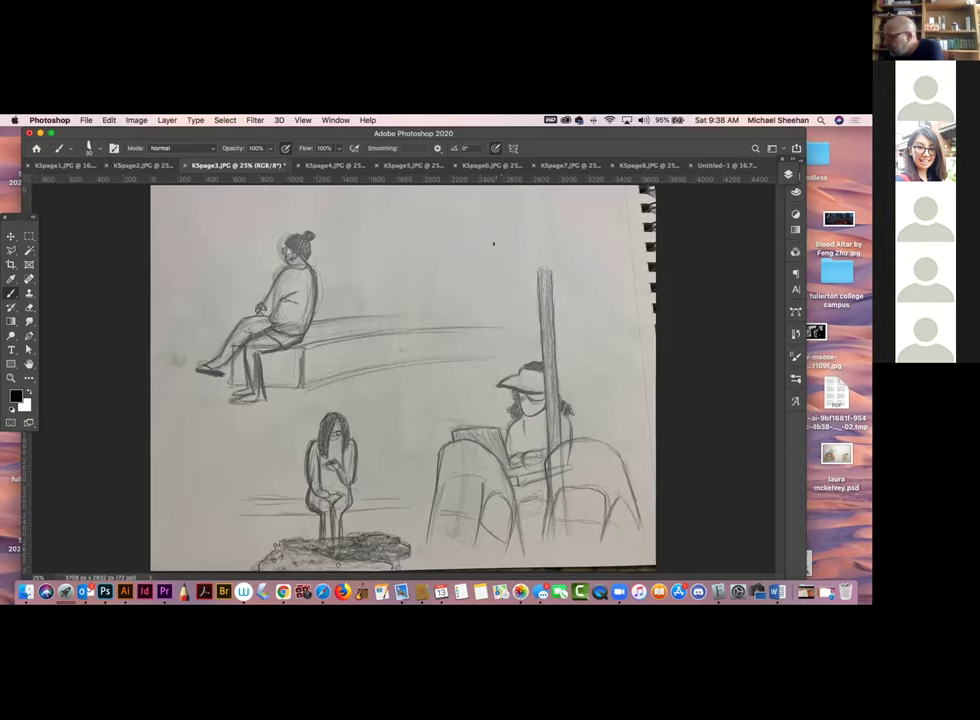
{"action": "left_click", "coordinate": [318, 163]}
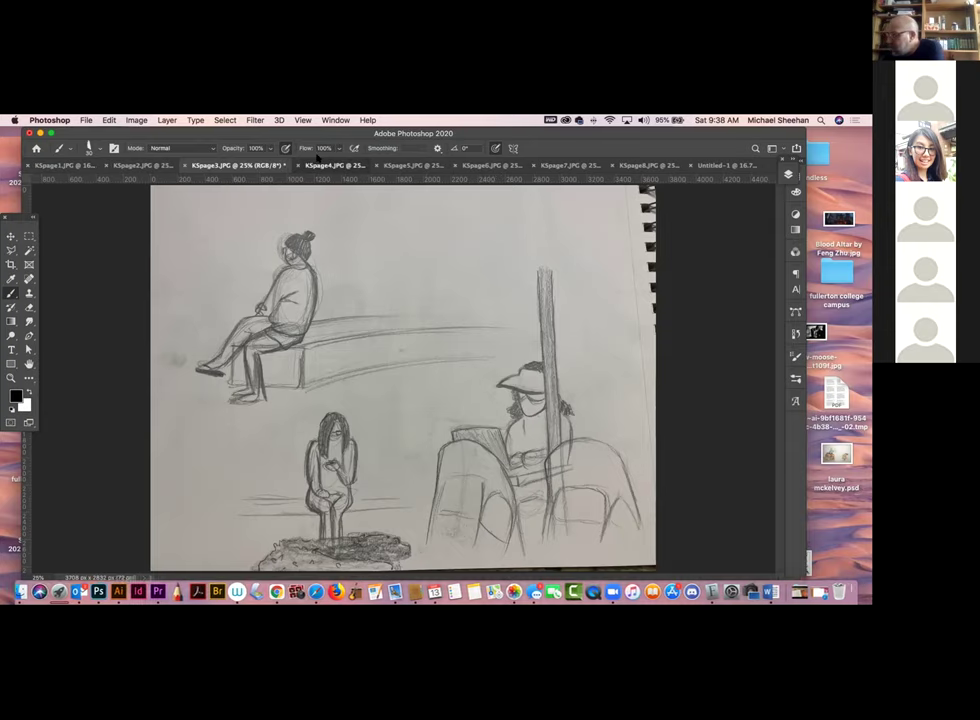
{"action": "mouse_move", "coordinate": [316, 405]}
{"action": "left_mouse_down"}
{"action": "mouse_move", "coordinate": [350, 381]}
{"action": "mouse_move", "coordinate": [391, 413]}
{"action": "mouse_move", "coordinate": [373, 410]}
{"action": "left_mouse_up"}
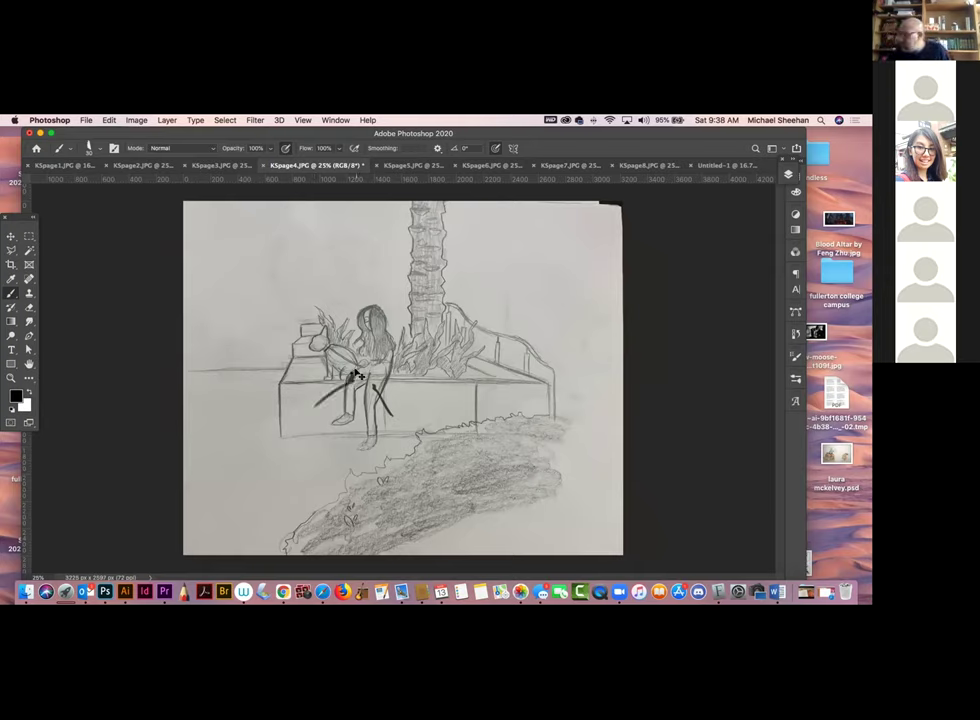
{"action": "key", "text": "super+z"}
{"action": "key", "text": "super+z"}
{"action": "key", "text": "super+z"}
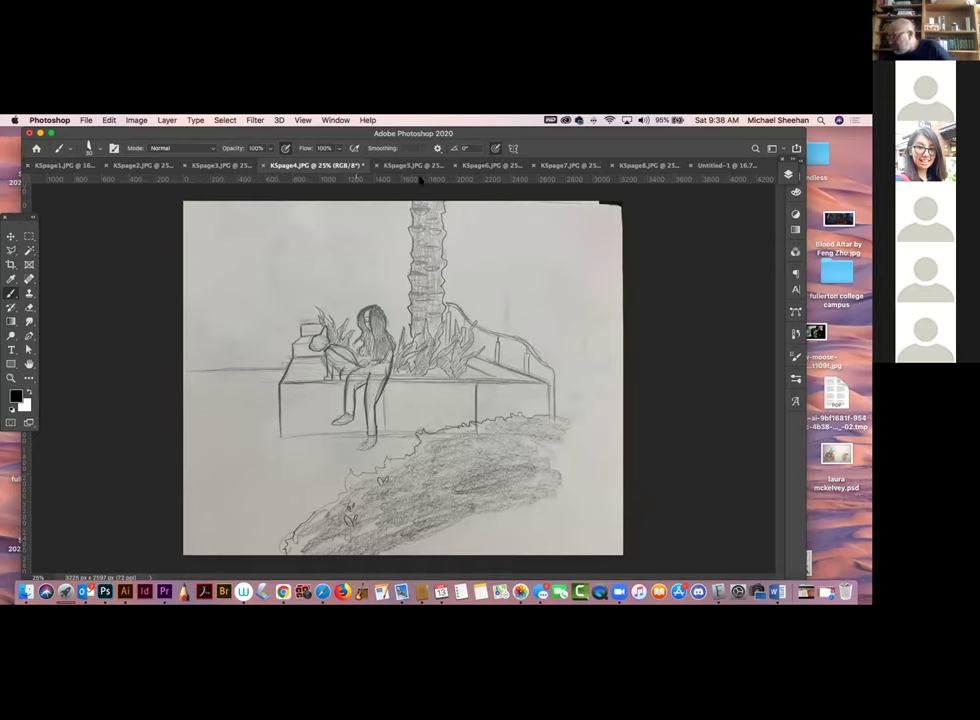
{"action": "left_click", "coordinate": [413, 166]}
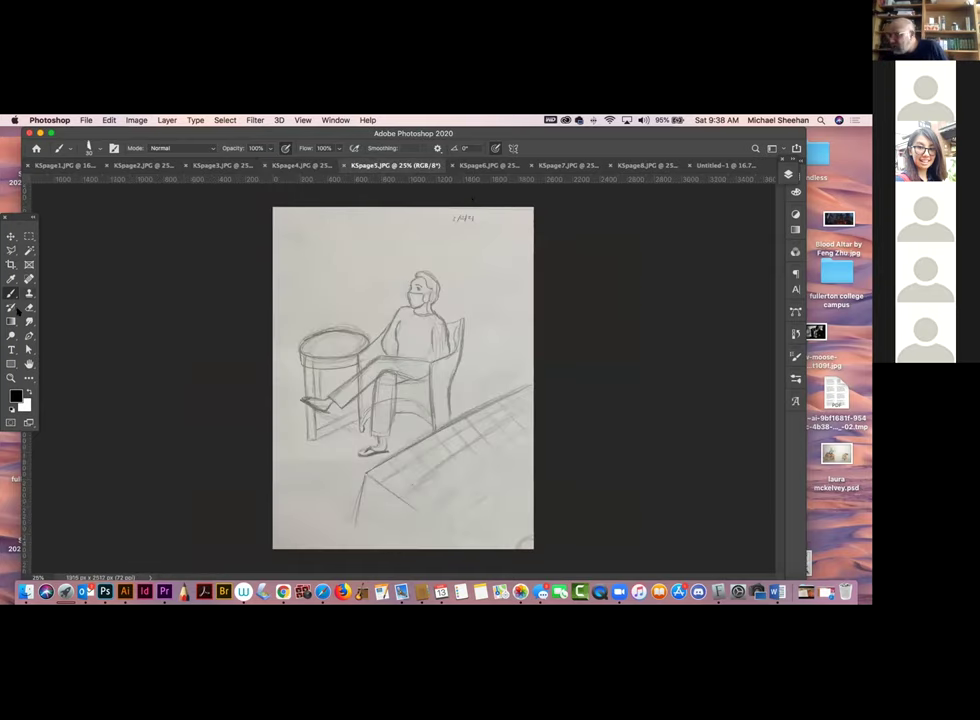
Draw a trial arrow at the seated figure's foot on KSpage6, undo it, and switch to KSpage7
{"action": "key", "text": "ctrl+Tab"}
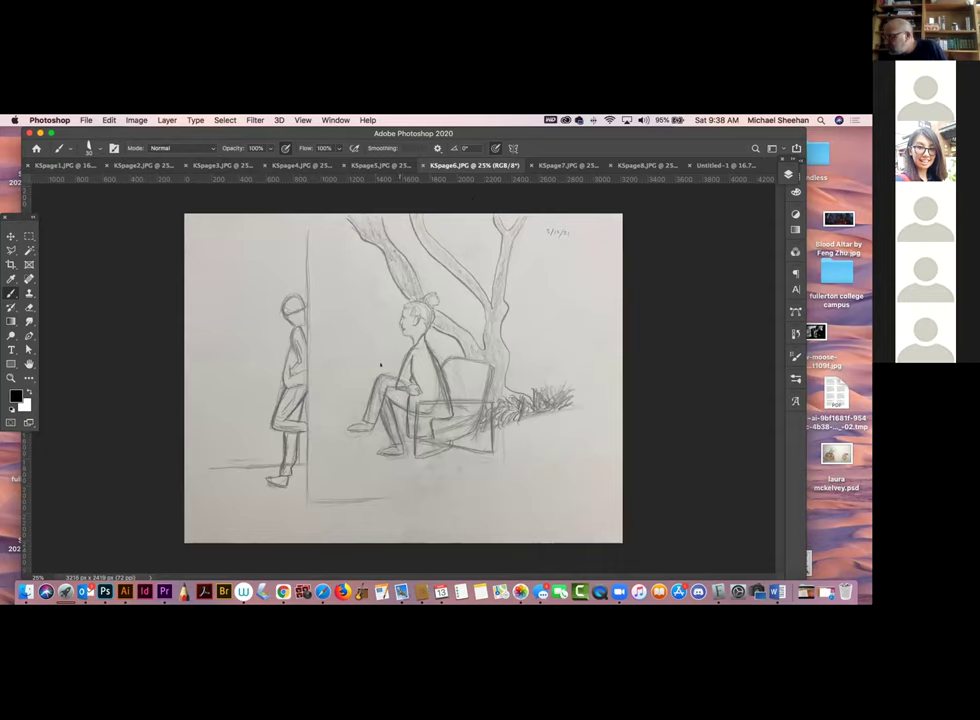
{"action": "left_click_drag", "start_coordinate": [325, 350], "coordinate": [345, 419]}
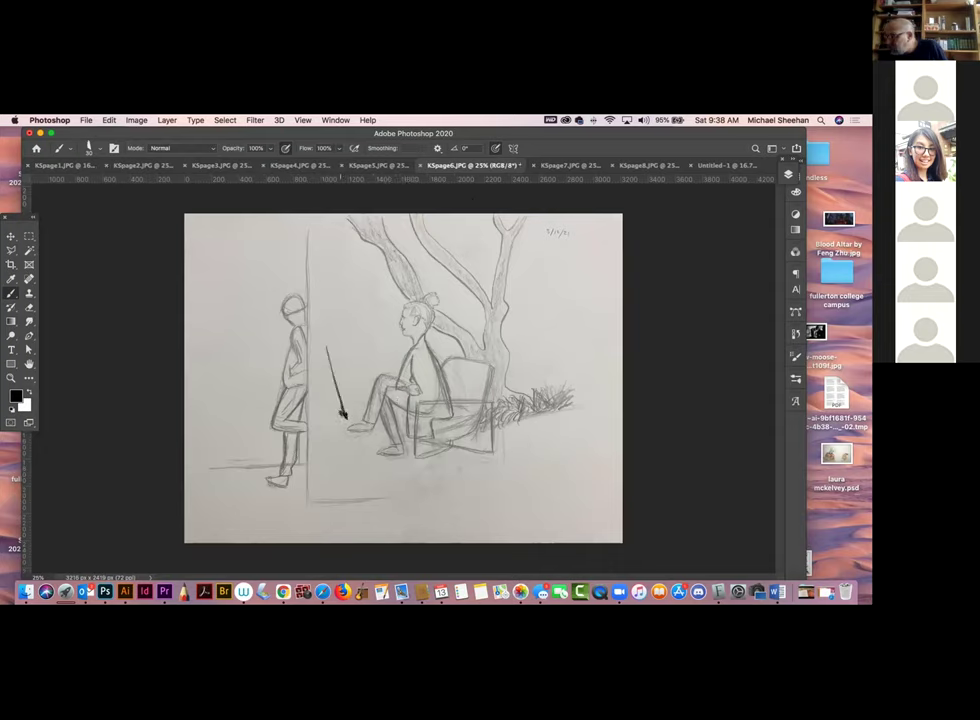
{"action": "key", "text": "super+z"}
{"action": "key", "text": "super+z"}
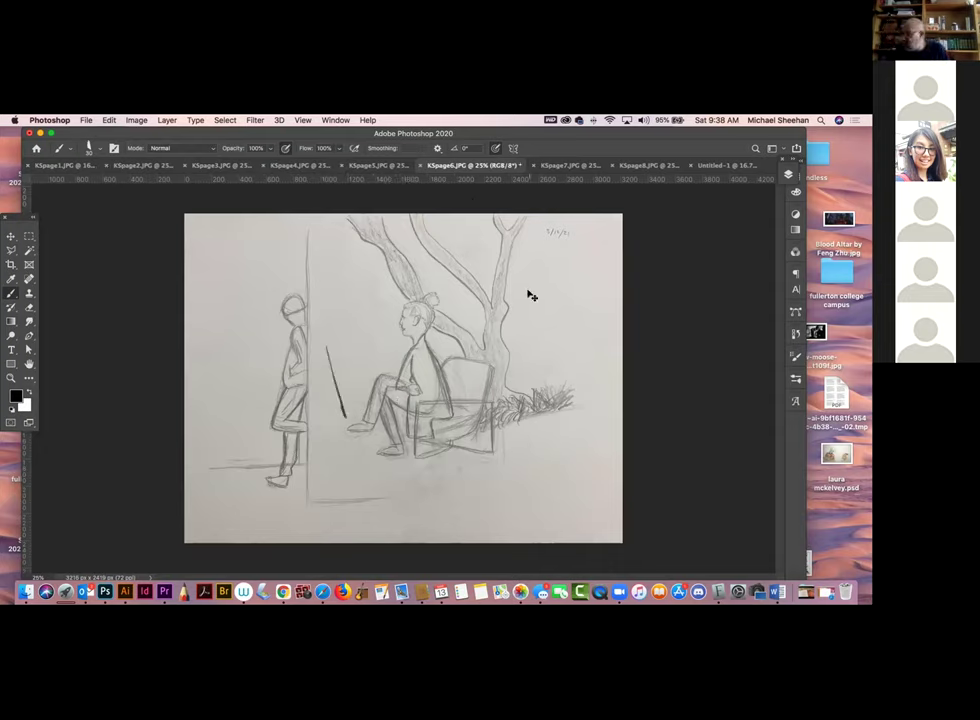
{"action": "left_click", "coordinate": [565, 163]}
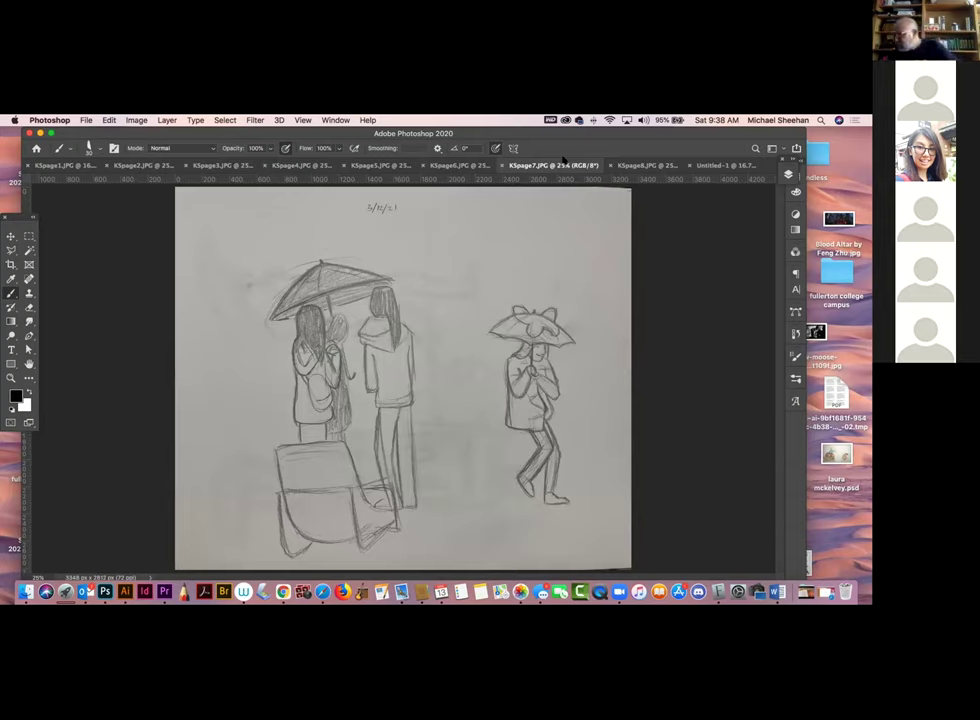
Sketch the tilted umbrella canopy's edges, peaked top and an inner rib above the right figure
{"action": "mouse_move", "coordinate": [424, 284]}
{"action": "left_mouse_down"}
{"action": "mouse_move", "coordinate": [474, 252]}
{"action": "mouse_move", "coordinate": [554, 229]}
{"action": "mouse_move", "coordinate": [433, 287]}
{"action": "mouse_move", "coordinate": [459, 258]}
{"action": "mouse_move", "coordinate": [447, 261]}
{"action": "mouse_move", "coordinate": [436, 283]}
{"action": "mouse_move", "coordinate": [572, 220]}
{"action": "mouse_move", "coordinate": [437, 268]}
{"action": "left_mouse_up"}
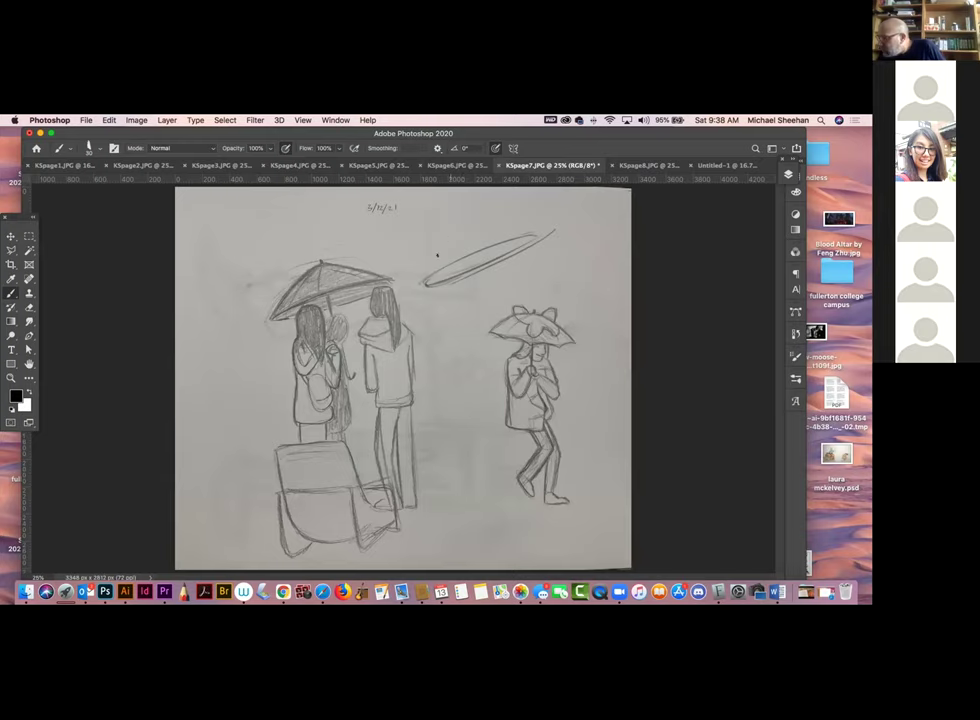
{"action": "mouse_move", "coordinate": [421, 281]}
{"action": "left_mouse_down"}
{"action": "mouse_move", "coordinate": [457, 226]}
{"action": "mouse_move", "coordinate": [555, 232]}
{"action": "left_mouse_up"}
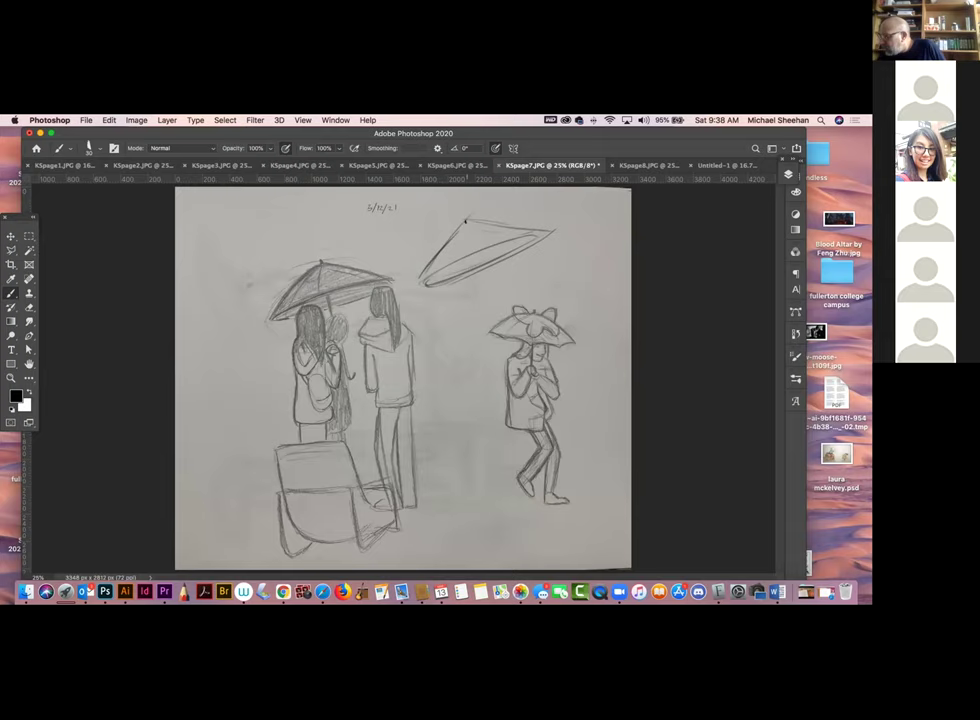
{"action": "mouse_move", "coordinate": [468, 213]}
{"action": "left_mouse_down"}
{"action": "mouse_move", "coordinate": [510, 235]}
{"action": "mouse_move", "coordinate": [469, 208]}
{"action": "mouse_move", "coordinate": [537, 233]}
{"action": "left_mouse_up"}
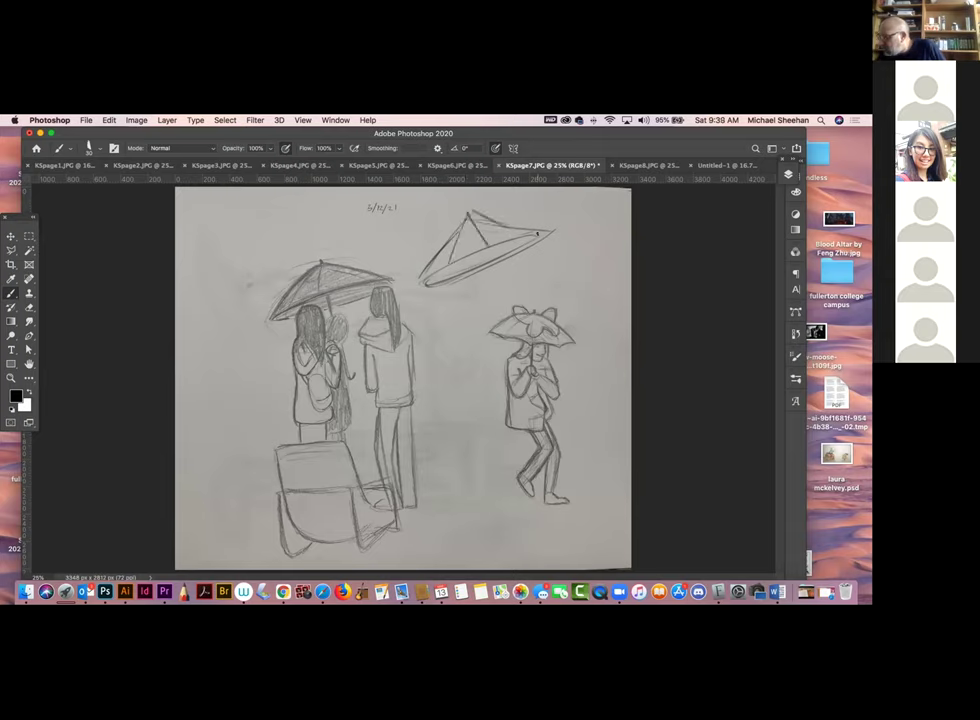
{"action": "mouse_move", "coordinate": [480, 222]}
{"action": "left_mouse_down"}
{"action": "mouse_move", "coordinate": [436, 276]}
{"action": "mouse_move", "coordinate": [496, 262]}
{"action": "left_mouse_up"}
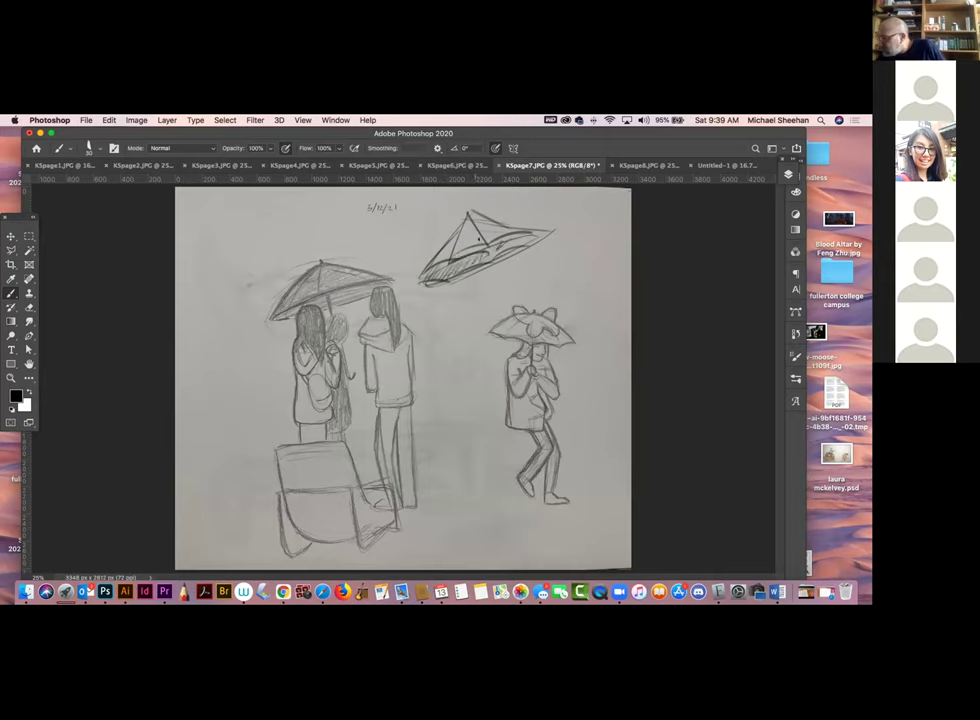
Draw the umbrella handle down to the figure's hat, extend the lower-left edge, and add a gesture curve
{"action": "left_click_drag", "start_coordinate": [482, 244], "coordinate": [497, 298]}
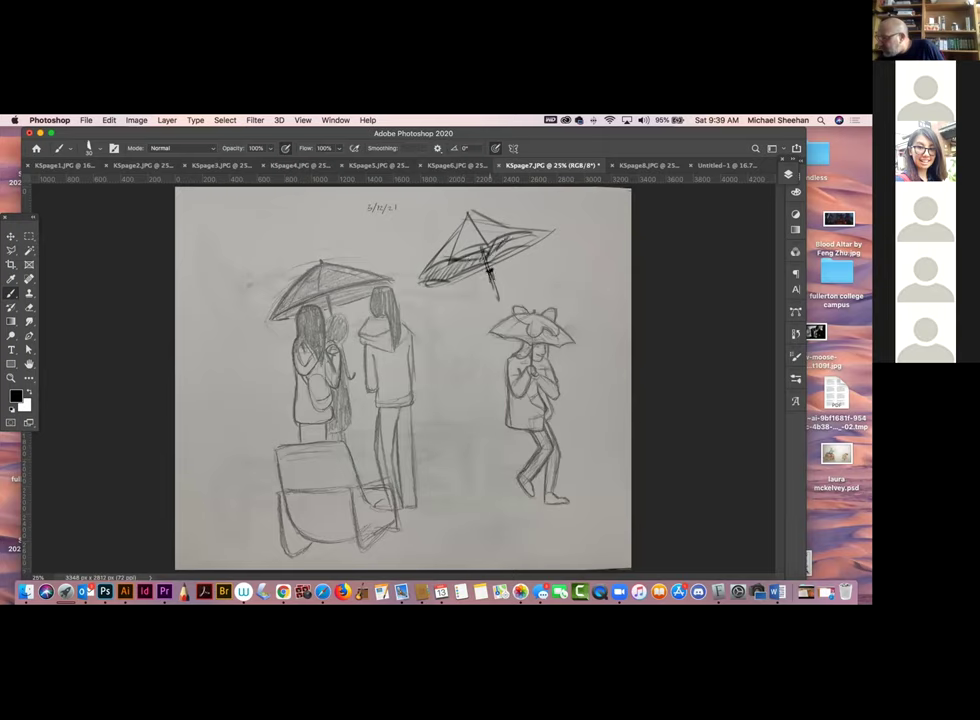
{"action": "left_click_drag", "start_coordinate": [498, 301], "coordinate": [516, 322]}
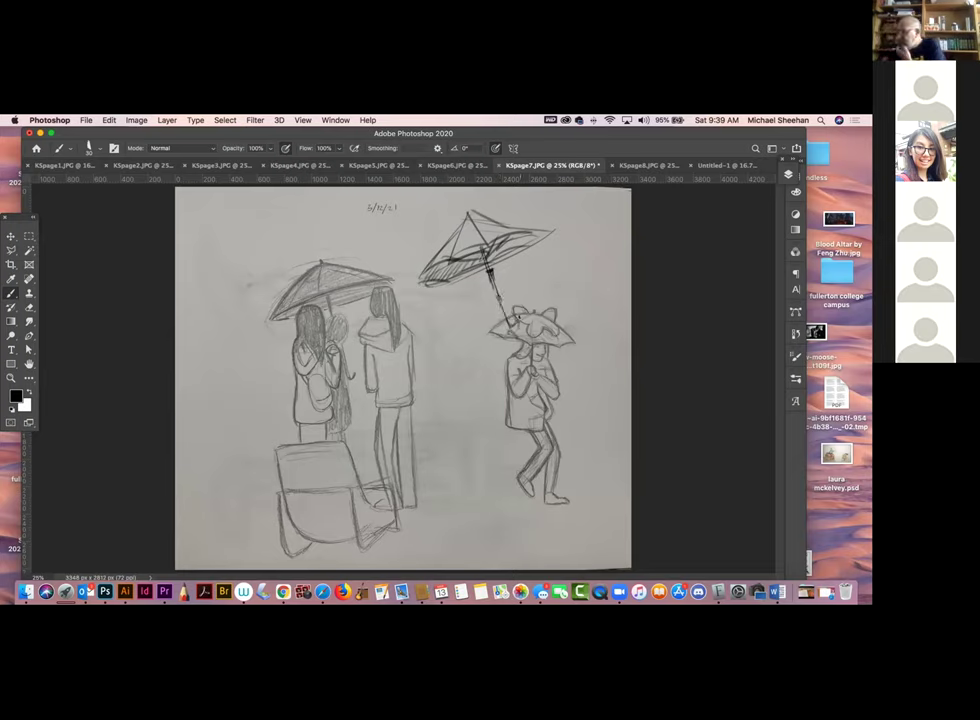
{"action": "mouse_move", "coordinate": [450, 259]}
{"action": "left_mouse_down"}
{"action": "mouse_move", "coordinate": [418, 278]}
{"action": "mouse_move", "coordinate": [493, 239]}
{"action": "left_mouse_up"}
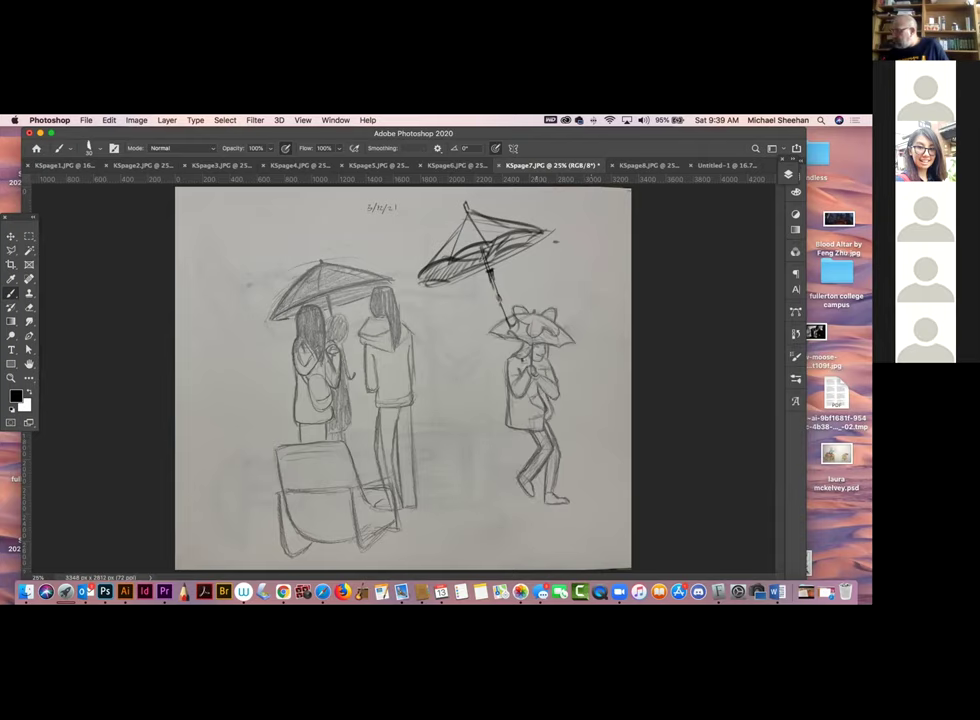
{"action": "left_click_drag", "start_coordinate": [494, 379], "coordinate": [452, 437]}
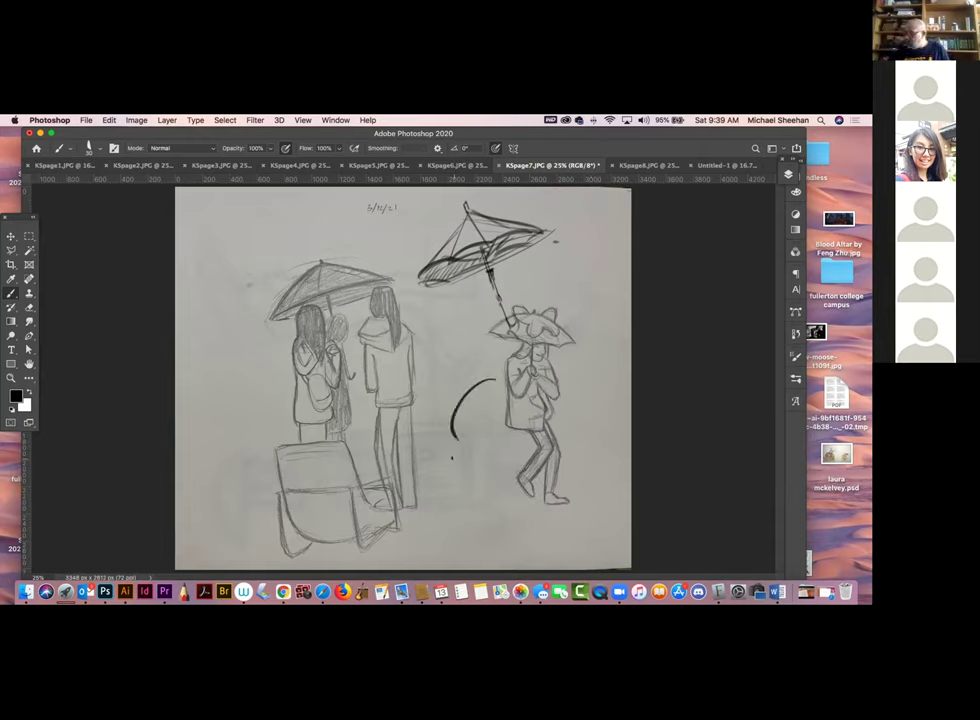
Draw a vertical guide line from the right figure's body to its feet, plus body and leg strokes
{"action": "key", "text": "space"}
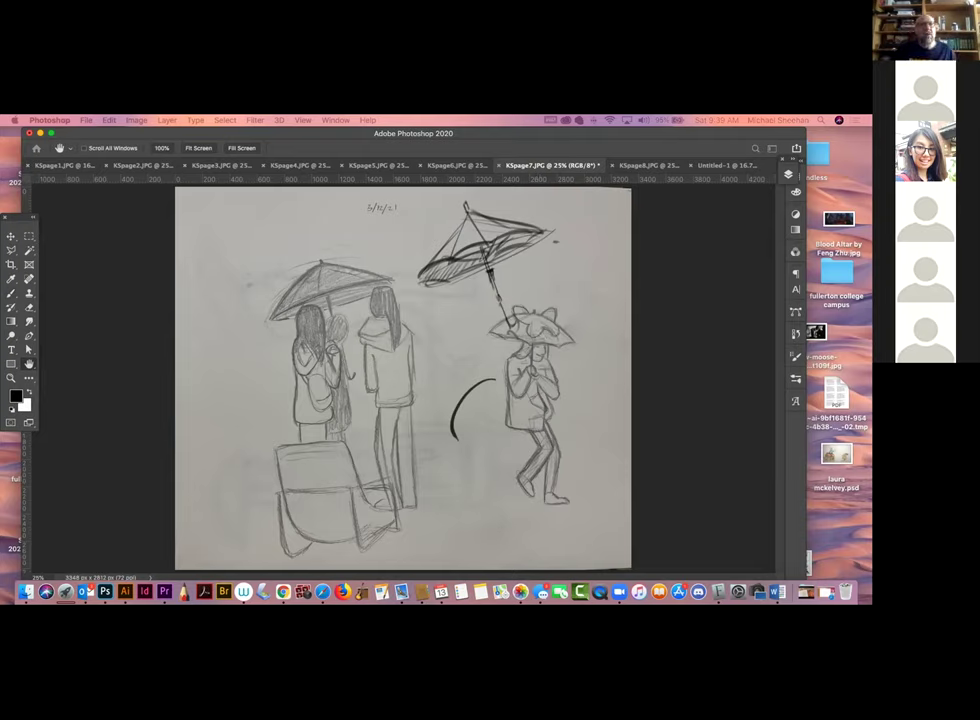
{"action": "key", "text": "b"}
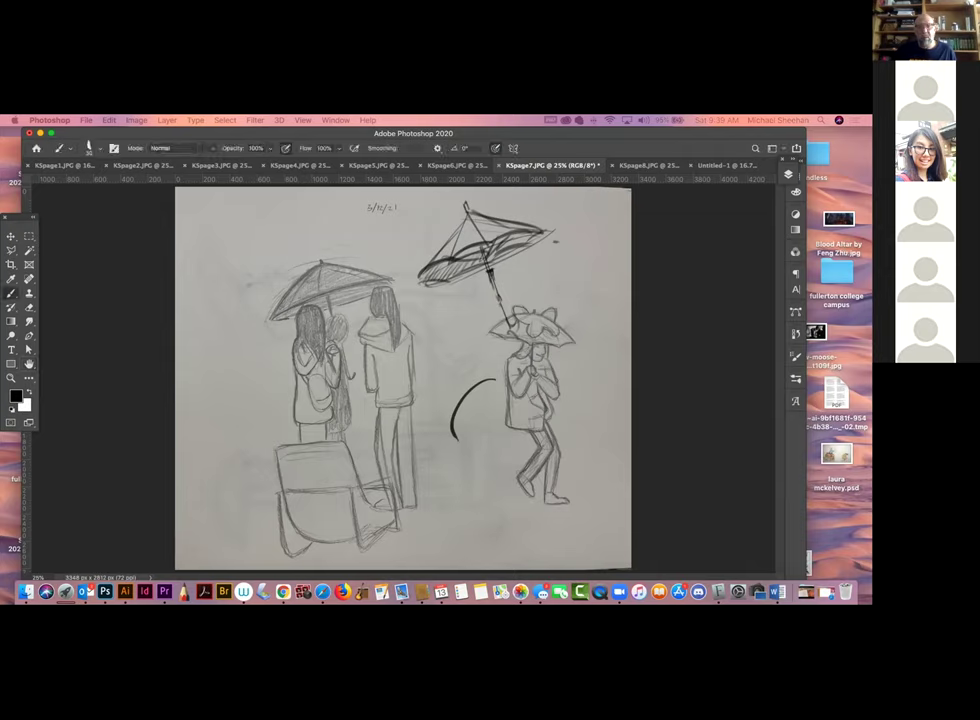
{"action": "left_click_drag", "start_coordinate": [538, 289], "coordinate": [538, 382]}
{"action": "left_click_drag", "start_coordinate": [537, 440], "coordinate": [536, 500]}
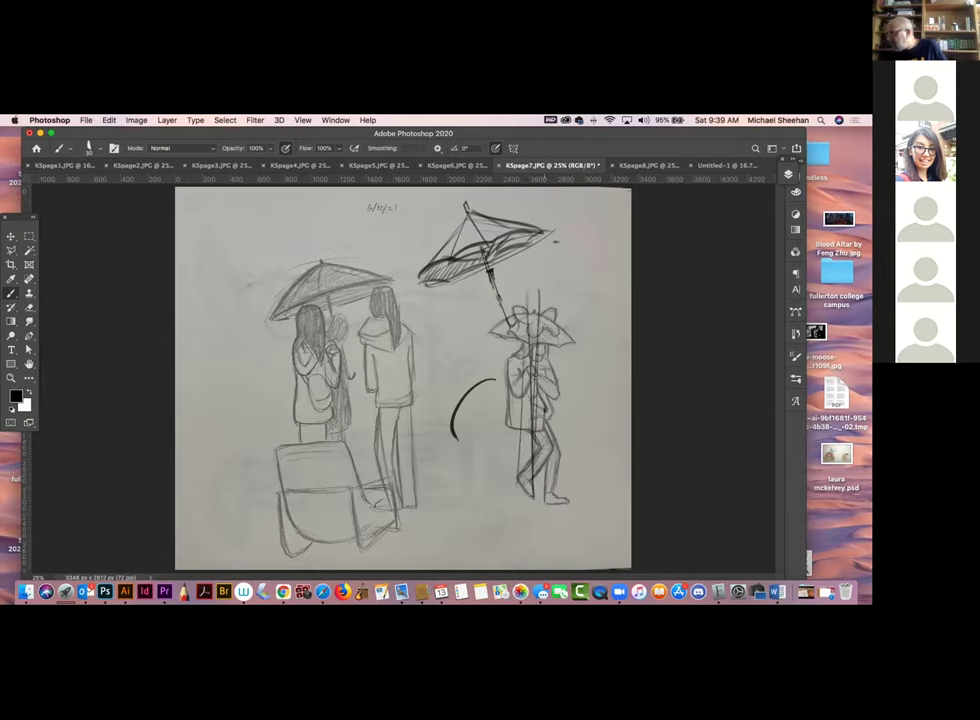
{"action": "mouse_move", "coordinate": [556, 330]}
{"action": "left_mouse_down"}
{"action": "mouse_move", "coordinate": [536, 402]}
{"action": "mouse_move", "coordinate": [558, 320]}
{"action": "mouse_move", "coordinate": [566, 352]}
{"action": "left_mouse_up"}
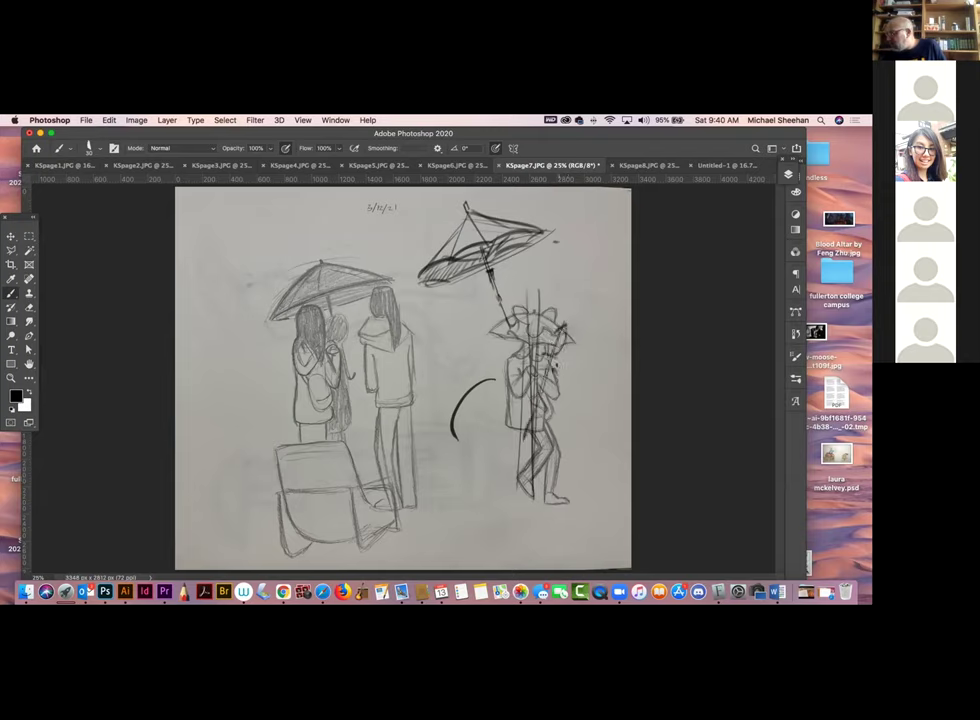
{"action": "left_click_drag", "start_coordinate": [519, 444], "coordinate": [495, 429]}
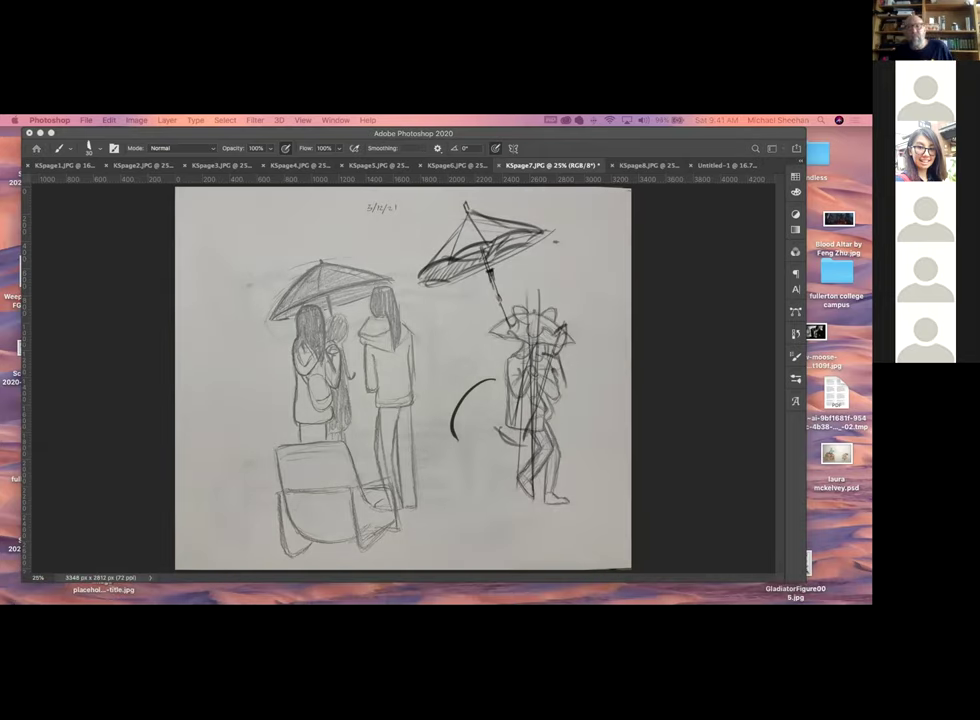
Paste the male ideal-proportion chart and move it to the upper left of the sketch
{"action": "key", "text": "super+v"}
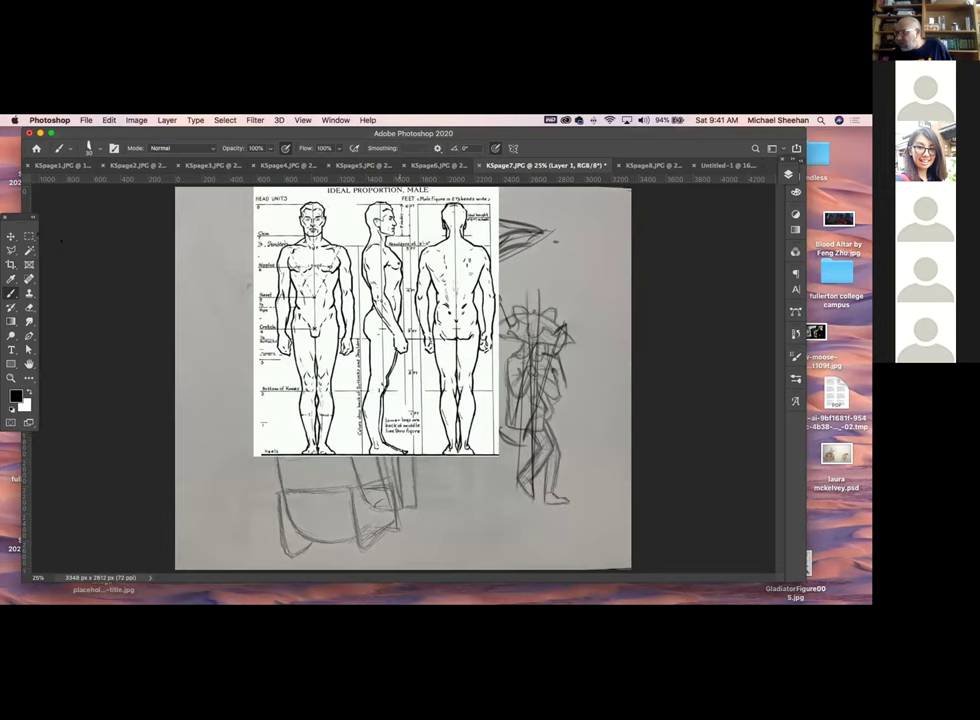
{"action": "left_click", "coordinate": [11, 237]}
{"action": "mouse_move", "coordinate": [347, 290]}
{"action": "left_mouse_down"}
{"action": "mouse_move", "coordinate": [298, 311]}
{"action": "mouse_move", "coordinate": [293, 268]}
{"action": "left_mouse_up"}
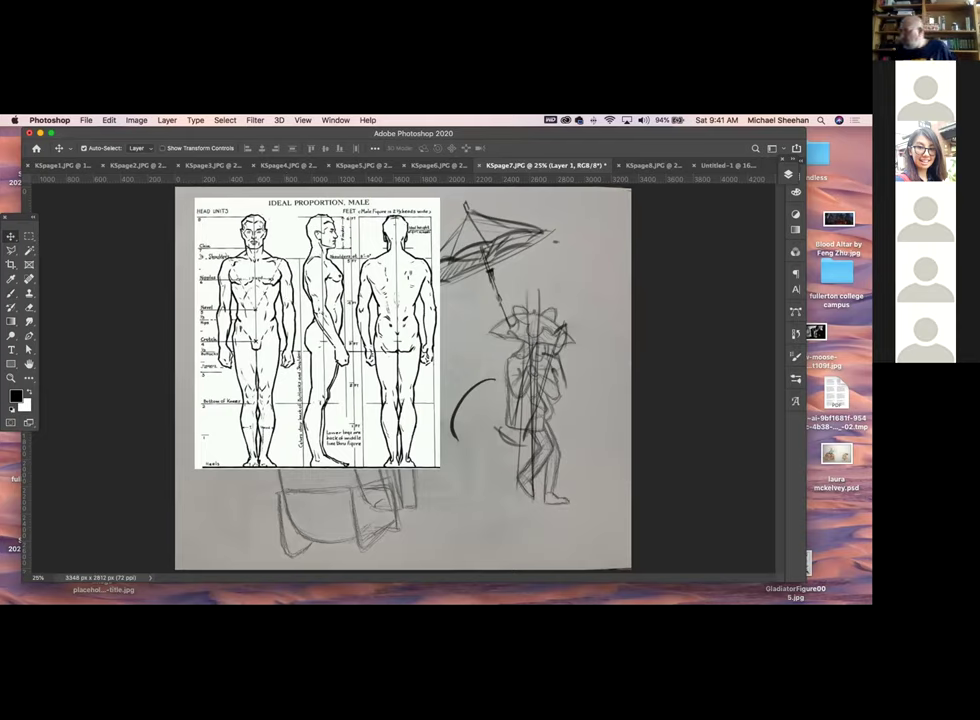
On a new layer, trace dark corrections over the side figure's chest, torso, hip and leg
{"action": "left_click", "coordinate": [787, 170]}
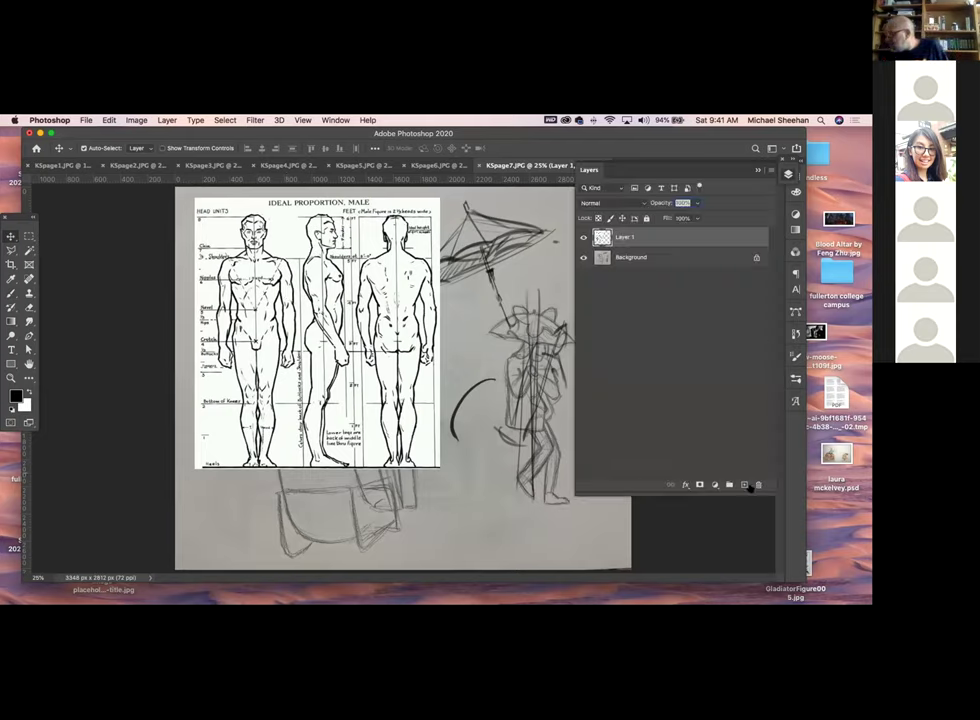
{"action": "key", "text": "super+alt+shift+n"}
{"action": "left_click", "coordinate": [787, 172]}
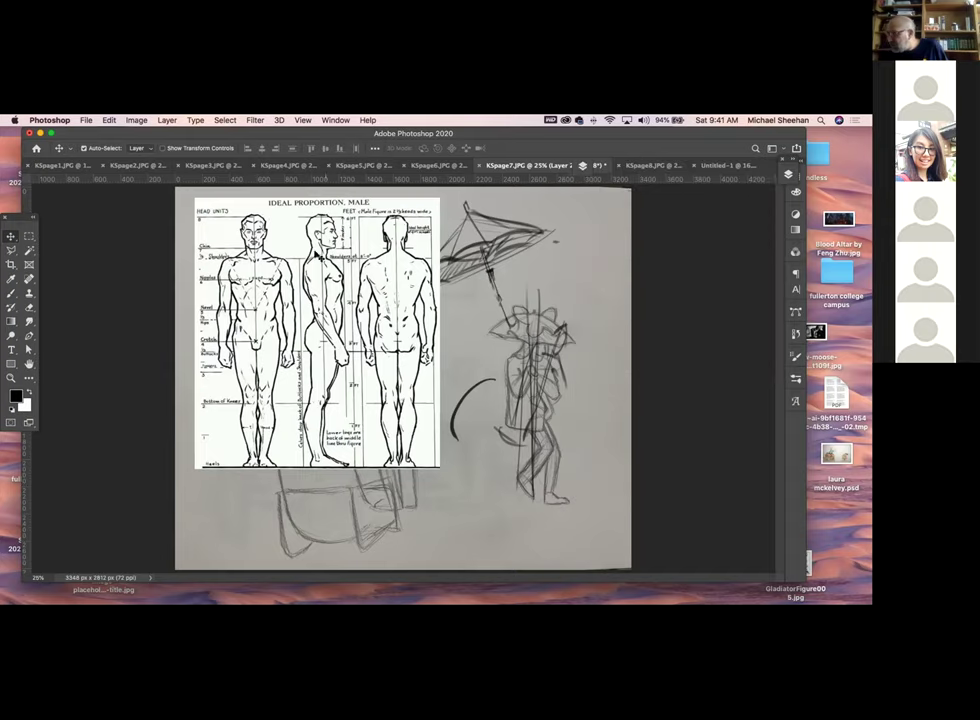
{"action": "key", "text": "b"}
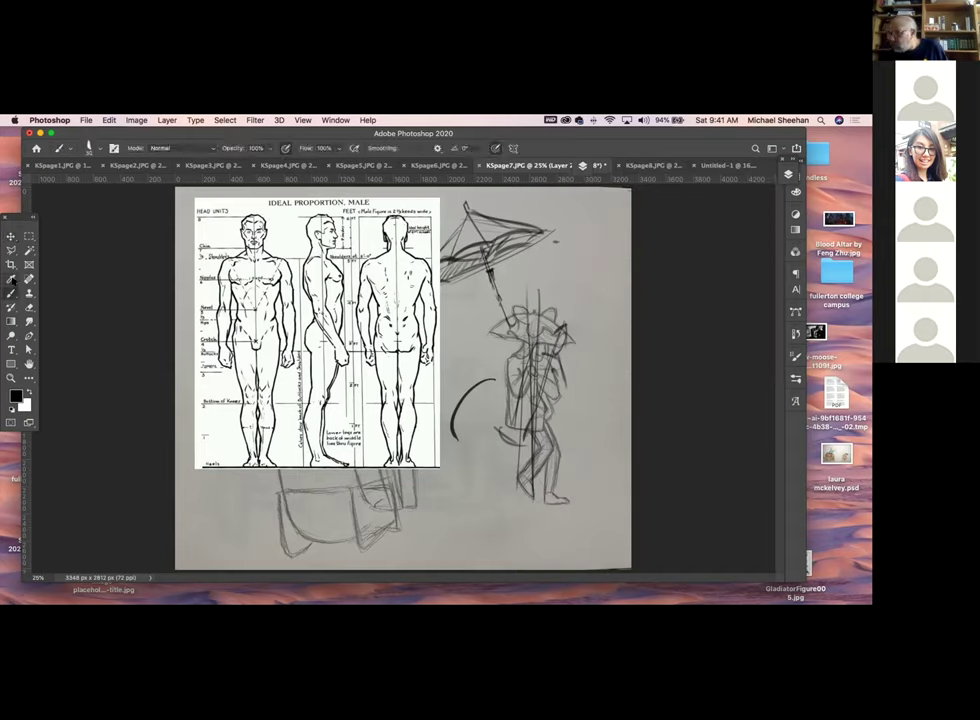
{"action": "mouse_move", "coordinate": [300, 260]}
{"action": "left_mouse_down"}
{"action": "mouse_move", "coordinate": [306, 302]}
{"action": "mouse_move", "coordinate": [338, 300]}
{"action": "mouse_move", "coordinate": [342, 266]}
{"action": "mouse_move", "coordinate": [328, 248]}
{"action": "left_mouse_up"}
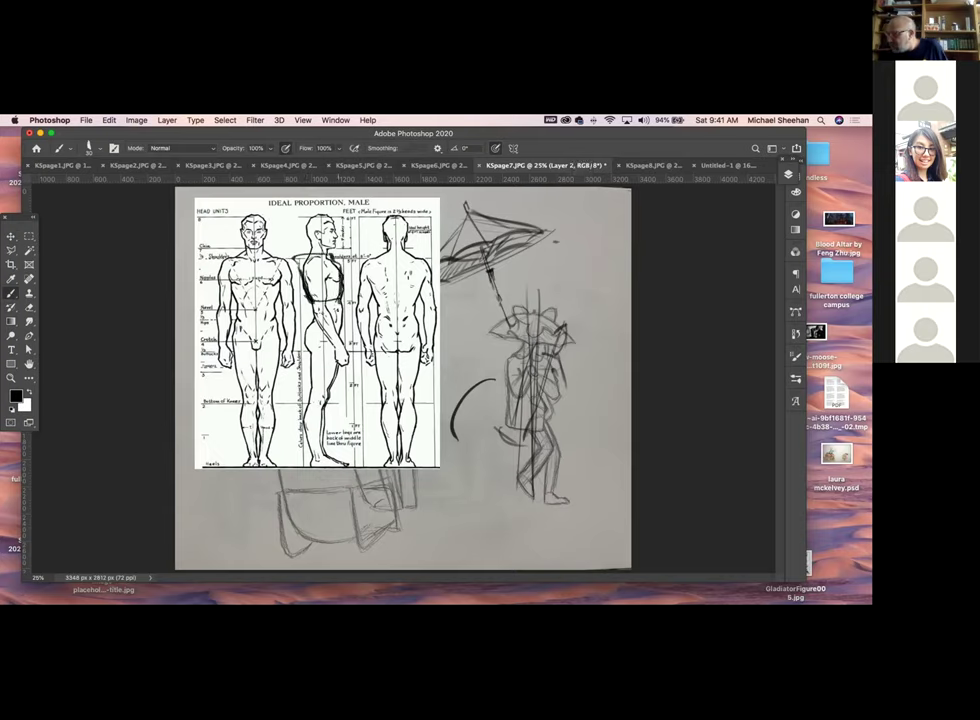
{"action": "mouse_move", "coordinate": [312, 300]}
{"action": "left_mouse_down"}
{"action": "mouse_move", "coordinate": [331, 342]}
{"action": "mouse_move", "coordinate": [306, 422]}
{"action": "mouse_move", "coordinate": [323, 398]}
{"action": "mouse_move", "coordinate": [302, 460]}
{"action": "left_mouse_up"}
{"action": "left_click_drag", "start_coordinate": [318, 401], "coordinate": [316, 462]}
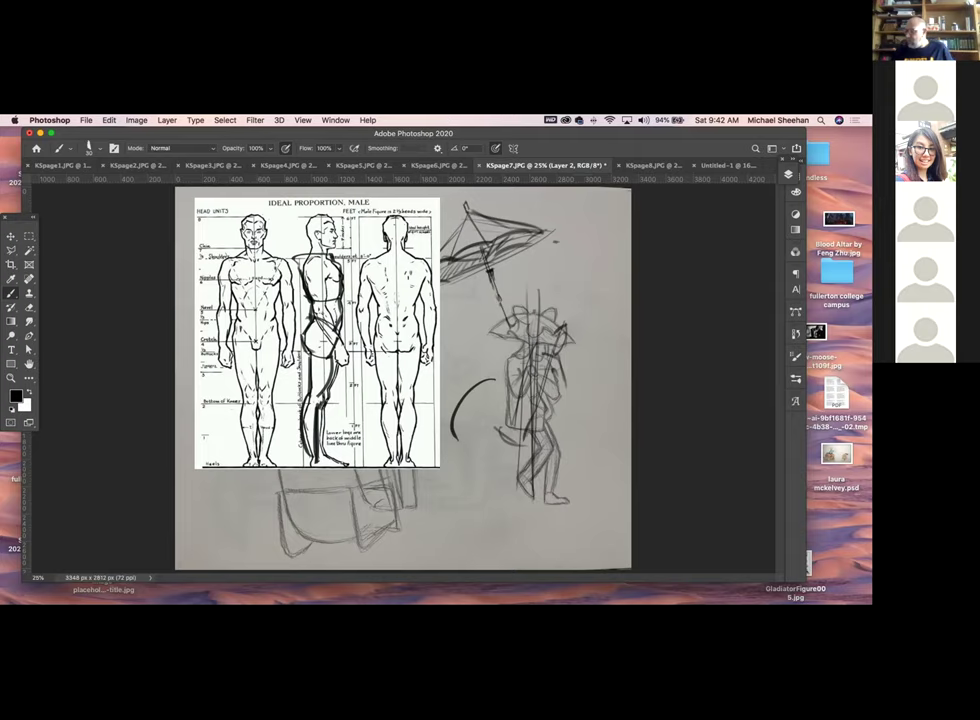
Delete the proportion chart and the dark correction-stroke layers from KSpage7
{"action": "key", "text": "v"}
{"action": "left_click", "coordinate": [274, 329]}
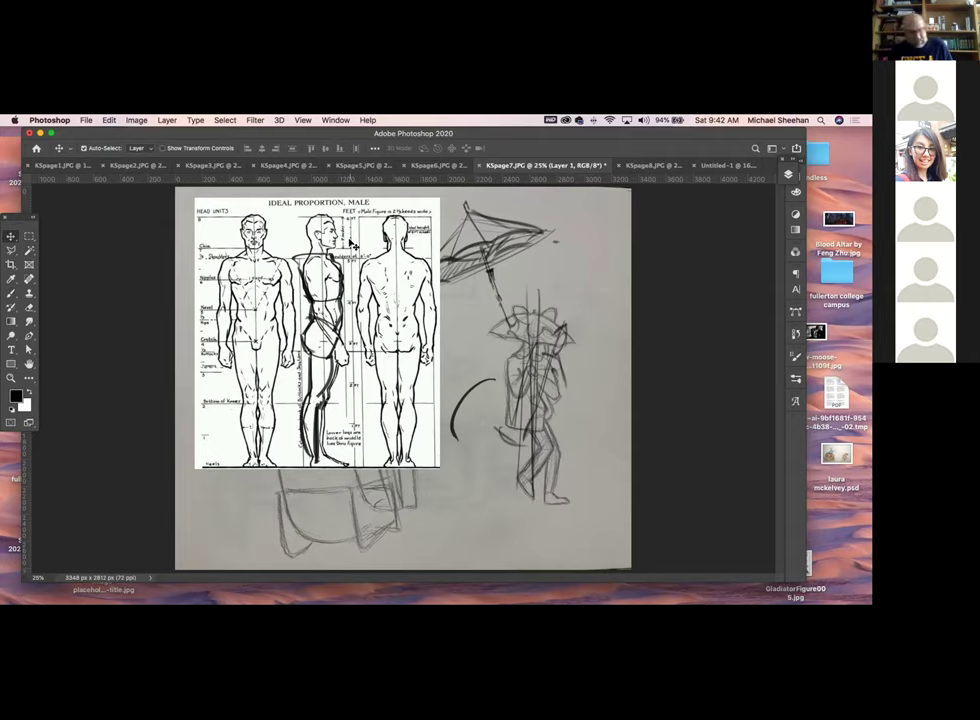
{"action": "key", "text": "BackSpace"}
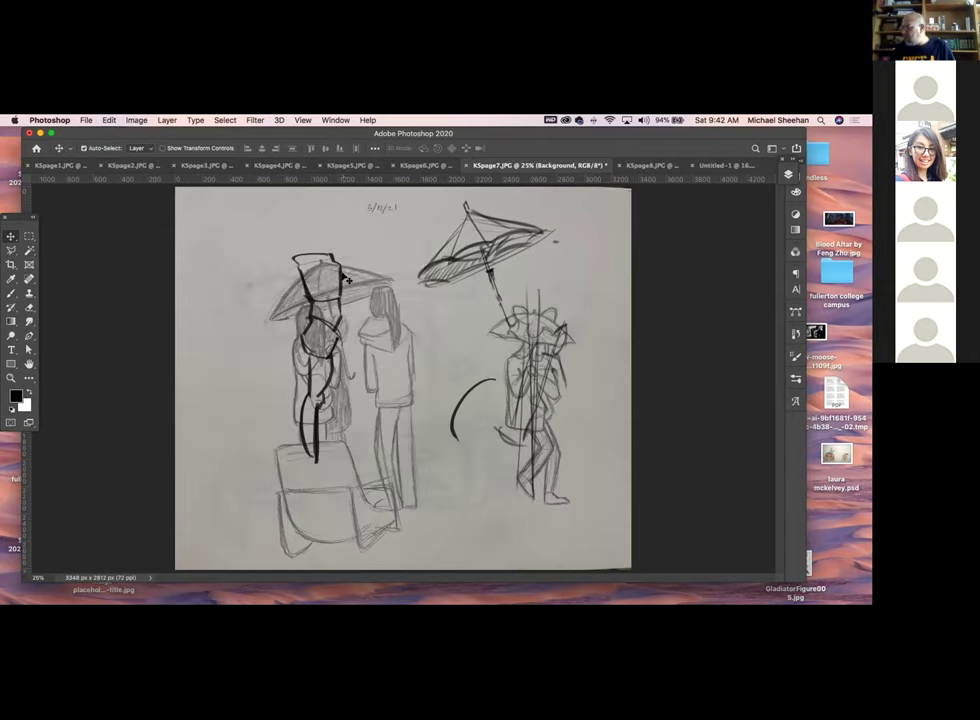
{"action": "key", "text": "BackSpace"}
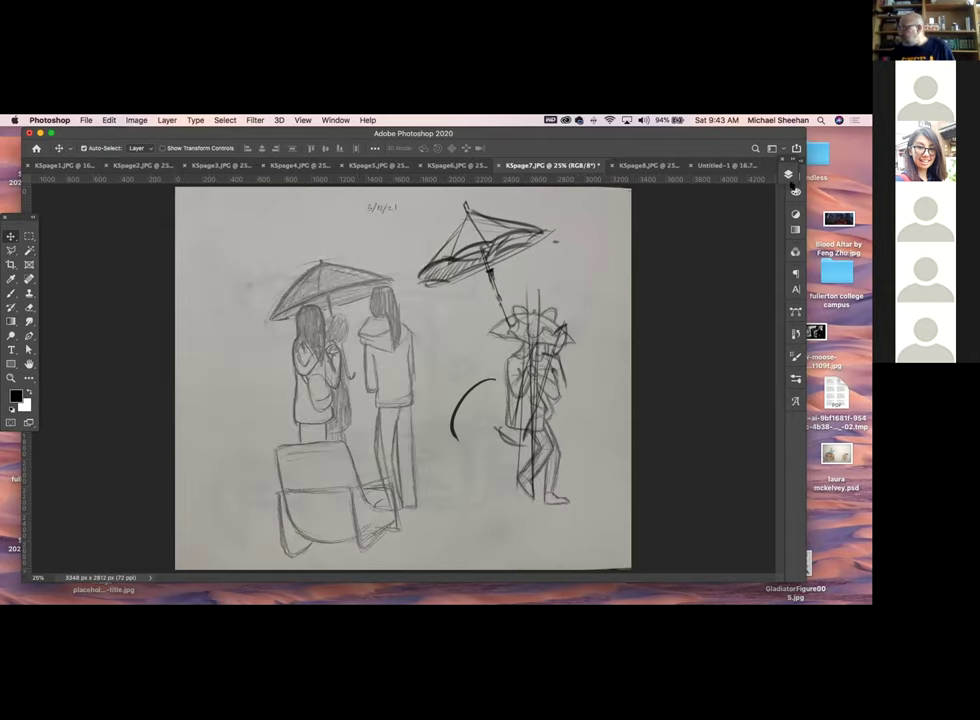
Flip through the KSpage5 and KSpage7 tabs, ending on the KSpage8 H&M sketch
{"action": "left_click", "coordinate": [370, 167]}
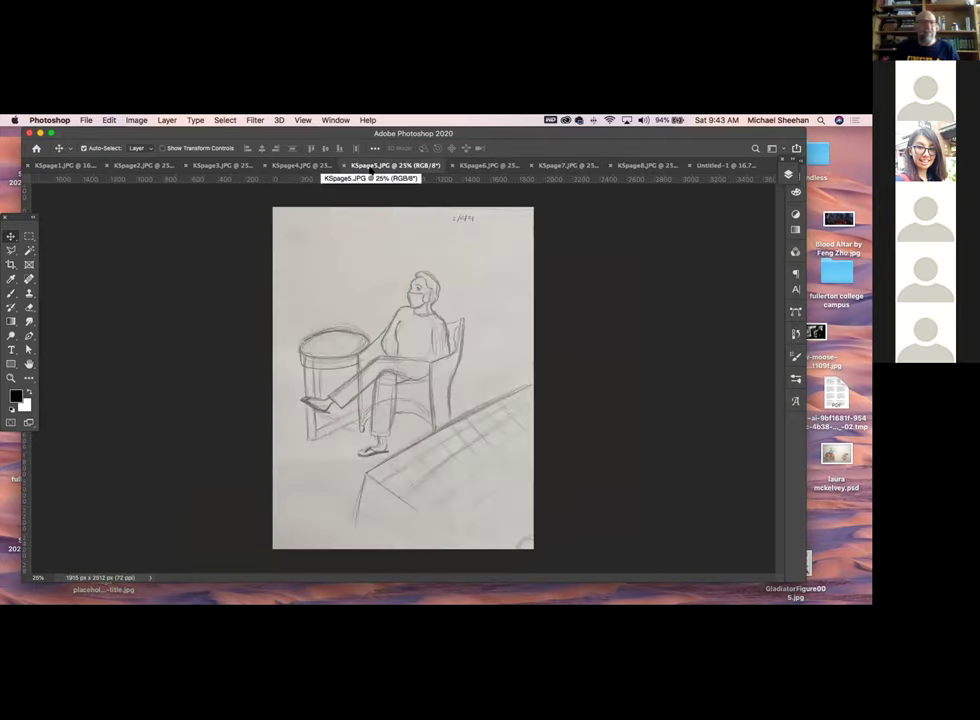
{"action": "left_click", "coordinate": [554, 166]}
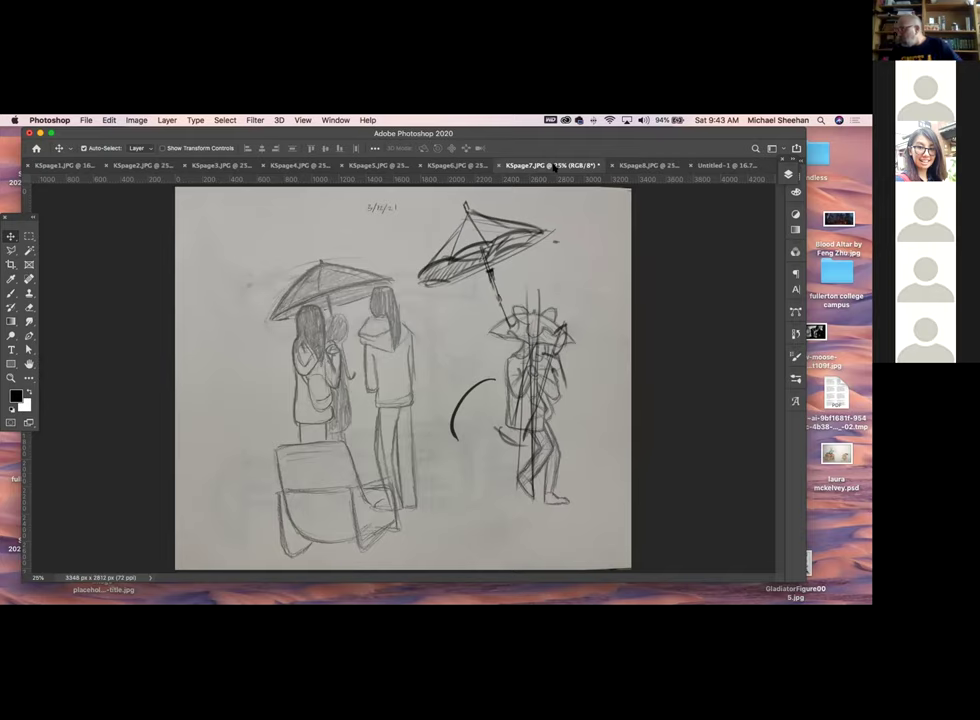
{"action": "left_click", "coordinate": [640, 165]}
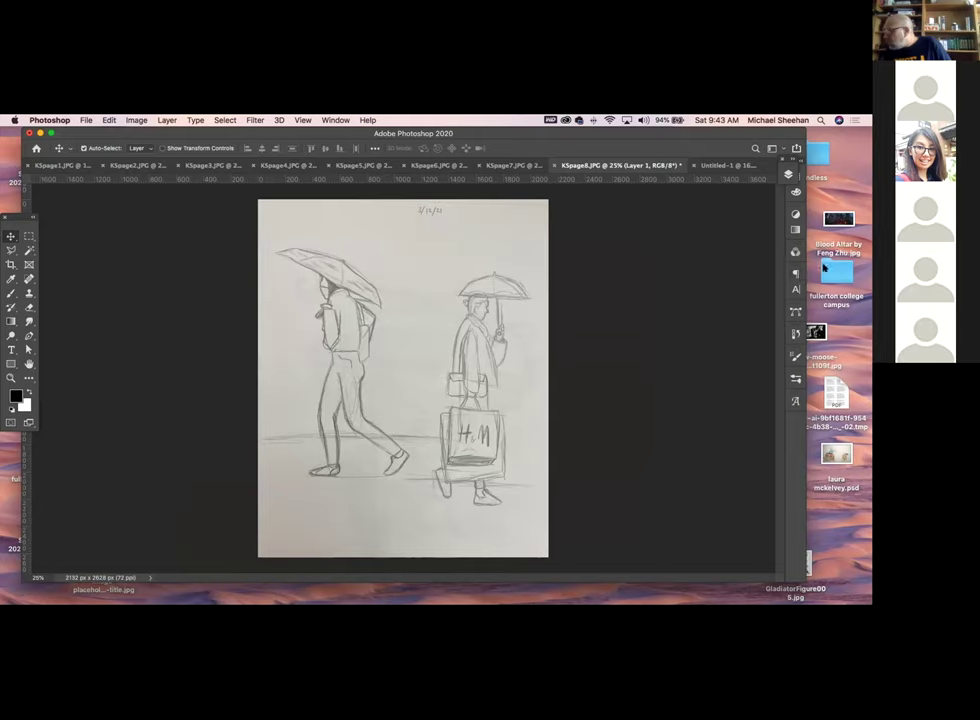
Show the H&M sketch's Layers panel and select the empty Layer 1
{"action": "left_click", "coordinate": [787, 174]}
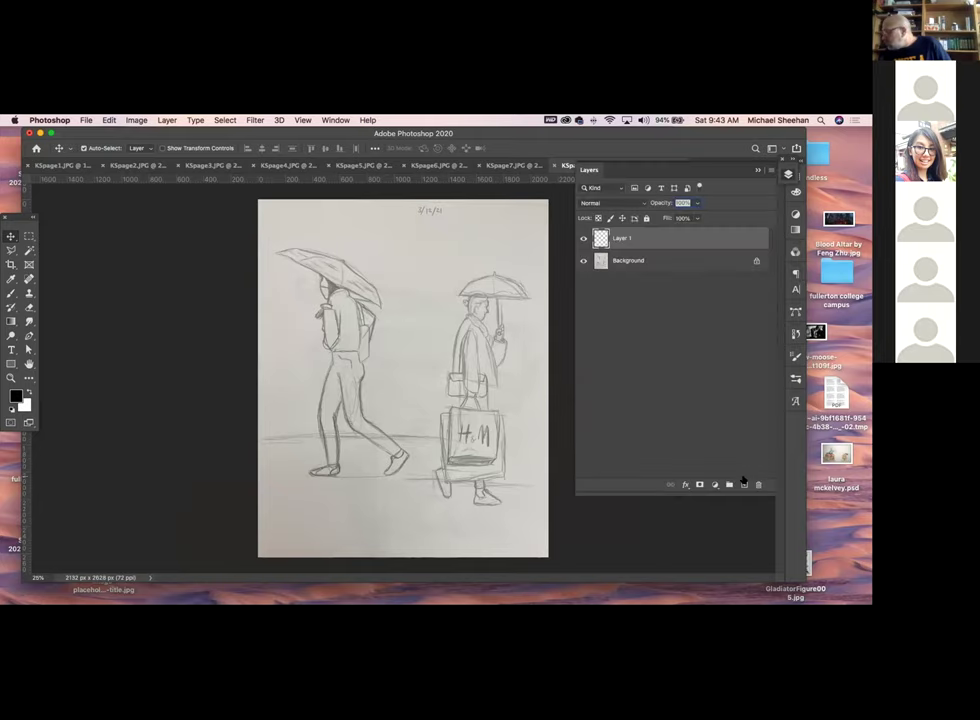
{"action": "left_click", "coordinate": [645, 281]}
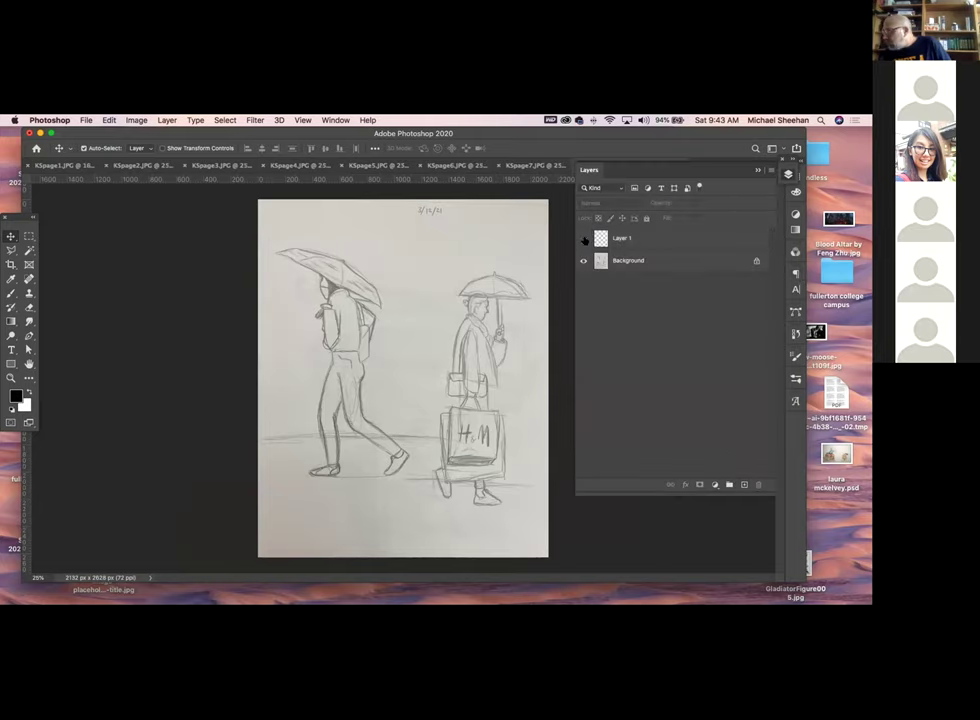
{"action": "left_click", "coordinate": [707, 237]}
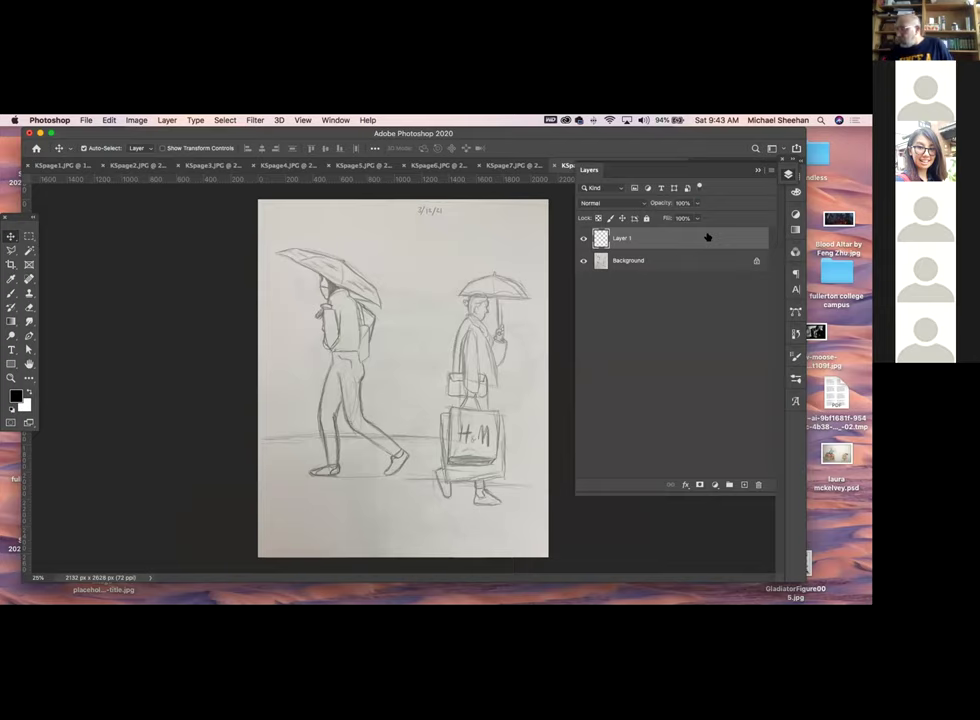
Rotate the view about 40 degrees and re-stroke the walking figure's umbrella outline and top edge darker
{"action": "key", "text": "b"}
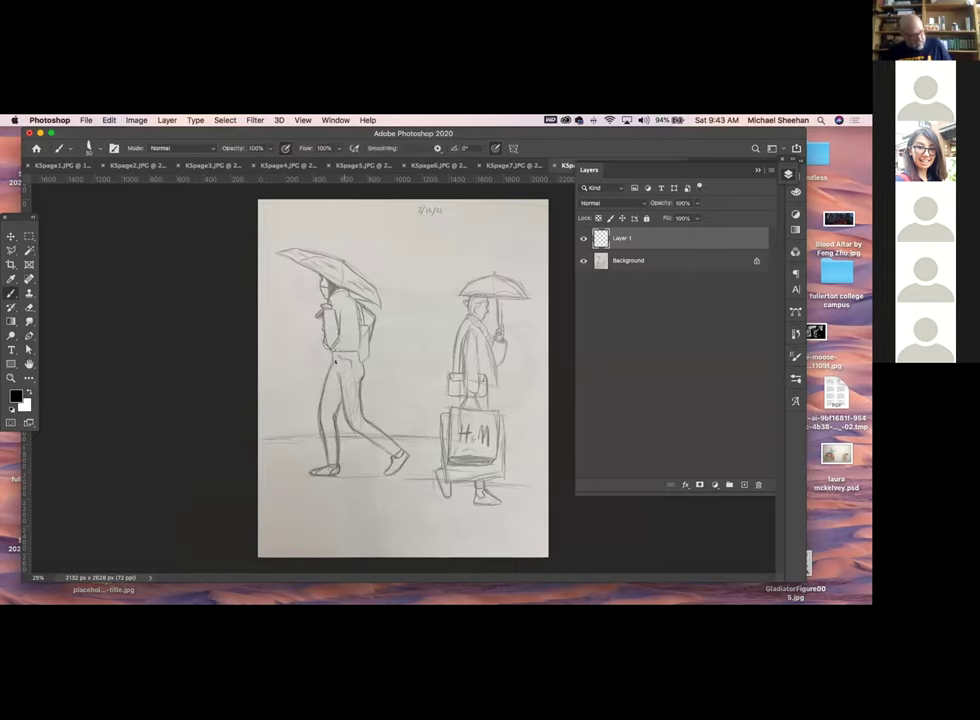
{"action": "key", "text": "r"}
{"action": "mouse_move", "coordinate": [293, 451]}
{"action": "left_mouse_down"}
{"action": "mouse_move", "coordinate": [339, 478]}
{"action": "mouse_move", "coordinate": [363, 455]}
{"action": "left_mouse_up"}
{"action": "key", "text": "b"}
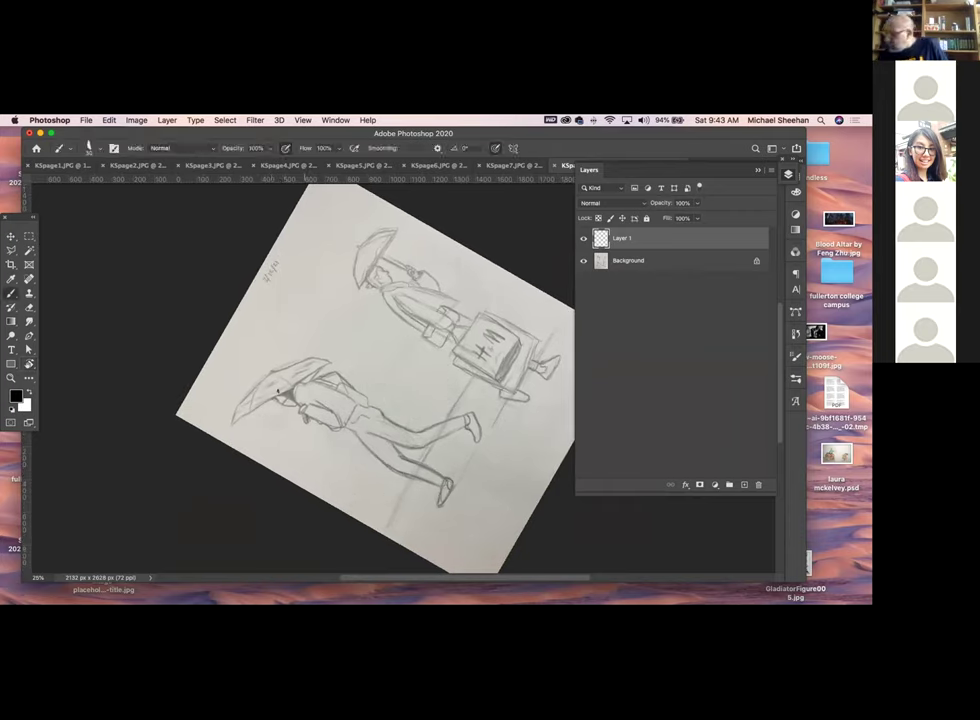
{"action": "mouse_move", "coordinate": [326, 370]}
{"action": "left_mouse_down"}
{"action": "mouse_move", "coordinate": [232, 422]}
{"action": "mouse_move", "coordinate": [240, 427]}
{"action": "mouse_move", "coordinate": [300, 385]}
{"action": "left_mouse_up"}
{"action": "left_click_drag", "start_coordinate": [262, 285], "coordinate": [275, 265]}
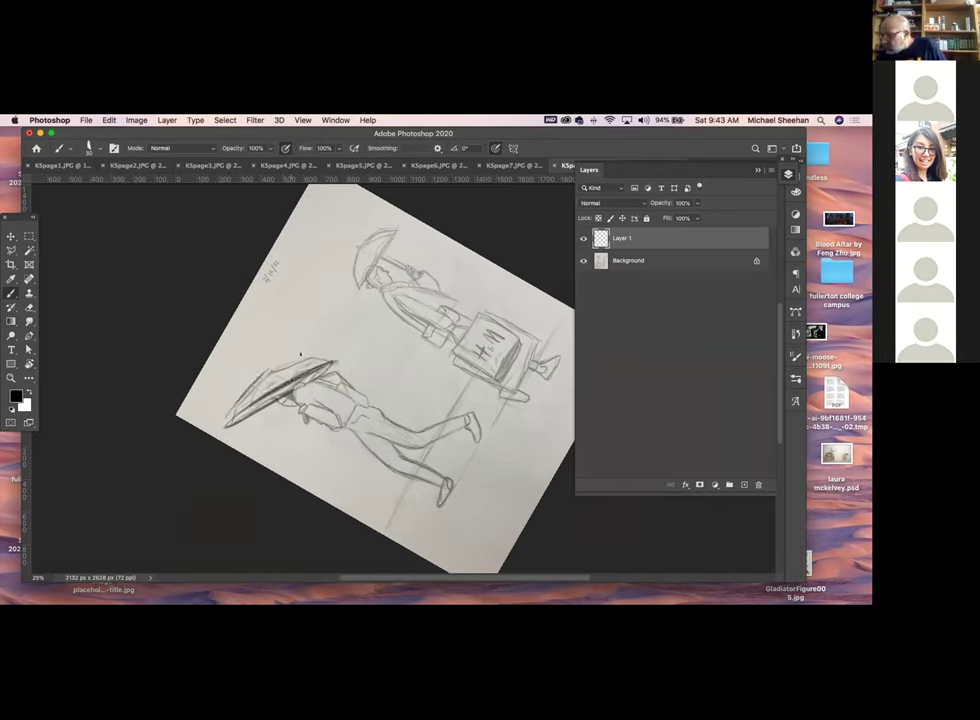
{"action": "mouse_move", "coordinate": [300, 354]}
{"action": "left_mouse_down"}
{"action": "mouse_move", "coordinate": [333, 356]}
{"action": "mouse_move", "coordinate": [270, 375]}
{"action": "mouse_move", "coordinate": [226, 420]}
{"action": "left_mouse_up"}
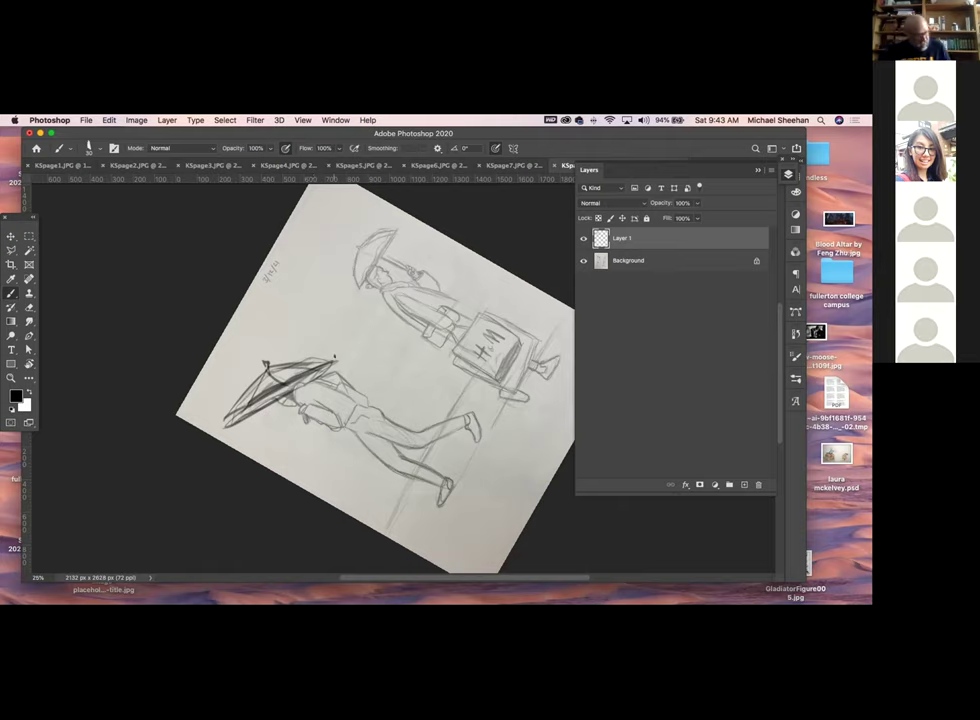
Reset the view upright and redraw lines over the umbrella handle and a curve right of the umbrella
{"action": "key", "text": "Escape"}
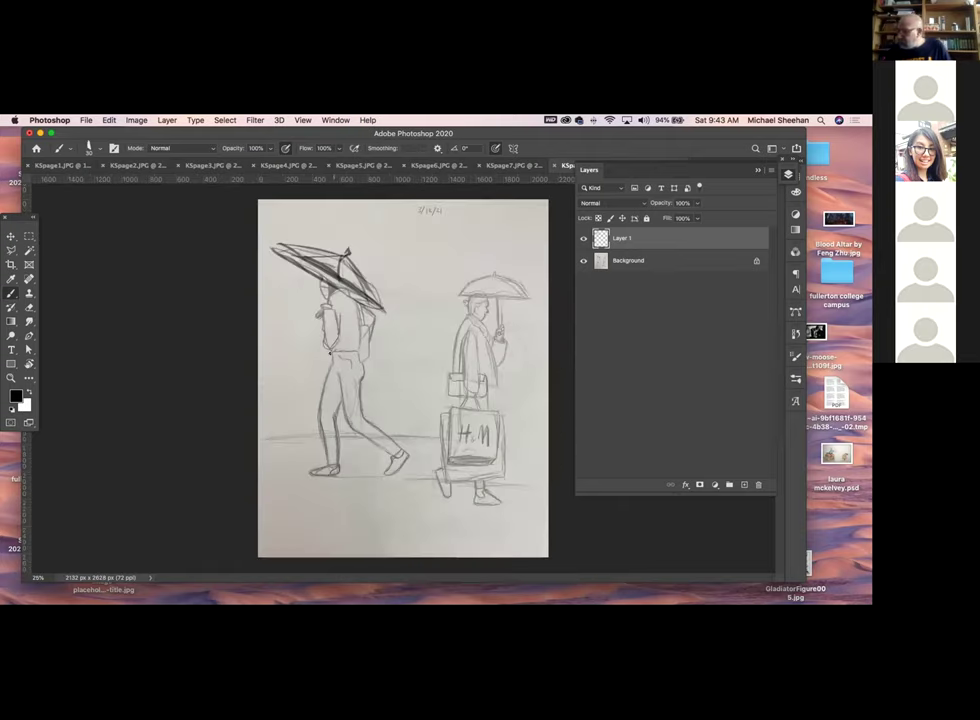
{"action": "left_click_drag", "start_coordinate": [318, 305], "coordinate": [294, 349]}
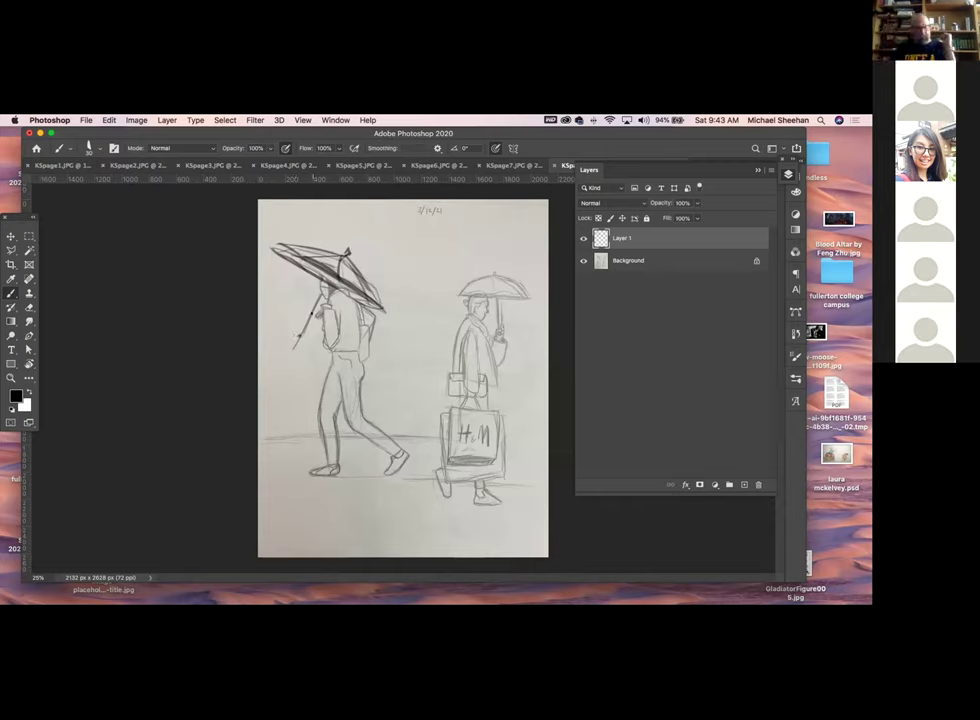
{"action": "left_click_drag", "start_coordinate": [317, 307], "coordinate": [310, 320]}
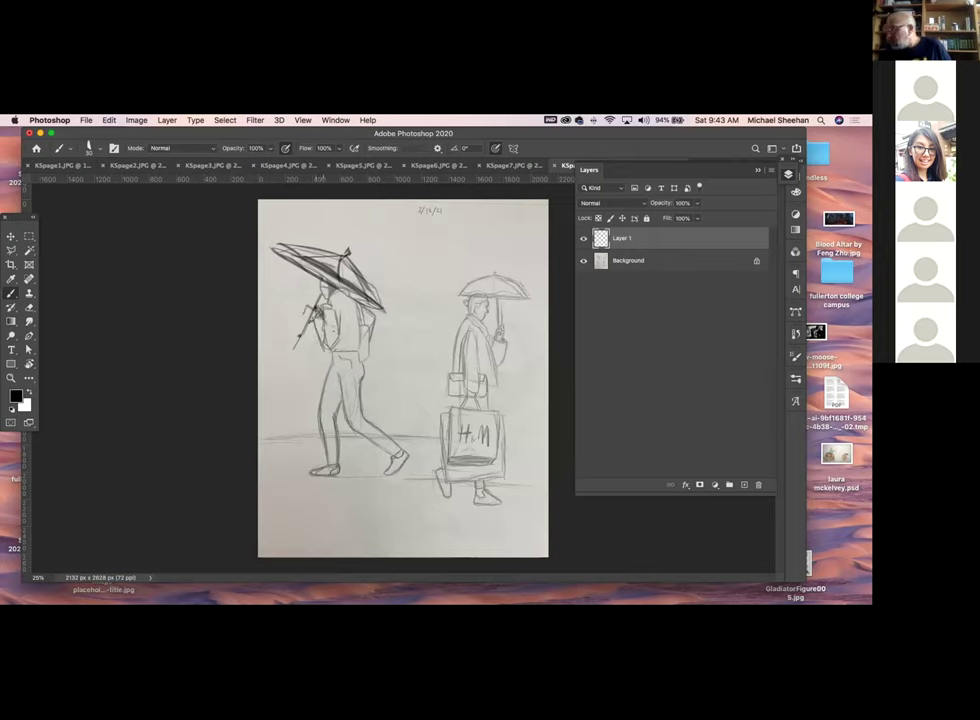
{"action": "left_click_drag", "start_coordinate": [322, 306], "coordinate": [344, 281]}
{"action": "left_click_drag", "start_coordinate": [371, 241], "coordinate": [403, 297]}
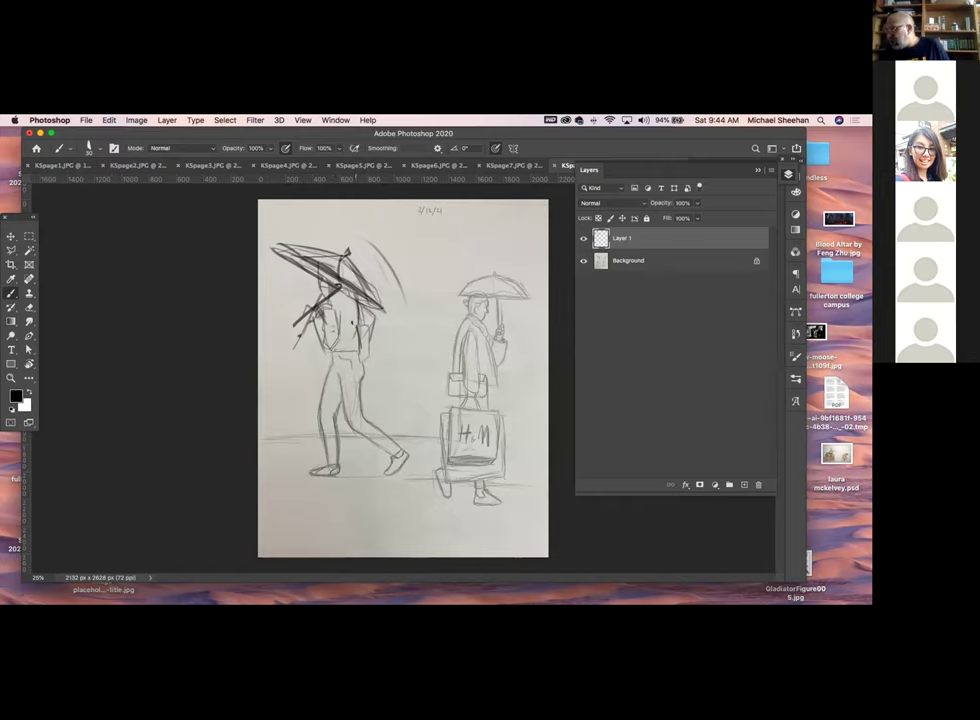
Add a waist belt line and tail-like curve, reinforce the leg and foot, and curve under the foot to the ankle
{"action": "mouse_move", "coordinate": [327, 357]}
{"action": "left_mouse_down"}
{"action": "mouse_move", "coordinate": [366, 366]}
{"action": "mouse_move", "coordinate": [335, 362]}
{"action": "mouse_move", "coordinate": [357, 320]}
{"action": "left_mouse_up"}
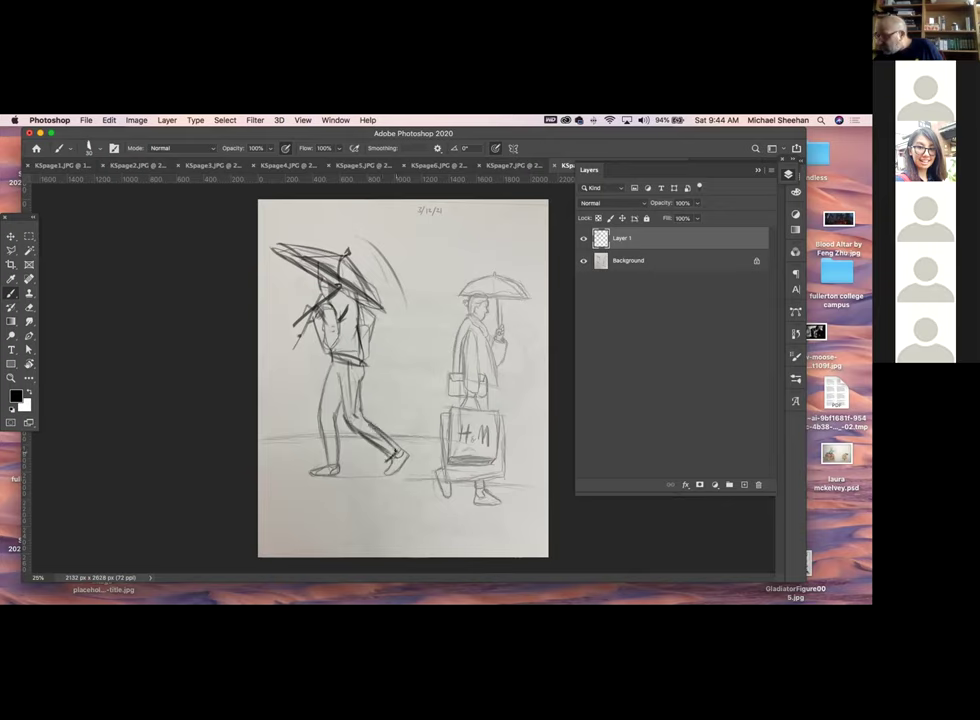
{"action": "mouse_move", "coordinate": [398, 378]}
{"action": "left_mouse_down"}
{"action": "mouse_move", "coordinate": [408, 405]}
{"action": "mouse_move", "coordinate": [398, 435]}
{"action": "left_mouse_up"}
{"action": "mouse_move", "coordinate": [314, 401]}
{"action": "left_mouse_down"}
{"action": "mouse_move", "coordinate": [323, 459]}
{"action": "mouse_move", "coordinate": [330, 449]}
{"action": "mouse_move", "coordinate": [334, 462]}
{"action": "left_mouse_up"}
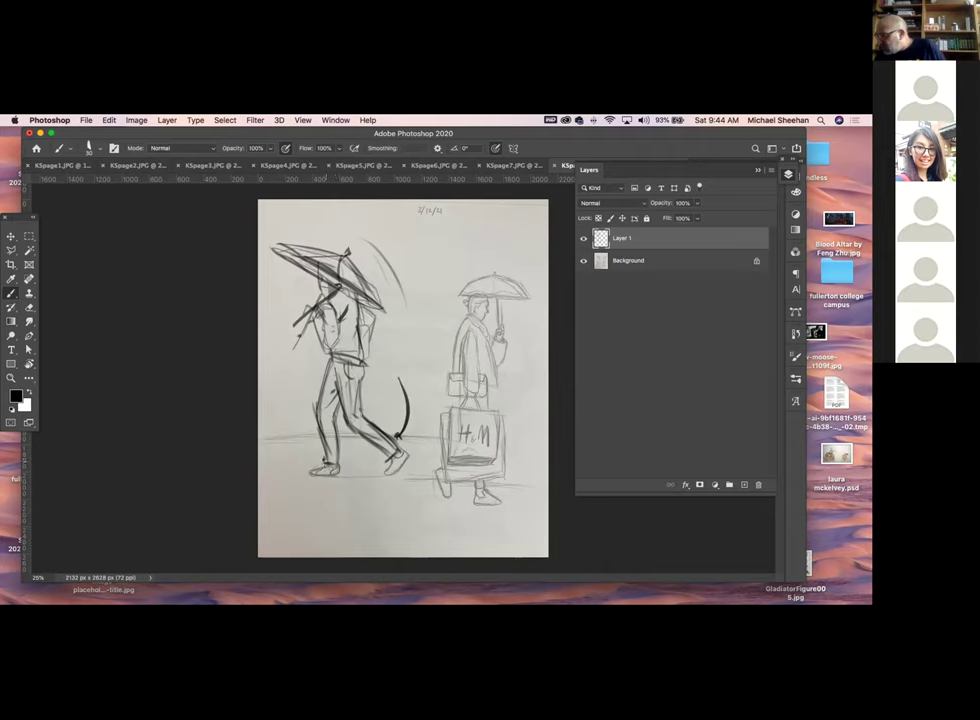
{"action": "left_click_drag", "start_coordinate": [328, 470], "coordinate": [302, 472]}
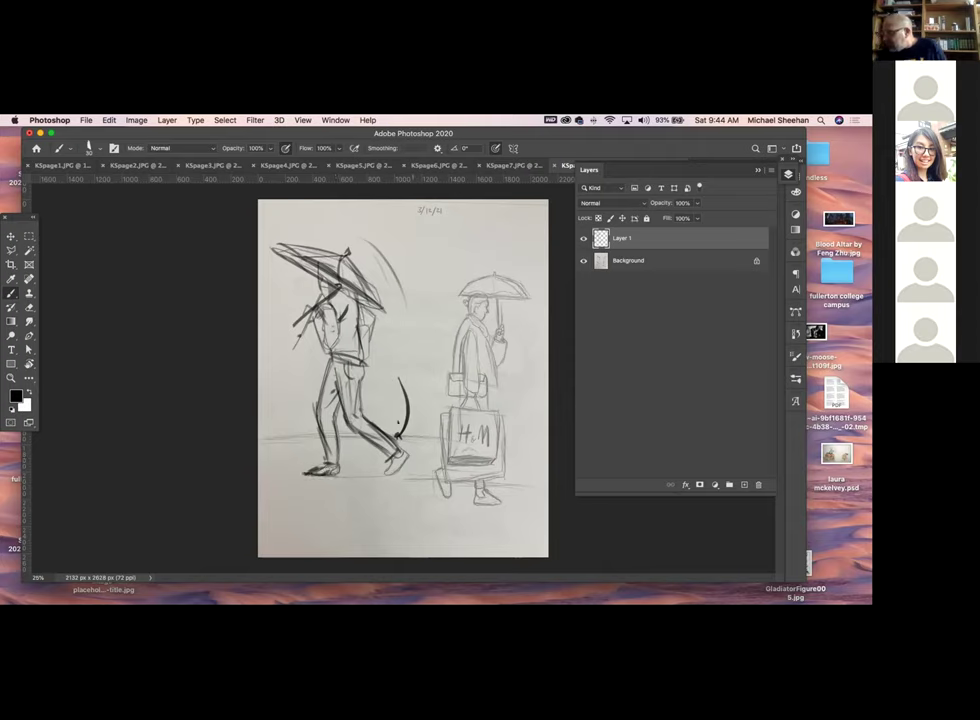
{"action": "key", "text": "super+z"}
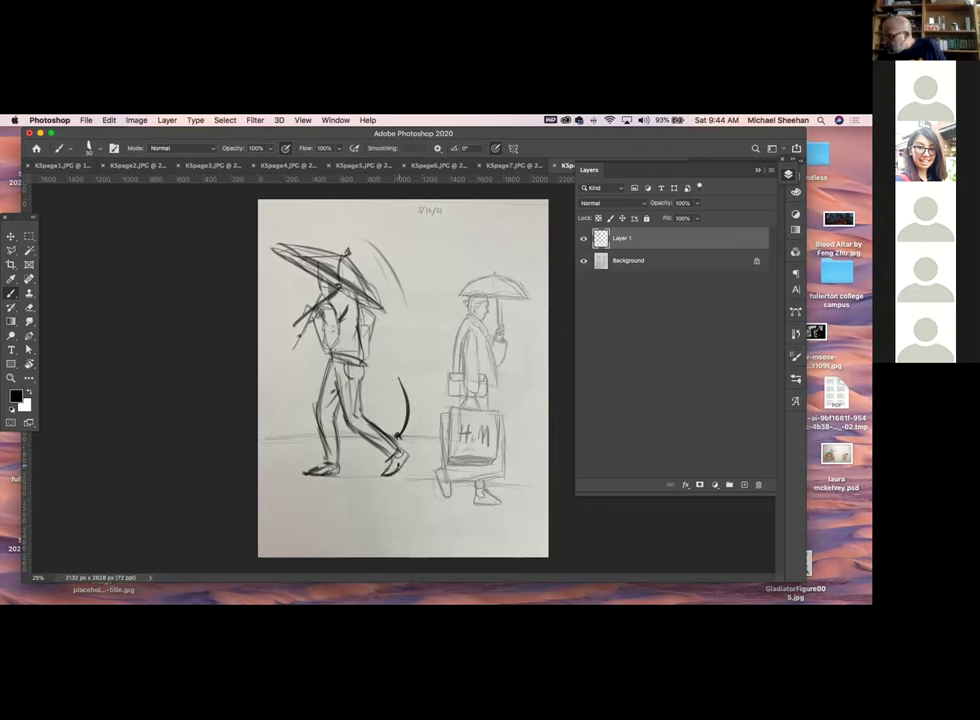
{"action": "mouse_move", "coordinate": [343, 497]}
{"action": "left_mouse_down"}
{"action": "mouse_move", "coordinate": [367, 469]}
{"action": "mouse_move", "coordinate": [396, 510]}
{"action": "left_mouse_up"}
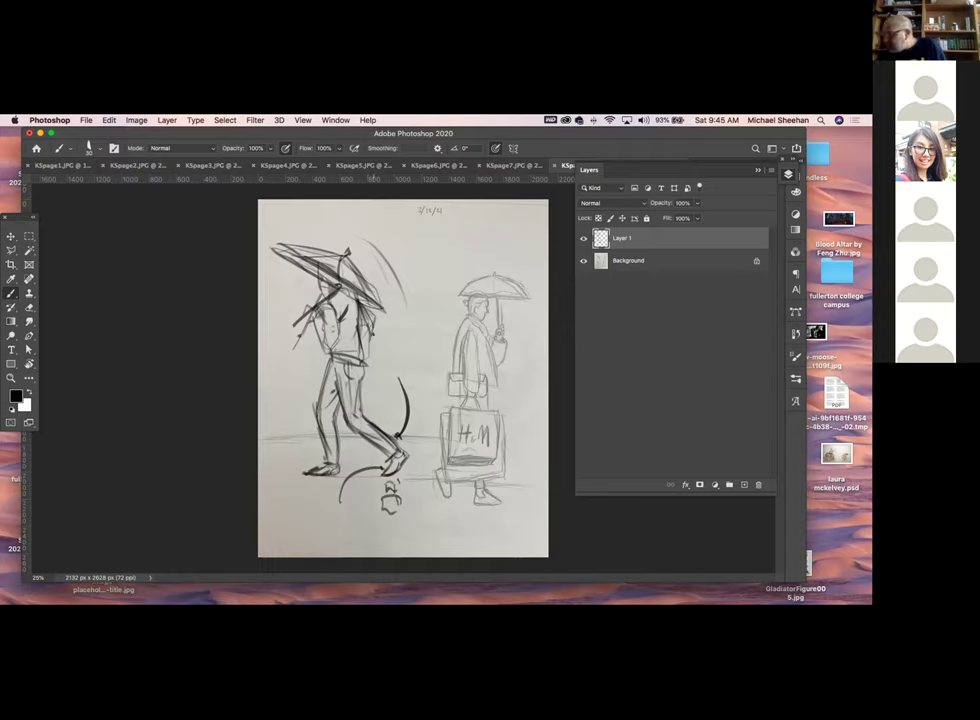
Add short corrective strokes on the walking figure's chest and arm, then a vertical line above the right umbrella
{"action": "mouse_move", "coordinate": [310, 300]}
{"action": "left_mouse_down"}
{"action": "mouse_move", "coordinate": [315, 339]}
{"action": "mouse_move", "coordinate": [331, 302]}
{"action": "left_mouse_up"}
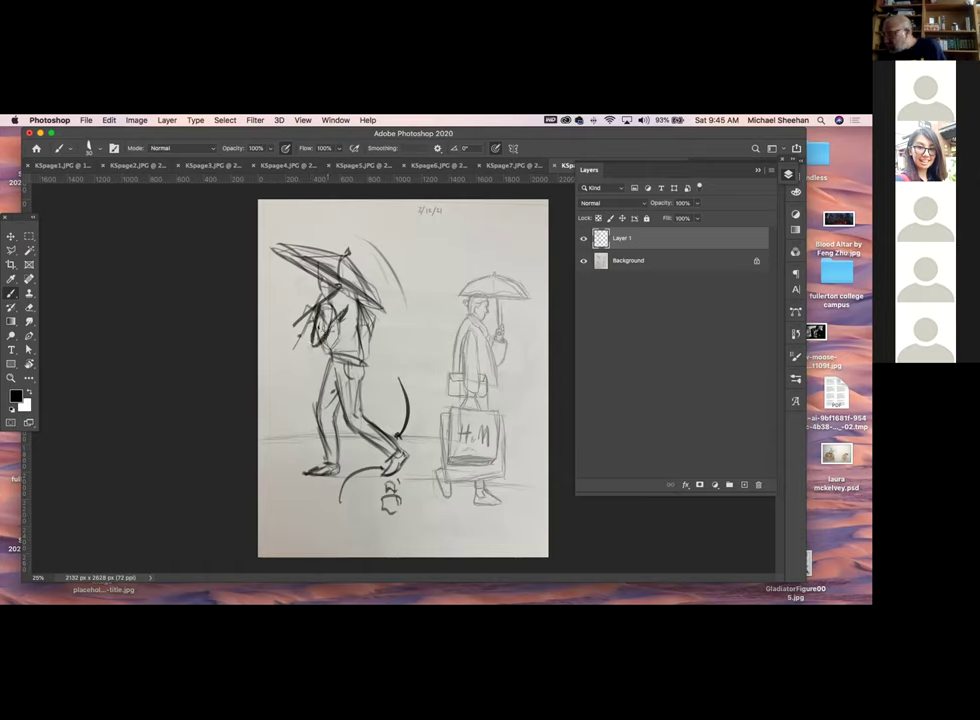
{"action": "mouse_move", "coordinate": [306, 333]}
{"action": "left_mouse_down"}
{"action": "mouse_move", "coordinate": [310, 297]}
{"action": "mouse_move", "coordinate": [324, 333]}
{"action": "mouse_move", "coordinate": [311, 336]}
{"action": "left_mouse_up"}
{"action": "left_click_drag", "start_coordinate": [353, 300], "coordinate": [352, 329]}
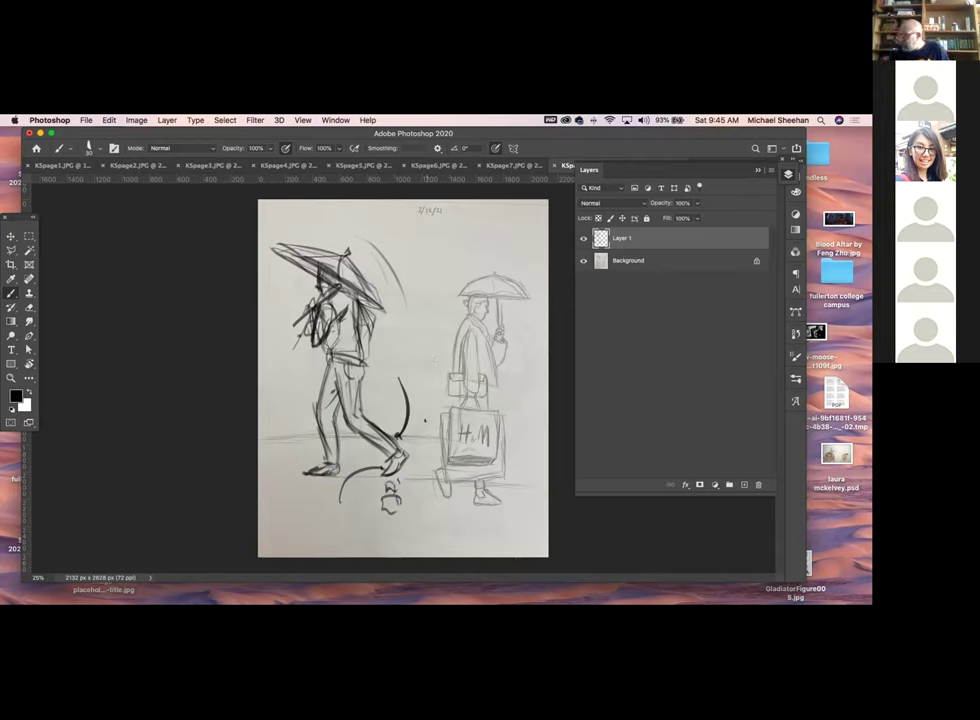
{"action": "left_click_drag", "start_coordinate": [491, 225], "coordinate": [492, 262]}
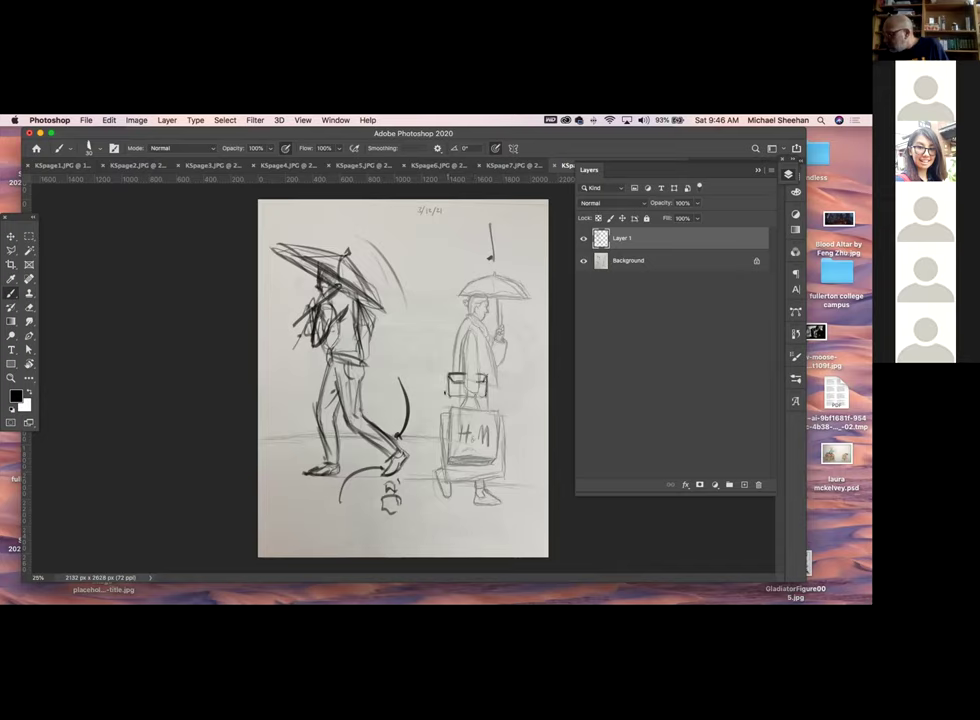
Redraw the standing figure's umbrella canopy edge with dark brush strokes, then zoom in slightly
{"action": "mouse_move", "coordinate": [351, 250]}
{"action": "left_mouse_down"}
{"action": "mouse_move", "coordinate": [363, 252]}
{"action": "mouse_move", "coordinate": [367, 292]}
{"action": "mouse_move", "coordinate": [352, 293]}
{"action": "mouse_move", "coordinate": [363, 308]}
{"action": "left_mouse_up"}
{"action": "left_click_drag", "start_coordinate": [355, 237], "coordinate": [358, 249]}
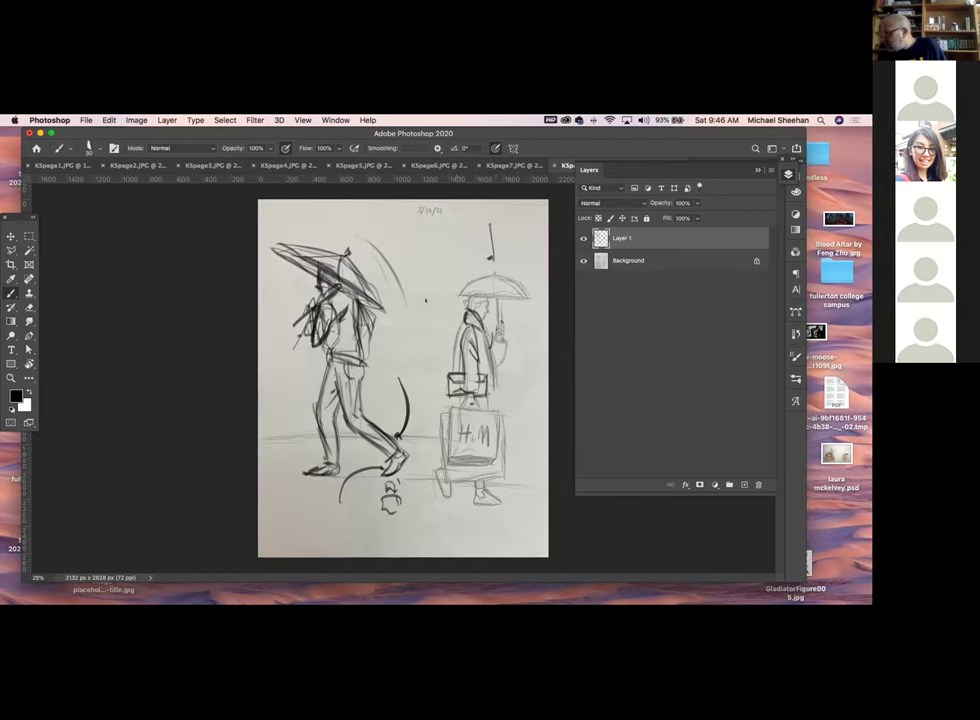
{"action": "left_click_drag", "start_coordinate": [444, 298], "coordinate": [540, 292]}
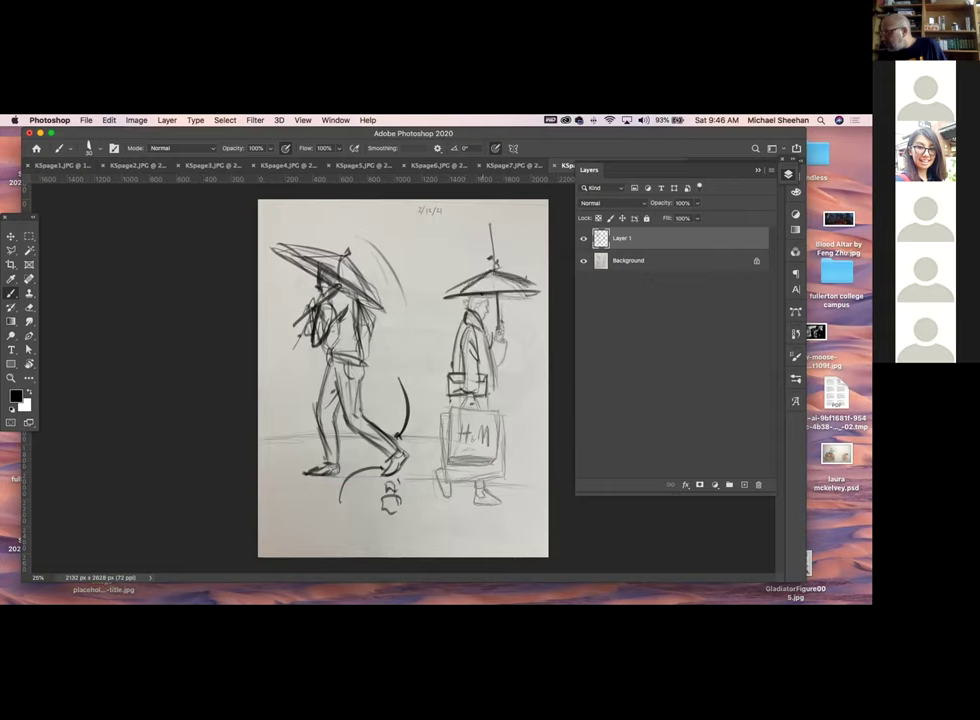
{"action": "key", "text": "z"}
{"action": "mouse_move", "coordinate": [522, 368]}
{"action": "left_mouse_down"}
{"action": "mouse_move", "coordinate": [540, 400]}
{"action": "mouse_move", "coordinate": [288, 368]}
{"action": "left_mouse_up"}
{"action": "key", "text": "b"}
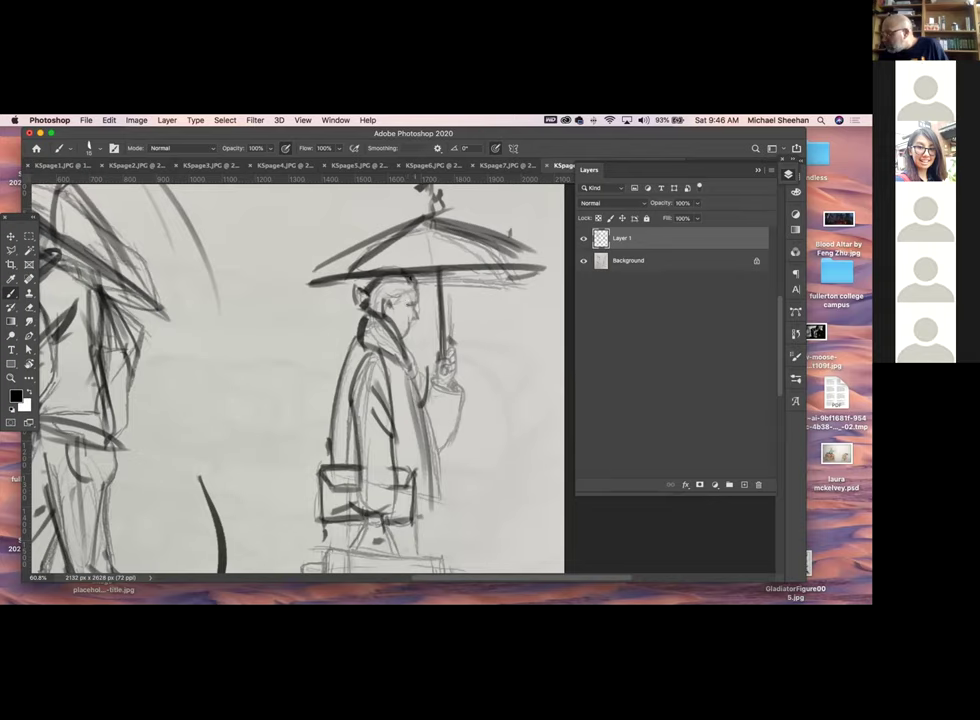
Redraw the head top, darken the hand on the umbrella handle and draw a stroke down from it
{"action": "mouse_move", "coordinate": [403, 296]}
{"action": "left_mouse_down"}
{"action": "mouse_move", "coordinate": [374, 283]}
{"action": "mouse_move", "coordinate": [392, 284]}
{"action": "left_mouse_up"}
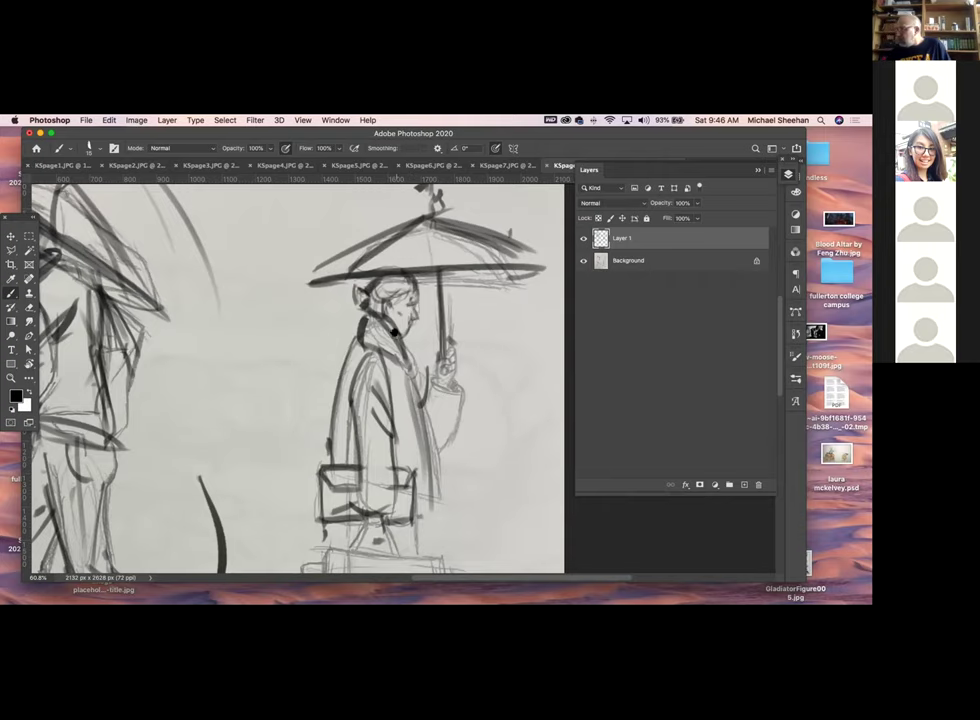
{"action": "left_click_drag", "start_coordinate": [459, 407], "coordinate": [484, 357]}
{"action": "key", "text": "super+r"}
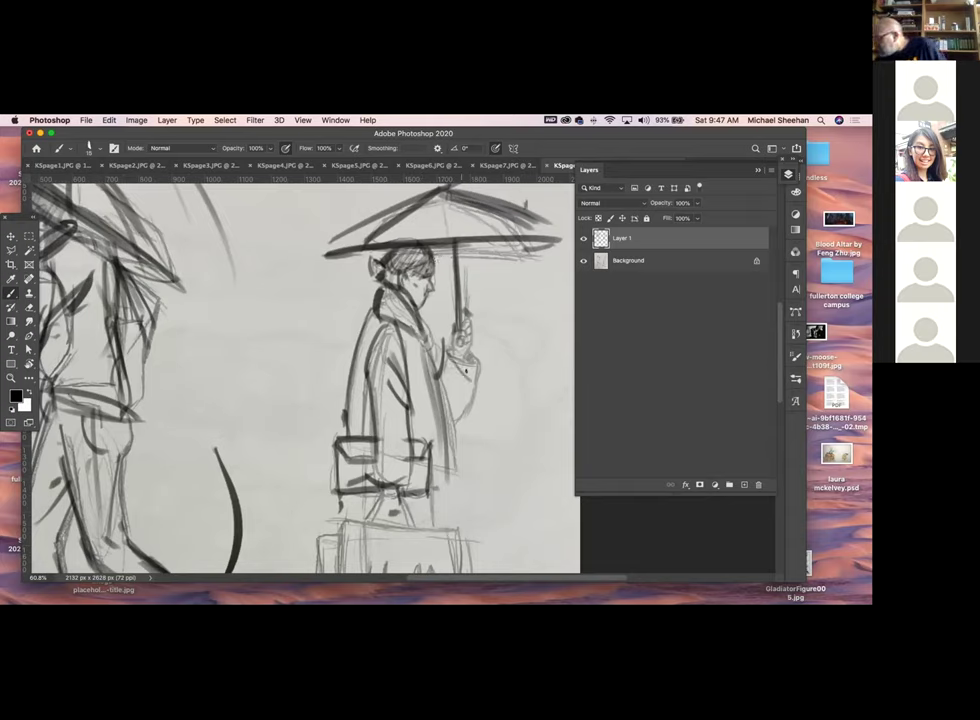
{"action": "left_click_drag", "start_coordinate": [470, 366], "coordinate": [475, 410]}
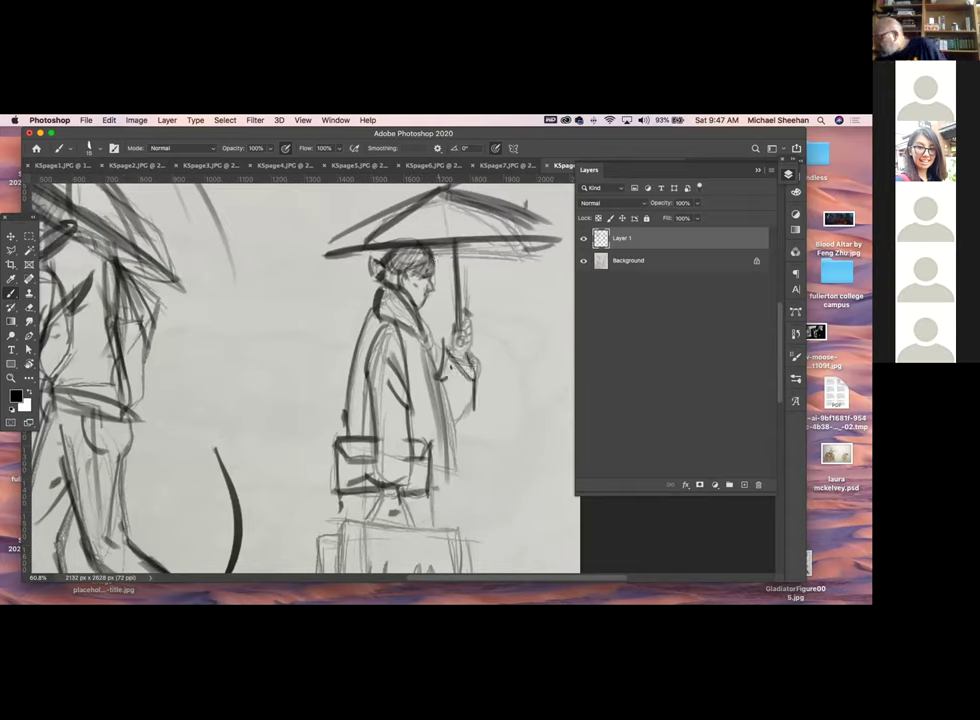
{"action": "left_click_drag", "start_coordinate": [442, 337], "coordinate": [463, 365]}
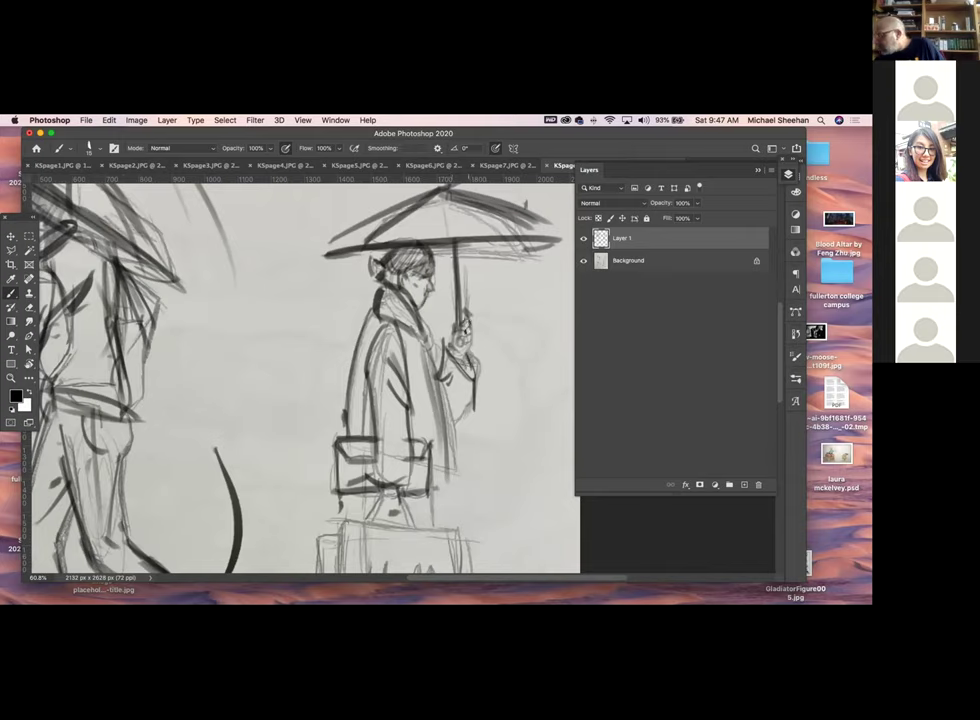
{"action": "left_click_drag", "start_coordinate": [462, 326], "coordinate": [460, 321]}
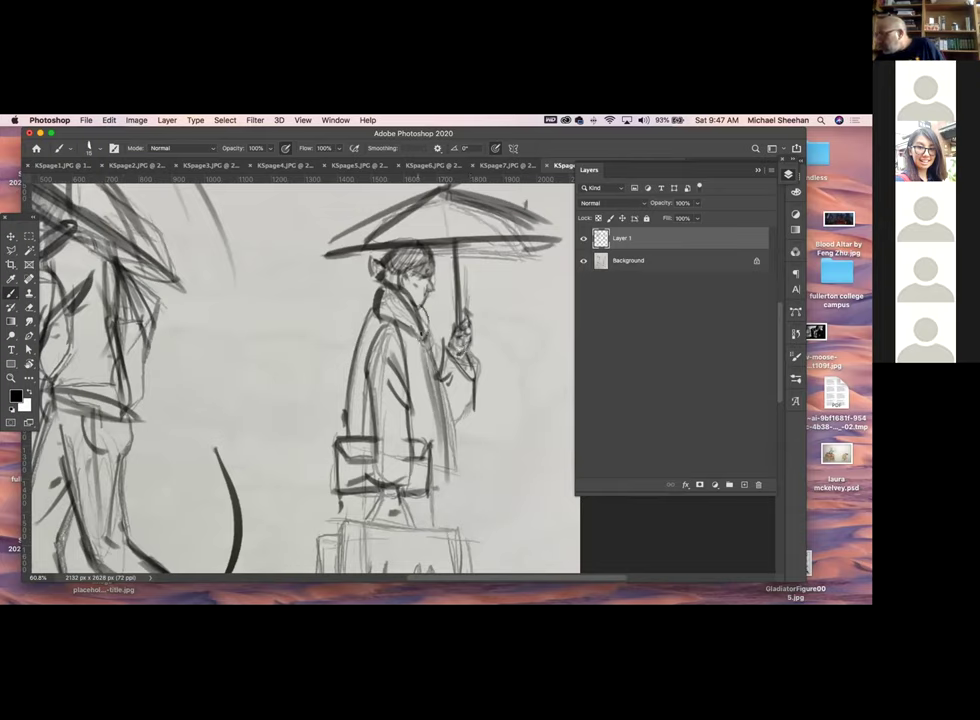
{"action": "mouse_move", "coordinate": [501, 466]}
{"action": "left_mouse_down"}
{"action": "mouse_move", "coordinate": [503, 428]}
{"action": "mouse_move", "coordinate": [492, 423]}
{"action": "left_mouse_up"}
{"action": "key", "text": "super+r"}
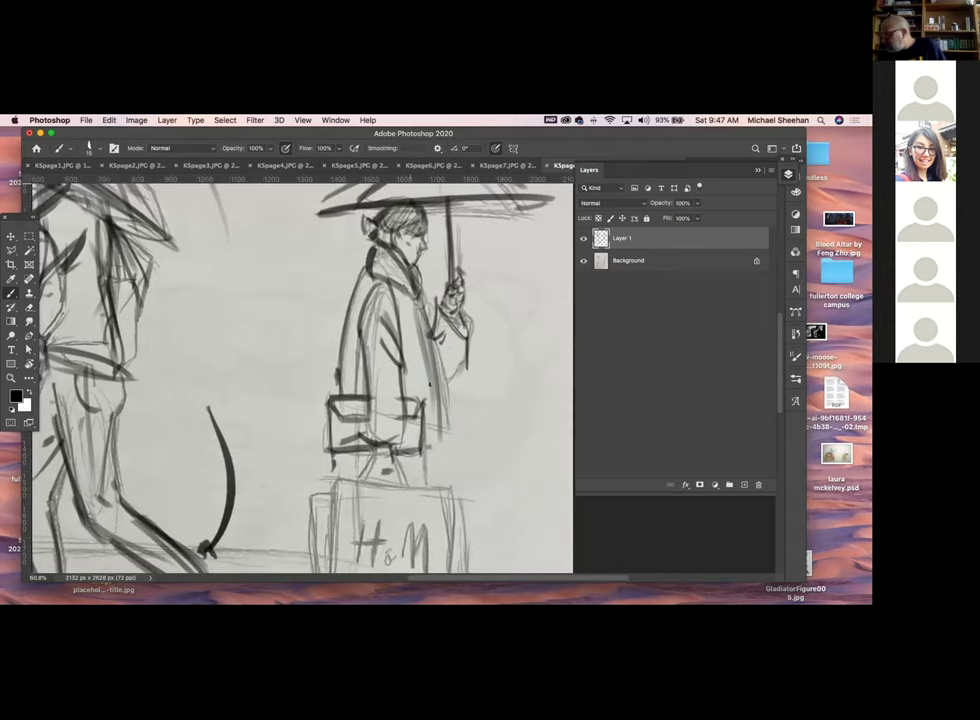
Zoom out, add a line along the H&M woman's back leg, then bring up KSpage7
{"action": "scroll", "coordinate": [464, 372], "scroll_direction": "down", "scroll_amount": 3}
{"action": "scroll", "coordinate": [464, 372], "scroll_direction": "left", "scroll_amount": 3}
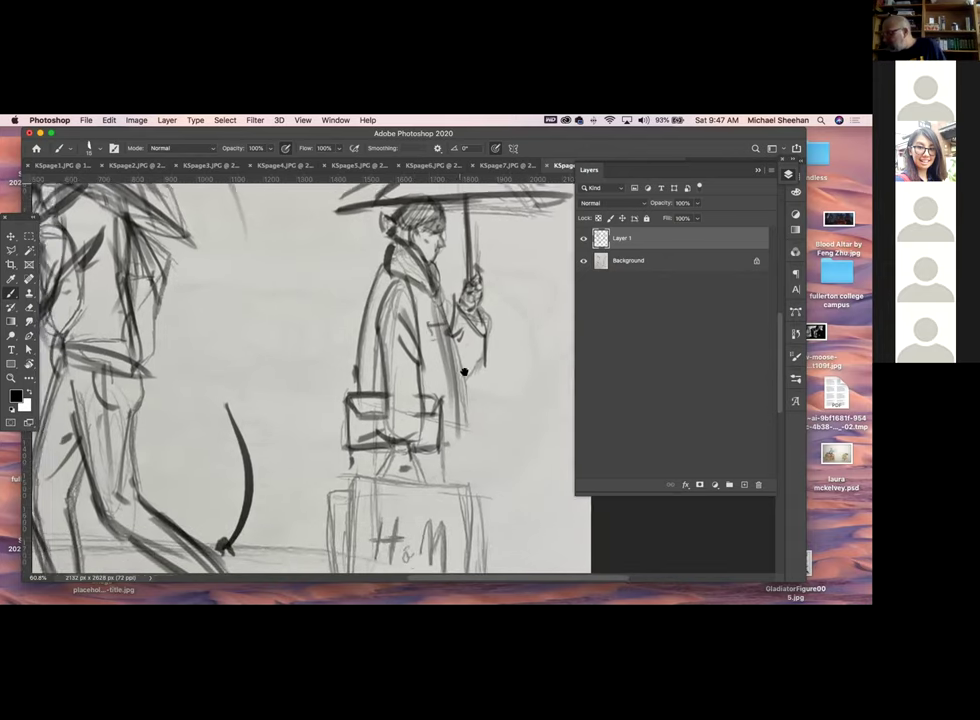
{"action": "scroll", "coordinate": [479, 383], "scroll_direction": "down", "scroll_amount": 5}
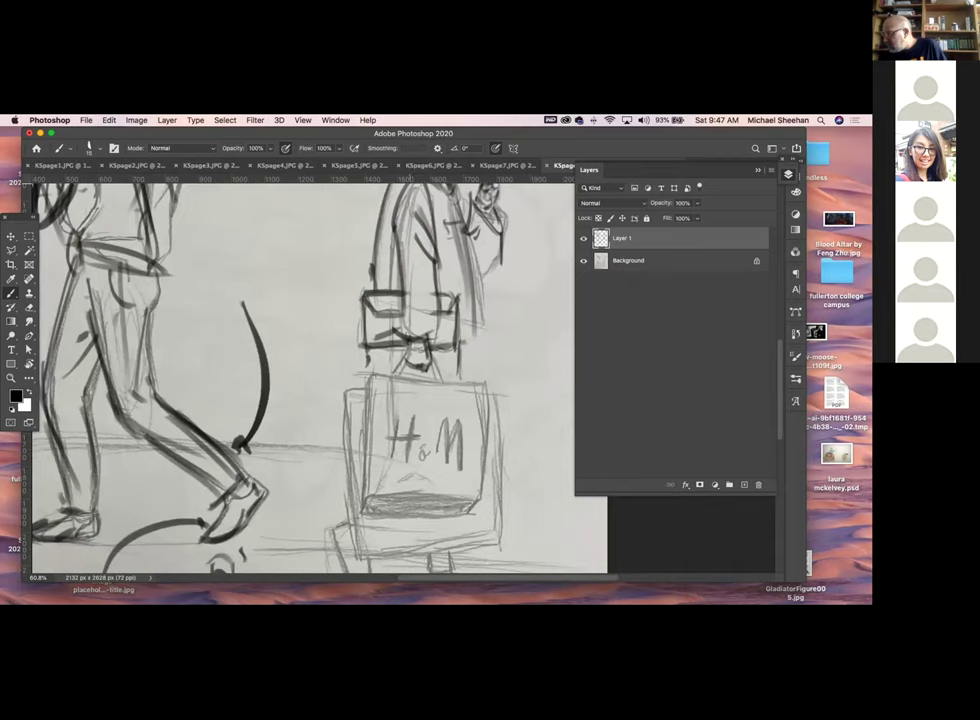
{"action": "scroll", "coordinate": [530, 396], "scroll_direction": "down", "scroll_amount": 4}
{"action": "key", "text": "super+minus"}
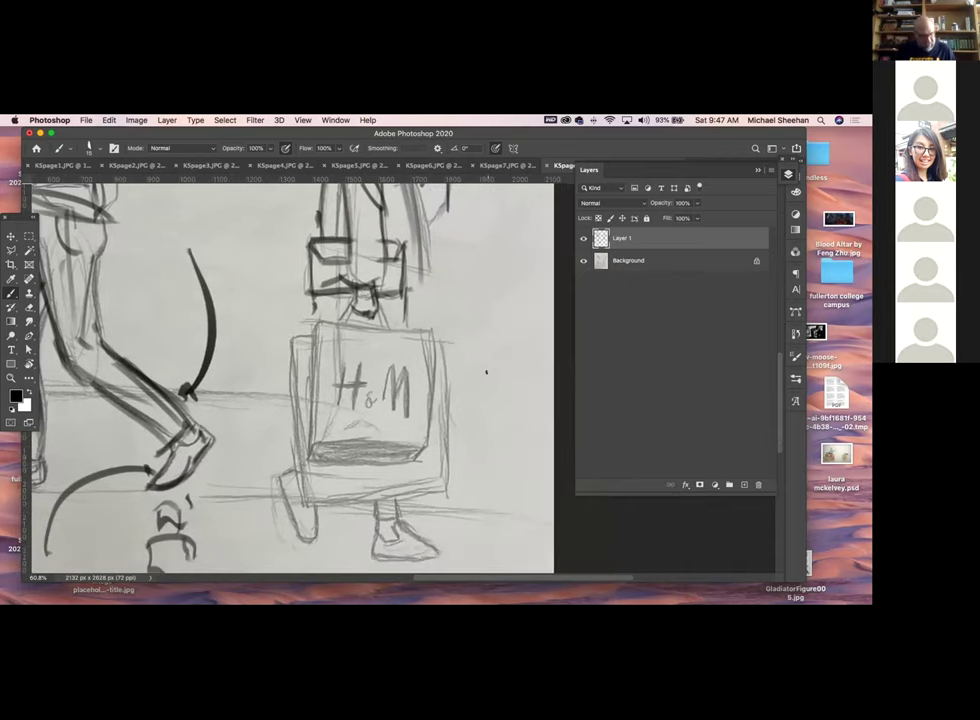
{"action": "key", "text": "super+r"}
{"action": "key", "text": "super+minus"}
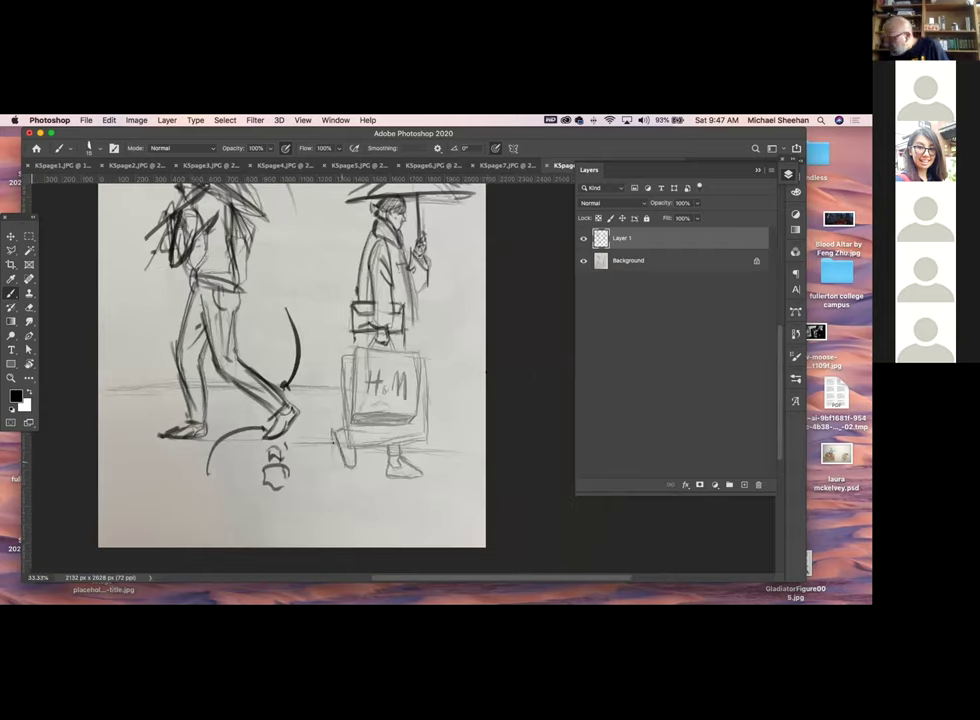
{"action": "left_click_drag", "start_coordinate": [350, 443], "coordinate": [355, 467]}
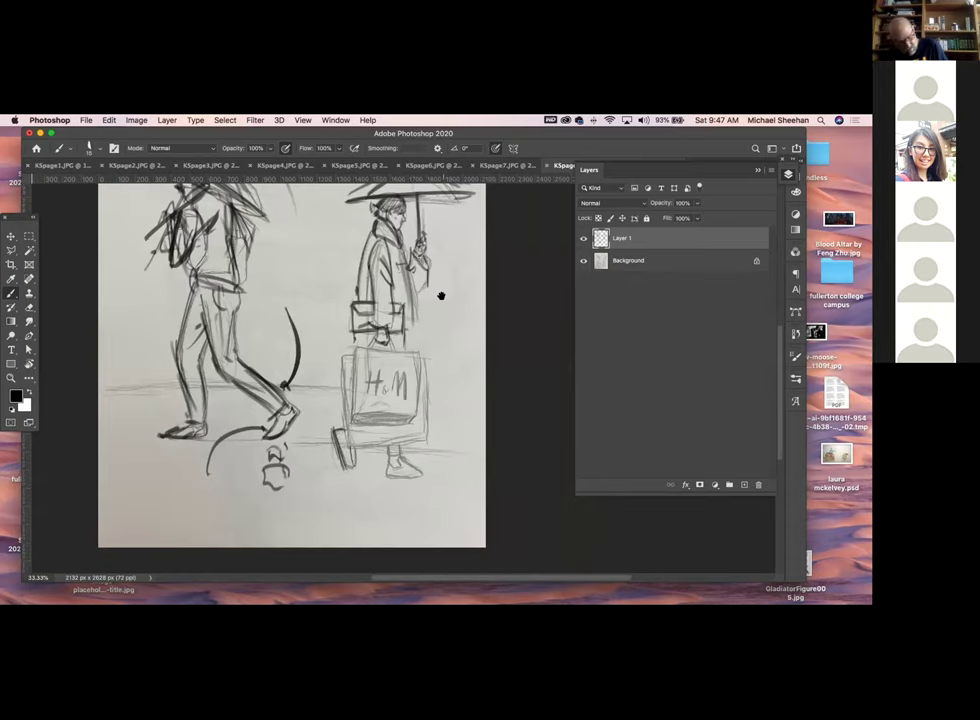
{"action": "scroll", "coordinate": [440, 293], "scroll_direction": "up", "scroll_amount": 5}
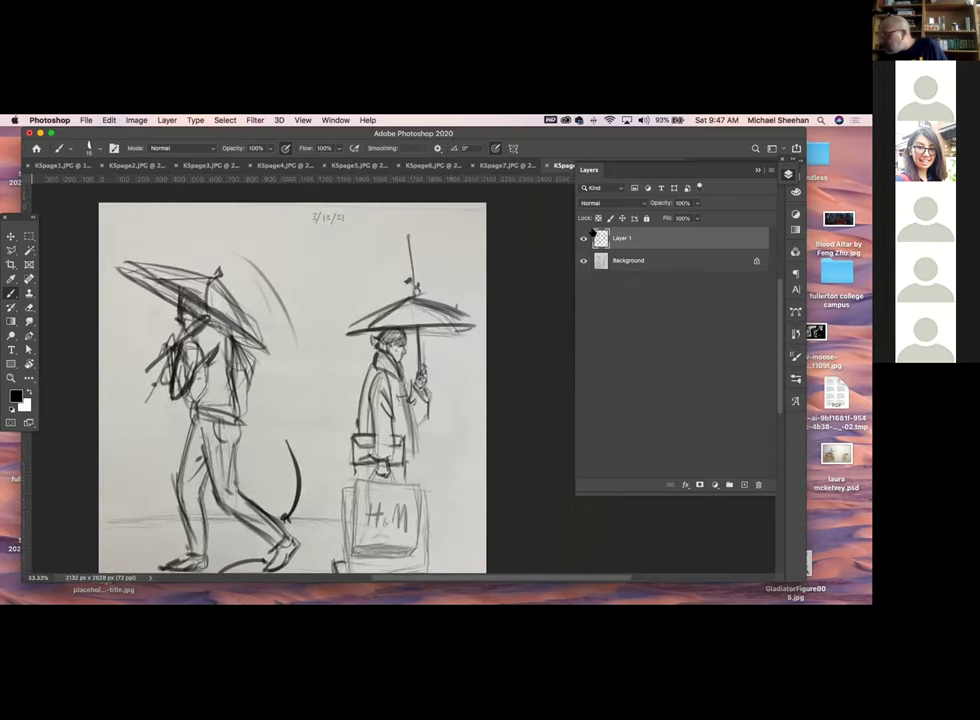
{"action": "left_click", "coordinate": [509, 166]}
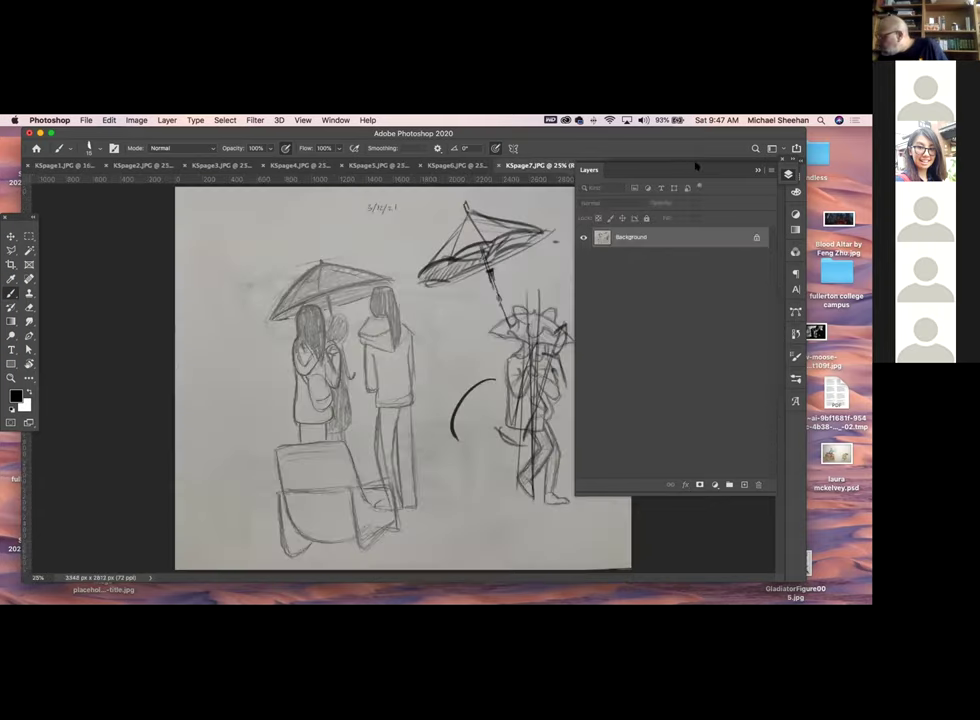
Collapse the Layers panel, cancel closing KSpage7, and return to the KSpage8 sketch
{"action": "left_click", "coordinate": [789, 174]}
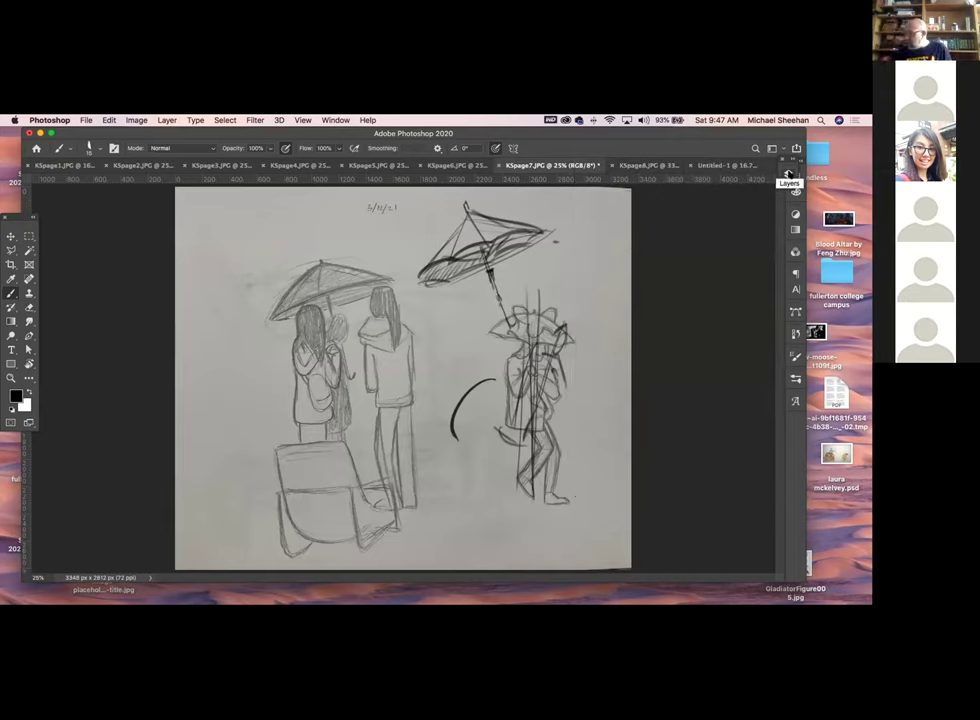
{"action": "key", "text": "super+w"}
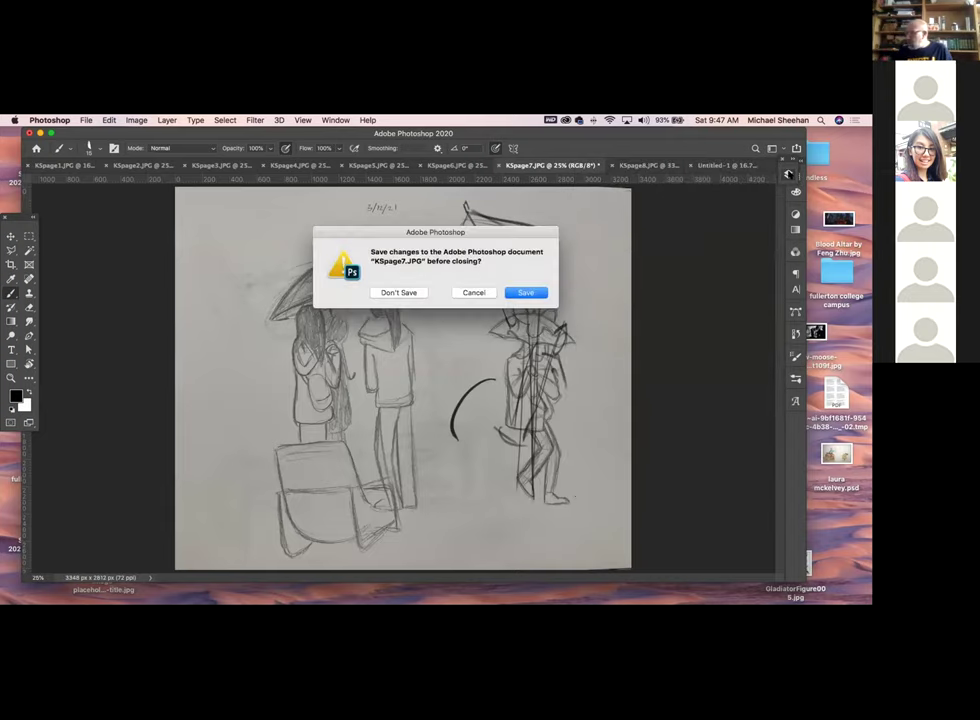
{"action": "left_click", "coordinate": [474, 292]}
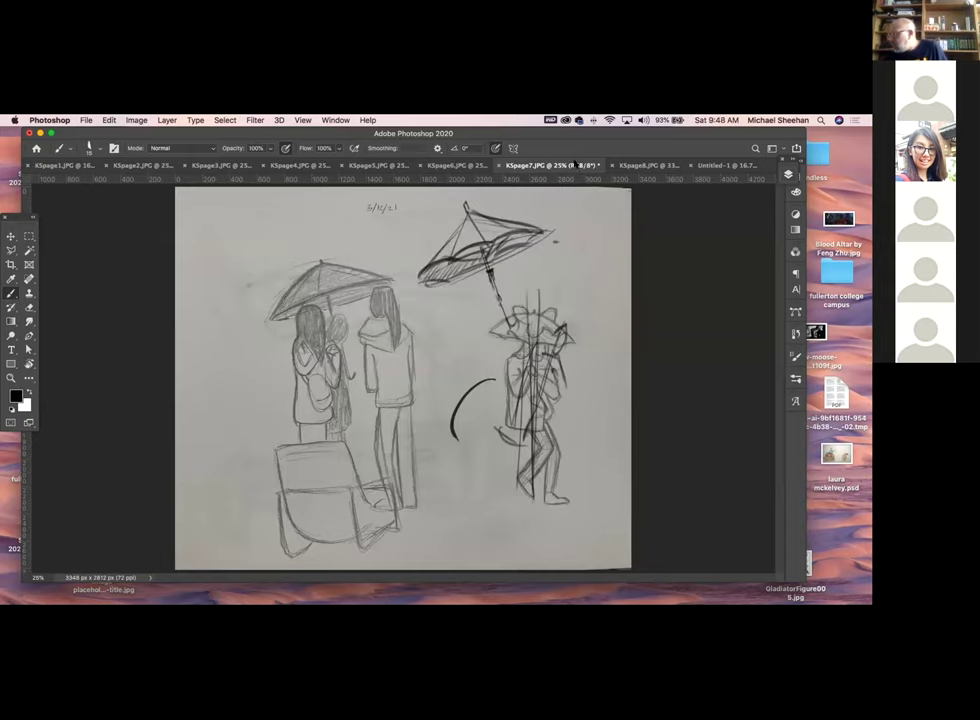
{"action": "left_click", "coordinate": [641, 166]}
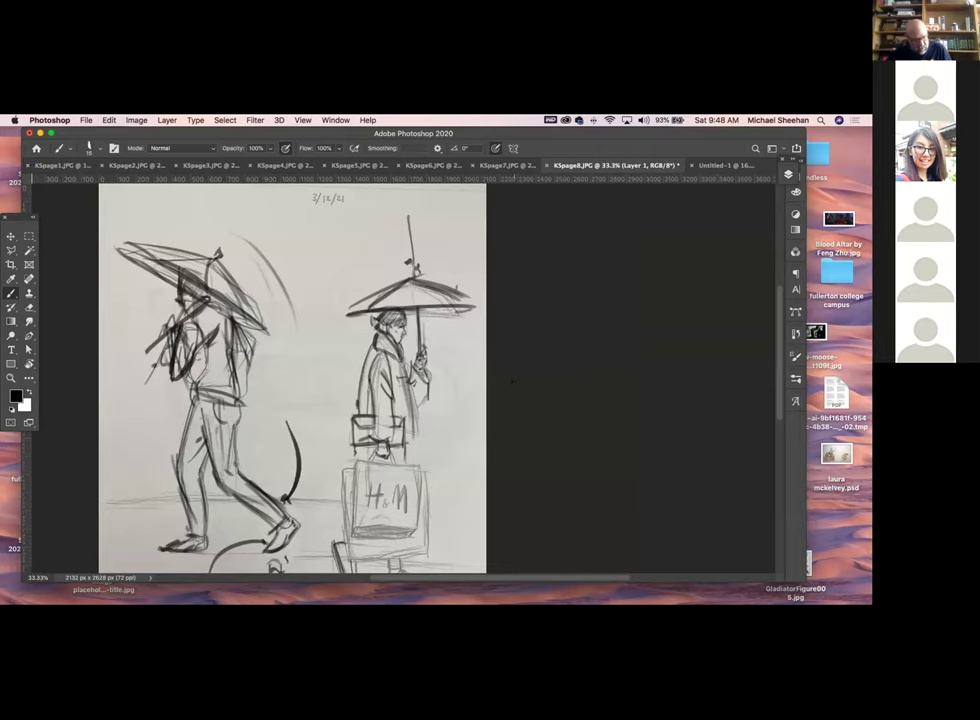
Crop outward to widen the KSpage8 canvas to 2457 px with a blank white strip on the right
{"action": "key", "text": "c"}
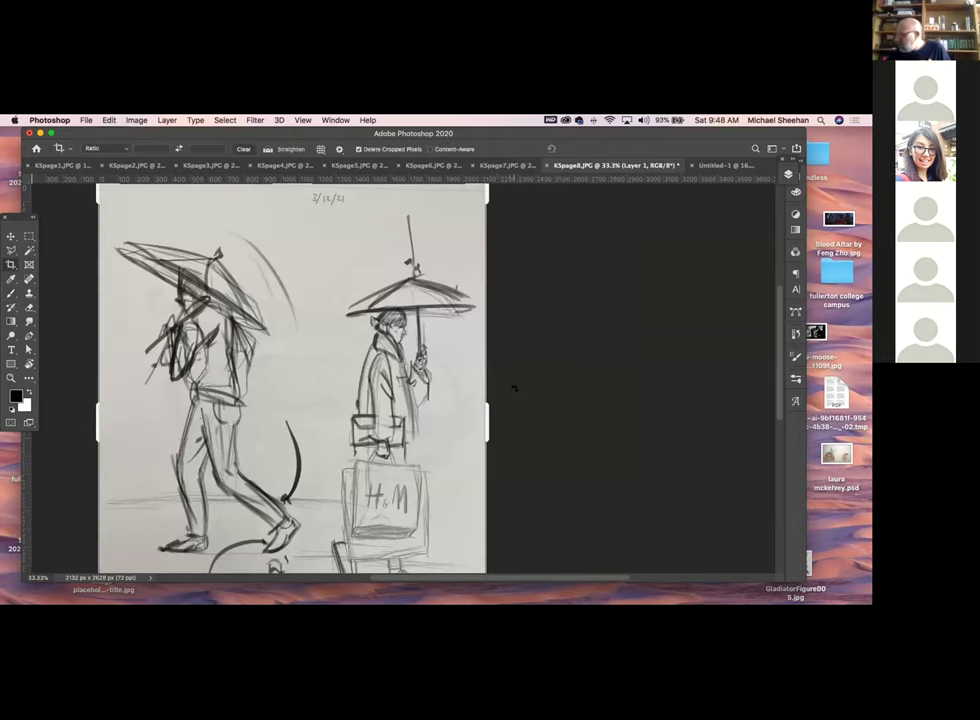
{"action": "left_click_drag", "start_coordinate": [486, 418], "coordinate": [610, 424]}
{"action": "key", "text": "Return"}
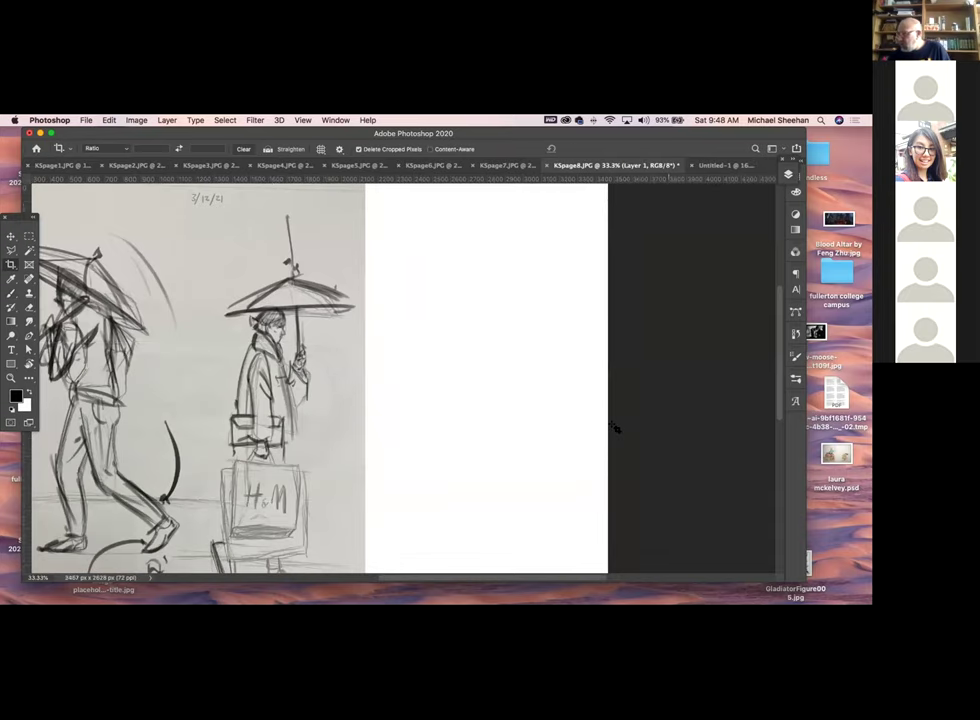
{"action": "left_click", "coordinate": [12, 284]}
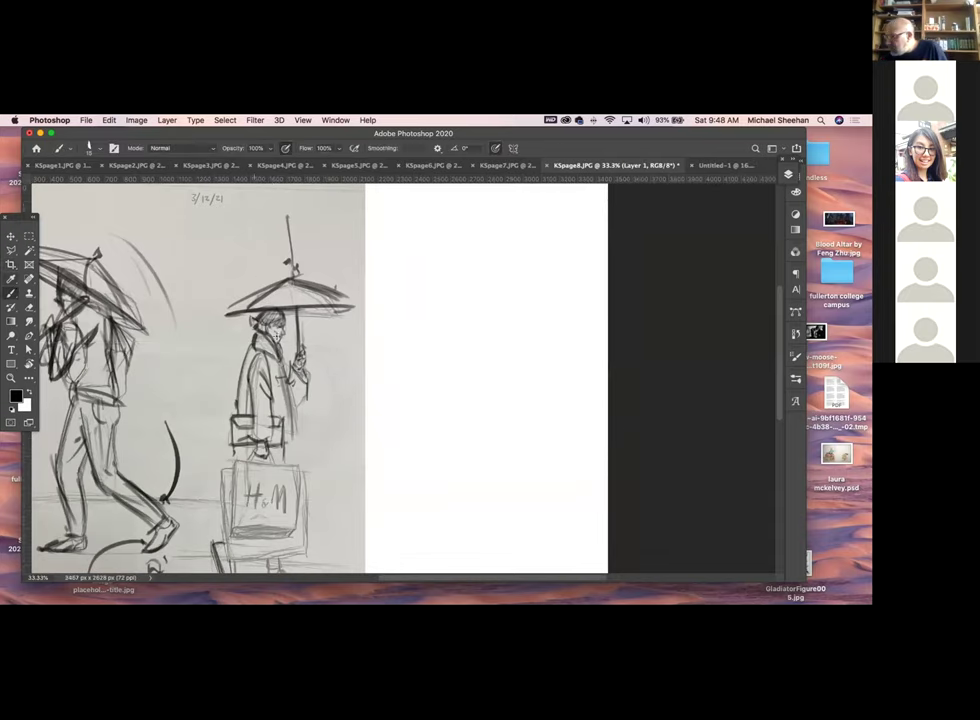
Rough in a standing figure's head, shoulder line, coat contours and feet in the blank strip
{"action": "mouse_move", "coordinate": [472, 303]}
{"action": "left_mouse_down"}
{"action": "mouse_move", "coordinate": [472, 337]}
{"action": "mouse_move", "coordinate": [499, 307]}
{"action": "mouse_move", "coordinate": [490, 357]}
{"action": "mouse_move", "coordinate": [468, 352]}
{"action": "mouse_move", "coordinate": [500, 337]}
{"action": "mouse_move", "coordinate": [514, 405]}
{"action": "left_mouse_up"}
{"action": "mouse_move", "coordinate": [466, 437]}
{"action": "left_mouse_down"}
{"action": "mouse_move", "coordinate": [465, 352]}
{"action": "mouse_move", "coordinate": [470, 448]}
{"action": "mouse_move", "coordinate": [490, 460]}
{"action": "left_mouse_up"}
{"action": "left_click_drag", "start_coordinate": [511, 401], "coordinate": [515, 437]}
{"action": "left_click_drag", "start_coordinate": [460, 340], "coordinate": [455, 442]}
{"action": "left_click_drag", "start_coordinate": [458, 382], "coordinate": [456, 425]}
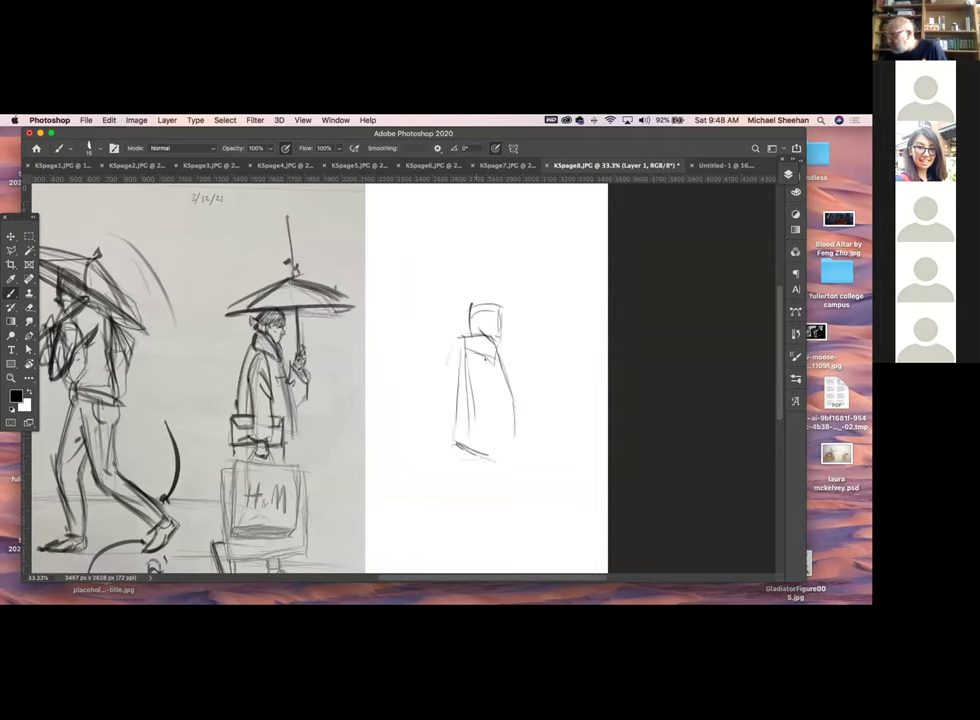
{"action": "left_click_drag", "start_coordinate": [488, 342], "coordinate": [497, 368]}
{"action": "left_click", "coordinate": [490, 395]}
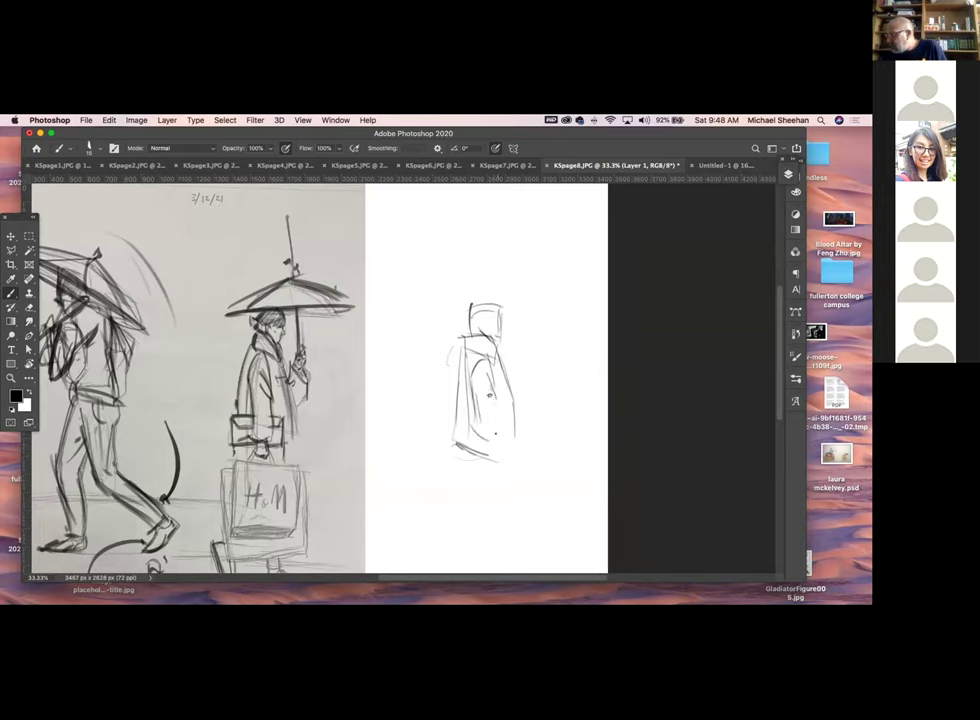
Darken the figure's head and redraw the coat's left and right edges and hem
{"action": "mouse_move", "coordinate": [479, 310]}
{"action": "left_mouse_down"}
{"action": "mouse_move", "coordinate": [487, 334]}
{"action": "mouse_move", "coordinate": [468, 316]}
{"action": "mouse_move", "coordinate": [470, 324]}
{"action": "mouse_move", "coordinate": [505, 305]}
{"action": "mouse_move", "coordinate": [502, 323]}
{"action": "left_mouse_up"}
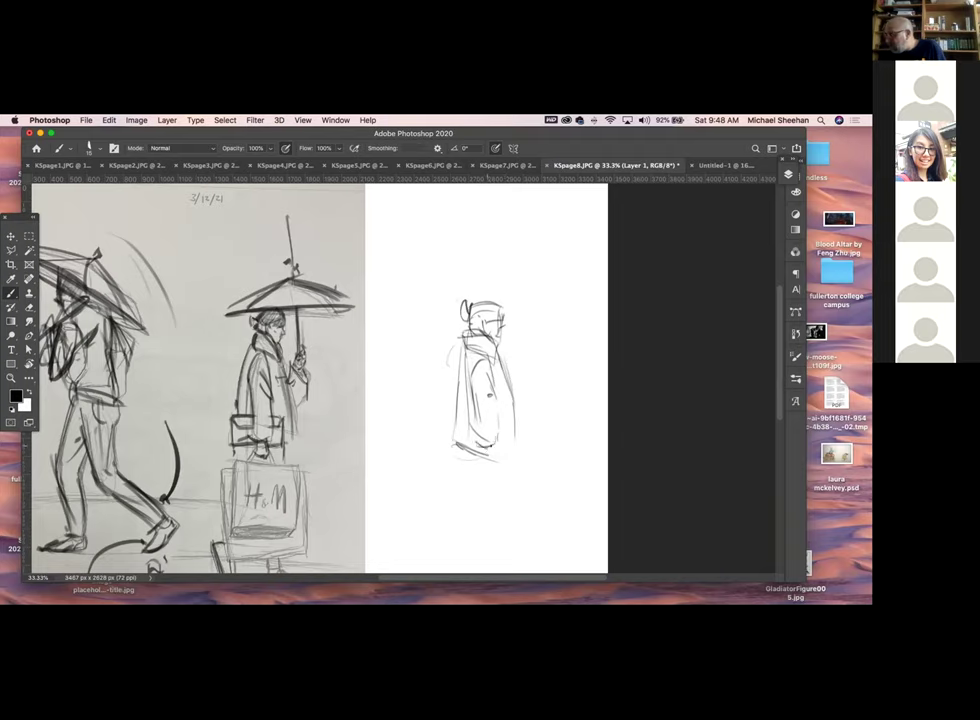
{"action": "left_click_drag", "start_coordinate": [477, 446], "coordinate": [490, 458]}
{"action": "left_click_drag", "start_coordinate": [456, 352], "coordinate": [449, 450]}
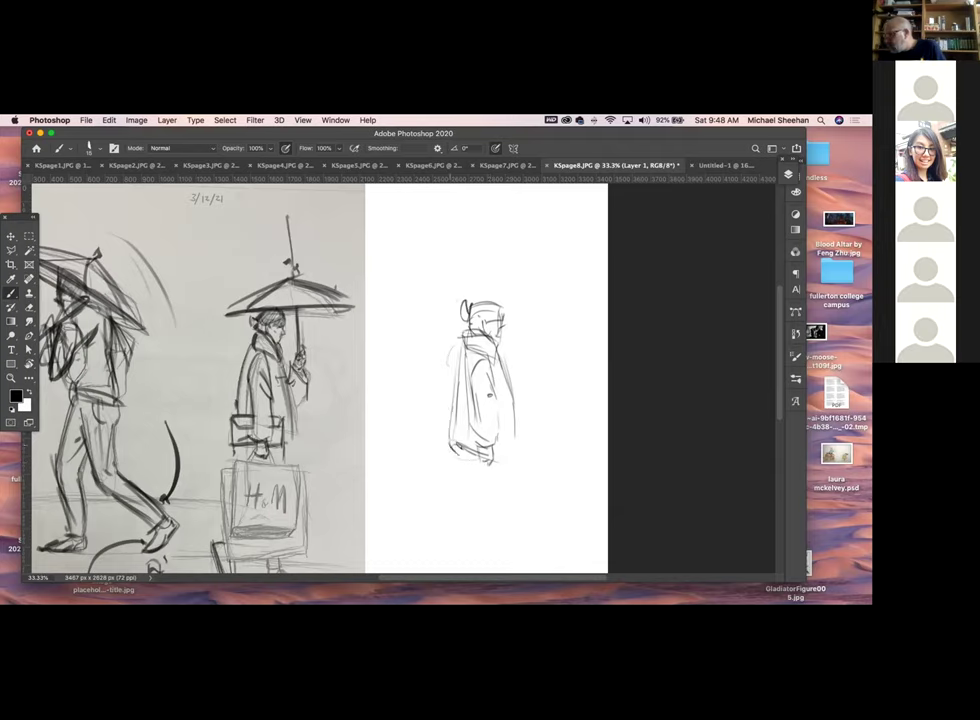
{"action": "left_click_drag", "start_coordinate": [510, 380], "coordinate": [515, 440]}
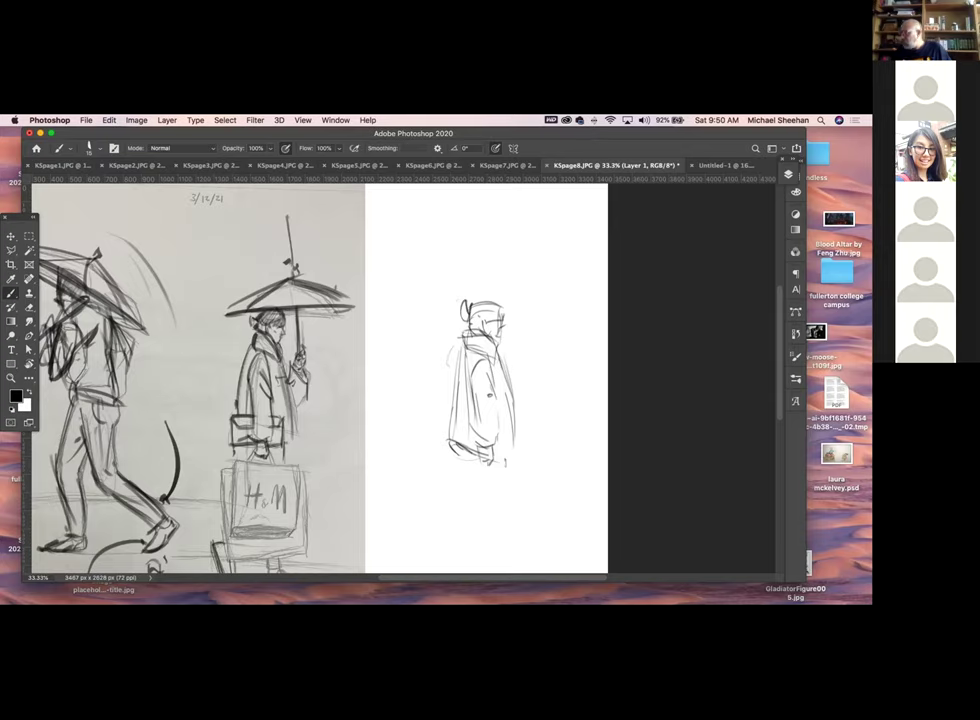
Close KSpage8, KSpage7, KSpage5 and KSpage6 without saving their changes
{"action": "key", "text": "super+w"}
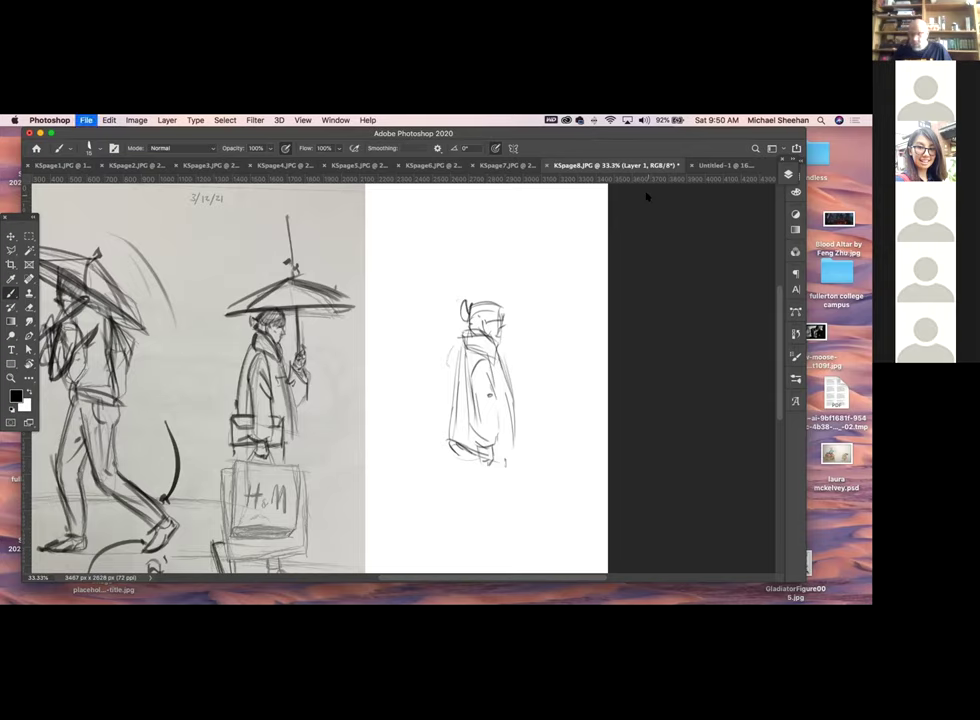
{"action": "left_click", "coordinate": [399, 292]}
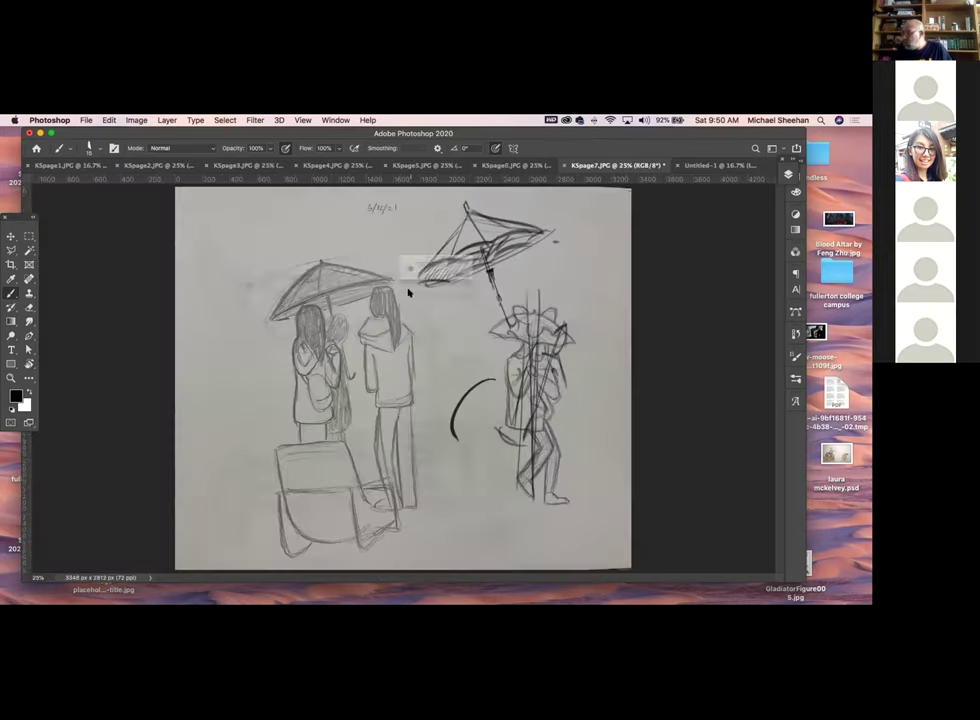
{"action": "key", "text": "super+w"}
{"action": "left_click", "coordinate": [408, 293]}
{"action": "key", "text": "super+w"}
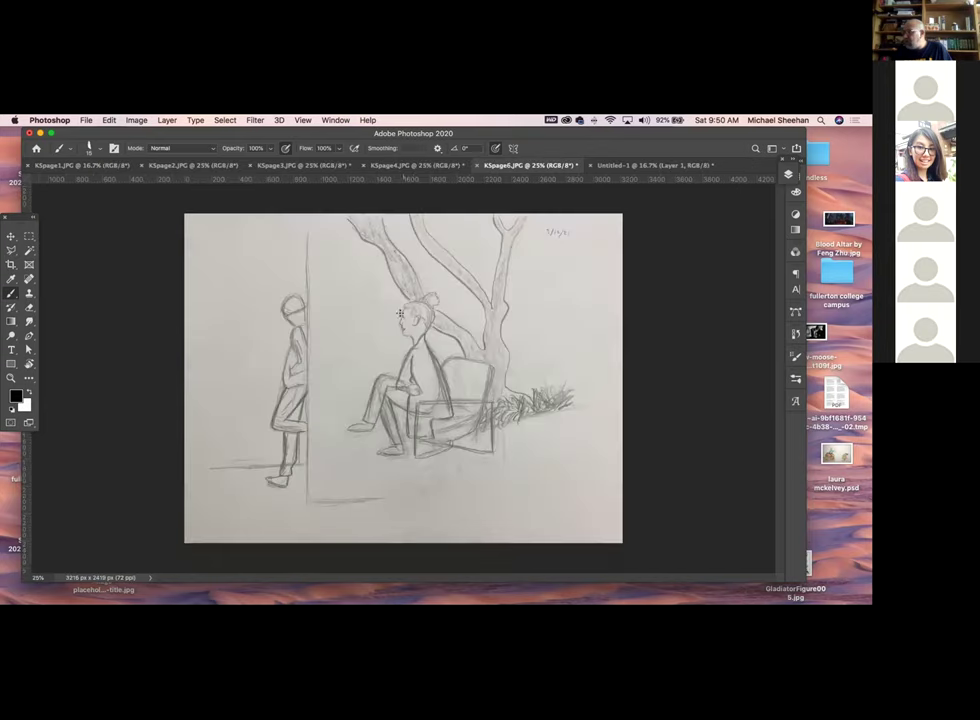
{"action": "key", "text": "super+w"}
{"action": "left_click", "coordinate": [397, 292]}
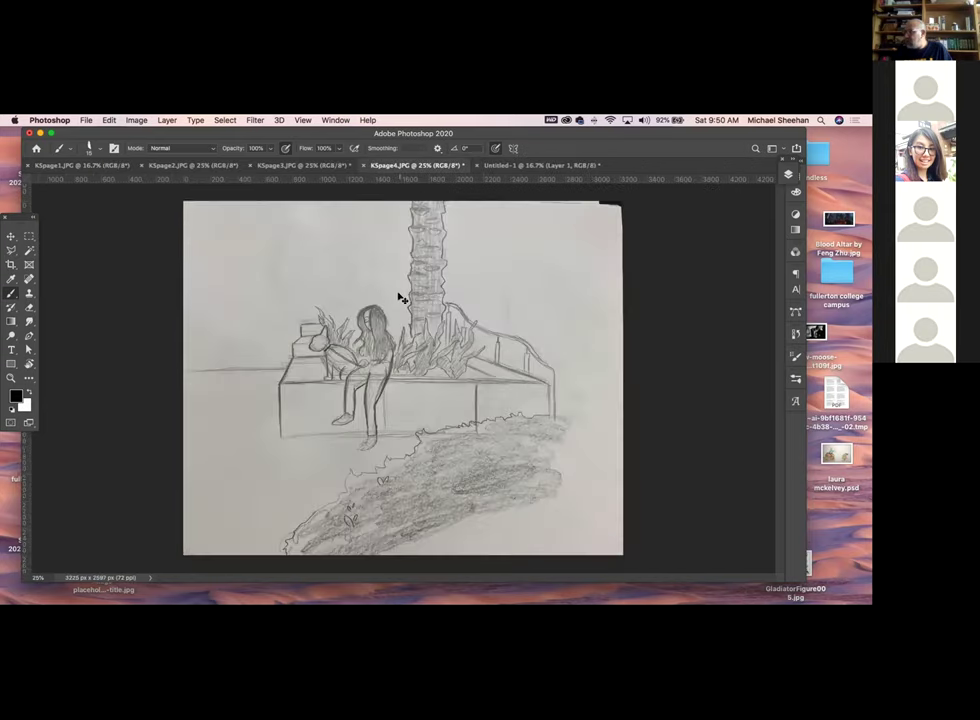
Close KSpage4 and KSpage3 without saving, then close the last two sketch pages
{"action": "key", "text": "super+w"}
{"action": "left_click", "coordinate": [400, 293]}
{"action": "key", "text": "super+w"}
{"action": "left_click", "coordinate": [405, 292]}
{"action": "key", "text": "super+w"}
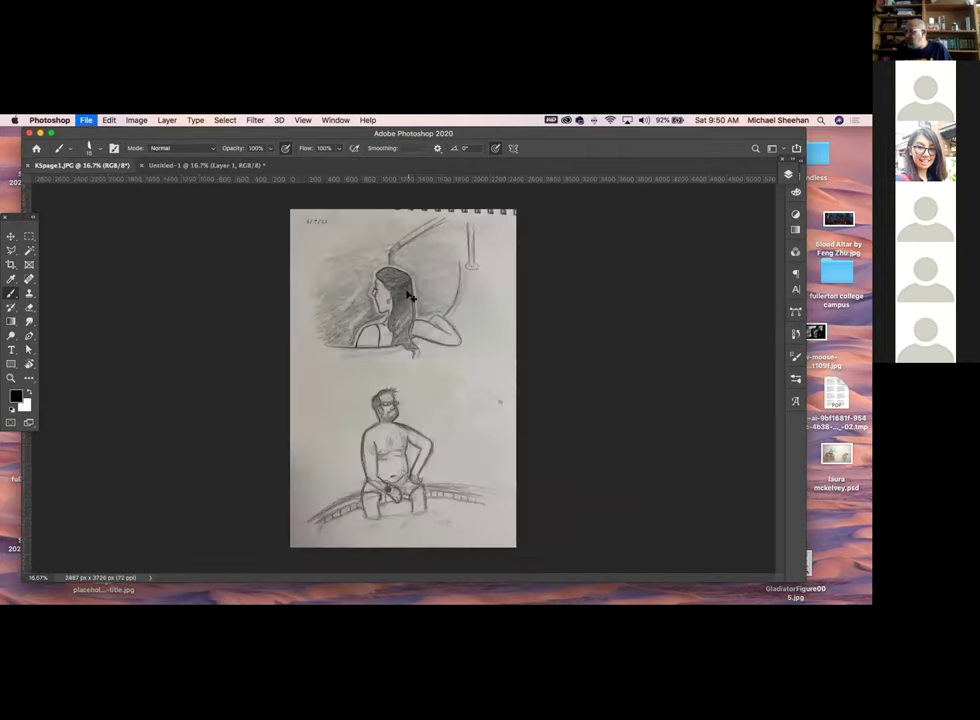
{"action": "key", "text": "super+w"}
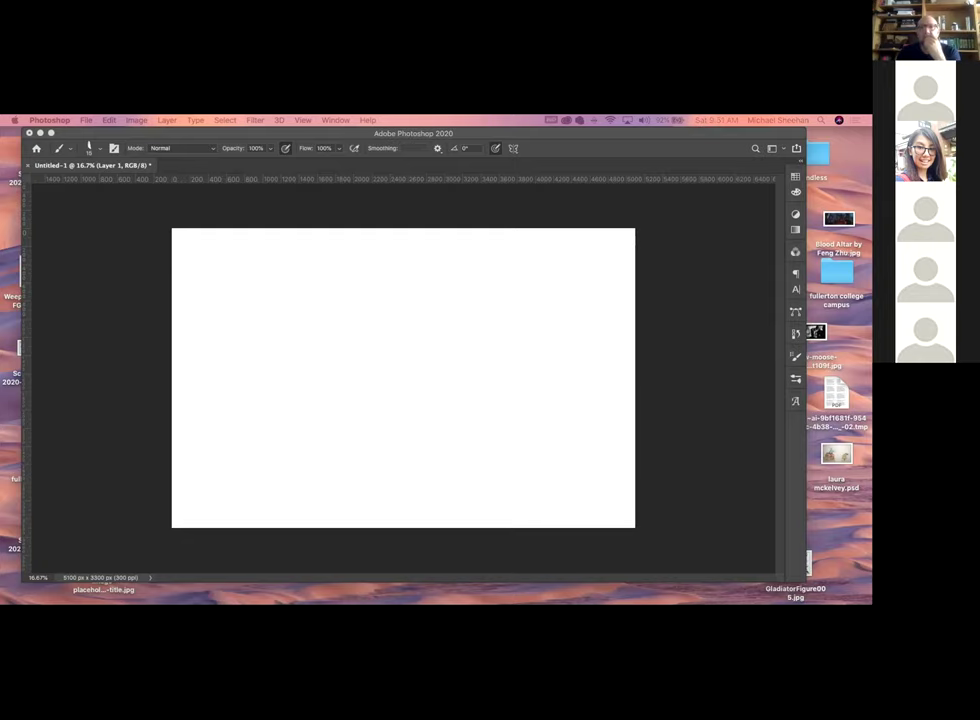
Switch to Chrome and open the Look Inside preview of 'How To Draw' from its cover image
{"action": "key", "text": "super+Tab"}
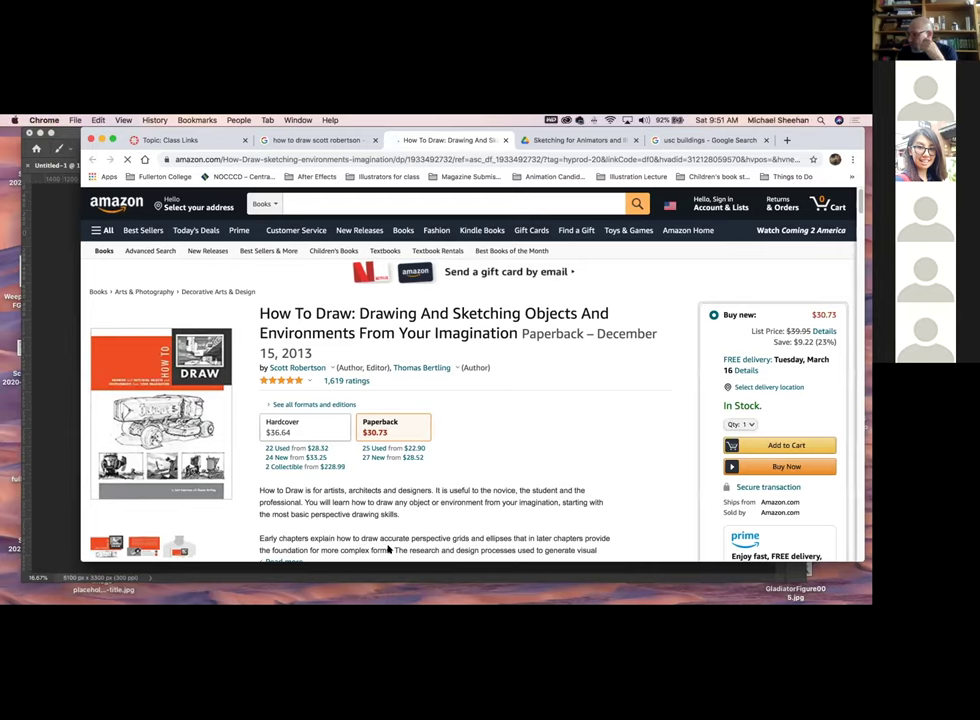
{"action": "left_click", "coordinate": [186, 394]}
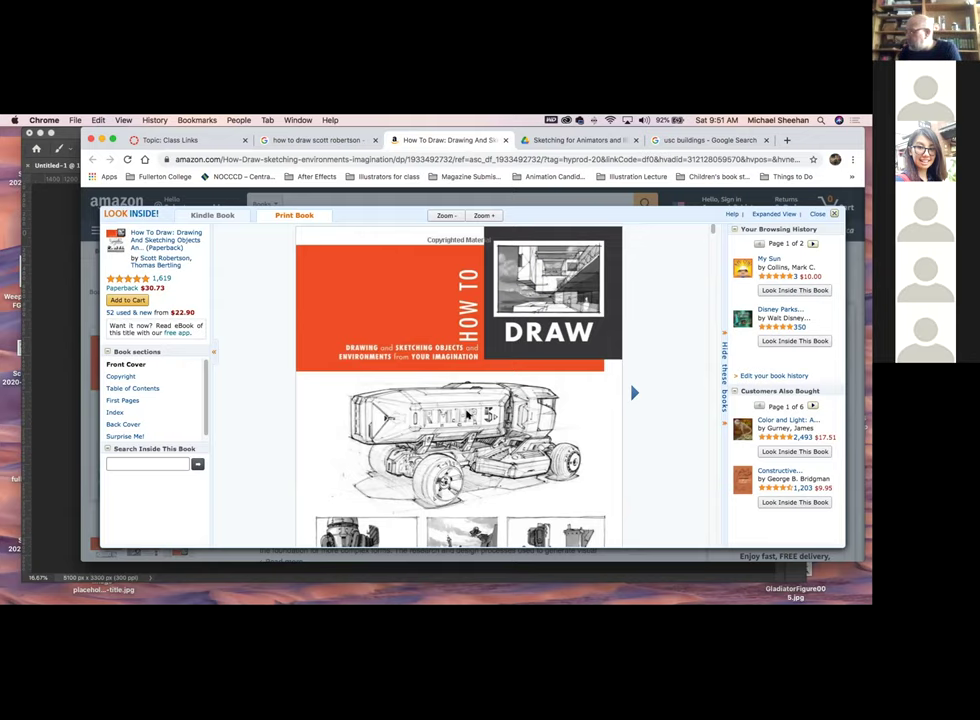
Scroll through the preview's car sketches and table of contents, then drag Chrome aside to reveal Photoshop
{"action": "scroll", "coordinate": [466, 416], "scroll_direction": "down", "scroll_amount": 5}
{"action": "scroll", "coordinate": [468, 418], "scroll_direction": "down", "scroll_amount": 2}
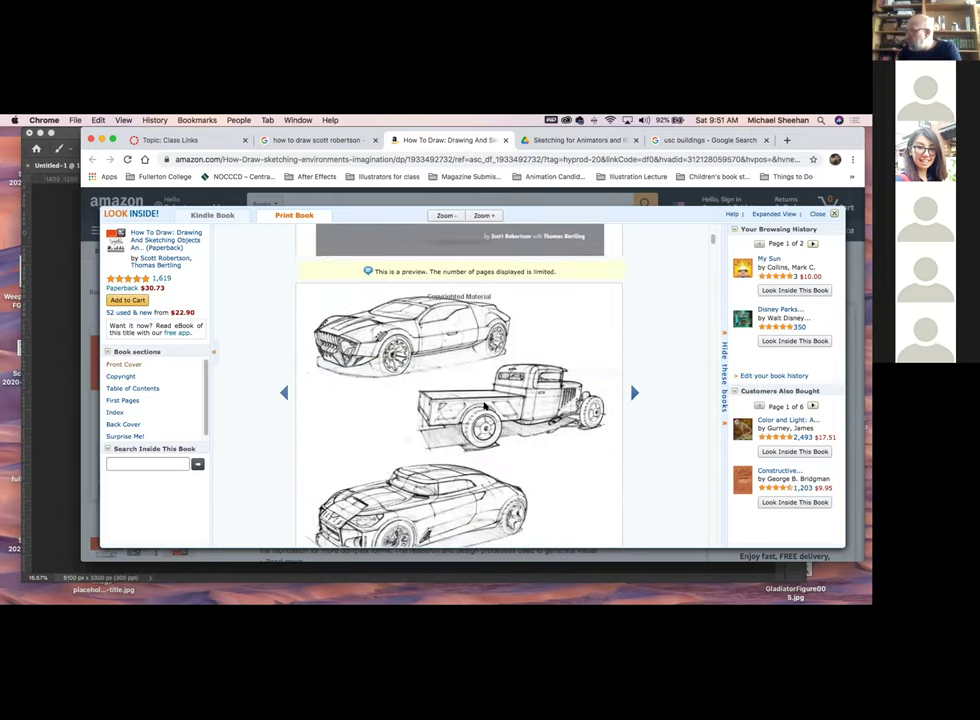
{"action": "scroll", "coordinate": [477, 443], "scroll_direction": "down", "scroll_amount": 10}
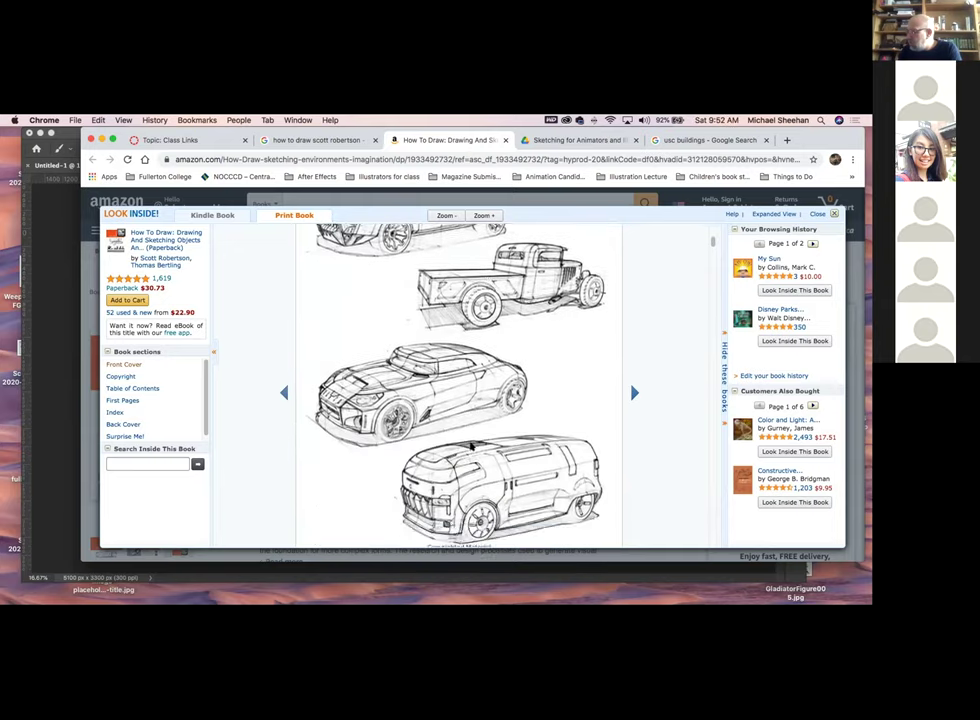
{"action": "scroll", "coordinate": [470, 445], "scroll_direction": "down", "scroll_amount": 12}
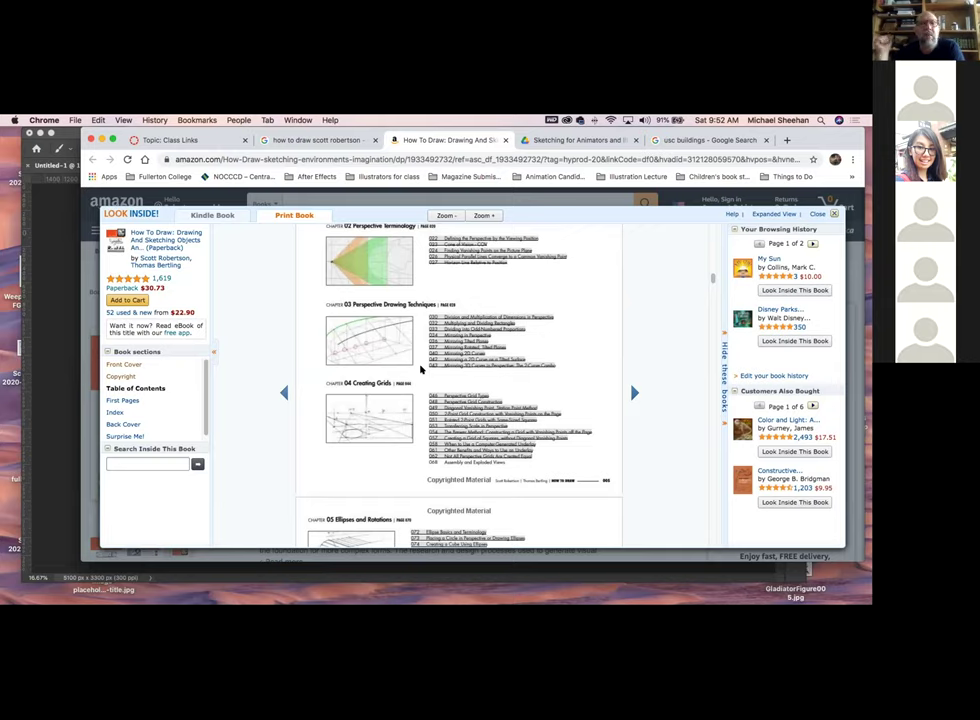
{"action": "scroll", "coordinate": [421, 370], "scroll_direction": "down", "scroll_amount": 10}
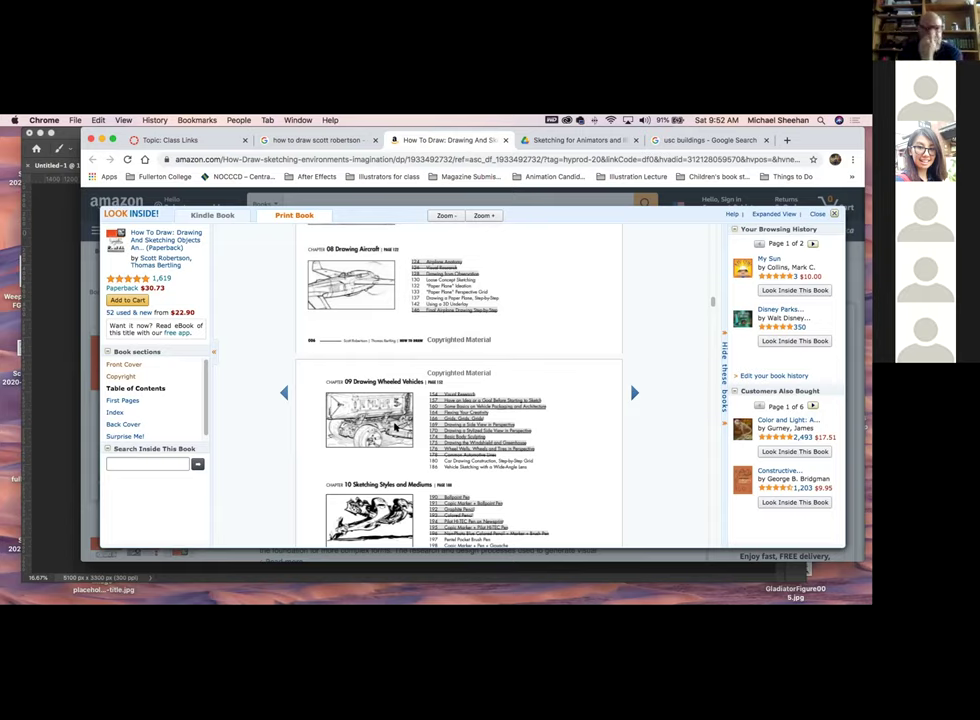
{"action": "scroll", "coordinate": [400, 435], "scroll_direction": "down", "scroll_amount": 5}
{"action": "scroll", "coordinate": [400, 300], "scroll_direction": "up", "scroll_amount": 10}
{"action": "left_click_drag", "start_coordinate": [645, 150], "coordinate": [2, 150]}
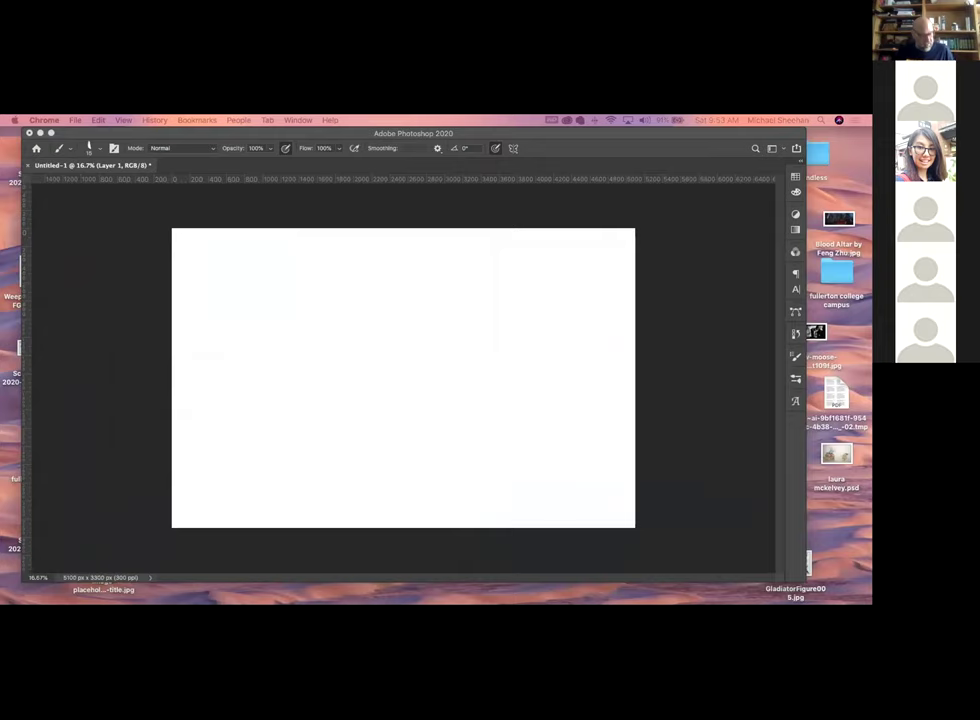
Switch between Photoshop and another application with Cmd+Tab
{"action": "key", "text": "super+Tab"}
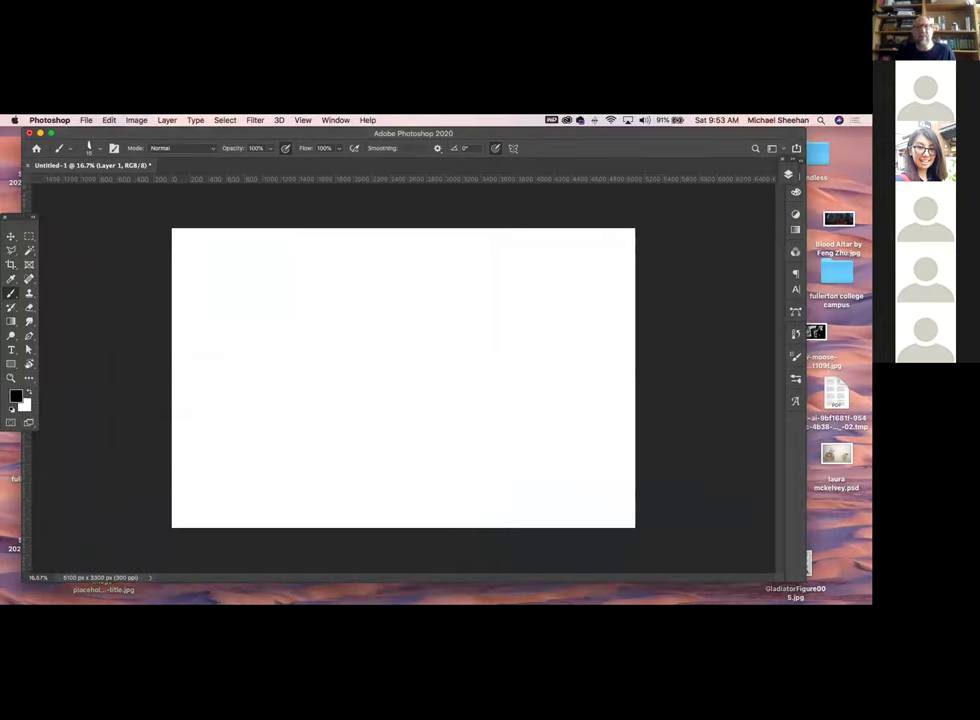
{"action": "key", "text": "super+Tab"}
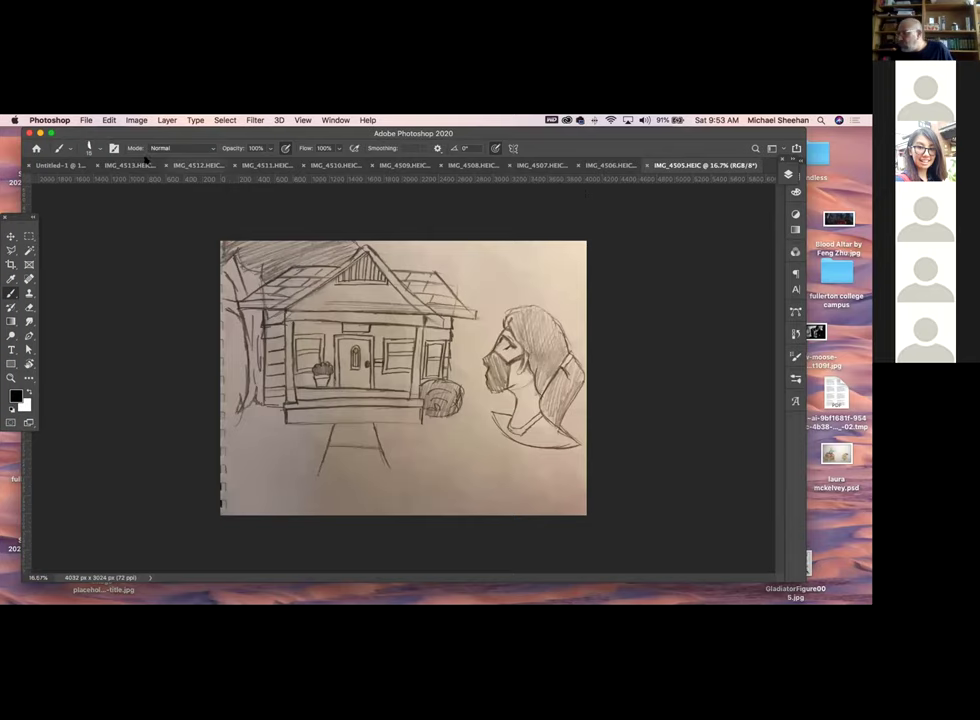
Flip through the IMG_4506, IMG_4507 and IMG_4508 sketches, ending on IMG_4509's masked figures
{"action": "left_click", "coordinate": [606, 164]}
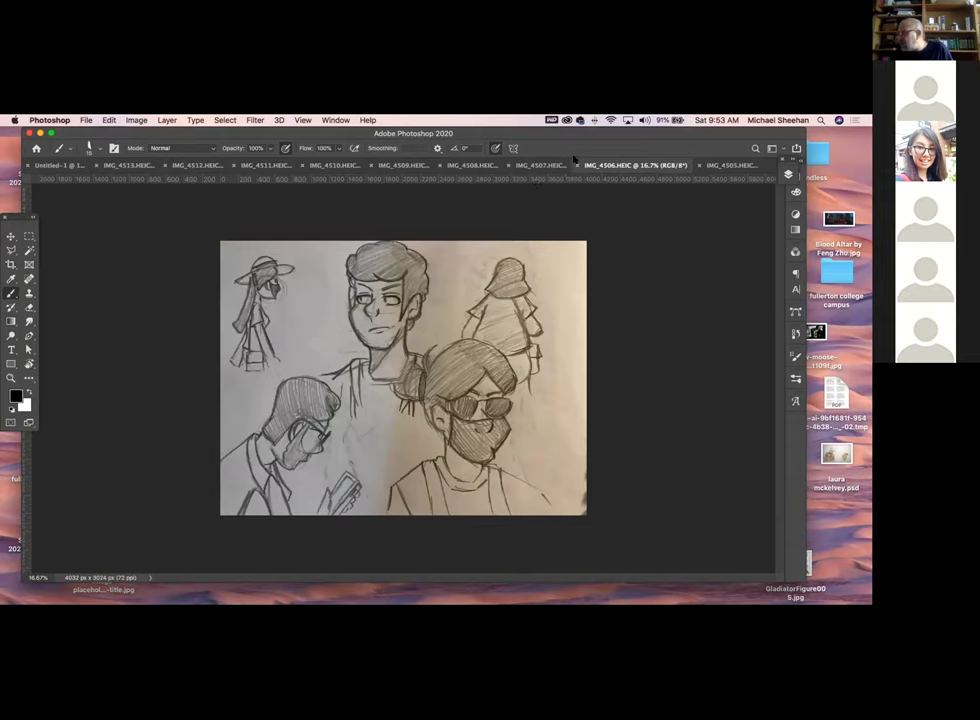
{"action": "left_click", "coordinate": [525, 165]}
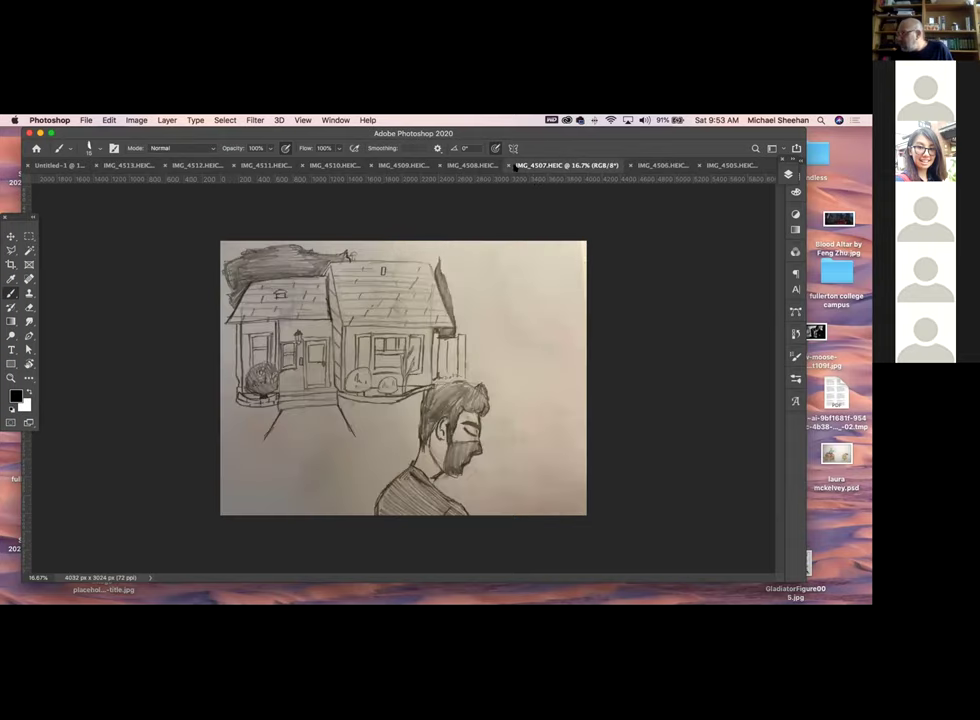
{"action": "left_click", "coordinate": [483, 166]}
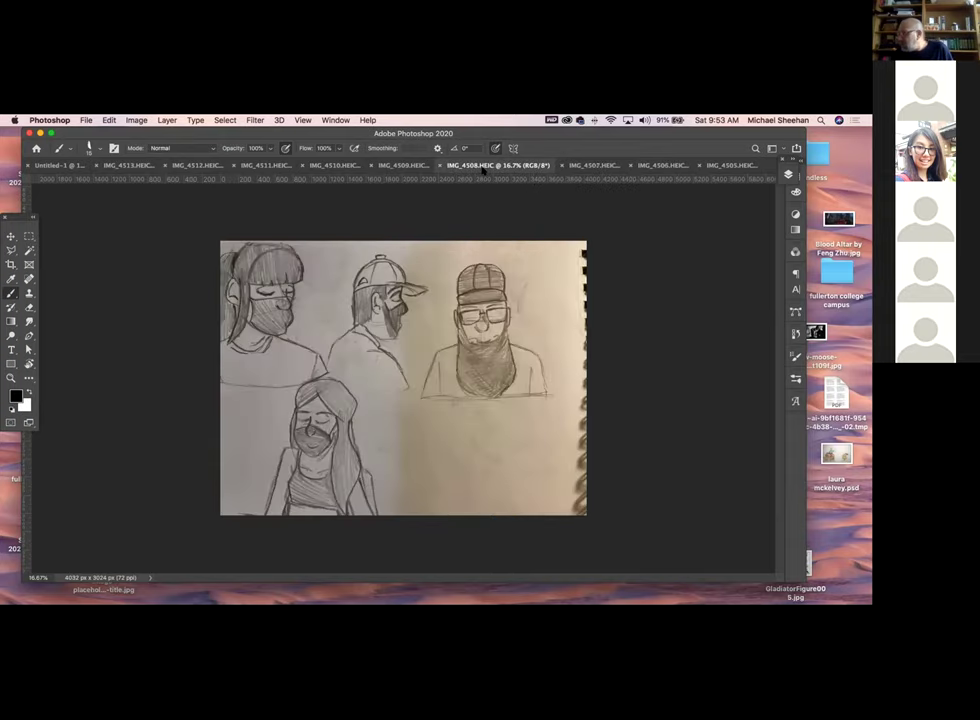
{"action": "left_click", "coordinate": [417, 166]}
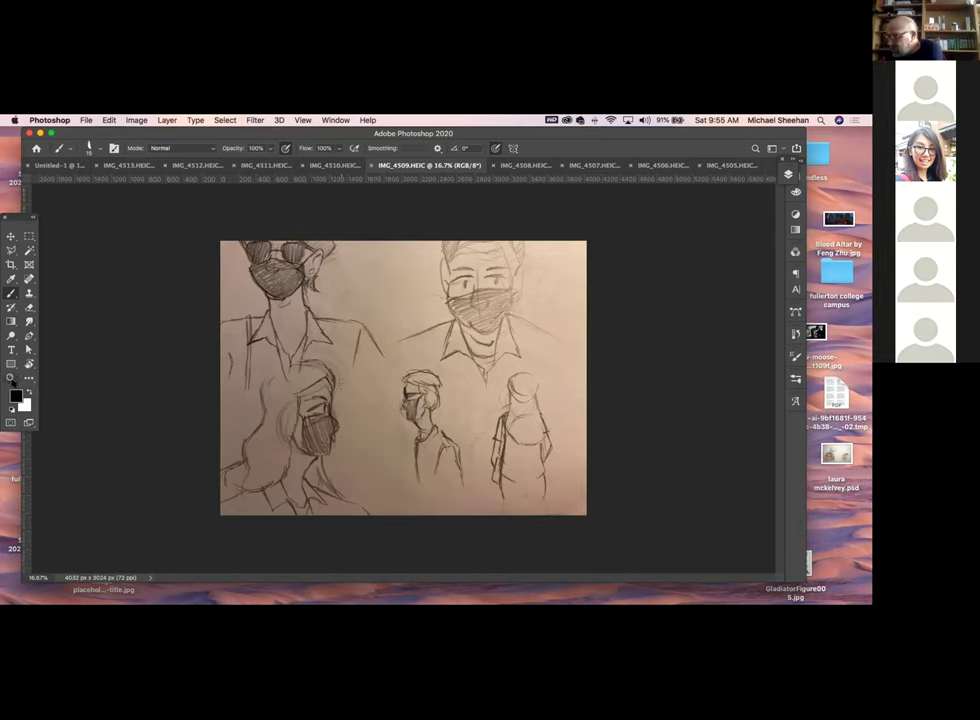
Add a new blank Layer 1 above the Background and return to the Brush
{"action": "key", "text": "z"}
{"action": "left_click", "coordinate": [788, 175]}
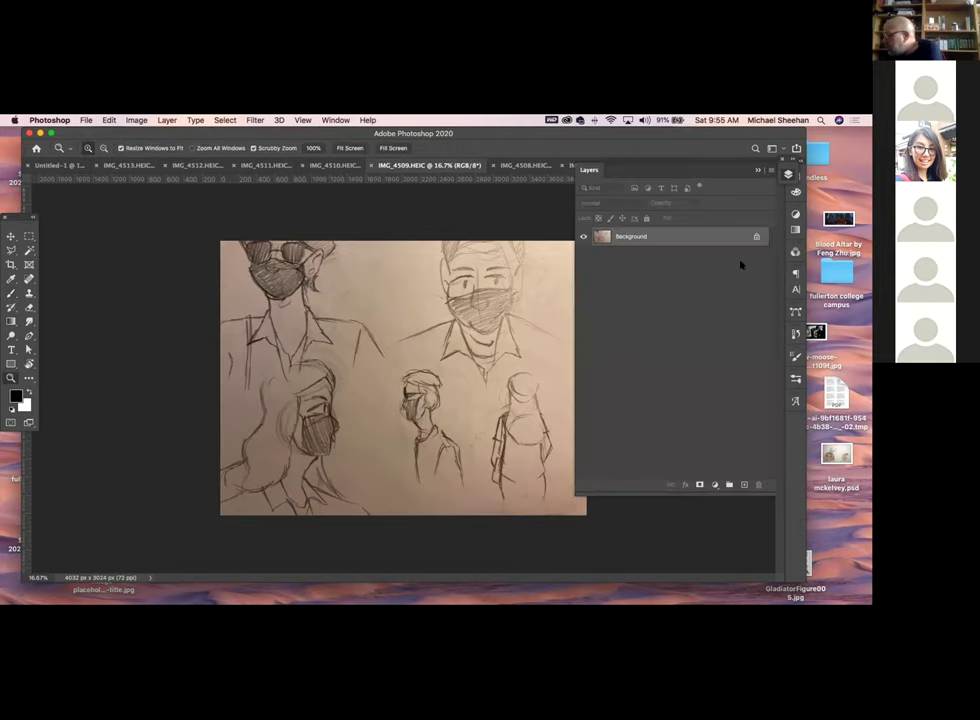
{"action": "left_click", "coordinate": [743, 483]}
{"action": "left_click", "coordinate": [606, 132]}
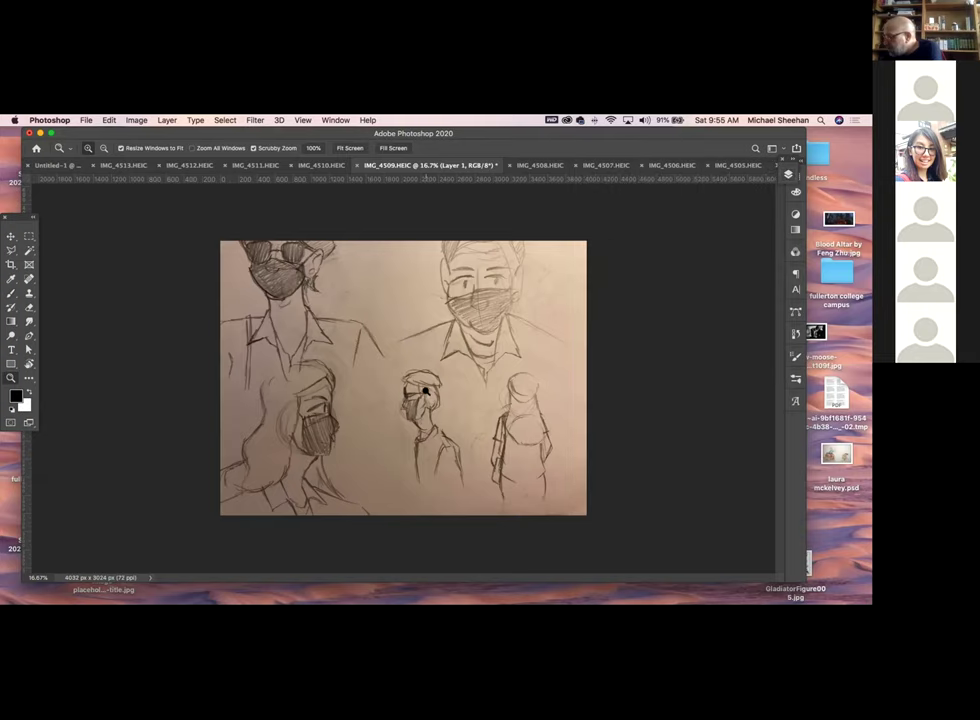
{"action": "left_click", "coordinate": [12, 293]}
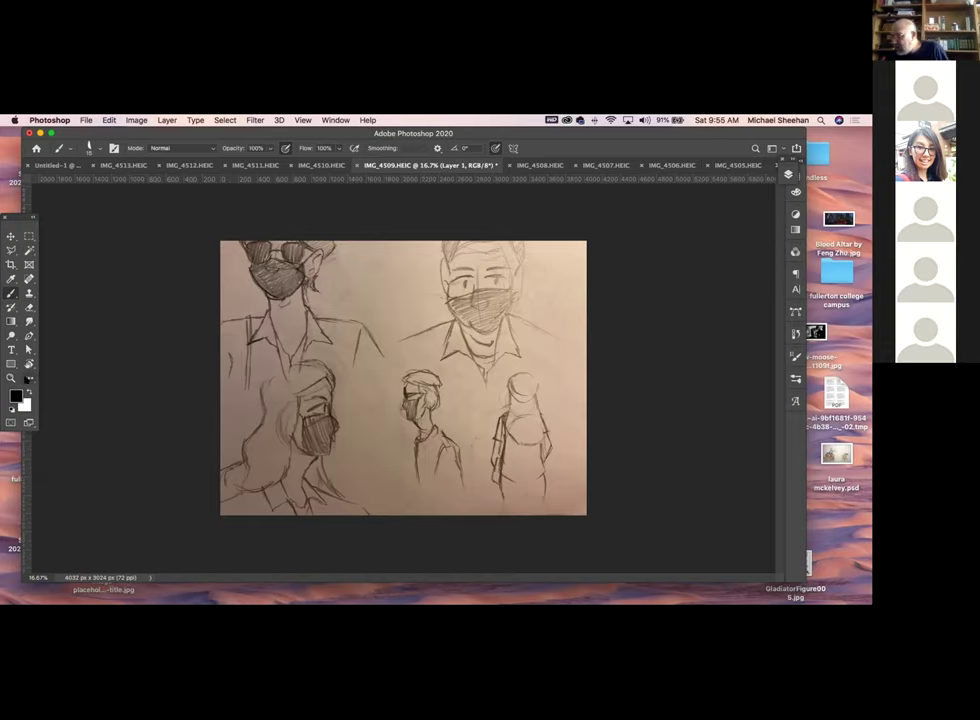
Zoom in slightly and paint corrective strokes over the middle figure's neck and torso
{"action": "left_click", "coordinate": [11, 378]}
{"action": "mouse_move", "coordinate": [465, 418]}
{"action": "left_mouse_down"}
{"action": "mouse_move", "coordinate": [494, 431]}
{"action": "mouse_move", "coordinate": [448, 427]}
{"action": "mouse_move", "coordinate": [460, 407]}
{"action": "left_mouse_up"}
{"action": "left_click", "coordinate": [11, 292]}
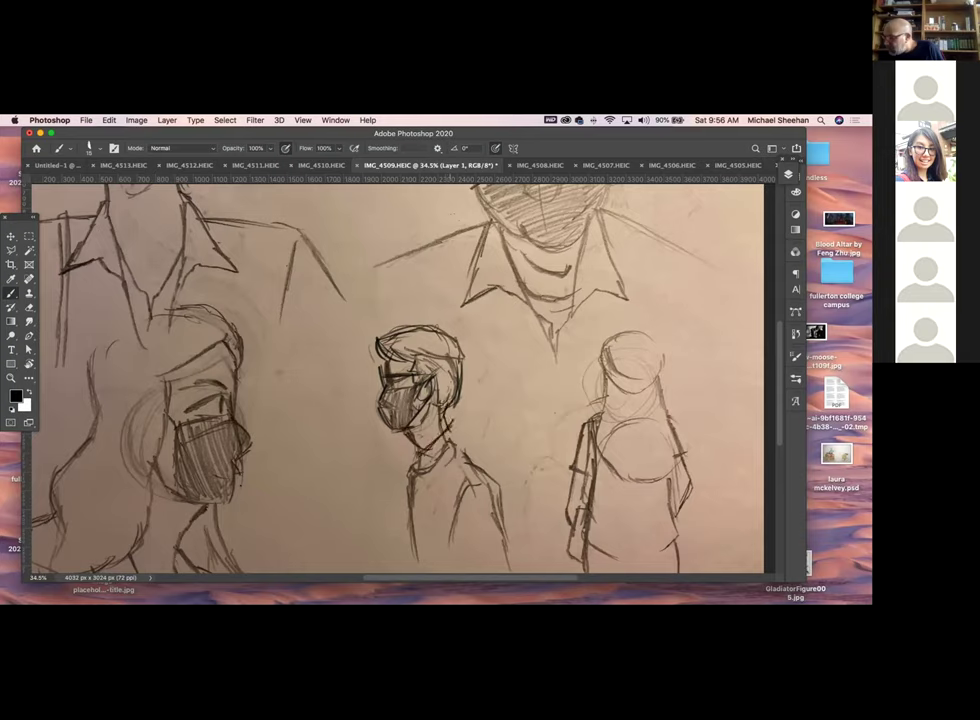
{"action": "mouse_move", "coordinate": [410, 427]}
{"action": "left_mouse_down"}
{"action": "mouse_move", "coordinate": [422, 450]}
{"action": "mouse_move", "coordinate": [500, 490]}
{"action": "left_mouse_up"}
{"action": "left_click_drag", "start_coordinate": [406, 476], "coordinate": [397, 545]}
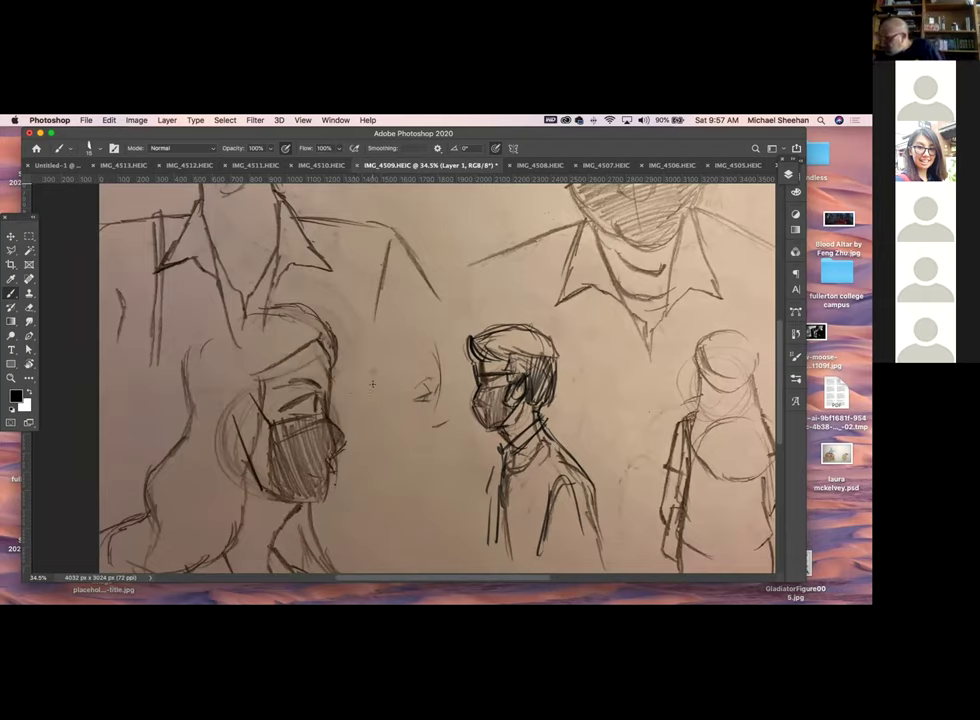
Sketch a new masked profile face with curve, chin, forehead and back of head
{"action": "left_click", "coordinate": [393, 428]}
{"action": "mouse_move", "coordinate": [382, 391]}
{"action": "left_mouse_down"}
{"action": "mouse_move", "coordinate": [391, 427]}
{"action": "mouse_move", "coordinate": [385, 392]}
{"action": "mouse_move", "coordinate": [419, 417]}
{"action": "mouse_move", "coordinate": [401, 402]}
{"action": "mouse_move", "coordinate": [413, 407]}
{"action": "mouse_move", "coordinate": [395, 412]}
{"action": "mouse_move", "coordinate": [424, 424]}
{"action": "left_mouse_up"}
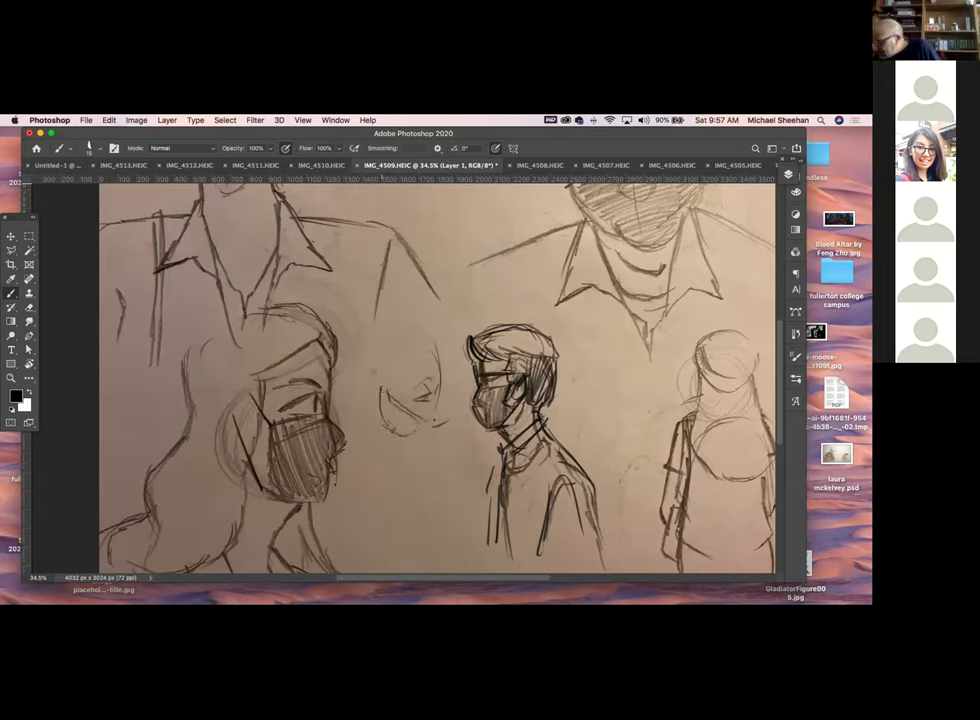
{"action": "left_click_drag", "start_coordinate": [433, 428], "coordinate": [445, 459]}
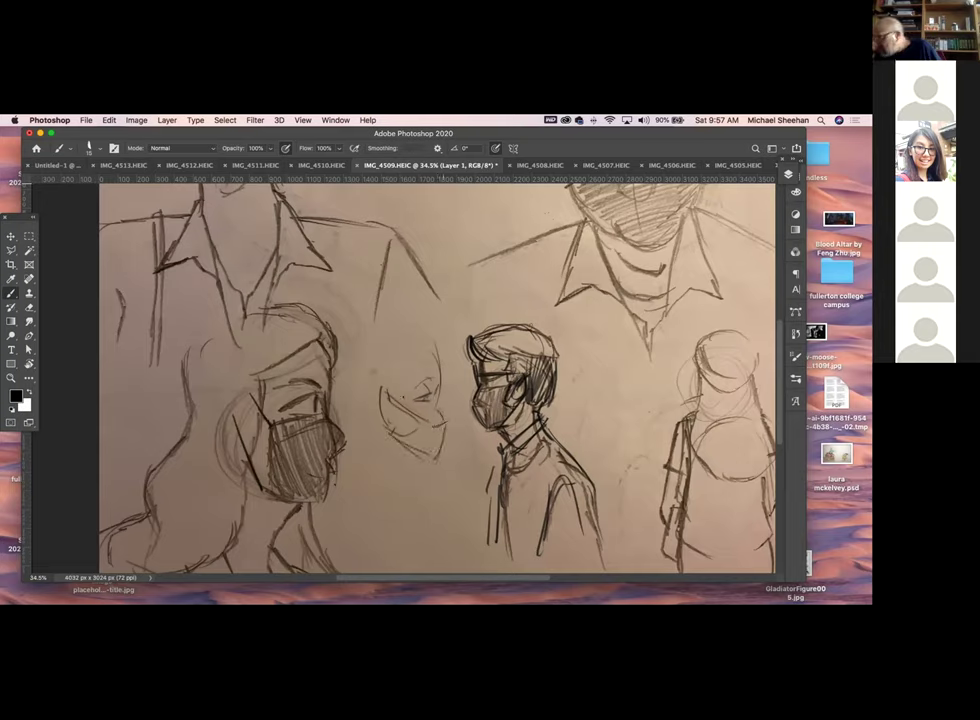
{"action": "left_click_drag", "start_coordinate": [362, 343], "coordinate": [382, 395]}
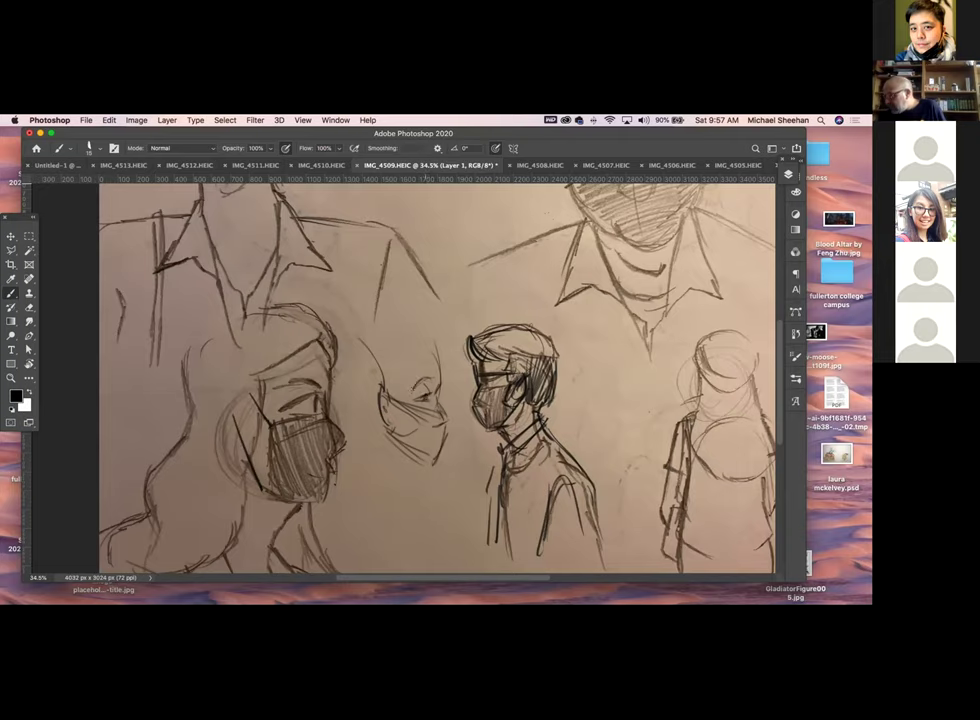
{"action": "mouse_move", "coordinate": [437, 320]}
{"action": "left_mouse_down"}
{"action": "mouse_move", "coordinate": [418, 356]}
{"action": "mouse_move", "coordinate": [428, 380]}
{"action": "left_mouse_up"}
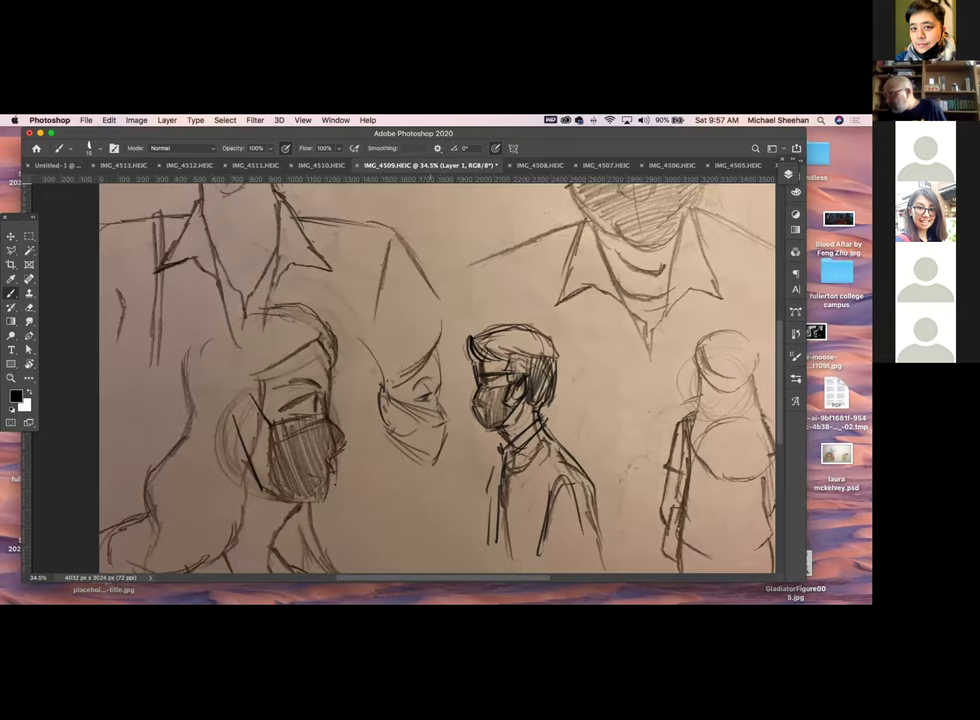
Refine the left masked figure's hair and cheek line with extra strokes
{"action": "mouse_move", "coordinate": [326, 276]}
{"action": "left_mouse_down"}
{"action": "mouse_move", "coordinate": [266, 313]}
{"action": "mouse_move", "coordinate": [261, 334]}
{"action": "left_mouse_up"}
{"action": "left_click_drag", "start_coordinate": [338, 367], "coordinate": [344, 427]}
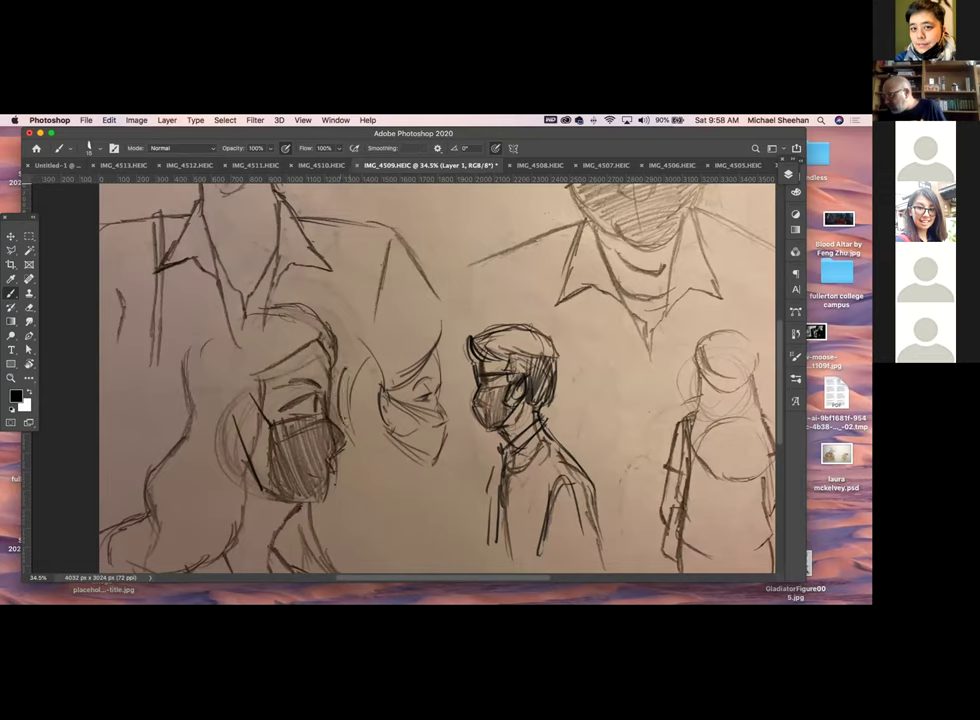
{"action": "mouse_move", "coordinate": [291, 325]}
{"action": "left_mouse_down"}
{"action": "mouse_move", "coordinate": [293, 334]}
{"action": "mouse_move", "coordinate": [284, 315]}
{"action": "mouse_move", "coordinate": [298, 390]}
{"action": "mouse_move", "coordinate": [294, 342]}
{"action": "left_mouse_up"}
{"action": "left_click_drag", "start_coordinate": [335, 273], "coordinate": [330, 293]}
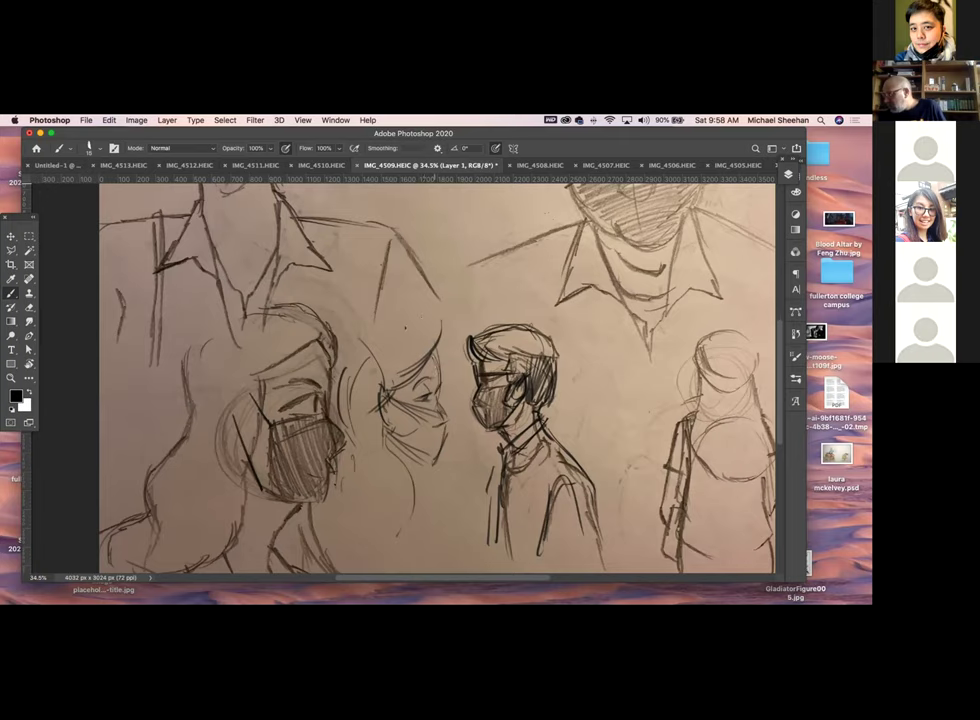
Reinforce the profile head's back curve and chin, then switch to Chrome
{"action": "left_click_drag", "start_coordinate": [434, 336], "coordinate": [349, 362]}
{"action": "left_click_drag", "start_coordinate": [431, 334], "coordinate": [352, 350]}
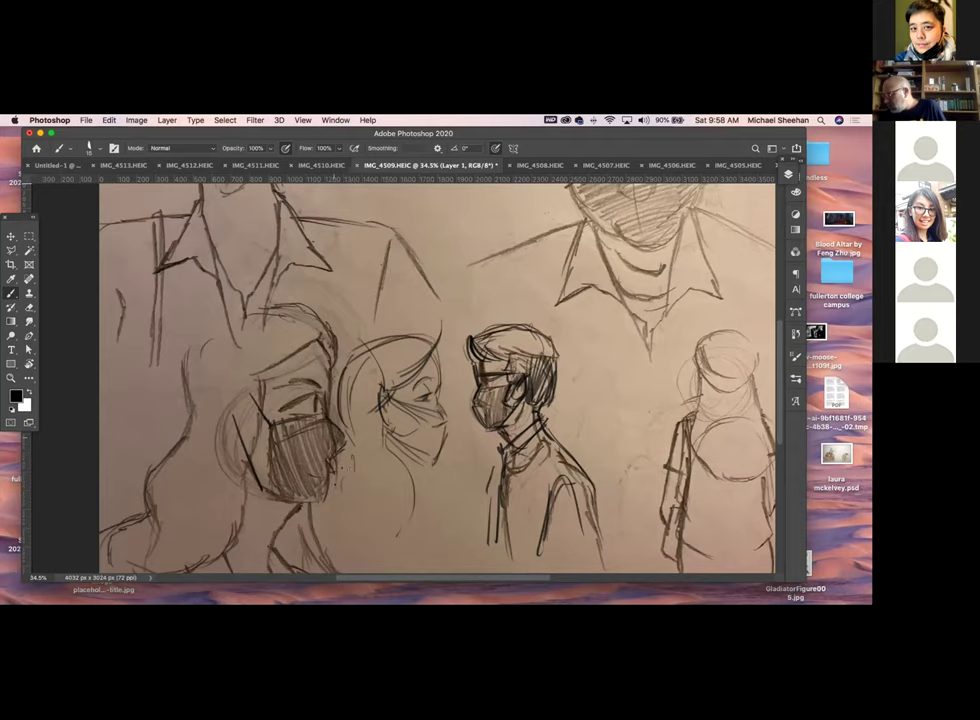
{"action": "left_click_drag", "start_coordinate": [441, 418], "coordinate": [443, 452]}
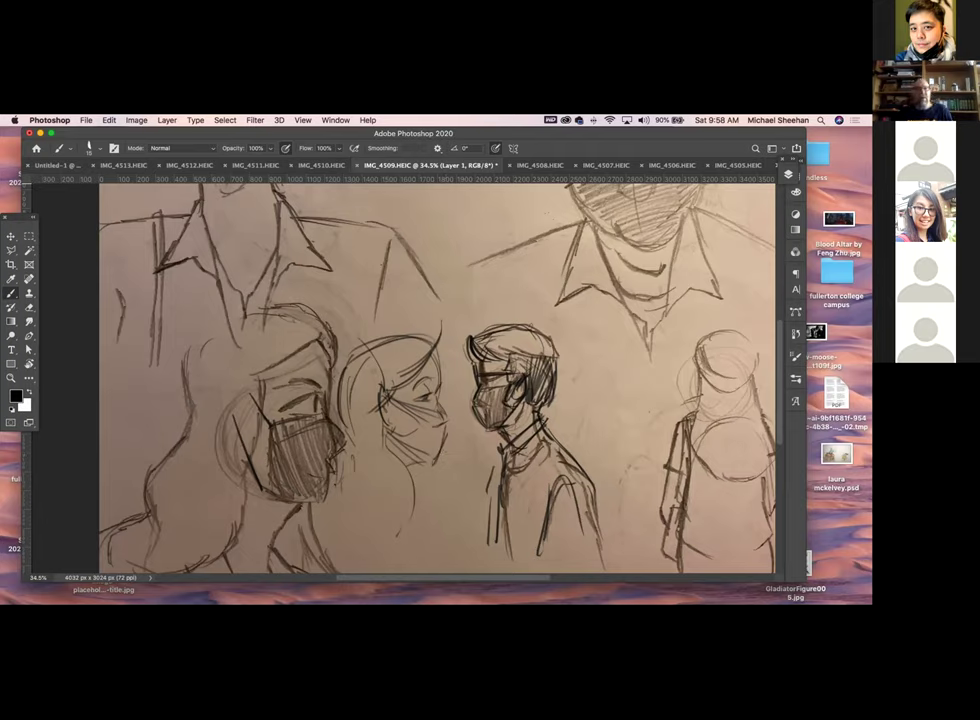
{"action": "key", "text": "super+Tab"}
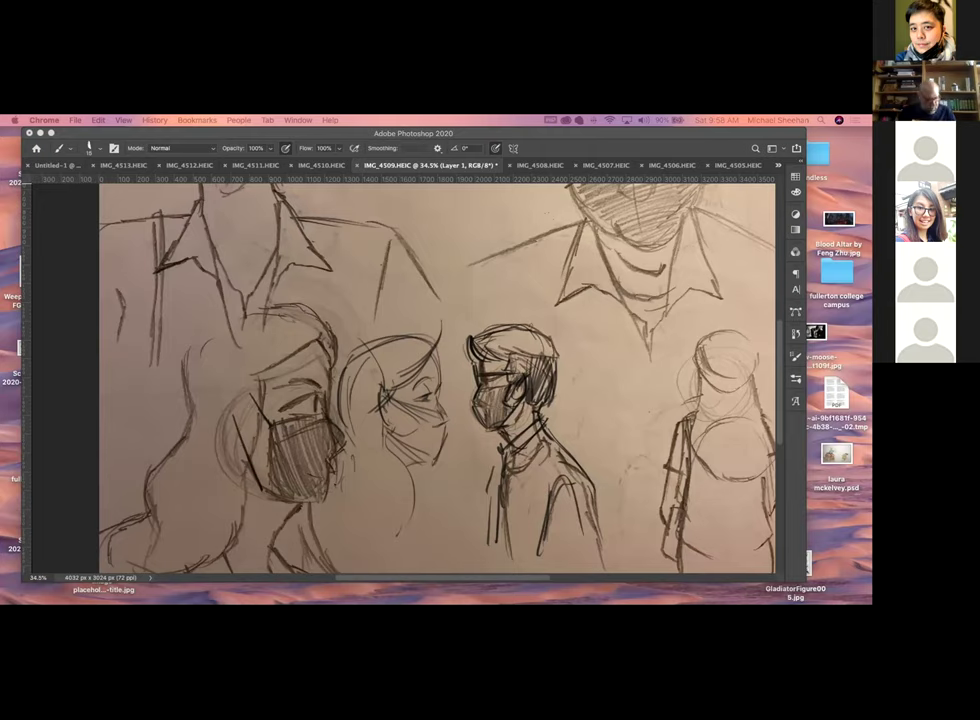
Paste the nose reference page as Layer 2, scale it over most of the canvas, and zoom in
{"action": "key", "text": "ctrl+v"}
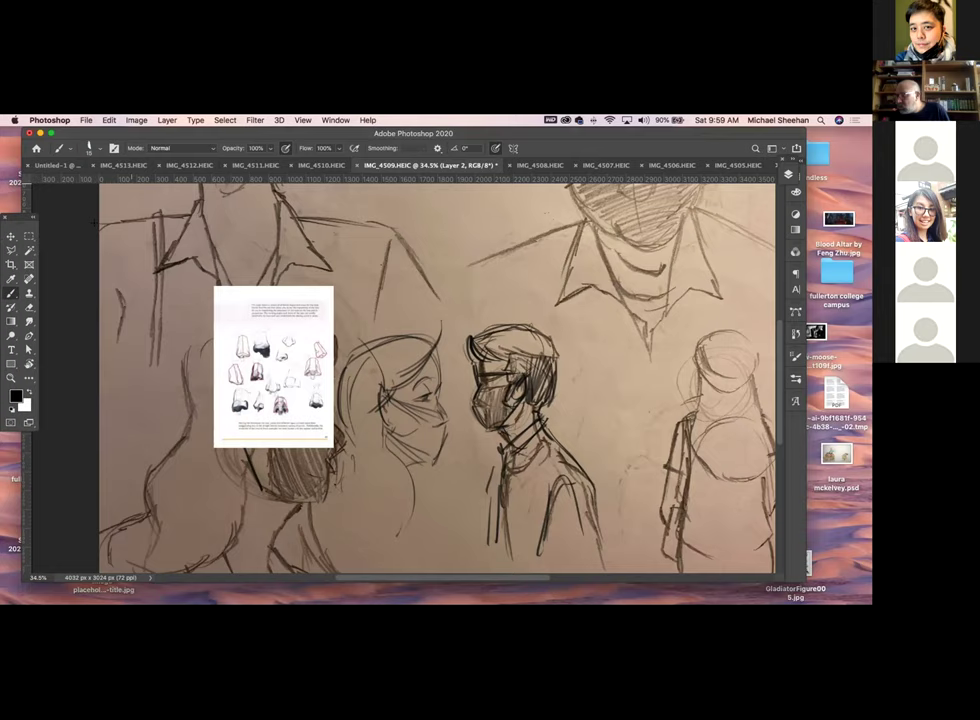
{"action": "key", "text": "v"}
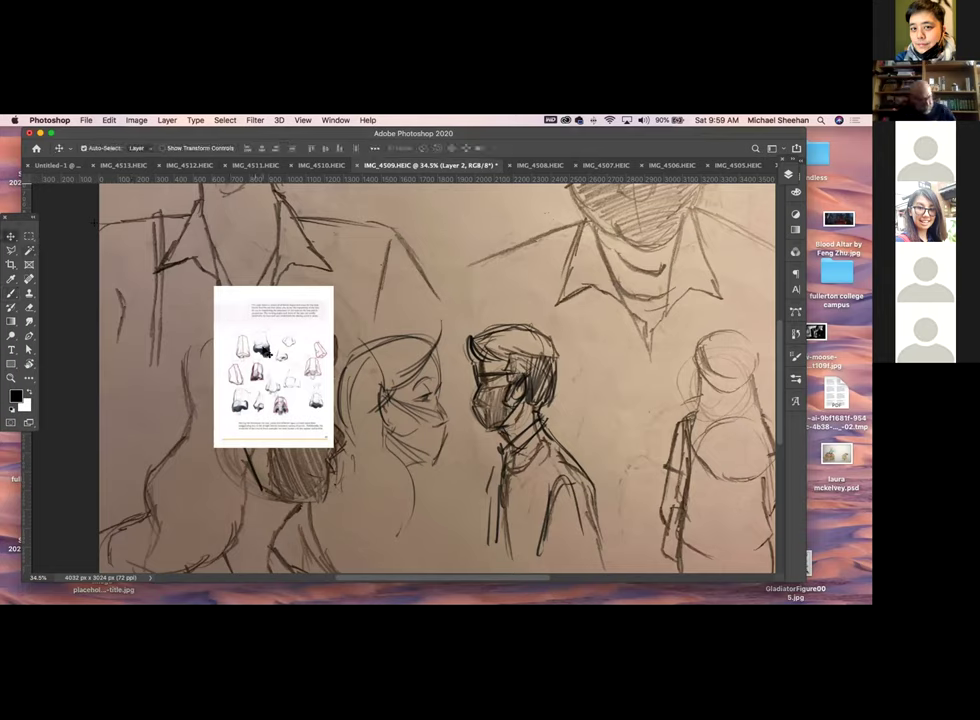
{"action": "key", "text": "ctrl"}
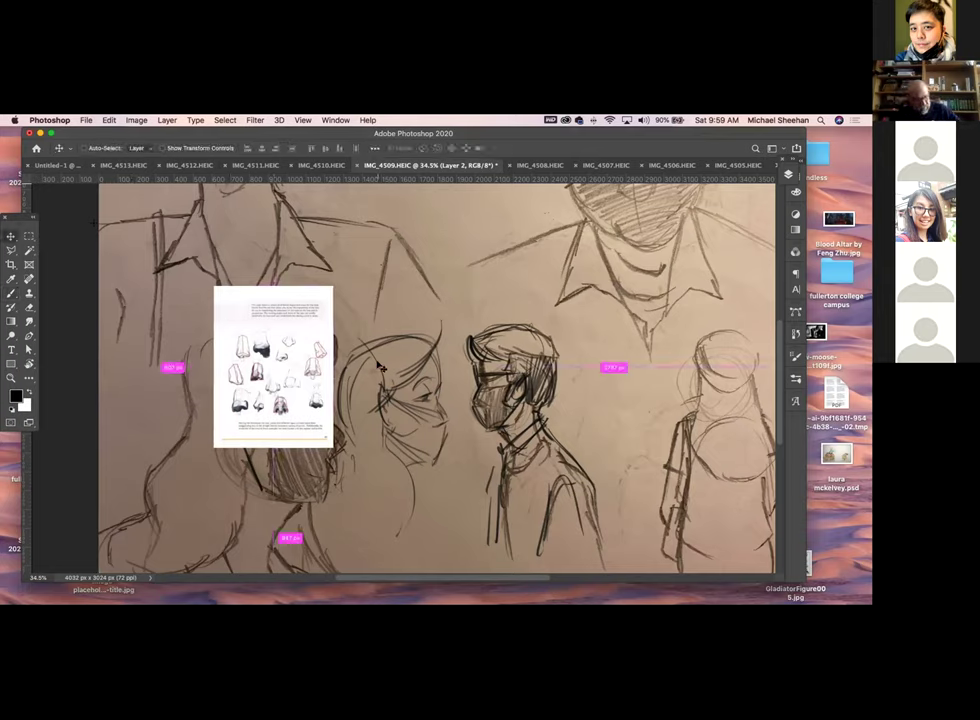
{"action": "key", "text": "ctrl+t"}
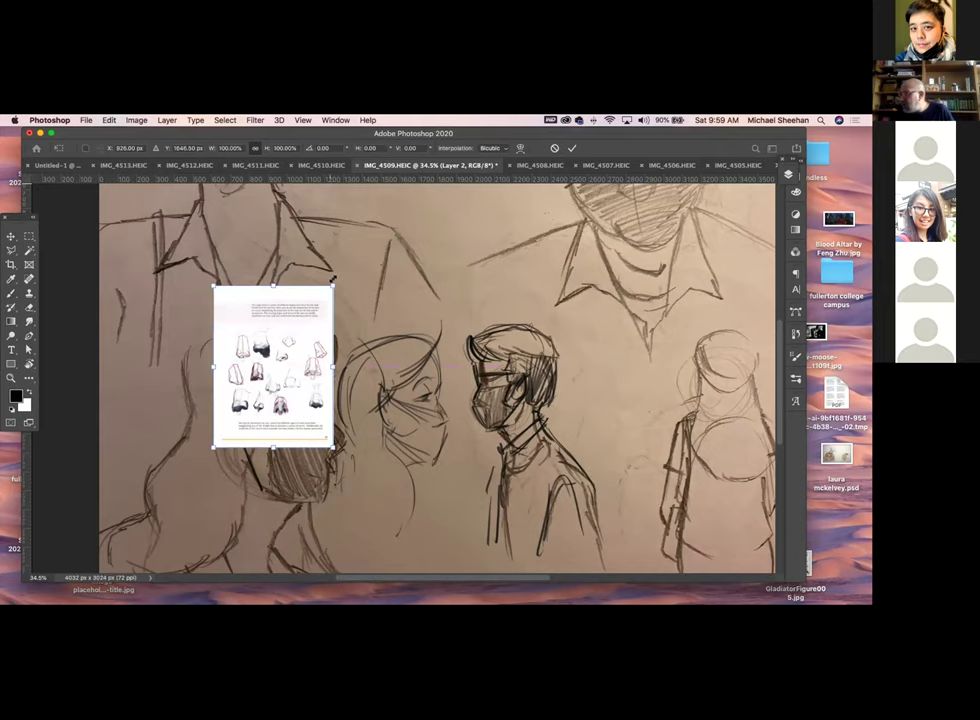
{"action": "left_click_drag", "start_coordinate": [333, 281], "coordinate": [475, 131]}
{"action": "left_click_drag", "start_coordinate": [470, 478], "coordinate": [520, 580]}
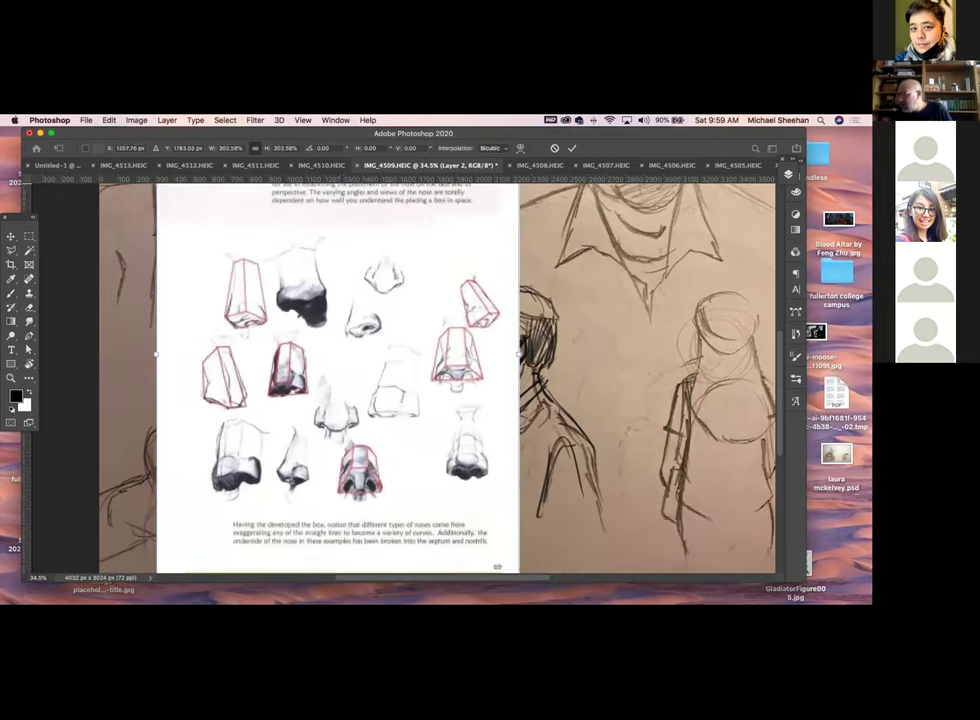
{"action": "key", "text": "Return"}
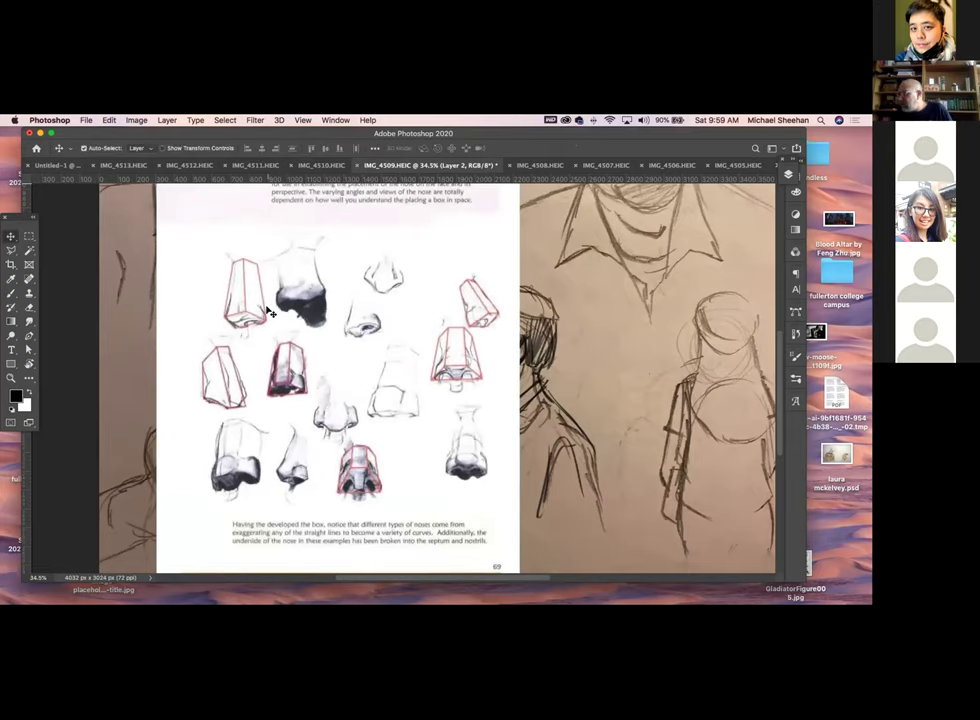
{"action": "key", "text": "z"}
{"action": "mouse_move", "coordinate": [402, 409]}
{"action": "left_mouse_down"}
{"action": "mouse_move", "coordinate": [425, 430]}
{"action": "mouse_move", "coordinate": [392, 402]}
{"action": "left_mouse_up"}
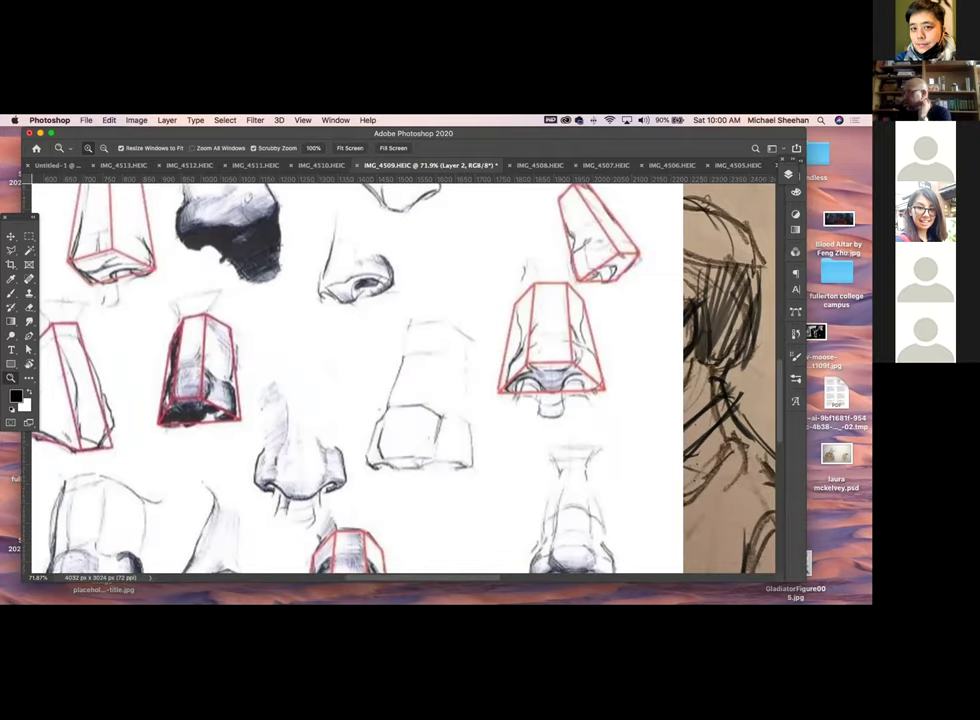
Look over the nose page, then paste the eye reference page as Layer 3
{"action": "scroll", "coordinate": [432, 394], "scroll_direction": "down", "scroll_amount": 3}
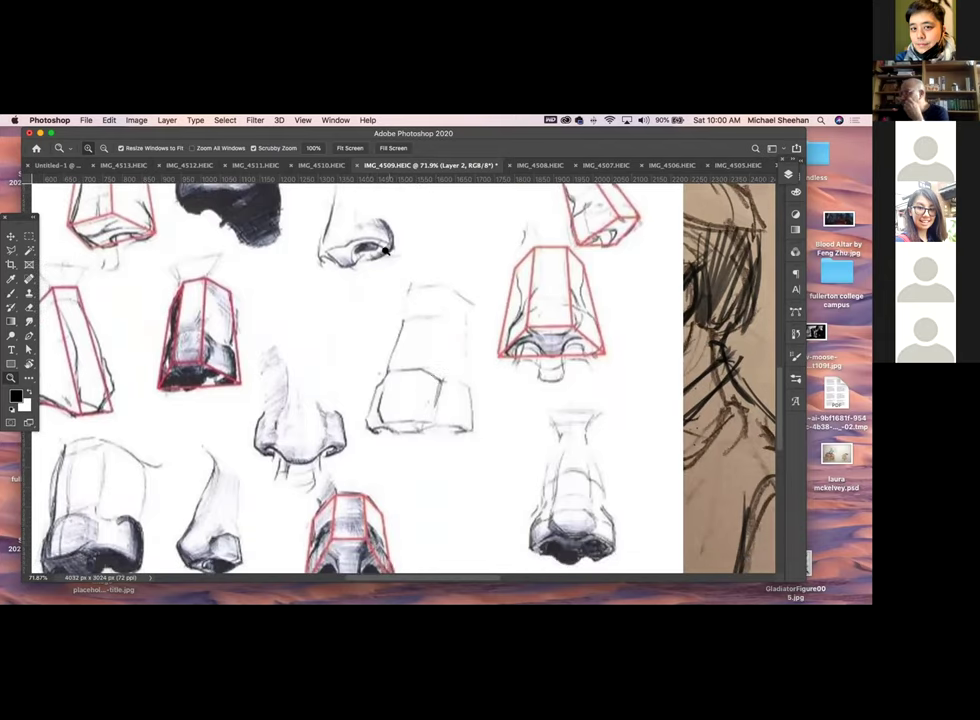
{"action": "scroll", "coordinate": [205, 375], "scroll_direction": "up", "scroll_amount": 4}
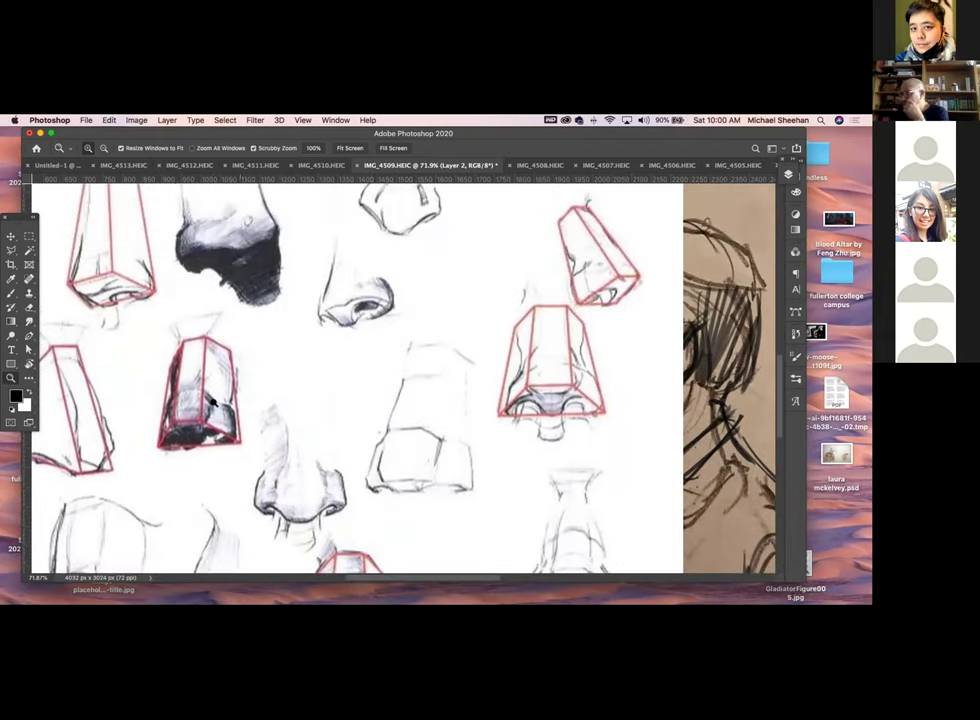
{"action": "scroll", "coordinate": [287, 424], "scroll_direction": "up", "scroll_amount": 8}
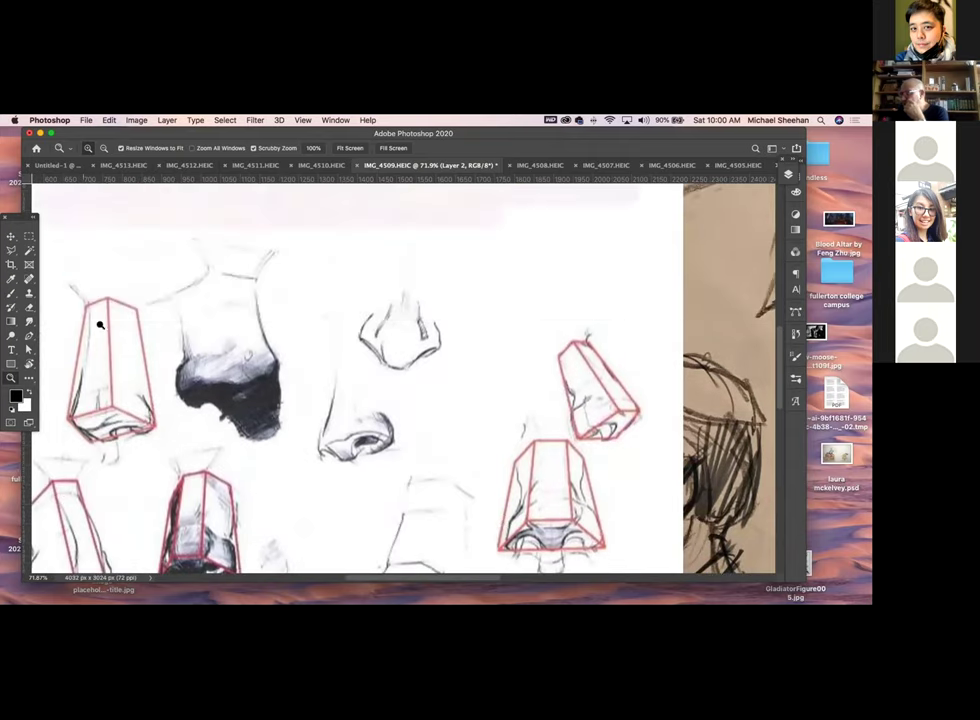
{"action": "scroll", "coordinate": [318, 463], "scroll_direction": "down", "scroll_amount": 15}
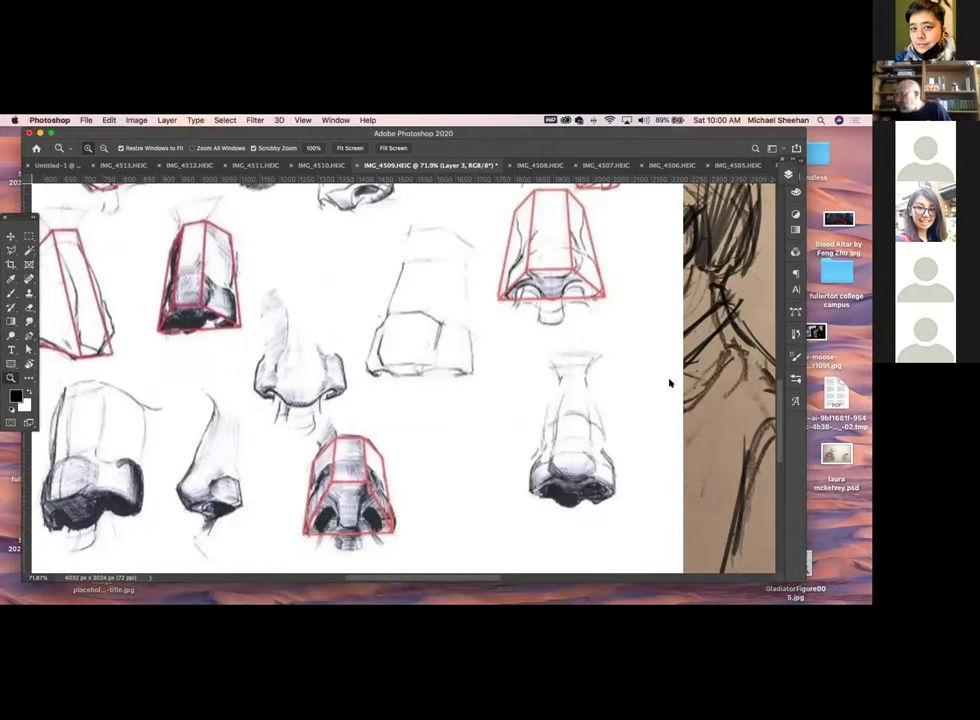
{"action": "key", "text": "ctrl+v"}
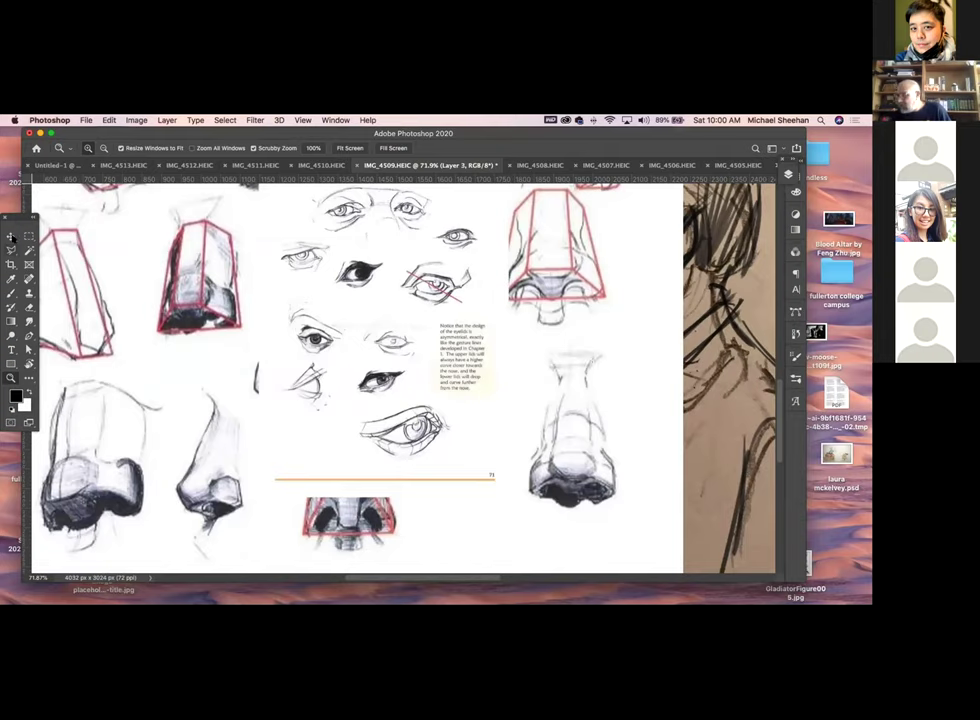
Delete the nose reference layer and position the eye page at the left beside the faces
{"action": "left_click", "coordinate": [12, 237]}
{"action": "mouse_move", "coordinate": [433, 348]}
{"action": "left_mouse_down"}
{"action": "mouse_move", "coordinate": [411, 381]}
{"action": "mouse_move", "coordinate": [430, 398]}
{"action": "left_mouse_up"}
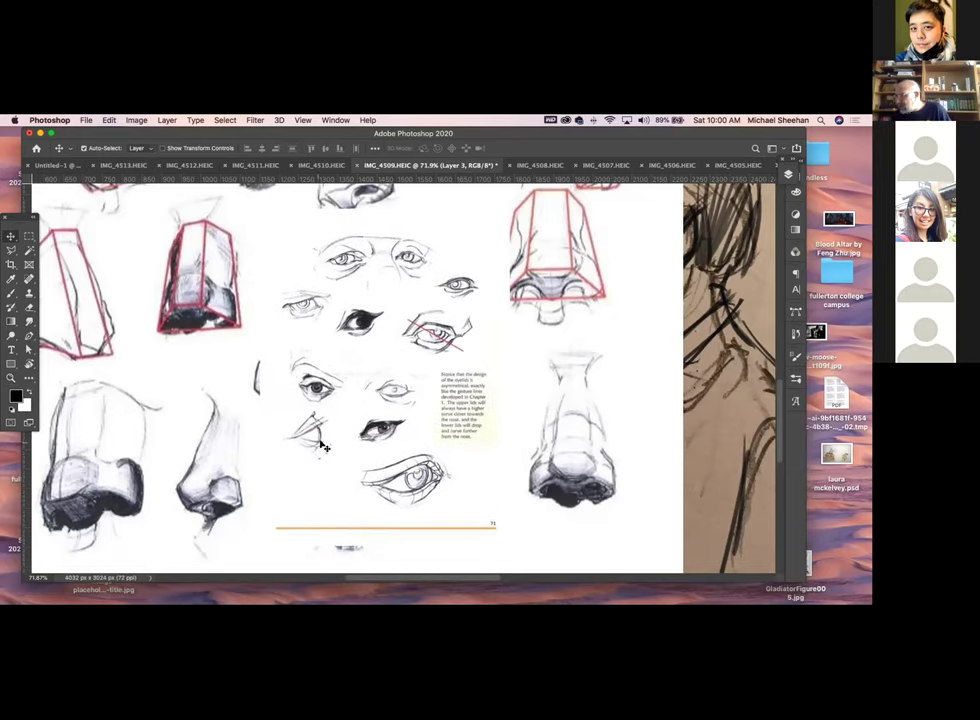
{"action": "left_click_drag", "start_coordinate": [441, 410], "coordinate": [680, 440]}
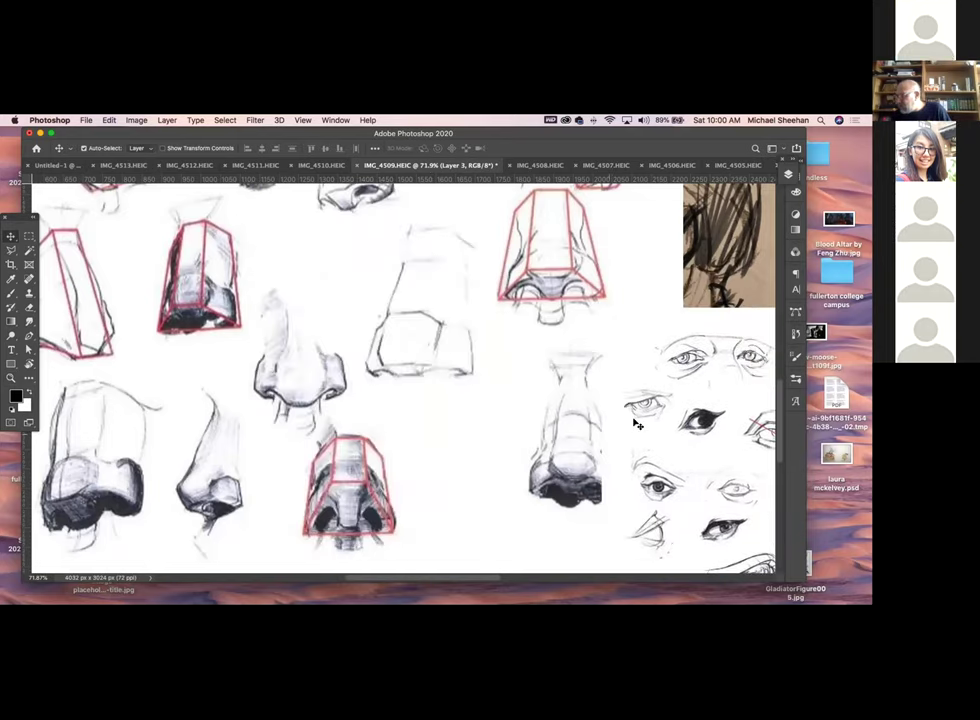
{"action": "key", "text": "Delete"}
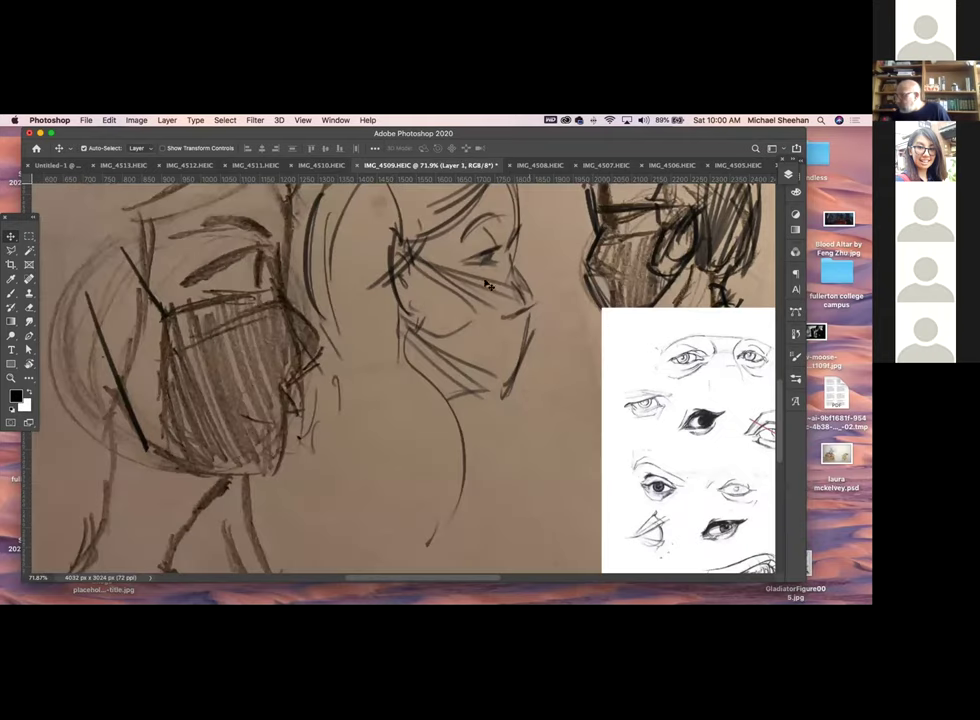
{"action": "mouse_move", "coordinate": [397, 315]}
{"action": "left_mouse_down"}
{"action": "mouse_move", "coordinate": [444, 322]}
{"action": "mouse_move", "coordinate": [367, 326]}
{"action": "left_mouse_up"}
{"action": "left_click_drag", "start_coordinate": [488, 328], "coordinate": [325, 346]}
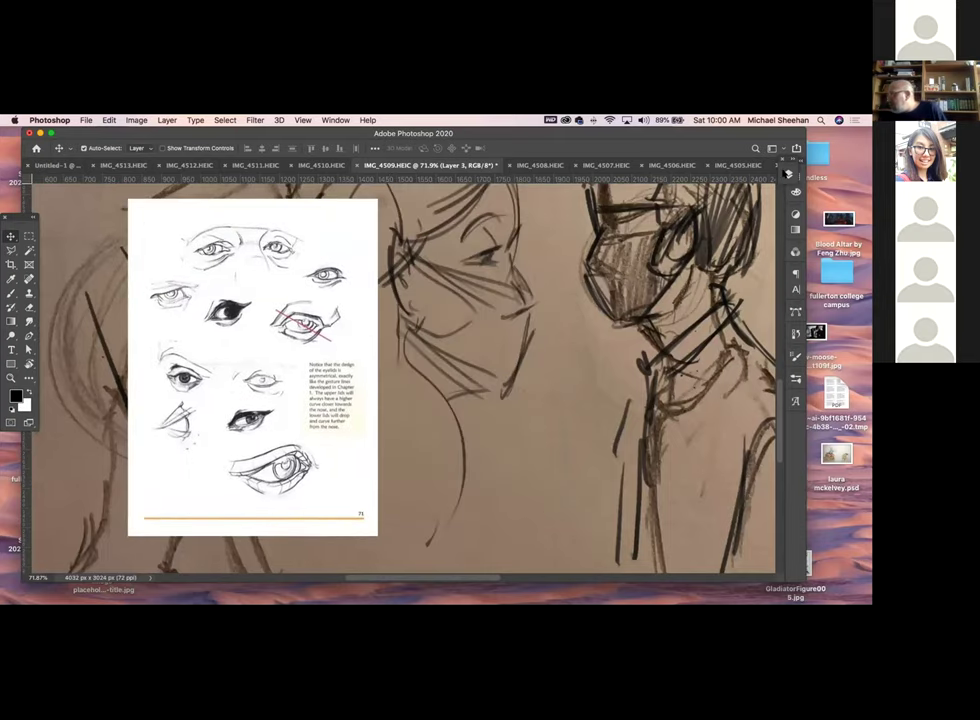
Add an empty Layer 4 for corrections and return to the Brush
{"action": "left_click", "coordinate": [795, 174]}
{"action": "left_click", "coordinate": [744, 484]}
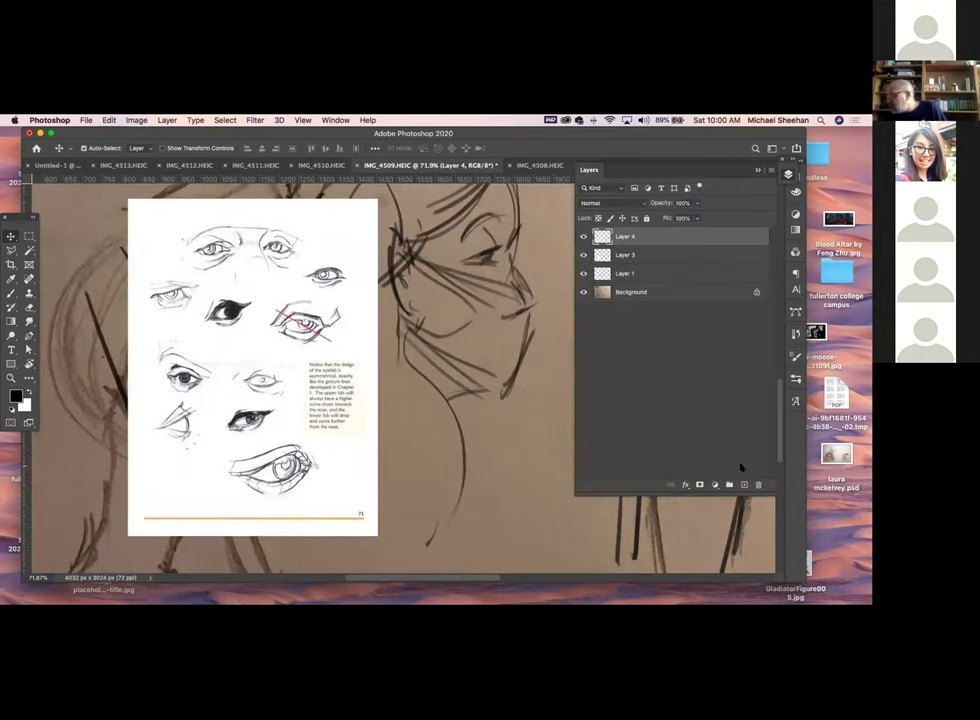
{"action": "left_click", "coordinate": [567, 358]}
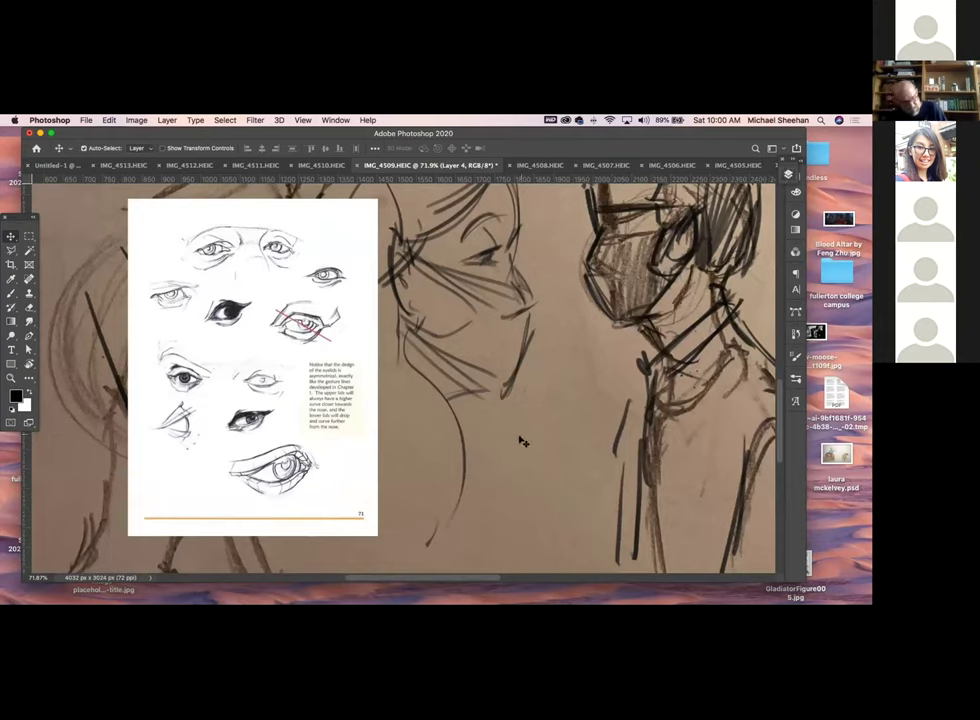
{"action": "key", "text": "b"}
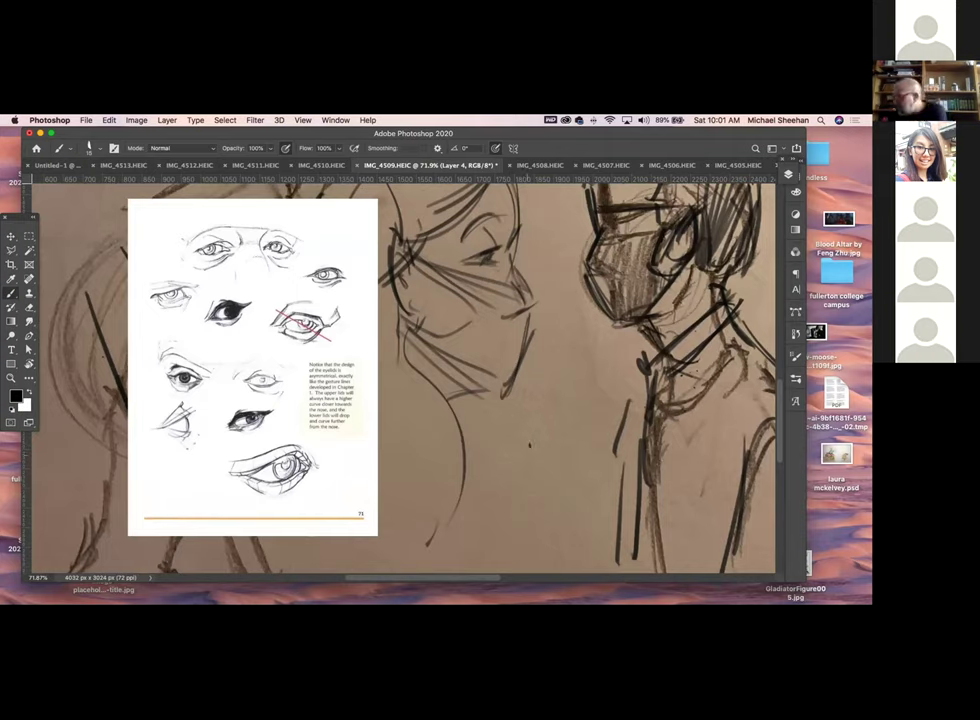
Draw a corrective circle below the middle masked face with darker strokes near its eye
{"action": "mouse_move", "coordinate": [545, 425]}
{"action": "left_mouse_down"}
{"action": "mouse_move", "coordinate": [470, 495]}
{"action": "mouse_move", "coordinate": [558, 435]}
{"action": "mouse_move", "coordinate": [513, 464]}
{"action": "mouse_move", "coordinate": [556, 467]}
{"action": "mouse_move", "coordinate": [518, 458]}
{"action": "mouse_move", "coordinate": [560, 455]}
{"action": "left_mouse_up"}
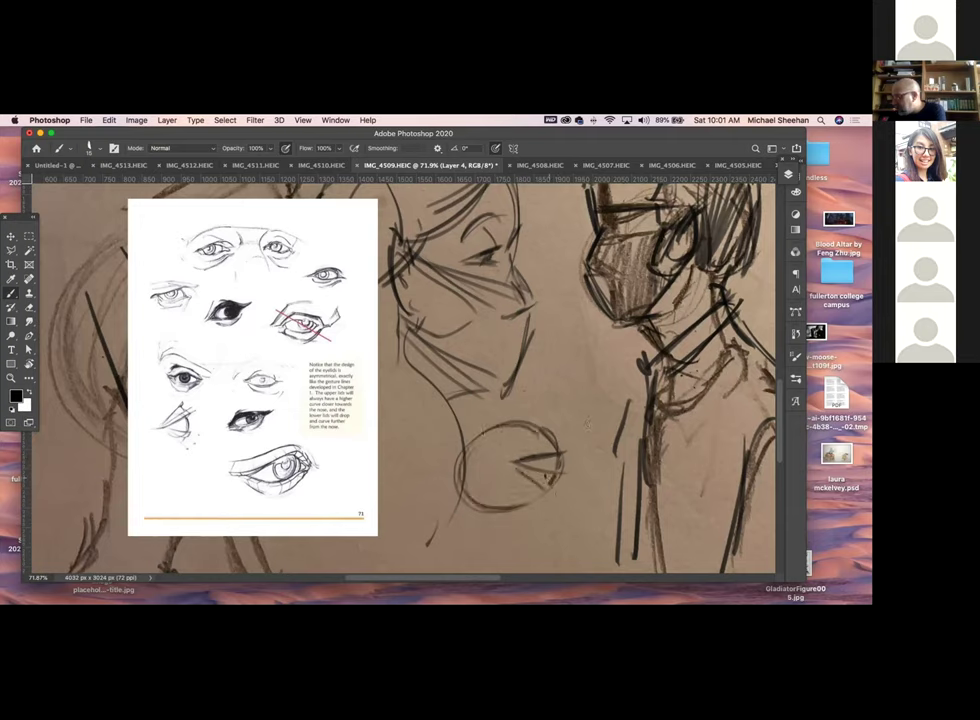
{"action": "left_click_drag", "start_coordinate": [464, 438], "coordinate": [530, 423]}
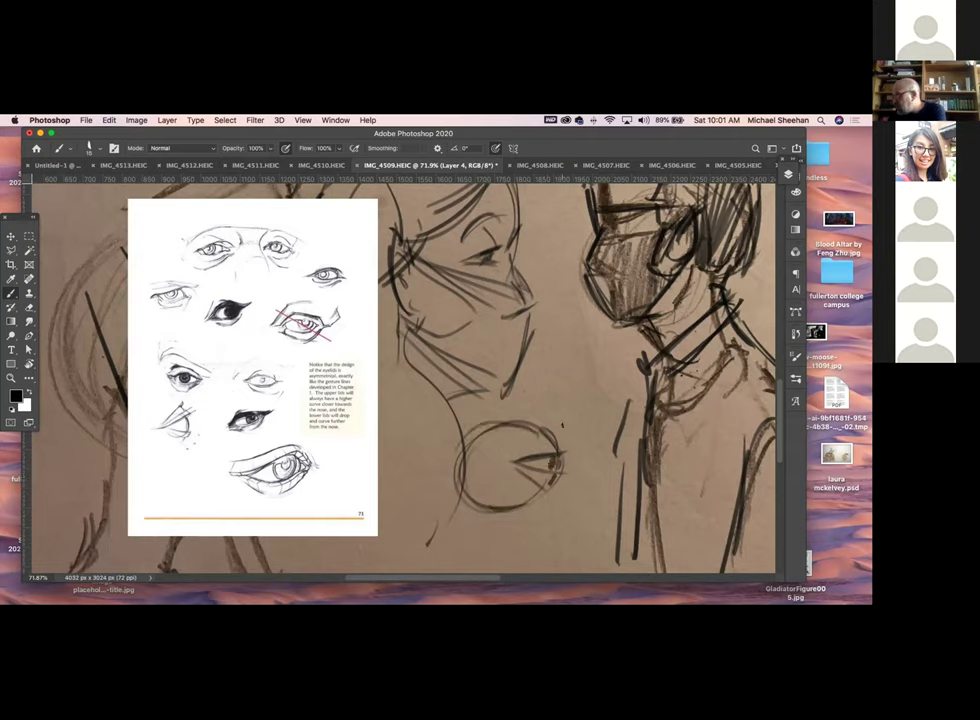
{"action": "left_click_drag", "start_coordinate": [576, 428], "coordinate": [546, 471]}
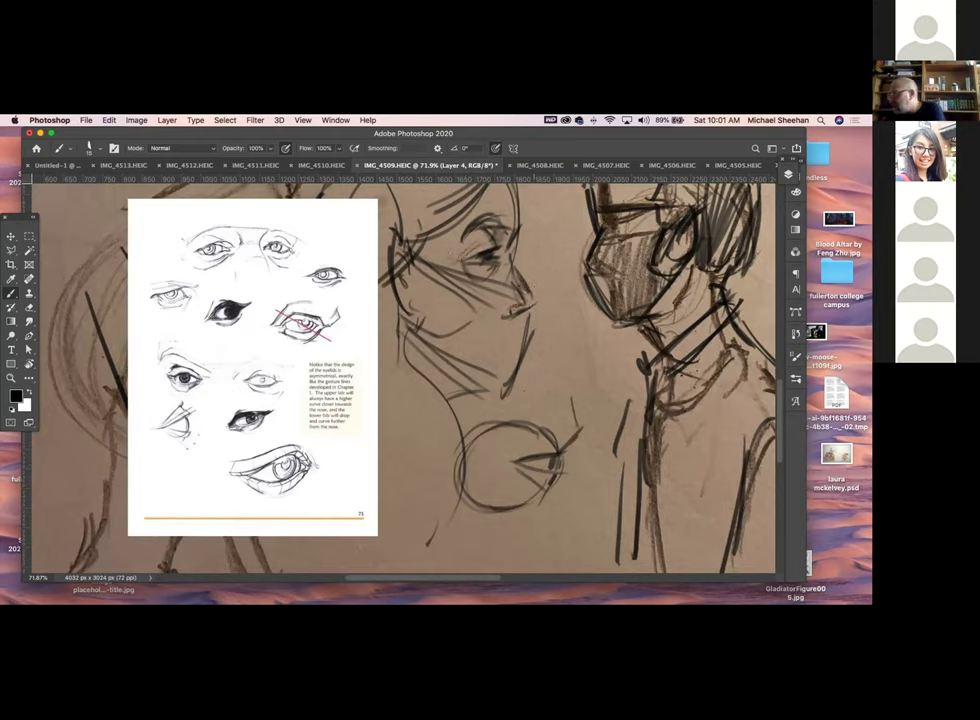
Delete the eye reference page layer
{"action": "scroll", "coordinate": [531, 368], "scroll_direction": "up", "scroll_amount": 3}
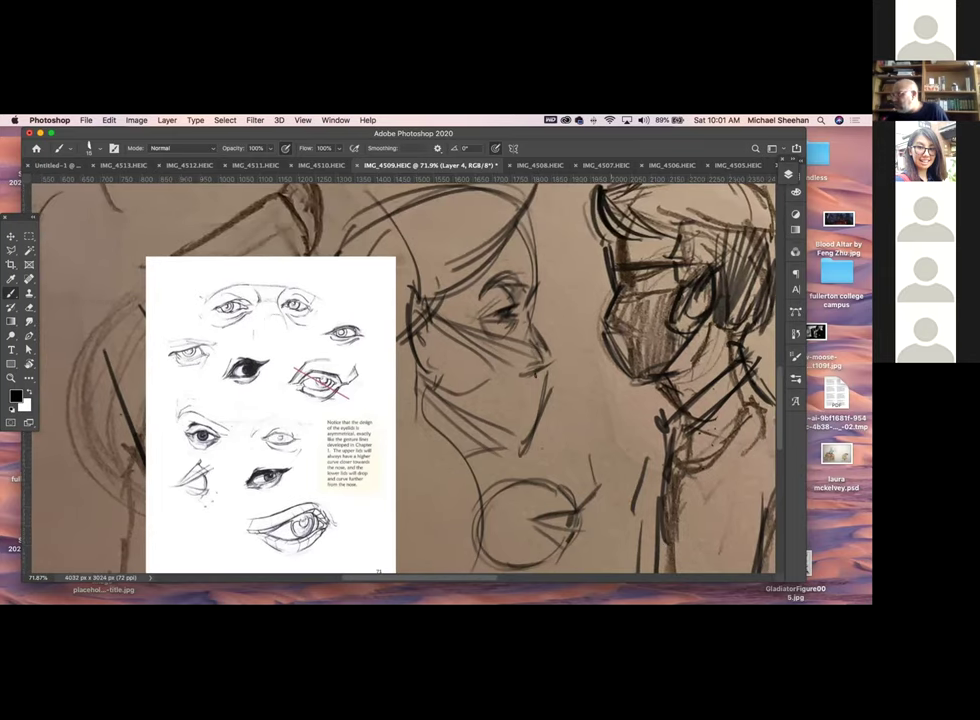
{"action": "key", "text": "v"}
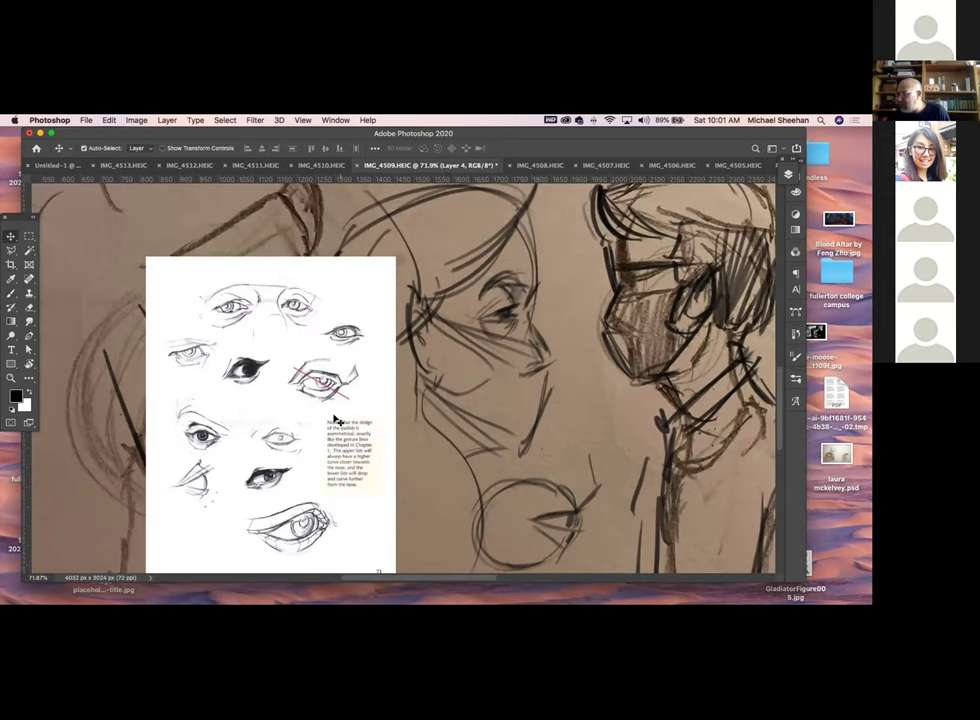
{"action": "key", "text": "Delete"}
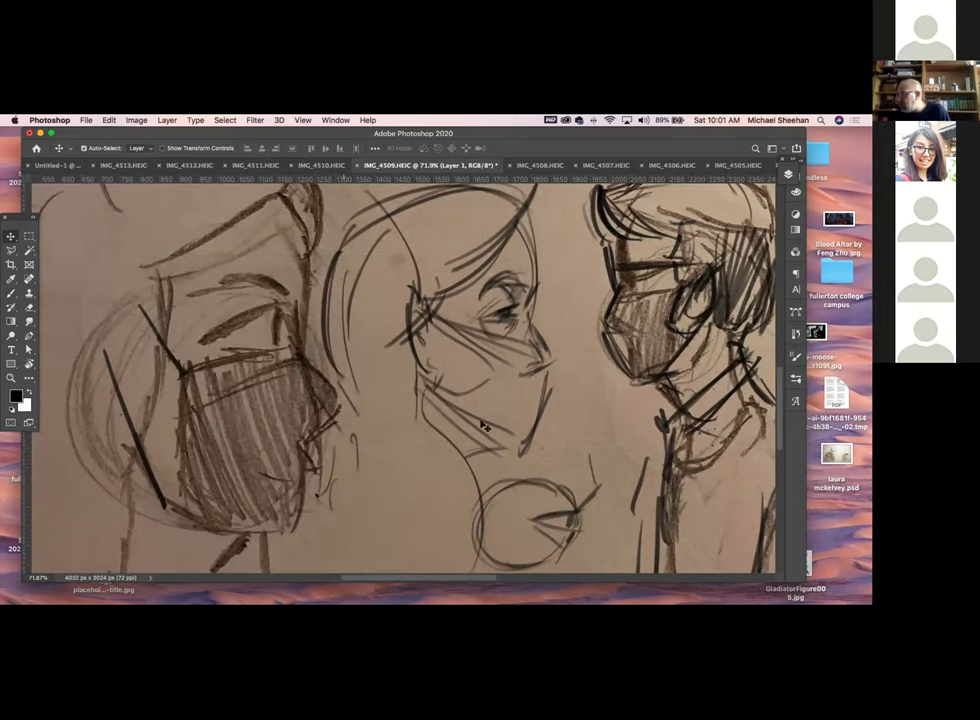
Add a new blank Layer 5 for corrections with the Brush active
{"action": "key", "text": "Delete"}
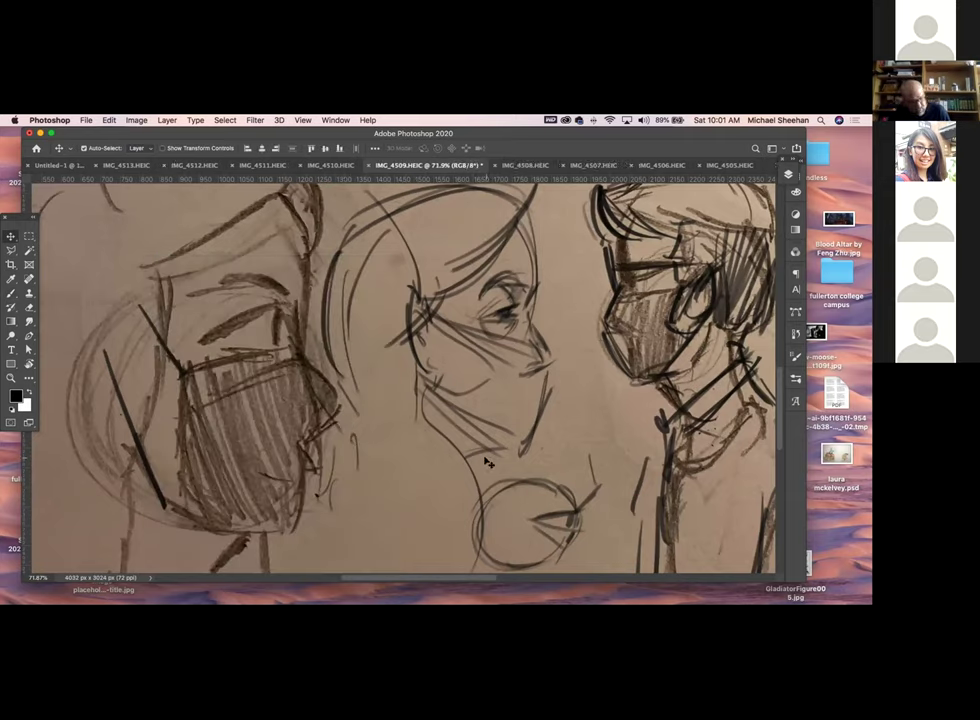
{"action": "key", "text": "b"}
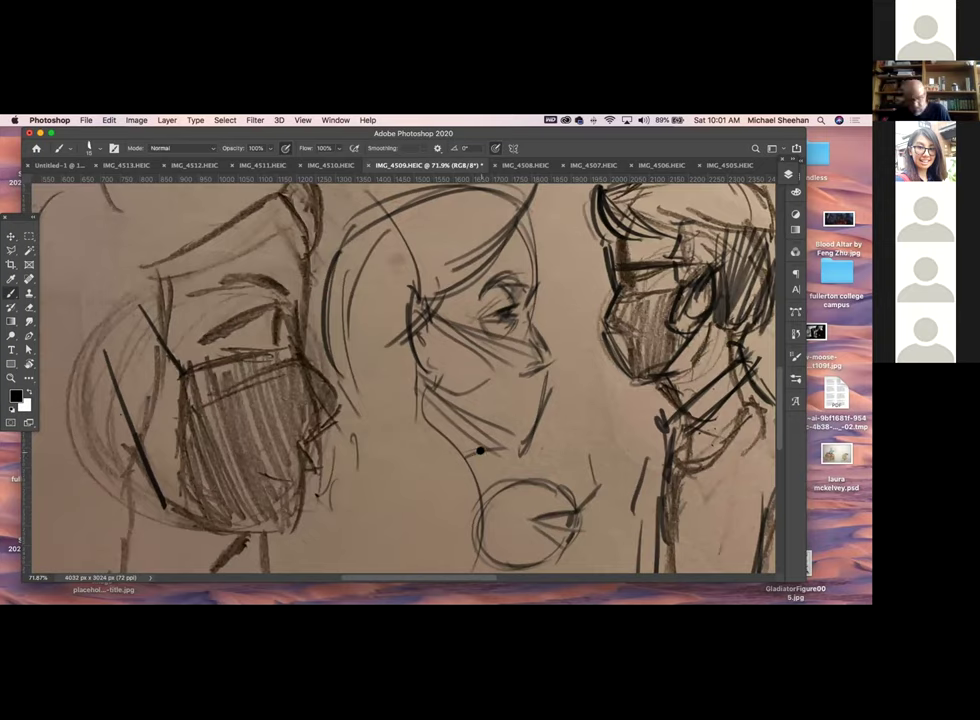
{"action": "left_click", "coordinate": [788, 174]}
{"action": "left_click", "coordinate": [743, 484]}
{"action": "key", "text": "F7"}
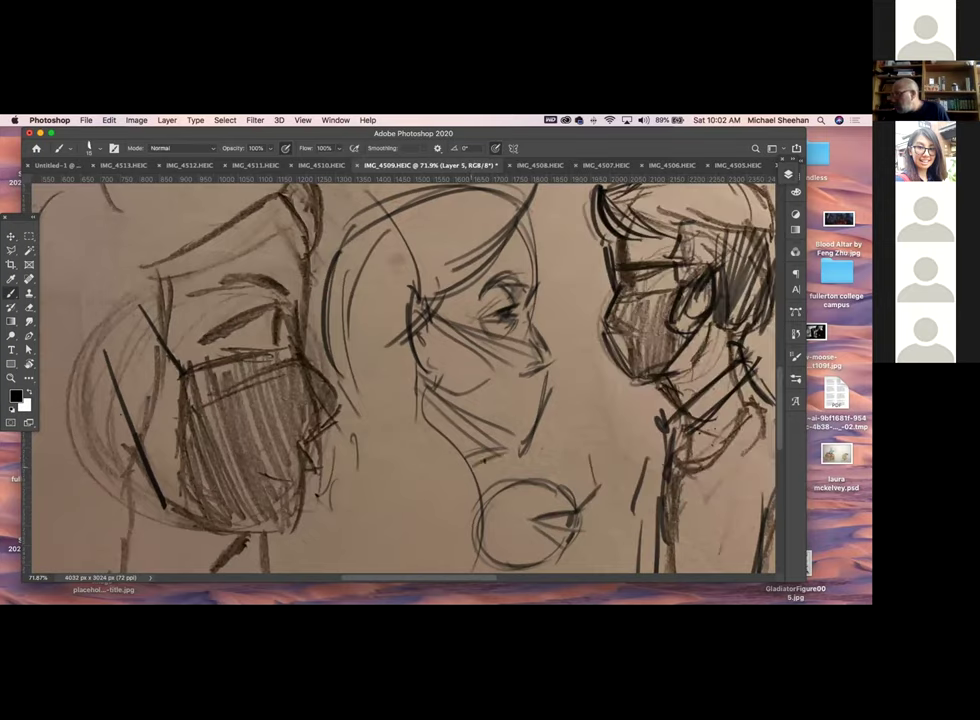
Darken the middle face's chin, sketch an ear, and circle its skull shape
{"action": "left_click_drag", "start_coordinate": [471, 466], "coordinate": [509, 449]}
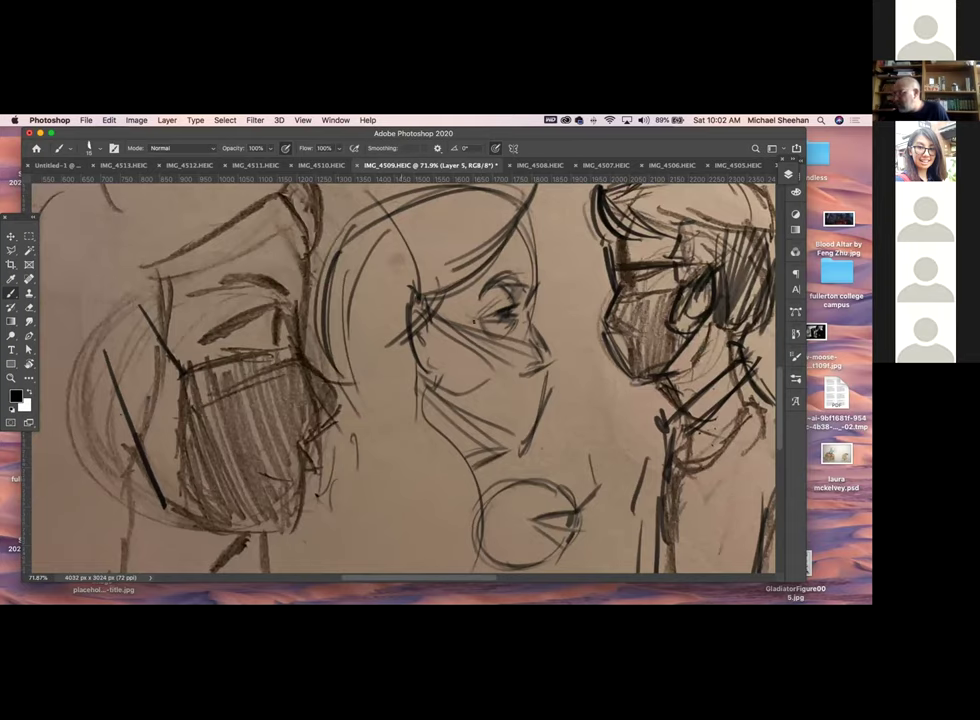
{"action": "scroll", "coordinate": [400, 380], "scroll_direction": "up", "scroll_amount": 5}
{"action": "mouse_move", "coordinate": [380, 322]}
{"action": "left_mouse_down"}
{"action": "mouse_move", "coordinate": [352, 372]}
{"action": "mouse_move", "coordinate": [390, 385]}
{"action": "mouse_move", "coordinate": [398, 360]}
{"action": "mouse_move", "coordinate": [382, 405]}
{"action": "left_mouse_up"}
{"action": "left_click_drag", "start_coordinate": [500, 372], "coordinate": [445, 373]}
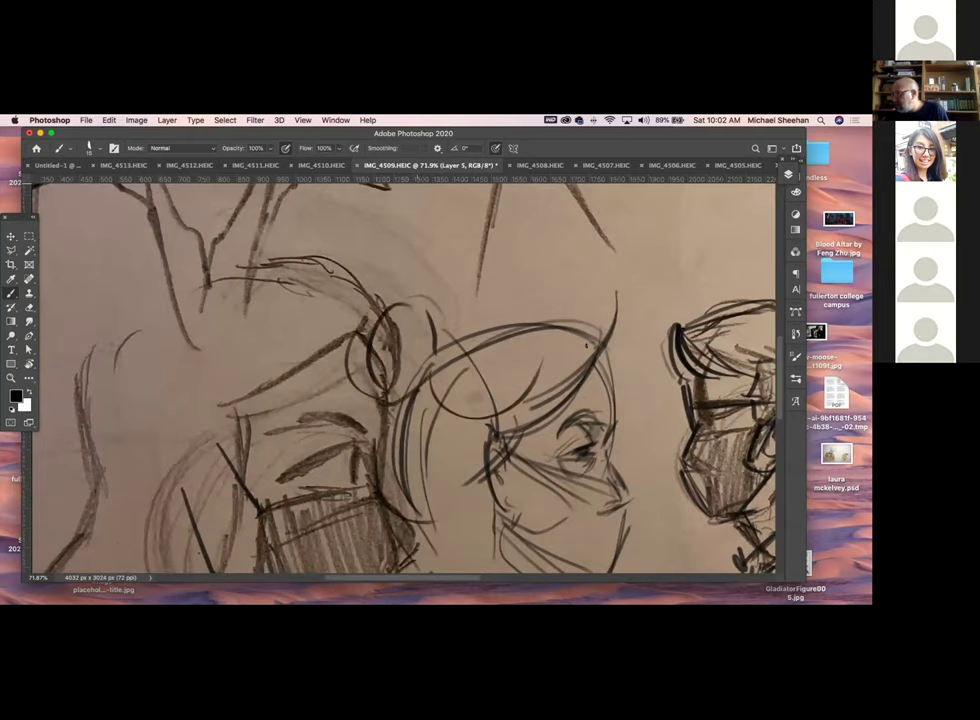
{"action": "left_click_drag", "start_coordinate": [590, 458], "coordinate": [393, 305]}
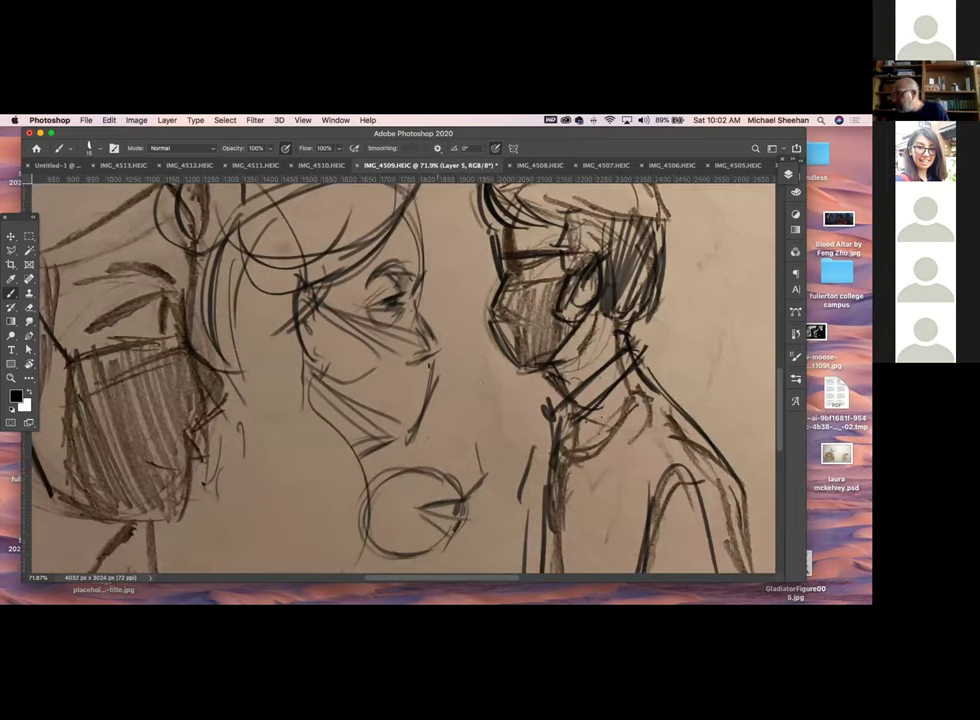
Firm up the middle face's mask and chin with dark strokes, then zoom out to 33.3%
{"action": "mouse_move", "coordinate": [320, 310]}
{"action": "left_mouse_down"}
{"action": "mouse_move", "coordinate": [384, 328]}
{"action": "mouse_move", "coordinate": [382, 342]}
{"action": "left_mouse_up"}
{"action": "mouse_move", "coordinate": [320, 338]}
{"action": "left_mouse_down"}
{"action": "mouse_move", "coordinate": [388, 354]}
{"action": "mouse_move", "coordinate": [385, 366]}
{"action": "left_mouse_up"}
{"action": "mouse_move", "coordinate": [315, 365]}
{"action": "left_mouse_down"}
{"action": "mouse_move", "coordinate": [405, 430]}
{"action": "mouse_move", "coordinate": [385, 440]}
{"action": "left_mouse_up"}
{"action": "left_click_drag", "start_coordinate": [310, 370], "coordinate": [385, 430]}
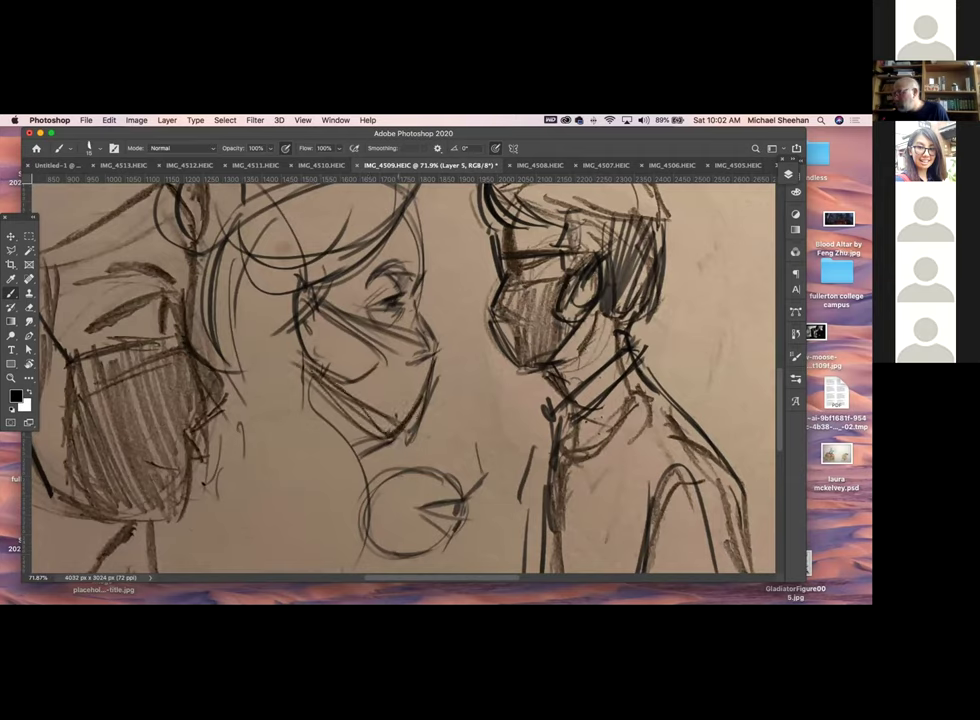
{"action": "scroll", "coordinate": [400, 375], "scroll_direction": "up", "scroll_amount": 5}
{"action": "key", "text": "super+minus"}
{"action": "key", "text": "super+minus"}
{"action": "key", "text": "super+minus"}
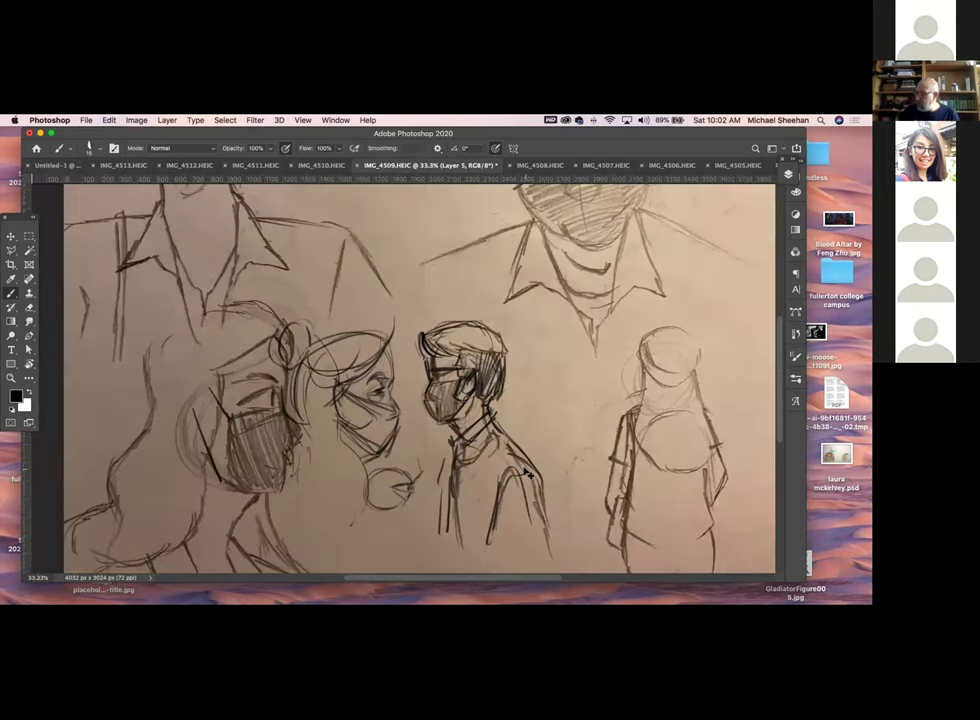
{"action": "key", "text": "super+minus"}
{"action": "key", "text": "super+minus"}
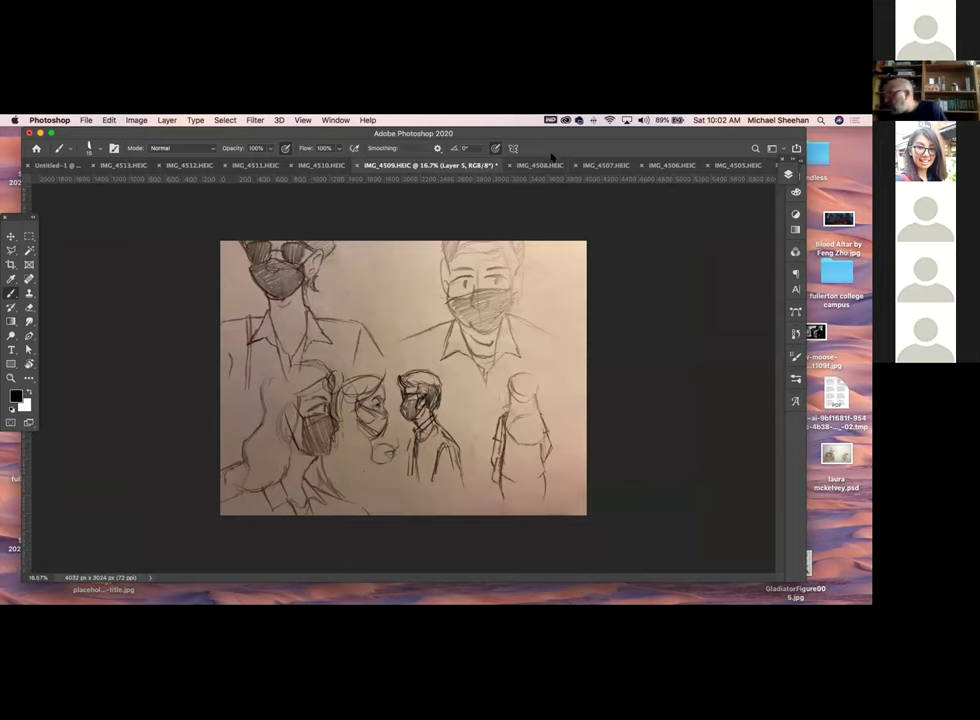
Draw a curved correction beside the hat figure's face in IMG_4506
{"action": "left_click", "coordinate": [548, 166]}
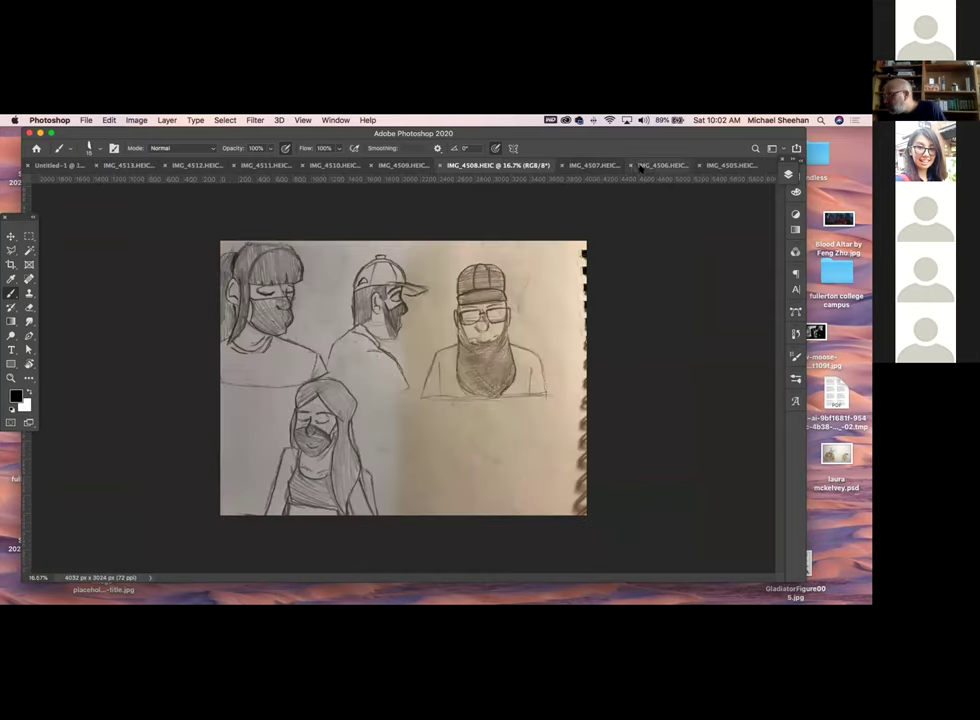
{"action": "left_click", "coordinate": [640, 167]}
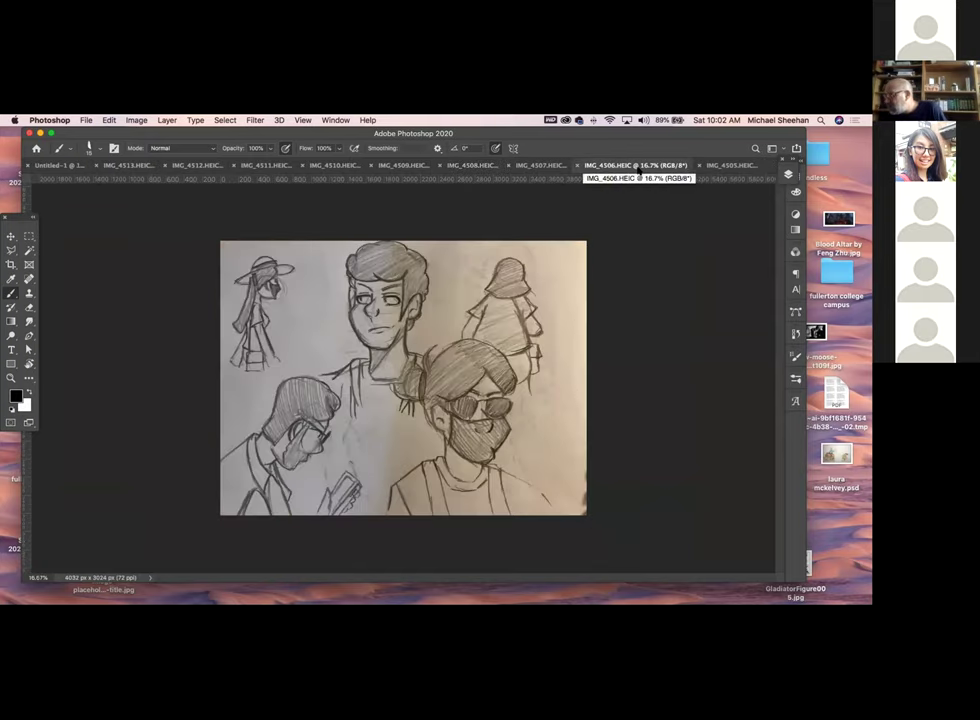
{"action": "left_click_drag", "start_coordinate": [292, 262], "coordinate": [276, 312]}
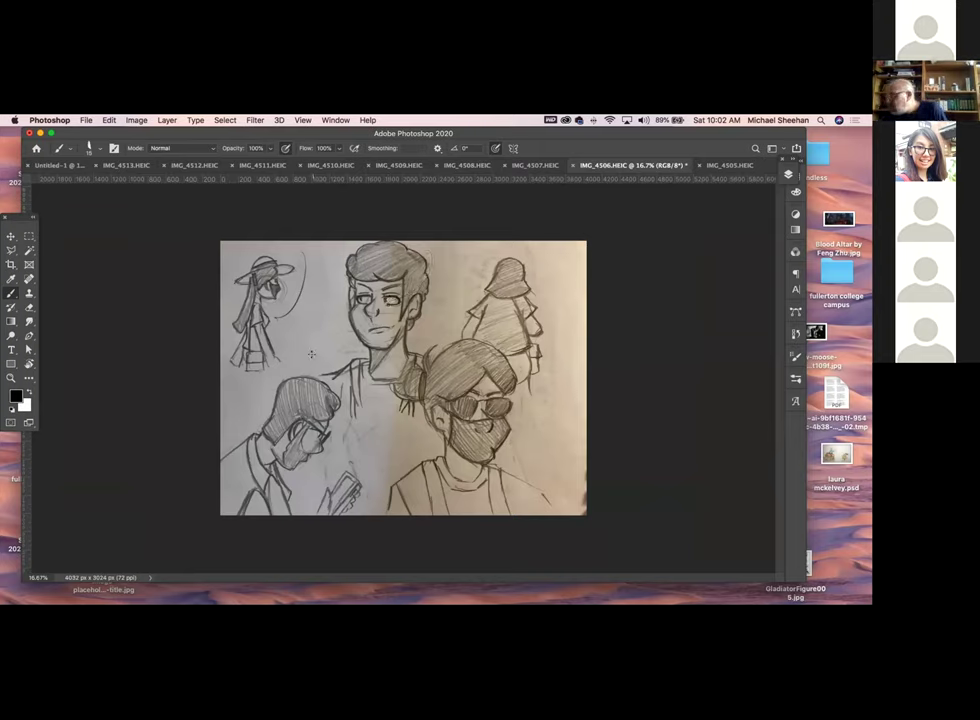
Glance at the IMG_4505 house sketch, then bring up IMG_4513
{"action": "left_click", "coordinate": [712, 165]}
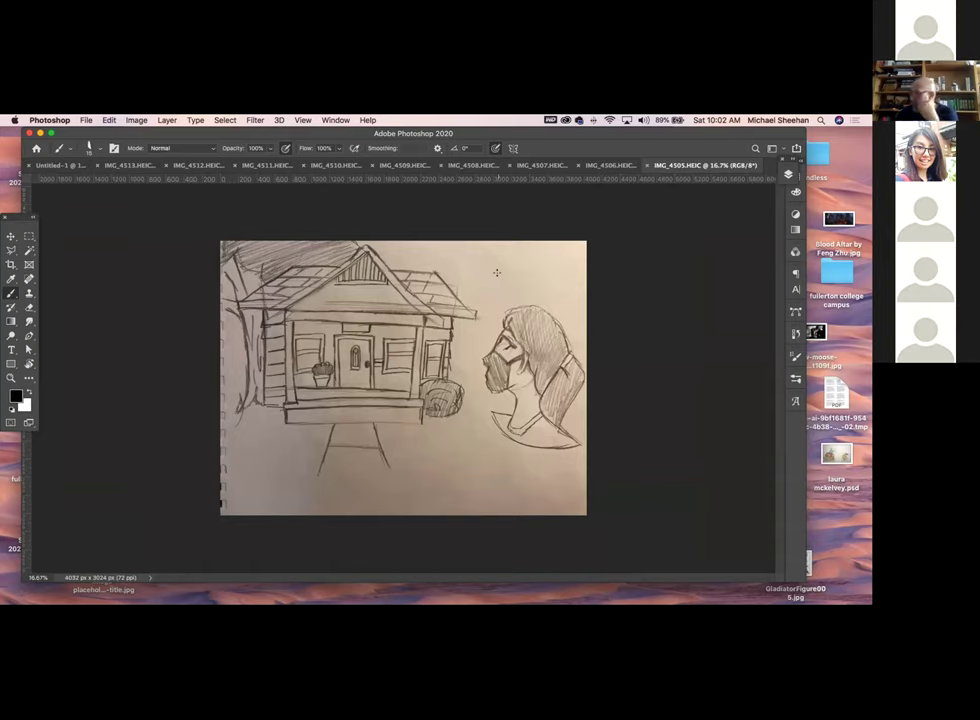
{"action": "left_click", "coordinate": [596, 167]}
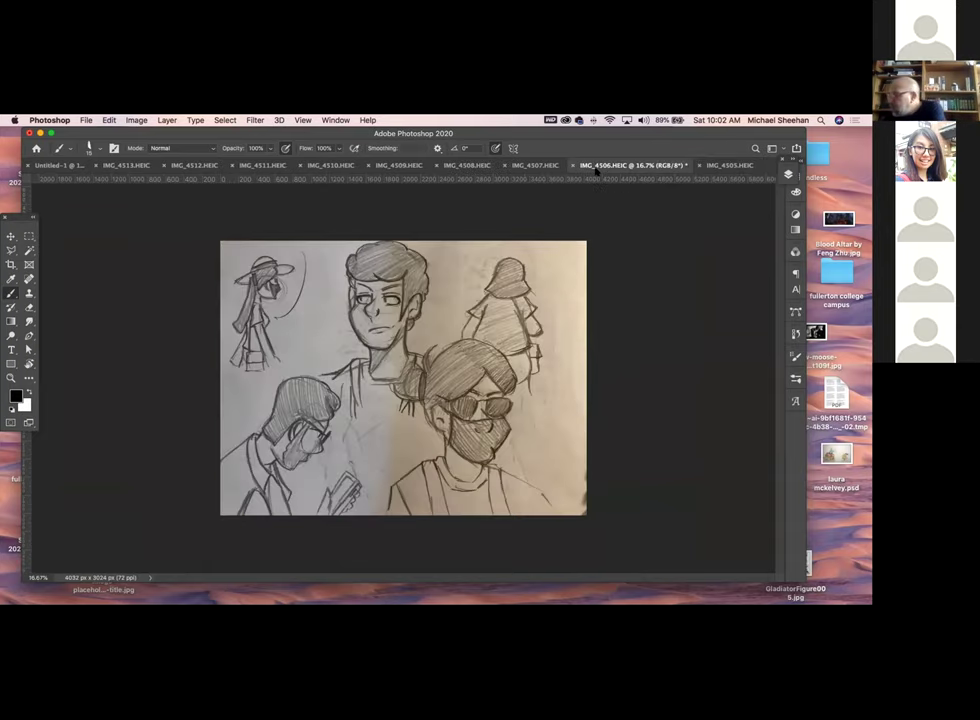
{"action": "left_click", "coordinate": [120, 166]}
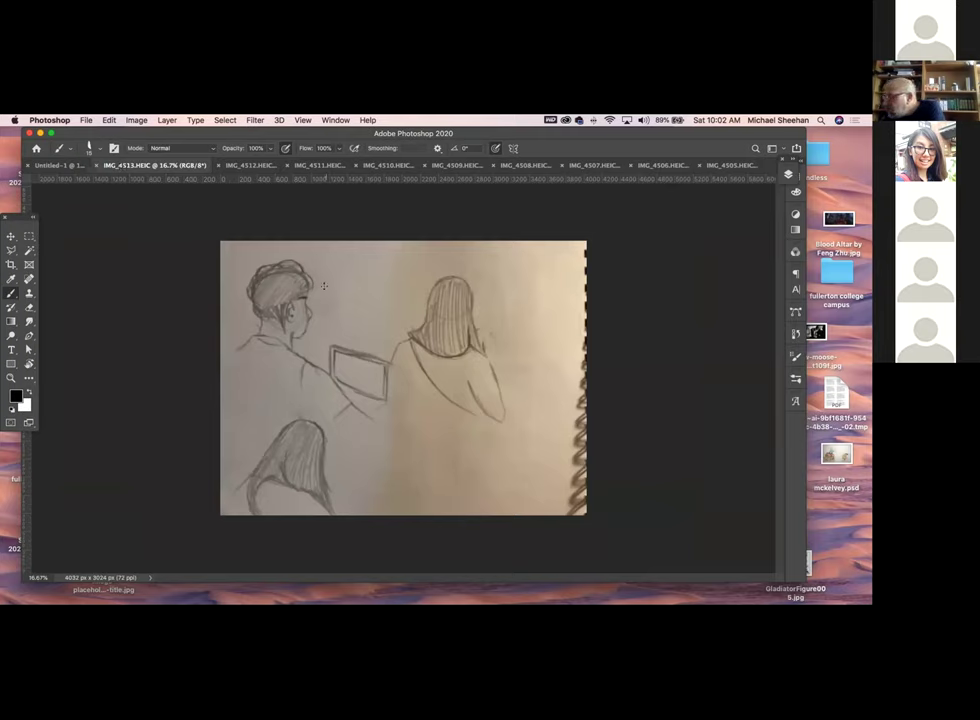
Redraw the seated man's head, collar and shoulder, and outline the laptop as a box
{"action": "left_click_drag", "start_coordinate": [322, 276], "coordinate": [332, 265]}
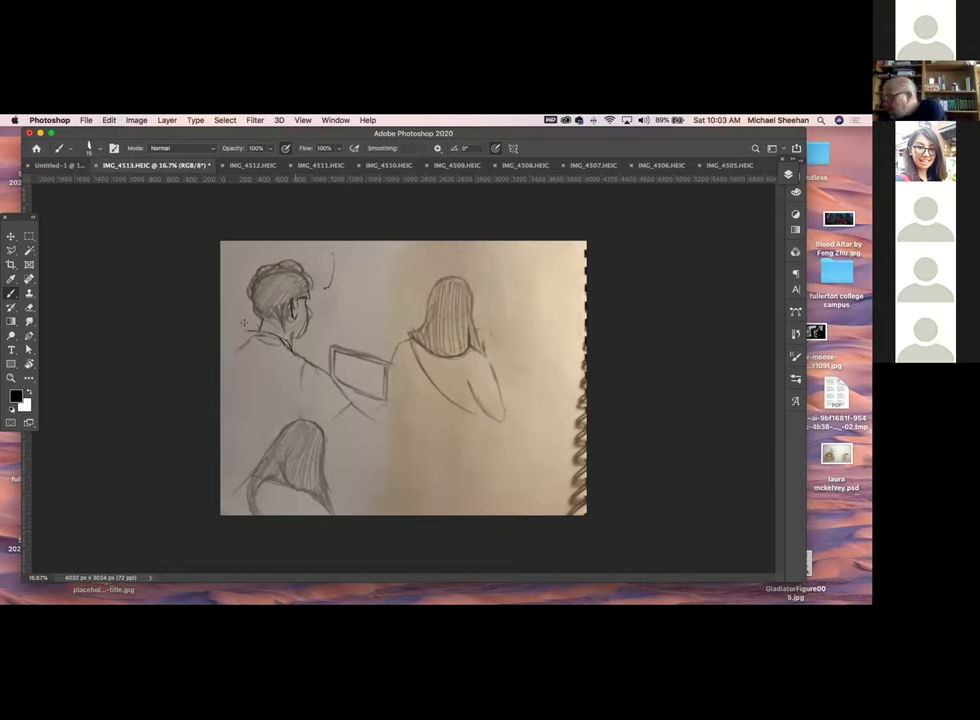
{"action": "left_click_drag", "start_coordinate": [248, 338], "coordinate": [285, 345]}
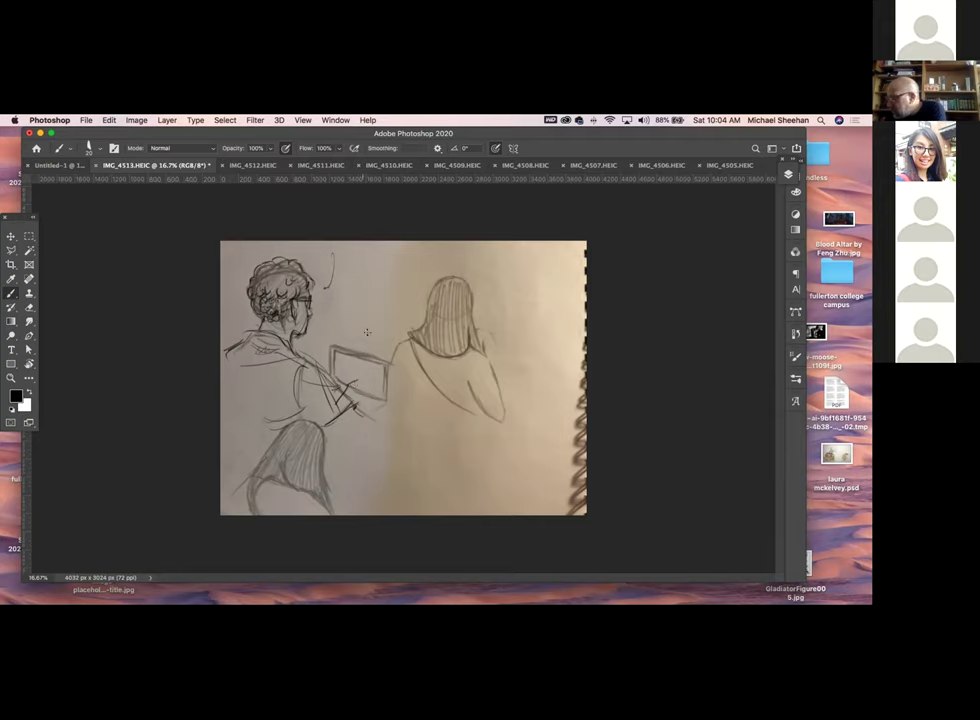
{"action": "mouse_move", "coordinate": [352, 336]}
{"action": "left_mouse_down"}
{"action": "mouse_move", "coordinate": [341, 378]}
{"action": "mouse_move", "coordinate": [407, 346]}
{"action": "left_mouse_up"}
{"action": "left_click_drag", "start_coordinate": [398, 400], "coordinate": [413, 345]}
{"action": "left_click_drag", "start_coordinate": [347, 380], "coordinate": [398, 393]}
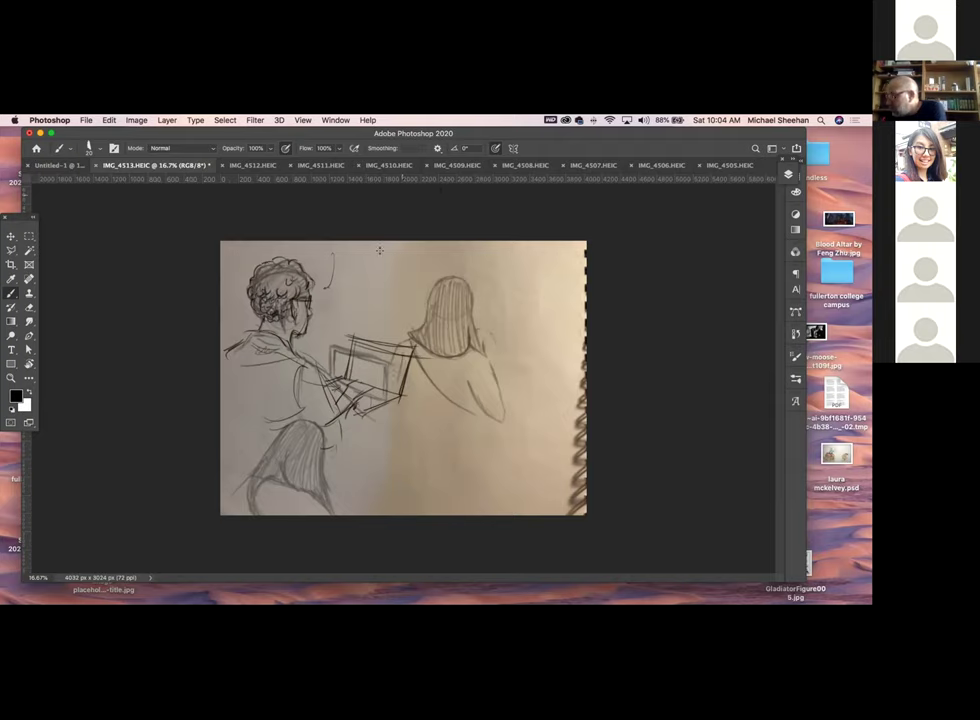
Sketch trial box lines above the laptop, undoing and redrawing the top and left sides
{"action": "mouse_move", "coordinate": [375, 252]}
{"action": "left_mouse_down"}
{"action": "mouse_move", "coordinate": [434, 260]}
{"action": "mouse_move", "coordinate": [438, 275]}
{"action": "mouse_move", "coordinate": [418, 310]}
{"action": "left_mouse_up"}
{"action": "left_click_drag", "start_coordinate": [353, 252], "coordinate": [337, 293]}
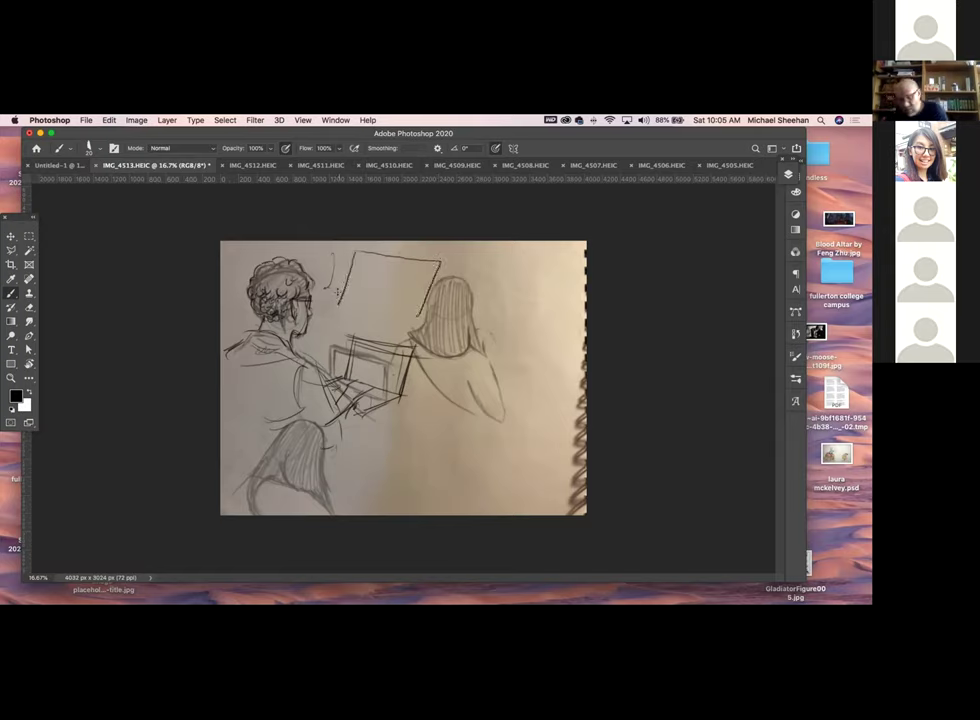
{"action": "key", "text": "super+z"}
{"action": "key", "text": "super+z"}
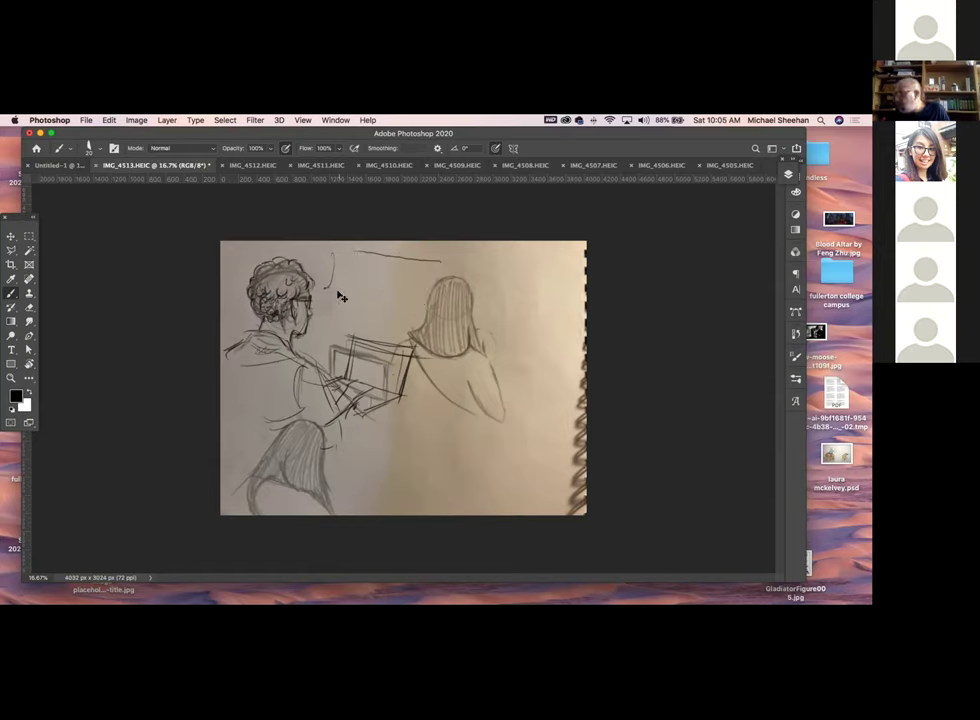
{"action": "key", "text": "super+z"}
{"action": "left_click_drag", "start_coordinate": [353, 258], "coordinate": [463, 274]}
{"action": "mouse_move", "coordinate": [353, 258]}
{"action": "left_mouse_down"}
{"action": "mouse_move", "coordinate": [344, 312]}
{"action": "mouse_move", "coordinate": [414, 322]}
{"action": "left_mouse_up"}
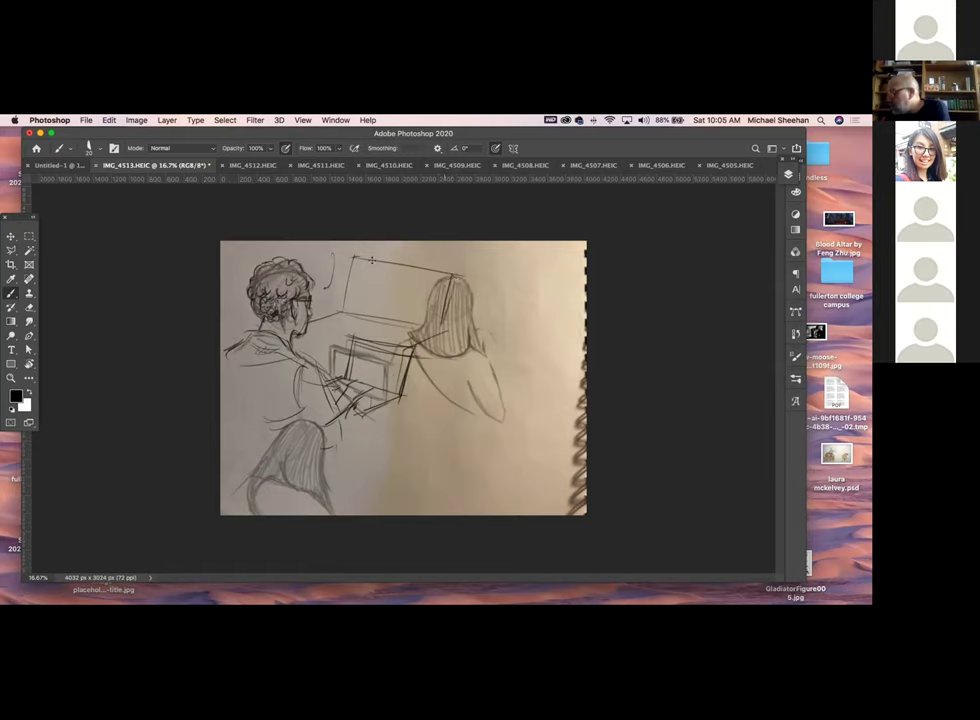
Add the laptop's top edge and a head mark, then undo the curve and box lines
{"action": "left_click_drag", "start_coordinate": [305, 348], "coordinate": [376, 336]}
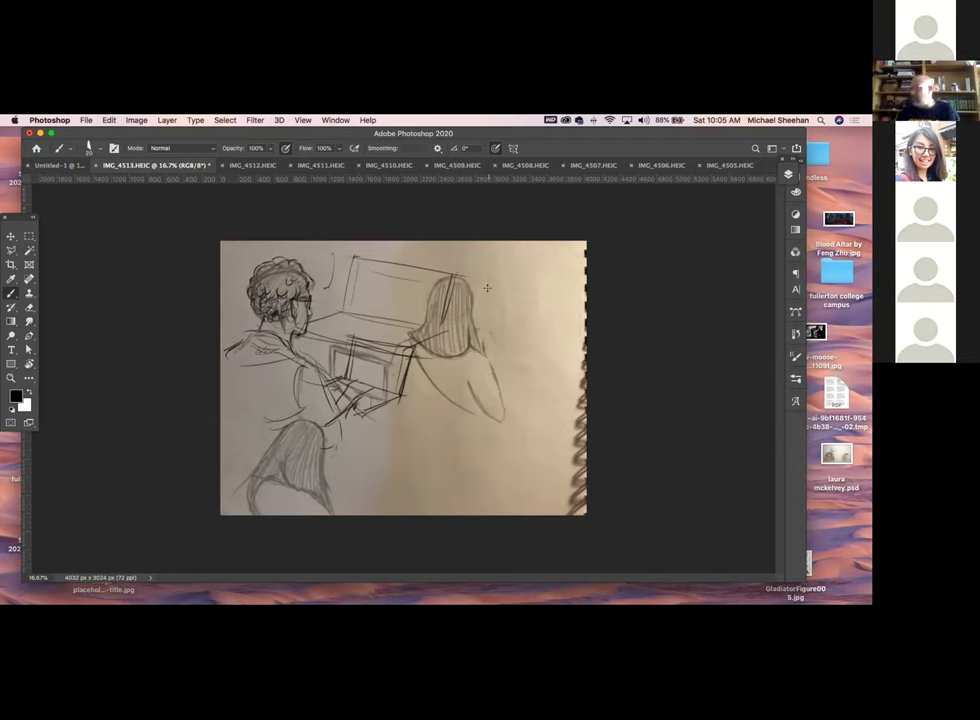
{"action": "left_click_drag", "start_coordinate": [451, 270], "coordinate": [448, 281]}
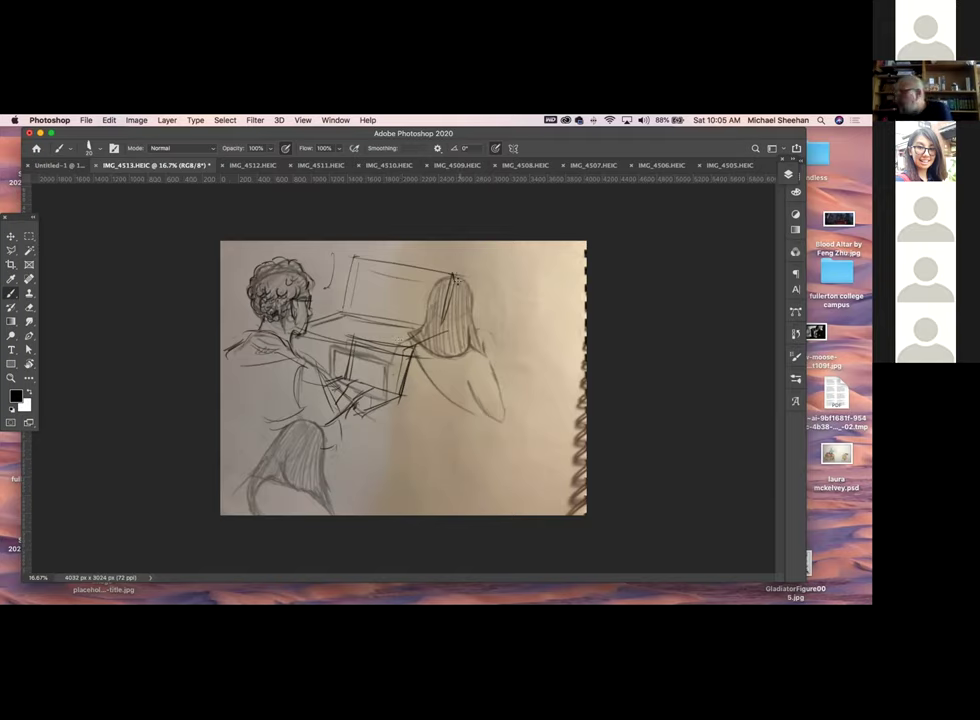
{"action": "left_click_drag", "start_coordinate": [480, 244], "coordinate": [462, 303]}
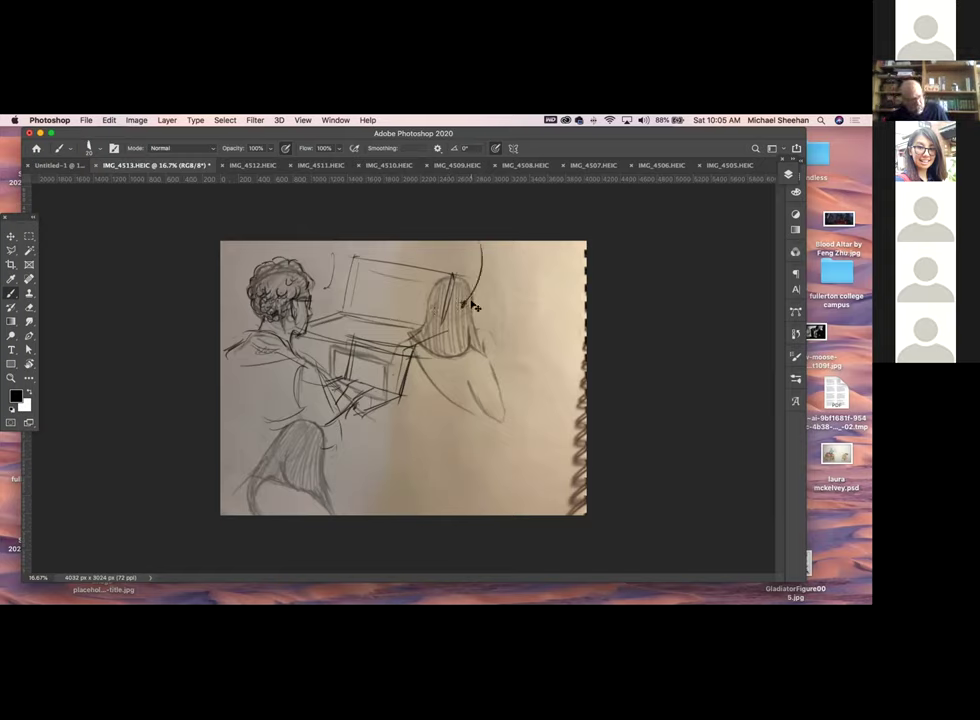
{"action": "key", "text": "super+z"}
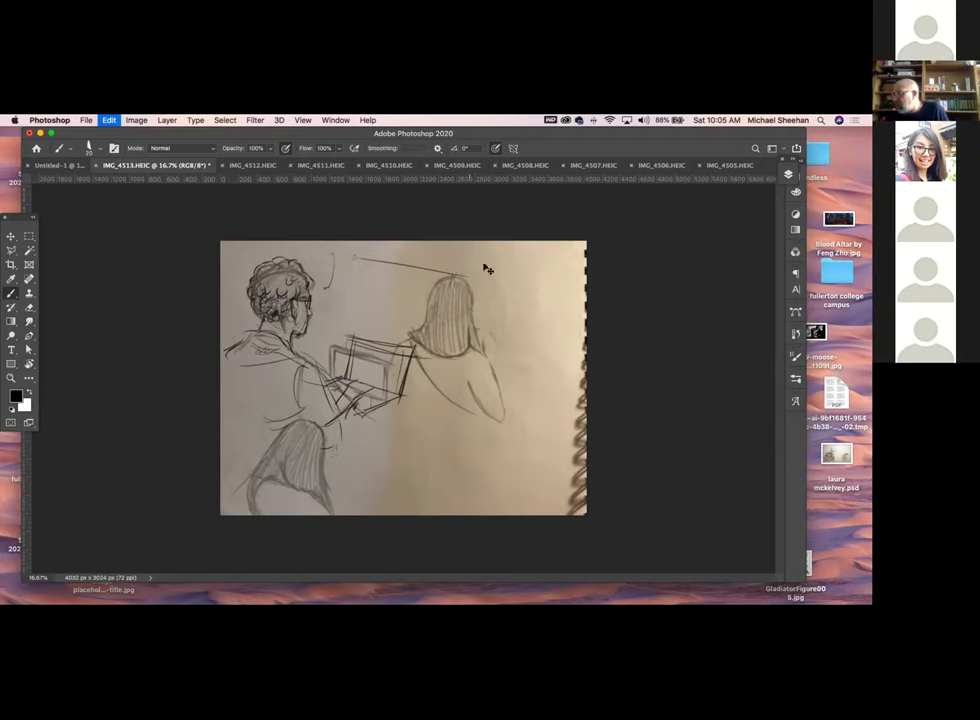
{"action": "key", "text": "super+z"}
Trace the girl's head outline, shade her hair, and add a stroke near the top-right edge
{"action": "mouse_move", "coordinate": [448, 272]}
{"action": "left_mouse_down"}
{"action": "mouse_move", "coordinate": [428, 330]}
{"action": "mouse_move", "coordinate": [417, 320]}
{"action": "mouse_move", "coordinate": [402, 356]}
{"action": "mouse_move", "coordinate": [466, 275]}
{"action": "mouse_move", "coordinate": [479, 314]}
{"action": "left_mouse_up"}
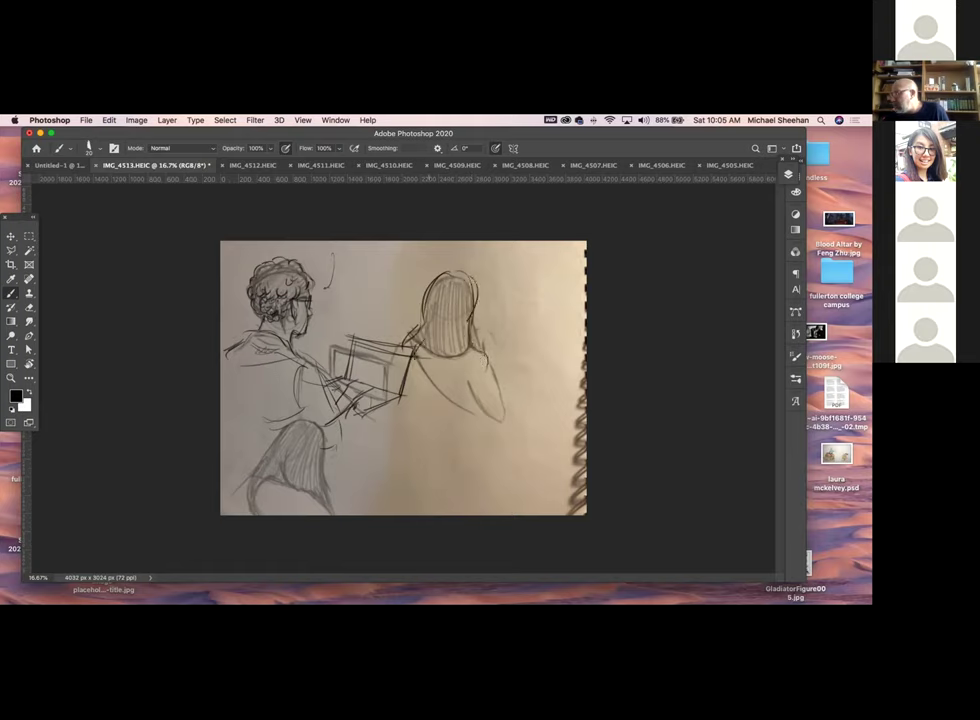
{"action": "left_click_drag", "start_coordinate": [437, 310], "coordinate": [425, 360]}
{"action": "left_click_drag", "start_coordinate": [453, 346], "coordinate": [444, 362]}
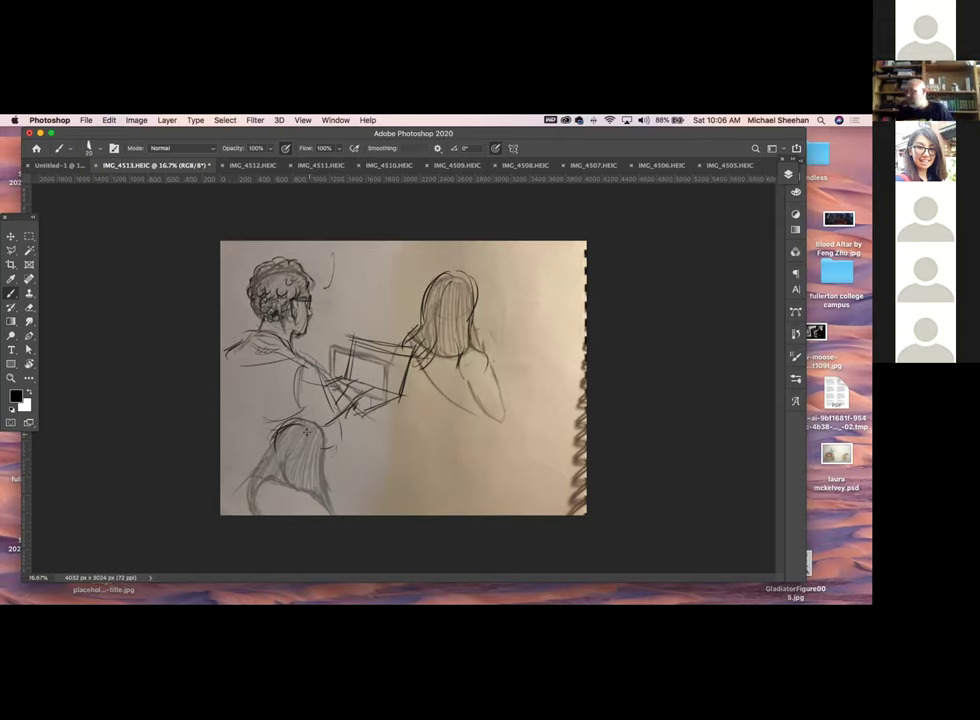
{"action": "left_click_drag", "start_coordinate": [537, 245], "coordinate": [529, 302]}
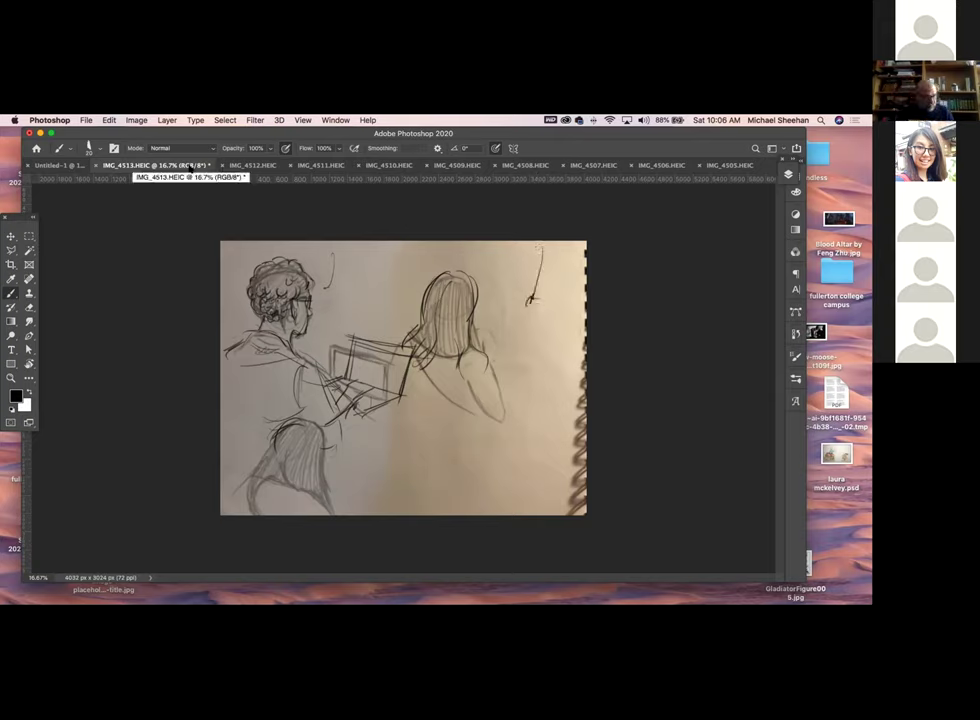
Close the nine sketches IMG_4505–IMG_4513 one by one with Cmd+W, choosing Don't Save each time
{"action": "key", "text": "super+w"}
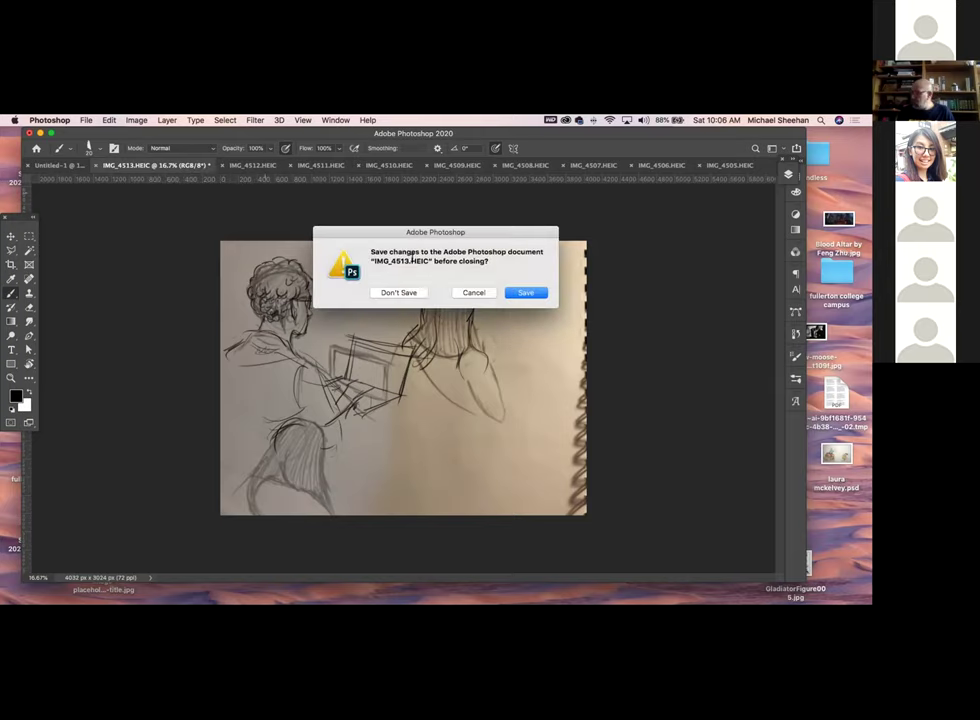
{"action": "left_click", "coordinate": [408, 292]}
{"action": "key", "text": "super+w"}
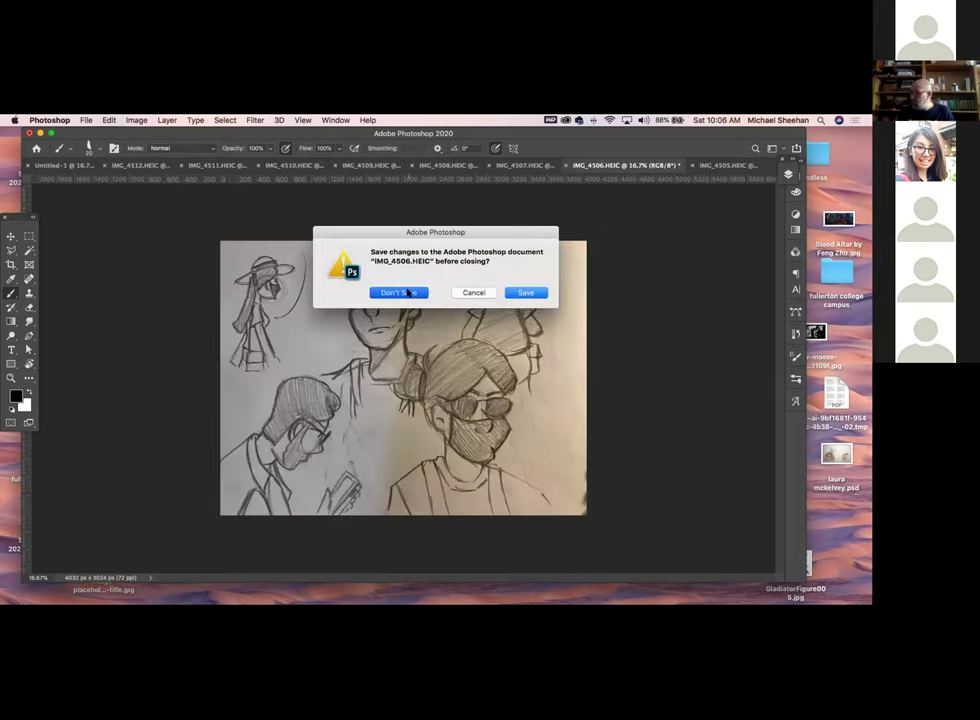
{"action": "left_click", "coordinate": [405, 291]}
{"action": "key", "text": "super+w"}
{"action": "key", "text": "super+w"}
{"action": "left_click", "coordinate": [405, 291]}
{"action": "key", "text": "super+w"}
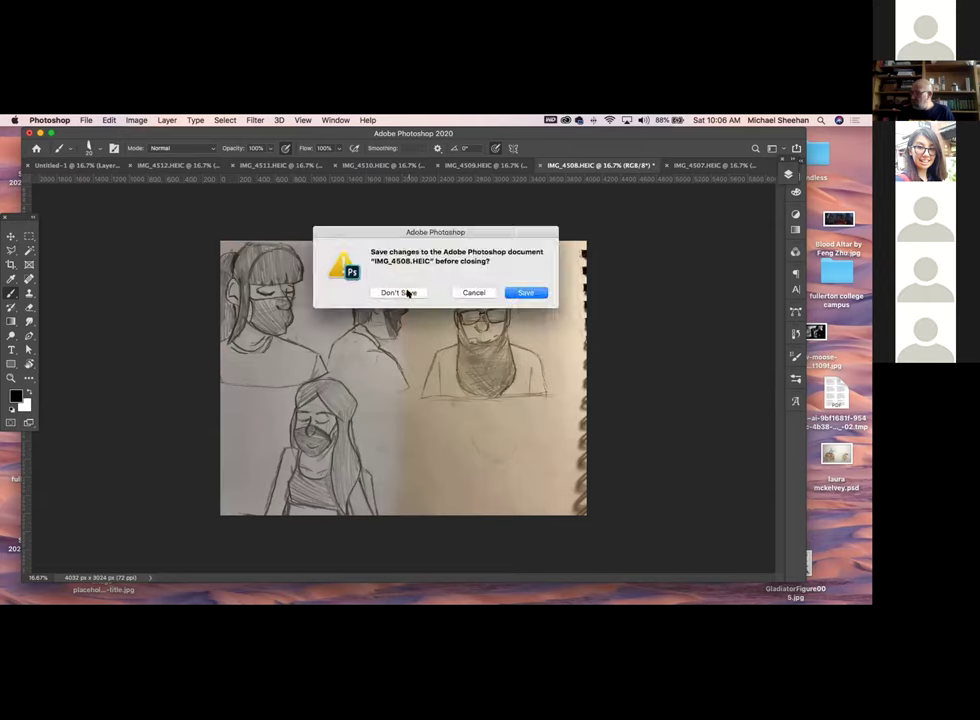
{"action": "left_click", "coordinate": [408, 292]}
{"action": "key", "text": "super+w"}
{"action": "left_click", "coordinate": [407, 291]}
{"action": "key", "text": "super+w"}
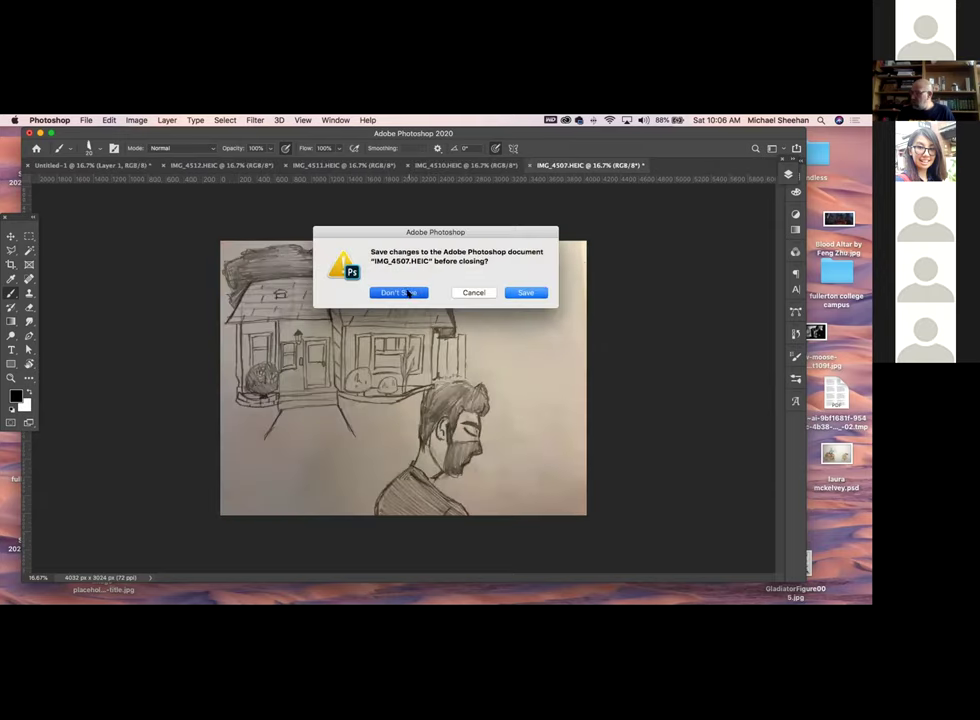
{"action": "left_click", "coordinate": [407, 290]}
{"action": "key", "text": "super+w"}
{"action": "left_click", "coordinate": [407, 291]}
{"action": "key", "text": "super+w"}
{"action": "left_click", "coordinate": [407, 291]}
{"action": "key", "text": "super+w"}
{"action": "left_click", "coordinate": [407, 292]}
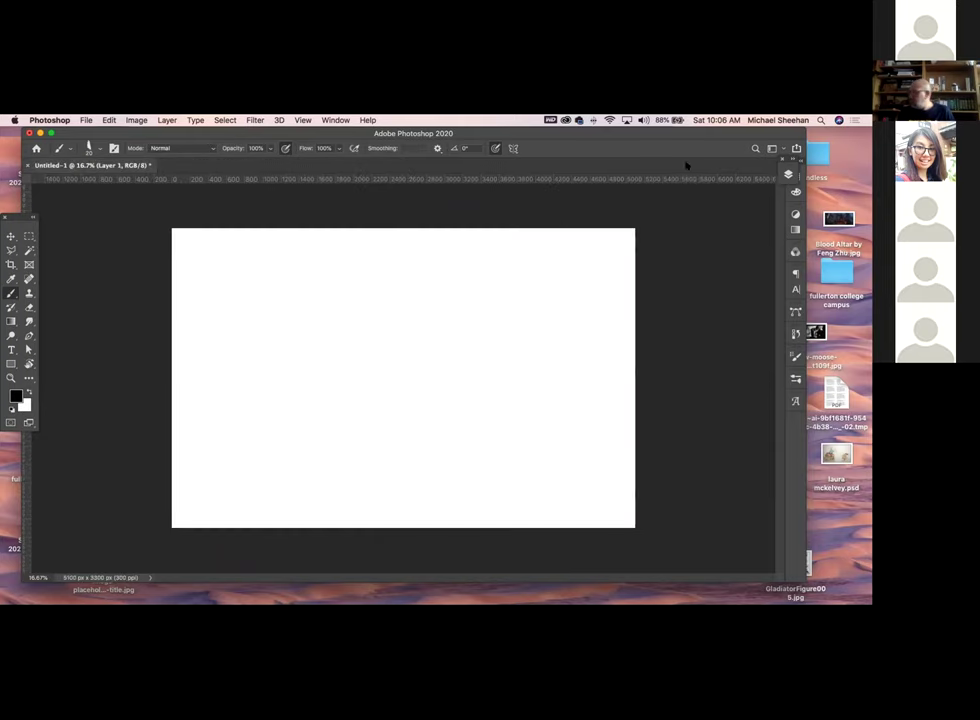
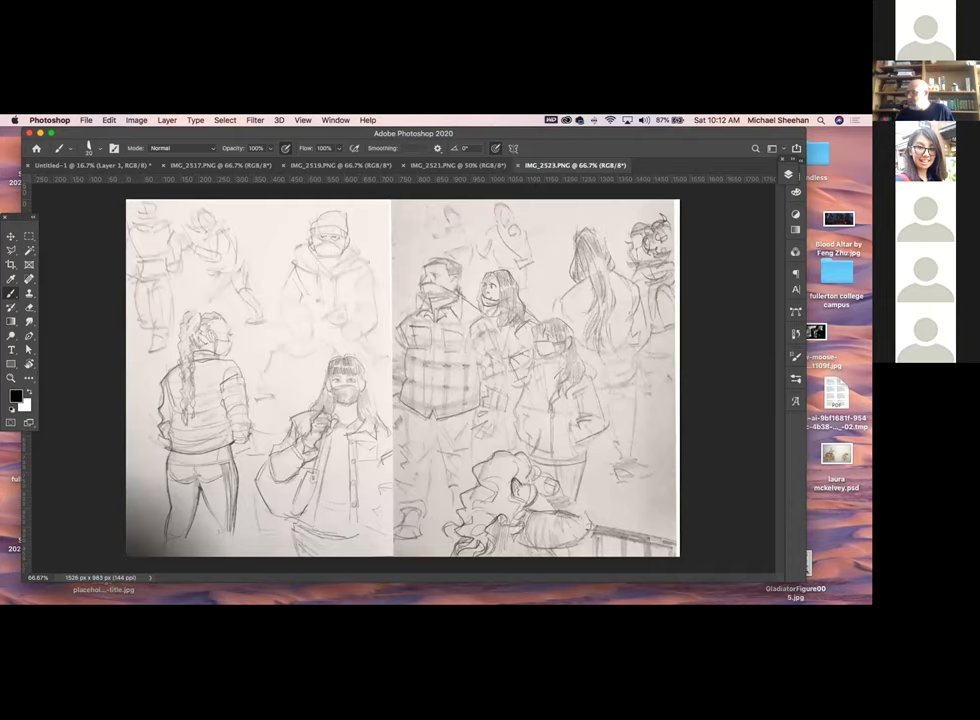
Cycle through the IMG_2517, IMG_2519, IMG_2521 and IMG_2523 scans, ending on IMG_2517.PNG
{"action": "left_click", "coordinate": [190, 165]}
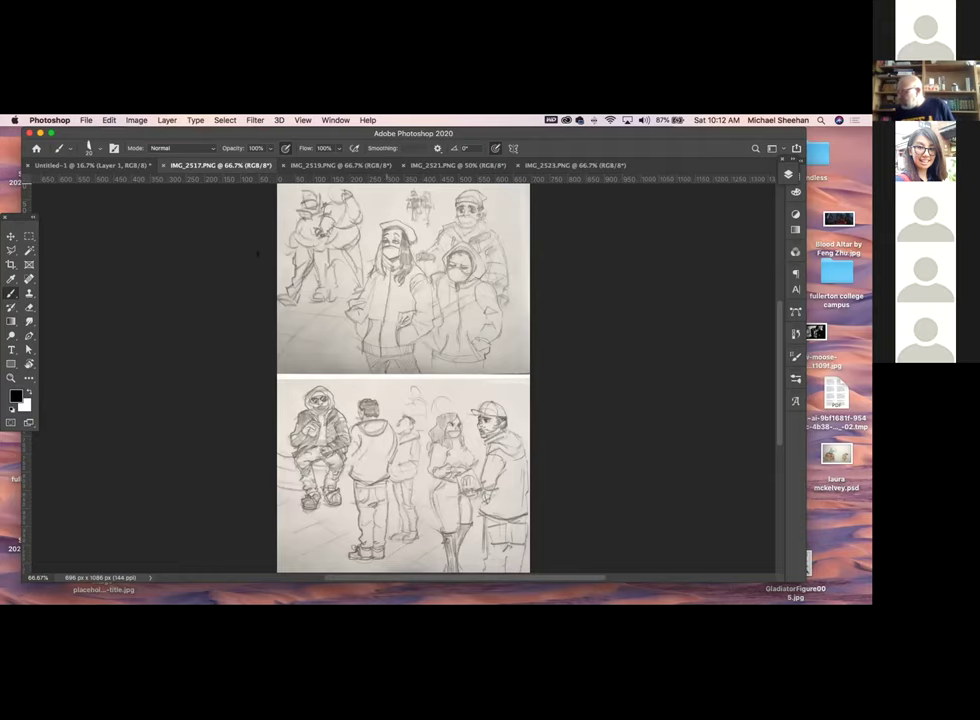
{"action": "left_click", "coordinate": [335, 165]}
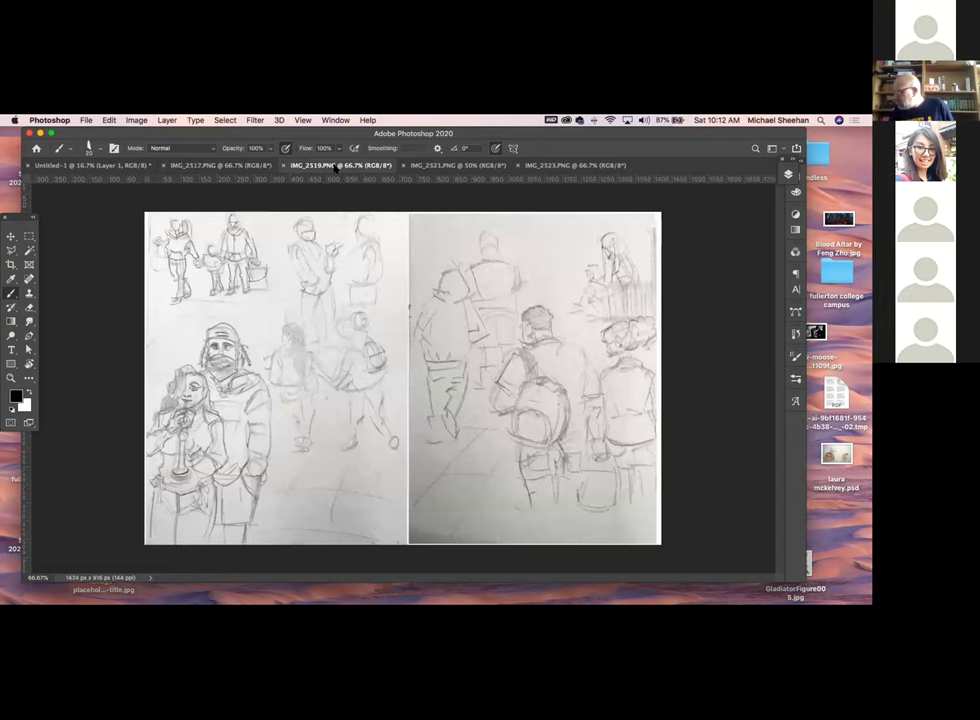
{"action": "left_click", "coordinate": [417, 167]}
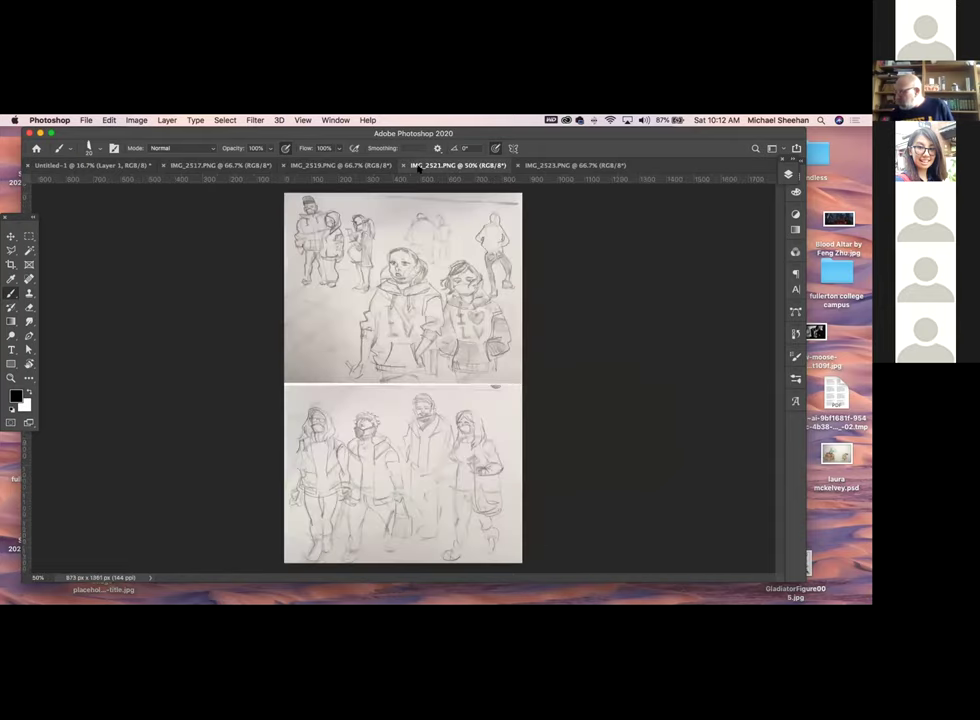
{"action": "left_click", "coordinate": [545, 166]}
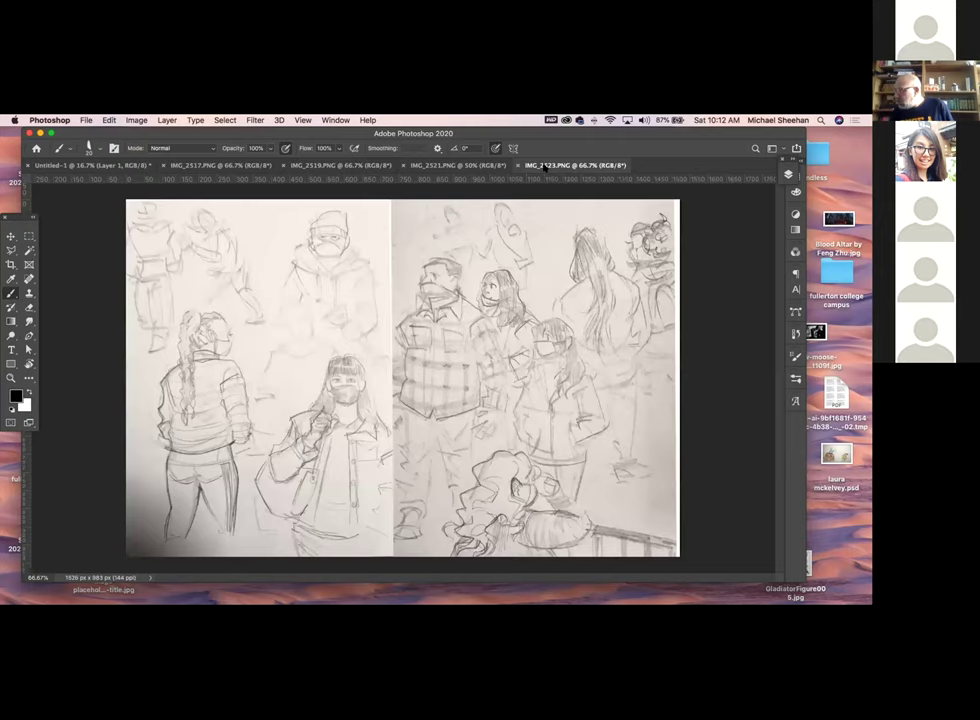
{"action": "left_click", "coordinate": [300, 166]}
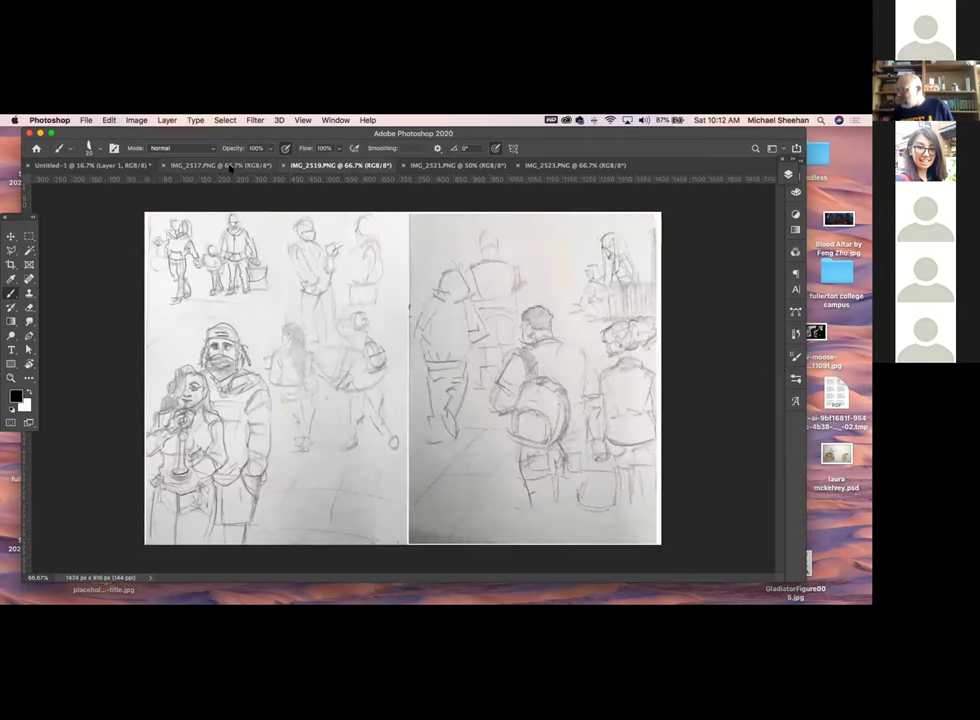
{"action": "left_click", "coordinate": [230, 167]}
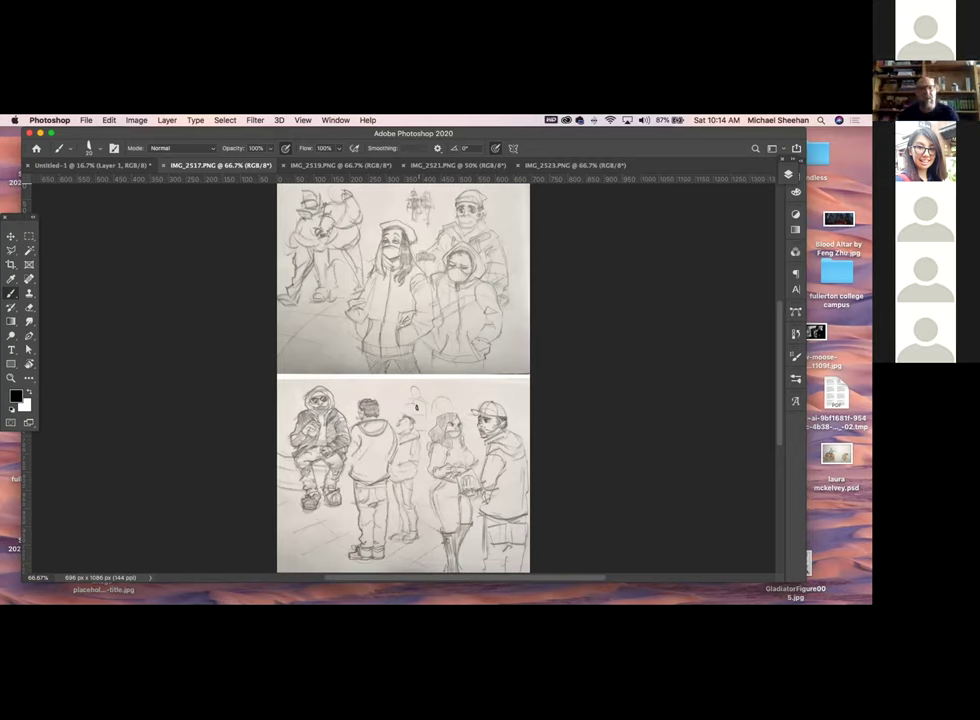
Switch to the IMG_2519.PNG sketch spread
{"action": "left_click", "coordinate": [330, 166]}
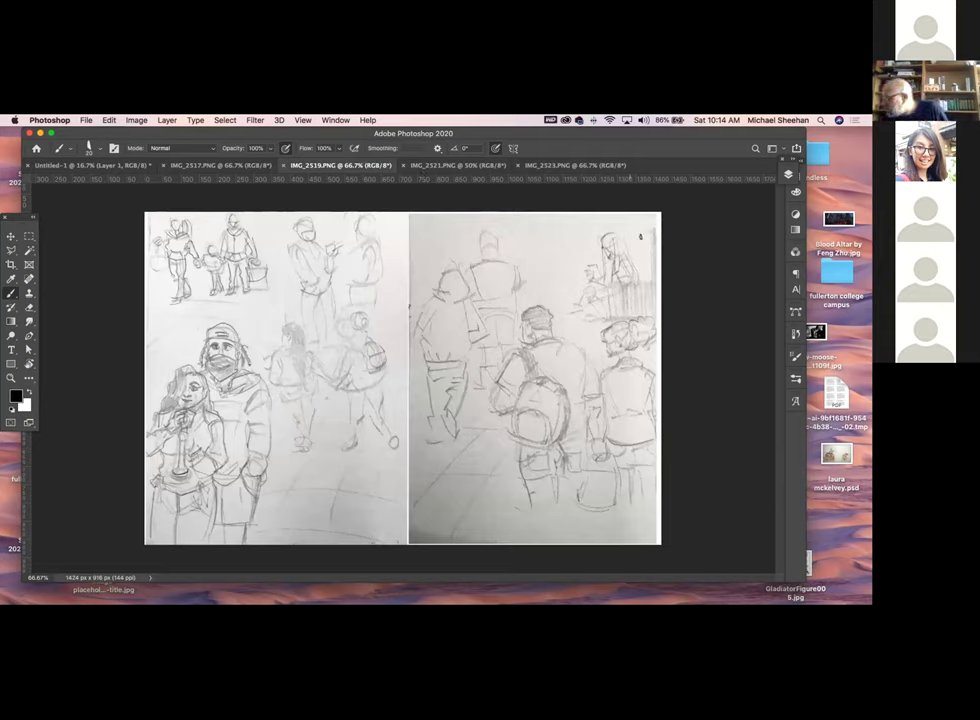
Redraw the backpack figure's and upper-right figure's heads darker, undoing a stray vertical stroke
{"action": "left_click_drag", "start_coordinate": [564, 268], "coordinate": [563, 320]}
{"action": "key", "text": "super+z"}
{"action": "key", "text": "super+z"}
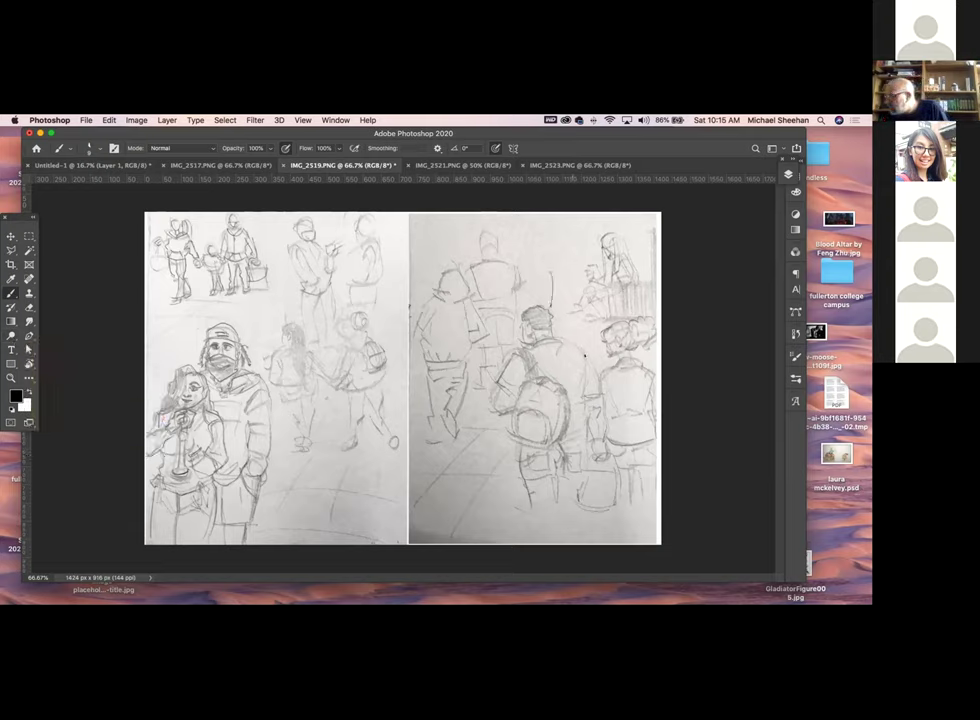
{"action": "key", "text": "super+z"}
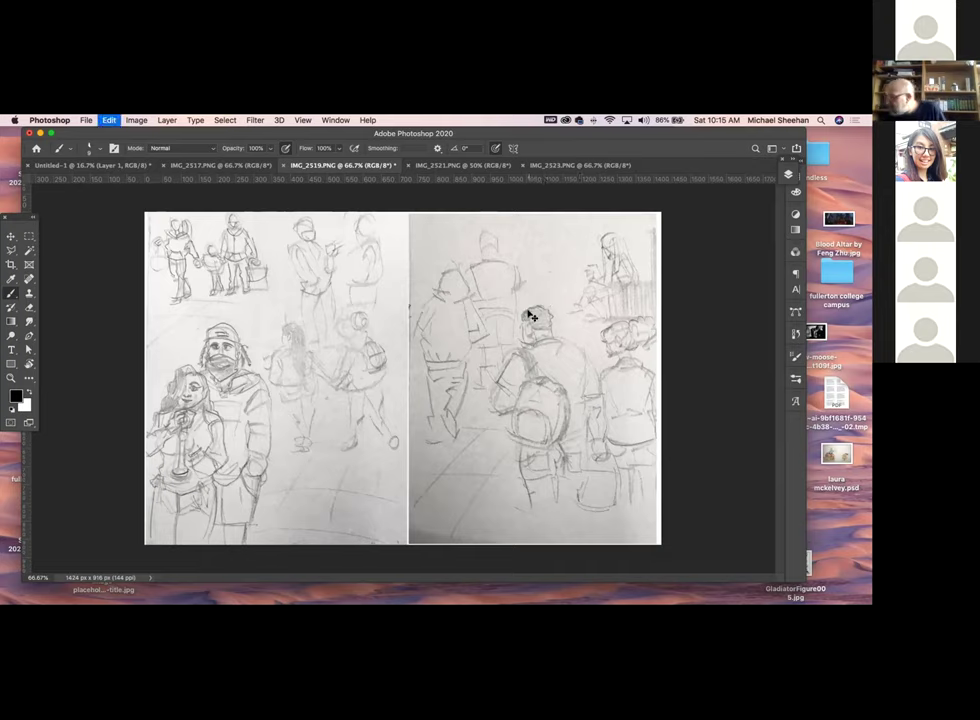
{"action": "left_click_drag", "start_coordinate": [531, 316], "coordinate": [540, 324]}
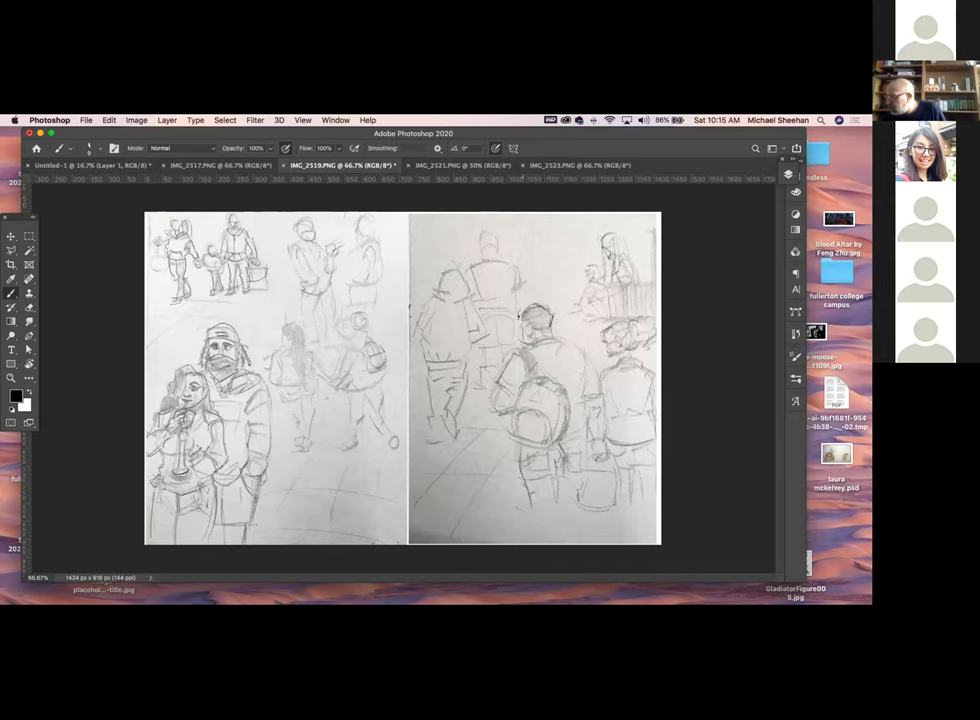
{"action": "left_click_drag", "start_coordinate": [520, 309], "coordinate": [530, 327]}
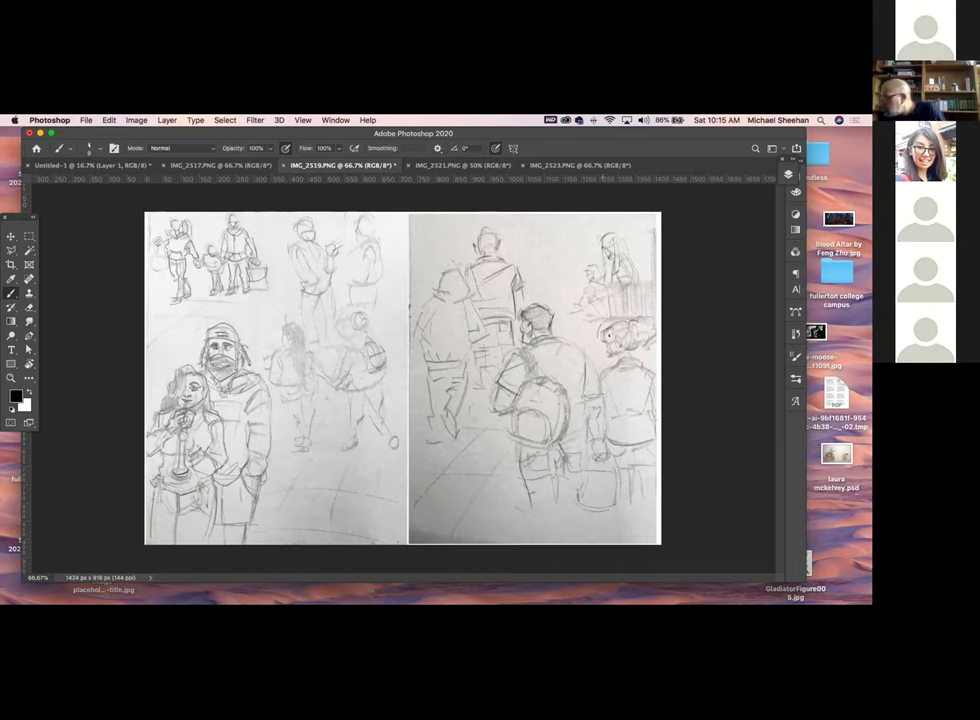
{"action": "mouse_move", "coordinate": [638, 318]}
{"action": "left_mouse_down"}
{"action": "mouse_move", "coordinate": [643, 353]}
{"action": "mouse_move", "coordinate": [637, 242]}
{"action": "mouse_move", "coordinate": [630, 326]}
{"action": "mouse_move", "coordinate": [645, 321]}
{"action": "mouse_move", "coordinate": [640, 310]}
{"action": "mouse_move", "coordinate": [615, 345]}
{"action": "left_mouse_up"}
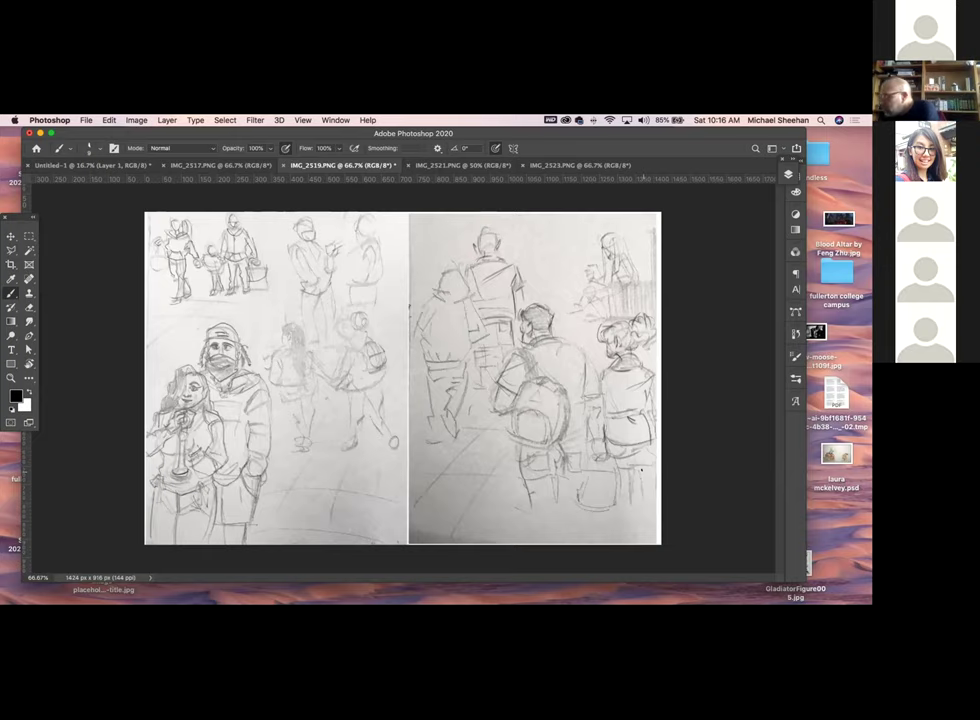
Mark a short correction above IMG_2521's central figure, then switch to IMG_2523
{"action": "left_click", "coordinate": [475, 166]}
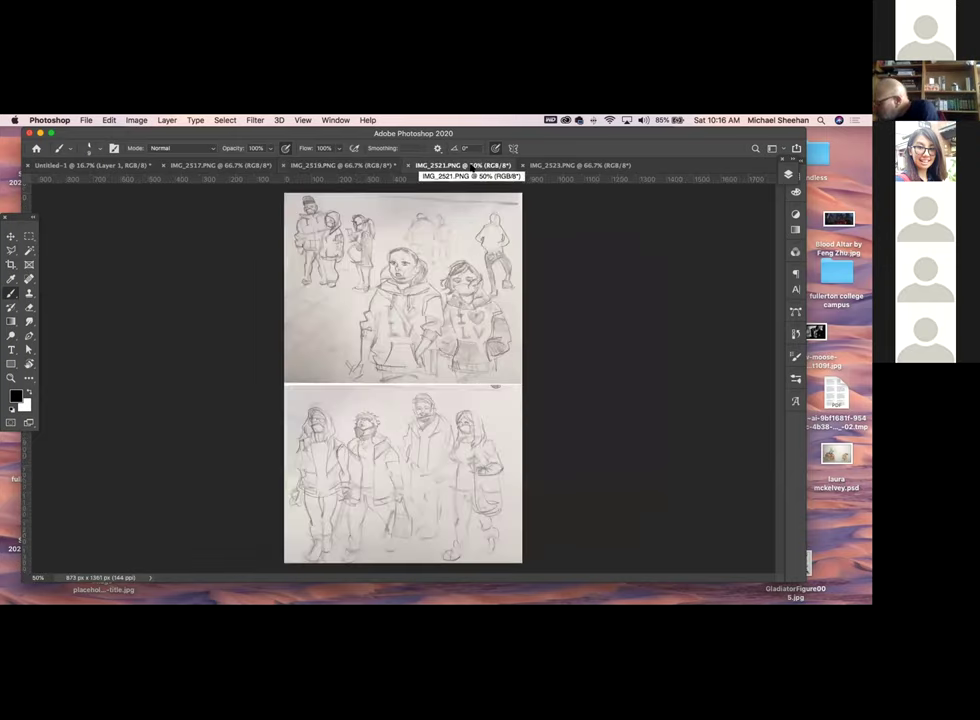
{"action": "left_click_drag", "start_coordinate": [410, 228], "coordinate": [414, 236]}
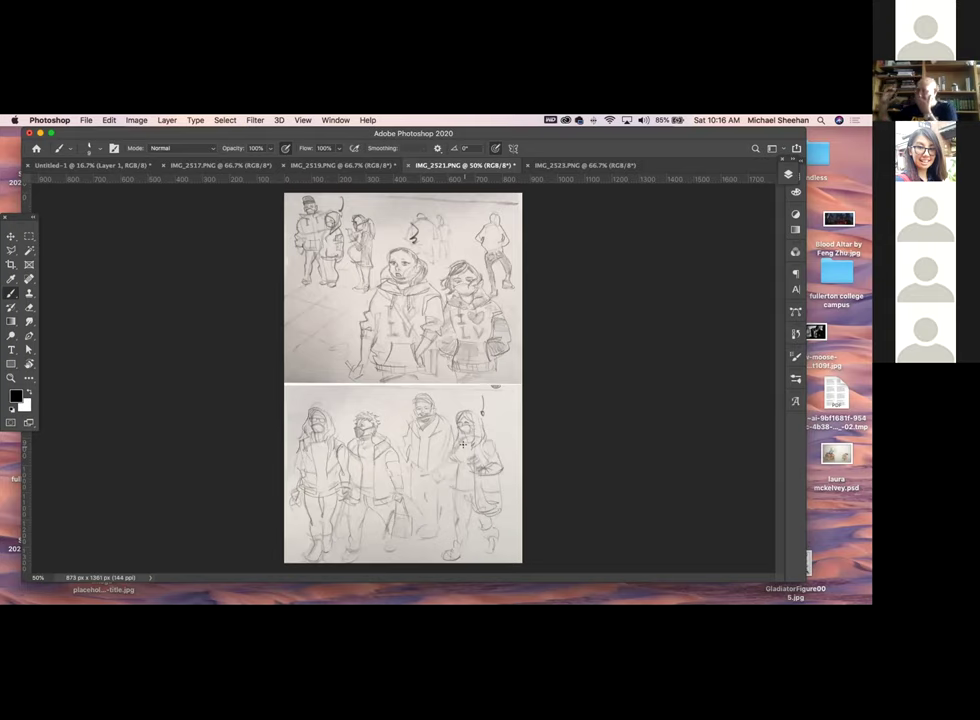
{"action": "left_click", "coordinate": [572, 164]}
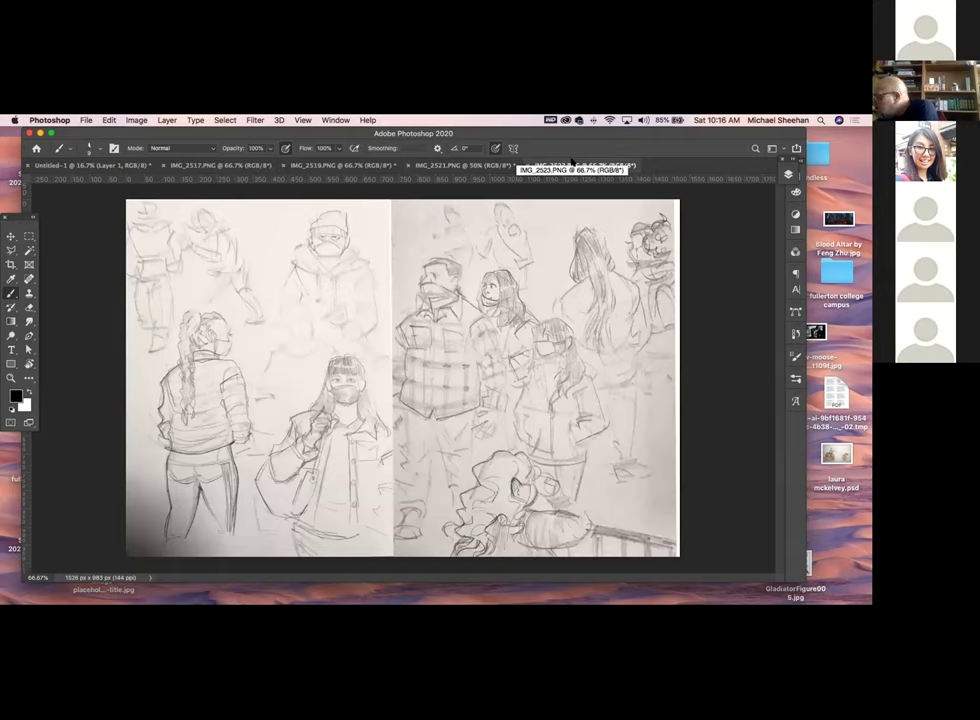
Stroke above the ponytail figure and trace the left figure's jeans, then return to IMG_2521
{"action": "left_click_drag", "start_coordinate": [603, 207], "coordinate": [606, 228]}
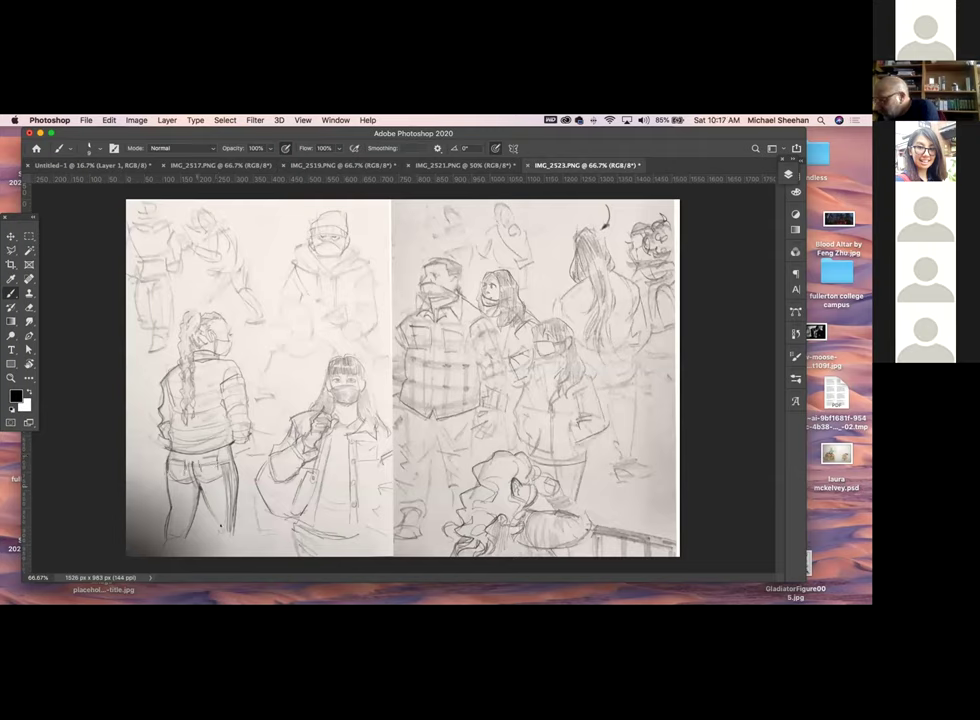
{"action": "left_click_drag", "start_coordinate": [243, 477], "coordinate": [238, 514]}
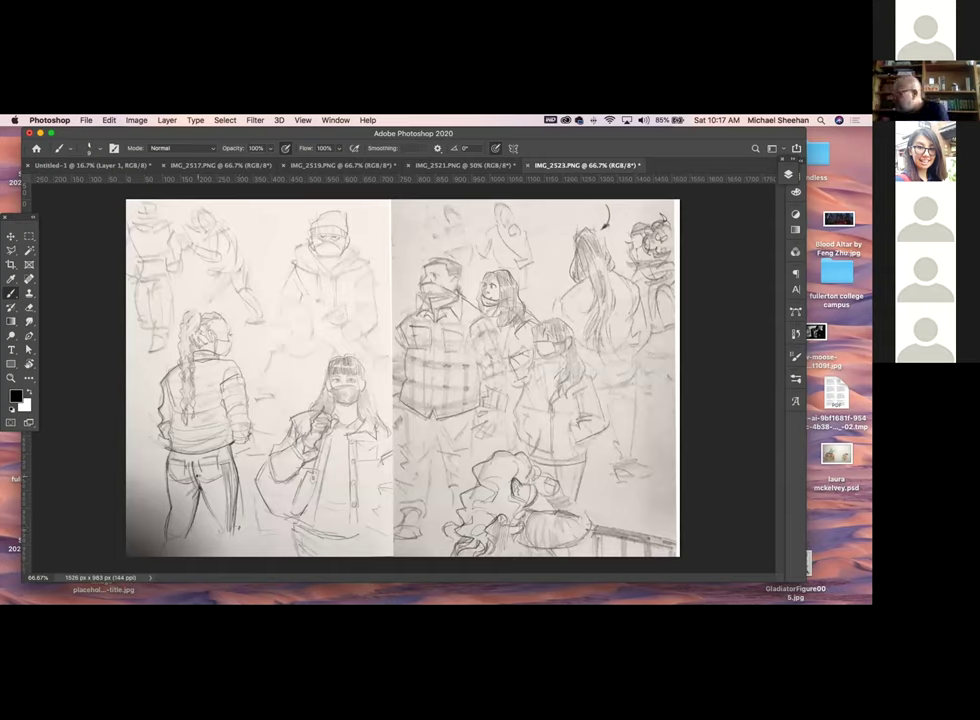
{"action": "left_click", "coordinate": [492, 165]}
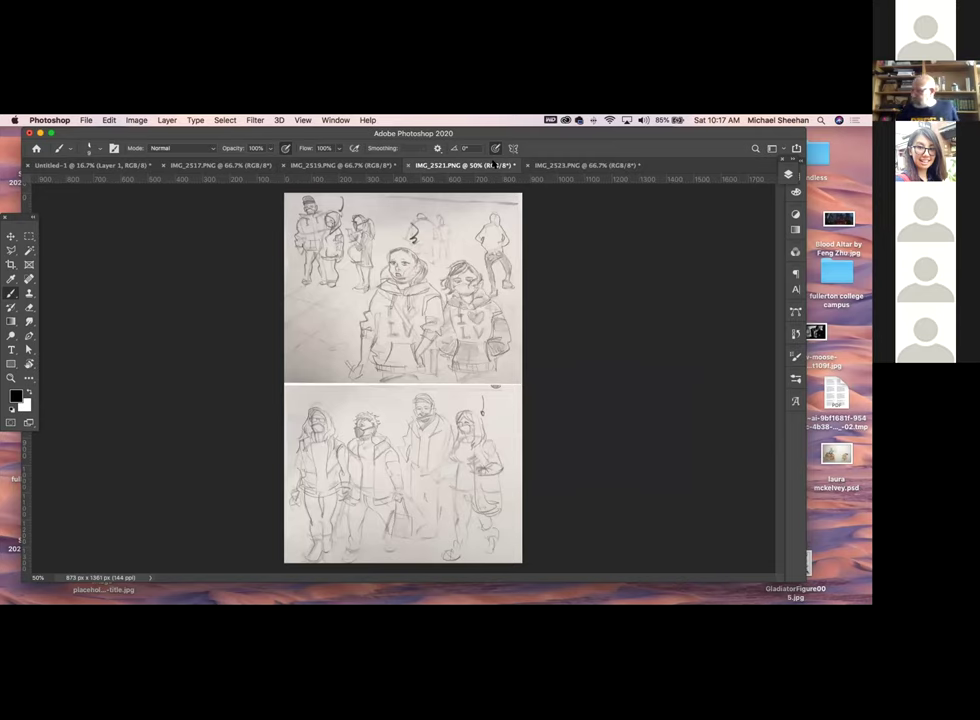
Switch back to the IMG_2523.PNG sketch spread
{"action": "left_click", "coordinate": [584, 166]}
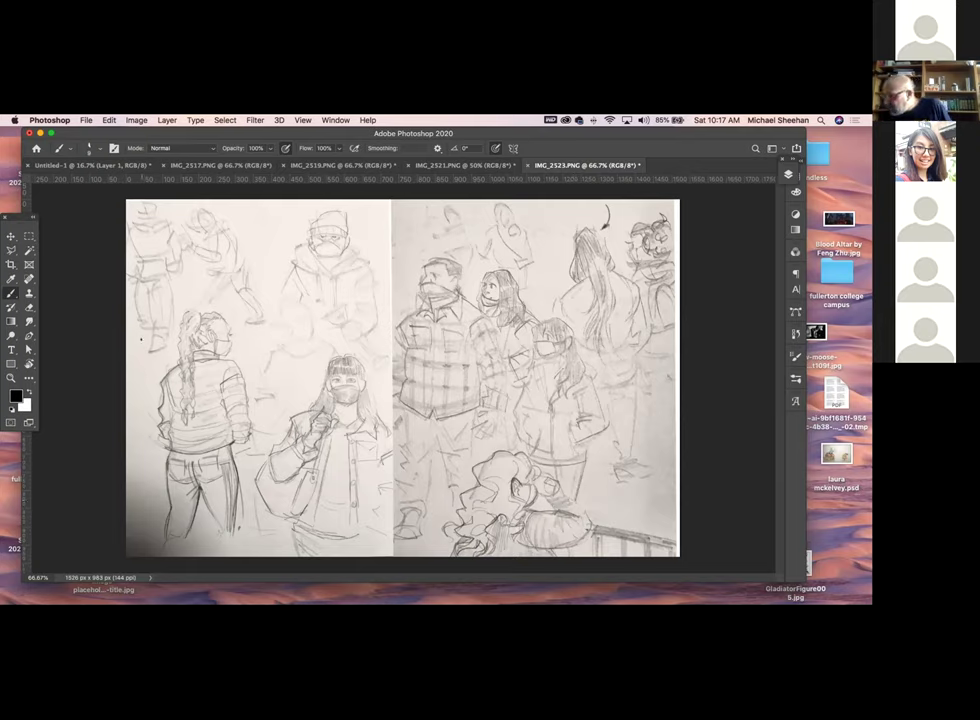
Undo a trial arrow and a squiggly page-edge stroke, briefly checking the Layers panel
{"action": "left_click_drag", "start_coordinate": [137, 365], "coordinate": [157, 401]}
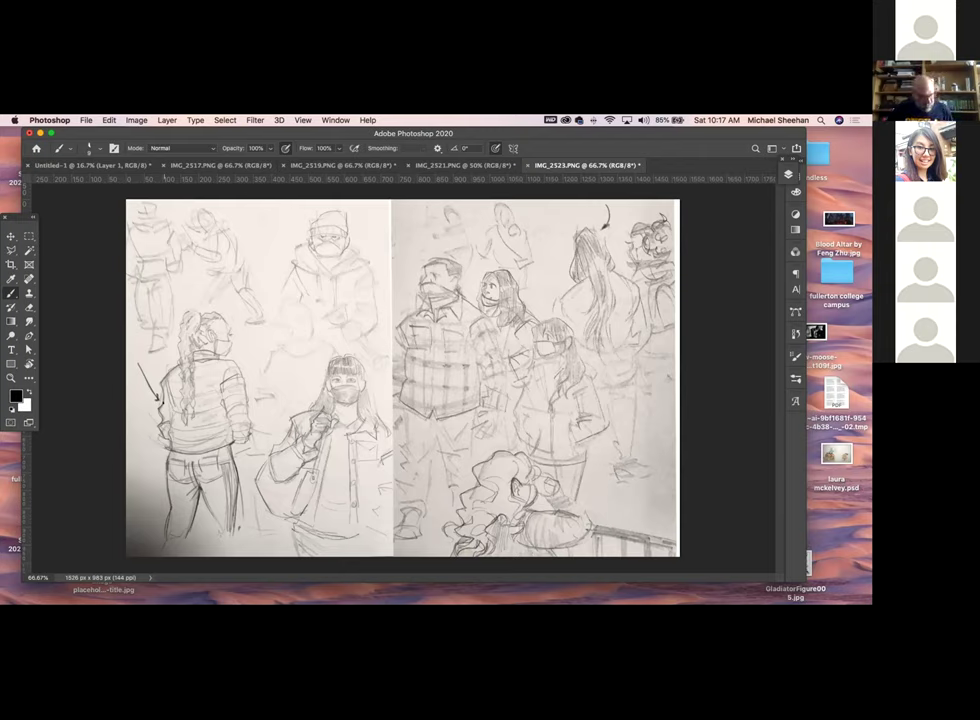
{"action": "key", "text": "super+z"}
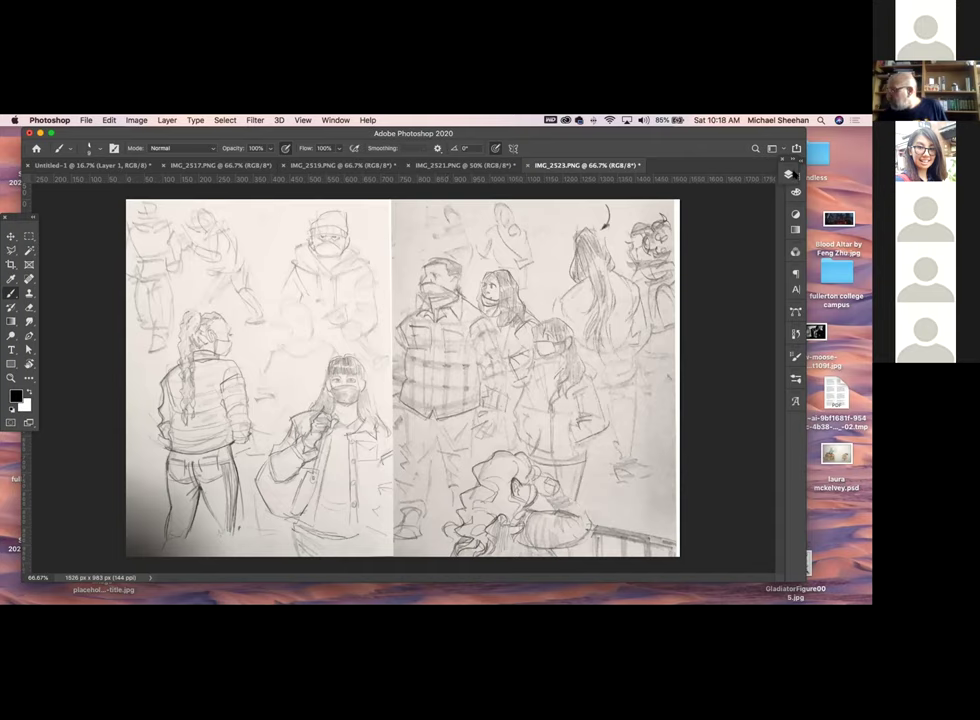
{"action": "key", "text": "F7"}
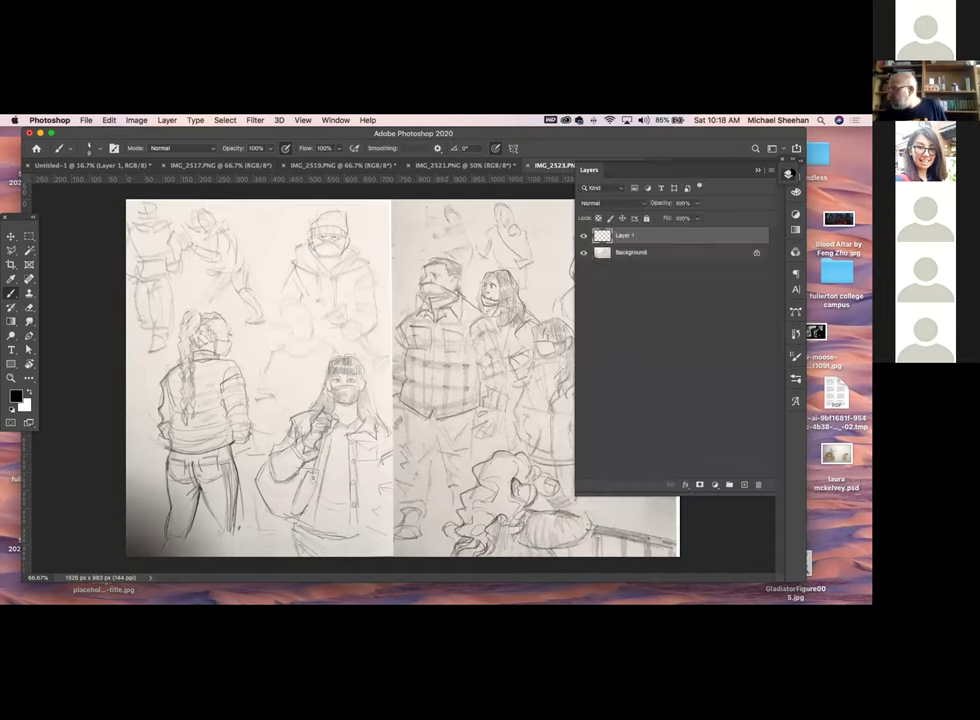
{"action": "key", "text": "F7"}
{"action": "left_click_drag", "start_coordinate": [401, 226], "coordinate": [387, 272]}
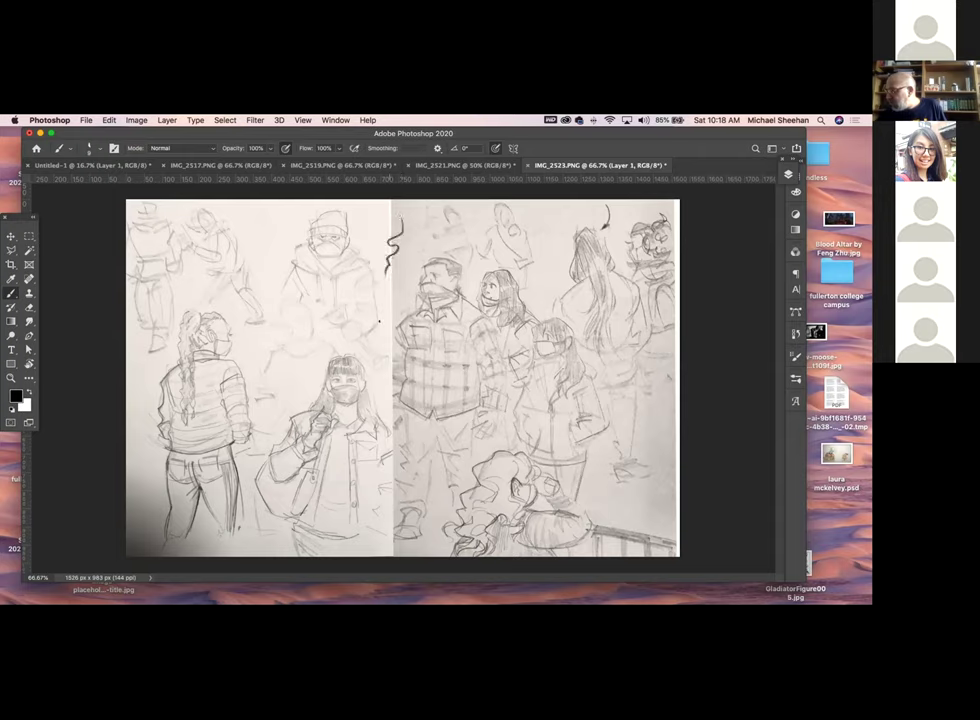
{"action": "key", "text": "super+z"}
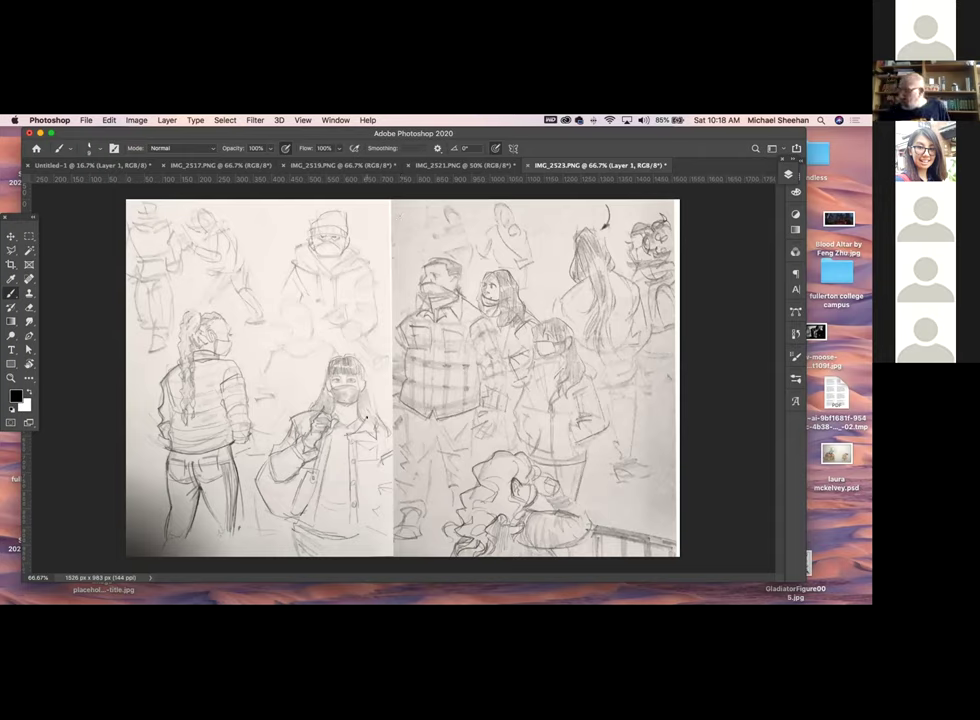
Darken the braided-hair girl's hair and back contour, right arm and braid lines
{"action": "left_click_drag", "start_coordinate": [170, 365], "coordinate": [162, 435]}
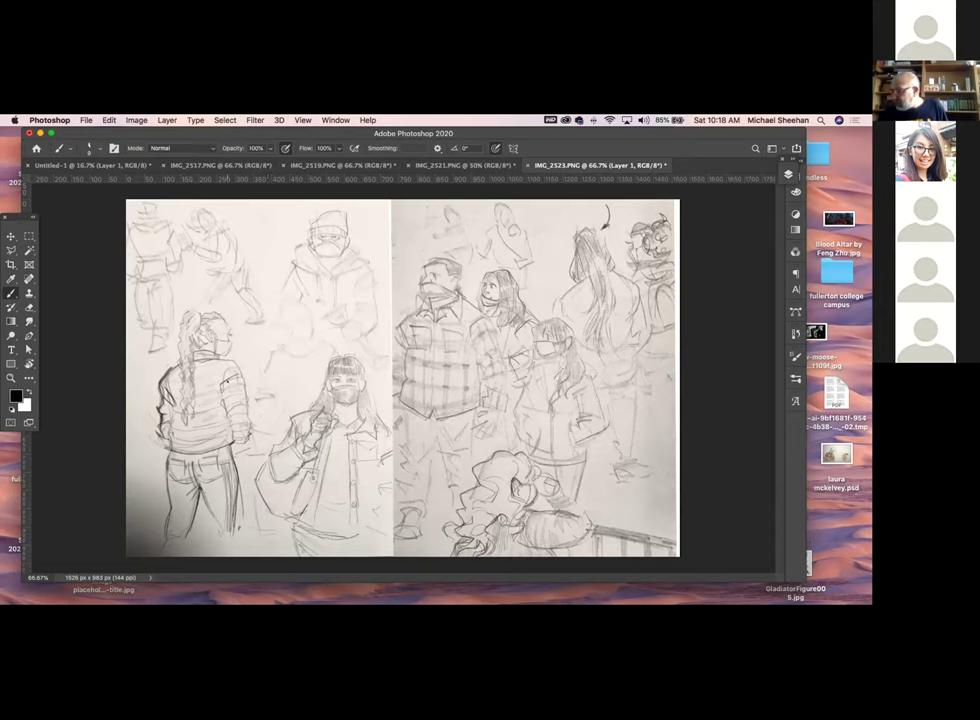
{"action": "mouse_move", "coordinate": [232, 445]}
{"action": "left_mouse_down"}
{"action": "mouse_move", "coordinate": [233, 377]}
{"action": "mouse_move", "coordinate": [256, 410]}
{"action": "left_mouse_up"}
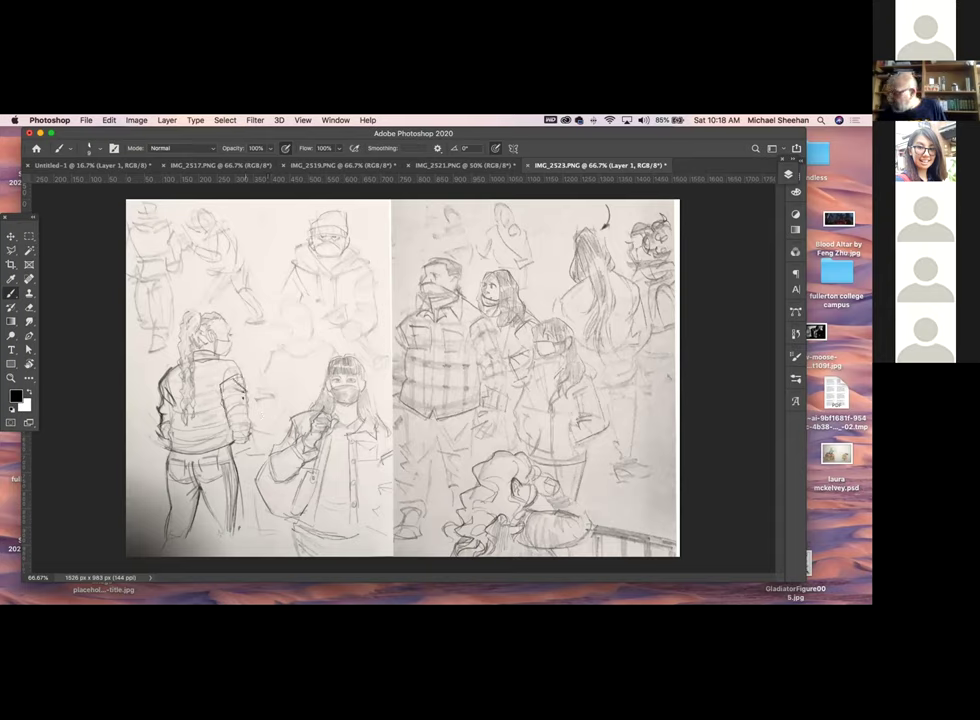
{"action": "left_click_drag", "start_coordinate": [179, 297], "coordinate": [168, 323]}
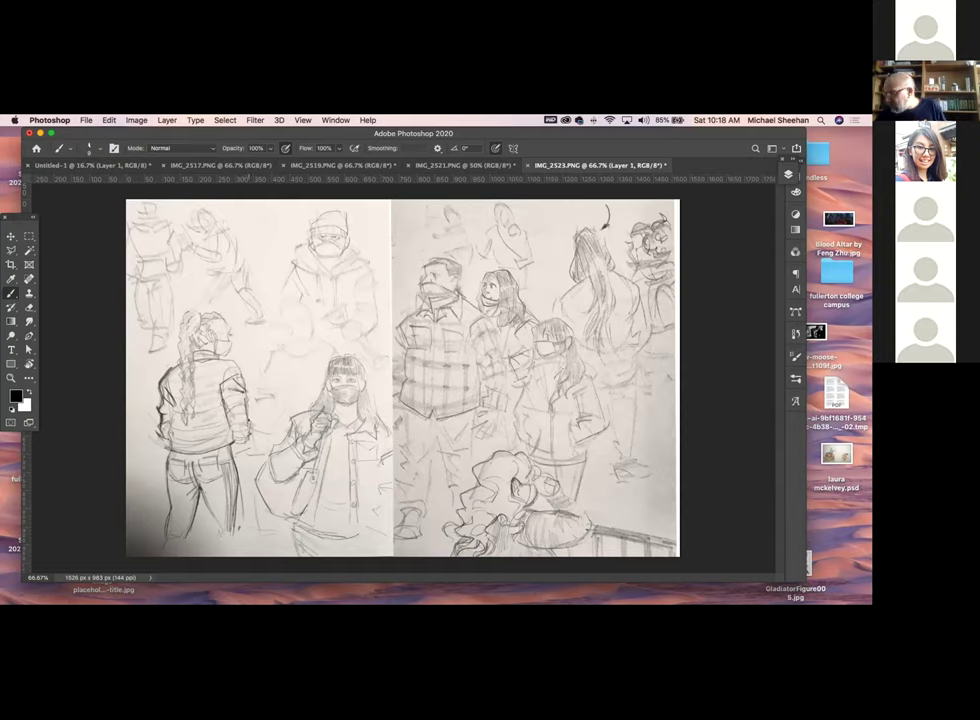
{"action": "mouse_move", "coordinate": [160, 271]}
{"action": "left_mouse_down"}
{"action": "mouse_move", "coordinate": [181, 280]}
{"action": "mouse_move", "coordinate": [150, 270]}
{"action": "mouse_move", "coordinate": [164, 276]}
{"action": "mouse_move", "coordinate": [155, 280]}
{"action": "mouse_move", "coordinate": [166, 273]}
{"action": "left_mouse_up"}
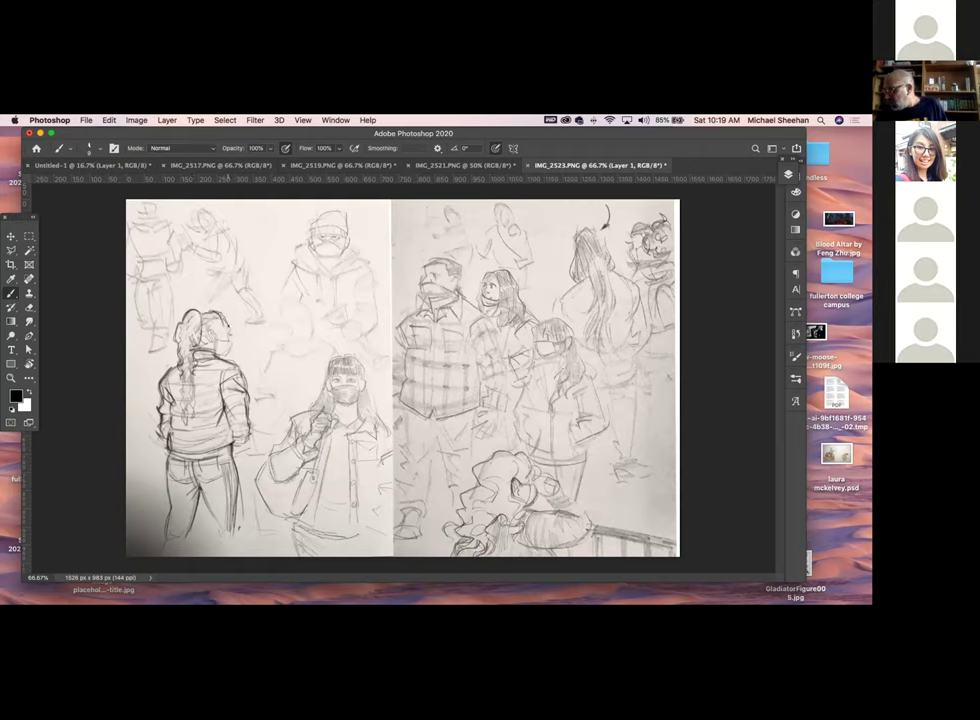
Darken the girl's face profile and redraw the masked man's face with a darker stroke
{"action": "left_click_drag", "start_coordinate": [222, 339], "coordinate": [224, 343]}
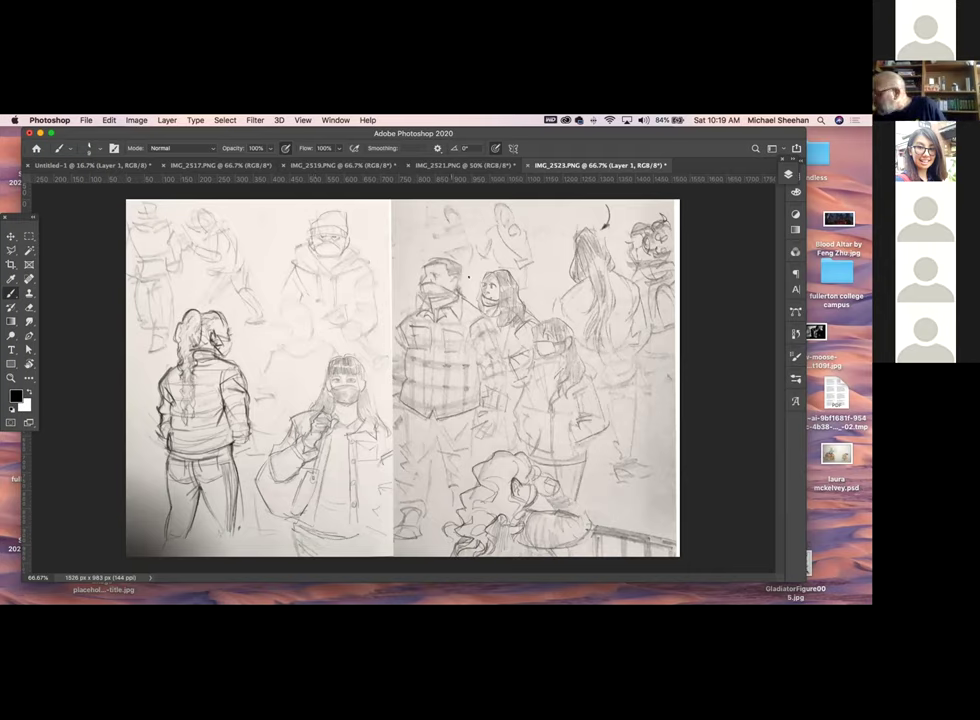
{"action": "left_click_drag", "start_coordinate": [436, 281], "coordinate": [490, 297]}
{"action": "key", "text": "super+z"}
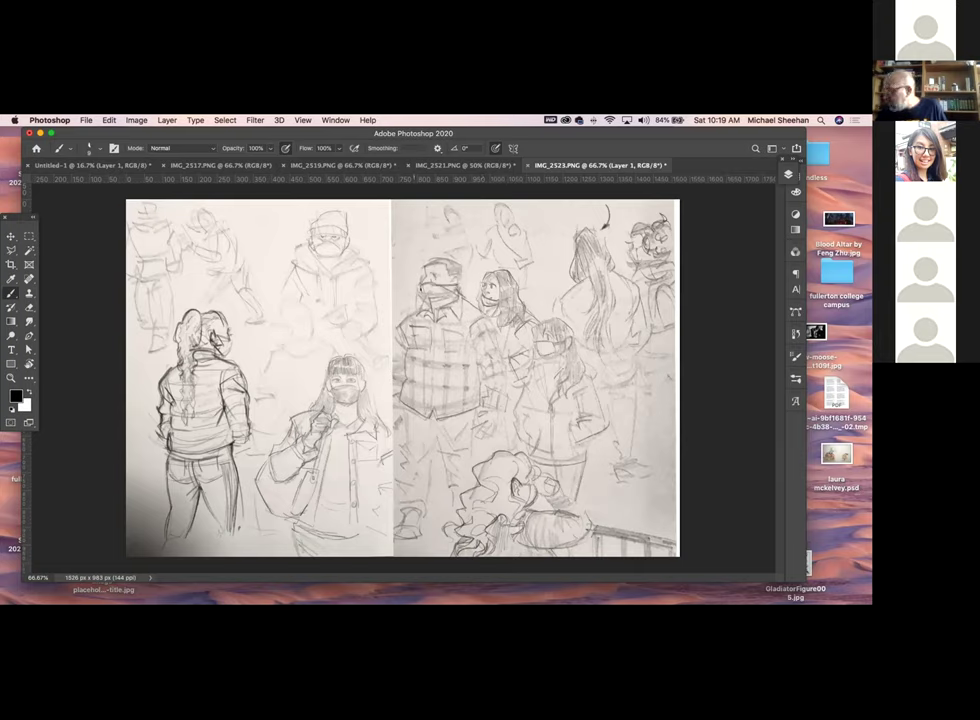
{"action": "left_click_drag", "start_coordinate": [437, 298], "coordinate": [455, 292]}
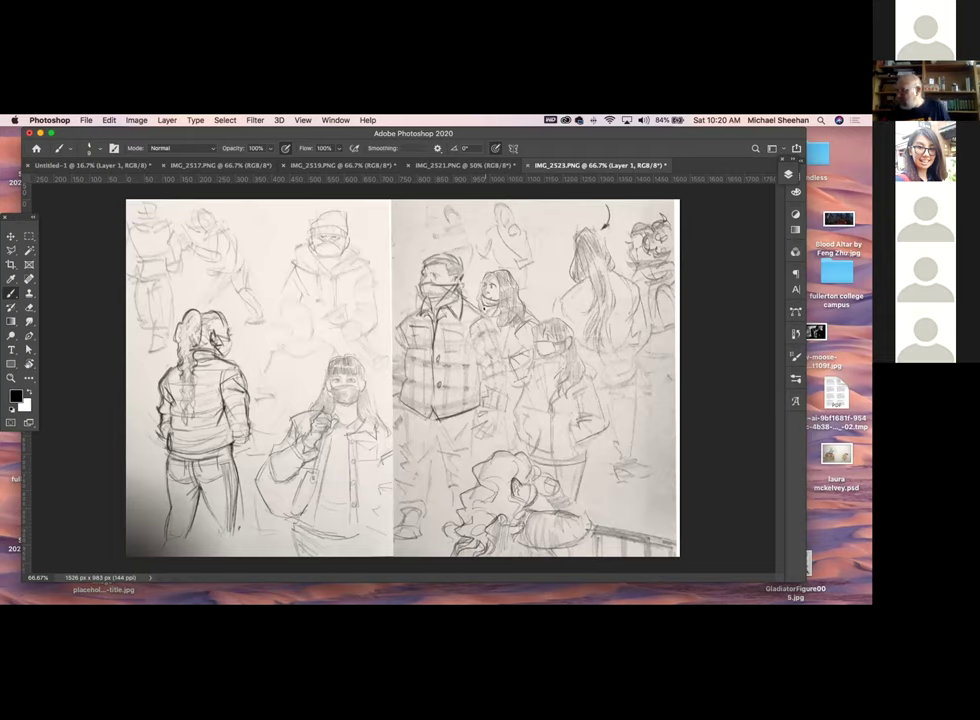
Close IMG_2523, IMG_2521 and IMG_2519 without saving, then close IMG_2517
{"action": "key", "text": "super+w"}
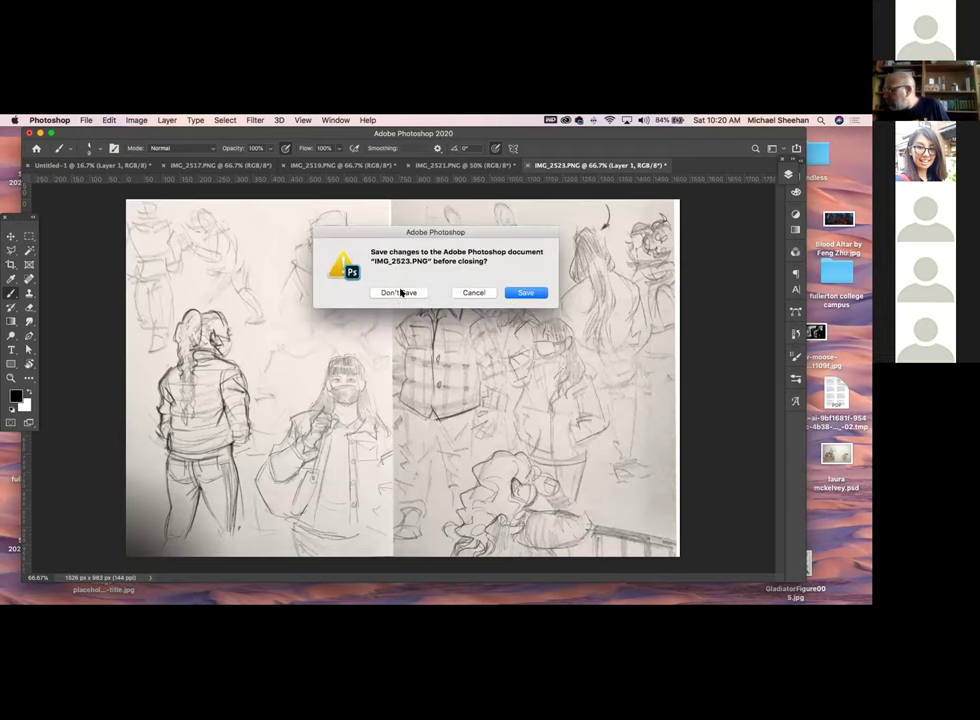
{"action": "left_click", "coordinate": [398, 292]}
{"action": "key", "text": "super+w"}
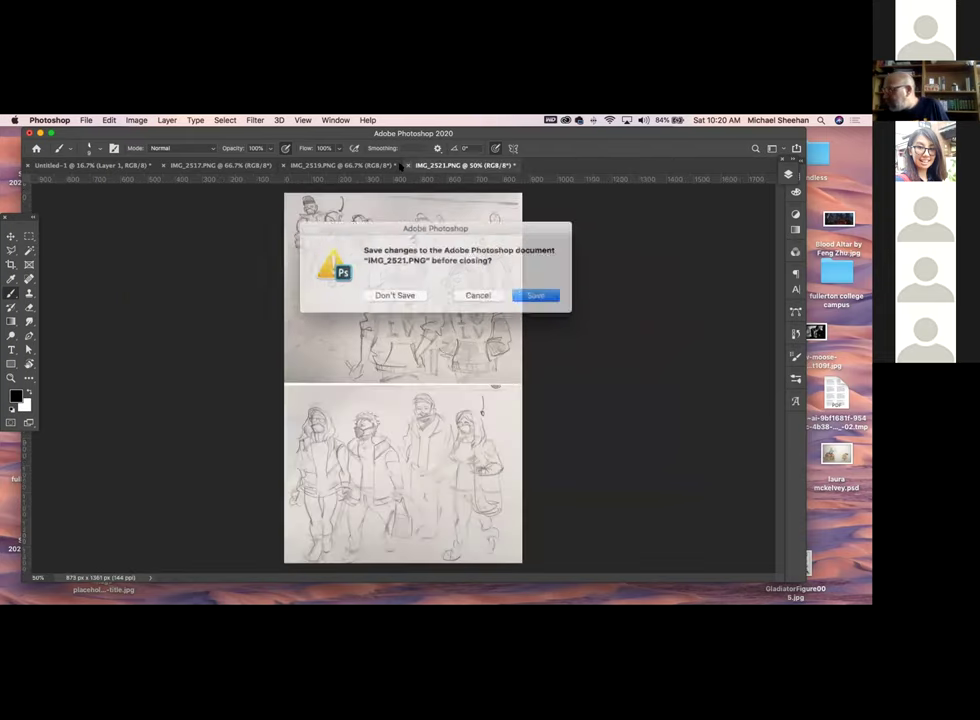
{"action": "left_click", "coordinate": [393, 292]}
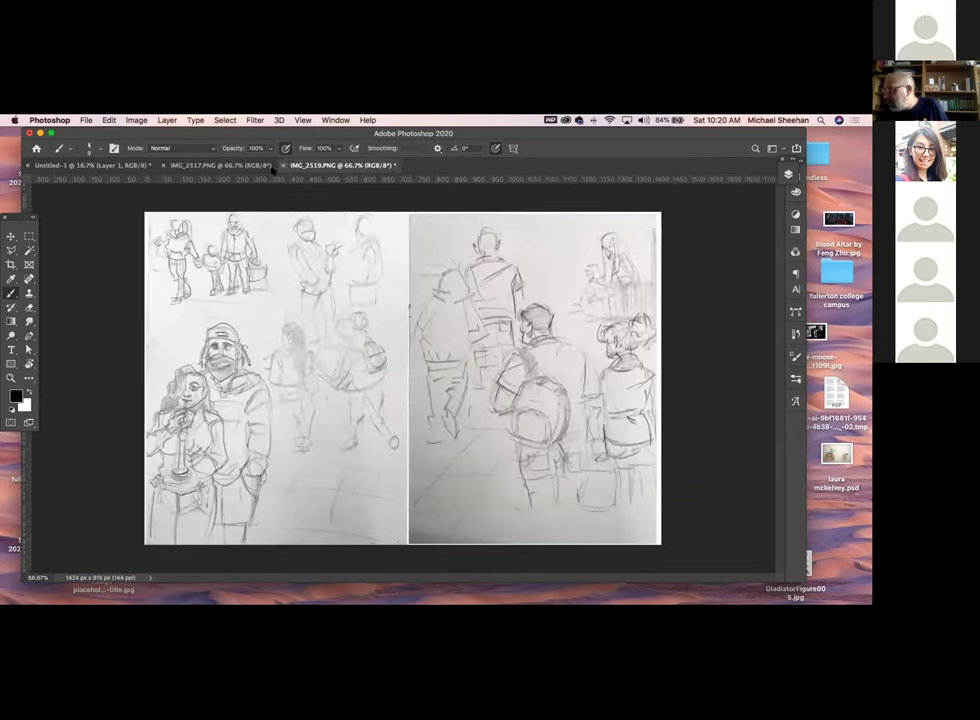
{"action": "key", "text": "super+w"}
{"action": "key", "text": "super+d"}
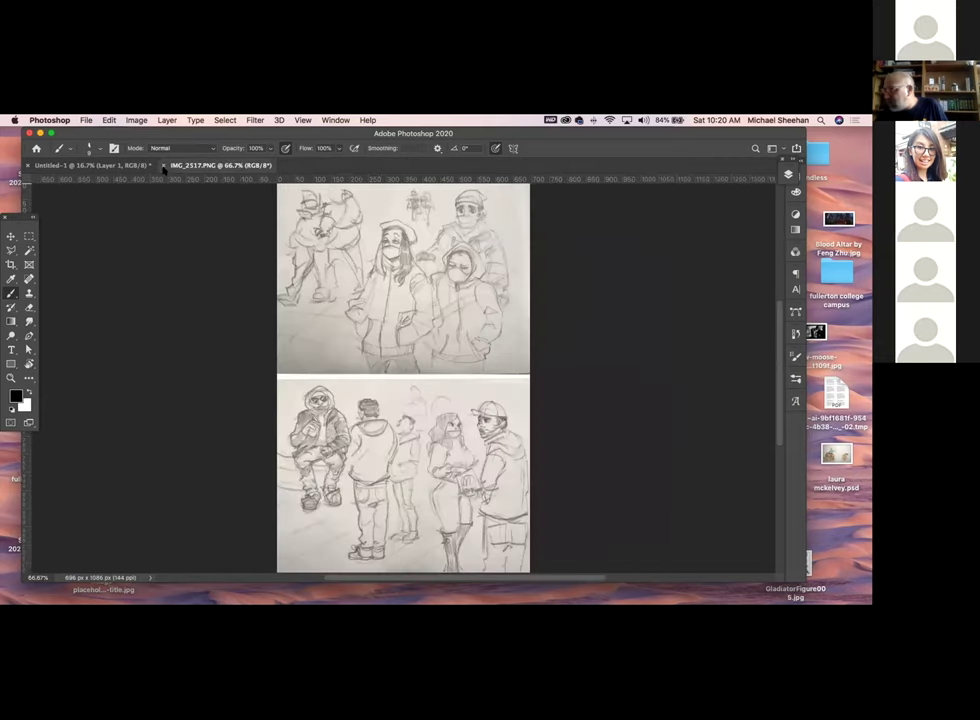
{"action": "key", "text": "super+w"}
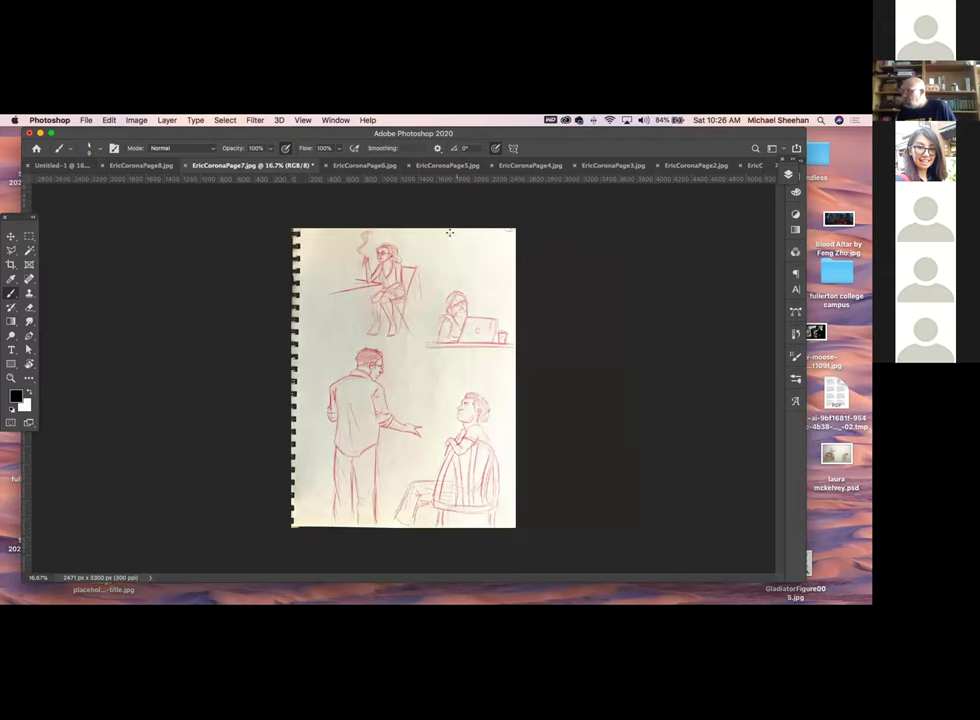
Flip through sketchbook pages 6, 5, 8 and 7, ending on Page1
{"action": "left_click", "coordinate": [352, 166]}
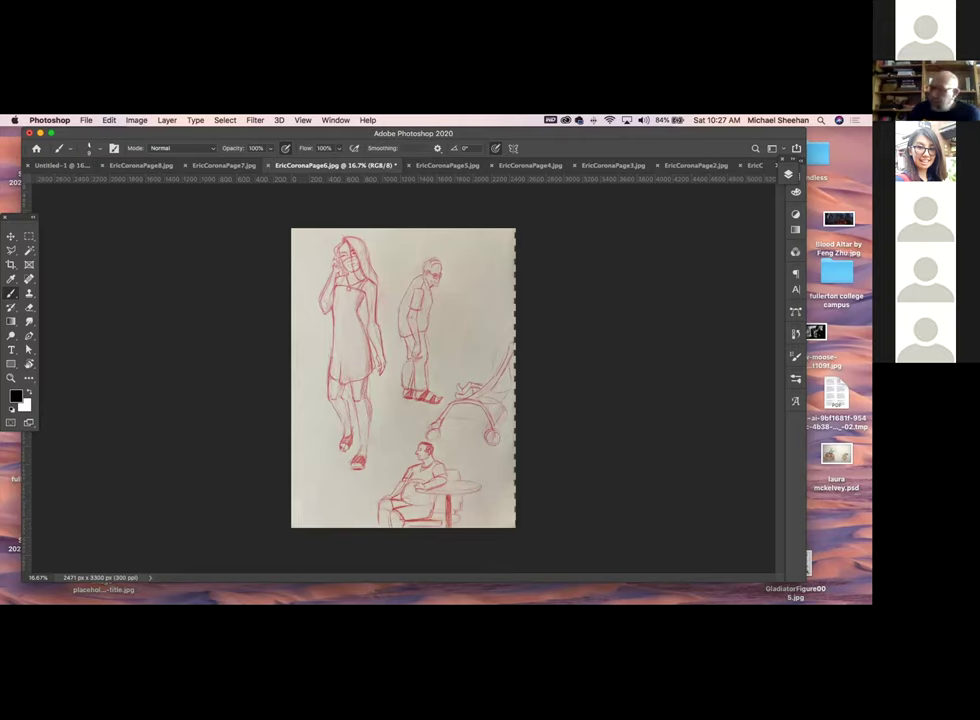
{"action": "left_click", "coordinate": [450, 166]}
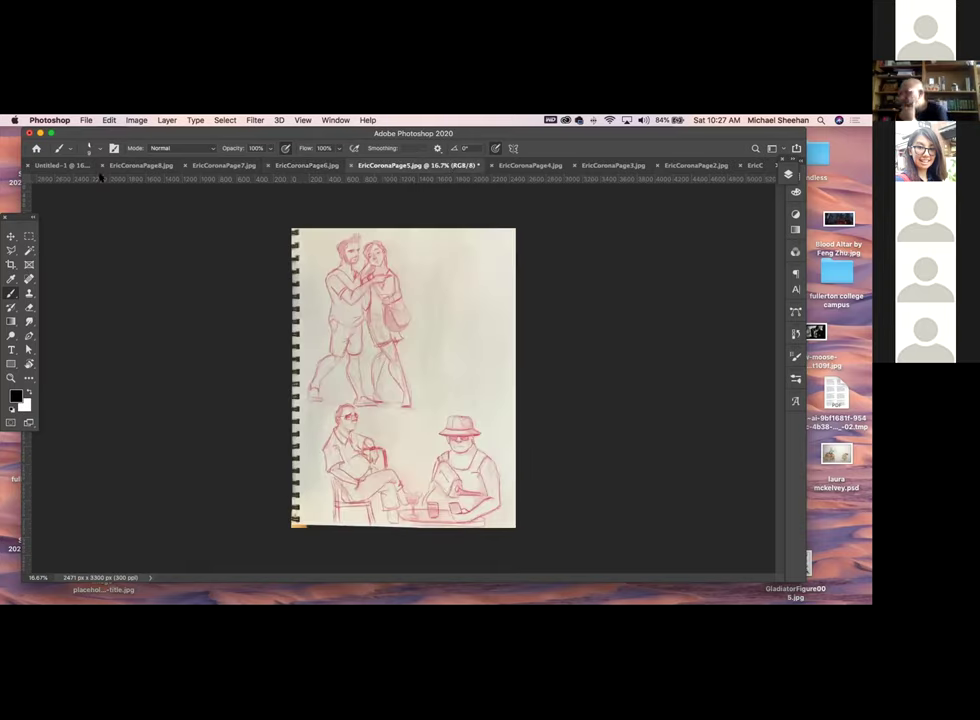
{"action": "left_click", "coordinate": [139, 166]}
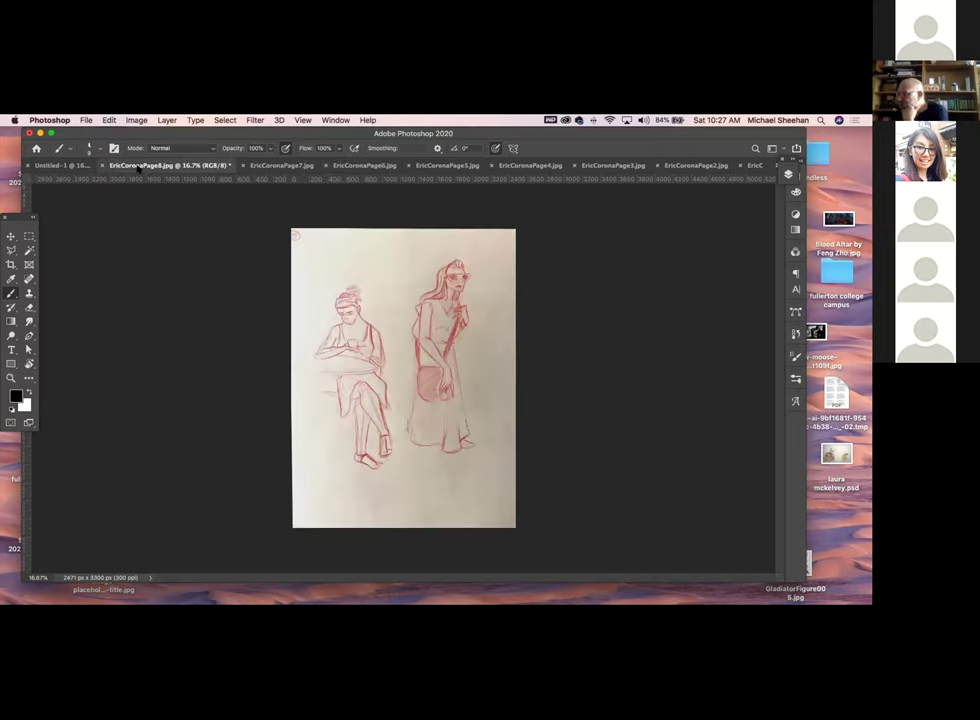
{"action": "left_click", "coordinate": [252, 166]}
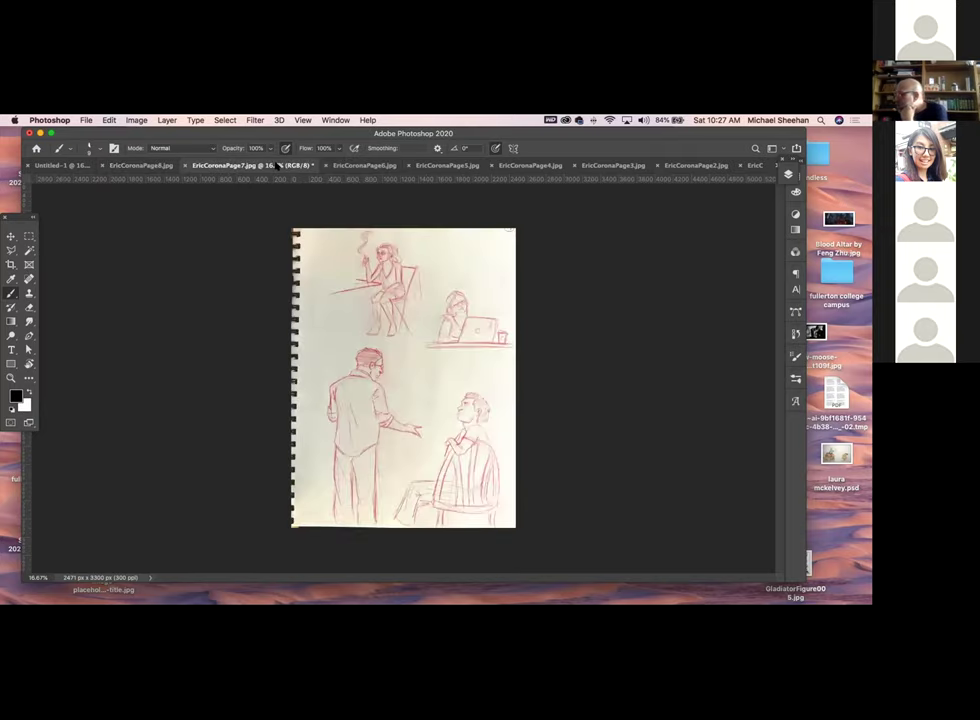
{"action": "left_click", "coordinate": [757, 166]}
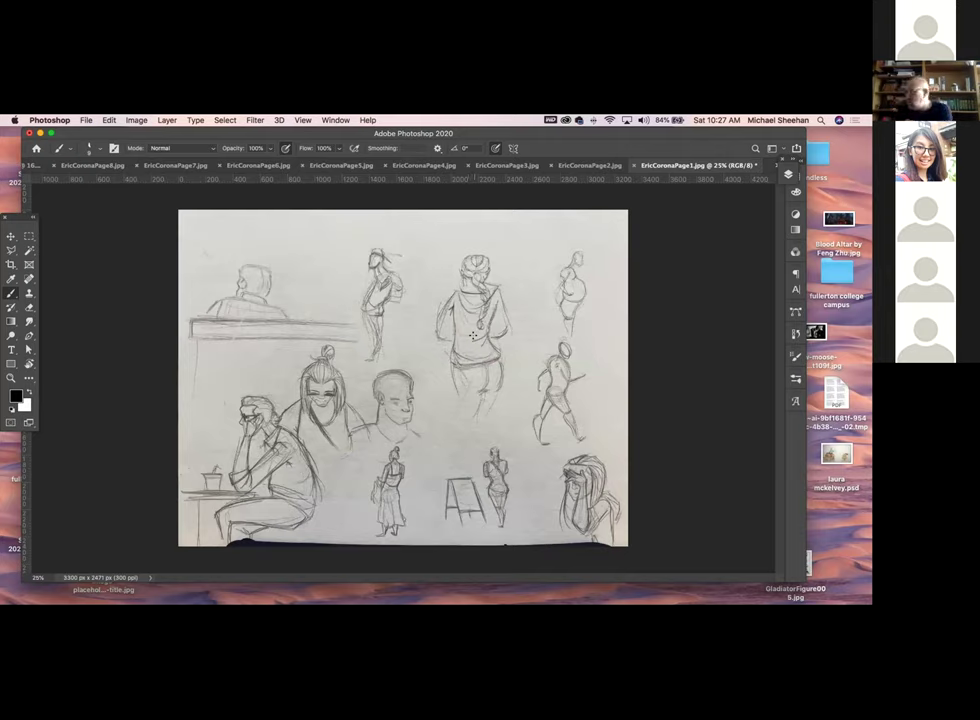
{"action": "left_click_drag", "start_coordinate": [509, 238], "coordinate": [498, 281]}
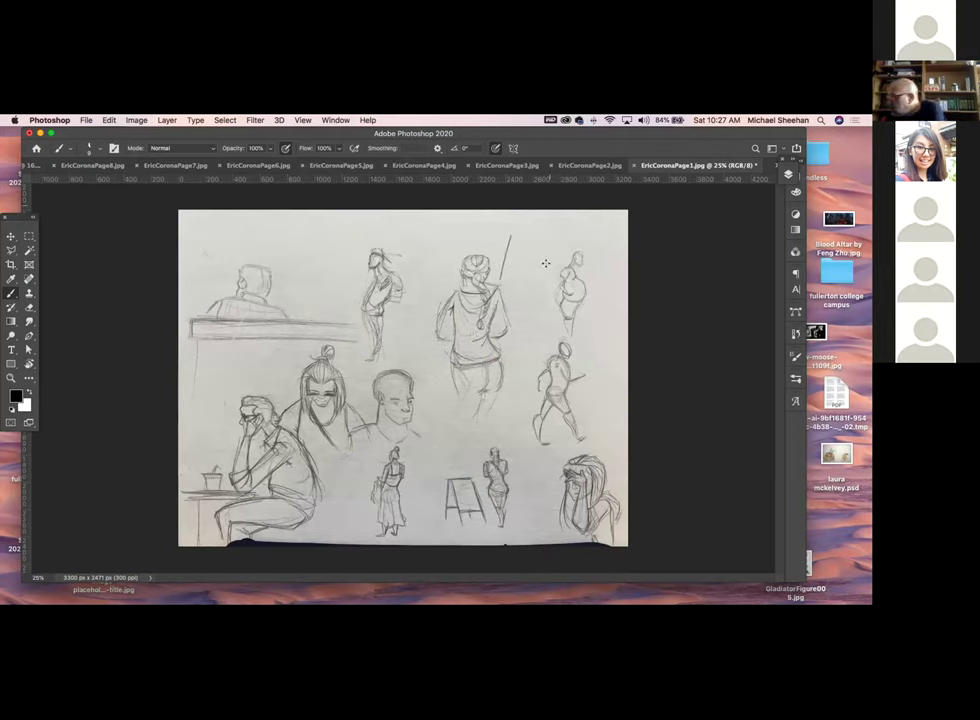
{"action": "key", "text": "super+z"}
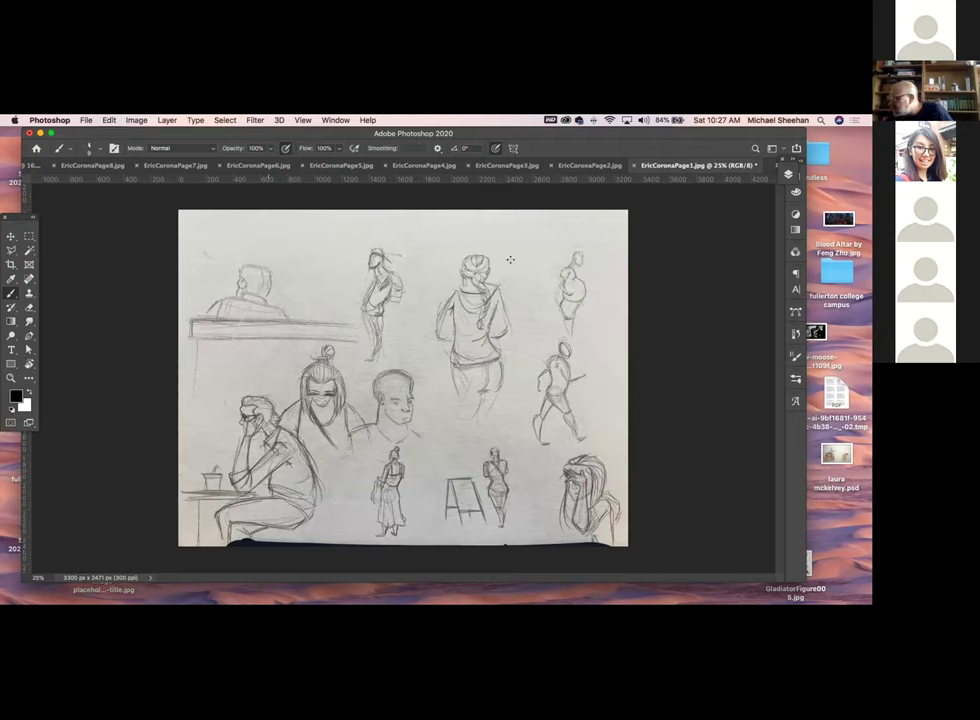
{"action": "left_click_drag", "start_coordinate": [497, 240], "coordinate": [435, 490]}
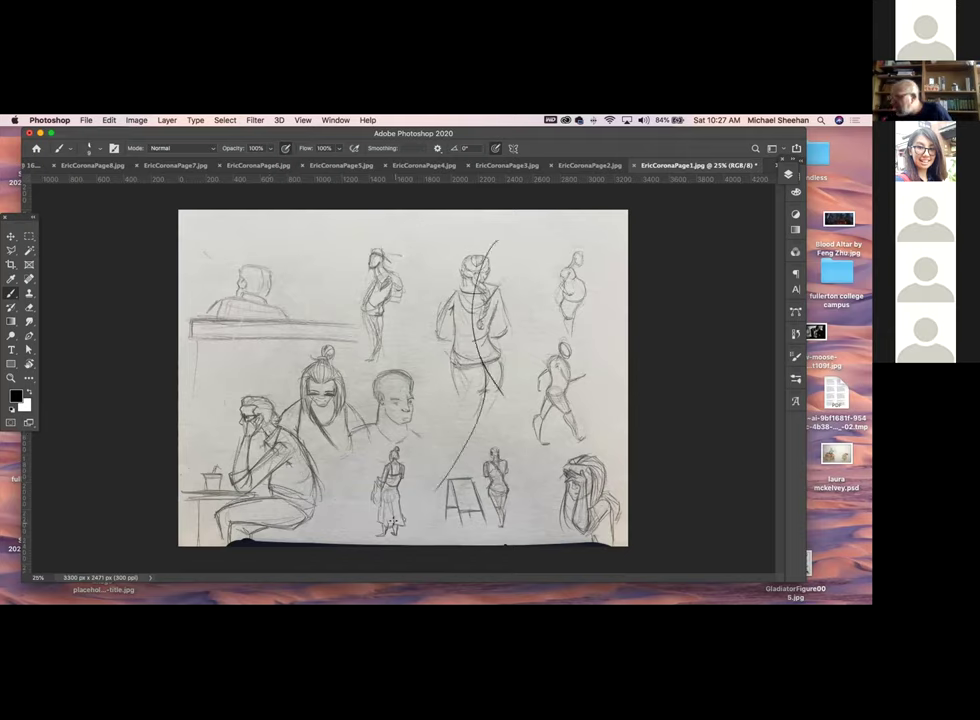
{"action": "key", "text": "super+z"}
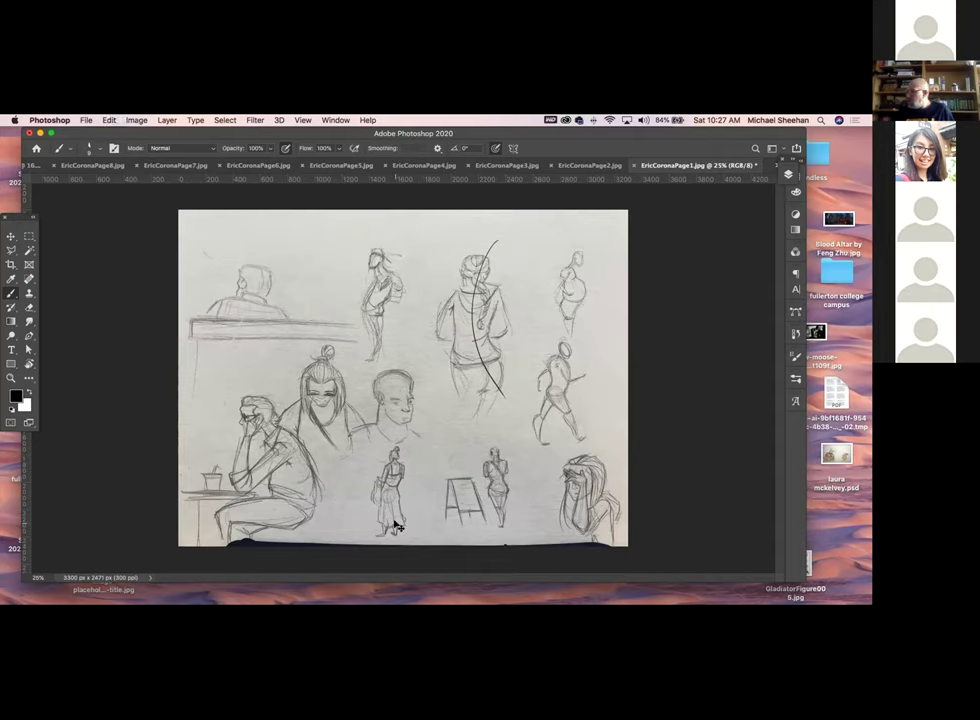
{"action": "key", "text": "super+z"}
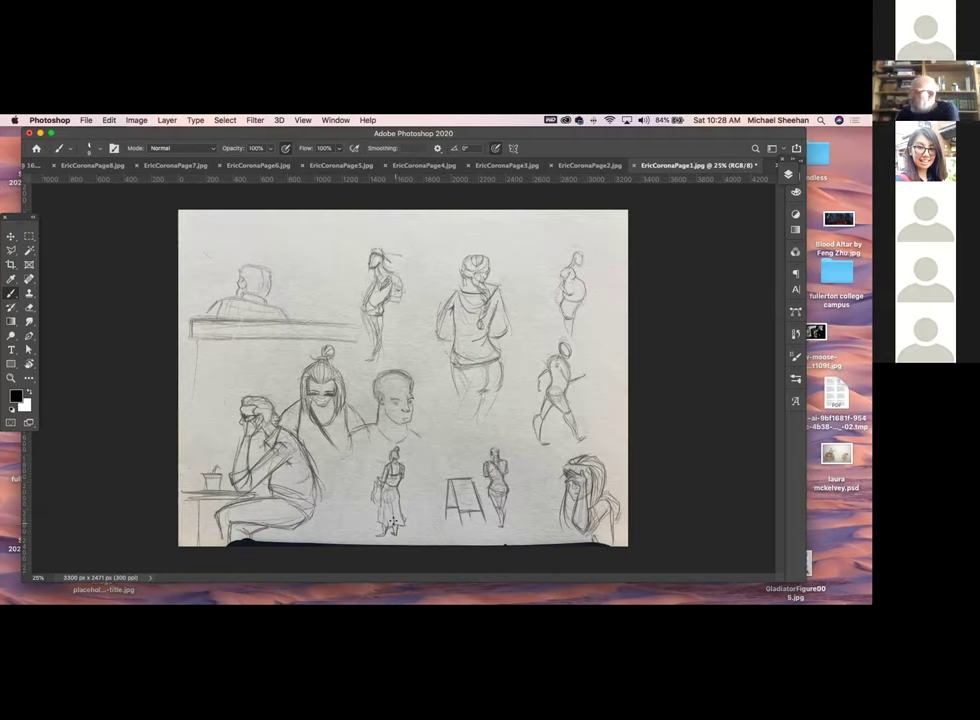
Try a gesture line through the hooded figure, undo it, and bring up the page 2 tab
{"action": "mouse_move", "coordinate": [478, 240]}
{"action": "left_mouse_down"}
{"action": "mouse_move", "coordinate": [497, 384]}
{"action": "mouse_move", "coordinate": [475, 339]}
{"action": "mouse_move", "coordinate": [452, 452]}
{"action": "left_mouse_up"}
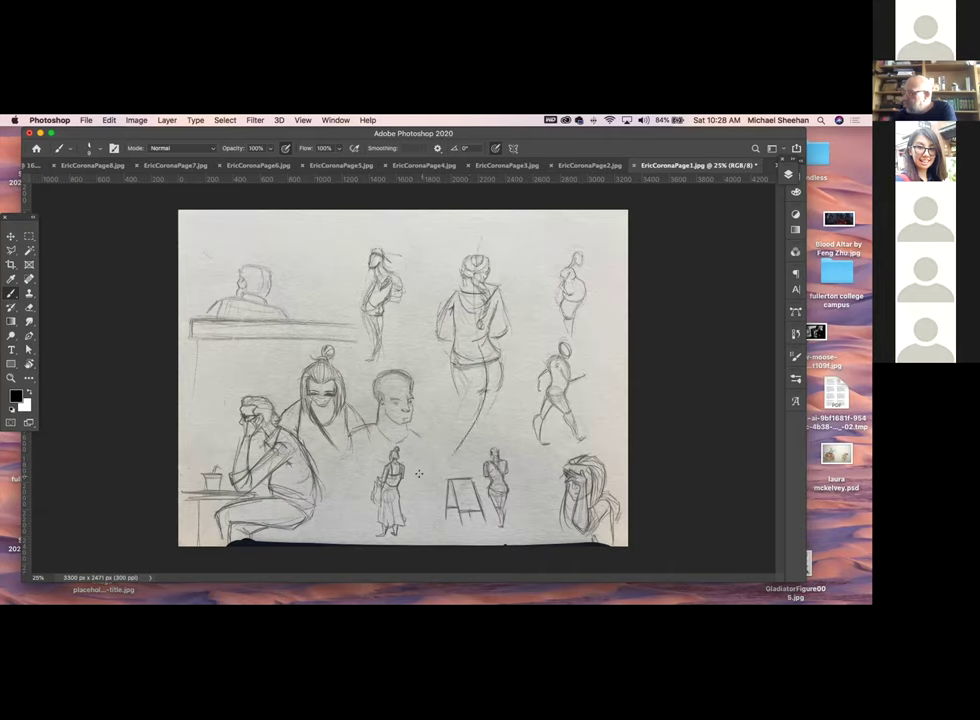
{"action": "key", "text": "super+z"}
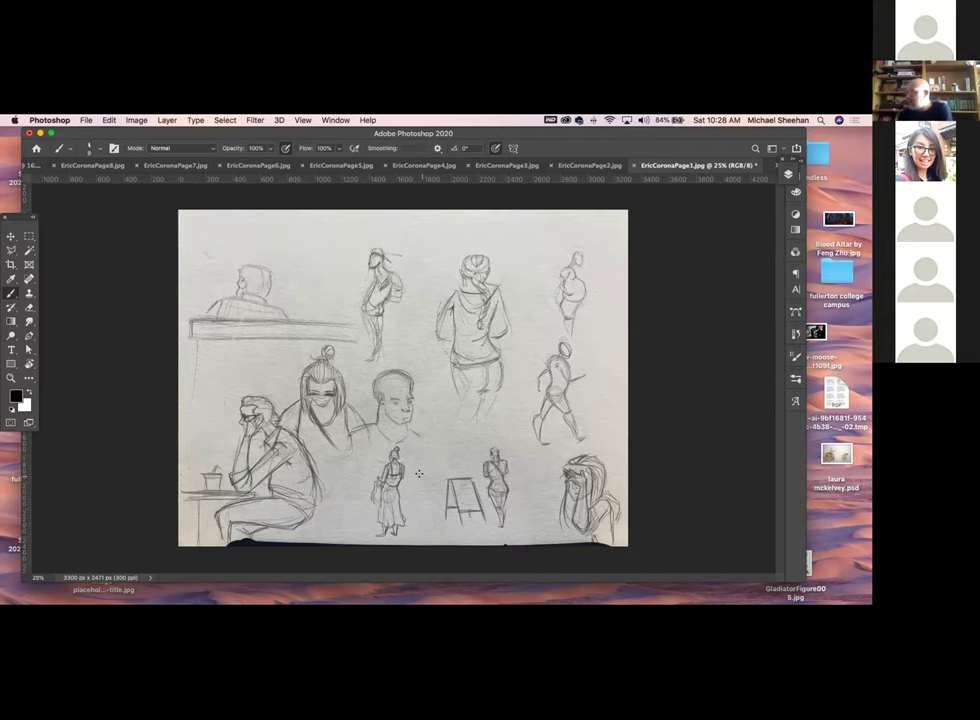
{"action": "left_click", "coordinate": [593, 166]}
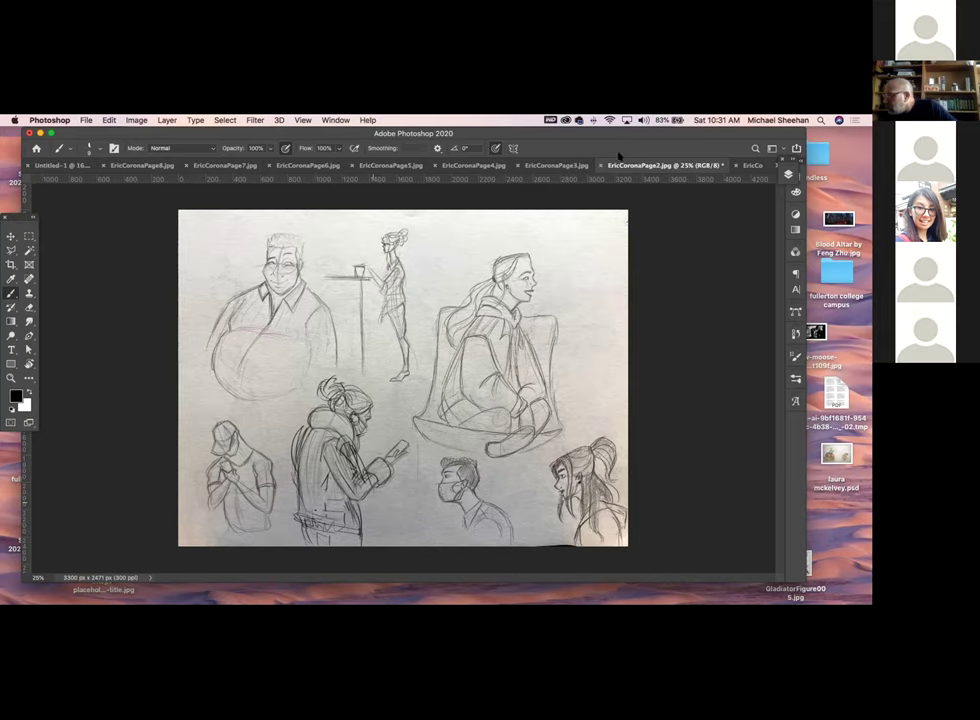
On EricCoronaPage3.jpg, sketch a trial arc beside the lower-left capped figure, then undo it
{"action": "left_click", "coordinate": [569, 165]}
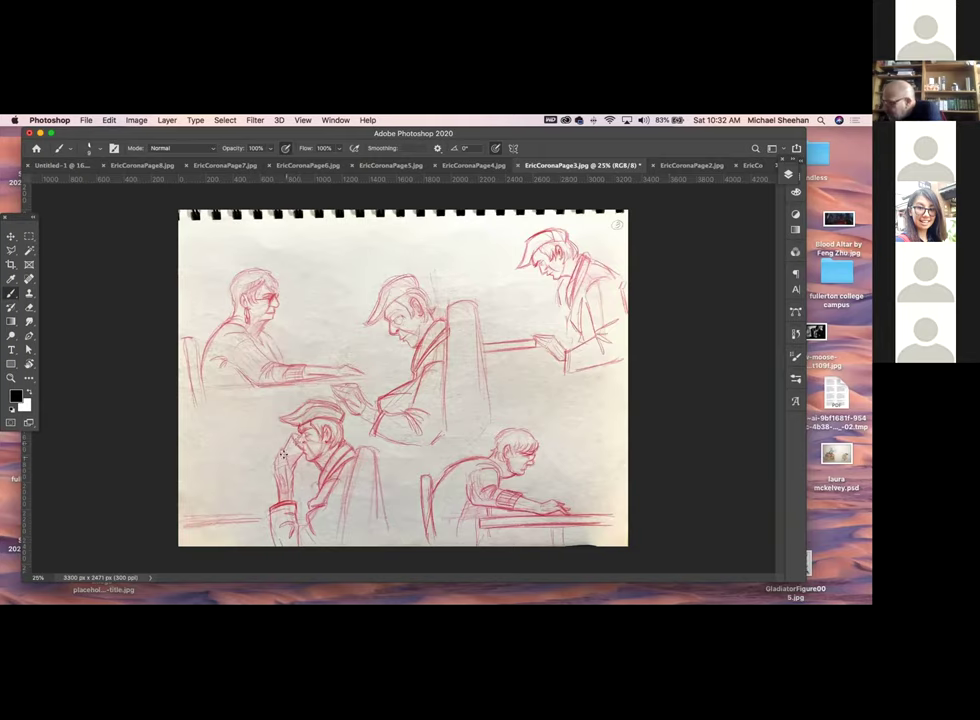
{"action": "left_click_drag", "start_coordinate": [226, 463], "coordinate": [266, 447]}
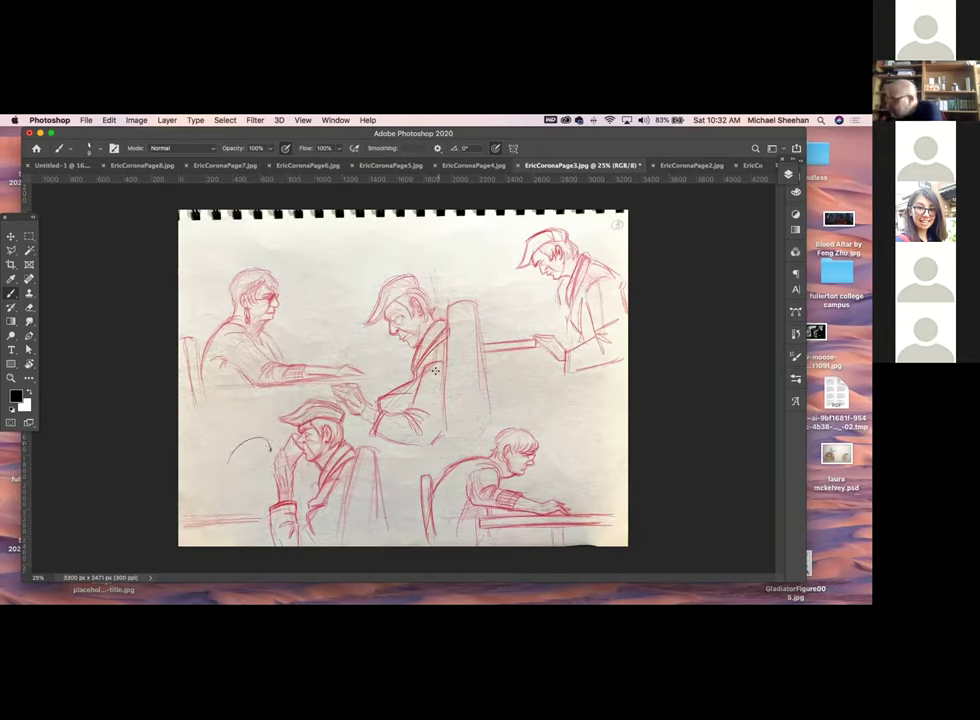
{"action": "key", "text": "super+z"}
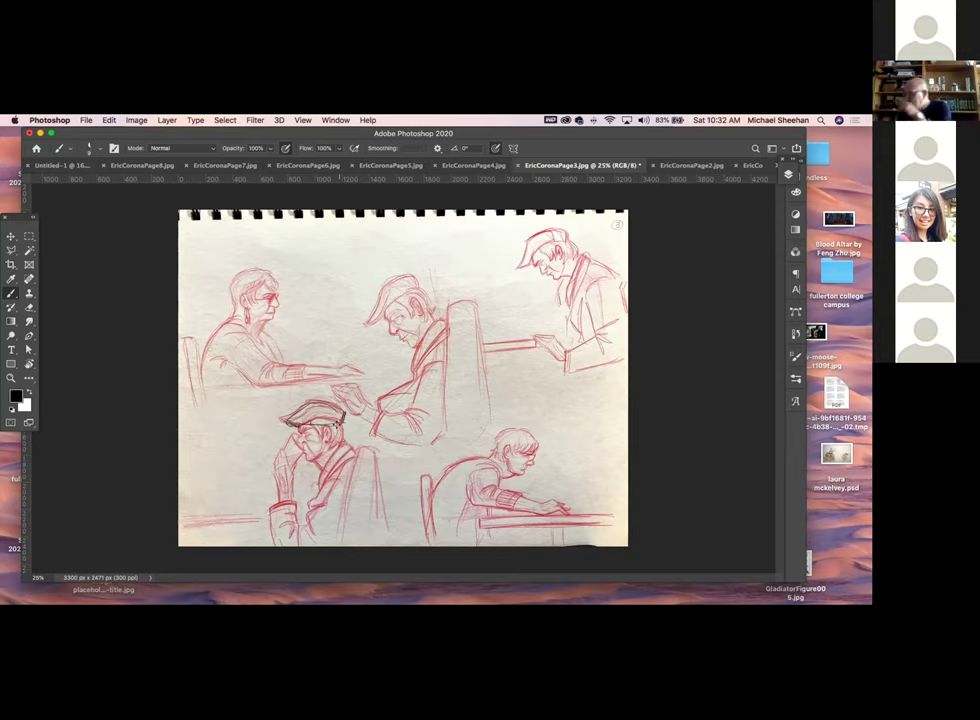
Sketch crossed gray construction lines in the empty space above the left figures
{"action": "left_click_drag", "start_coordinate": [340, 243], "coordinate": [308, 302]}
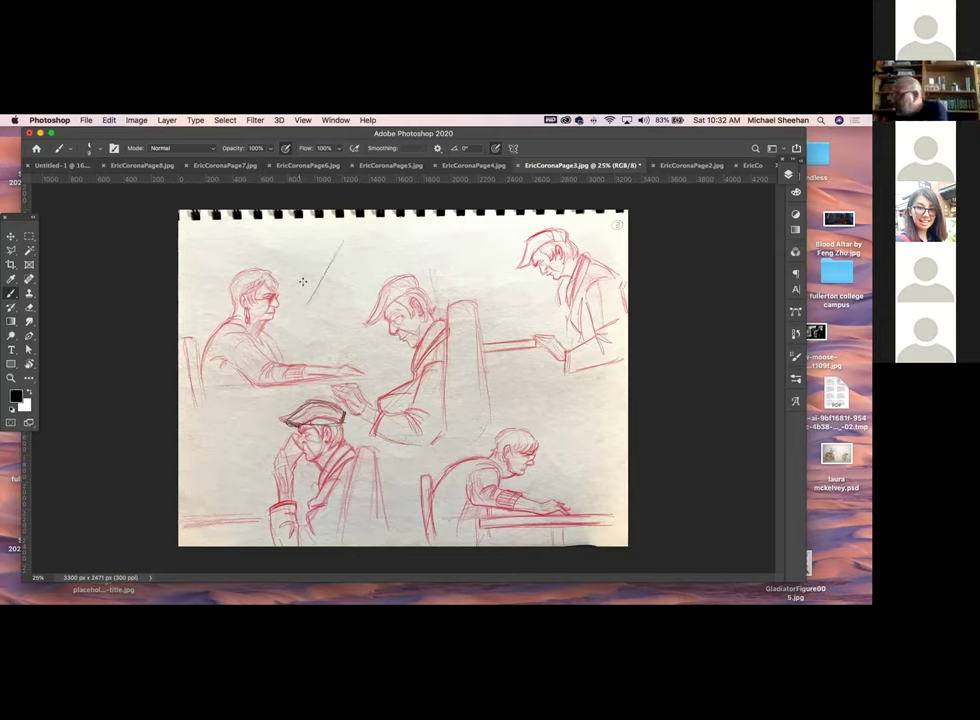
{"action": "left_click_drag", "start_coordinate": [361, 250], "coordinate": [321, 313]}
{"action": "mouse_move", "coordinate": [324, 266]}
{"action": "left_mouse_down"}
{"action": "mouse_move", "coordinate": [371, 263]}
{"action": "mouse_move", "coordinate": [352, 268]}
{"action": "mouse_move", "coordinate": [360, 271]}
{"action": "mouse_move", "coordinate": [367, 242]}
{"action": "mouse_move", "coordinate": [331, 262]}
{"action": "left_mouse_up"}
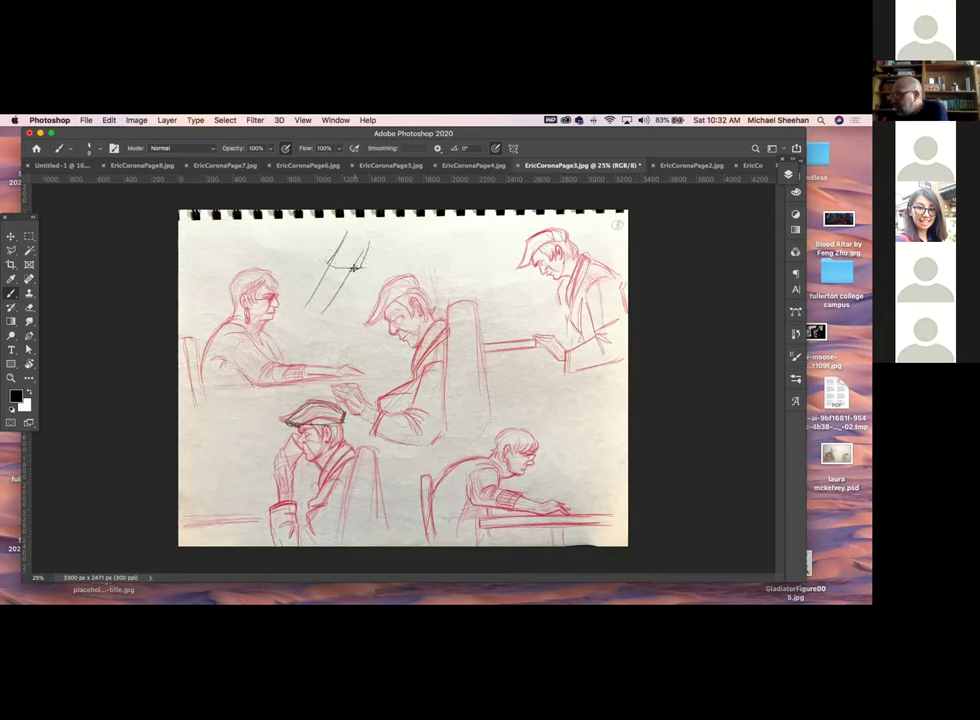
{"action": "mouse_move", "coordinate": [355, 265]}
{"action": "left_mouse_down"}
{"action": "mouse_move", "coordinate": [372, 255]}
{"action": "mouse_move", "coordinate": [368, 238]}
{"action": "mouse_move", "coordinate": [355, 242]}
{"action": "left_mouse_up"}
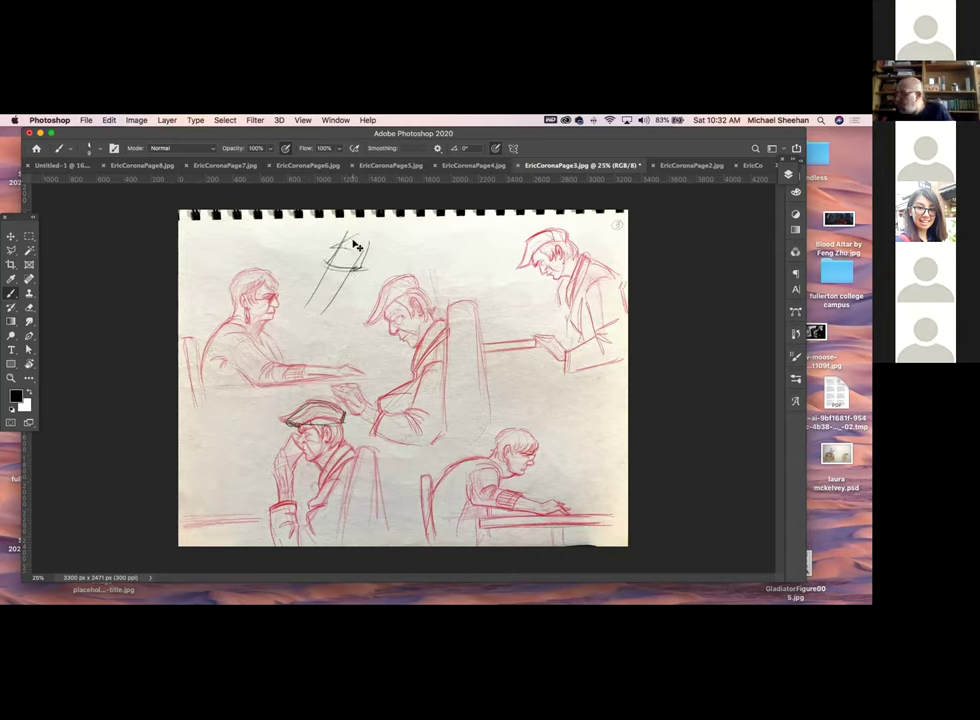
{"action": "mouse_move", "coordinate": [368, 242]}
{"action": "left_mouse_down"}
{"action": "mouse_move", "coordinate": [335, 245]}
{"action": "mouse_move", "coordinate": [355, 267]}
{"action": "left_mouse_up"}
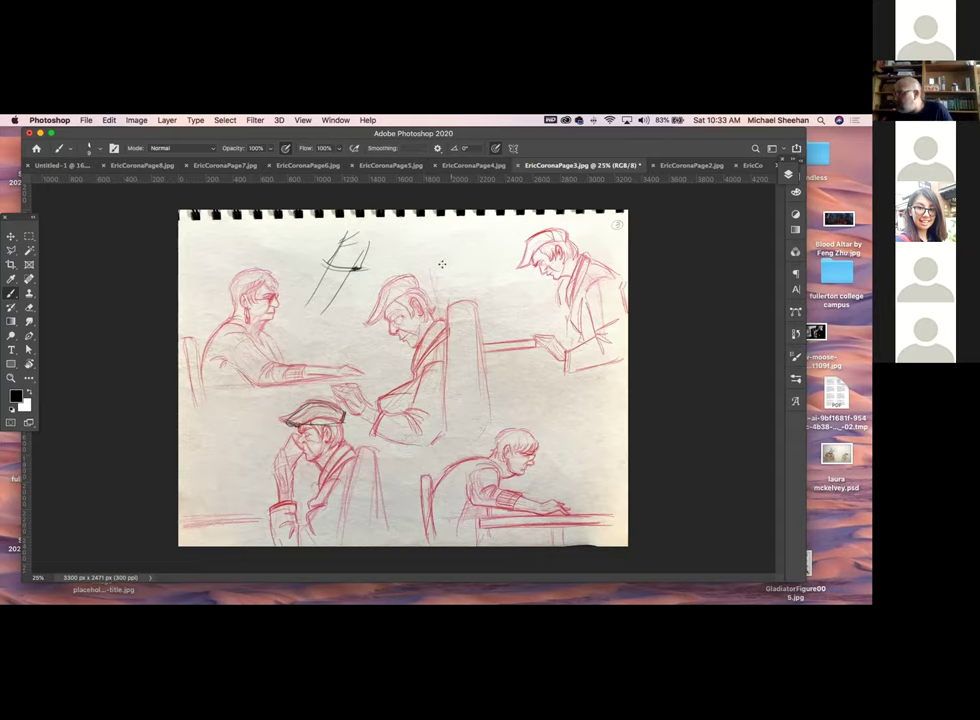
Sketch a cap above the middle figure and a flat cap with shaded underside at right
{"action": "mouse_move", "coordinate": [438, 251]}
{"action": "left_mouse_down"}
{"action": "mouse_move", "coordinate": [480, 258]}
{"action": "mouse_move", "coordinate": [453, 269]}
{"action": "mouse_move", "coordinate": [470, 275]}
{"action": "mouse_move", "coordinate": [398, 292]}
{"action": "left_mouse_up"}
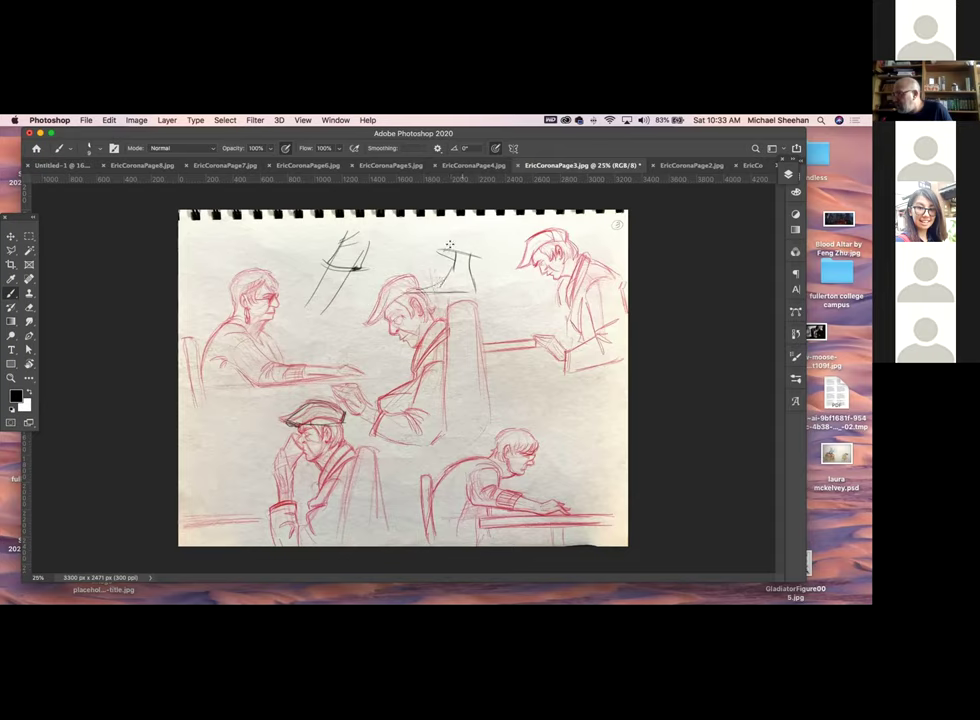
{"action": "mouse_move", "coordinate": [438, 249]}
{"action": "left_mouse_down"}
{"action": "mouse_move", "coordinate": [469, 265]}
{"action": "mouse_move", "coordinate": [445, 250]}
{"action": "mouse_move", "coordinate": [470, 258]}
{"action": "mouse_move", "coordinate": [480, 222]}
{"action": "left_mouse_up"}
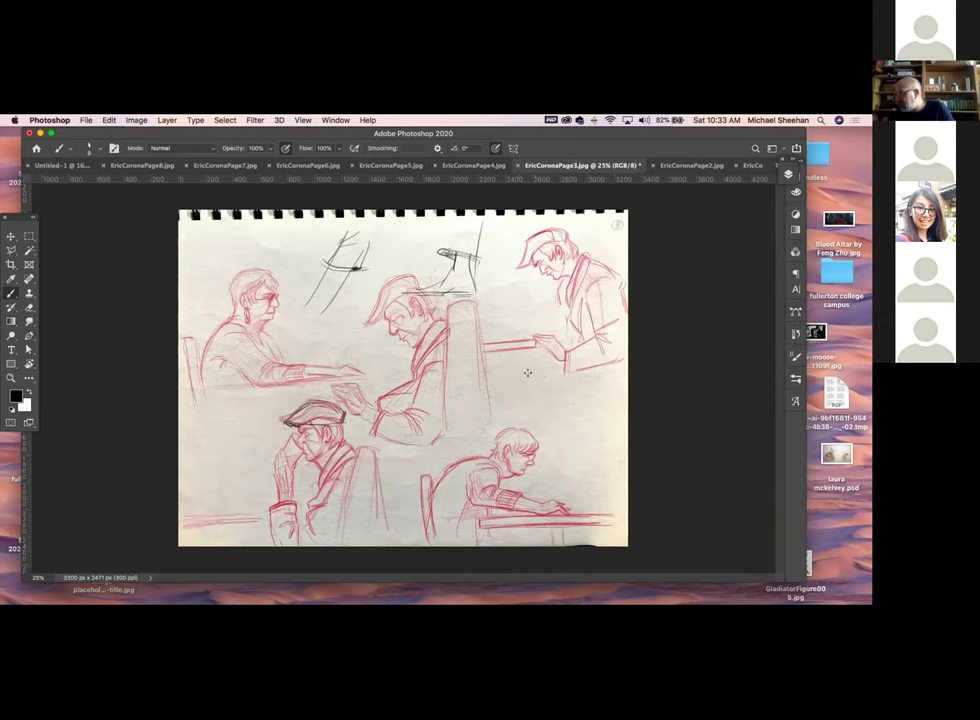
{"action": "mouse_move", "coordinate": [570, 384]}
{"action": "left_mouse_down"}
{"action": "mouse_move", "coordinate": [570, 396]}
{"action": "mouse_move", "coordinate": [505, 389]}
{"action": "mouse_move", "coordinate": [512, 402]}
{"action": "left_mouse_up"}
{"action": "mouse_move", "coordinate": [500, 398]}
{"action": "left_mouse_down"}
{"action": "mouse_move", "coordinate": [536, 399]}
{"action": "mouse_move", "coordinate": [524, 404]}
{"action": "mouse_move", "coordinate": [546, 390]}
{"action": "left_mouse_up"}
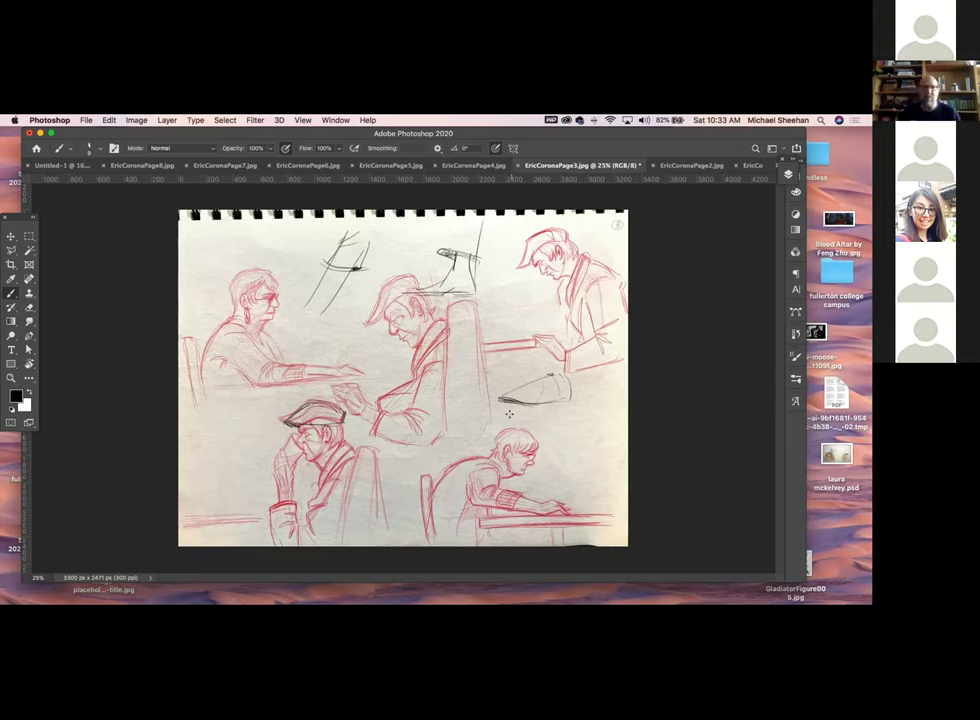
Draw a vertical guide by the bottom figure, undo a stray line, and redraw the capped figure's glasses
{"action": "left_click_drag", "start_coordinate": [452, 396], "coordinate": [452, 490]}
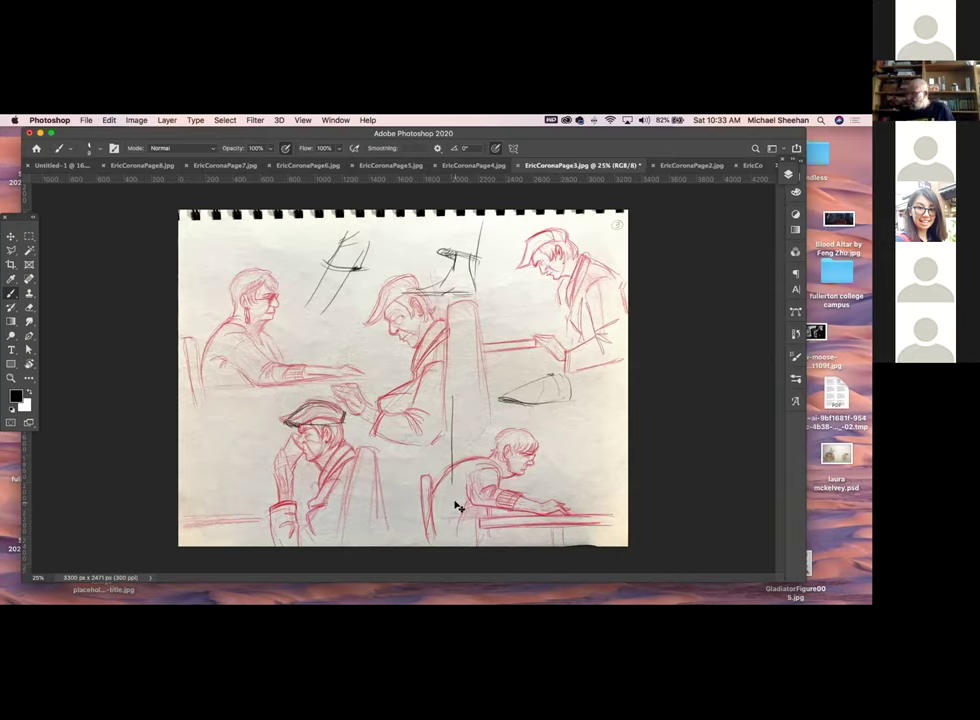
{"action": "left_click_drag", "start_coordinate": [245, 415], "coordinate": [268, 451]}
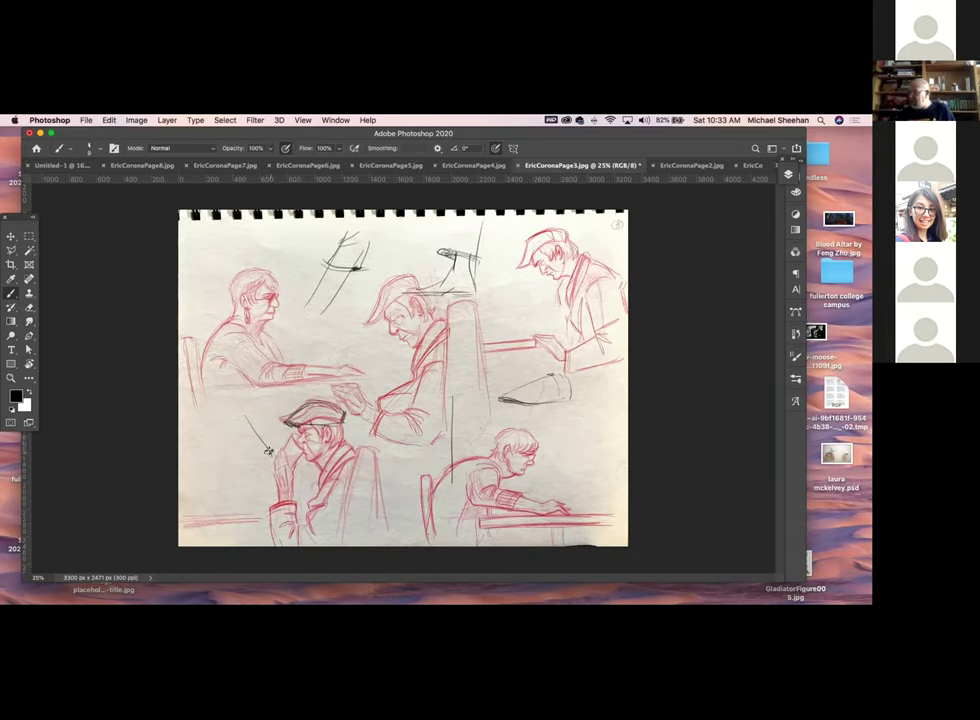
{"action": "key", "text": "super+z"}
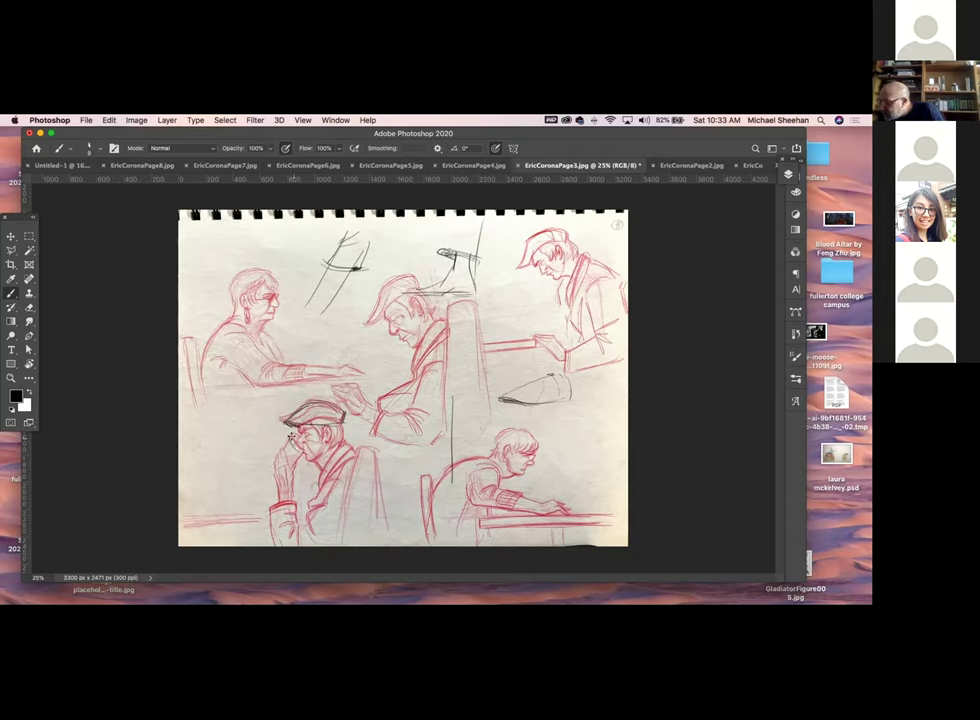
{"action": "left_click_drag", "start_coordinate": [289, 437], "coordinate": [296, 442]}
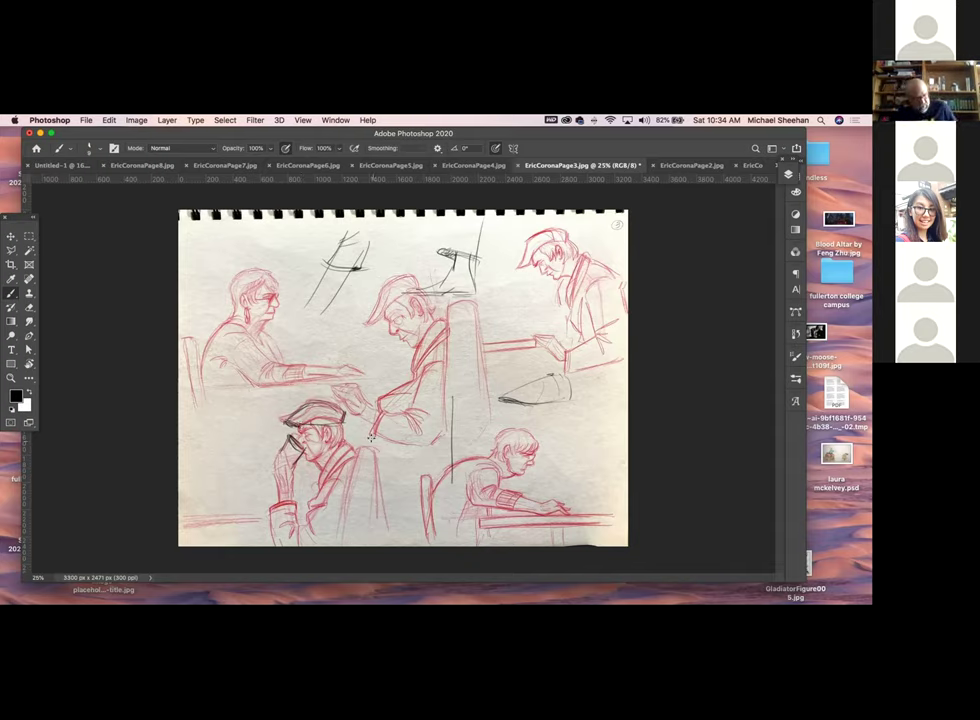
Undo the last stroke, then sketch a tall glass with an oval rim on the lower-right table
{"action": "key", "text": "super+z"}
{"action": "key", "text": "super+z"}
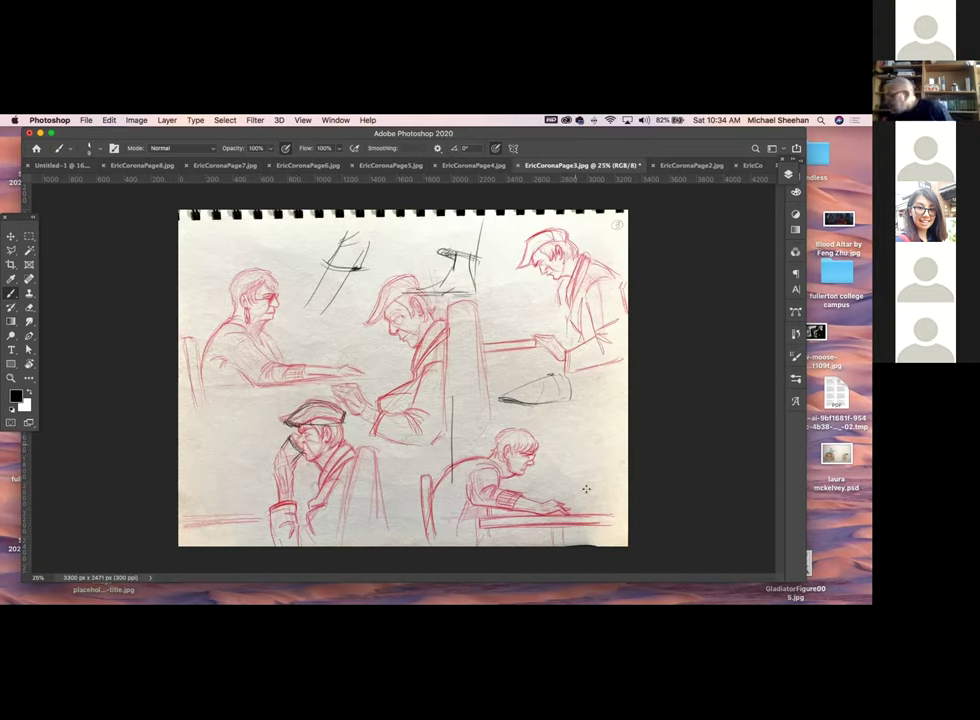
{"action": "left_click_drag", "start_coordinate": [580, 487], "coordinate": [594, 512]}
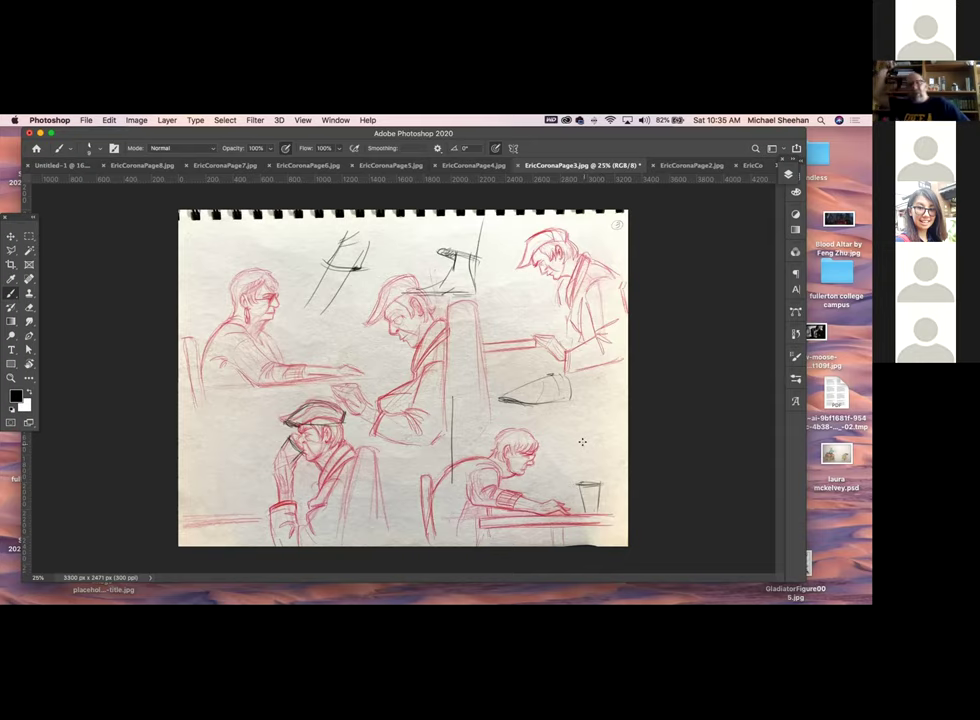
{"action": "mouse_move", "coordinate": [558, 437]}
{"action": "left_mouse_down"}
{"action": "mouse_move", "coordinate": [586, 432]}
{"action": "mouse_move", "coordinate": [562, 438]}
{"action": "left_mouse_up"}
{"action": "mouse_move", "coordinate": [609, 378]}
{"action": "left_mouse_down"}
{"action": "mouse_move", "coordinate": [592, 410]}
{"action": "mouse_move", "coordinate": [584, 476]}
{"action": "left_mouse_up"}
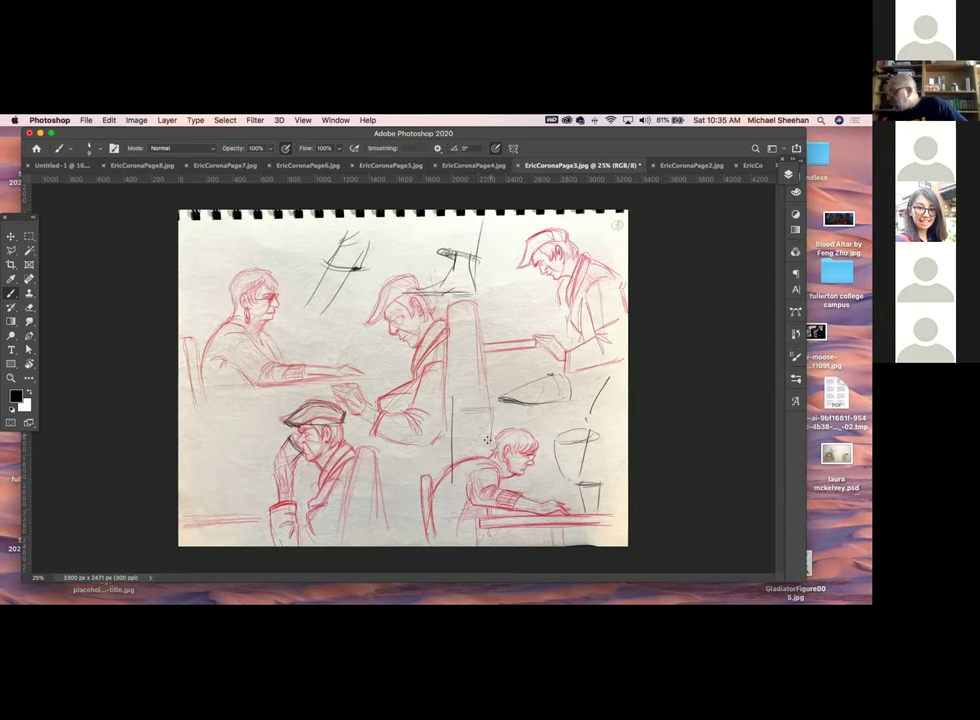
Sketch a gray cup to the left of the lower figure's head
{"action": "left_click_drag", "start_coordinate": [443, 476], "coordinate": [476, 458]}
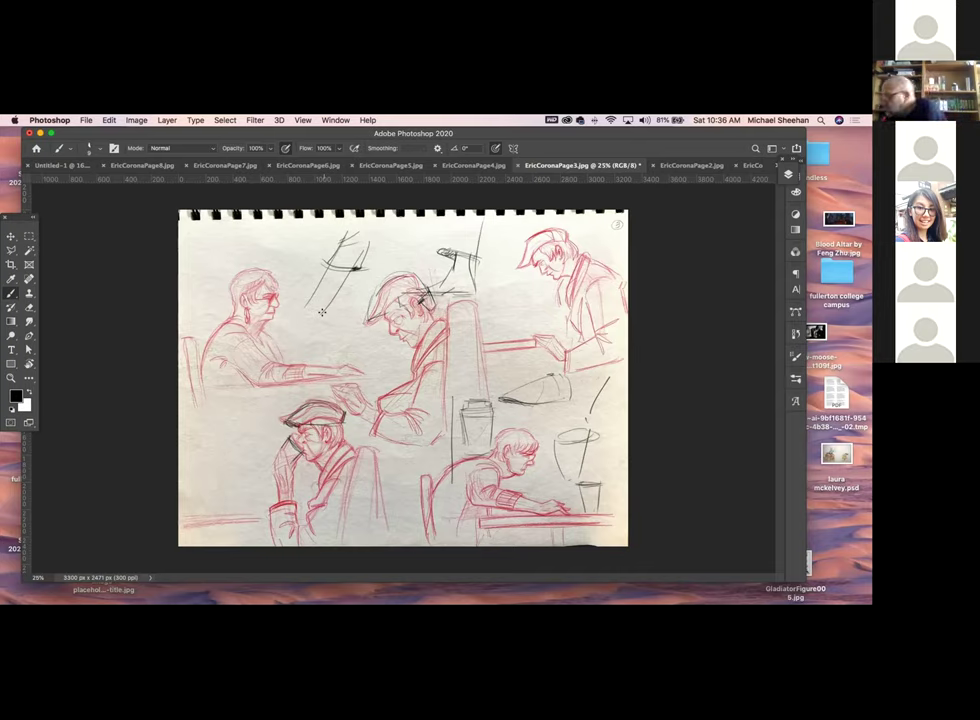
Go via Page4 to Page5 and rough in a head study with guide and jaw at upper right
{"action": "left_click", "coordinate": [472, 166]}
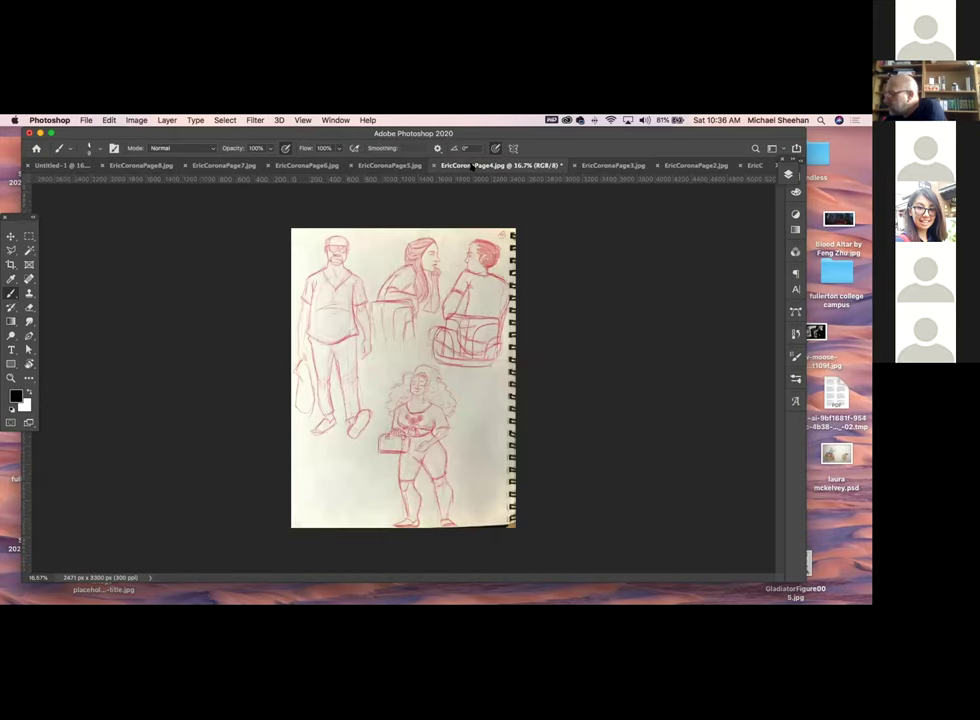
{"action": "left_click", "coordinate": [403, 167]}
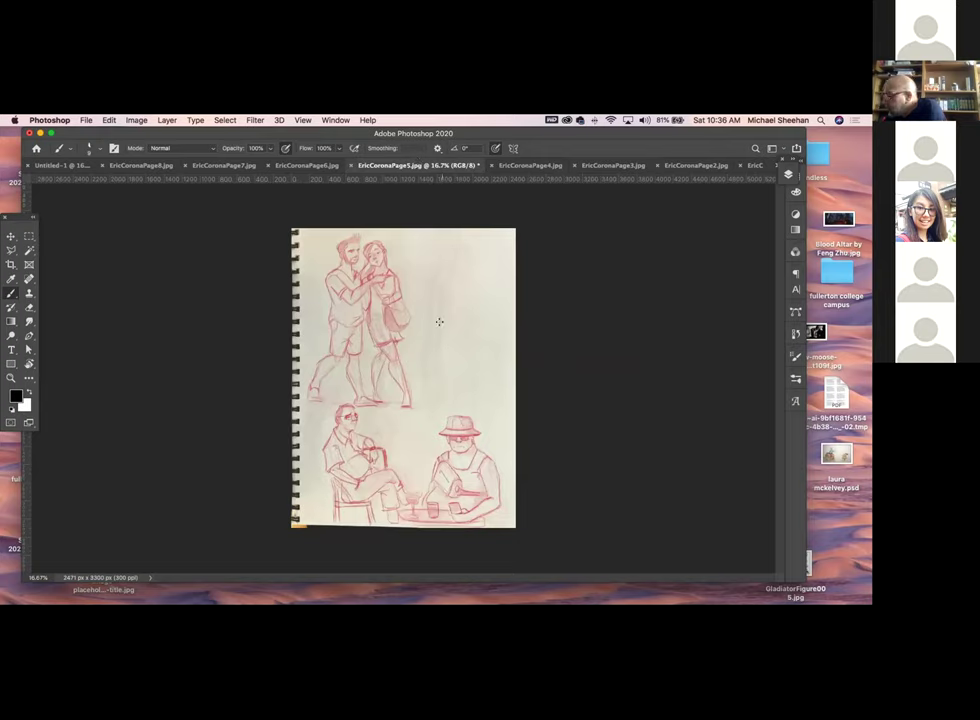
{"action": "left_click_drag", "start_coordinate": [440, 276], "coordinate": [438, 318]}
{"action": "left_click_drag", "start_coordinate": [439, 268], "coordinate": [474, 262]}
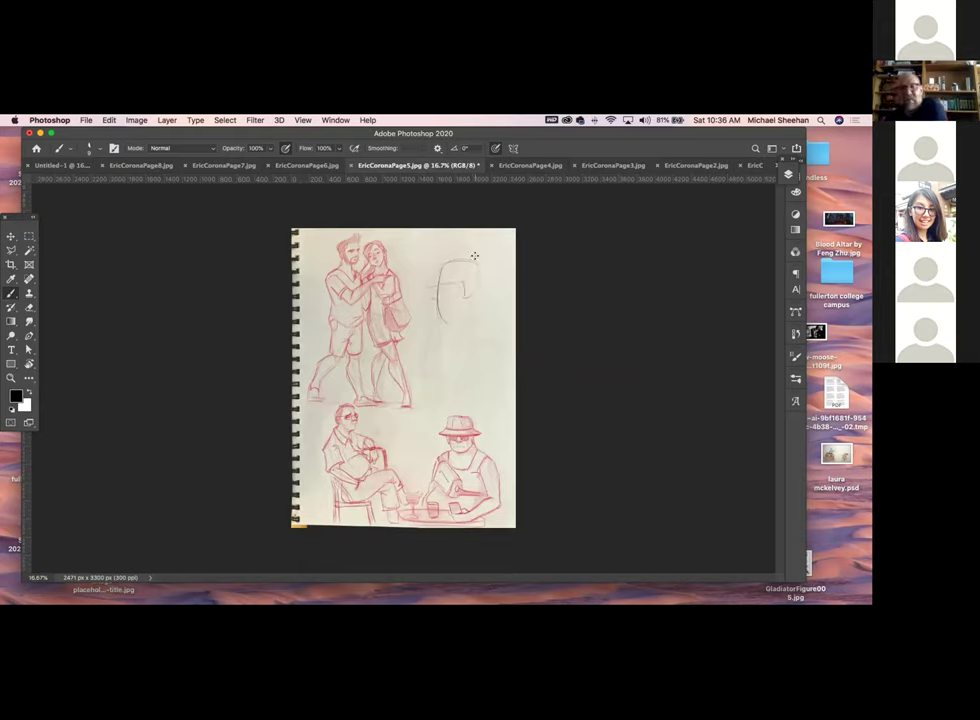
{"action": "left_click_drag", "start_coordinate": [428, 292], "coordinate": [468, 282]}
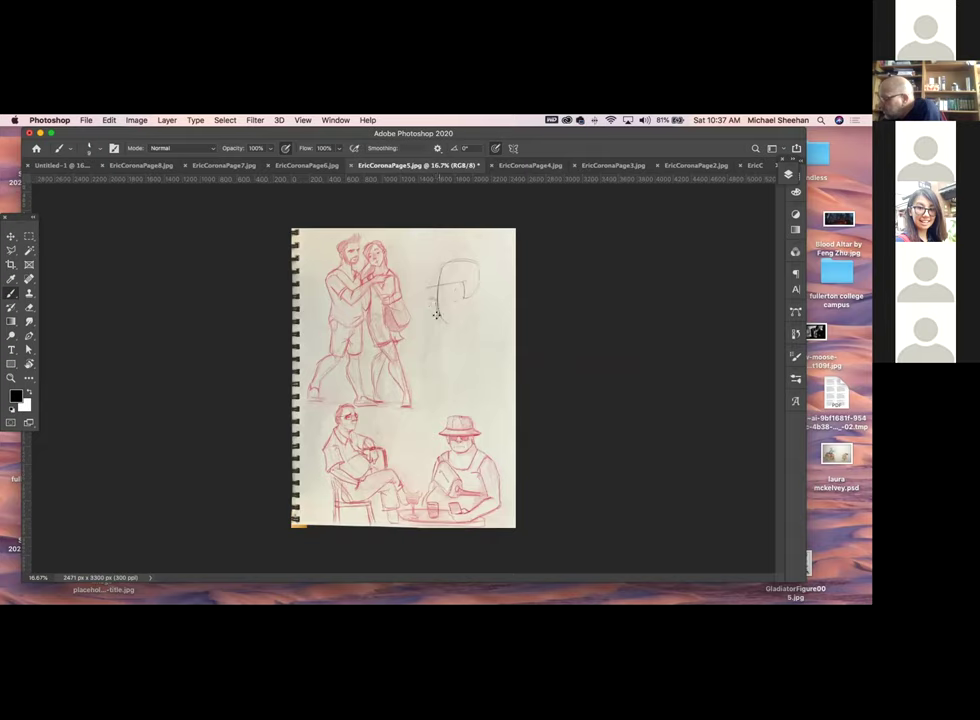
{"action": "mouse_move", "coordinate": [458, 302]}
{"action": "left_mouse_down"}
{"action": "mouse_move", "coordinate": [440, 318]}
{"action": "mouse_move", "coordinate": [462, 305]}
{"action": "left_mouse_up"}
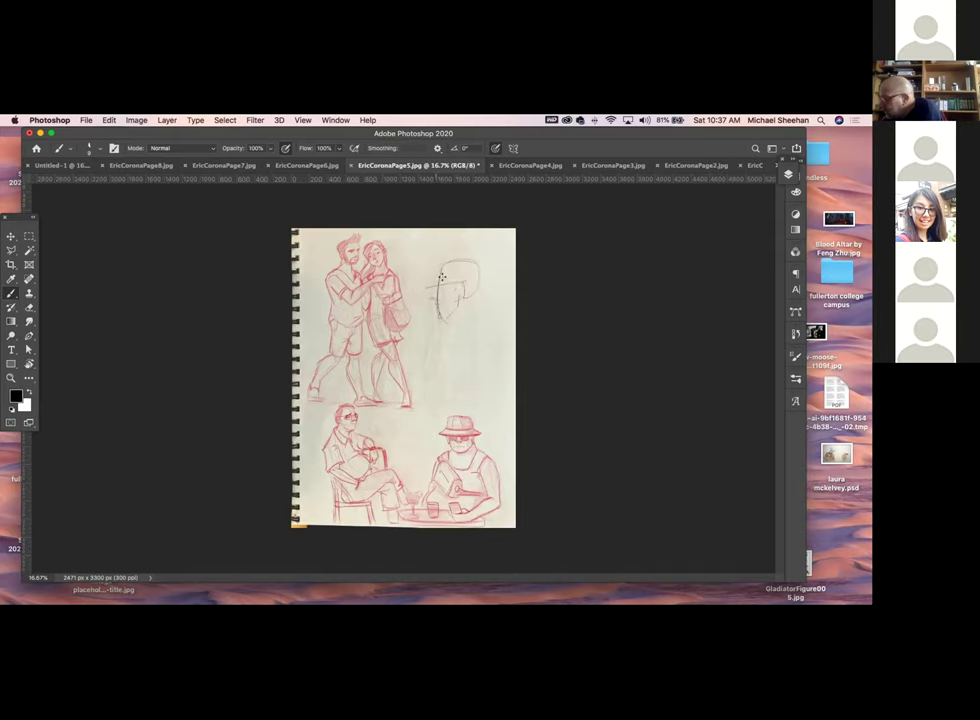
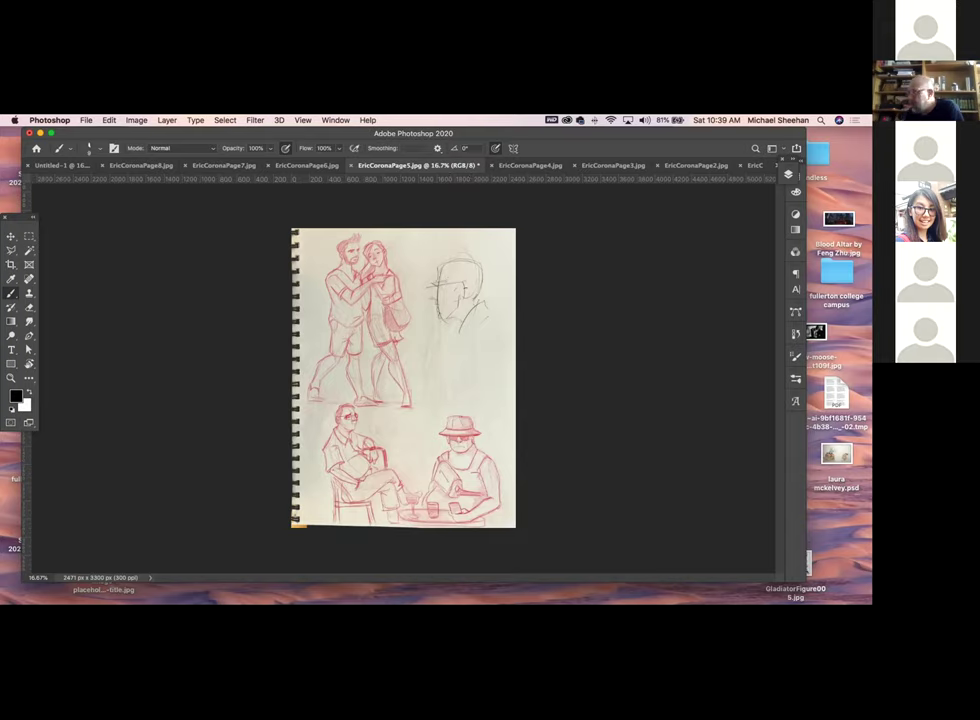
Zoom from 16.7% to 56.3% on the two seated figures at the page bottom
{"action": "left_click", "coordinate": [11, 378]}
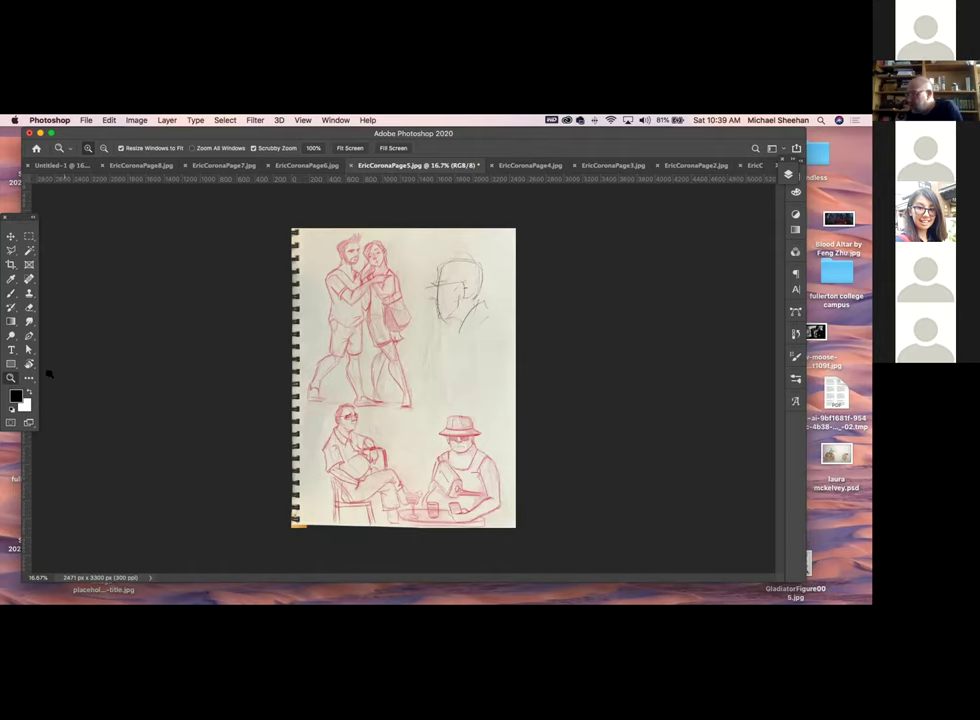
{"action": "left_click_drag", "start_coordinate": [253, 338], "coordinate": [385, 488]}
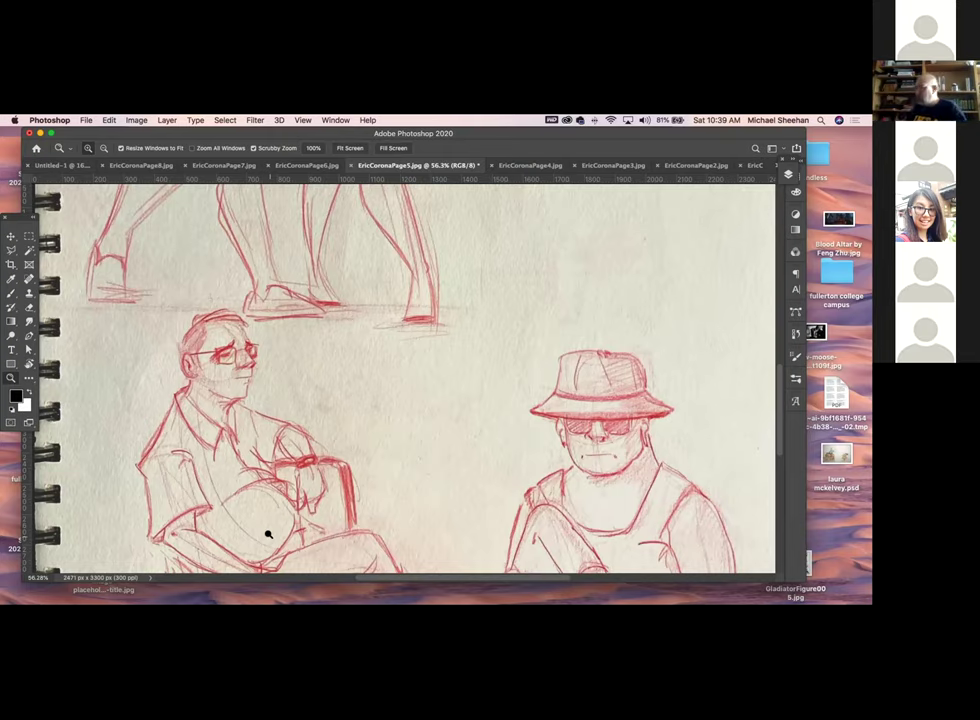
Scroll down to reveal the table with drinks below the seated figures
{"action": "scroll", "coordinate": [450, 516], "scroll_direction": "down", "scroll_amount": 3}
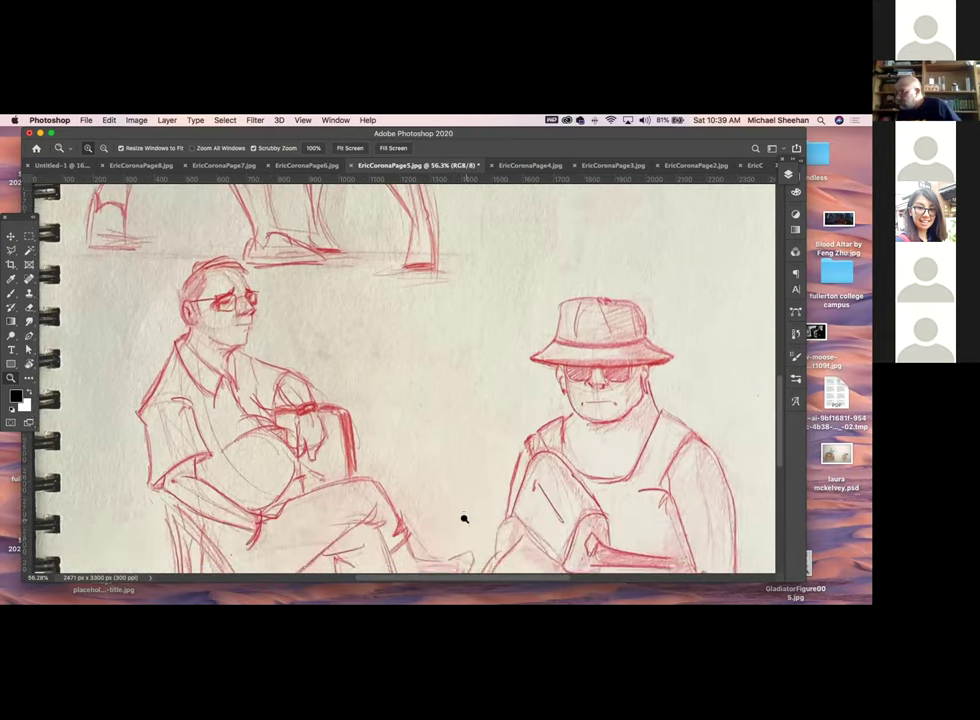
{"action": "scroll", "coordinate": [464, 518], "scroll_direction": "down", "scroll_amount": 5}
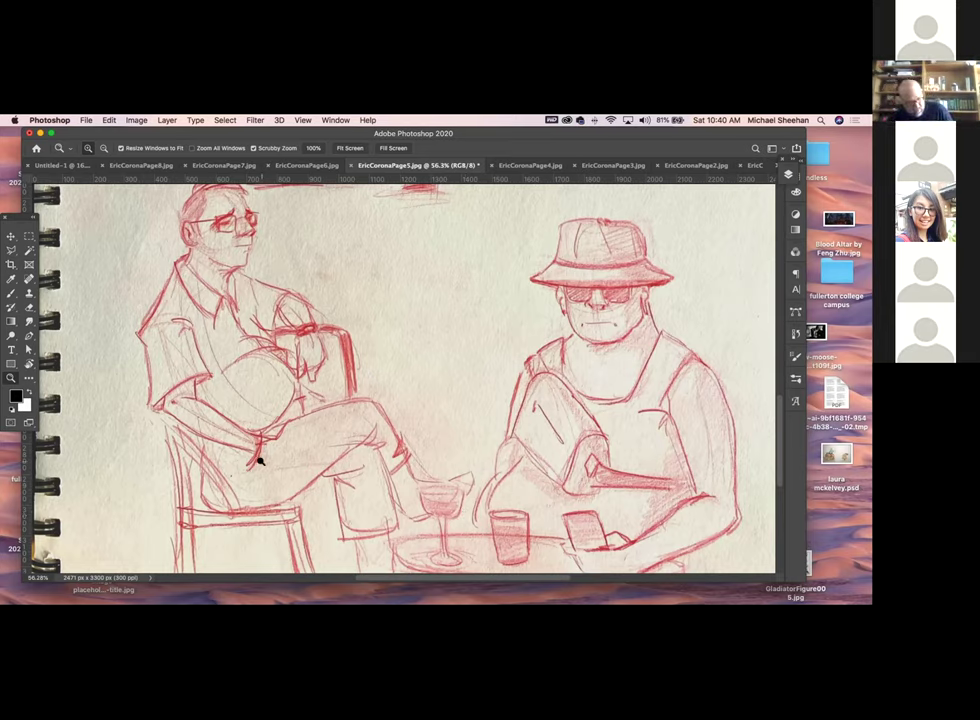
Brush a dark corrective line along the crossed leg, redoing it once, and sketch over the wine glass
{"action": "key", "text": "b"}
{"action": "left_click_drag", "start_coordinate": [245, 503], "coordinate": [372, 401]}
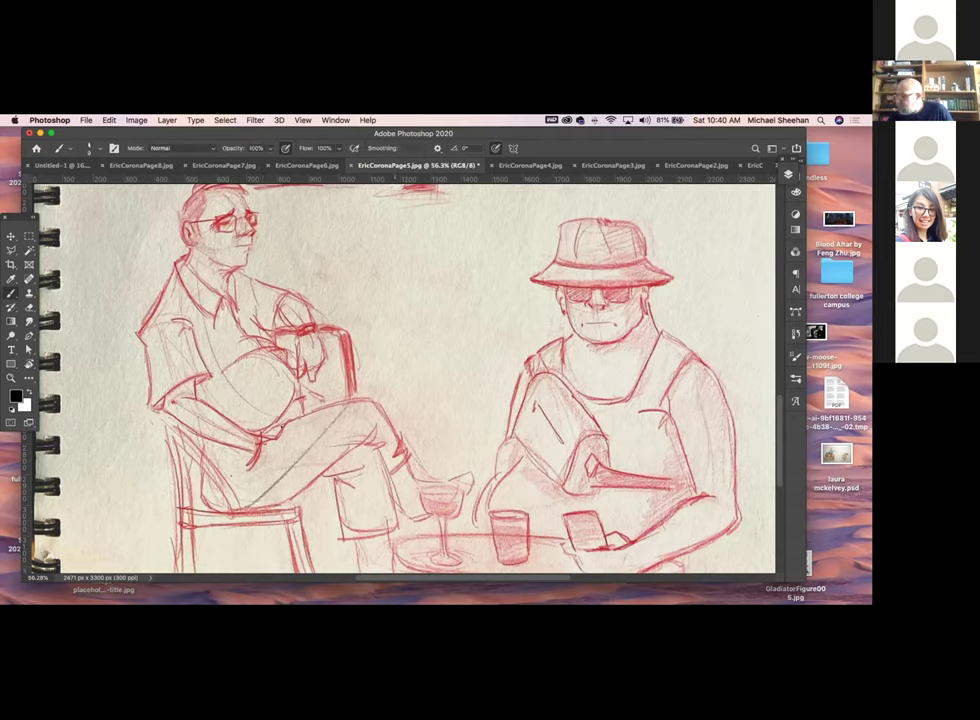
{"action": "key", "text": "super+z"}
{"action": "left_click_drag", "start_coordinate": [255, 500], "coordinate": [369, 410]}
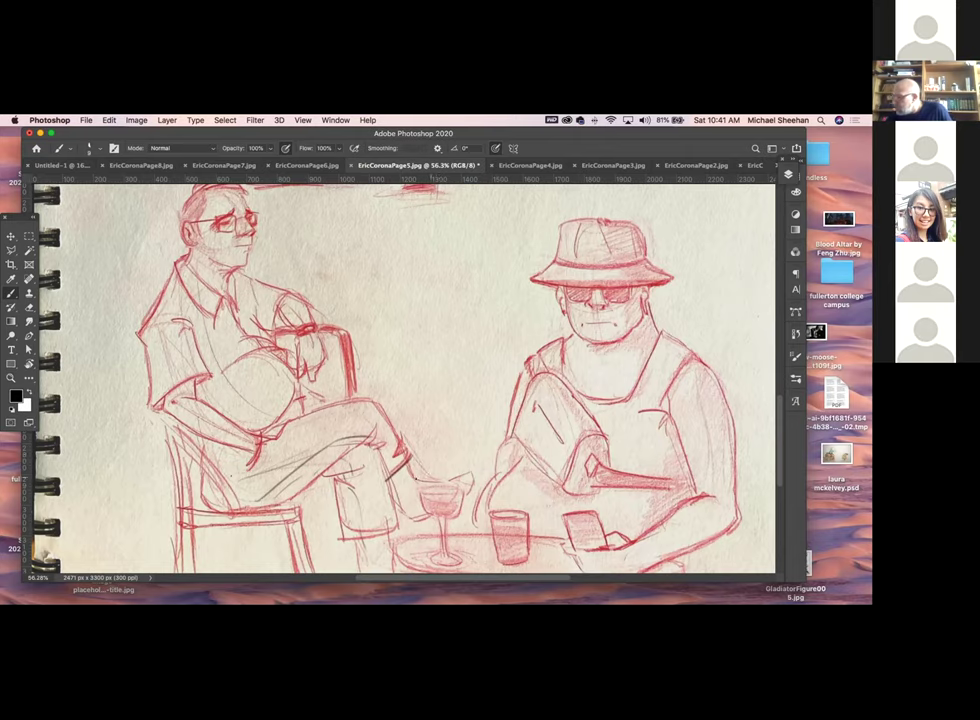
{"action": "left_click_drag", "start_coordinate": [478, 479], "coordinate": [462, 500]}
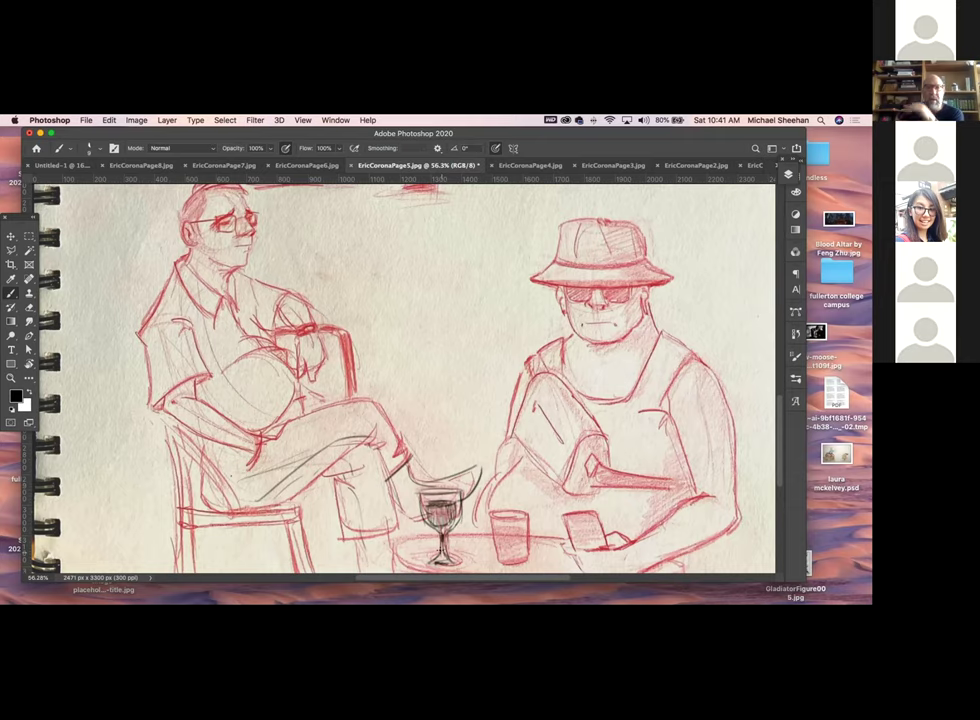
Brush dark strokes over the cup's top rim and the crossed leg's knee line
{"action": "scroll", "coordinate": [556, 435], "scroll_direction": "down", "scroll_amount": 2}
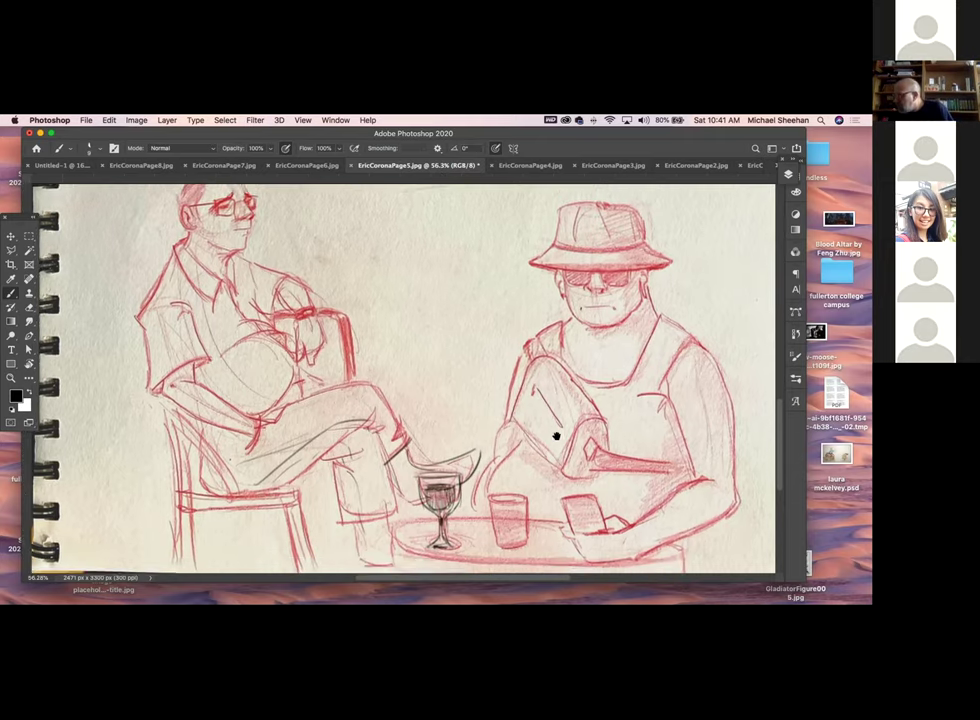
{"action": "mouse_move", "coordinate": [538, 459]}
{"action": "left_mouse_down"}
{"action": "mouse_move", "coordinate": [491, 493]}
{"action": "mouse_move", "coordinate": [520, 484]}
{"action": "left_mouse_up"}
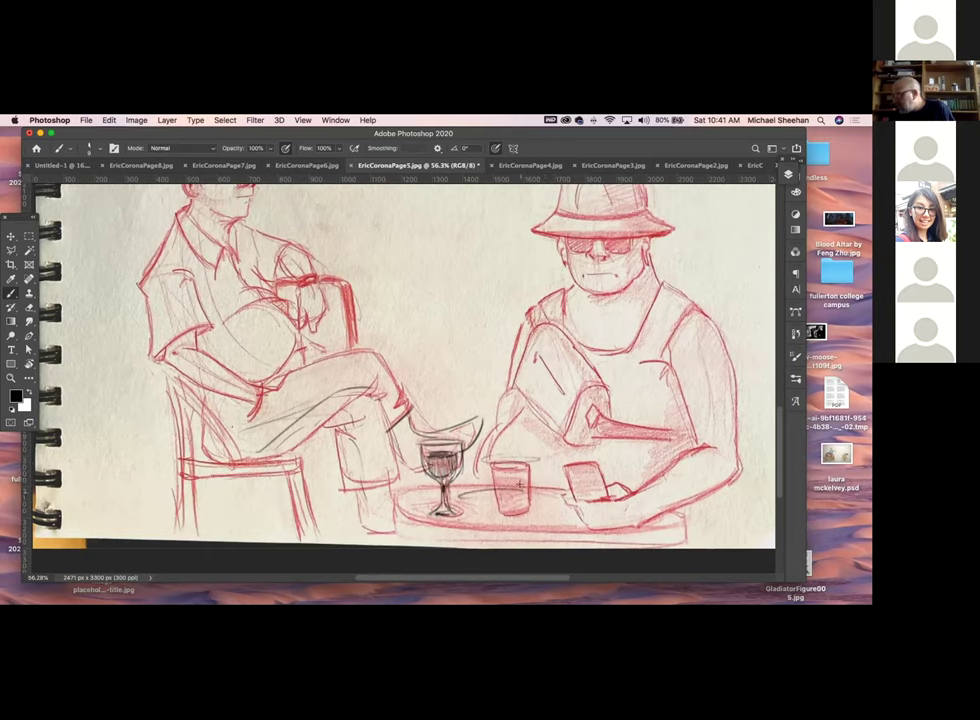
{"action": "left_click_drag", "start_coordinate": [406, 391], "coordinate": [351, 399]}
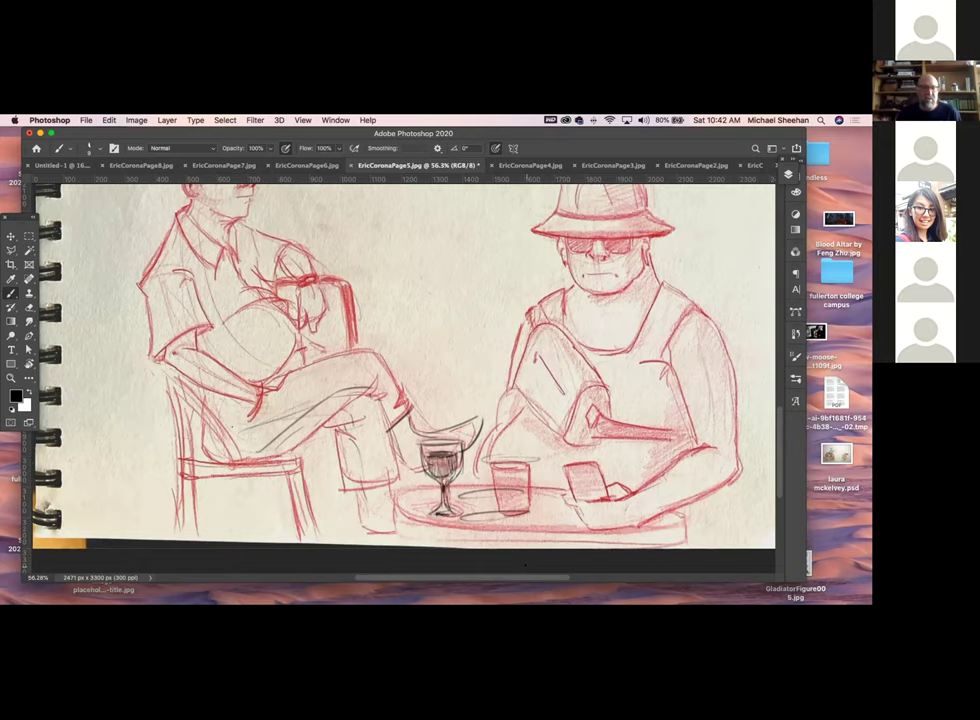
{"action": "scroll", "coordinate": [569, 448], "scroll_direction": "up", "scroll_amount": 5}
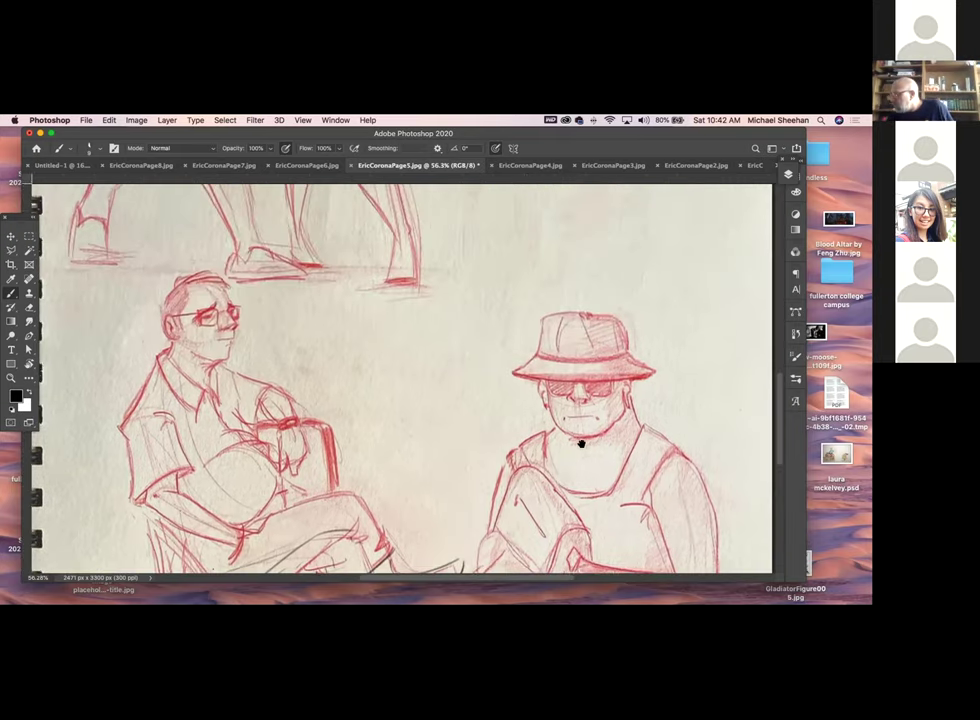
{"action": "scroll", "coordinate": [573, 481], "scroll_direction": "up", "scroll_amount": 3}
{"action": "scroll", "coordinate": [545, 438], "scroll_direction": "down", "scroll_amount": 3}
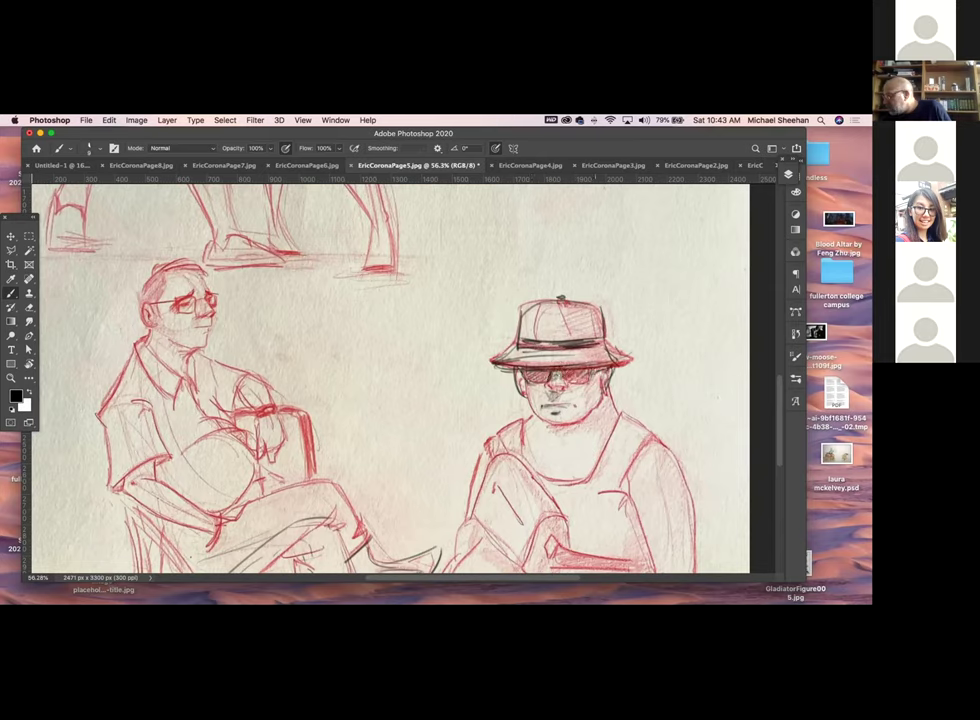
Paint dark strokes over the hatted man's face side, tank-top neckline, strap, torso edge and shoulder
{"action": "left_click_drag", "start_coordinate": [600, 372], "coordinate": [597, 400]}
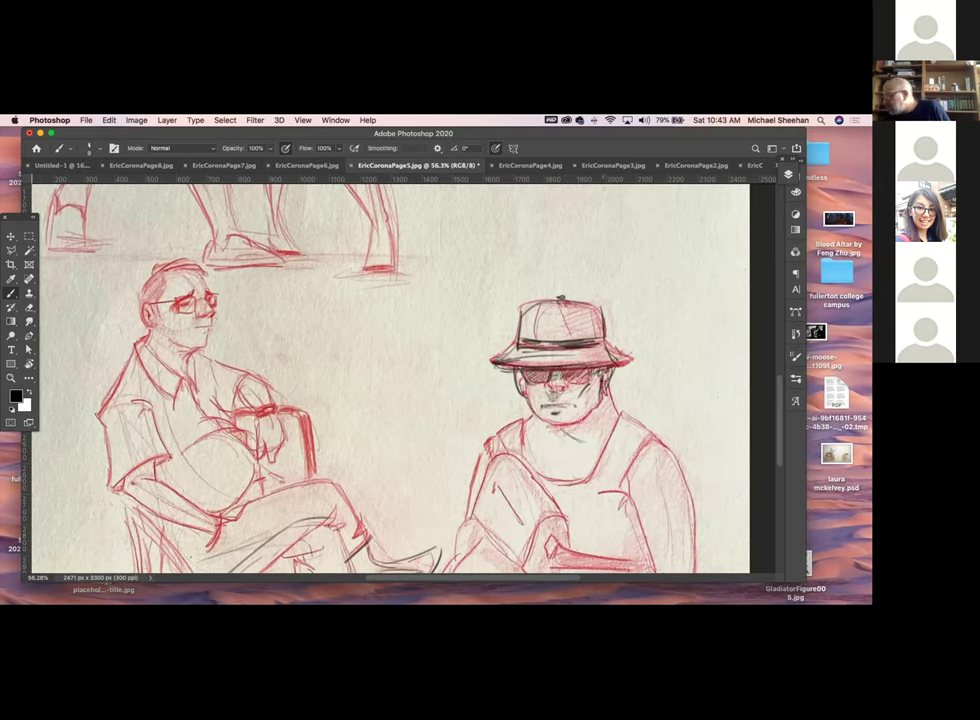
{"action": "left_click_drag", "start_coordinate": [602, 379], "coordinate": [605, 411]}
{"action": "left_click_drag", "start_coordinate": [612, 425], "coordinate": [581, 475]}
{"action": "mouse_move", "coordinate": [518, 414]}
{"action": "left_mouse_down"}
{"action": "mouse_move", "coordinate": [535, 472]}
{"action": "mouse_move", "coordinate": [484, 437]}
{"action": "mouse_move", "coordinate": [517, 420]}
{"action": "left_mouse_up"}
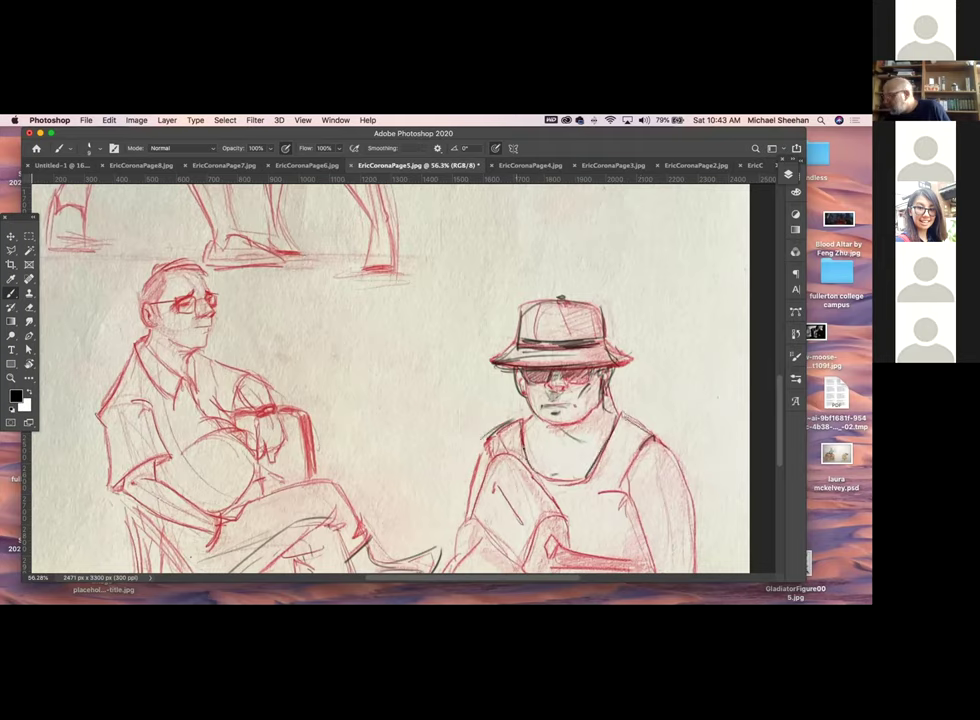
{"action": "mouse_move", "coordinate": [641, 466]}
{"action": "left_mouse_down"}
{"action": "mouse_move", "coordinate": [632, 483]}
{"action": "mouse_move", "coordinate": [688, 525]}
{"action": "left_mouse_up"}
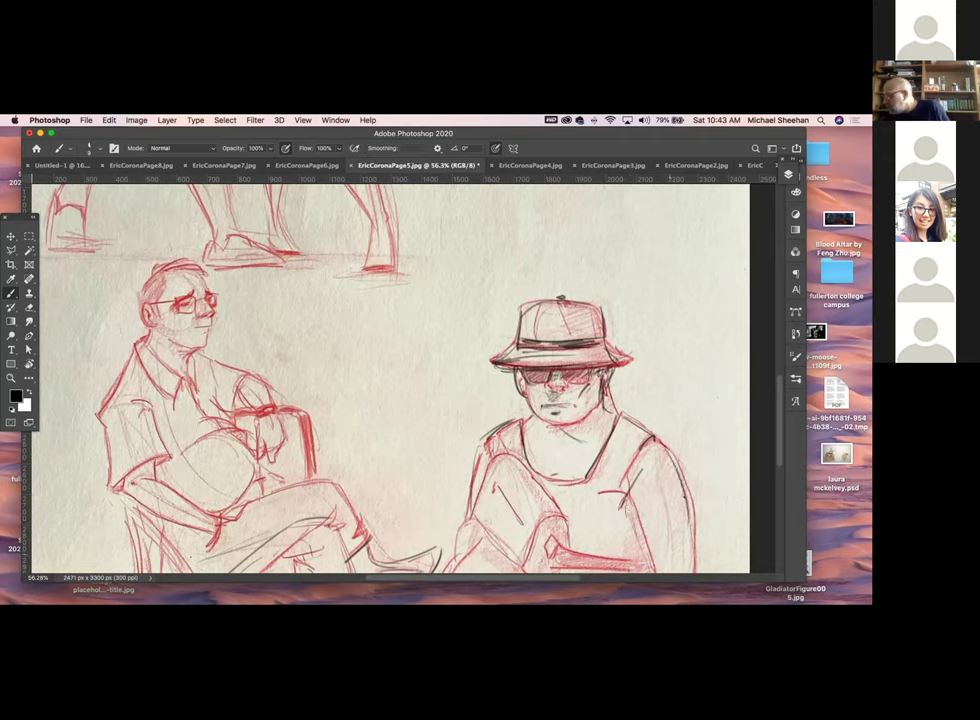
{"action": "left_click_drag", "start_coordinate": [660, 442], "coordinate": [692, 520]}
{"action": "left_click_drag", "start_coordinate": [684, 386], "coordinate": [682, 450]}
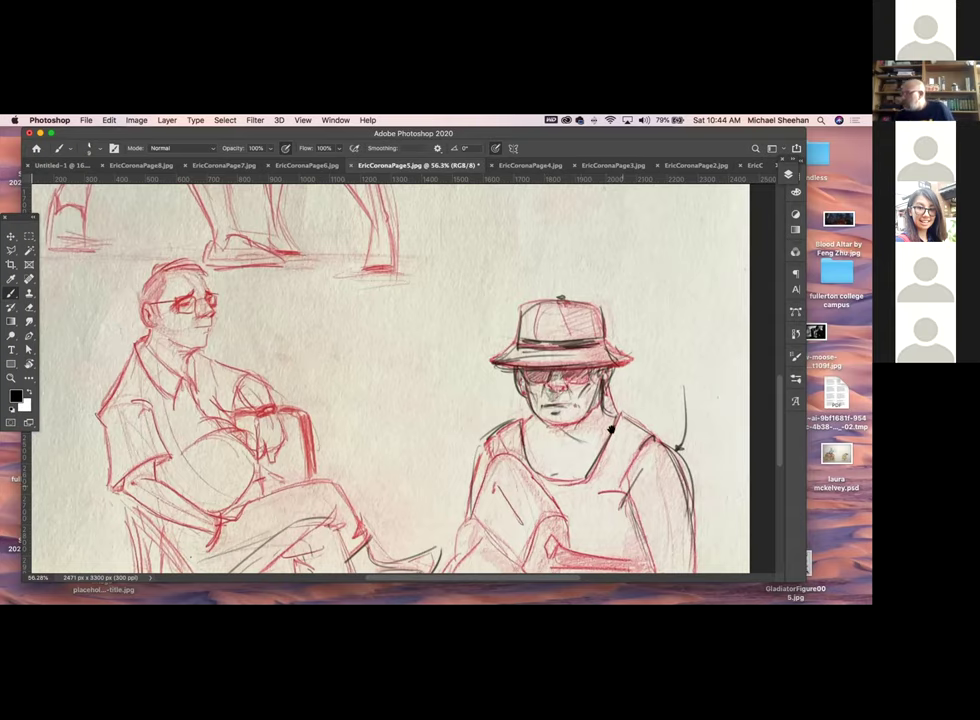
Scroll the canvas down over the hatted man's sketch
{"action": "scroll", "coordinate": [578, 409], "scroll_direction": "down", "scroll_amount": 3}
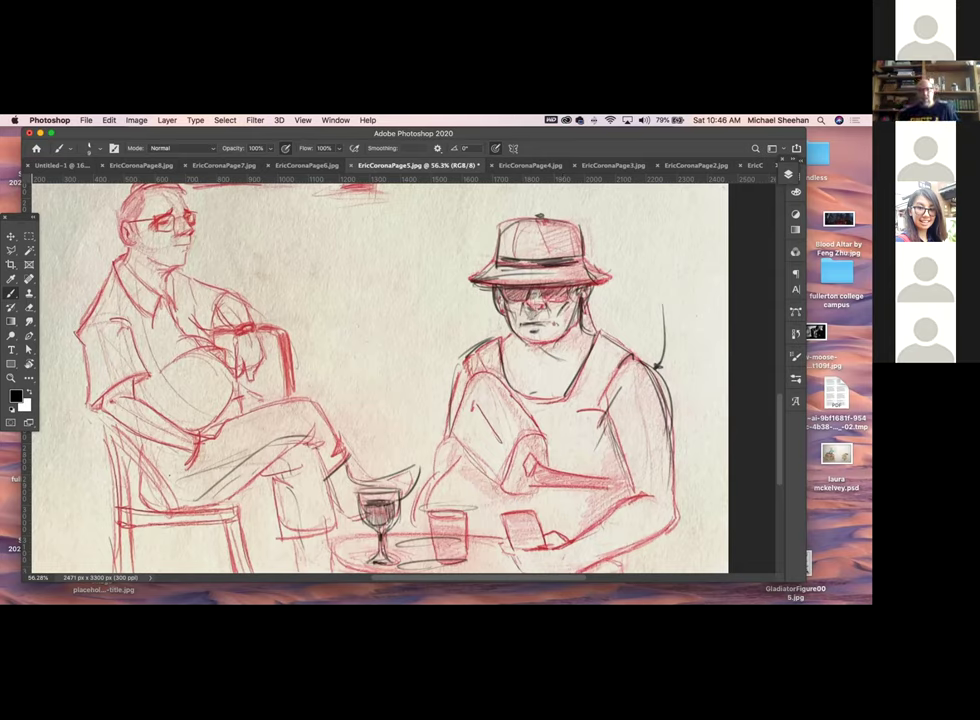
Switch briefly to Messages, back to Photoshop, then over to Google Chrome
{"action": "key", "text": "super+Tab"}
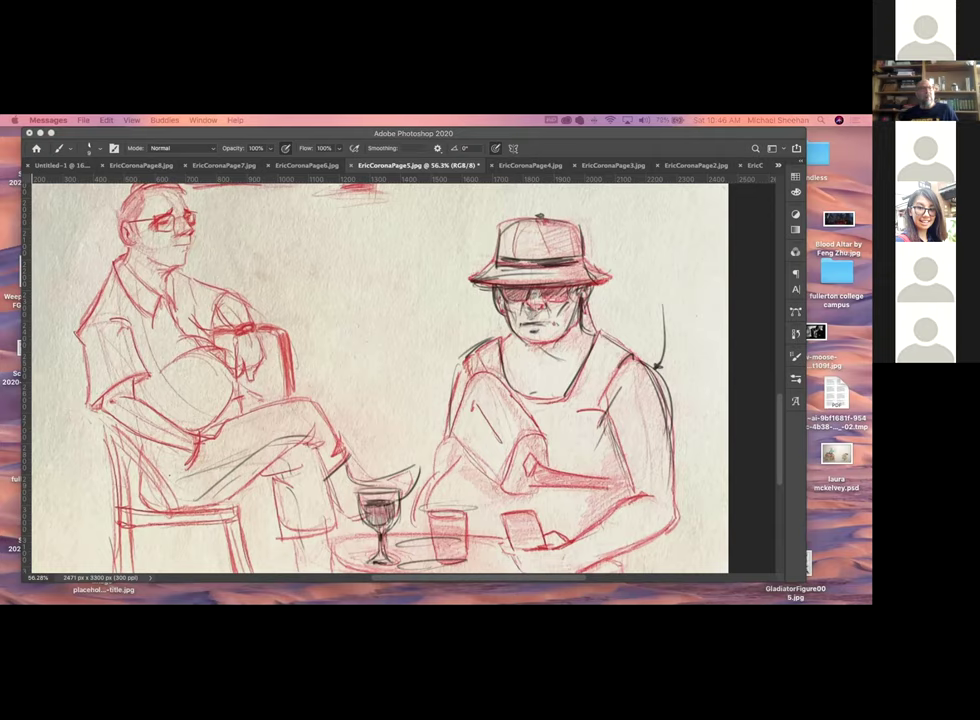
{"action": "key", "text": "super+Tab"}
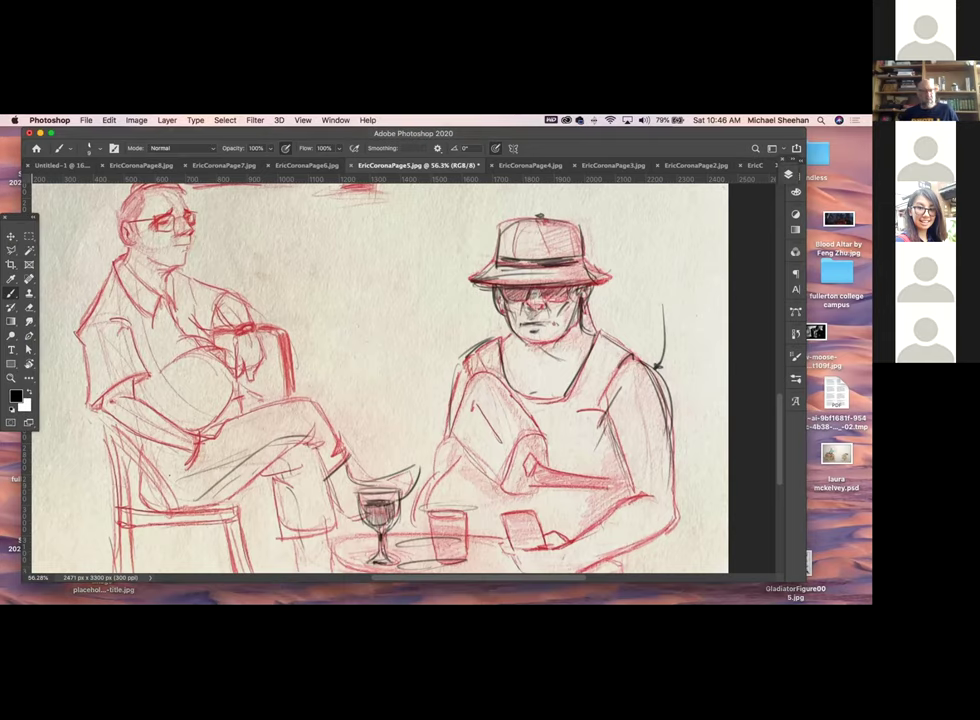
{"action": "key", "text": "super+Tab"}
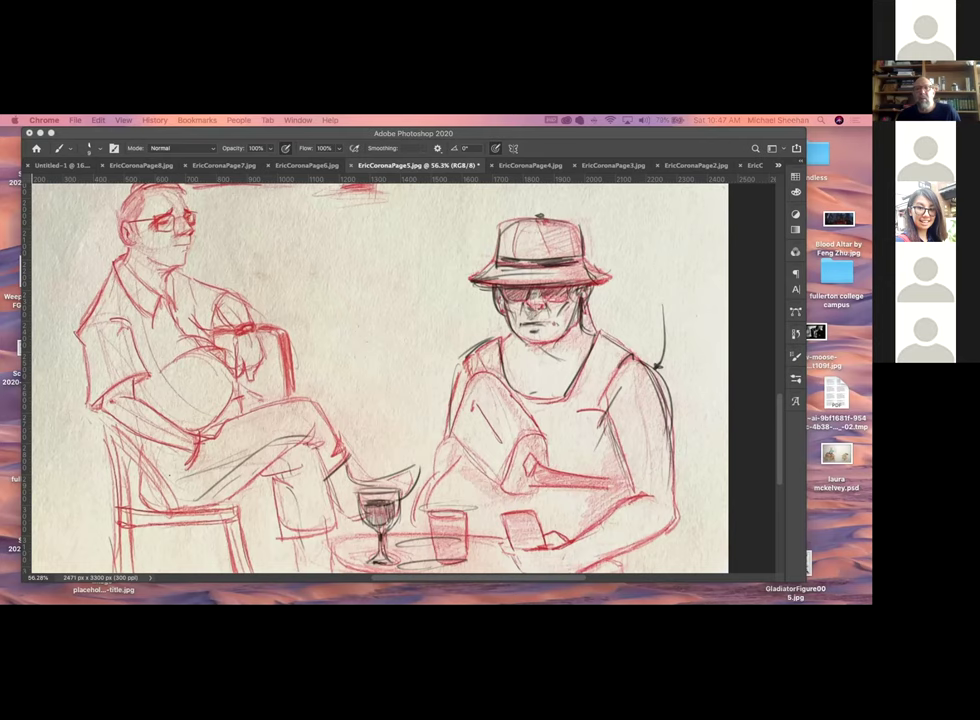
Open the storyboard preview image in a new tab, view it full size, then return to results
{"action": "key", "text": "super+Tab"}
{"action": "right_click", "coordinate": [748, 255]}
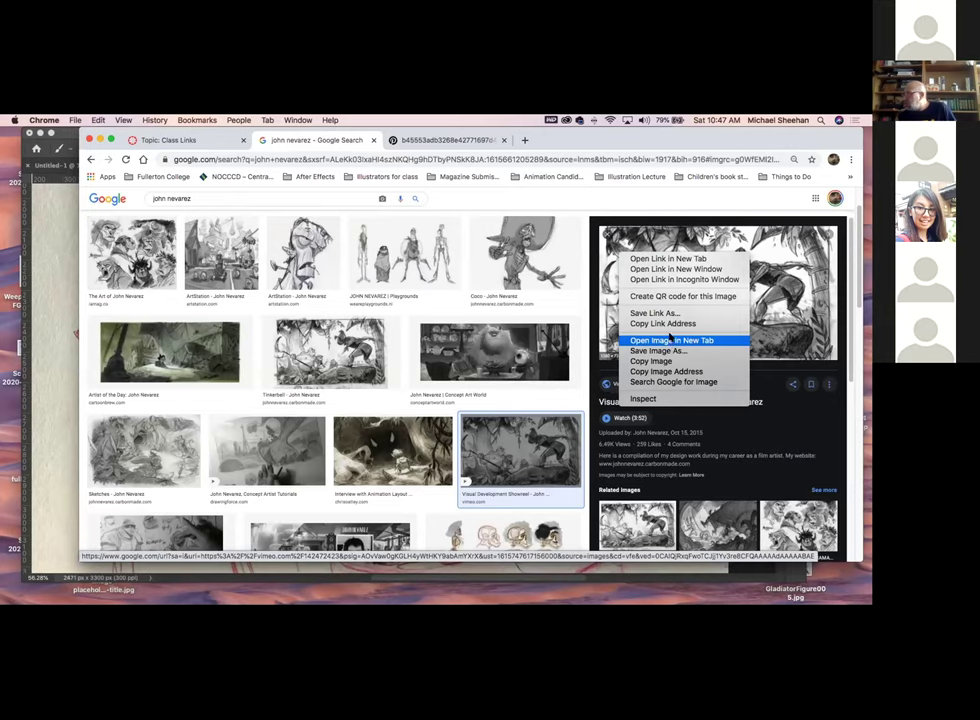
{"action": "left_click", "coordinate": [670, 341]}
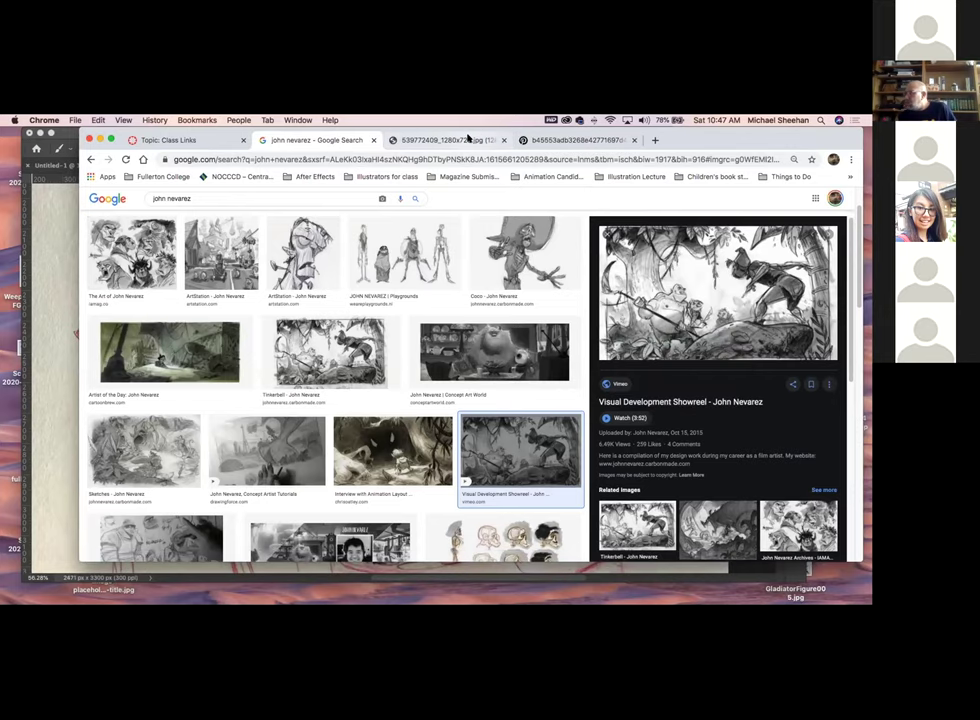
{"action": "left_click", "coordinate": [467, 138]}
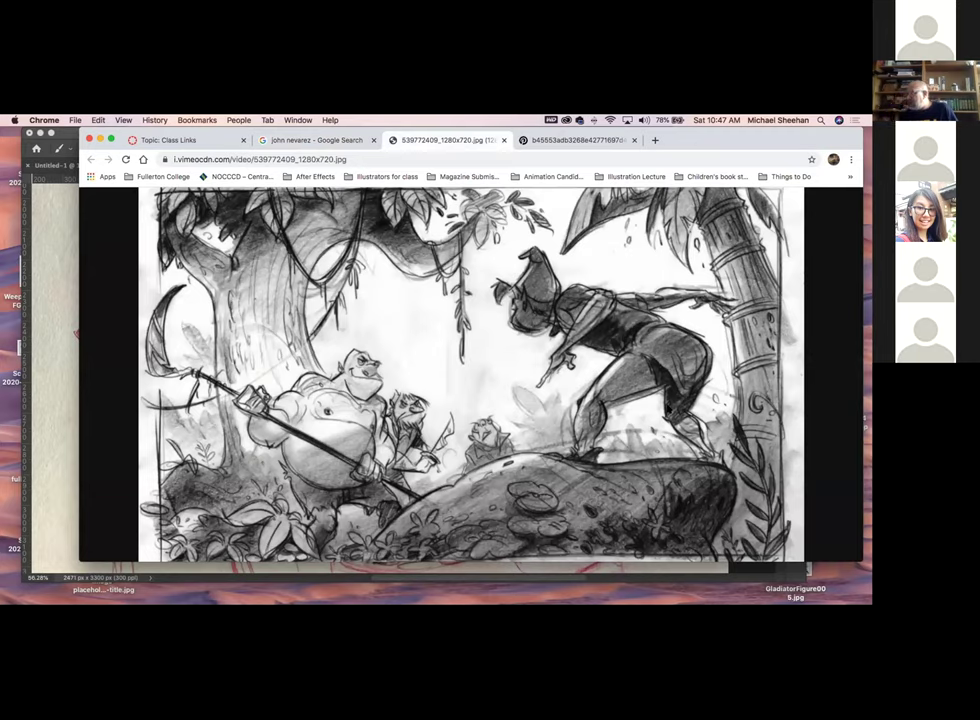
{"action": "left_click", "coordinate": [504, 140]}
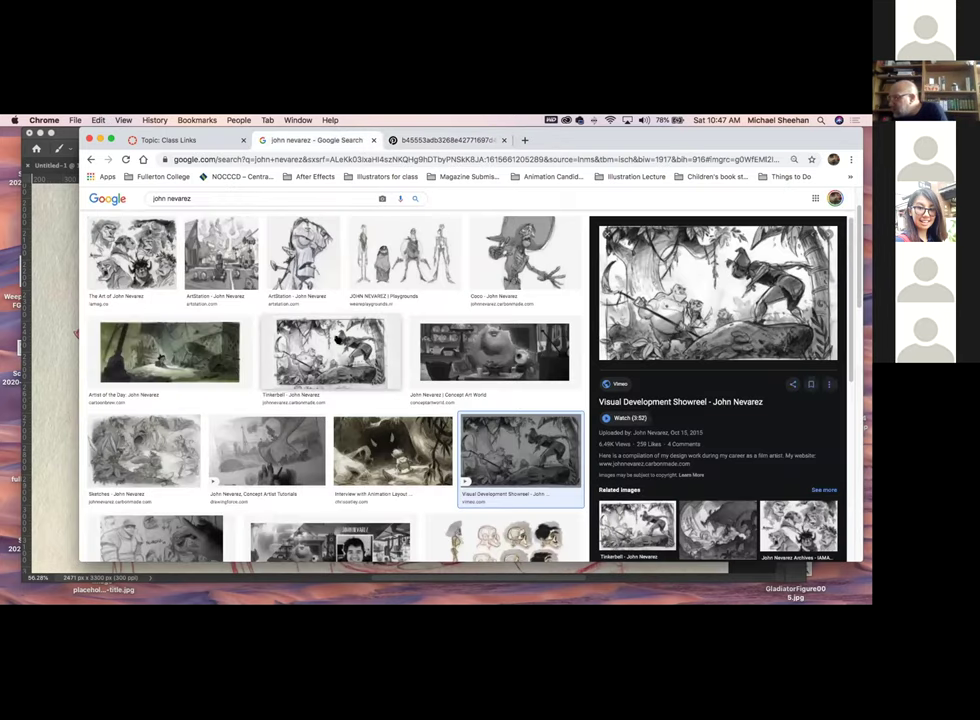
Browse the image results, previewing the Sketches and concept sketch results
{"action": "left_click", "coordinate": [152, 450]}
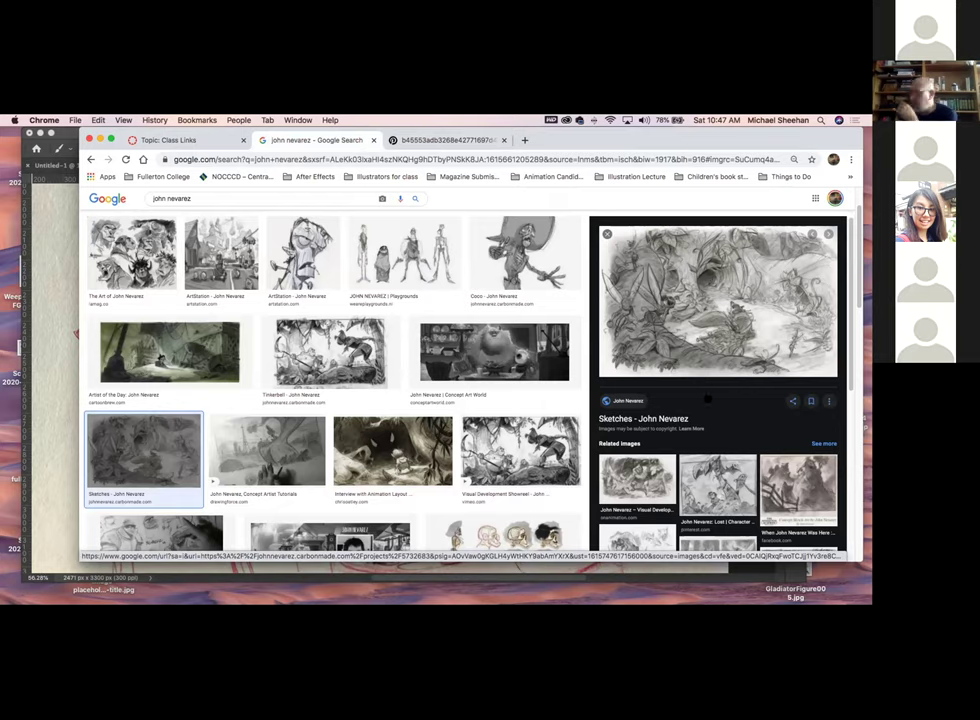
{"action": "scroll", "coordinate": [800, 299], "scroll_direction": "down", "scroll_amount": 5}
{"action": "left_click", "coordinate": [800, 299]}
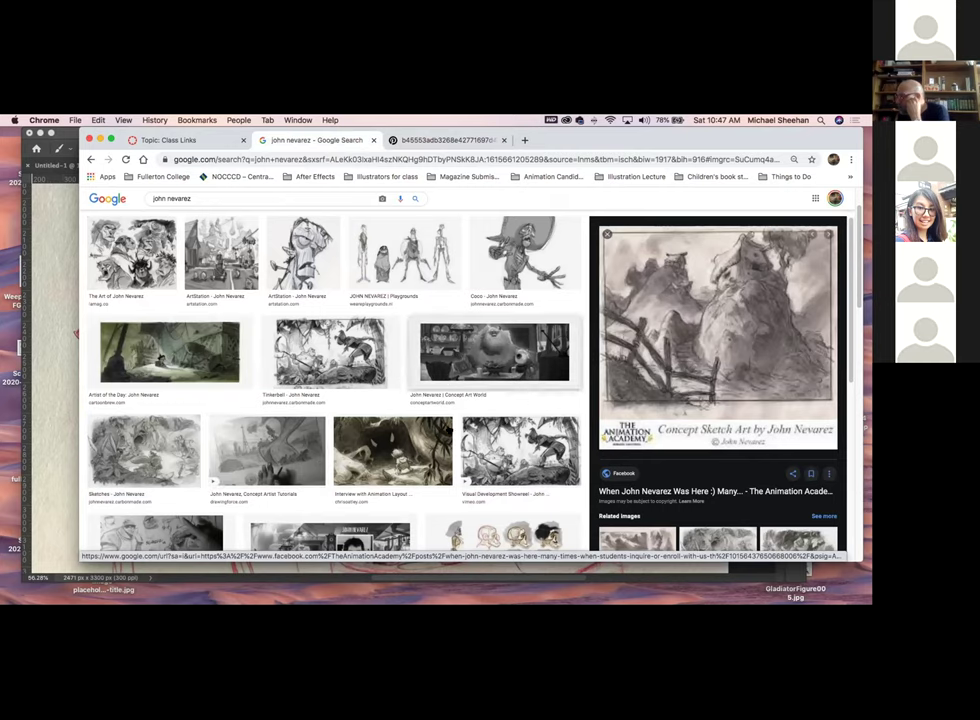
{"action": "scroll", "coordinate": [362, 420], "scroll_direction": "down", "scroll_amount": 3}
{"action": "scroll", "coordinate": [361, 482], "scroll_direction": "down", "scroll_amount": 3}
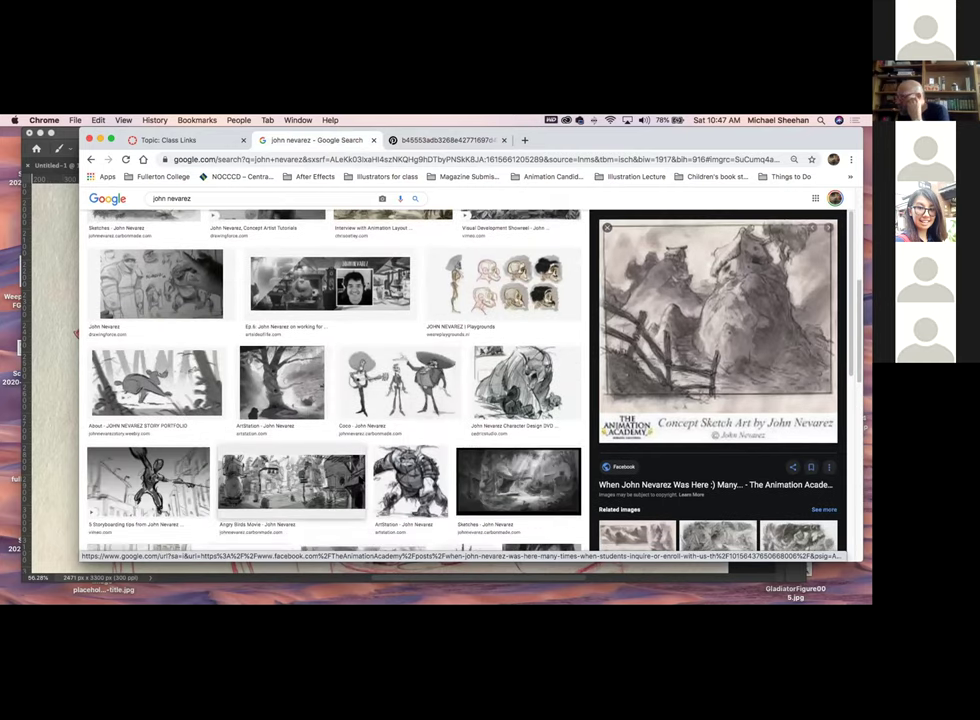
Open the Coco character sketch's project page in a new tab and scroll down to the line-up
{"action": "left_click", "coordinate": [427, 388]}
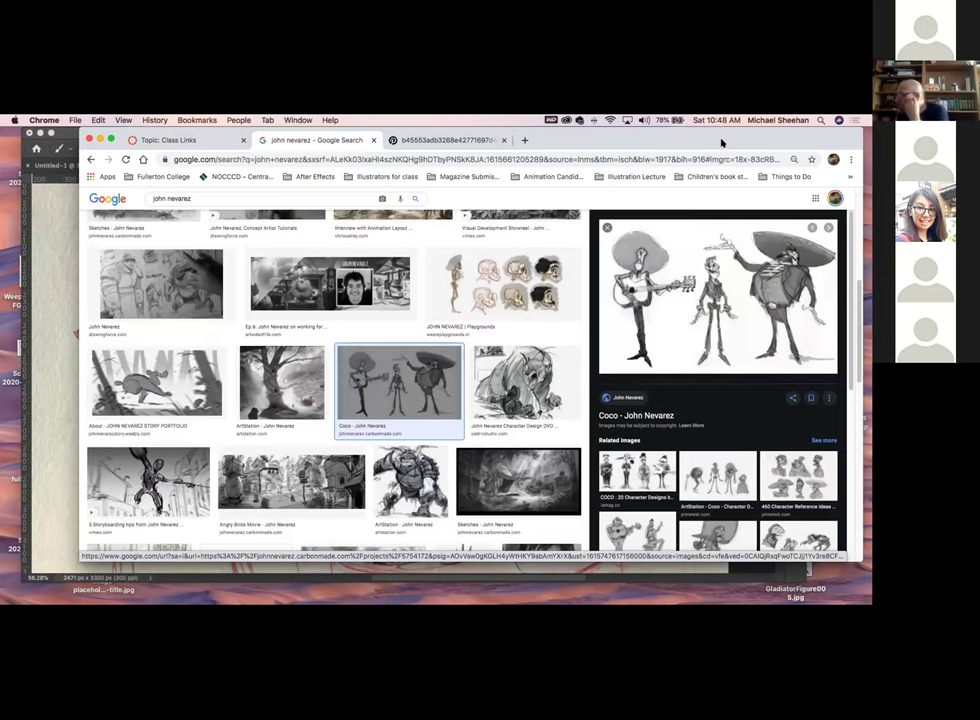
{"action": "right_click", "coordinate": [745, 276]}
{"action": "left_click", "coordinate": [744, 279]}
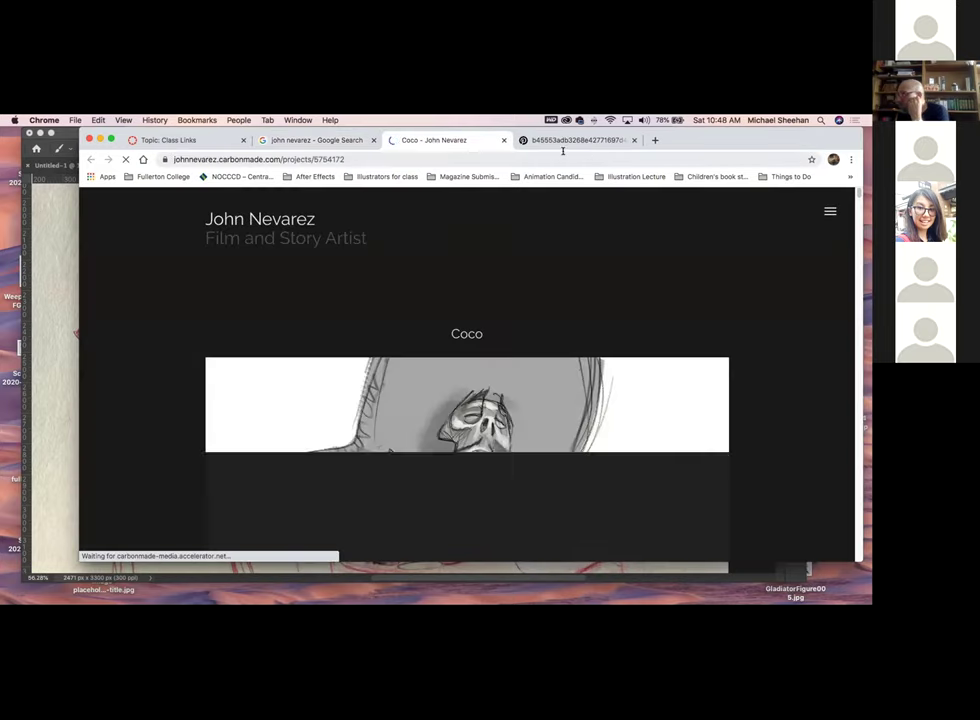
{"action": "scroll", "coordinate": [585, 308], "scroll_direction": "down", "scroll_amount": 10}
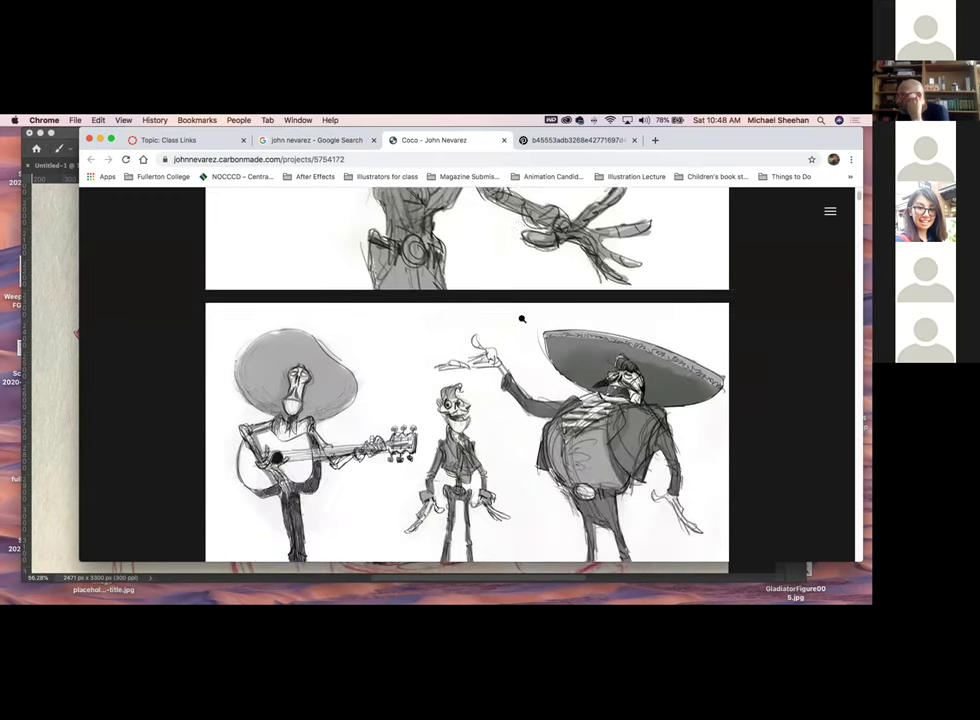
Drag the Chrome window aside to compare with the sketch, then back over it
{"action": "left_click_drag", "start_coordinate": [696, 140], "coordinate": [281, 148]}
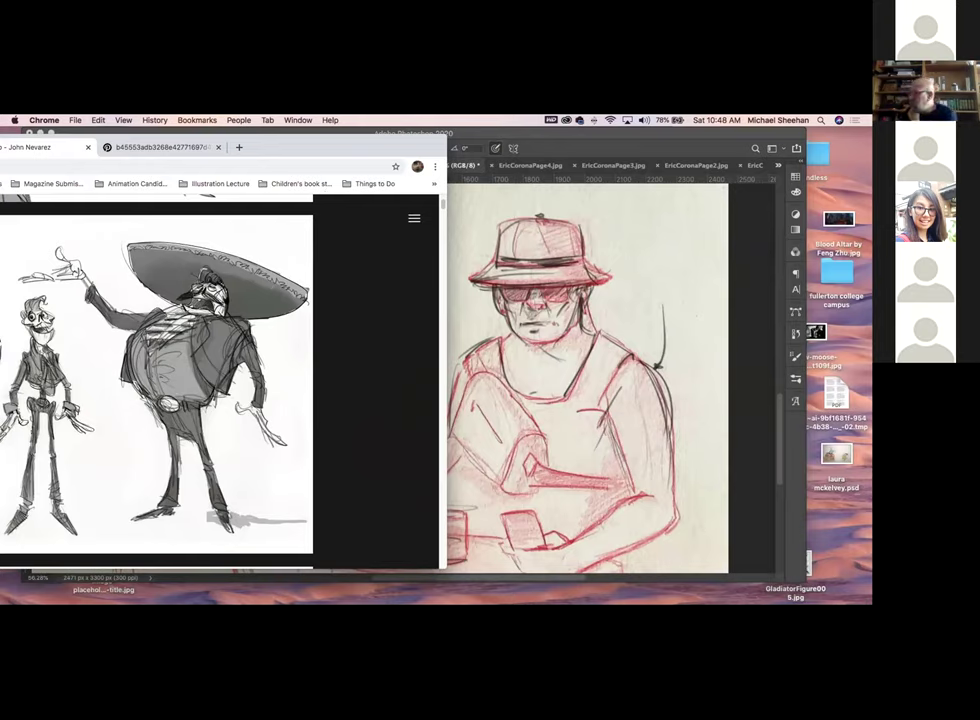
{"action": "left_click_drag", "start_coordinate": [284, 150], "coordinate": [535, 143]}
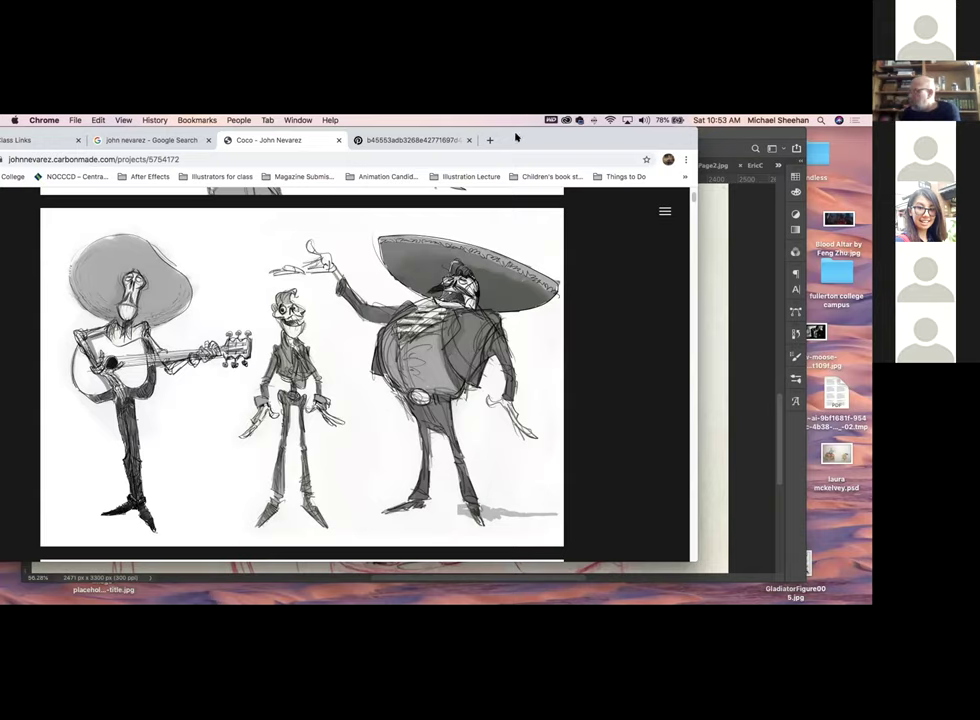
Move Chrome off to the left, return to Photoshop and scroll up to the page's upper area
{"action": "left_click_drag", "start_coordinate": [525, 138], "coordinate": [0, 198]}
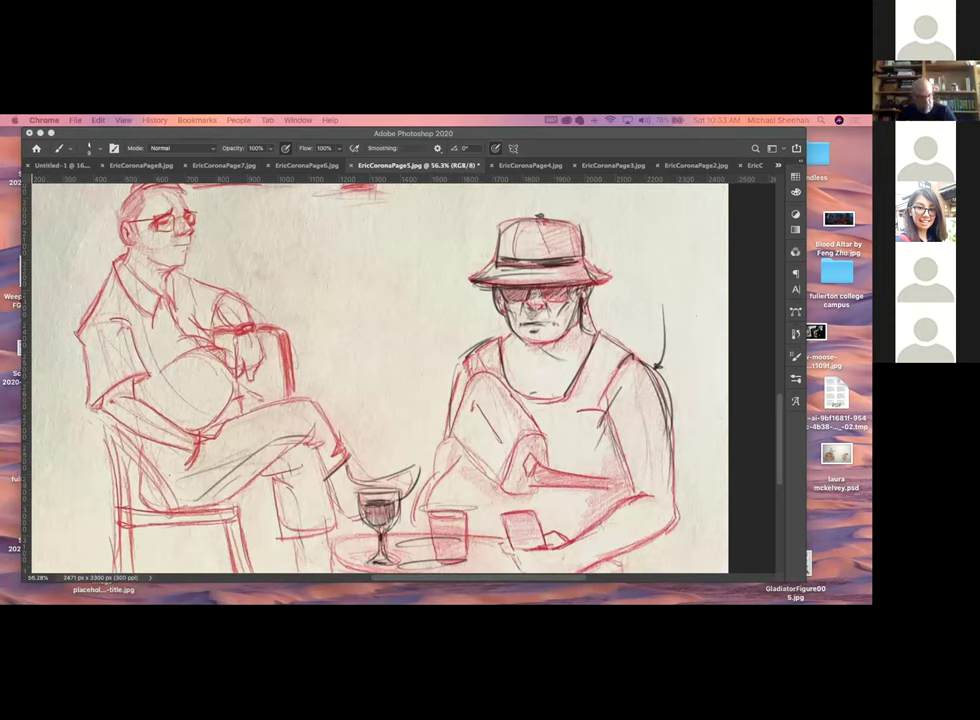
{"action": "left_click", "coordinate": [272, 312]}
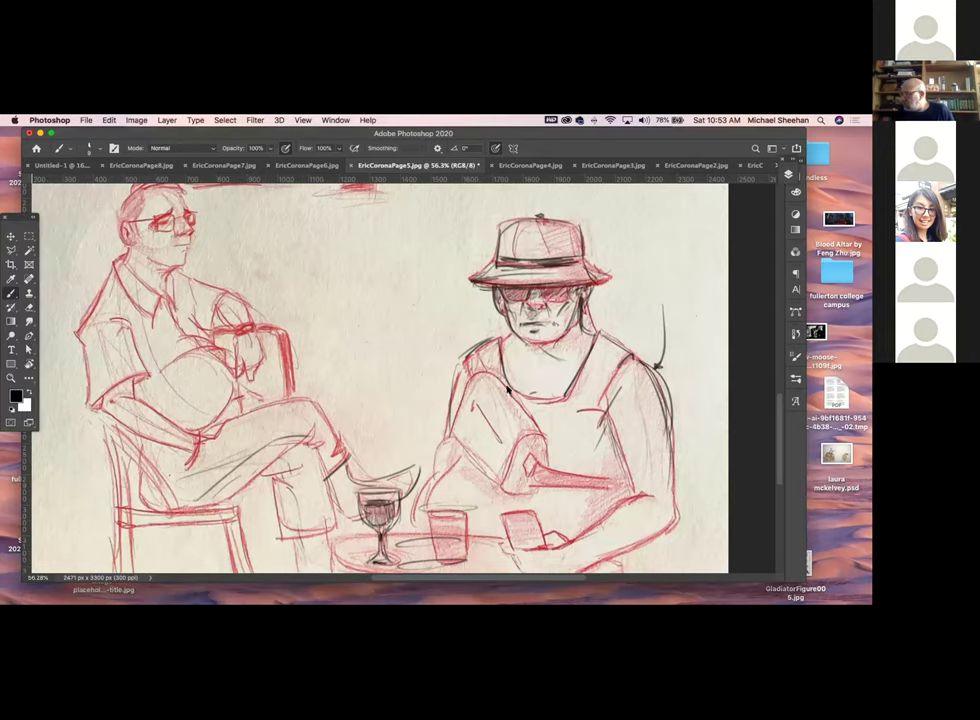
{"action": "scroll", "coordinate": [508, 390], "scroll_direction": "down", "scroll_amount": 3}
{"action": "scroll", "coordinate": [508, 390], "scroll_direction": "up", "scroll_amount": 5}
{"action": "scroll", "coordinate": [492, 392], "scroll_direction": "up", "scroll_amount": 8}
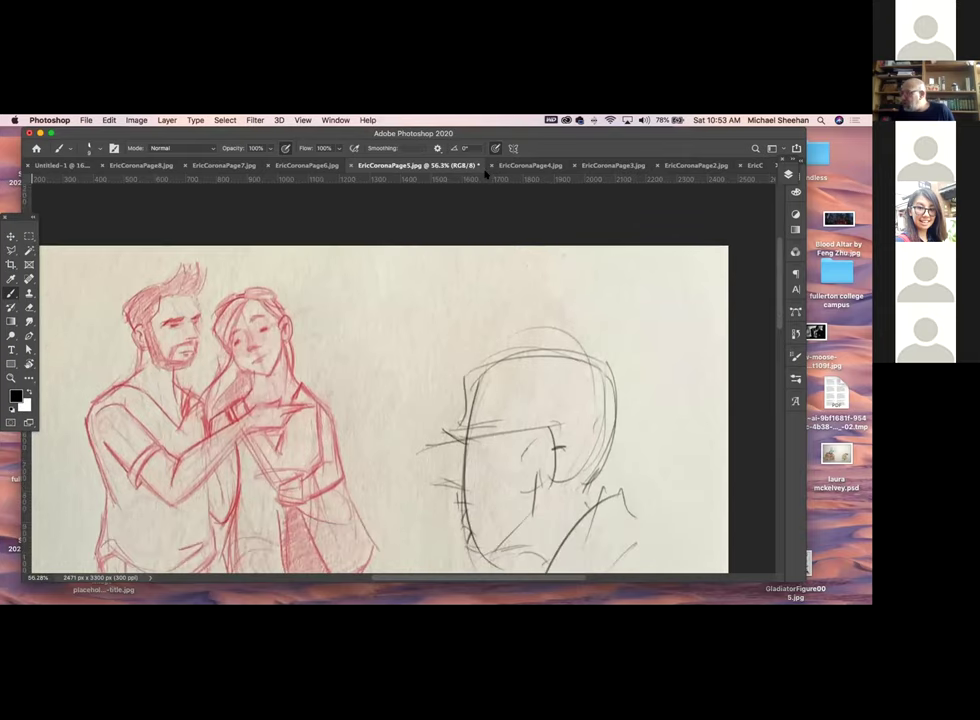
Switch to EricCoronaPage4.jpg and brush a dark curved corrective stroke over its sketch
{"action": "left_click", "coordinate": [530, 165]}
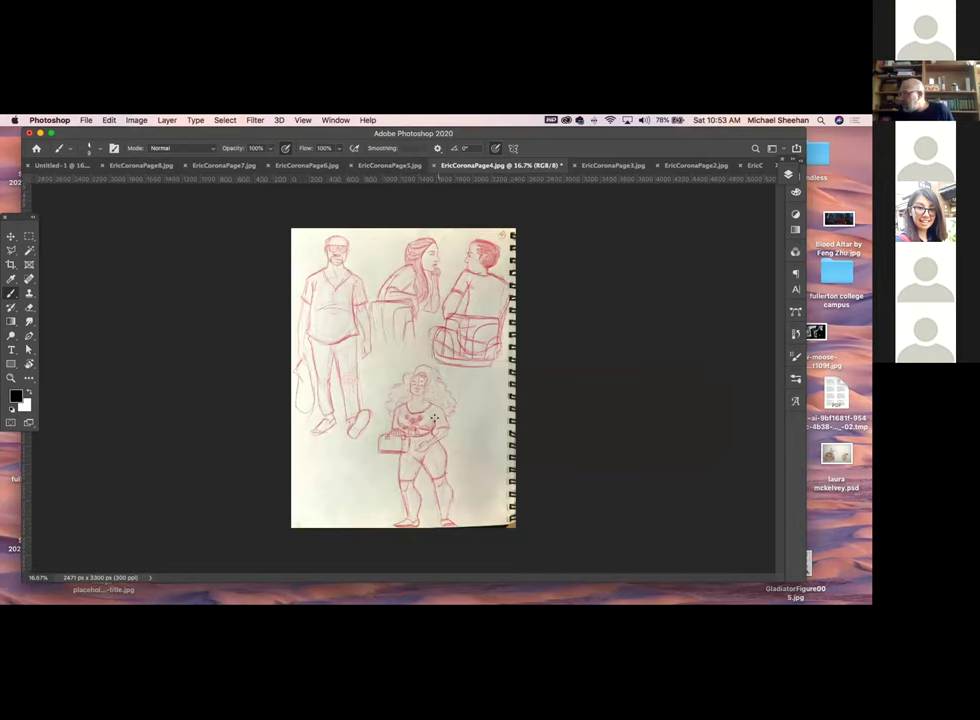
{"action": "left_click_drag", "start_coordinate": [488, 393], "coordinate": [447, 437]}
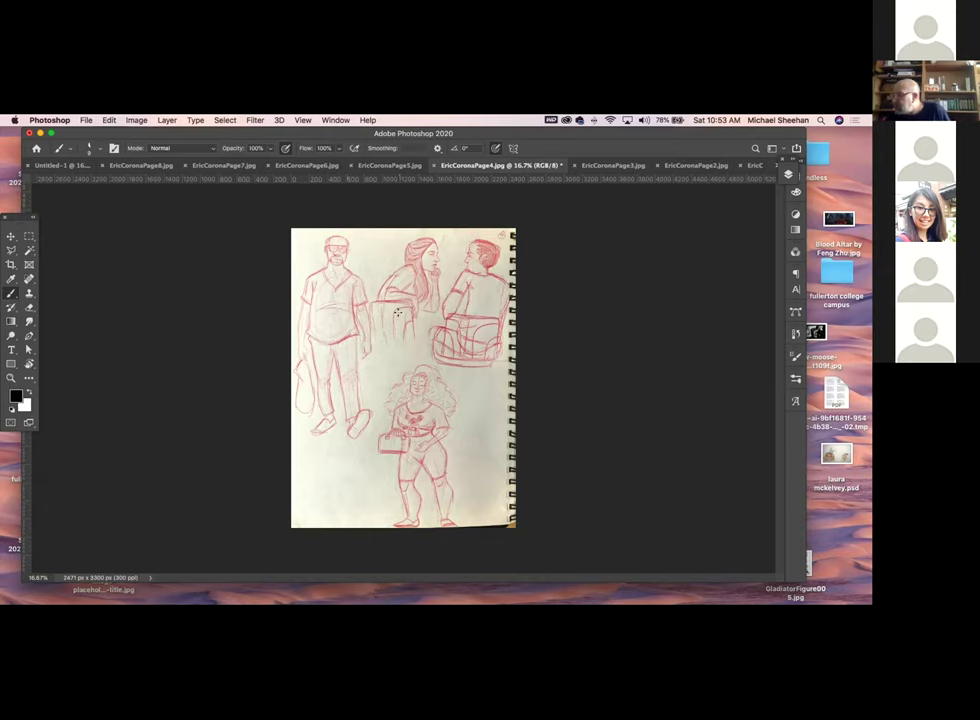
Zoom page 4 to 50% on the three figures' heads, then return to the Brush tool
{"action": "key", "text": "z"}
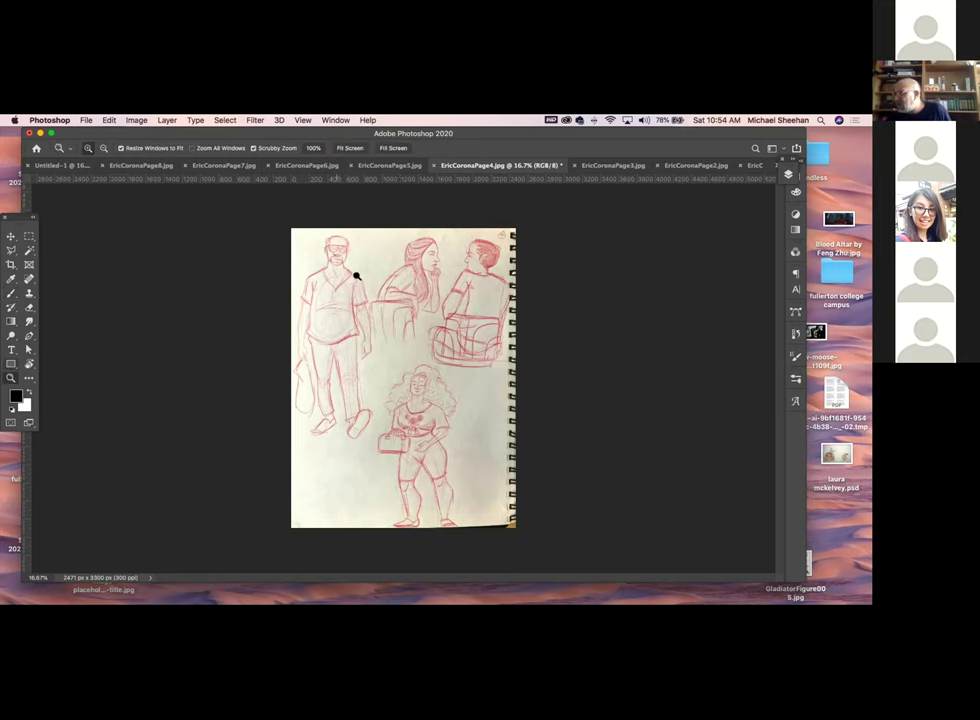
{"action": "left_click", "coordinate": [405, 248]}
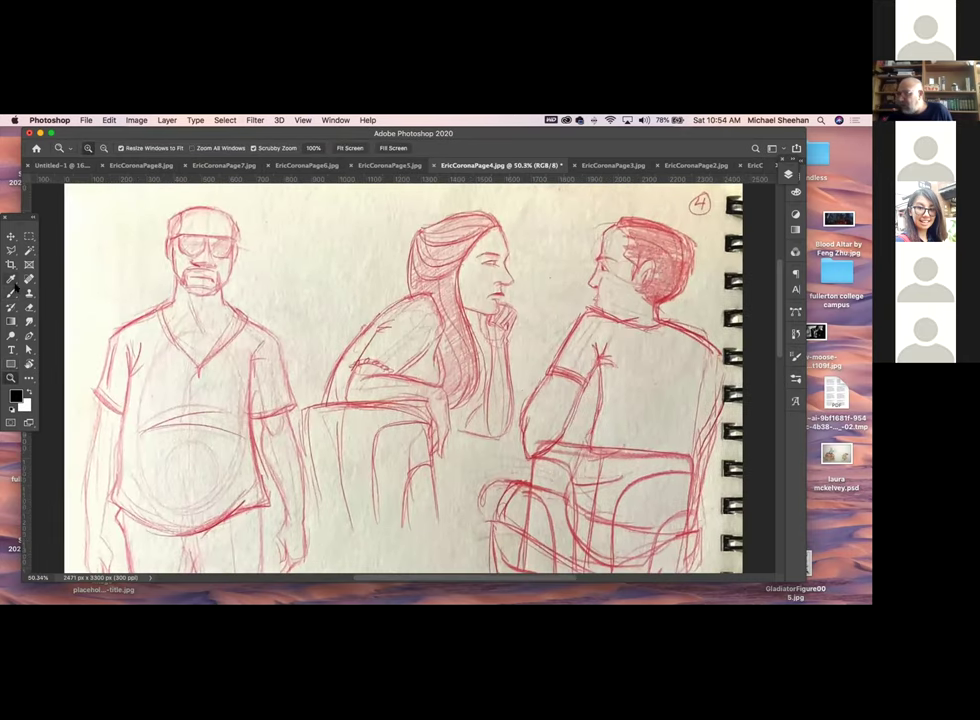
{"action": "key", "text": "b"}
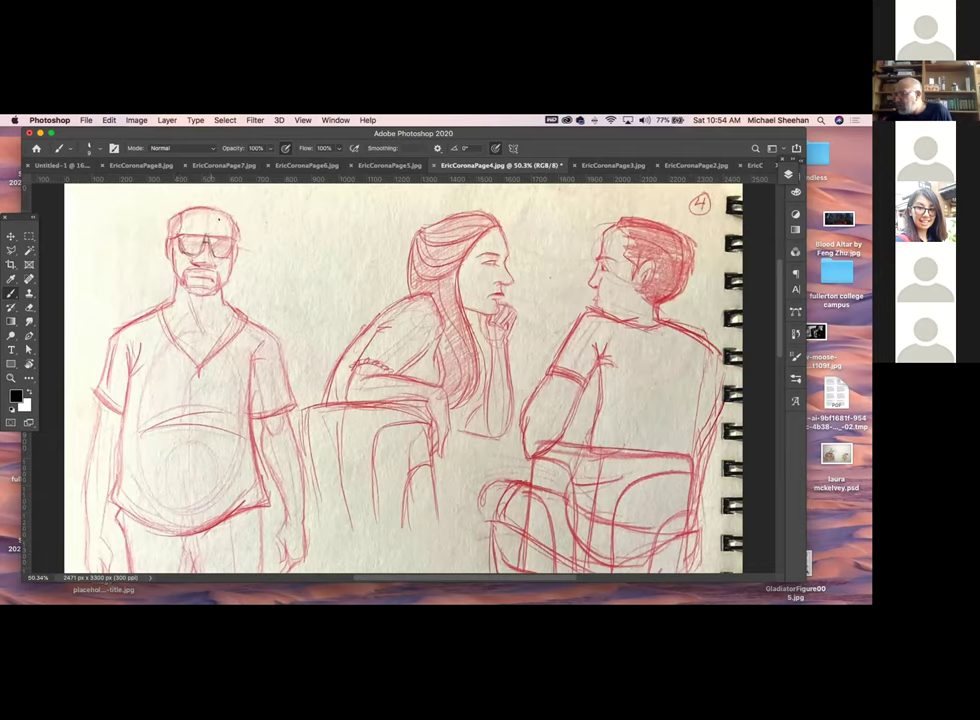
Draw a box construction beside the bearded man's head and refine it into angled sunglasses
{"action": "left_click_drag", "start_coordinate": [292, 242], "coordinate": [358, 238]}
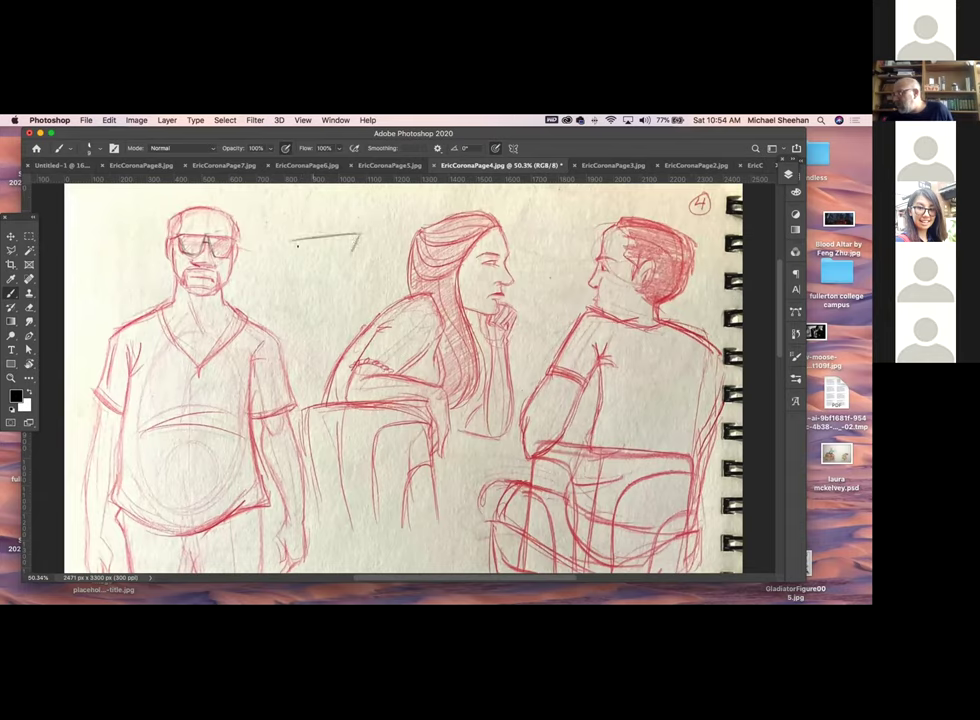
{"action": "mouse_move", "coordinate": [293, 241]}
{"action": "left_mouse_down"}
{"action": "mouse_move", "coordinate": [293, 264]}
{"action": "mouse_move", "coordinate": [337, 262]}
{"action": "left_mouse_up"}
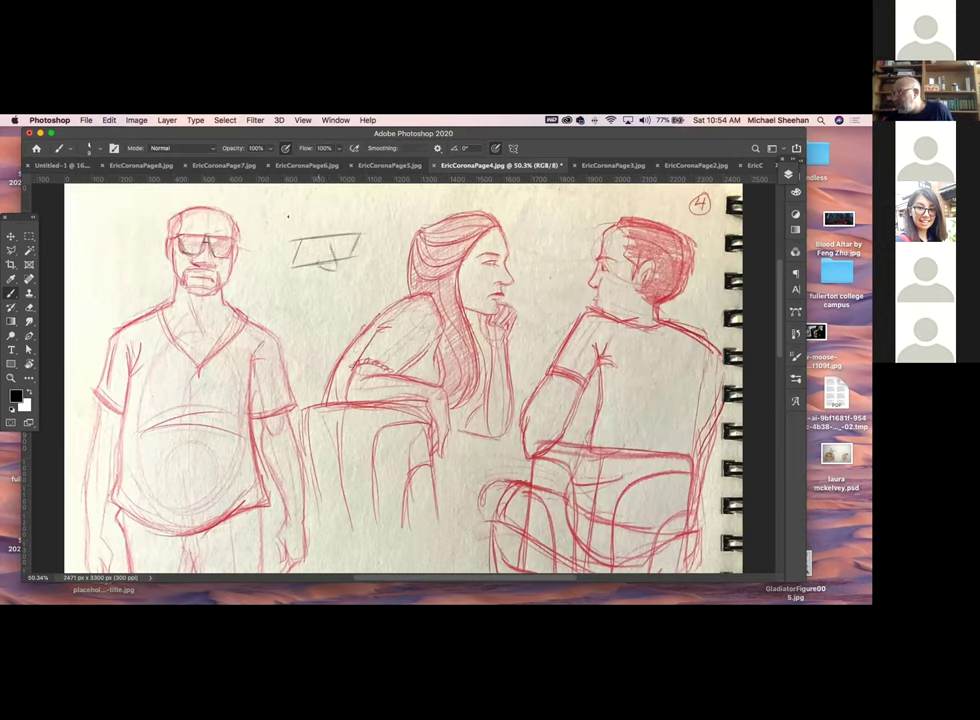
{"action": "left_click_drag", "start_coordinate": [265, 226], "coordinate": [266, 256]}
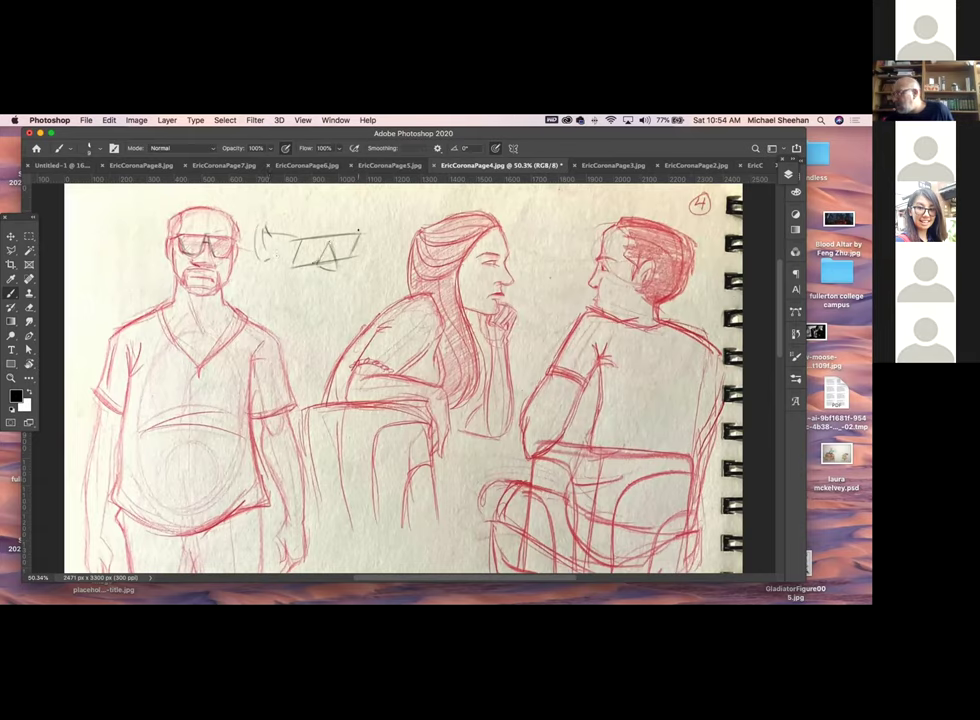
{"action": "left_click_drag", "start_coordinate": [360, 235], "coordinate": [352, 256]}
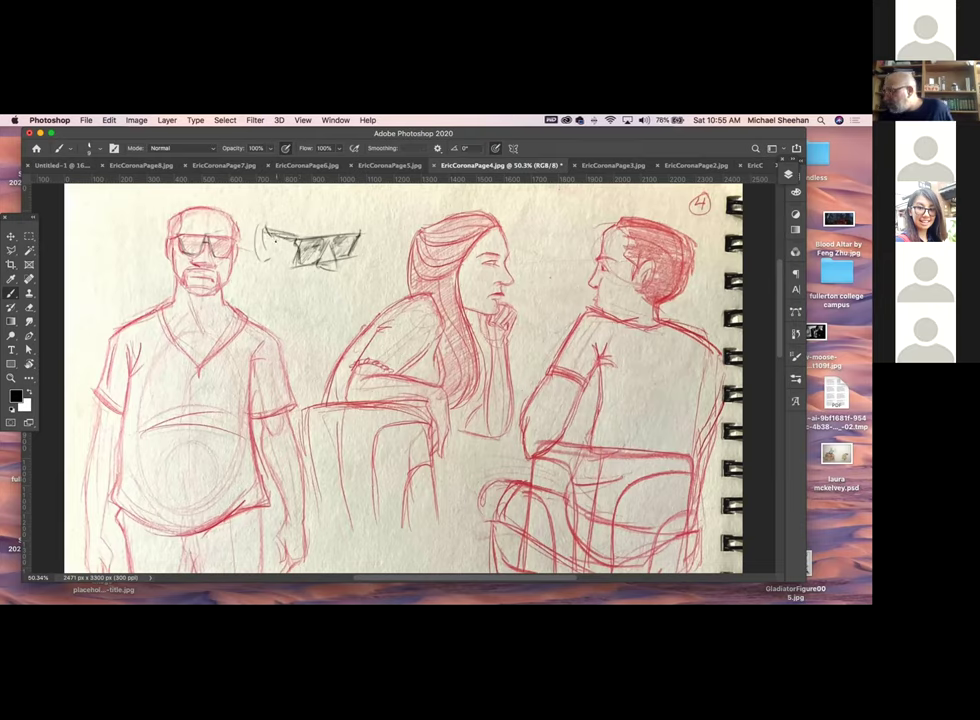
{"action": "mouse_move", "coordinate": [294, 236]}
{"action": "left_mouse_down"}
{"action": "mouse_move", "coordinate": [265, 231]}
{"action": "mouse_move", "coordinate": [250, 256]}
{"action": "left_mouse_up"}
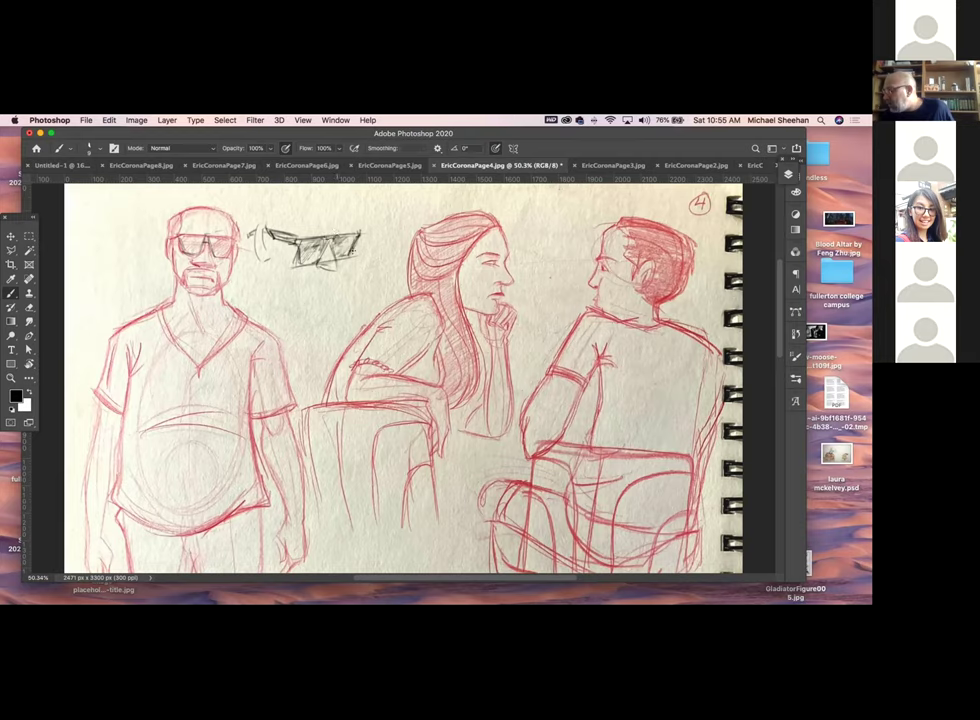
Draw a box below the first sunglasses and shape front-facing lenses inside it
{"action": "left_click_drag", "start_coordinate": [286, 296], "coordinate": [353, 289]}
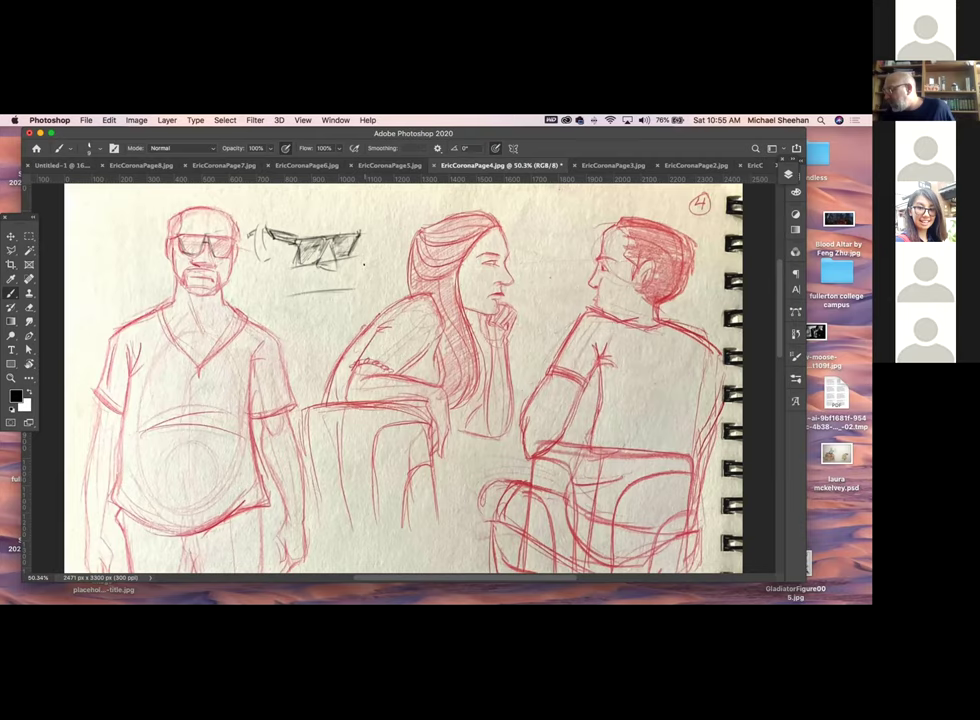
{"action": "left_click_drag", "start_coordinate": [290, 294], "coordinate": [288, 320]}
{"action": "left_click_drag", "start_coordinate": [354, 291], "coordinate": [351, 314]}
{"action": "mouse_move", "coordinate": [288, 320]}
{"action": "left_mouse_down"}
{"action": "mouse_move", "coordinate": [352, 315]}
{"action": "mouse_move", "coordinate": [333, 313]}
{"action": "left_mouse_up"}
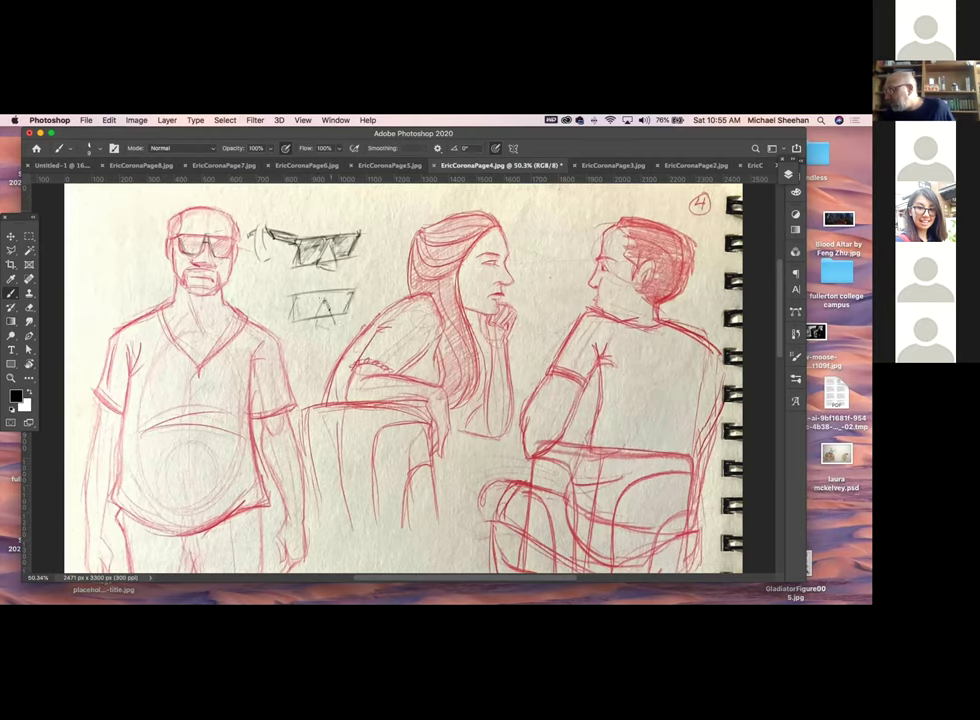
{"action": "left_click_drag", "start_coordinate": [329, 293], "coordinate": [334, 308]}
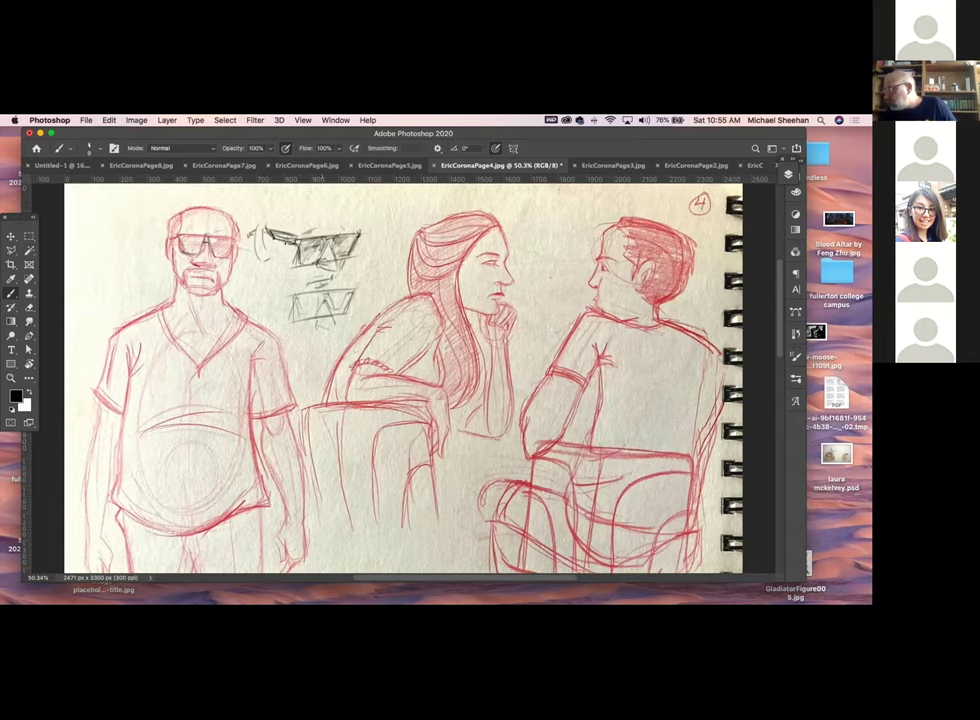
Draw the face's left contour beside the upper sunglasses and rough hair strokes above them
{"action": "mouse_move", "coordinate": [258, 228]}
{"action": "left_mouse_down"}
{"action": "mouse_move", "coordinate": [260, 256]}
{"action": "mouse_move", "coordinate": [266, 250]}
{"action": "mouse_move", "coordinate": [282, 291]}
{"action": "left_mouse_up"}
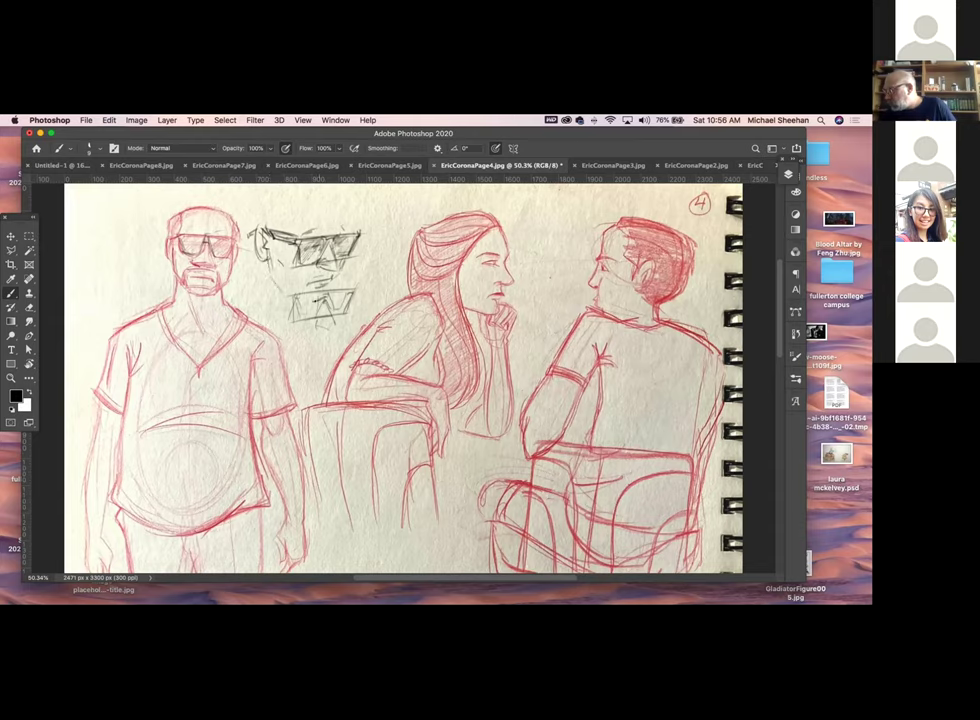
{"action": "mouse_move", "coordinate": [344, 191]}
{"action": "left_mouse_down"}
{"action": "mouse_move", "coordinate": [341, 222]}
{"action": "mouse_move", "coordinate": [342, 201]}
{"action": "mouse_move", "coordinate": [312, 232]}
{"action": "left_mouse_up"}
{"action": "left_click_drag", "start_coordinate": [340, 190], "coordinate": [300, 234]}
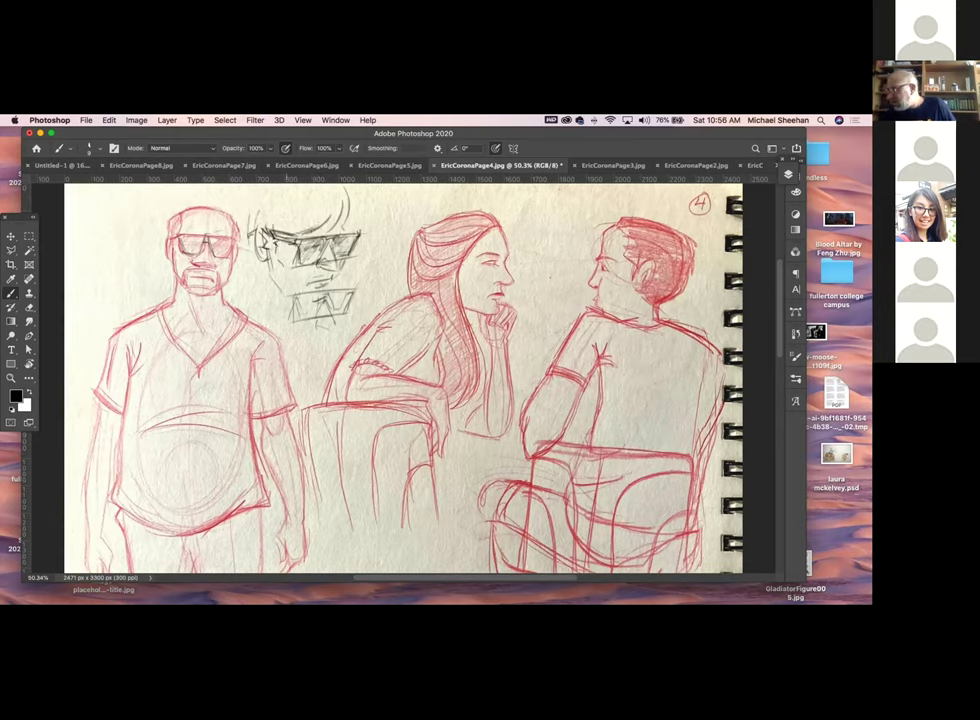
{"action": "left_click_drag", "start_coordinate": [253, 228], "coordinate": [250, 278]}
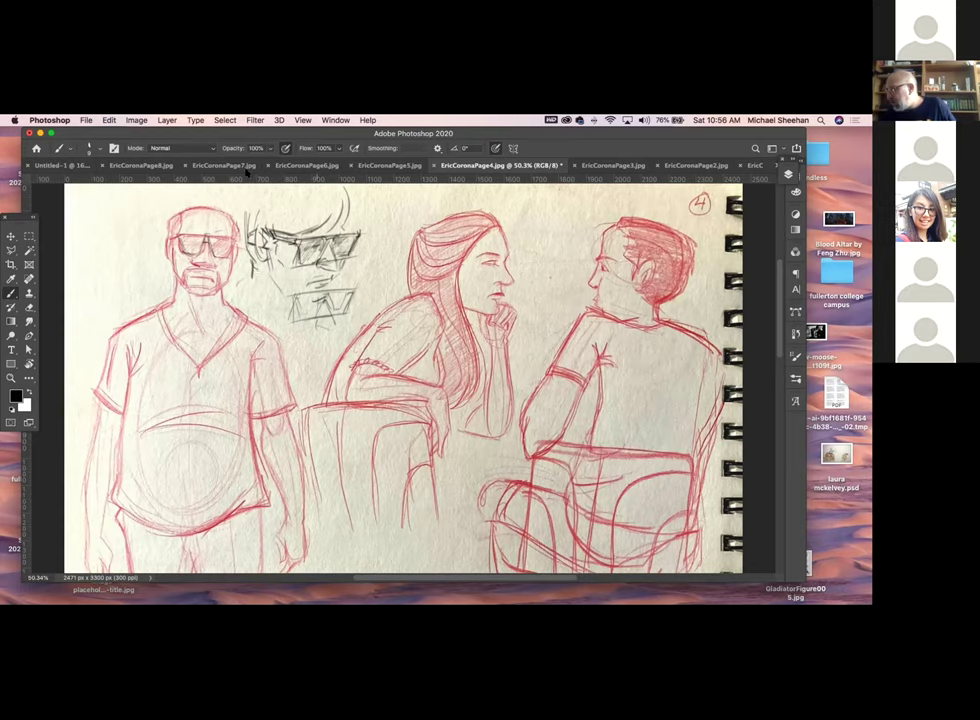
Outline and darkly hatch the hair, then draw the chin and neck of the sunglasses head
{"action": "left_click_drag", "start_coordinate": [264, 184], "coordinate": [242, 228]}
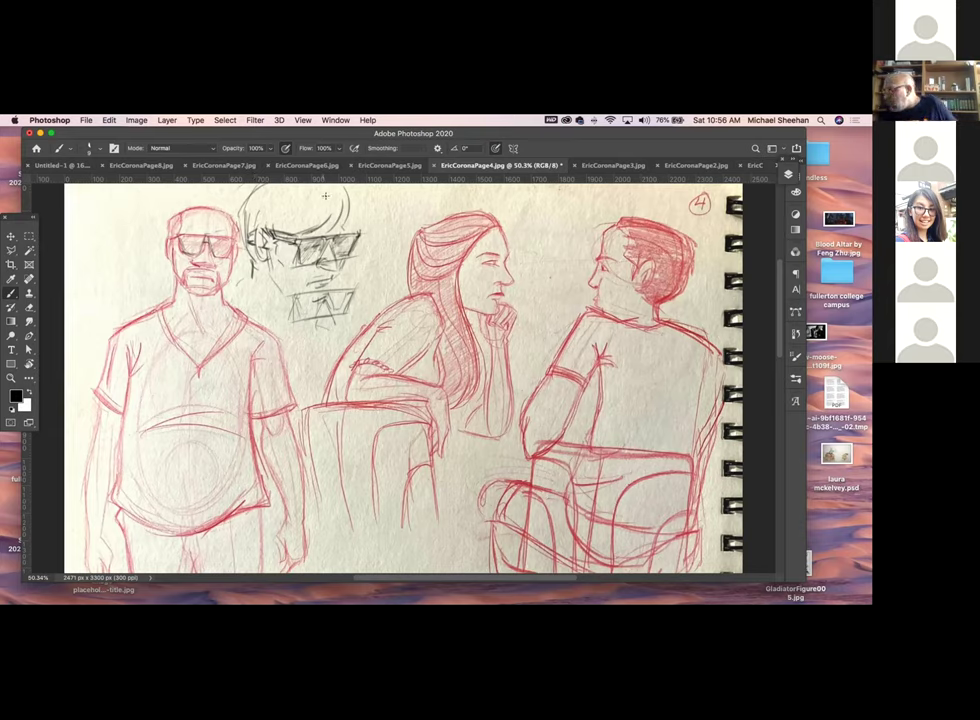
{"action": "left_click_drag", "start_coordinate": [262, 203], "coordinate": [348, 188]}
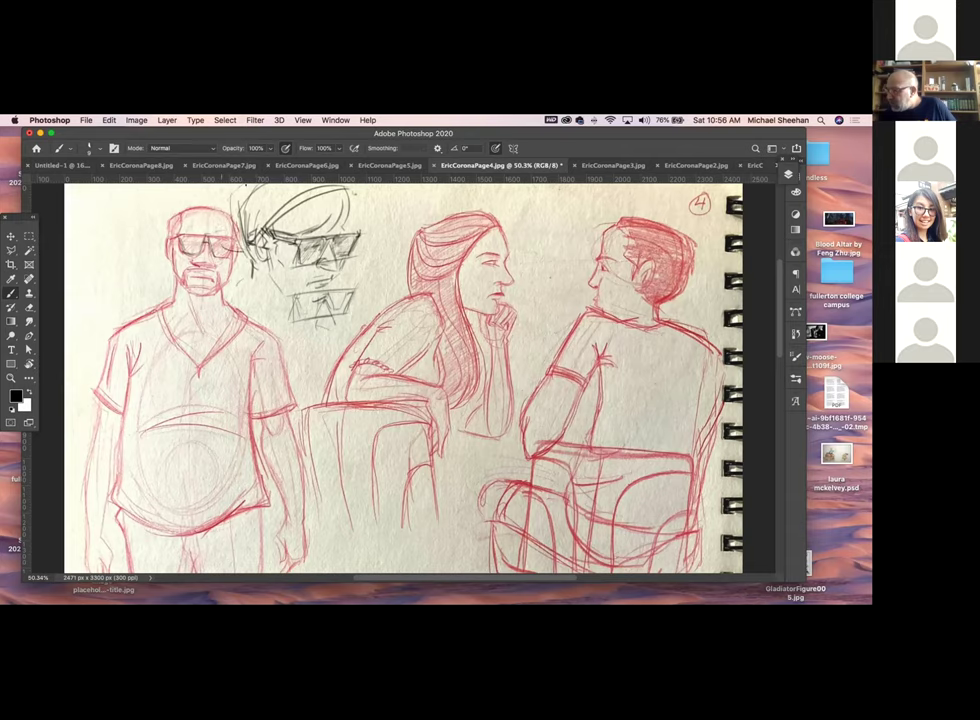
{"action": "mouse_move", "coordinate": [307, 165]}
{"action": "left_mouse_down"}
{"action": "mouse_move", "coordinate": [328, 207]}
{"action": "mouse_move", "coordinate": [313, 186]}
{"action": "mouse_move", "coordinate": [249, 208]}
{"action": "mouse_move", "coordinate": [315, 197]}
{"action": "mouse_move", "coordinate": [303, 222]}
{"action": "mouse_move", "coordinate": [340, 203]}
{"action": "left_mouse_up"}
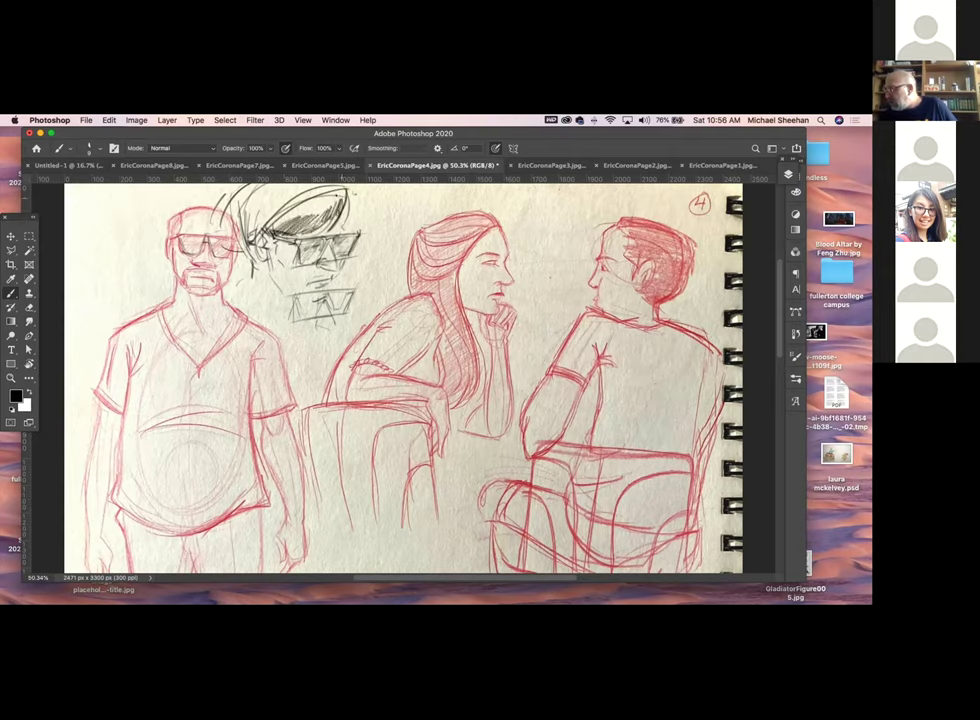
{"action": "mouse_move", "coordinate": [274, 210]}
{"action": "left_mouse_down"}
{"action": "mouse_move", "coordinate": [305, 205]}
{"action": "mouse_move", "coordinate": [250, 205]}
{"action": "mouse_move", "coordinate": [270, 194]}
{"action": "mouse_move", "coordinate": [258, 212]}
{"action": "mouse_move", "coordinate": [275, 197]}
{"action": "left_mouse_up"}
{"action": "left_click_drag", "start_coordinate": [210, 184], "coordinate": [206, 196]}
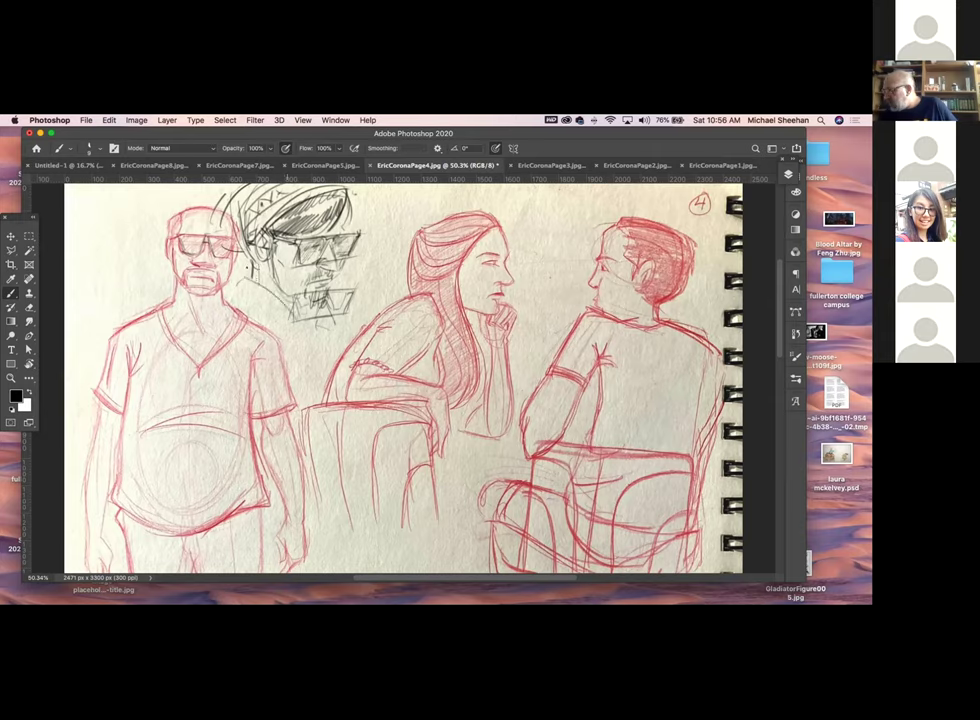
{"action": "left_click_drag", "start_coordinate": [270, 295], "coordinate": [295, 330]}
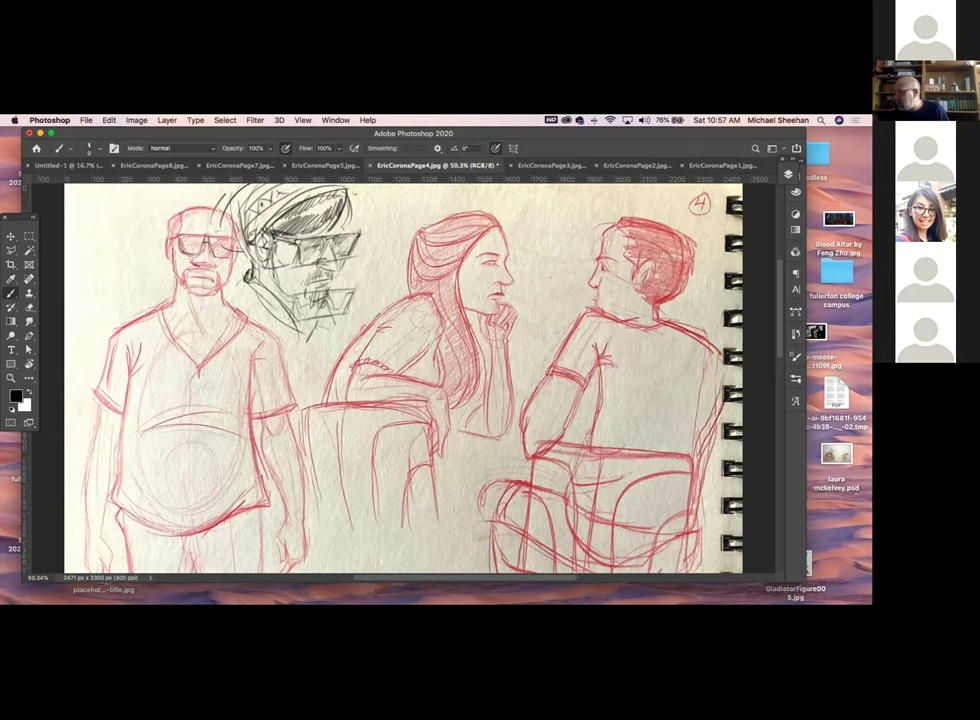
Sweep a dark arc over the seated woman's head and darken the left edge of her hair
{"action": "left_click_drag", "start_coordinate": [420, 222], "coordinate": [498, 213]}
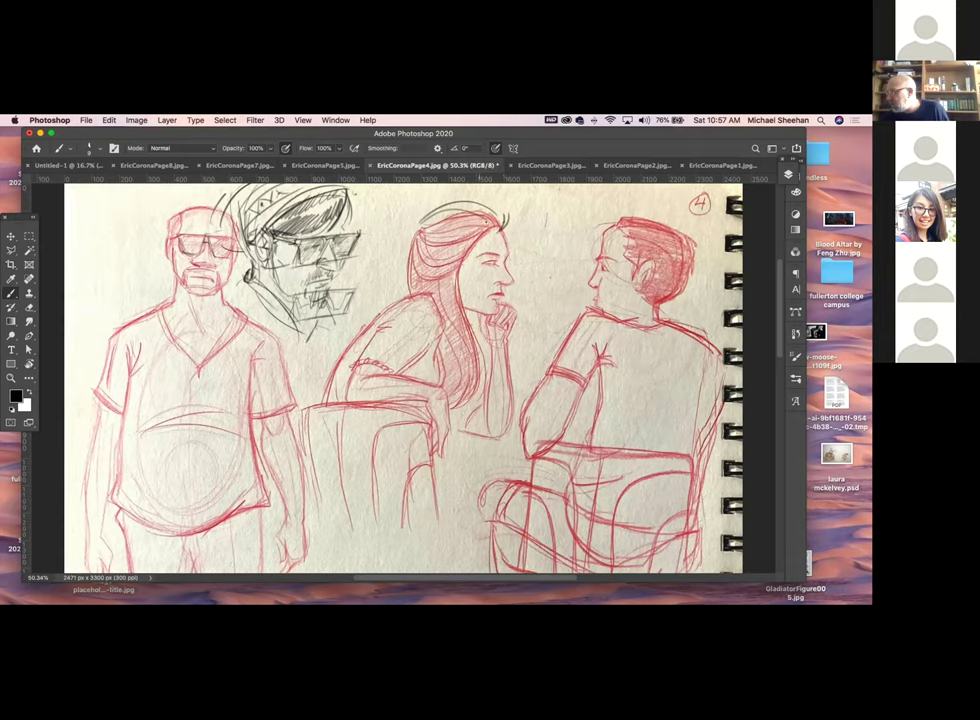
{"action": "left_click_drag", "start_coordinate": [418, 218], "coordinate": [403, 292]}
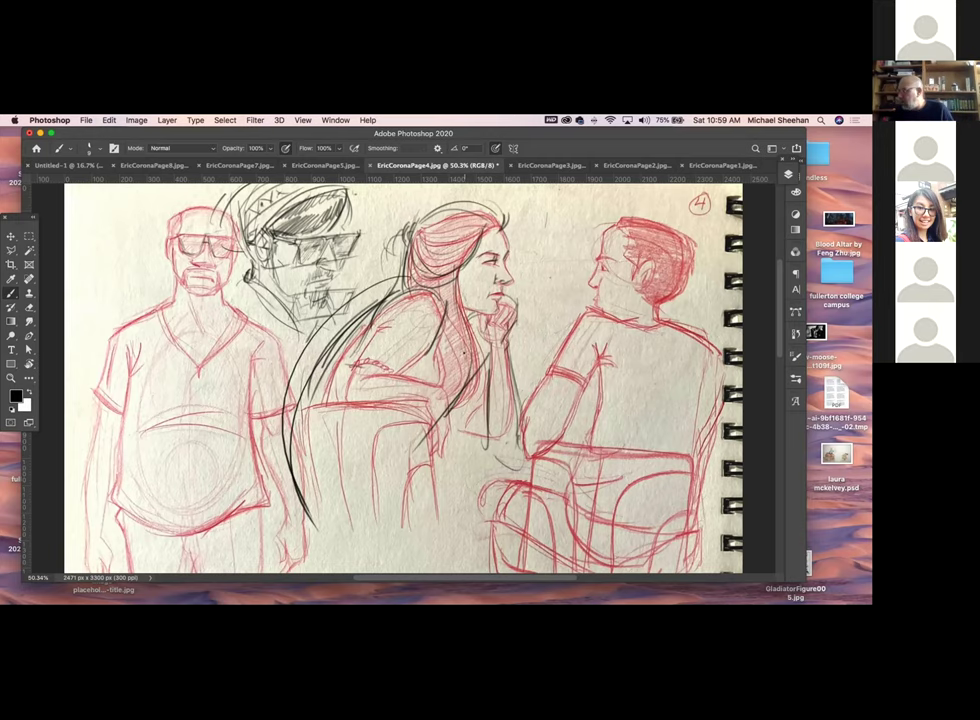
Hatch dark shading and corrective lines around the woman's arm, hand and the table edge
{"action": "left_click_drag", "start_coordinate": [610, 394], "coordinate": [479, 400]}
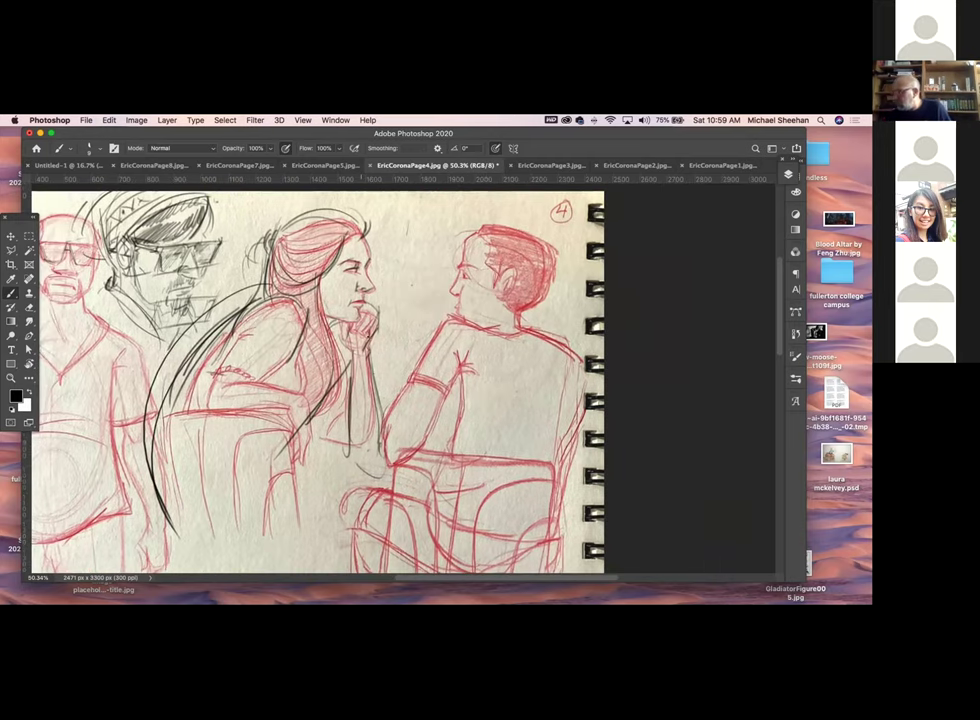
{"action": "left_click_drag", "start_coordinate": [352, 356], "coordinate": [381, 452]}
{"action": "left_click_drag", "start_coordinate": [365, 398], "coordinate": [390, 454]}
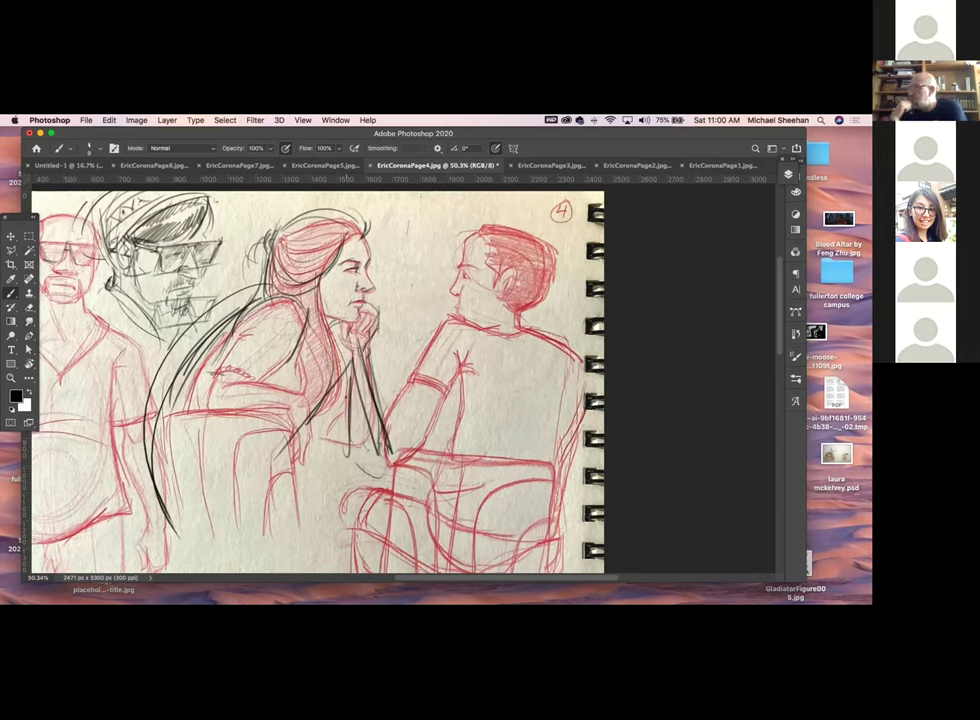
{"action": "left_click_drag", "start_coordinate": [250, 394], "coordinate": [291, 371]}
{"action": "left_click_drag", "start_coordinate": [300, 415], "coordinate": [333, 387]}
{"action": "left_click_drag", "start_coordinate": [336, 463], "coordinate": [329, 486]}
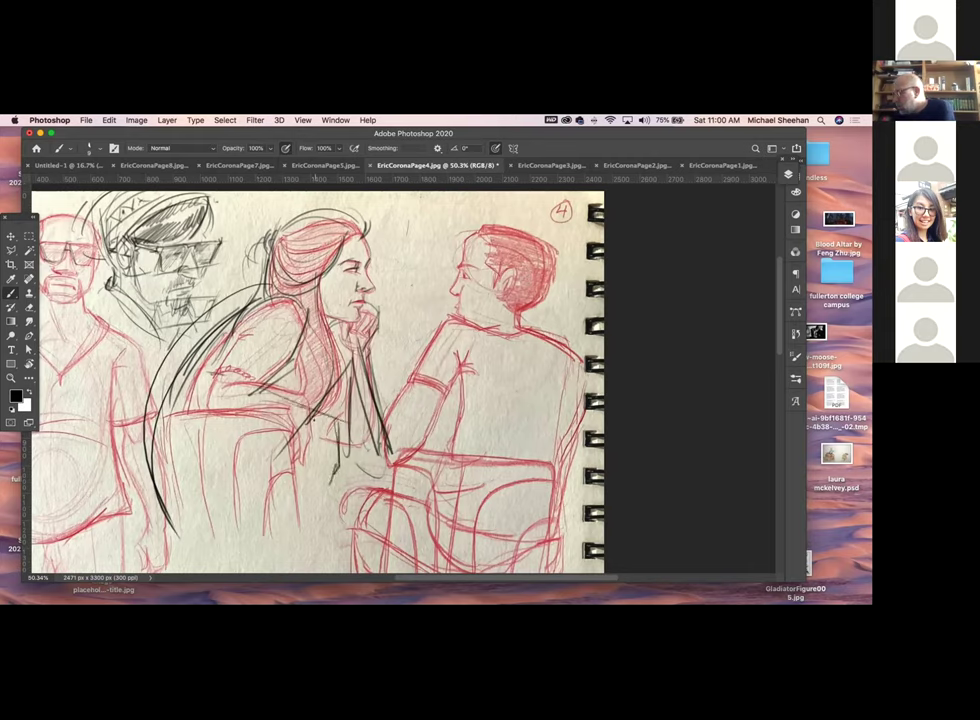
{"action": "left_click_drag", "start_coordinate": [316, 428], "coordinate": [315, 462]}
{"action": "mouse_move", "coordinate": [345, 415]}
{"action": "left_mouse_down"}
{"action": "mouse_move", "coordinate": [378, 440]}
{"action": "mouse_move", "coordinate": [376, 430]}
{"action": "left_mouse_up"}
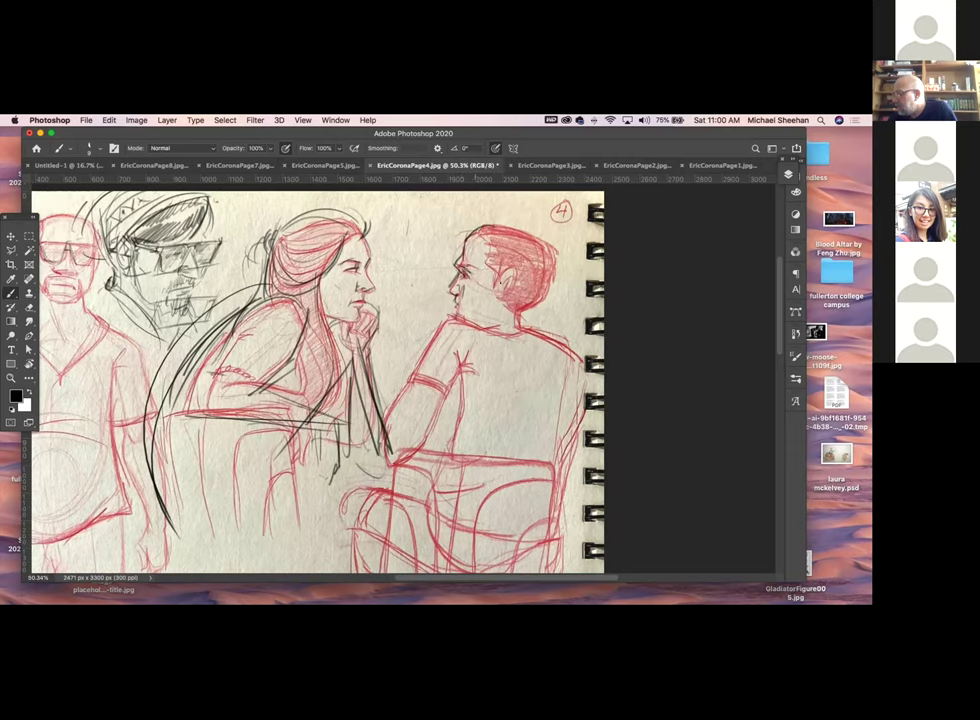
Mark the right man's ear and glasses, undo one stroke, and redraw his back and shoulder
{"action": "left_click_drag", "start_coordinate": [508, 273], "coordinate": [511, 296]}
{"action": "left_click_drag", "start_coordinate": [453, 271], "coordinate": [518, 279]}
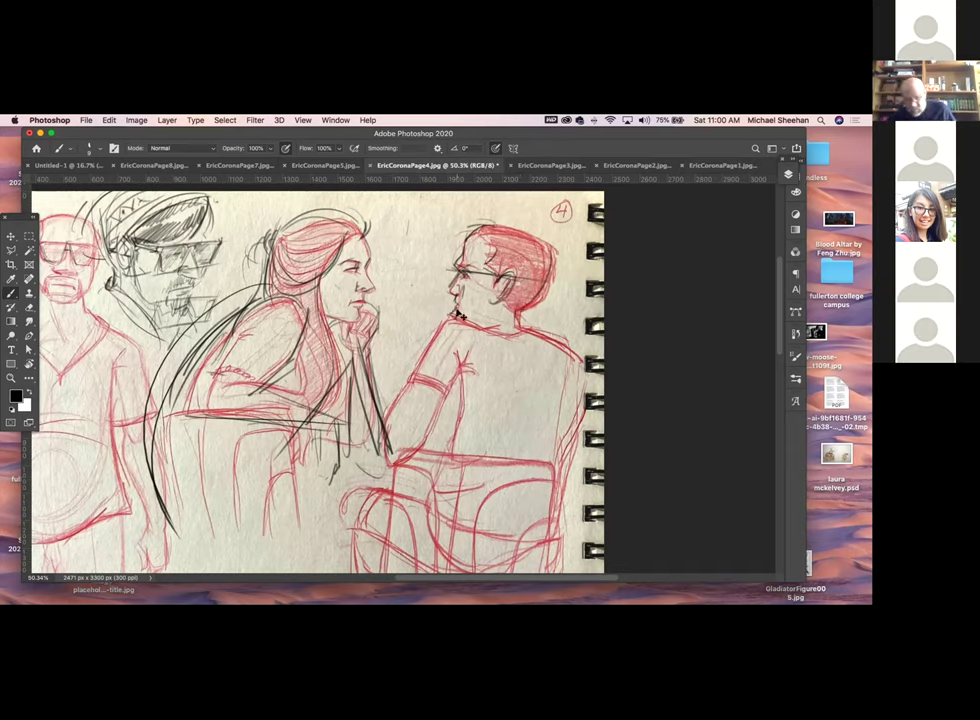
{"action": "key", "text": "super+z"}
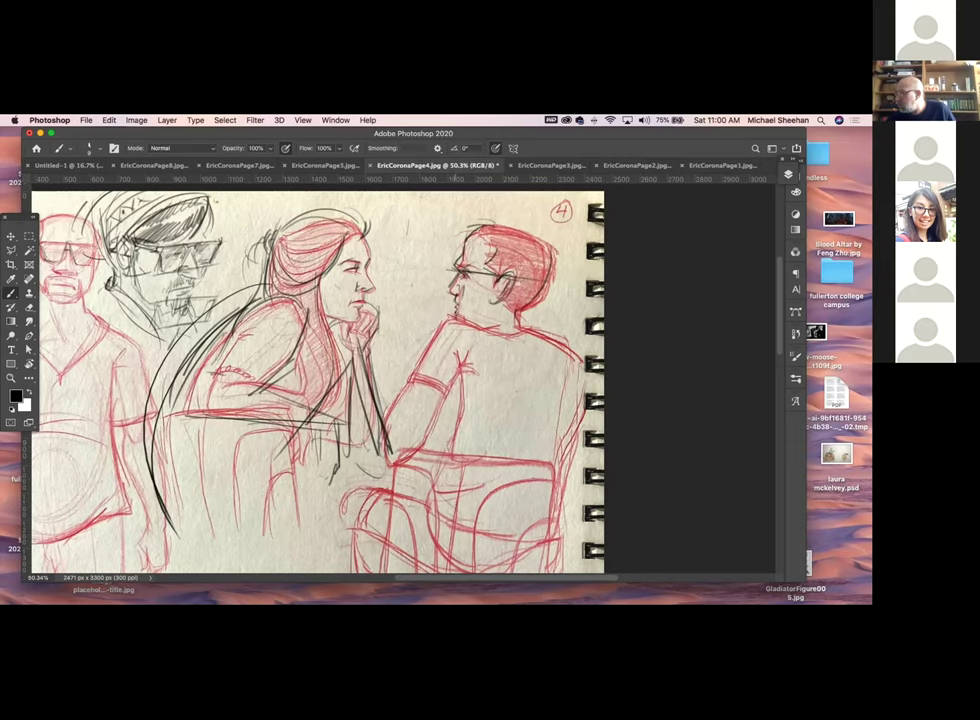
{"action": "mouse_move", "coordinate": [426, 338]}
{"action": "left_mouse_down"}
{"action": "mouse_move", "coordinate": [476, 310]}
{"action": "mouse_move", "coordinate": [407, 383]}
{"action": "left_mouse_up"}
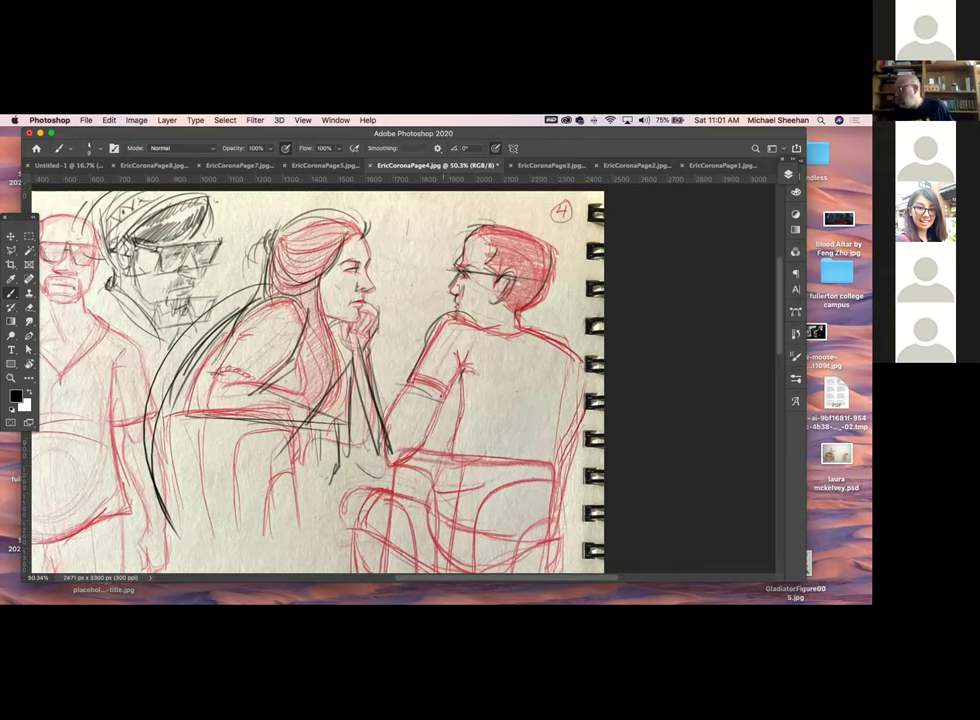
{"action": "mouse_move", "coordinate": [272, 260]}
{"action": "left_mouse_down"}
{"action": "mouse_move", "coordinate": [385, 429]}
{"action": "mouse_move", "coordinate": [428, 242]}
{"action": "left_mouse_up"}
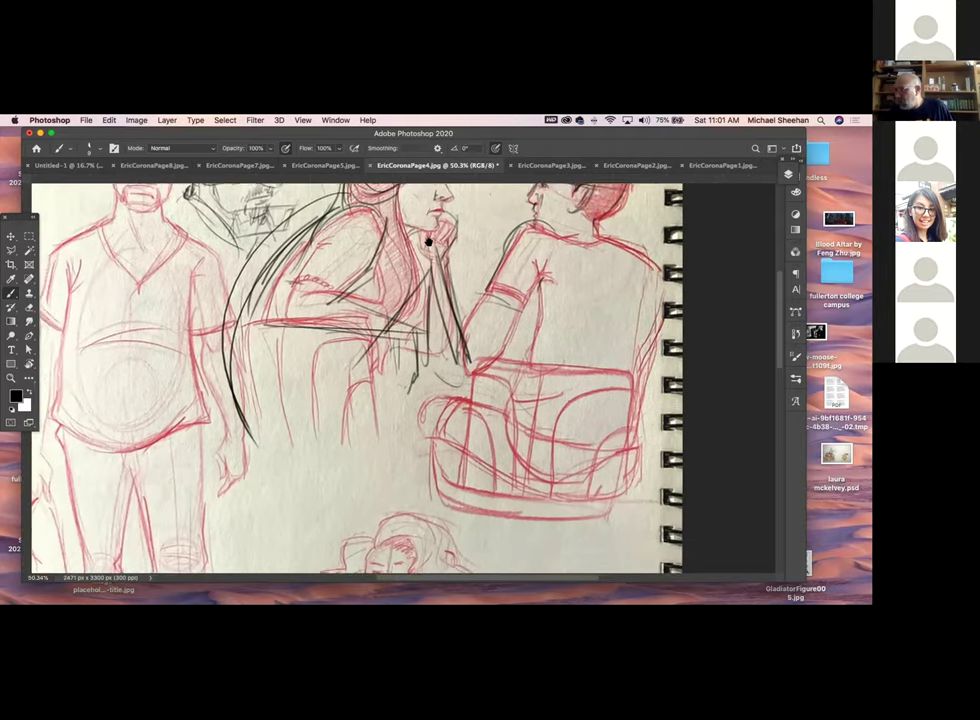
{"action": "scroll", "coordinate": [428, 242], "scroll_direction": "down", "scroll_amount": 10}
{"action": "scroll", "coordinate": [428, 242], "scroll_direction": "right", "scroll_amount": 3}
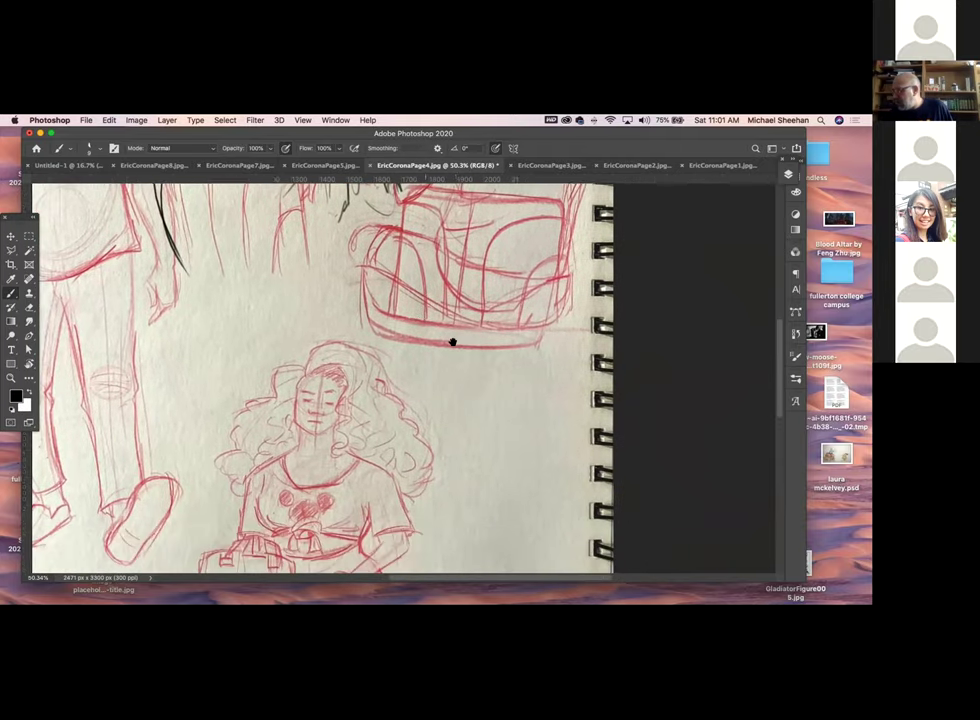
{"action": "scroll", "coordinate": [427, 339], "scroll_direction": "right", "scroll_amount": 2}
{"action": "scroll", "coordinate": [429, 350], "scroll_direction": "up", "scroll_amount": 14}
{"action": "scroll", "coordinate": [429, 350], "scroll_direction": "left", "scroll_amount": 10}
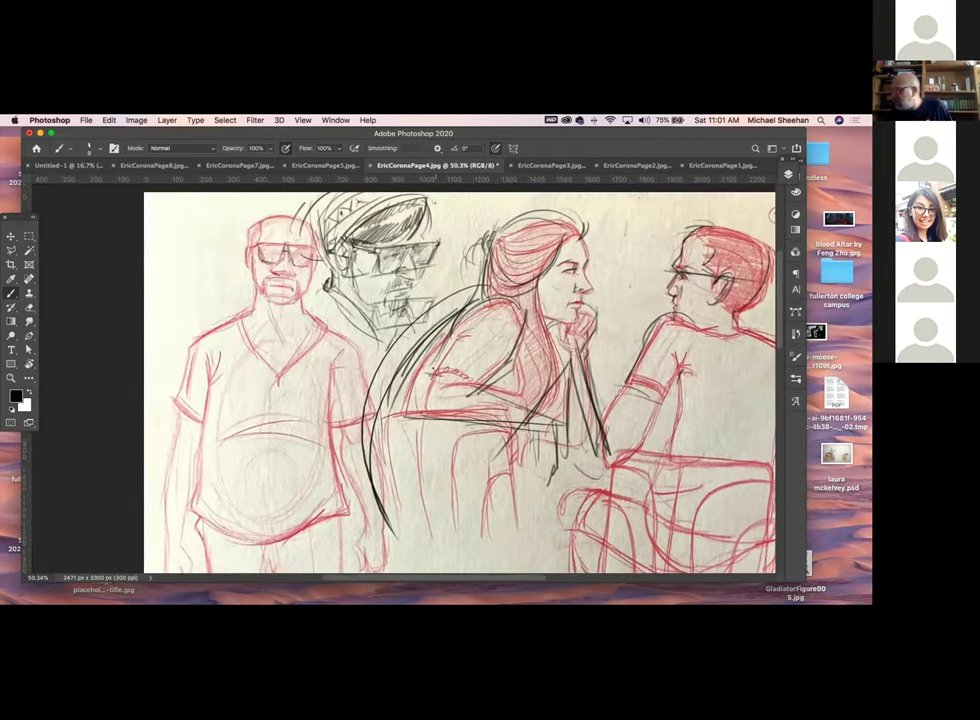
{"action": "left_click", "coordinate": [520, 165]}
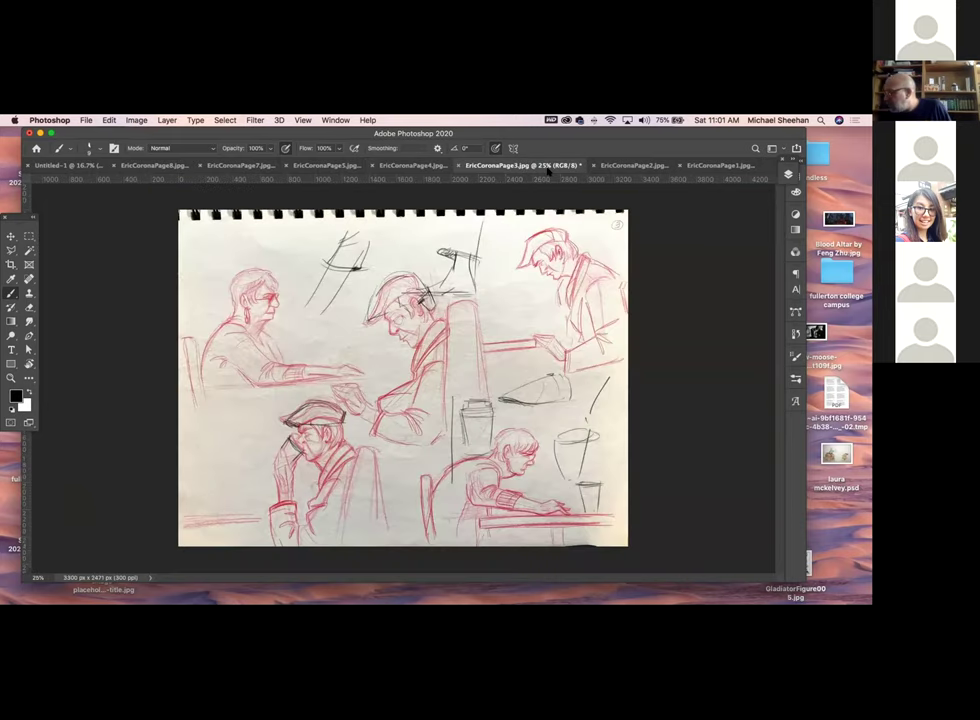
{"action": "left_click", "coordinate": [648, 164]}
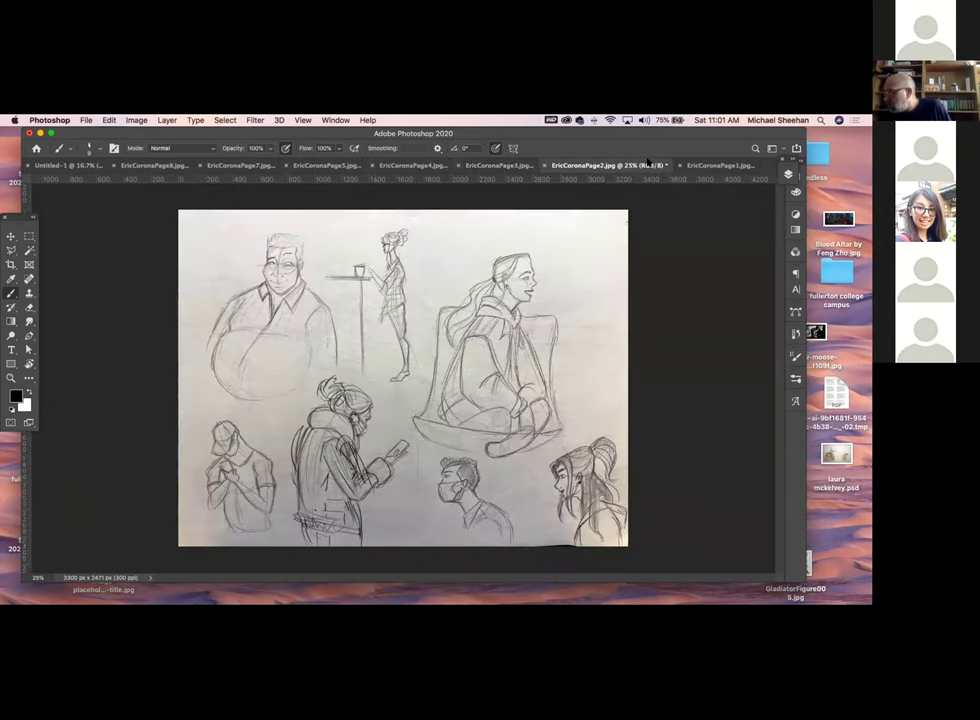
{"action": "left_click", "coordinate": [712, 165]}
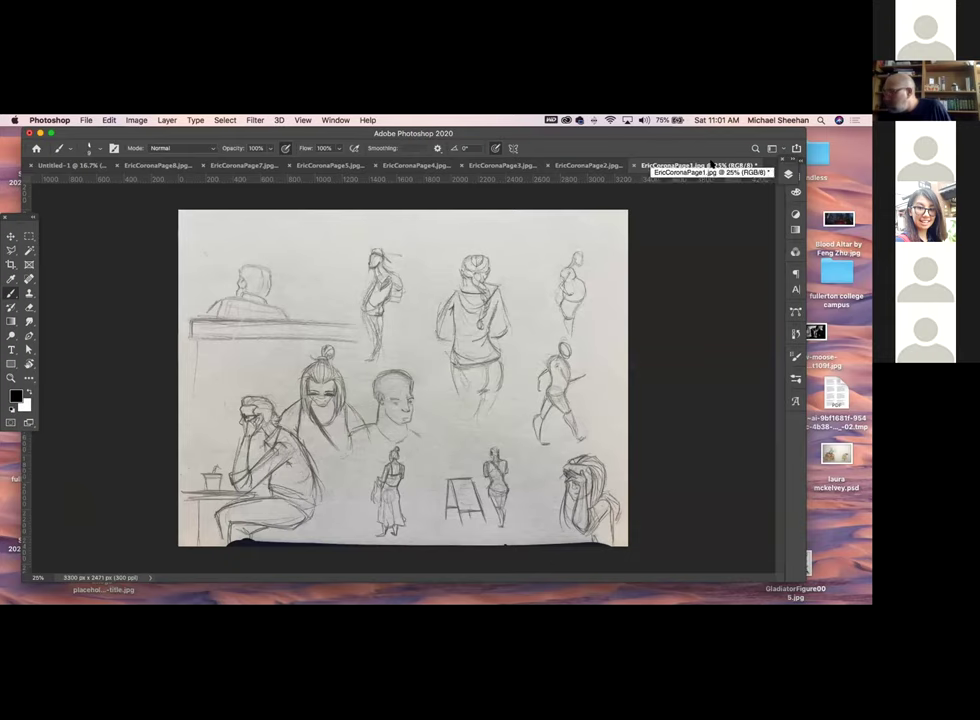
{"action": "left_click", "coordinate": [11, 377]}
{"action": "mouse_move", "coordinate": [338, 314]}
{"action": "left_mouse_down"}
{"action": "mouse_move", "coordinate": [358, 333]}
{"action": "mouse_move", "coordinate": [354, 324]}
{"action": "left_mouse_up"}
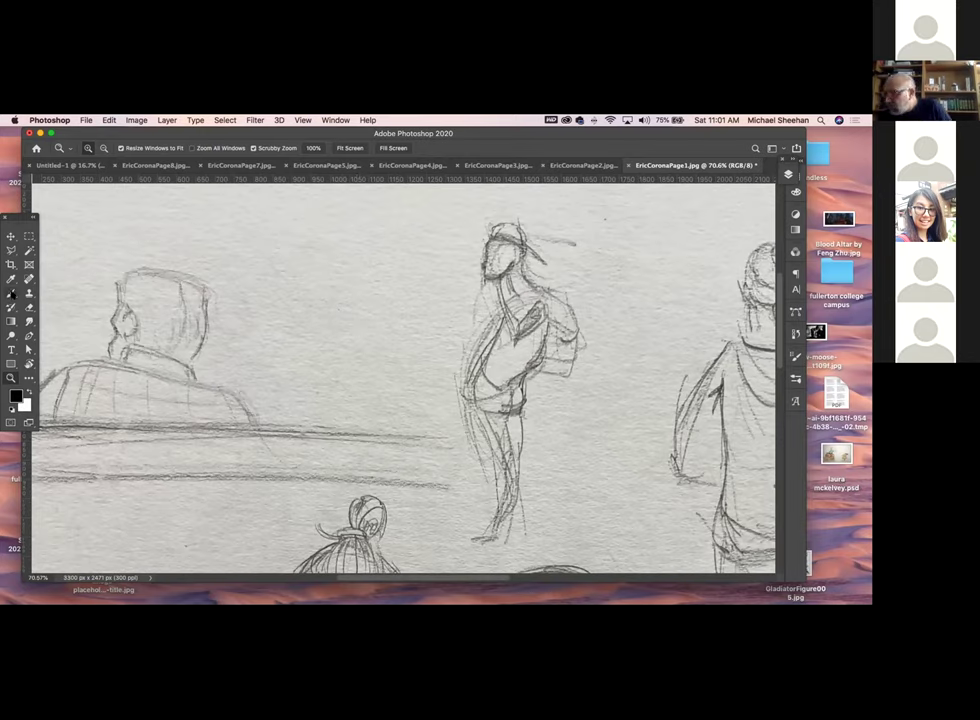
With the brush, sketch new curved strokes for the head outline, ear, jaw and crown
{"action": "left_click", "coordinate": [11, 292]}
{"action": "mouse_move", "coordinate": [305, 297]}
{"action": "left_mouse_down"}
{"action": "mouse_move", "coordinate": [320, 222]}
{"action": "mouse_move", "coordinate": [400, 210]}
{"action": "mouse_move", "coordinate": [430, 272]}
{"action": "mouse_move", "coordinate": [378, 332]}
{"action": "left_mouse_up"}
{"action": "left_click_drag", "start_coordinate": [431, 255], "coordinate": [443, 282]}
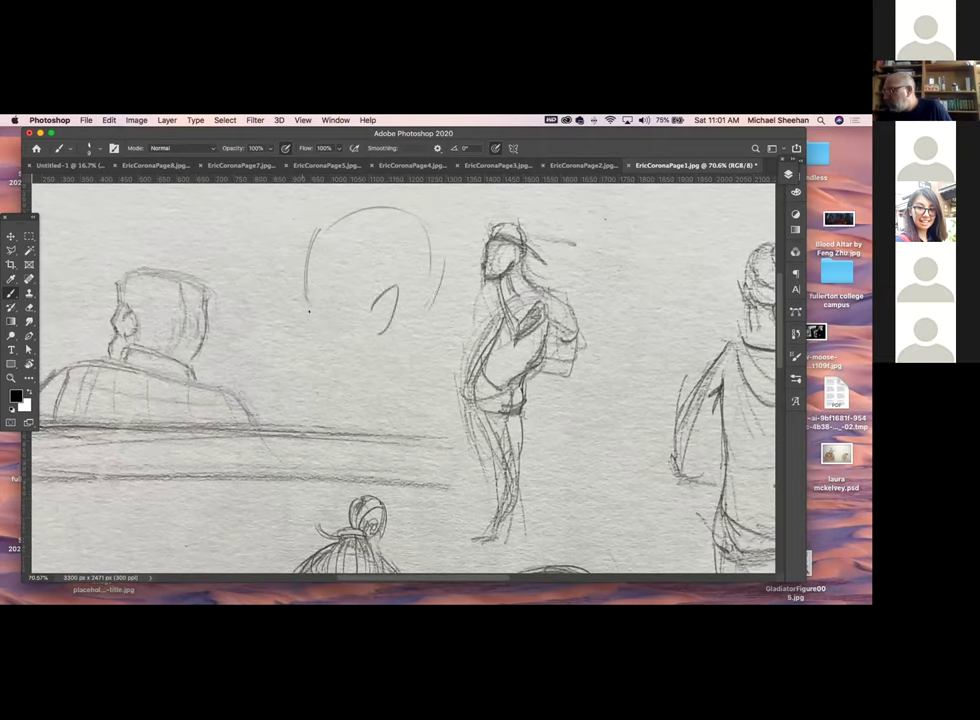
{"action": "left_click_drag", "start_coordinate": [280, 343], "coordinate": [296, 327]}
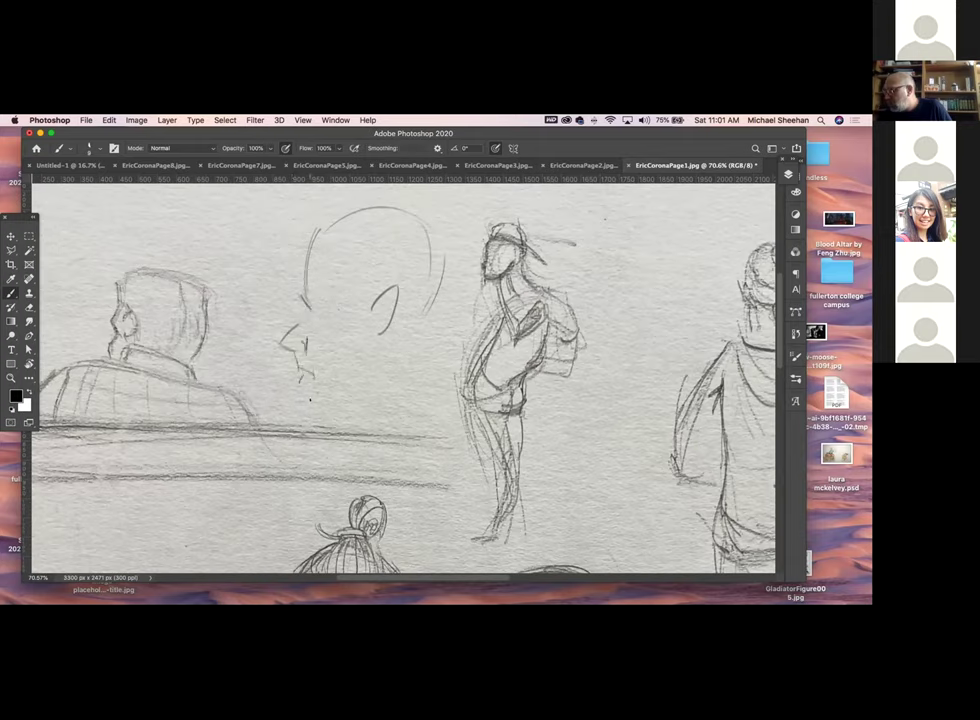
{"action": "mouse_move", "coordinate": [315, 236]}
{"action": "left_mouse_down"}
{"action": "mouse_move", "coordinate": [432, 232]}
{"action": "mouse_move", "coordinate": [446, 280]}
{"action": "left_mouse_up"}
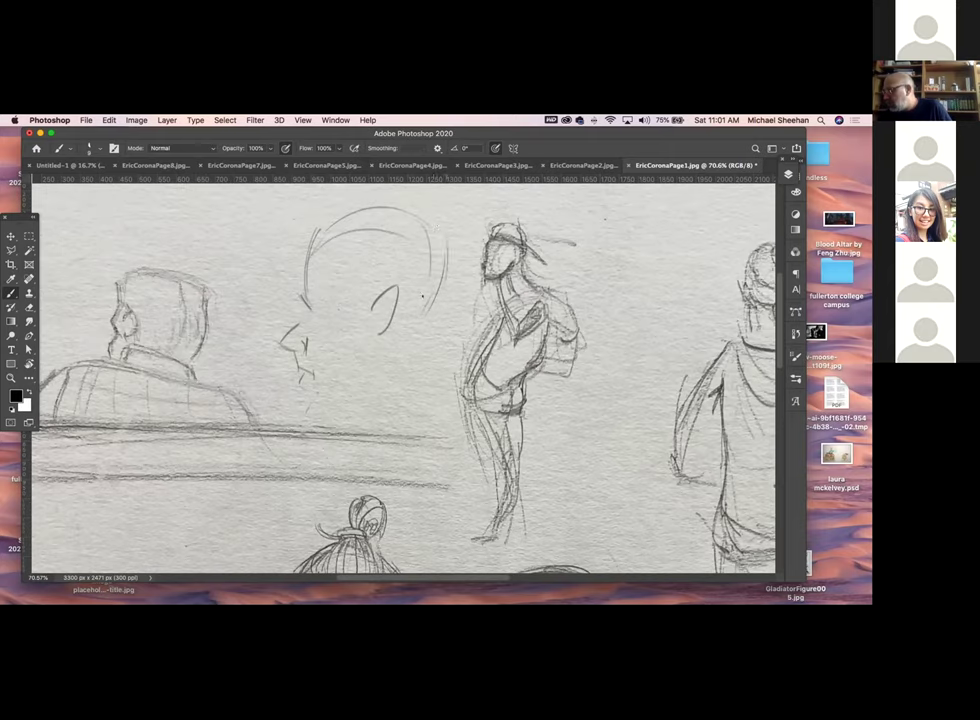
Add ear detail, a curve behind the head, and dark strokes across the crown
{"action": "left_click_drag", "start_coordinate": [375, 318], "coordinate": [392, 295]}
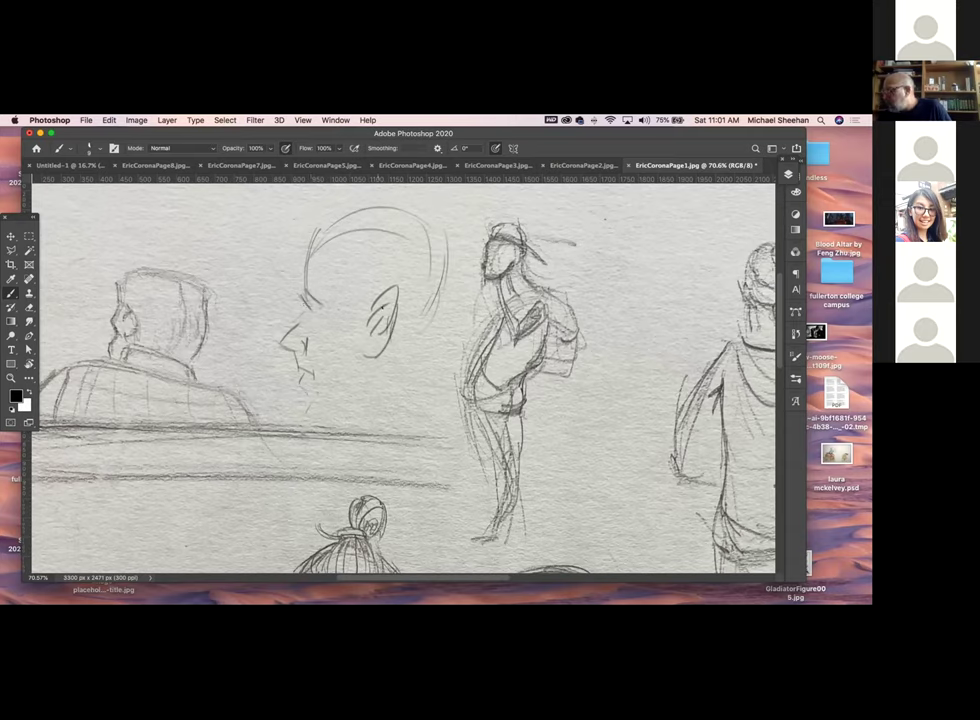
{"action": "left_click_drag", "start_coordinate": [455, 248], "coordinate": [431, 320]}
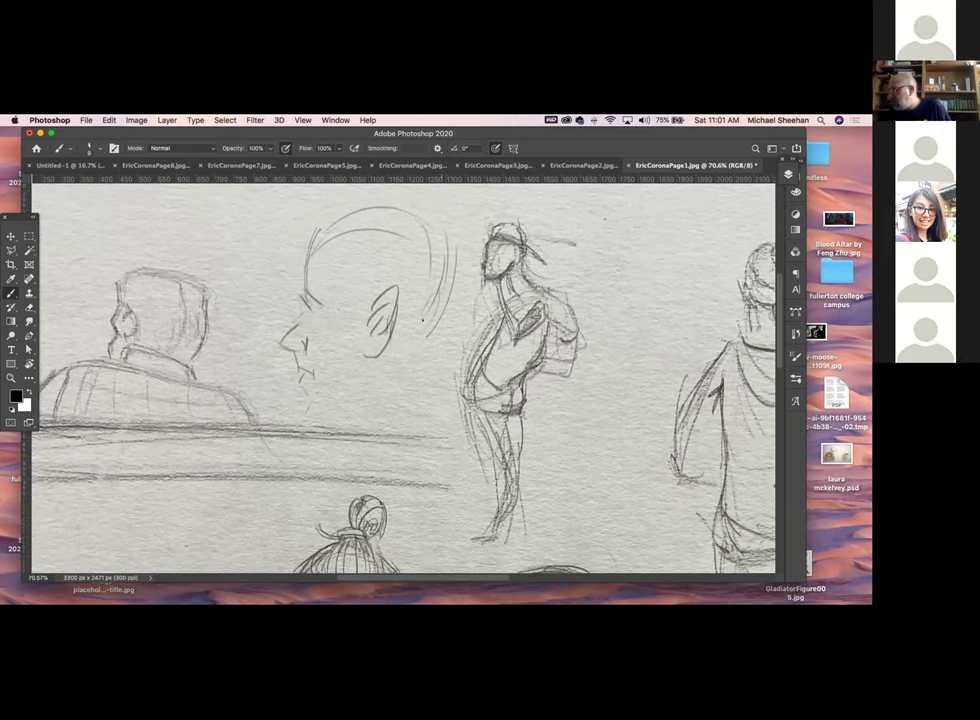
{"action": "left_click_drag", "start_coordinate": [325, 241], "coordinate": [384, 210]}
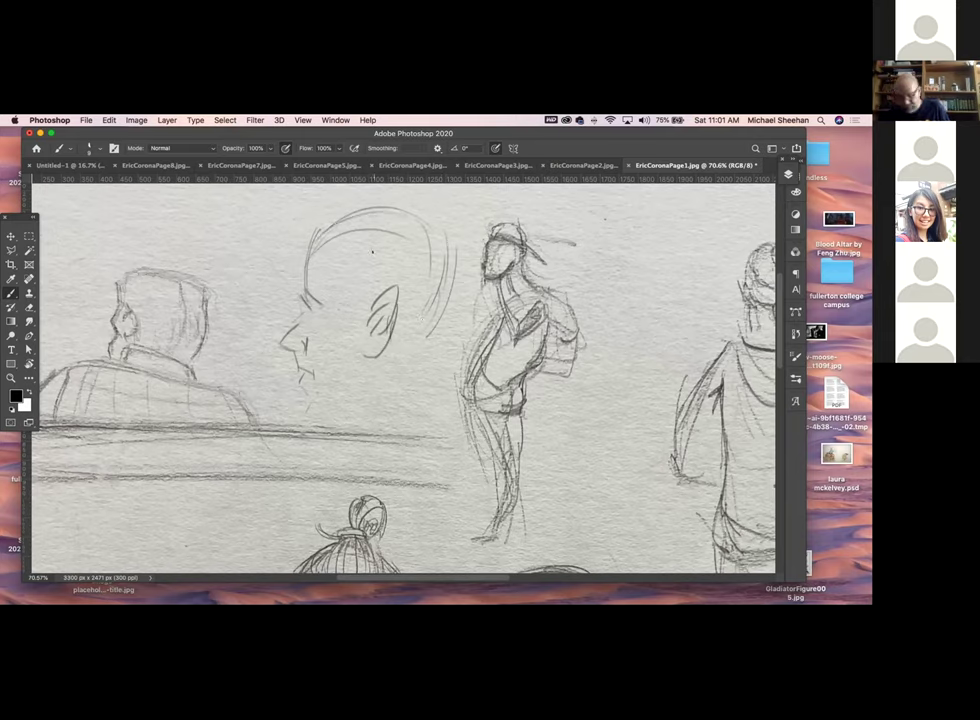
{"action": "mouse_move", "coordinate": [317, 247]}
{"action": "left_mouse_down"}
{"action": "mouse_move", "coordinate": [383, 216]}
{"action": "mouse_move", "coordinate": [370, 236]}
{"action": "mouse_move", "coordinate": [416, 234]}
{"action": "mouse_move", "coordinate": [440, 275]}
{"action": "mouse_move", "coordinate": [400, 245]}
{"action": "mouse_move", "coordinate": [413, 237]}
{"action": "mouse_move", "coordinate": [435, 274]}
{"action": "mouse_move", "coordinate": [400, 245]}
{"action": "mouse_move", "coordinate": [352, 236]}
{"action": "mouse_move", "coordinate": [327, 249]}
{"action": "mouse_move", "coordinate": [368, 214]}
{"action": "mouse_move", "coordinate": [402, 232]}
{"action": "mouse_move", "coordinate": [430, 276]}
{"action": "mouse_move", "coordinate": [325, 245]}
{"action": "mouse_move", "coordinate": [365, 250]}
{"action": "mouse_move", "coordinate": [400, 272]}
{"action": "mouse_move", "coordinate": [327, 232]}
{"action": "mouse_move", "coordinate": [334, 221]}
{"action": "mouse_move", "coordinate": [300, 235]}
{"action": "mouse_move", "coordinate": [322, 243]}
{"action": "mouse_move", "coordinate": [310, 250]}
{"action": "mouse_move", "coordinate": [322, 256]}
{"action": "left_mouse_up"}
Smudge the head strokes into grey shading, then brush dark looping hair and hatching over the crown
{"action": "key", "text": "r"}
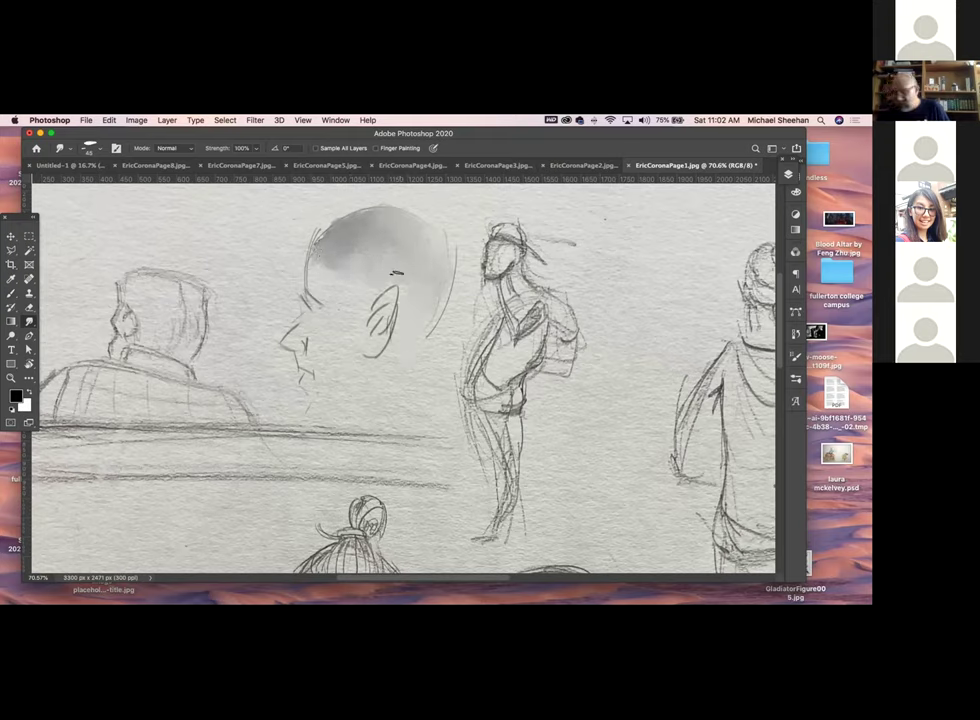
{"action": "key", "text": "b"}
{"action": "mouse_move", "coordinate": [366, 268]}
{"action": "left_mouse_down"}
{"action": "mouse_move", "coordinate": [399, 263]}
{"action": "mouse_move", "coordinate": [401, 279]}
{"action": "mouse_move", "coordinate": [406, 259]}
{"action": "mouse_move", "coordinate": [402, 322]}
{"action": "mouse_move", "coordinate": [432, 298]}
{"action": "left_mouse_up"}
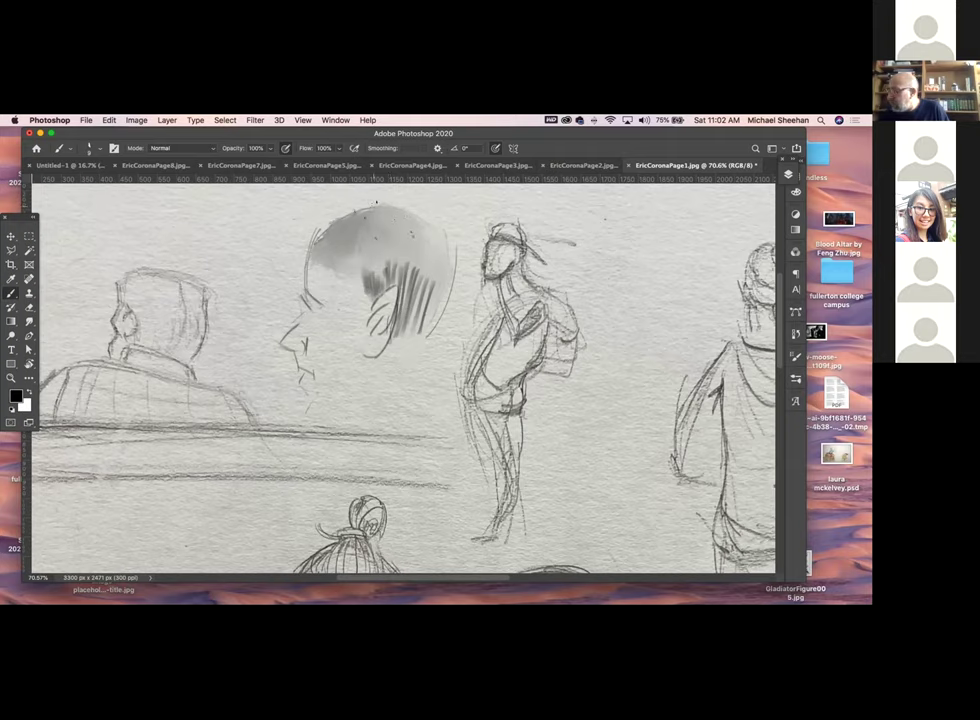
{"action": "left_click_drag", "start_coordinate": [444, 188], "coordinate": [420, 236]}
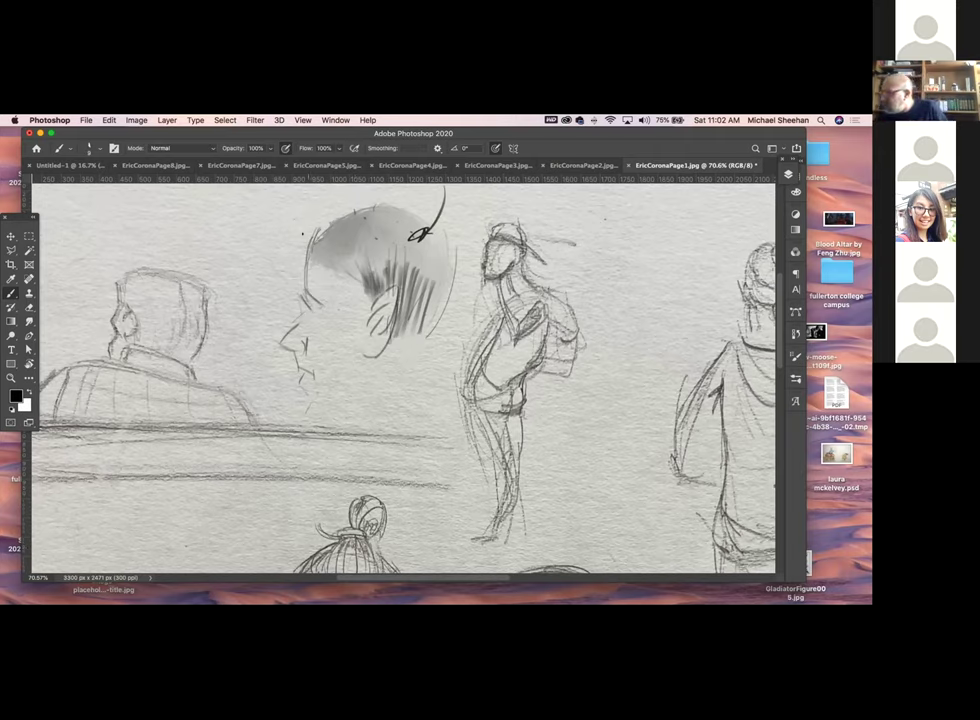
{"action": "mouse_move", "coordinate": [302, 232]}
{"action": "left_mouse_down"}
{"action": "mouse_move", "coordinate": [417, 204]}
{"action": "mouse_move", "coordinate": [405, 212]}
{"action": "mouse_move", "coordinate": [421, 212]}
{"action": "mouse_move", "coordinate": [387, 197]}
{"action": "mouse_move", "coordinate": [431, 235]}
{"action": "mouse_move", "coordinate": [357, 238]}
{"action": "mouse_move", "coordinate": [392, 215]}
{"action": "mouse_move", "coordinate": [373, 215]}
{"action": "mouse_move", "coordinate": [400, 235]}
{"action": "mouse_move", "coordinate": [427, 230]}
{"action": "mouse_move", "coordinate": [448, 252]}
{"action": "left_mouse_up"}
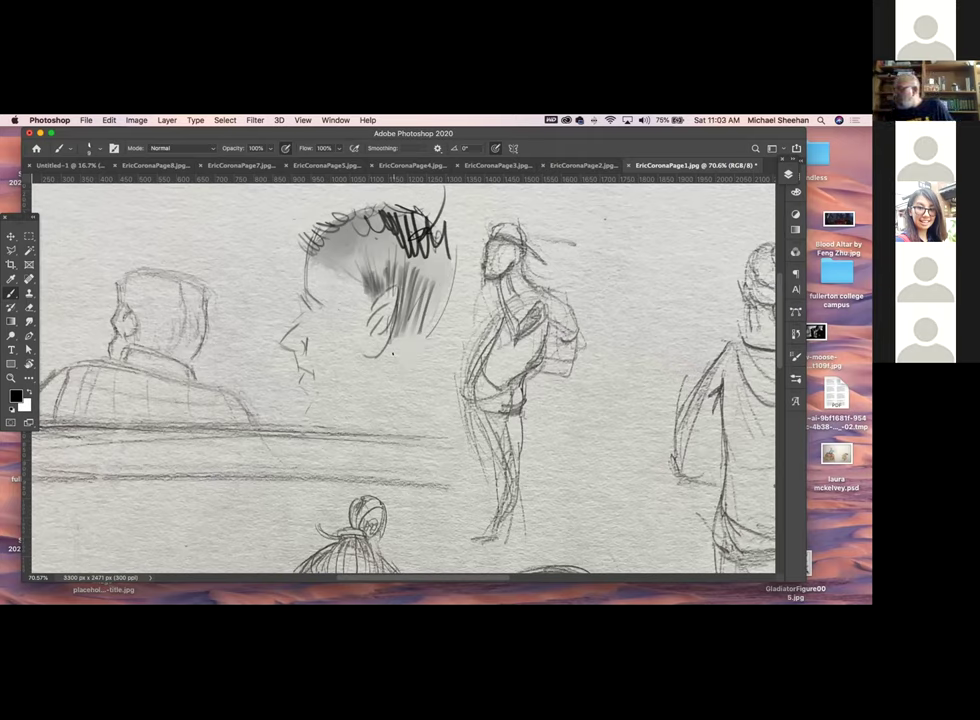
Close the first, second and fourth sketchbook pages, choosing Don't Save for each
{"action": "left_click", "coordinate": [630, 165]}
{"action": "left_click", "coordinate": [405, 297]}
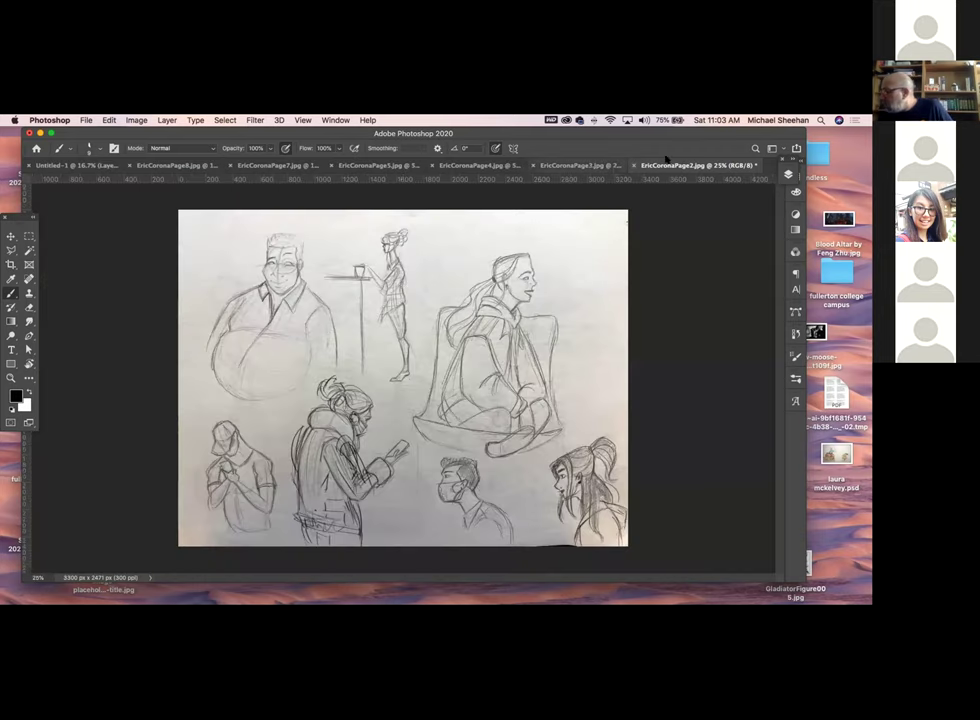
{"action": "key", "text": "super+w"}
{"action": "left_click", "coordinate": [390, 293]}
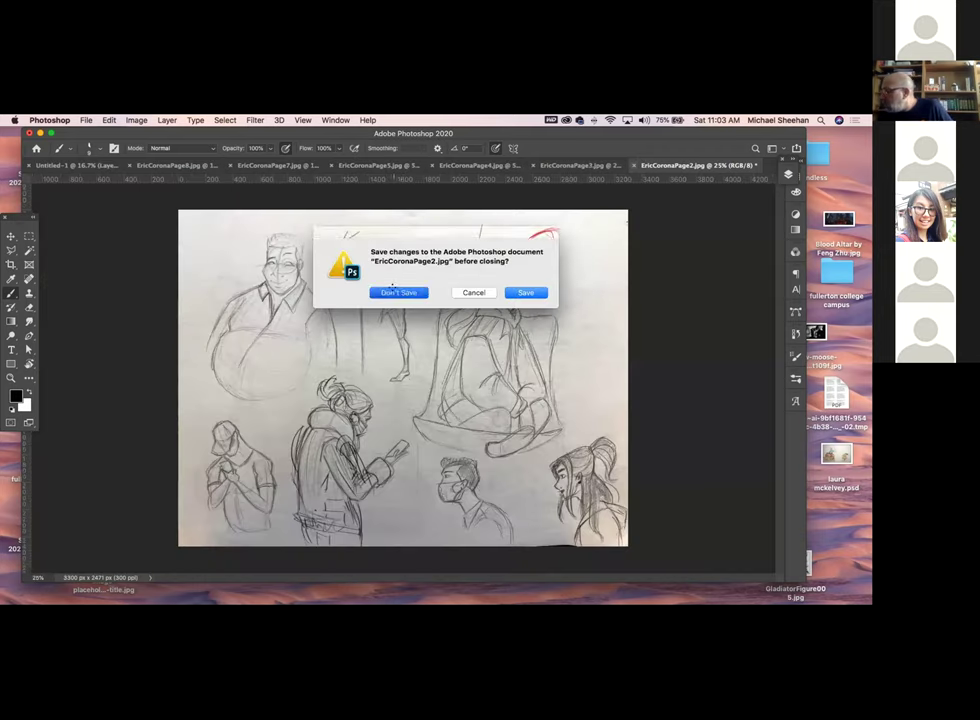
{"action": "left_click", "coordinate": [520, 166]}
{"action": "left_click", "coordinate": [508, 164]}
{"action": "left_click", "coordinate": [392, 292]}
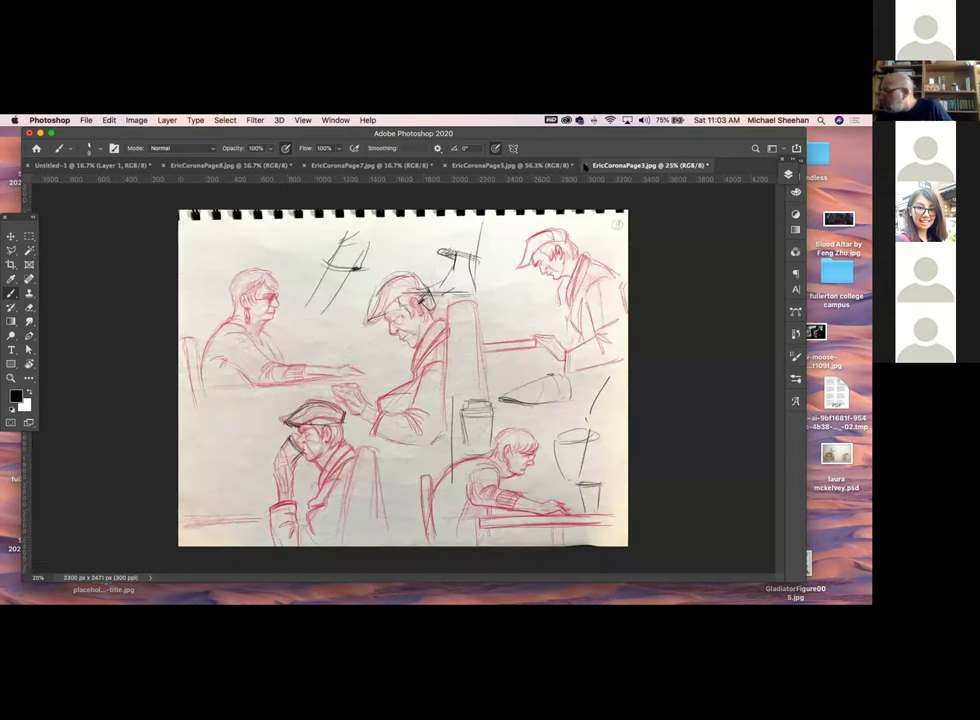
Close the third, fifth and remaining sketchbook pages without saving, leaving page 8 open
{"action": "left_click", "coordinate": [585, 166]}
{"action": "left_click", "coordinate": [404, 291]}
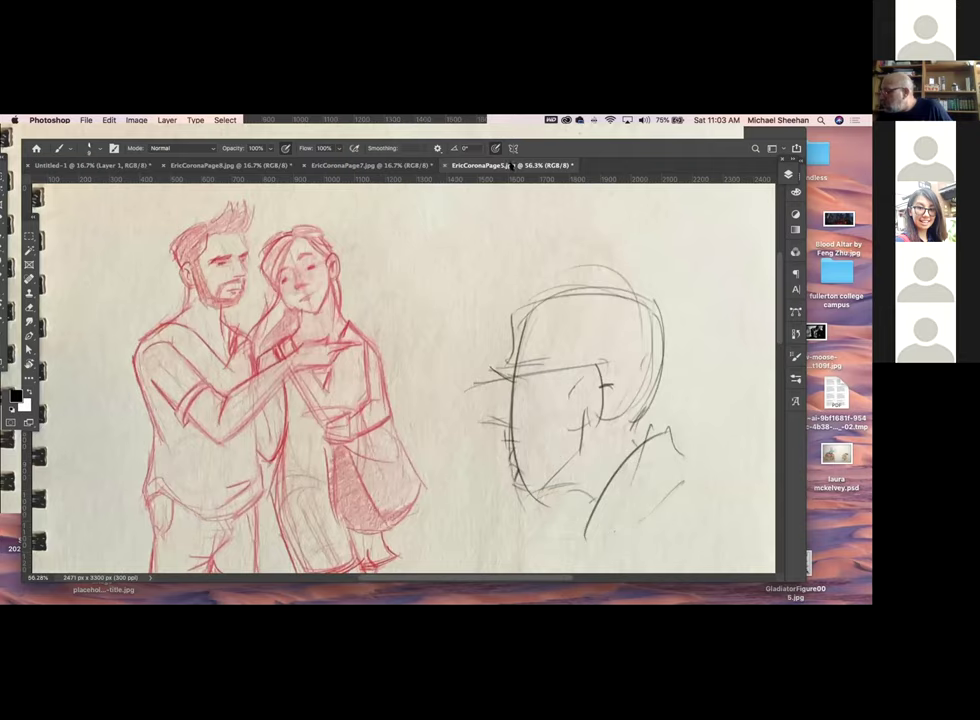
{"action": "left_click", "coordinate": [444, 166]}
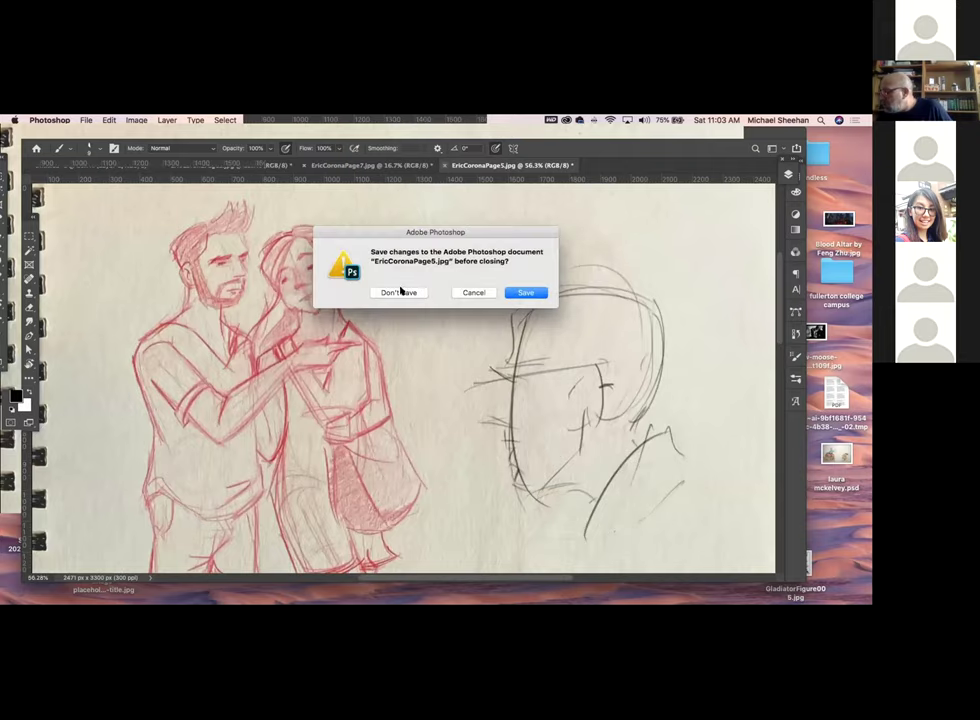
{"action": "left_click", "coordinate": [394, 291]}
{"action": "key", "text": "super+w"}
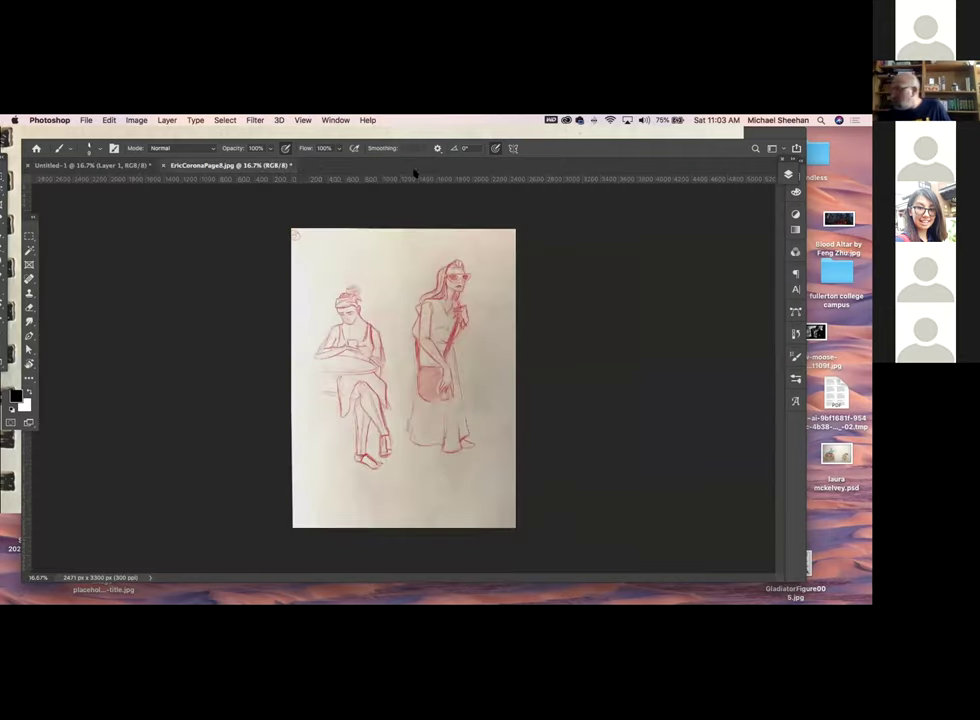
{"action": "key", "text": "super+w"}
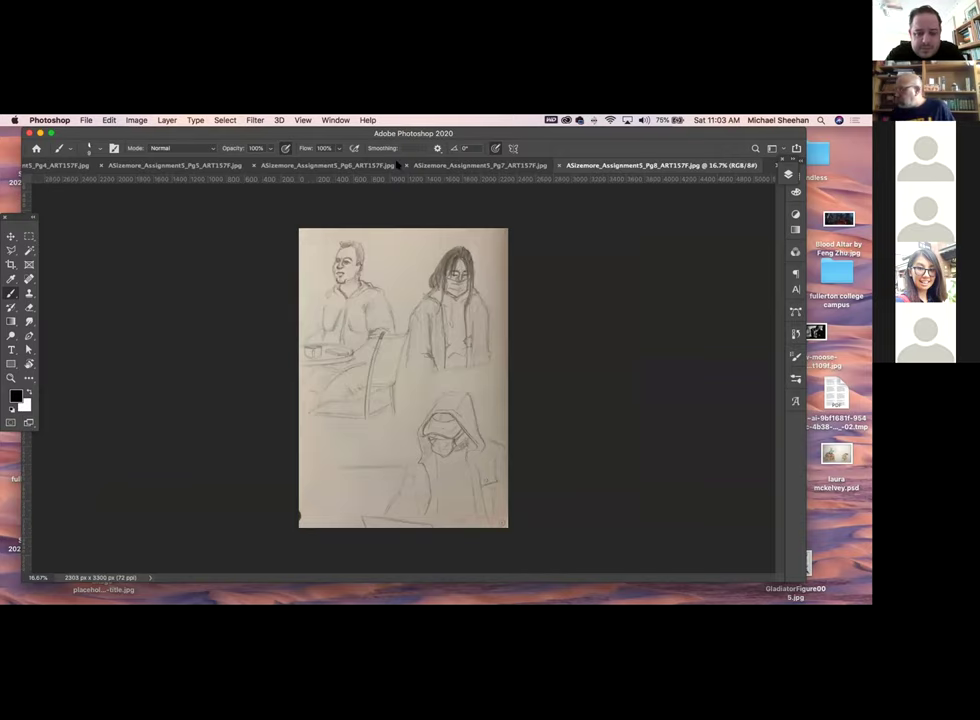
Bring up the Assignment 5 page 6 bench sketch and zoom in to 25%
{"action": "left_click", "coordinate": [469, 166]}
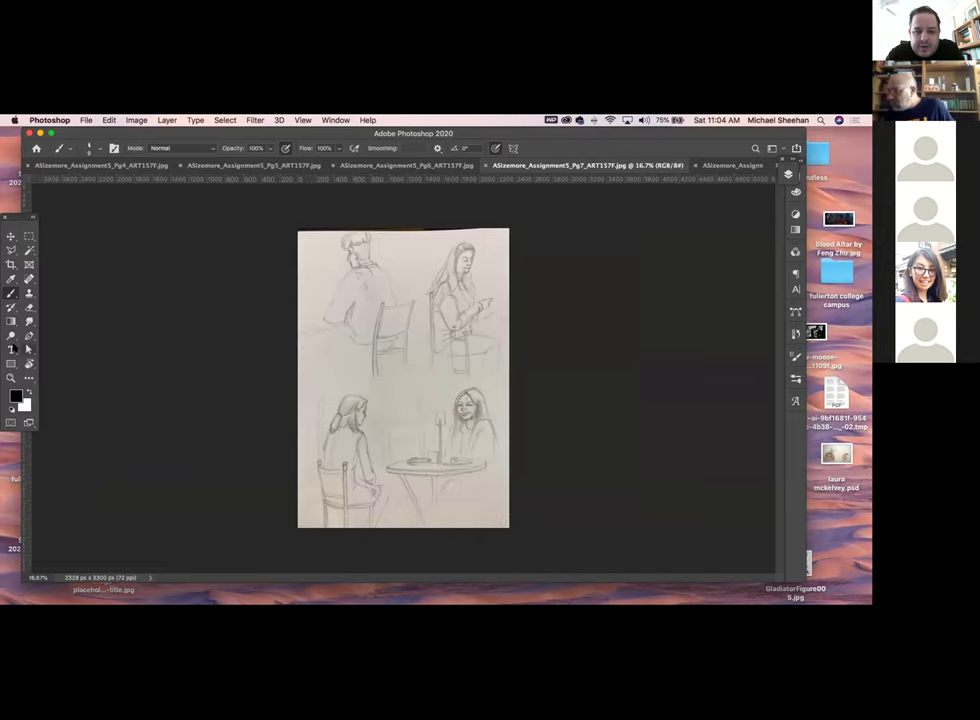
{"action": "left_click", "coordinate": [11, 378]}
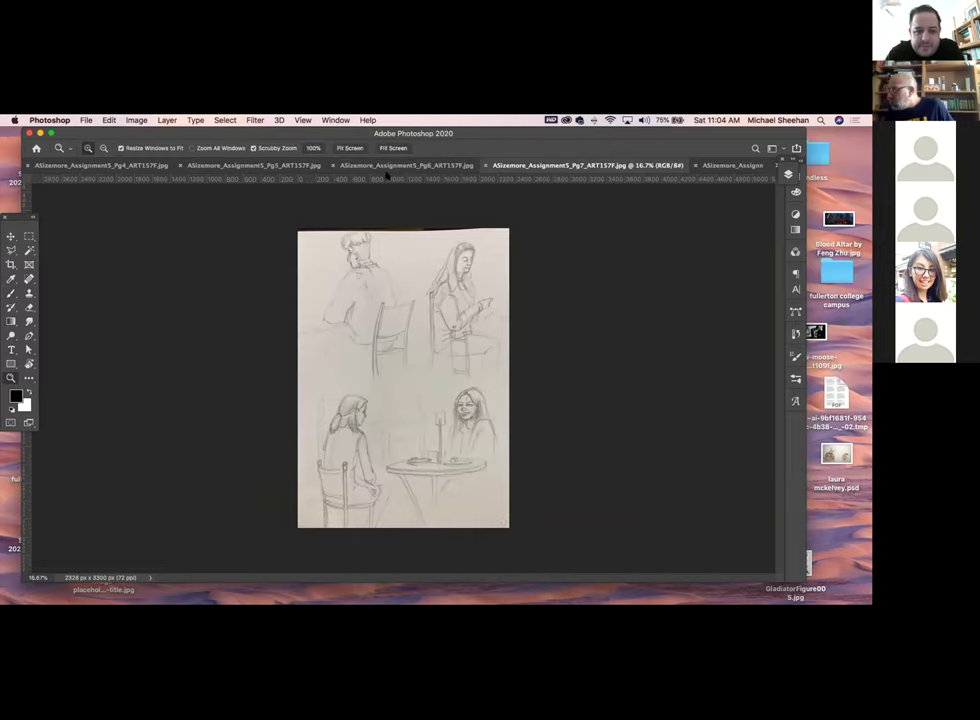
{"action": "left_click", "coordinate": [386, 166]}
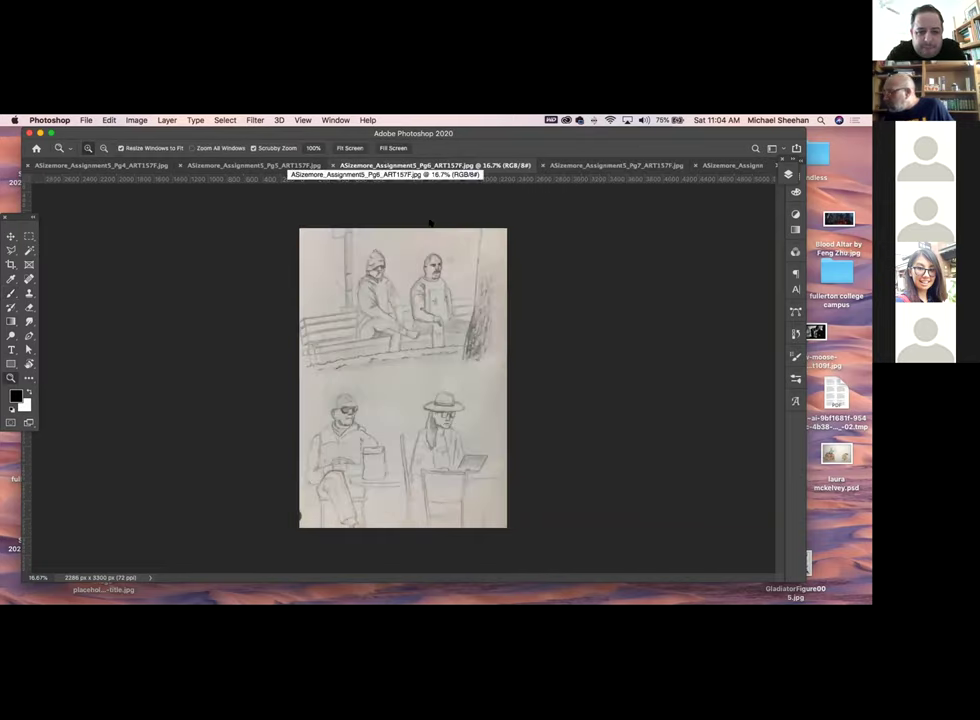
{"action": "left_click_drag", "start_coordinate": [439, 275], "coordinate": [483, 343]}
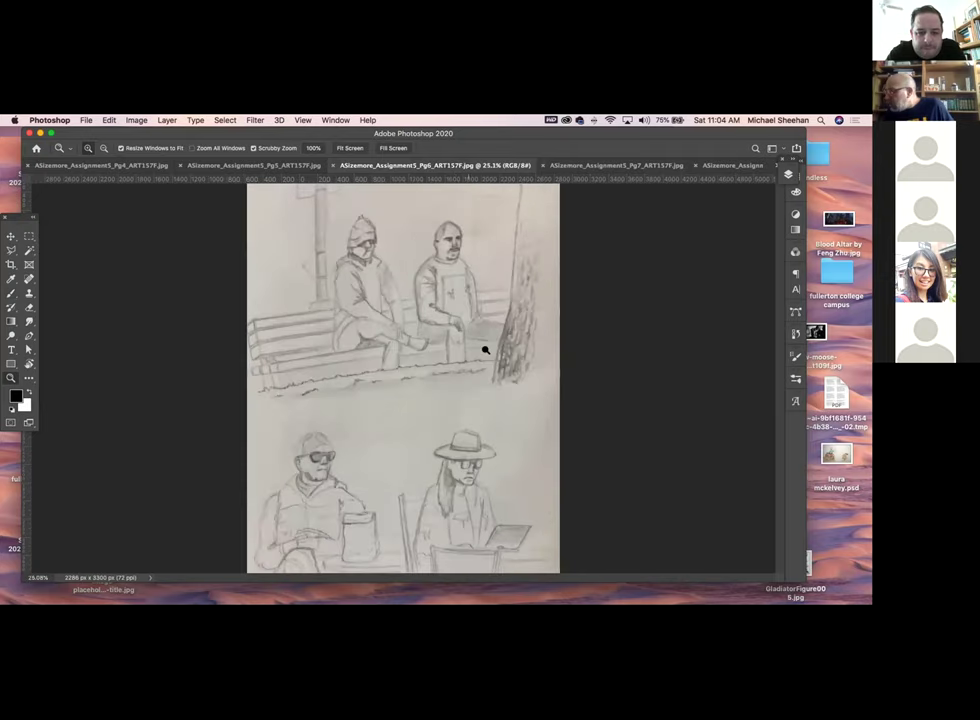
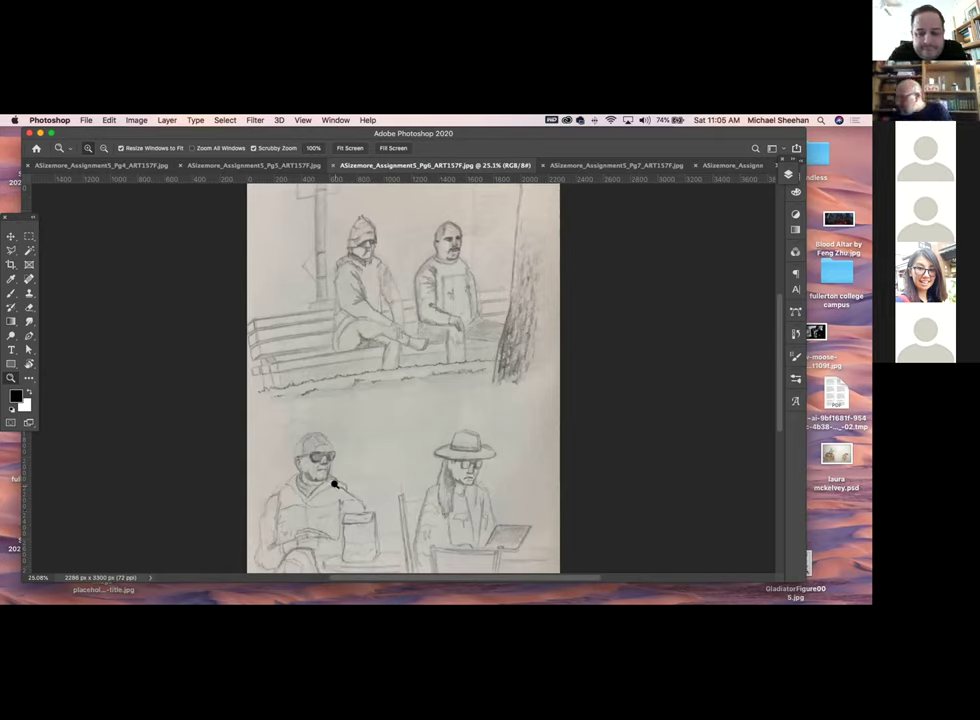
Compare the Pg7 and Pg6 tabs and zoom in on the bench drawing's tree area
{"action": "left_click", "coordinate": [590, 165]}
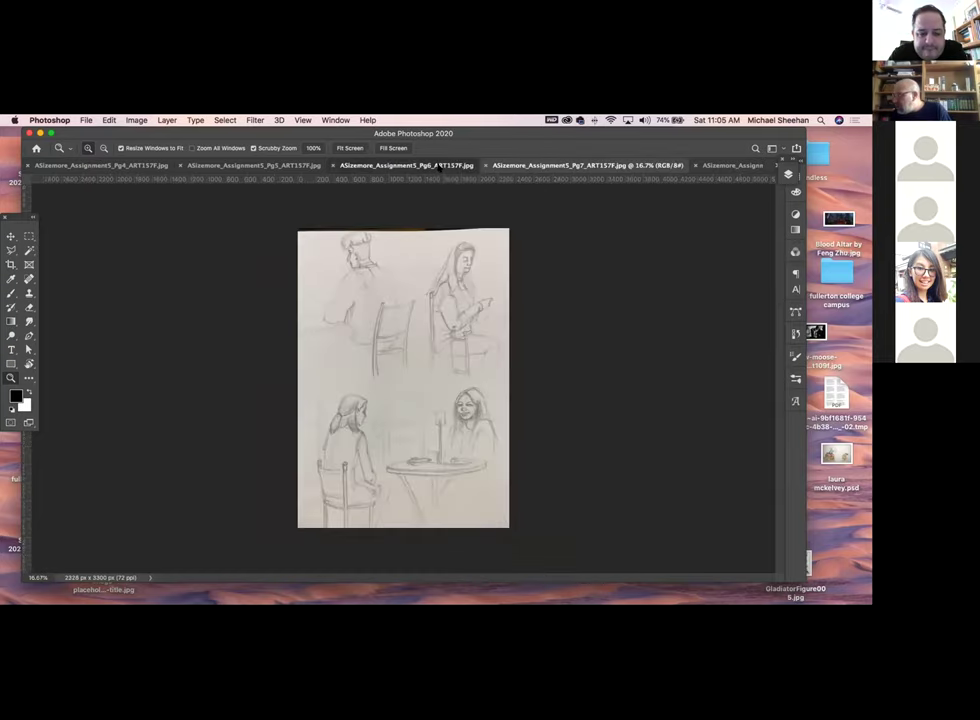
{"action": "left_click", "coordinate": [437, 166]}
{"action": "left_click_drag", "start_coordinate": [518, 350], "coordinate": [534, 333]}
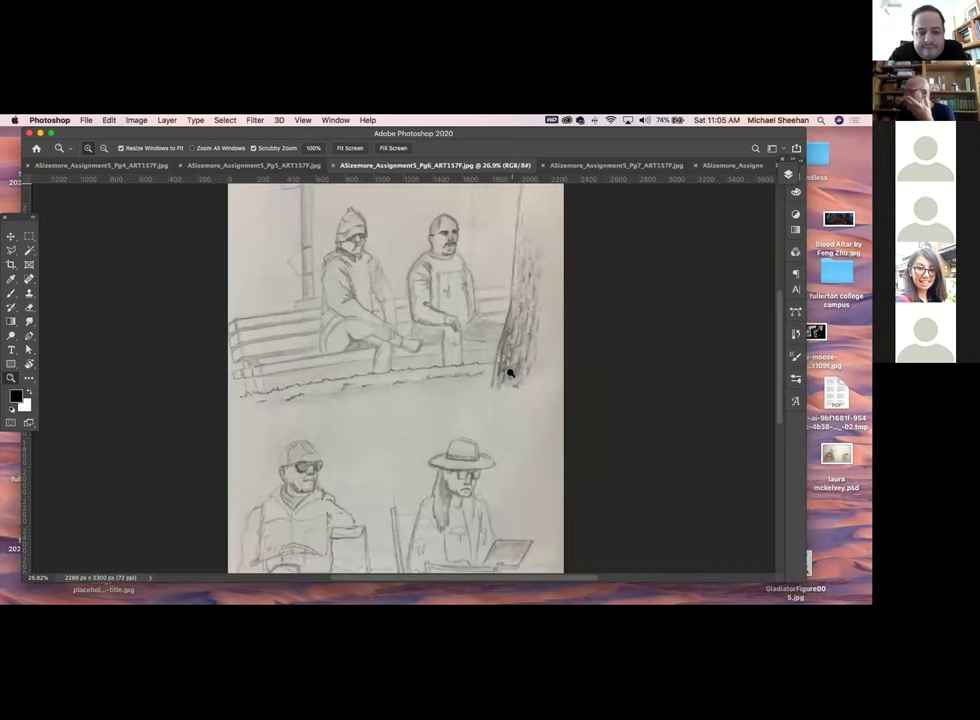
Switch between Pg6 and Pg7, then zoom in on the Pg7 café-table drawing
{"action": "left_click", "coordinate": [628, 166]}
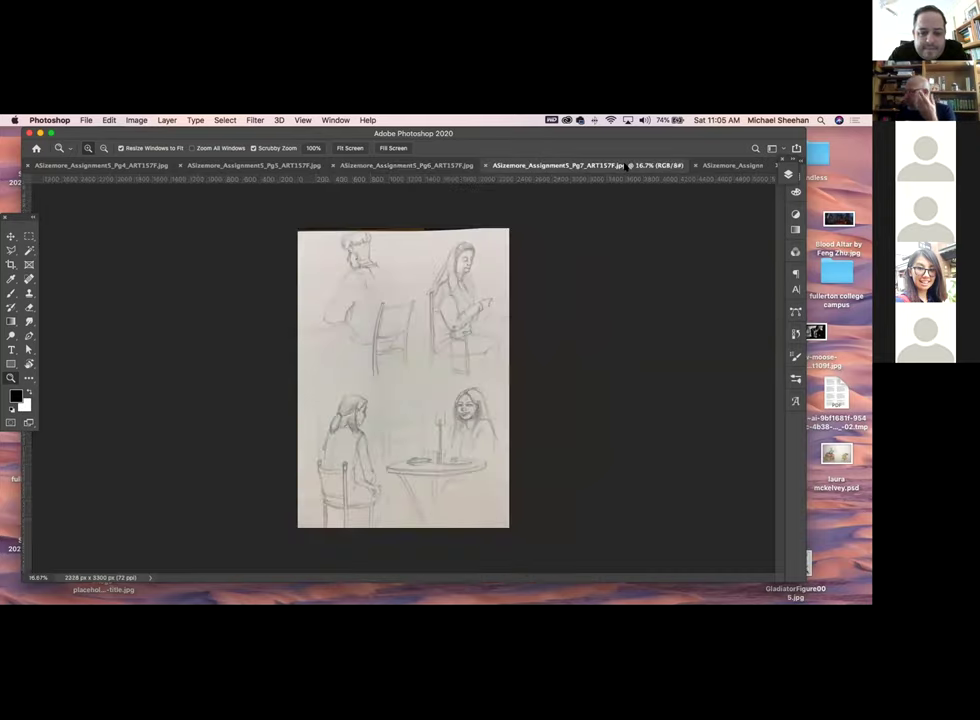
{"action": "left_click", "coordinate": [433, 166]}
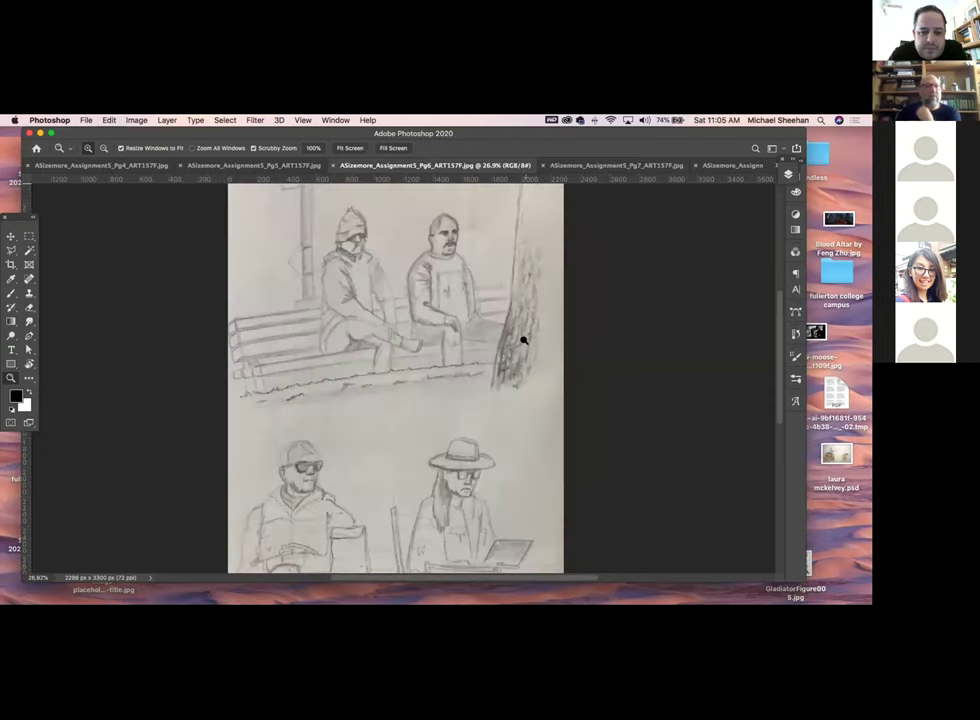
{"action": "left_click", "coordinate": [639, 165]}
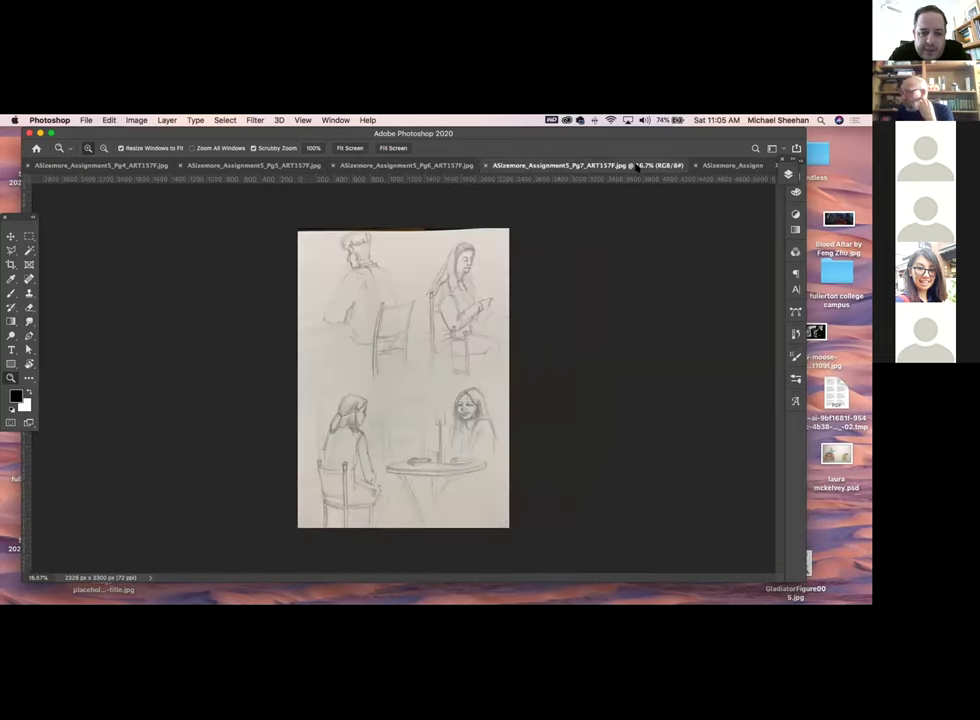
{"action": "left_click_drag", "start_coordinate": [388, 434], "coordinate": [400, 449]}
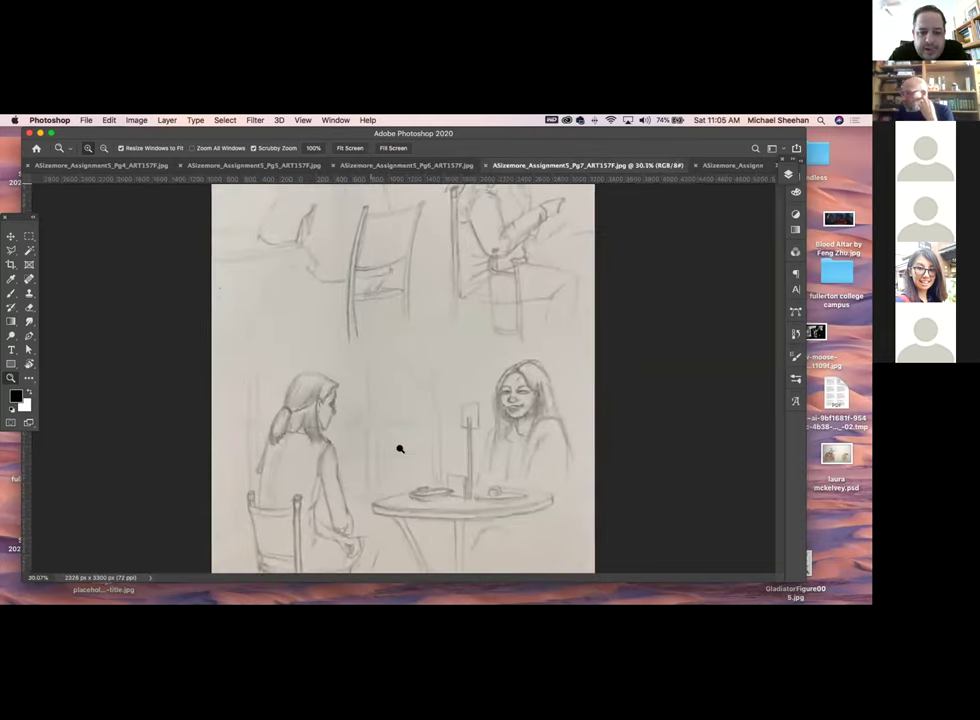
{"action": "scroll", "coordinate": [357, 446], "scroll_direction": "down", "scroll_amount": 3}
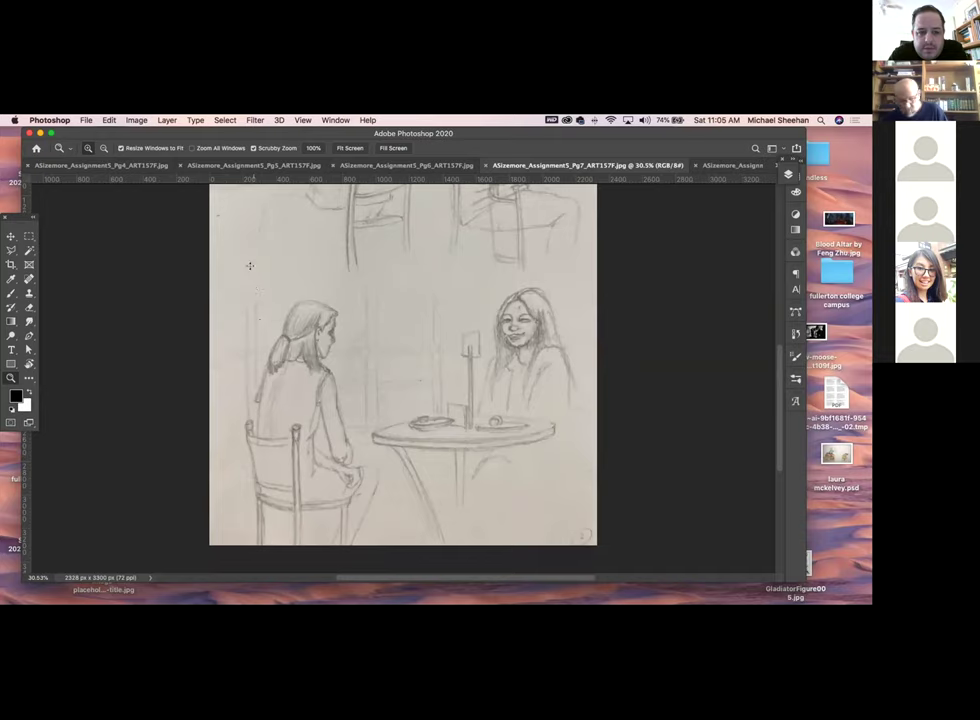
With the Brush, undo a test stroke, then darken the chair seat and the girl's hair
{"action": "key", "text": "b"}
{"action": "left_click_drag", "start_coordinate": [250, 292], "coordinate": [264, 362]}
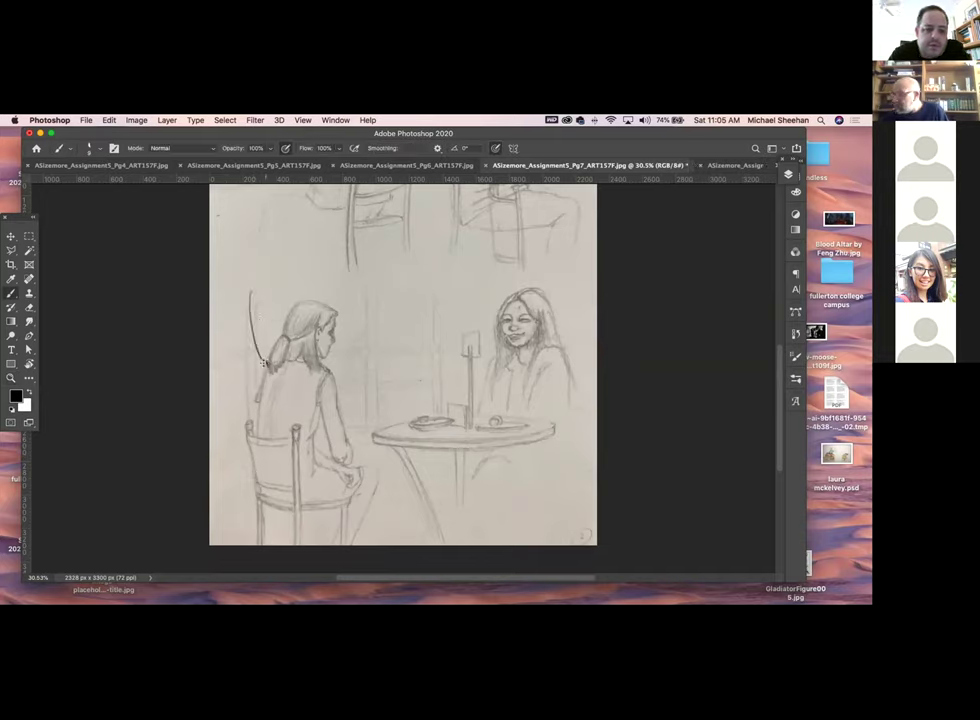
{"action": "key", "text": "super+z"}
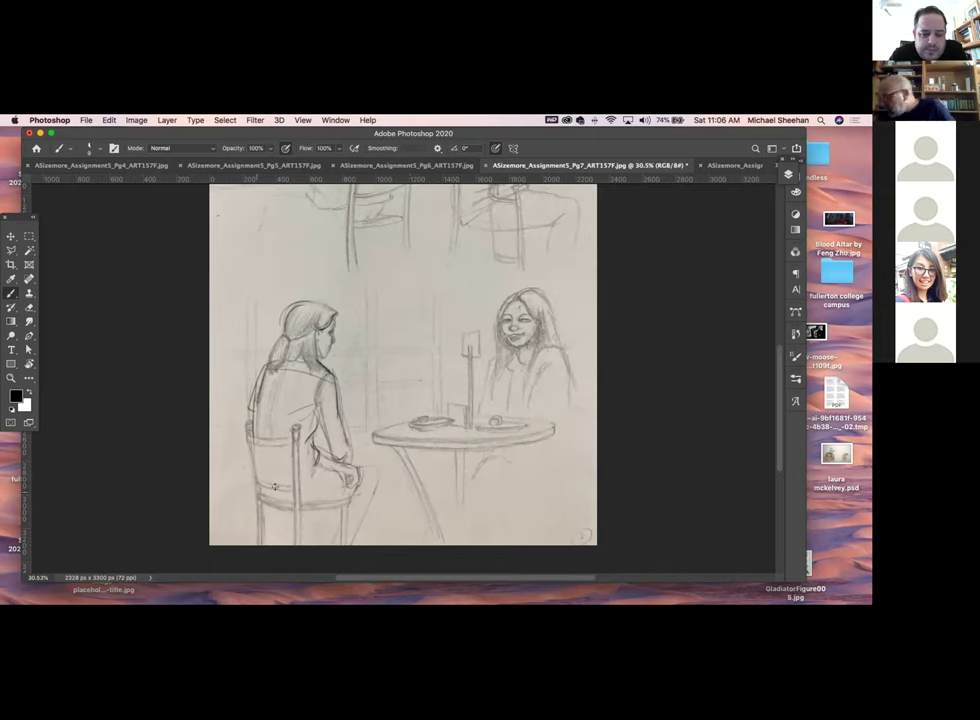
{"action": "mouse_move", "coordinate": [293, 507]}
{"action": "left_mouse_down"}
{"action": "mouse_move", "coordinate": [358, 486]}
{"action": "mouse_move", "coordinate": [294, 506]}
{"action": "mouse_move", "coordinate": [352, 480]}
{"action": "mouse_move", "coordinate": [323, 497]}
{"action": "mouse_move", "coordinate": [367, 487]}
{"action": "left_mouse_up"}
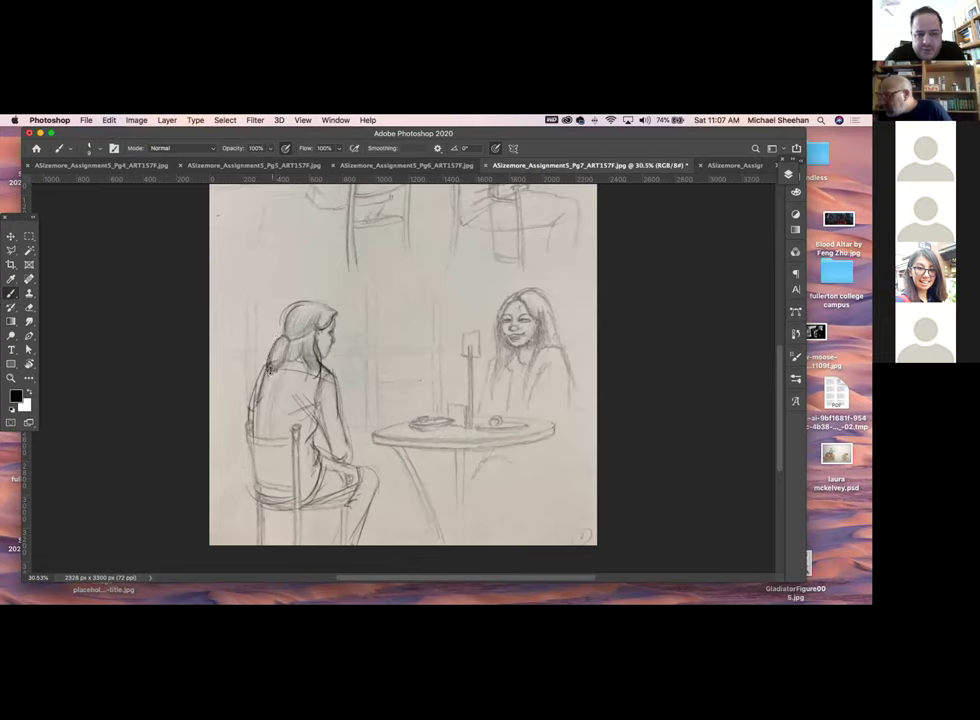
{"action": "mouse_move", "coordinate": [270, 368]}
{"action": "left_mouse_down"}
{"action": "mouse_move", "coordinate": [283, 352]}
{"action": "mouse_move", "coordinate": [279, 338]}
{"action": "left_mouse_up"}
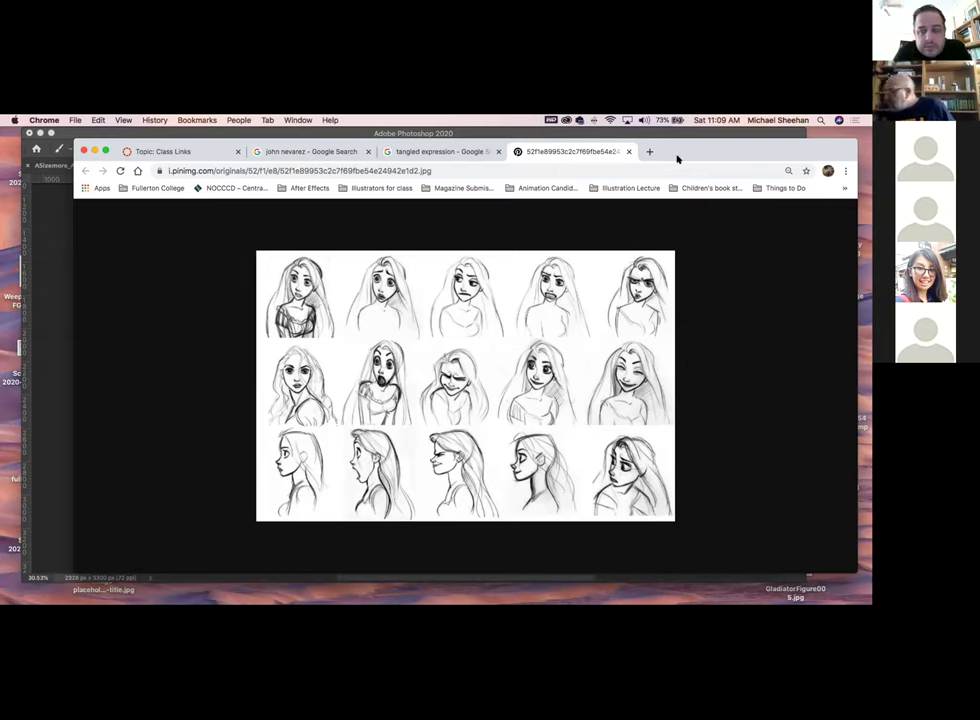
Open the Flynn expression sheet in a new tab, view it, then close both image tabs
{"action": "left_click", "coordinate": [446, 152]}
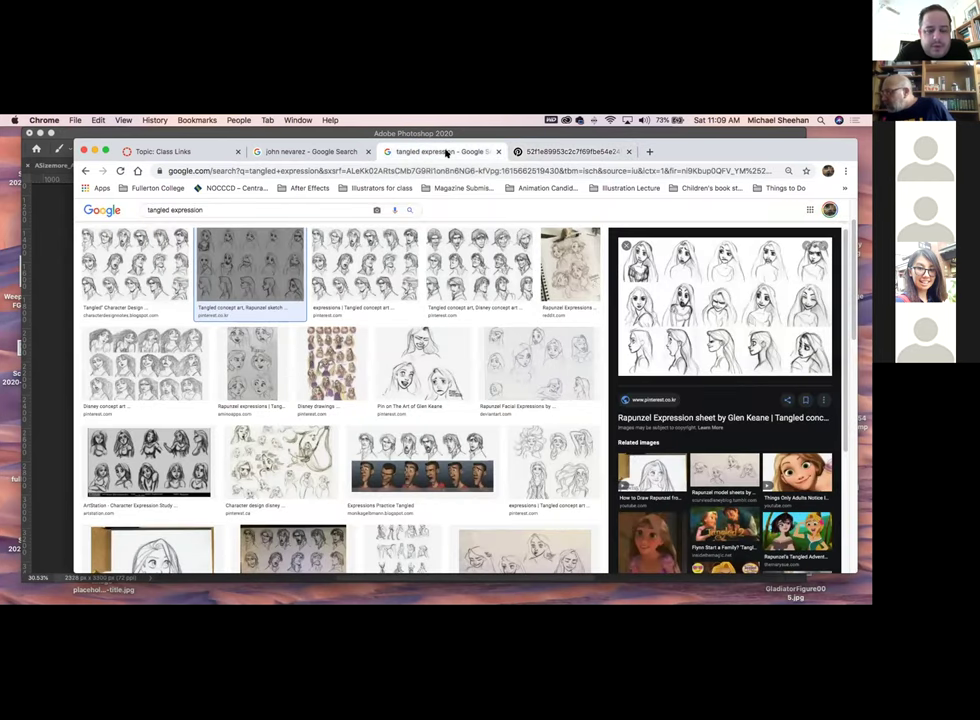
{"action": "left_click", "coordinate": [352, 280]}
{"action": "right_click", "coordinate": [742, 296]}
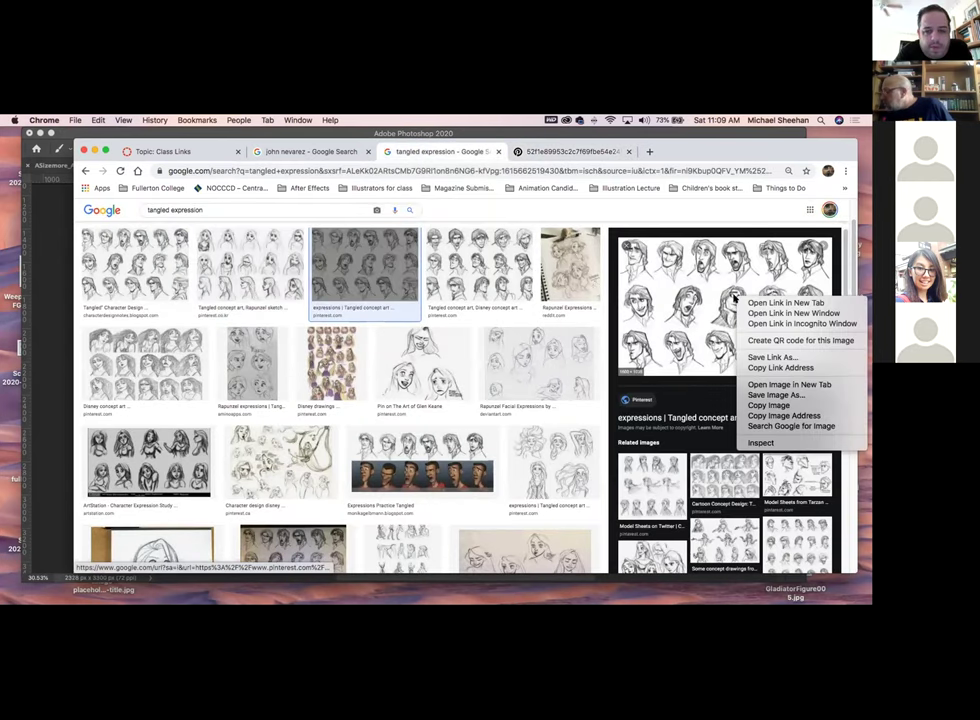
{"action": "left_click", "coordinate": [762, 386]}
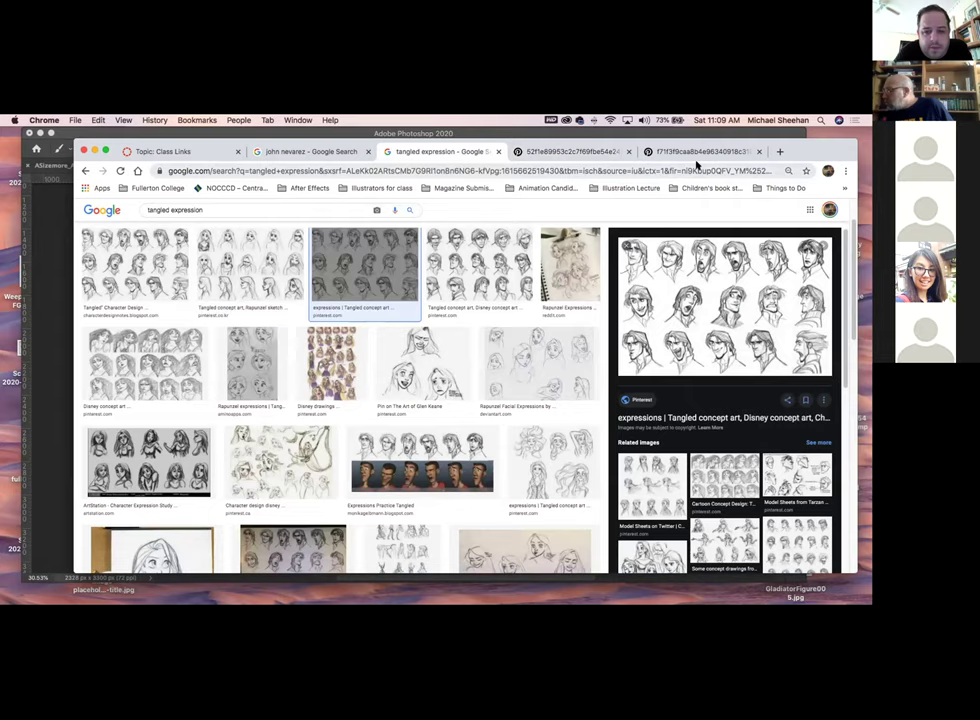
{"action": "left_click", "coordinate": [688, 152]}
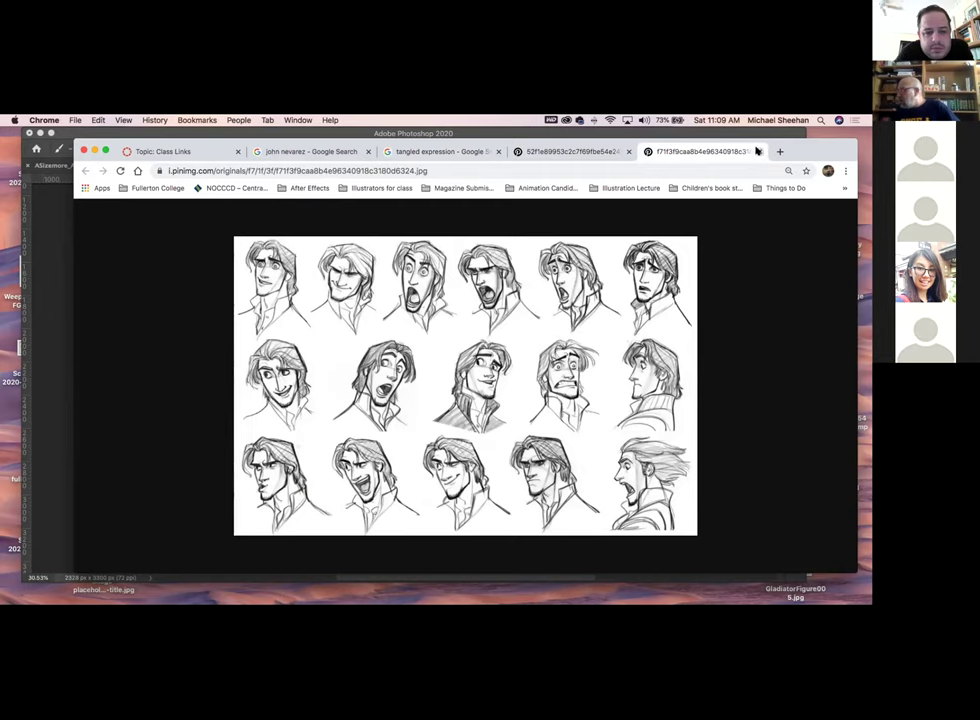
{"action": "left_click", "coordinate": [759, 152]}
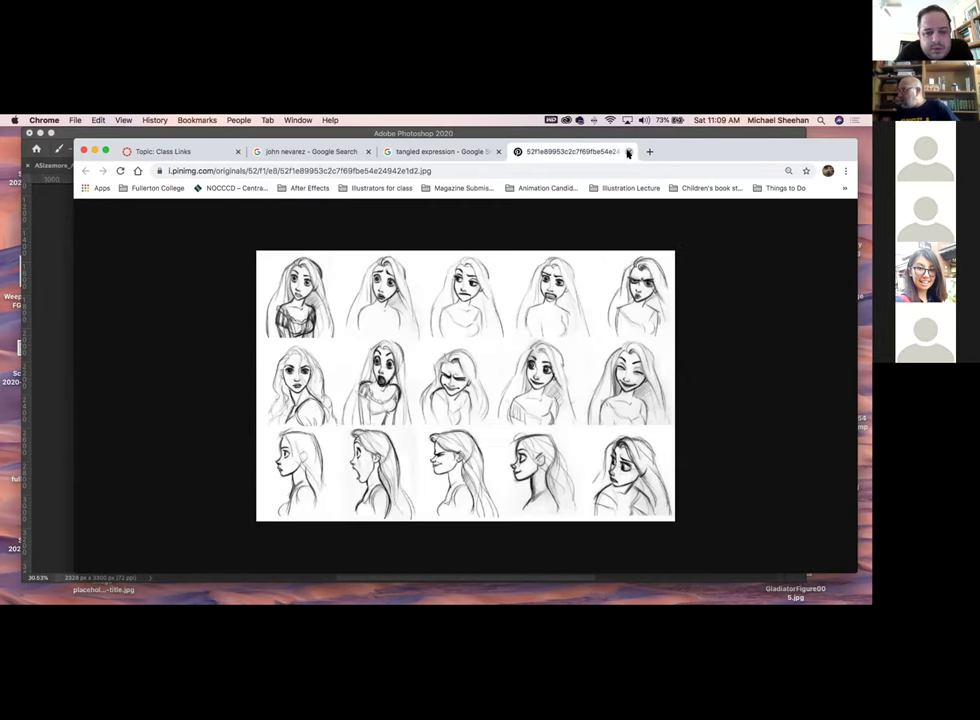
{"action": "left_click", "coordinate": [628, 152]}
Preview more 'tangled expression' results, including the Cassandra design study, then minimize Chrome
{"action": "left_click", "coordinate": [130, 357]}
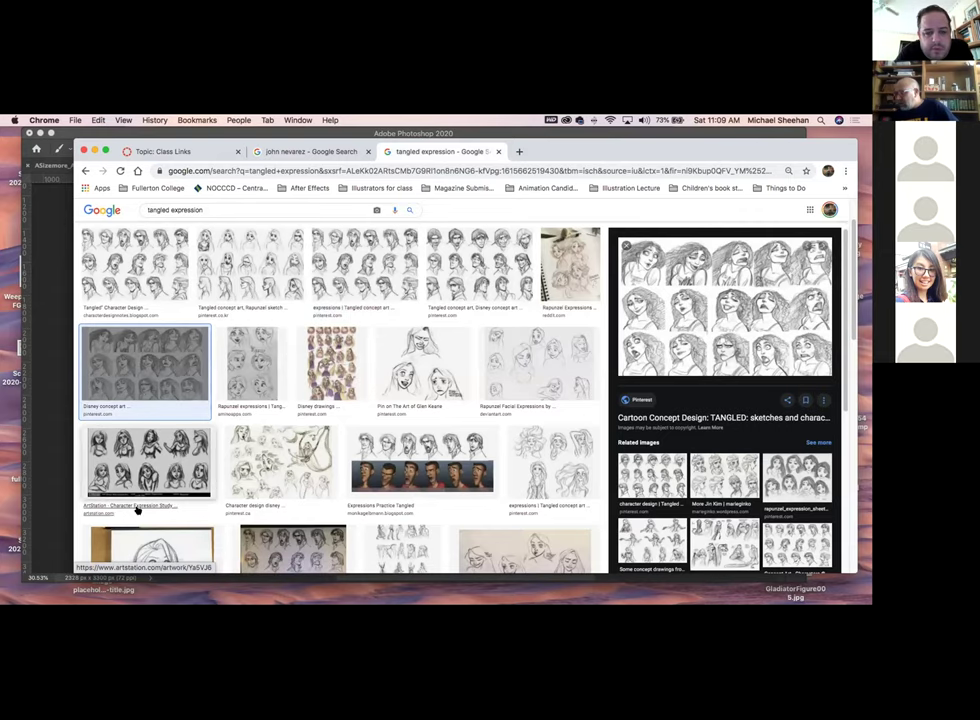
{"action": "scroll", "coordinate": [280, 496], "scroll_direction": "down", "scroll_amount": 3}
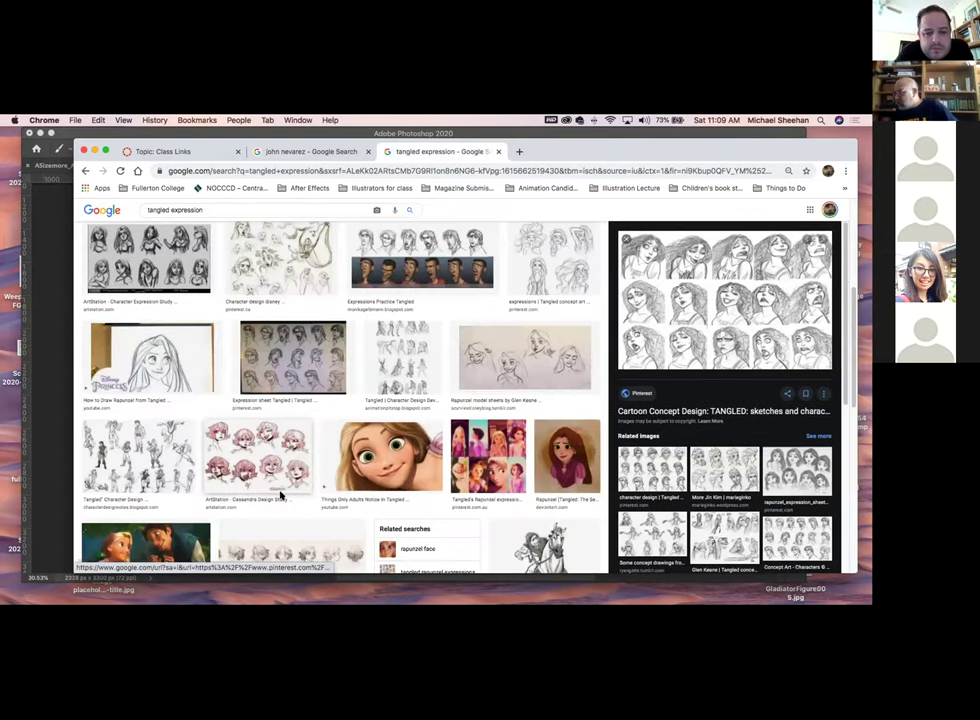
{"action": "left_click", "coordinate": [264, 442]}
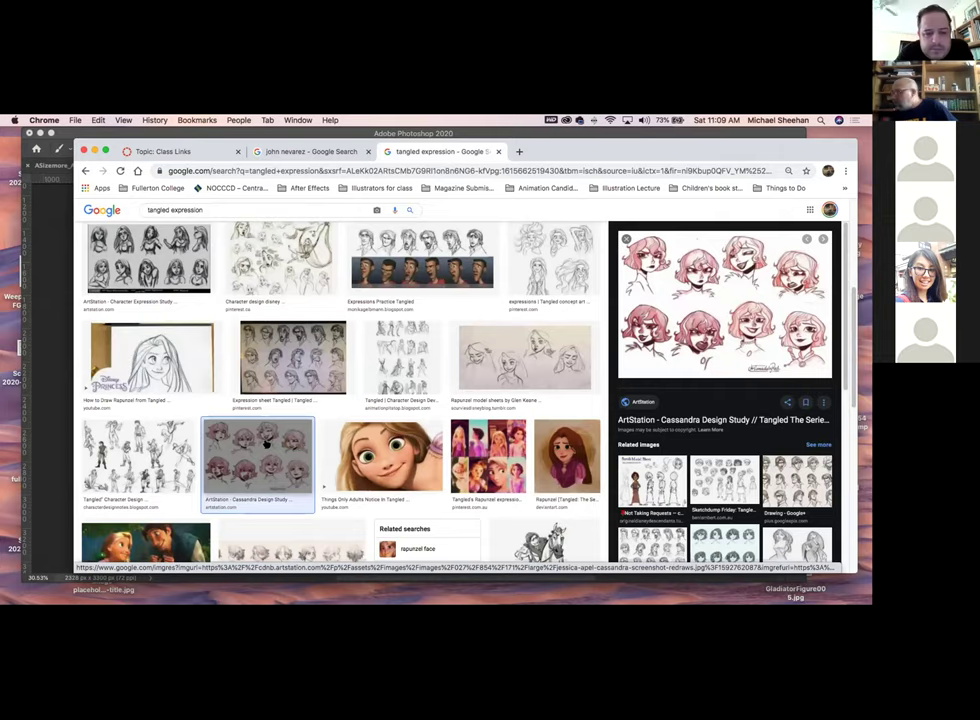
{"action": "left_click_drag", "start_coordinate": [256, 164], "coordinate": [250, 165]}
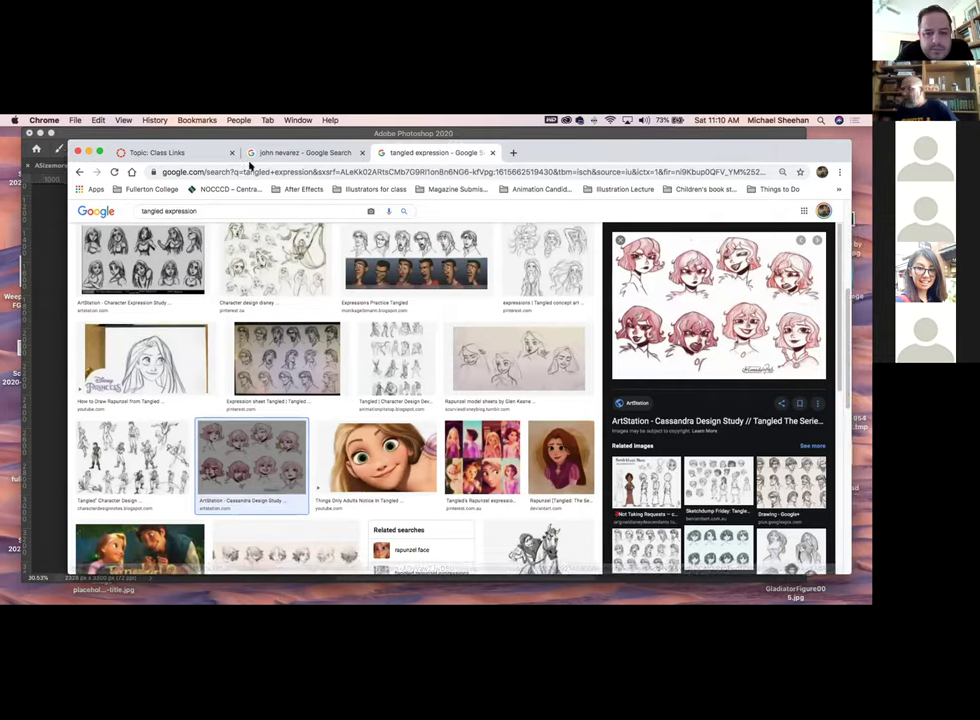
{"action": "key", "text": "super+m"}
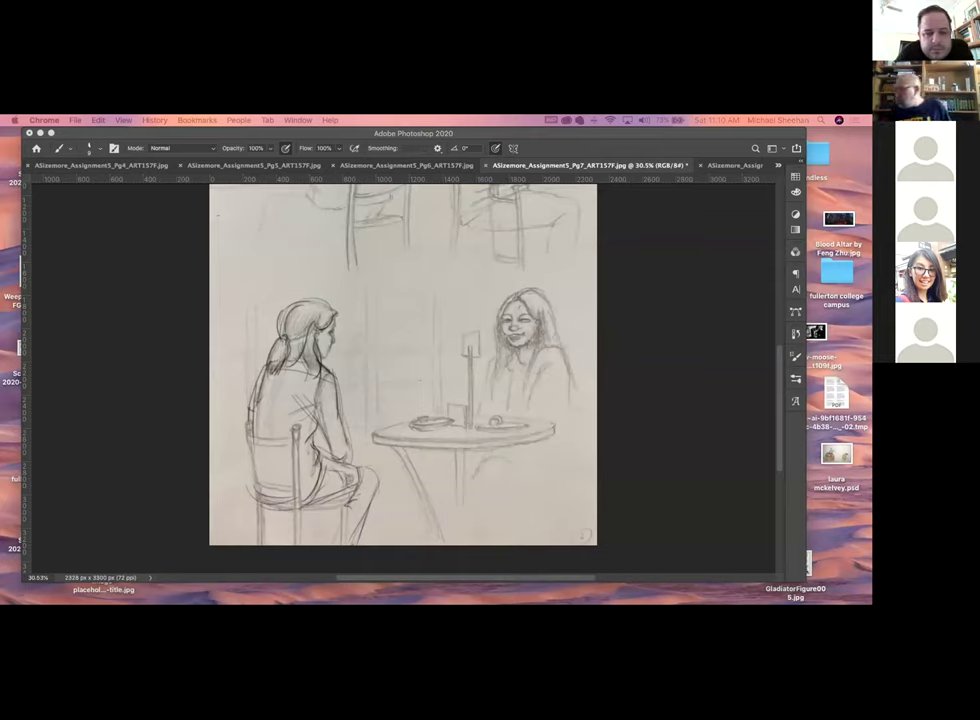
Add a new Layer 1 and draw the new figure's first vertical line on it
{"action": "left_click", "coordinate": [796, 177]}
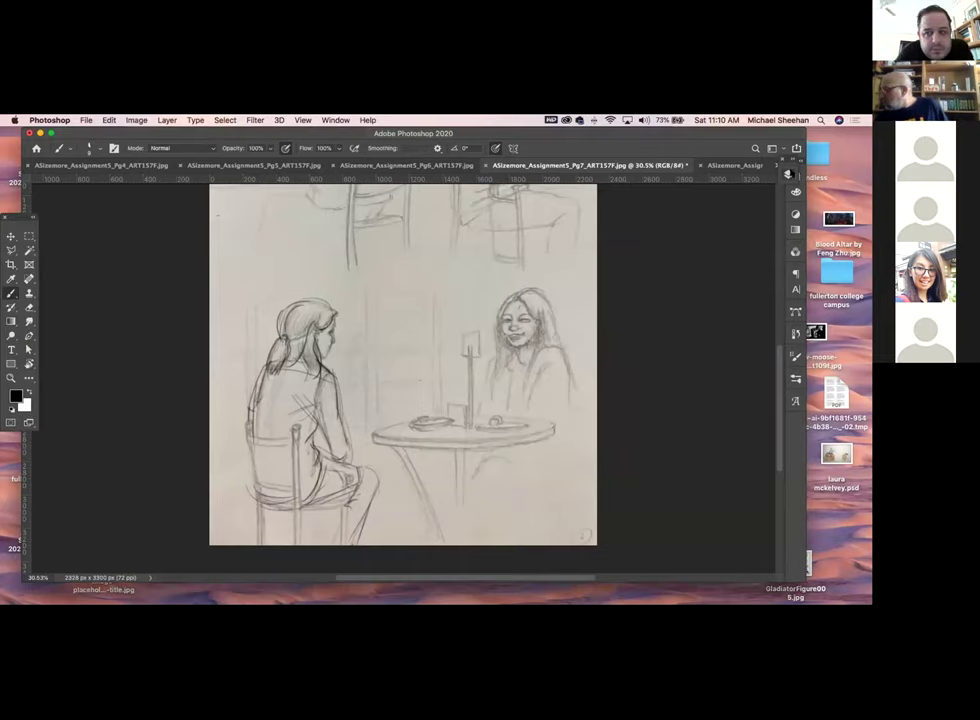
{"action": "left_click", "coordinate": [796, 177]}
{"action": "left_click", "coordinate": [744, 485]}
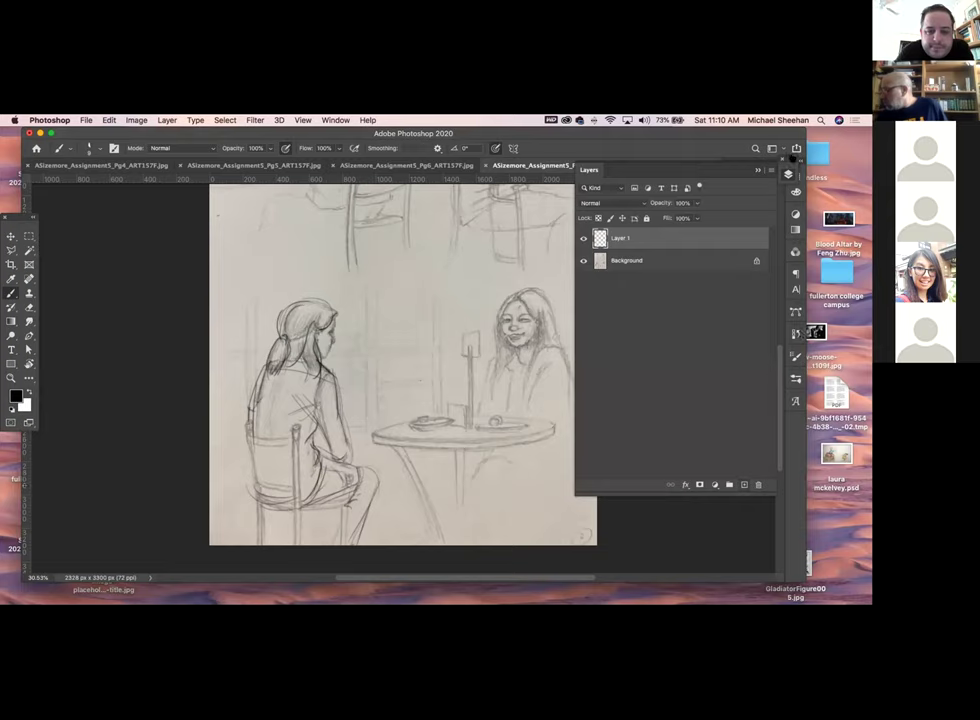
{"action": "left_click", "coordinate": [396, 291]}
{"action": "mouse_move", "coordinate": [378, 292]}
{"action": "left_mouse_down"}
{"action": "mouse_move", "coordinate": [390, 370]}
{"action": "mouse_move", "coordinate": [430, 308]}
{"action": "mouse_move", "coordinate": [433, 322]}
{"action": "mouse_move", "coordinate": [381, 321]}
{"action": "left_mouse_up"}
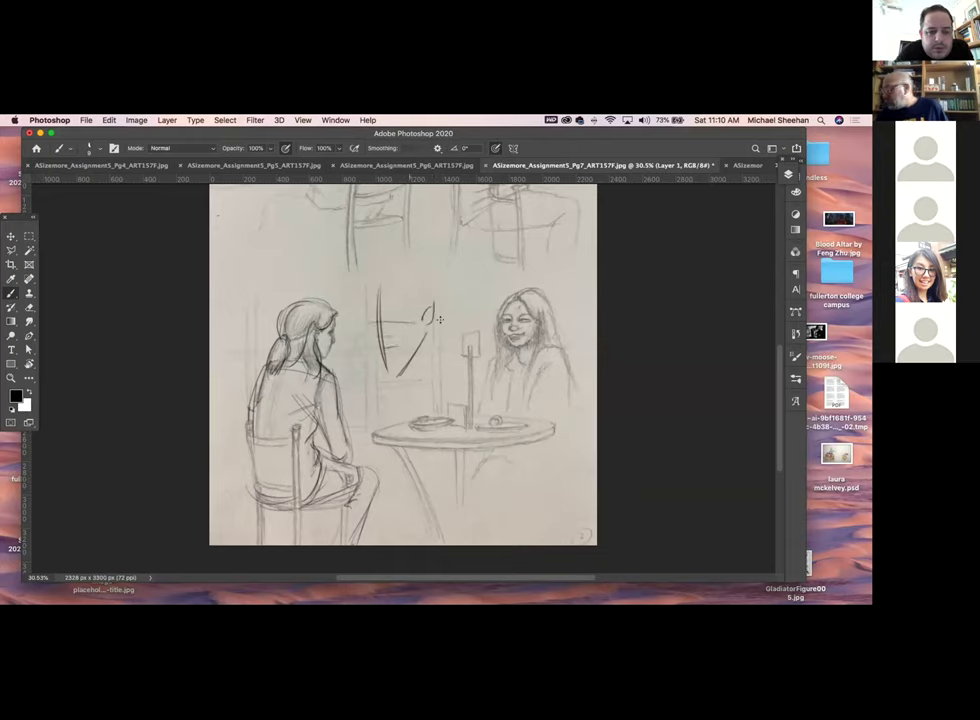
Outline the boy's head and chin on Layer 1, undoing stray strokes on the woman's face
{"action": "mouse_move", "coordinate": [376, 277]}
{"action": "left_mouse_down"}
{"action": "mouse_move", "coordinate": [408, 316]}
{"action": "mouse_move", "coordinate": [424, 308]}
{"action": "left_mouse_up"}
{"action": "mouse_move", "coordinate": [378, 276]}
{"action": "left_mouse_down"}
{"action": "mouse_move", "coordinate": [449, 284]}
{"action": "mouse_move", "coordinate": [442, 303]}
{"action": "mouse_move", "coordinate": [448, 277]}
{"action": "mouse_move", "coordinate": [456, 328]}
{"action": "left_mouse_up"}
{"action": "left_click_drag", "start_coordinate": [378, 284], "coordinate": [366, 312]}
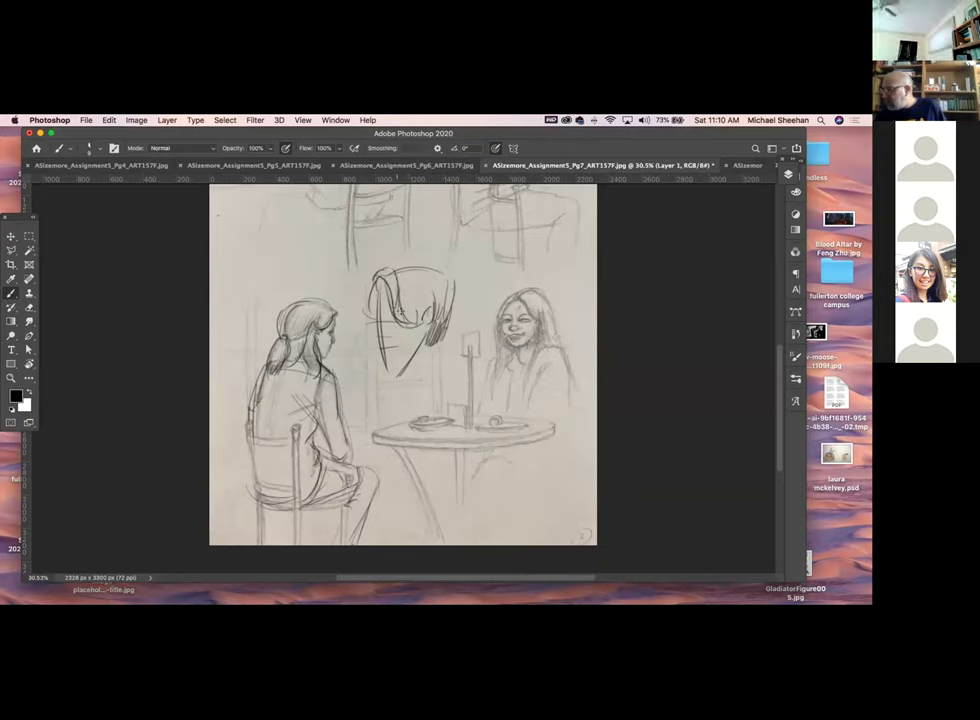
{"action": "left_click_drag", "start_coordinate": [372, 274], "coordinate": [365, 322]}
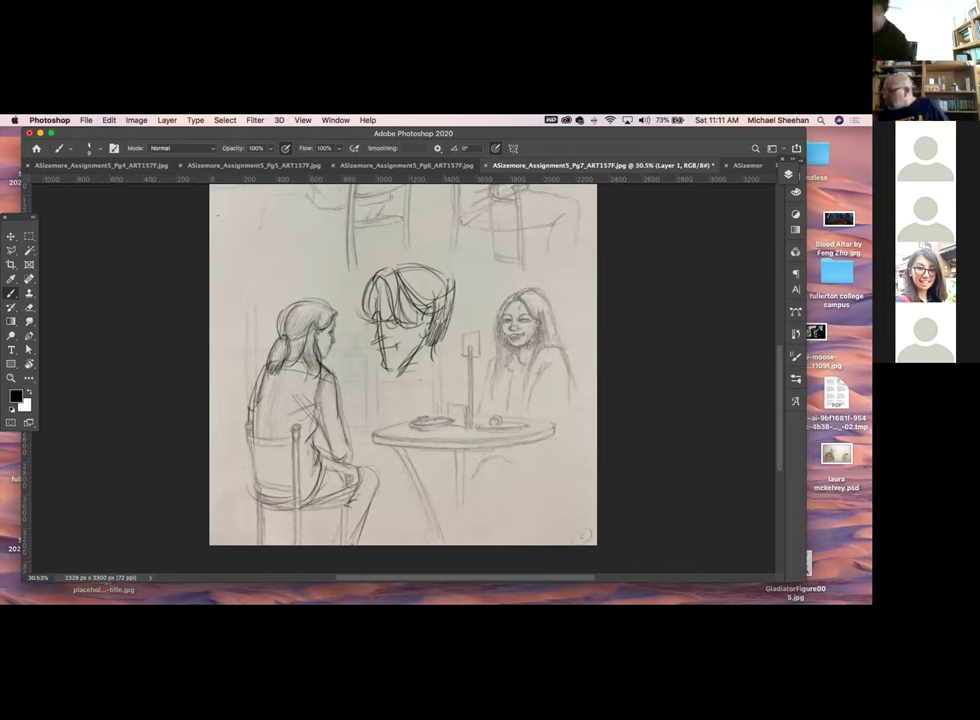
{"action": "mouse_move", "coordinate": [431, 367]}
{"action": "left_mouse_down"}
{"action": "mouse_move", "coordinate": [401, 386]}
{"action": "mouse_move", "coordinate": [405, 398]}
{"action": "left_mouse_up"}
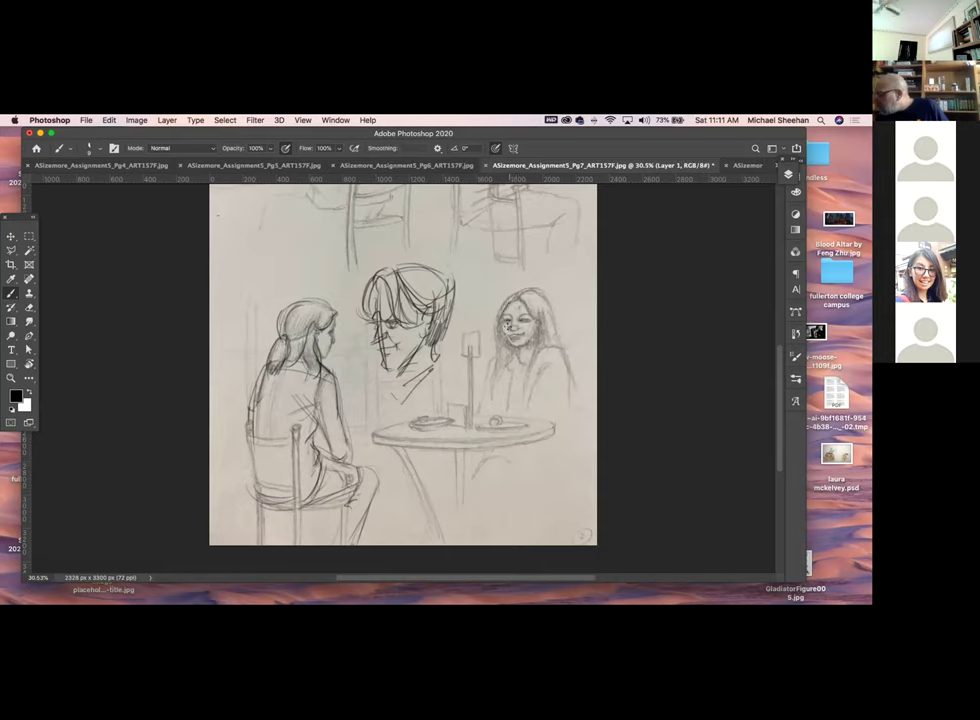
{"action": "left_click_drag", "start_coordinate": [508, 327], "coordinate": [514, 352]}
{"action": "key", "text": "super+z"}
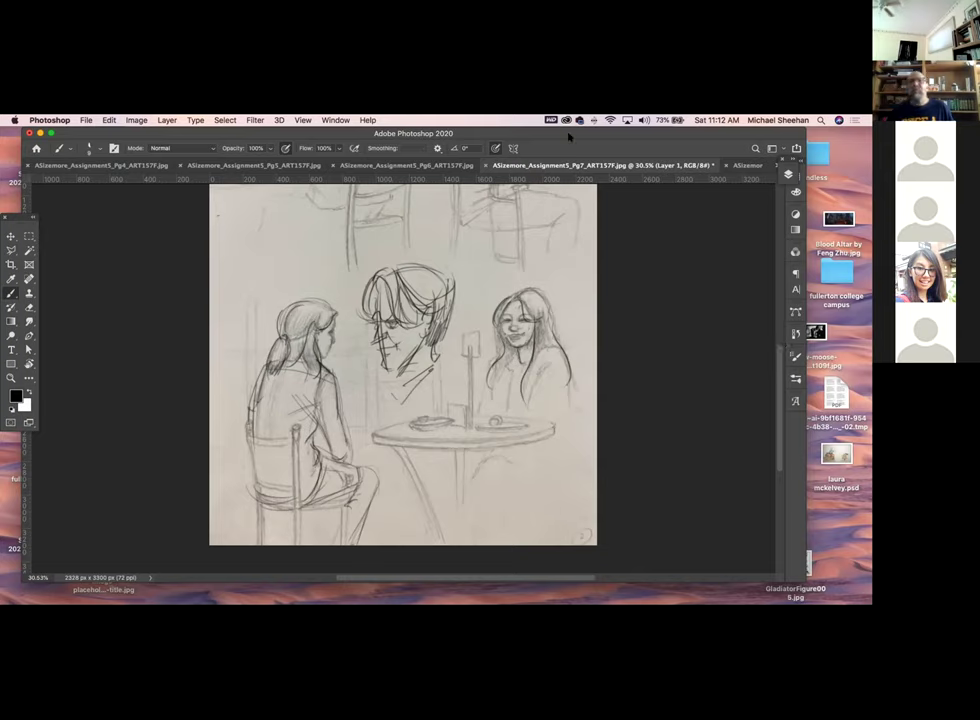
Close the Pg7, Pg8, Pg1 and Pg4 sketch documents without saving
{"action": "key", "text": "super+w"}
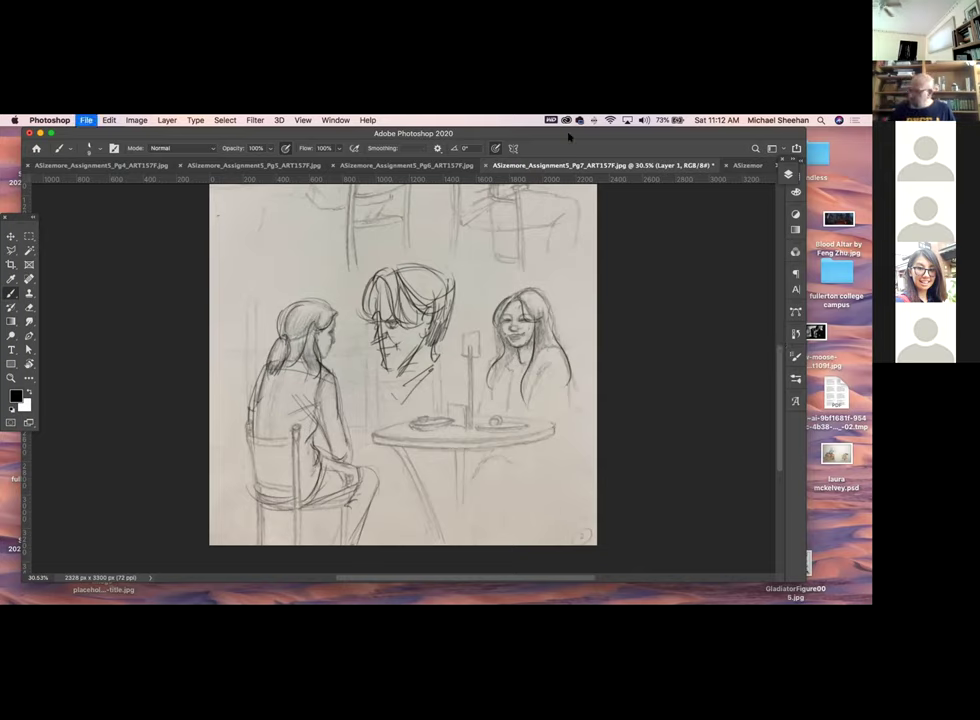
{"action": "left_click", "coordinate": [408, 290]}
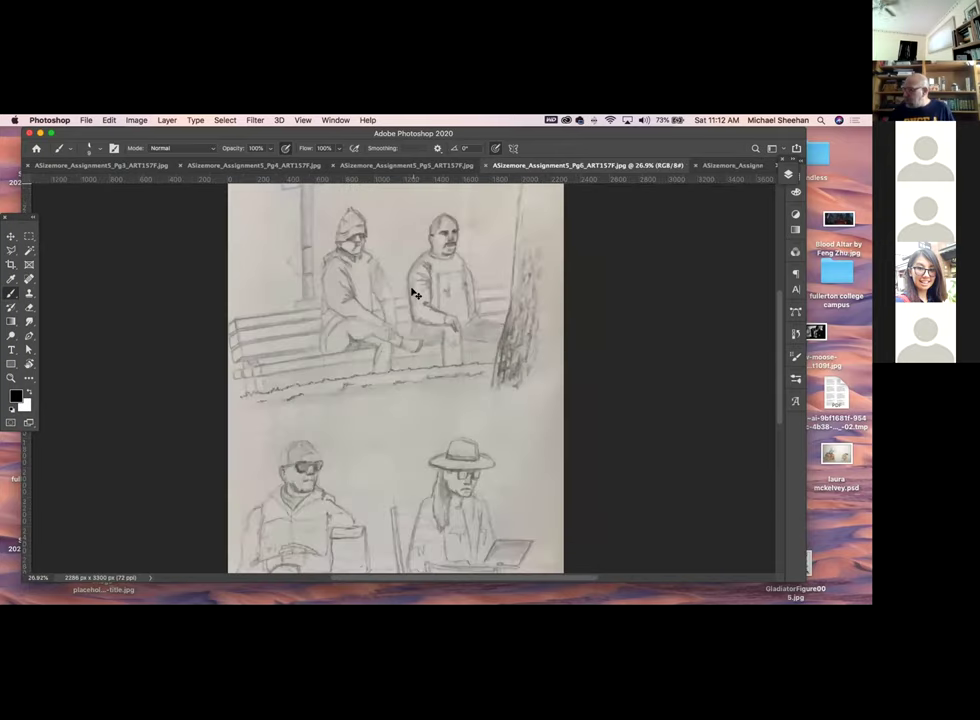
{"action": "key", "text": "super+w"}
{"action": "key", "text": "super+w"}
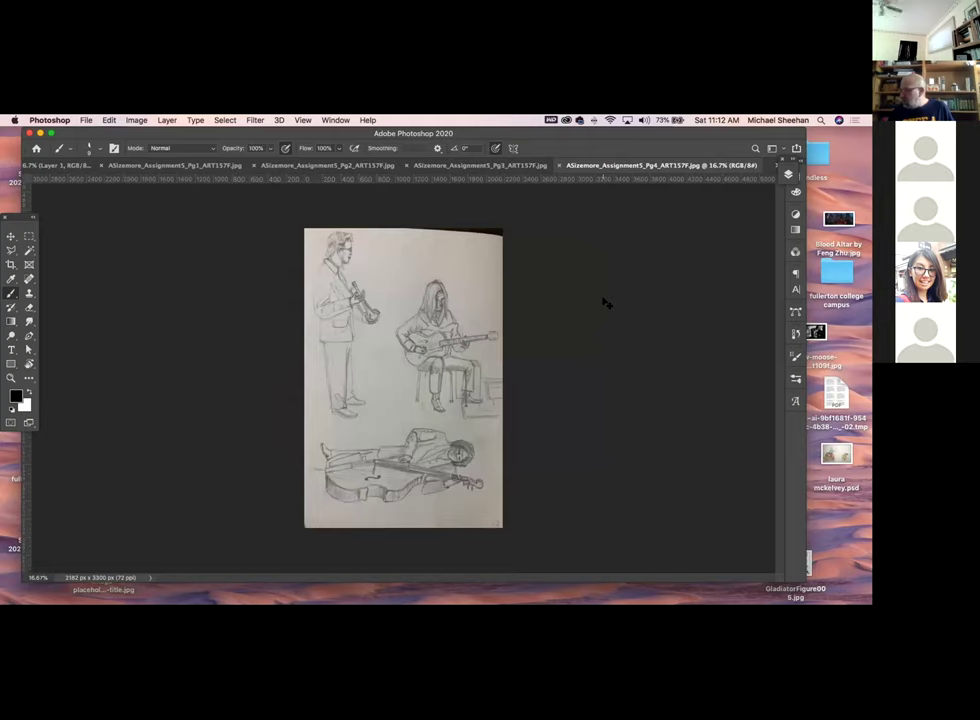
{"action": "key", "text": "super+w"}
{"action": "key", "text": "super+w"}
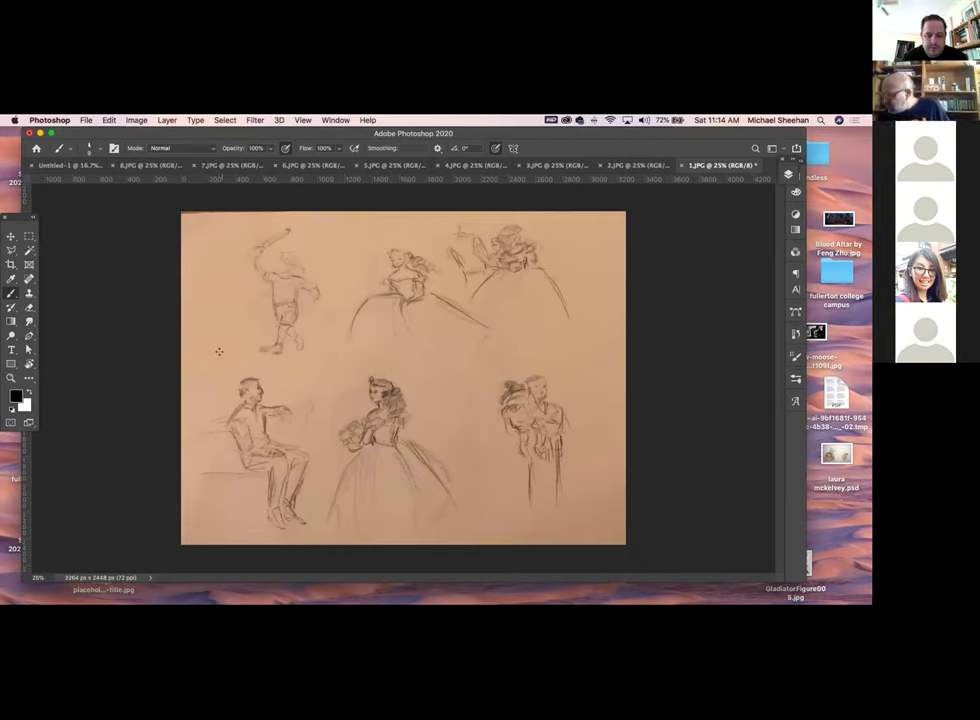
On 1.JPG, brush test marks beside and above the seated man, undoing each
{"action": "left_click_drag", "start_coordinate": [215, 338], "coordinate": [230, 380]}
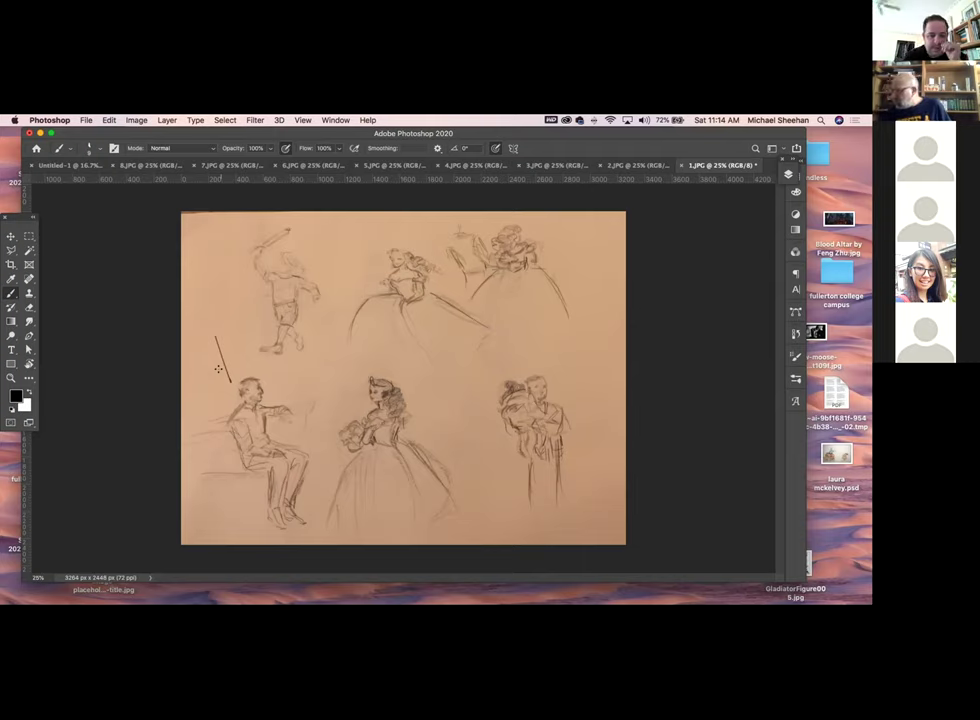
{"action": "key", "text": "super+z"}
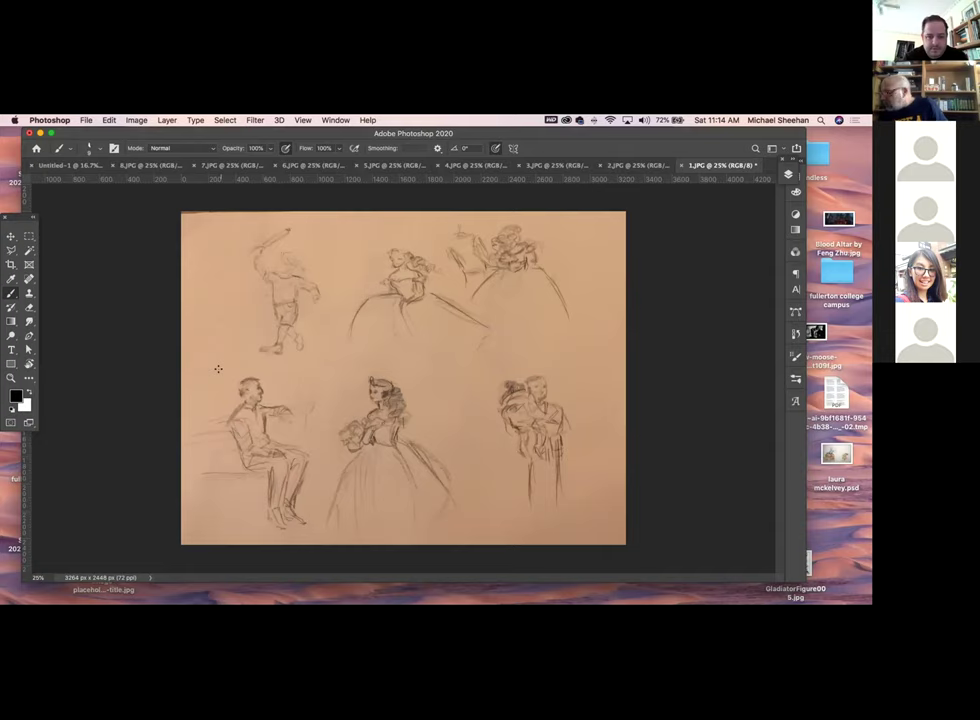
{"action": "left_click_drag", "start_coordinate": [226, 326], "coordinate": [250, 374]}
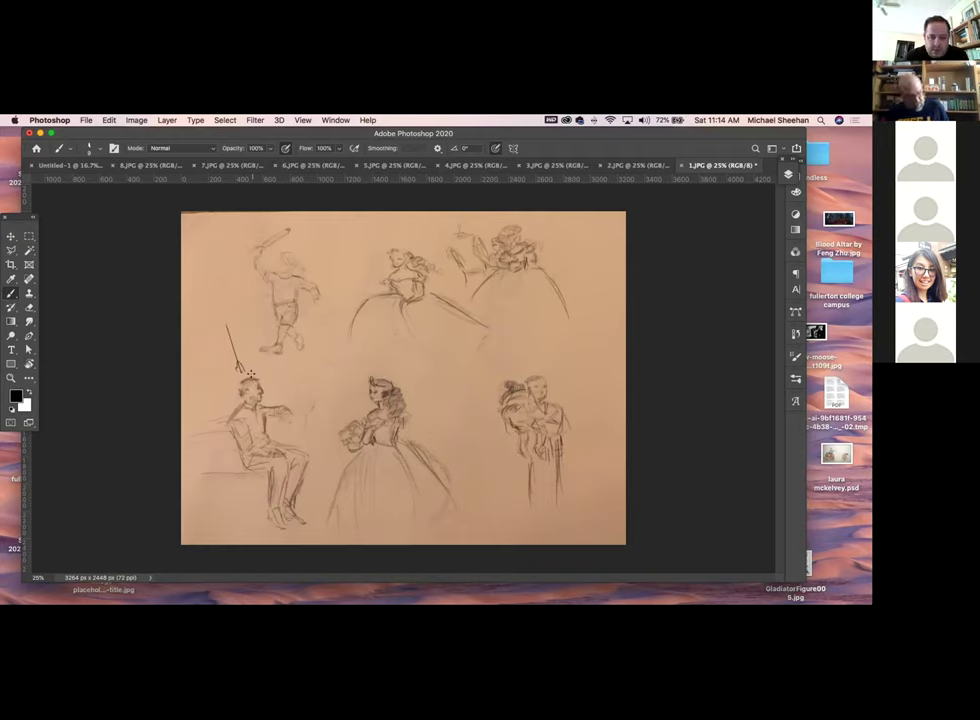
{"action": "key", "text": "super+z"}
{"action": "key", "text": "super+z"}
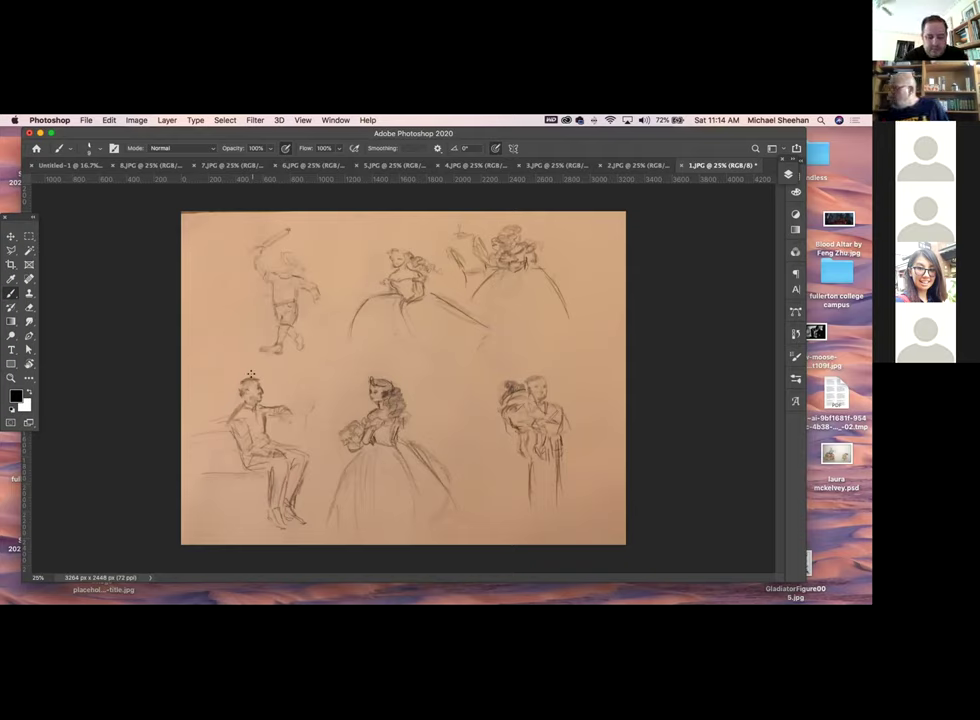
On 8.JPG, brush marks beside the woman's bun and undo them
{"action": "left_click", "coordinate": [158, 166]}
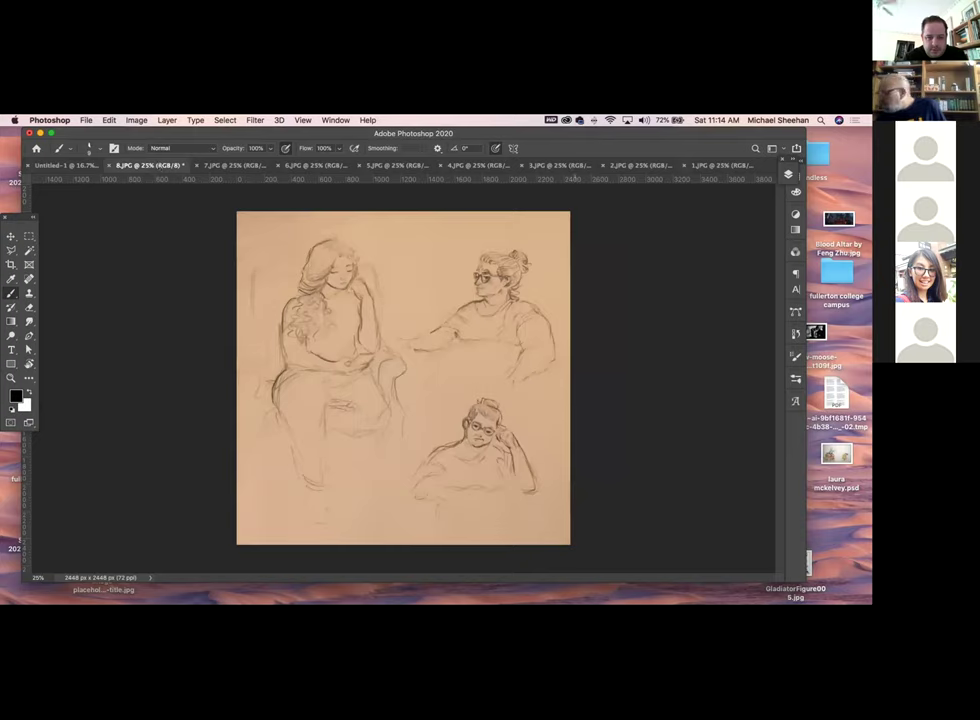
{"action": "left_click_drag", "start_coordinate": [556, 268], "coordinate": [553, 300]}
{"action": "left_click", "coordinate": [558, 310]}
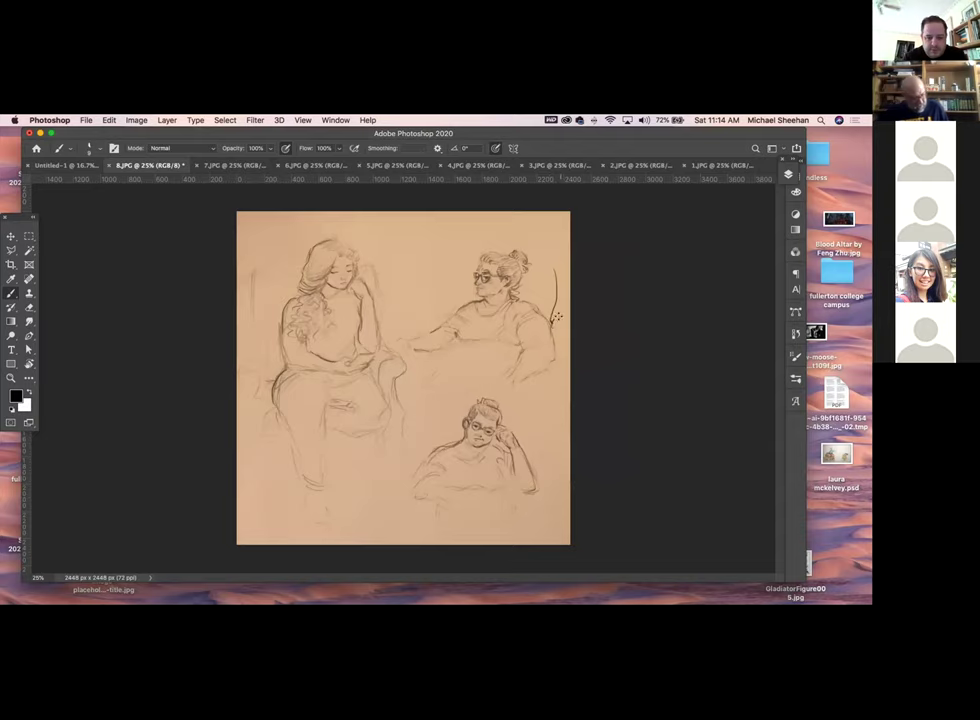
{"action": "key", "text": "super+z"}
{"action": "key", "text": "super+z"}
On 7.JPG, draw an arrow beside the first woman's head, then move to 6.JPG
{"action": "left_click", "coordinate": [250, 163]}
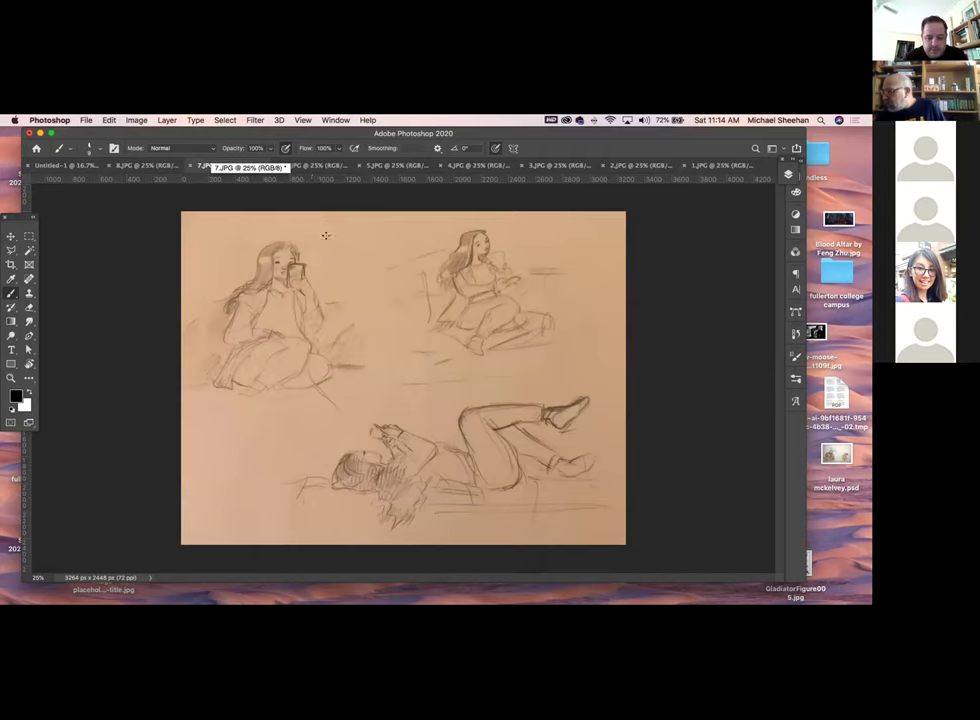
{"action": "left_click_drag", "start_coordinate": [323, 228], "coordinate": [312, 263]}
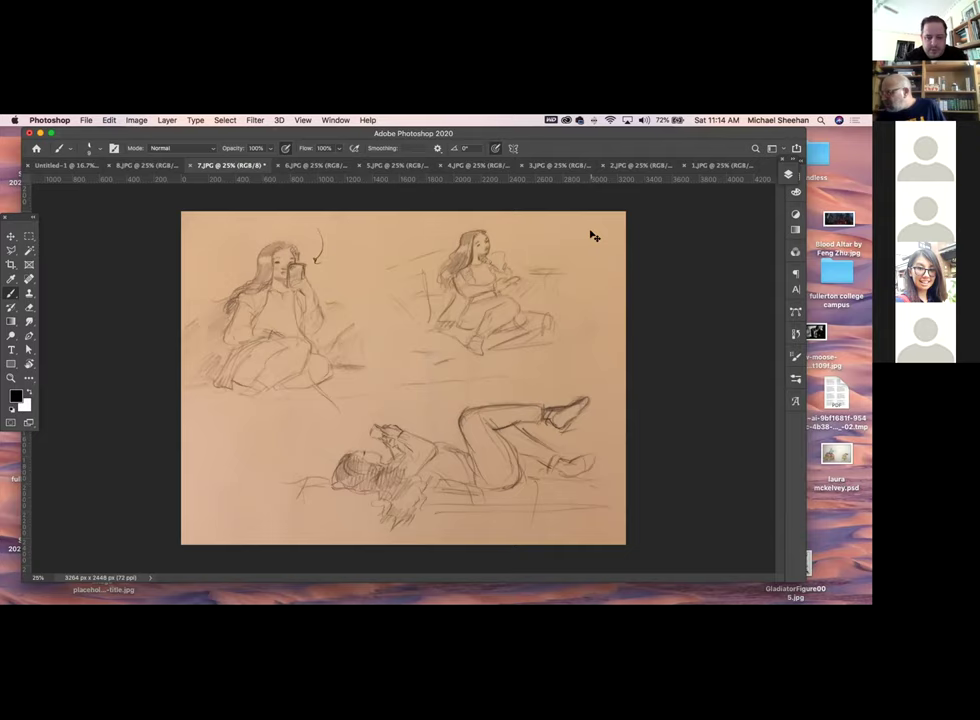
{"action": "left_click", "coordinate": [302, 166]}
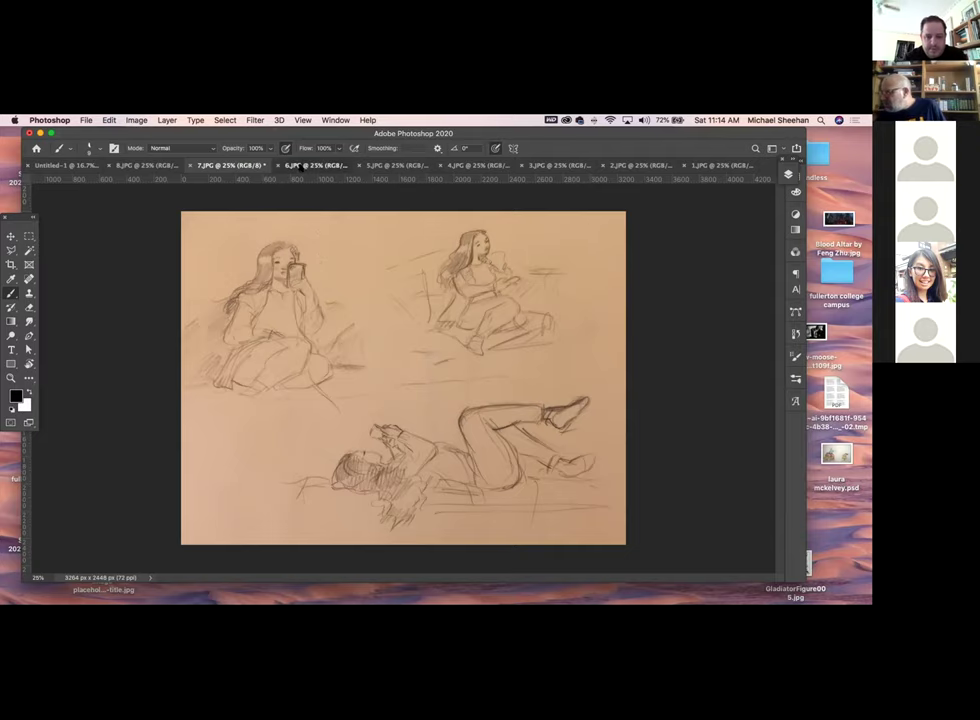
Brush and undo marks beside both figures' heads on 6.JPG, leaving it unmarked
{"action": "left_click_drag", "start_coordinate": [377, 240], "coordinate": [364, 282]}
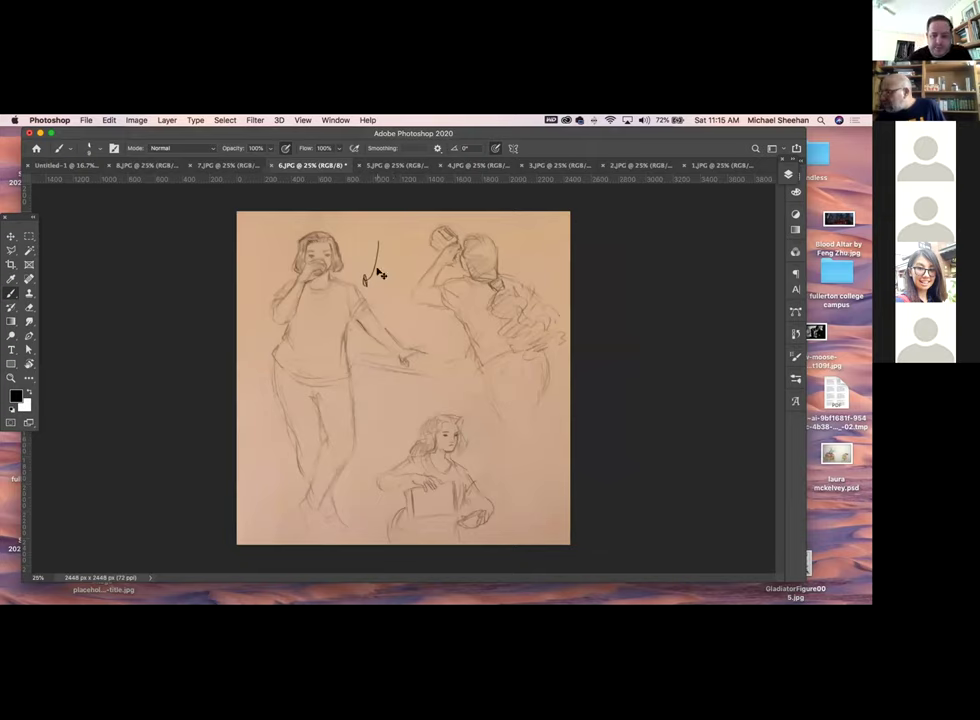
{"action": "key", "text": "super+z"}
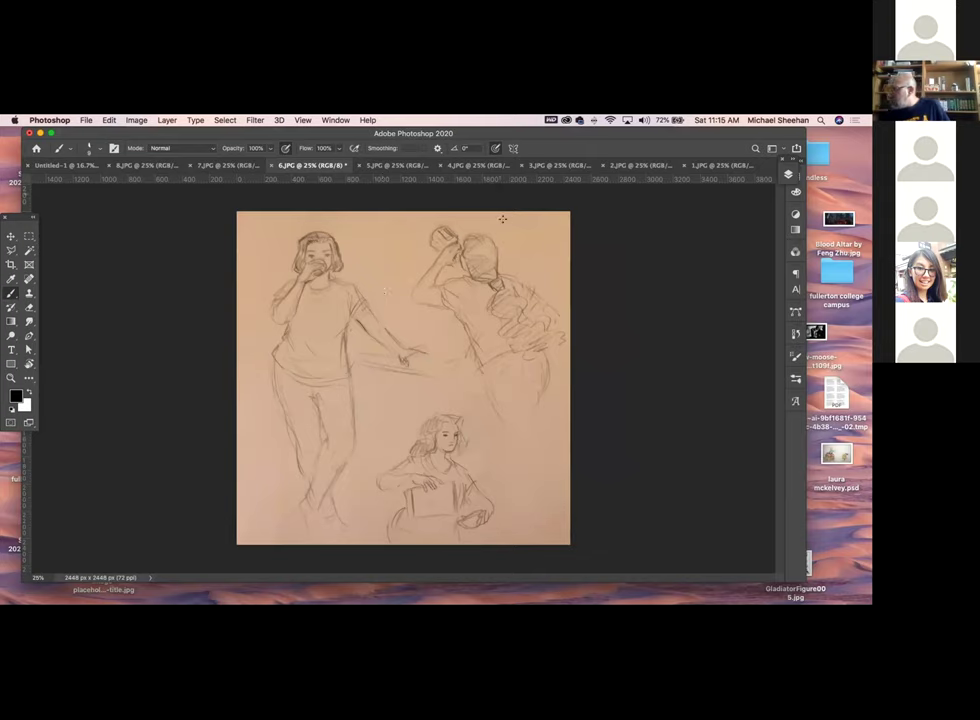
{"action": "left_click_drag", "start_coordinate": [507, 218], "coordinate": [506, 245]}
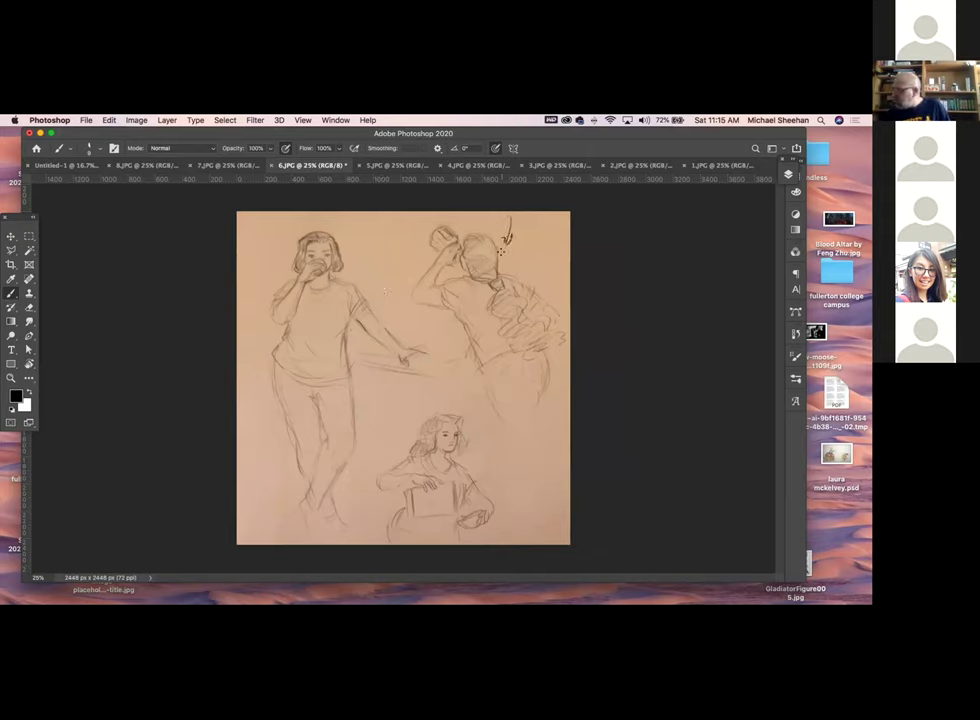
{"action": "key", "text": "super+z"}
{"action": "key", "text": "super+z"}
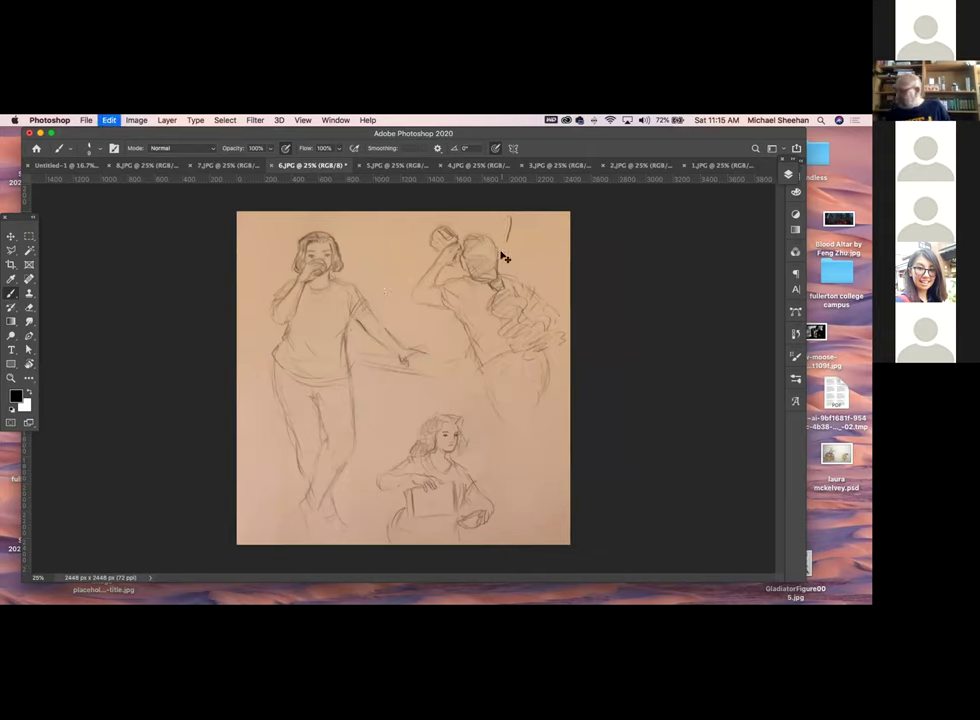
On 5.JPG, draw three pencil arrows around the standing figure's head, then move to 4.JPG
{"action": "left_click", "coordinate": [386, 165]}
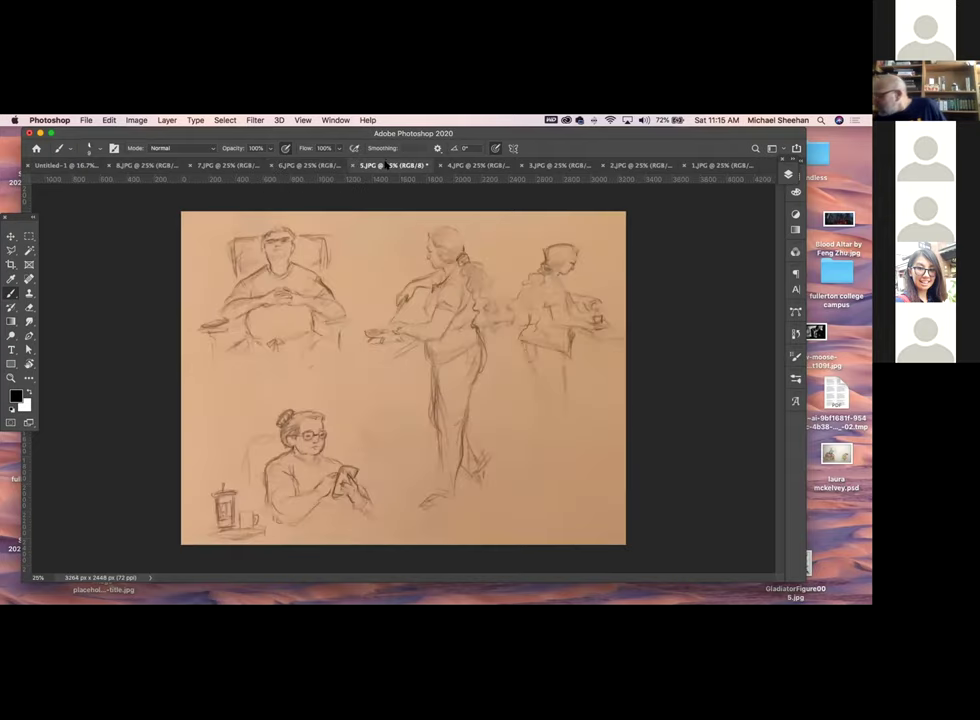
{"action": "left_click_drag", "start_coordinate": [373, 230], "coordinate": [413, 250]}
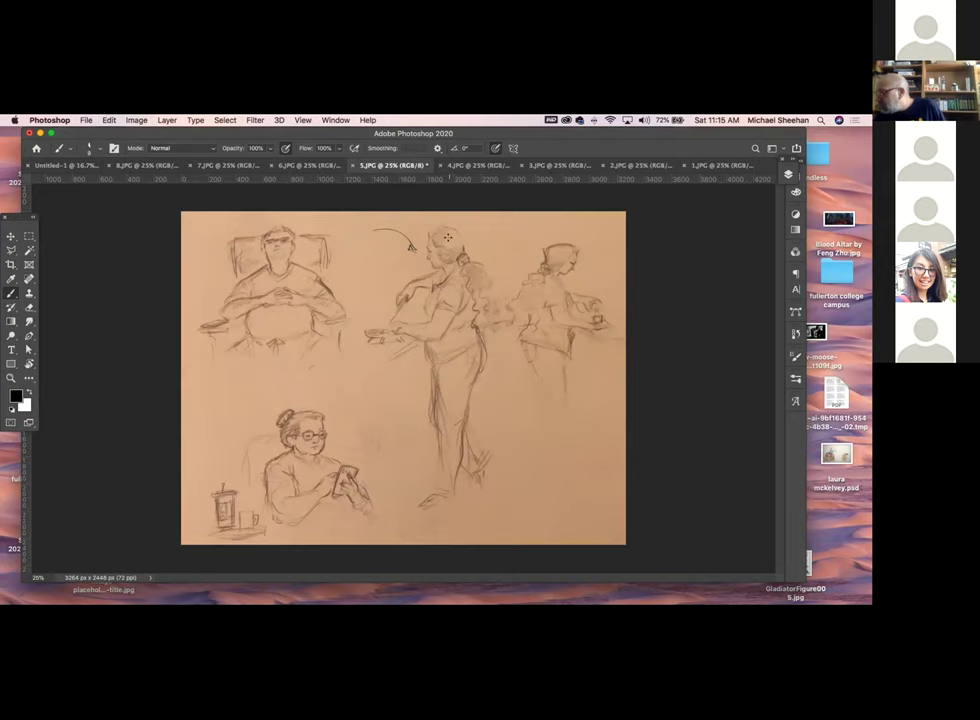
{"action": "left_click_drag", "start_coordinate": [477, 213], "coordinate": [476, 241]}
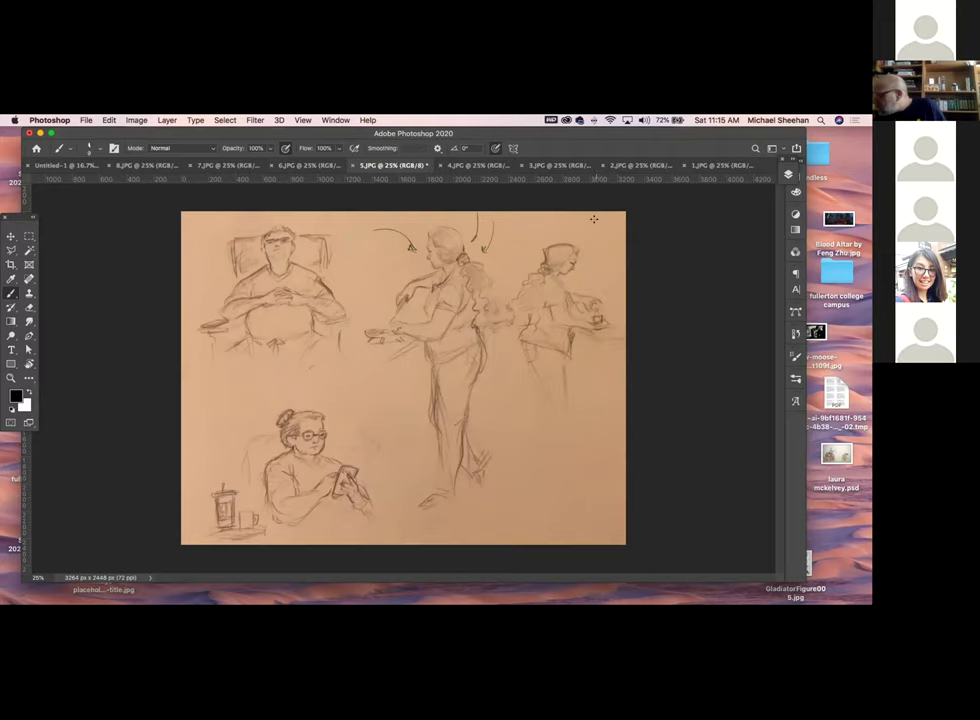
{"action": "left_click_drag", "start_coordinate": [384, 264], "coordinate": [366, 257]}
{"action": "left_click", "coordinate": [491, 166]}
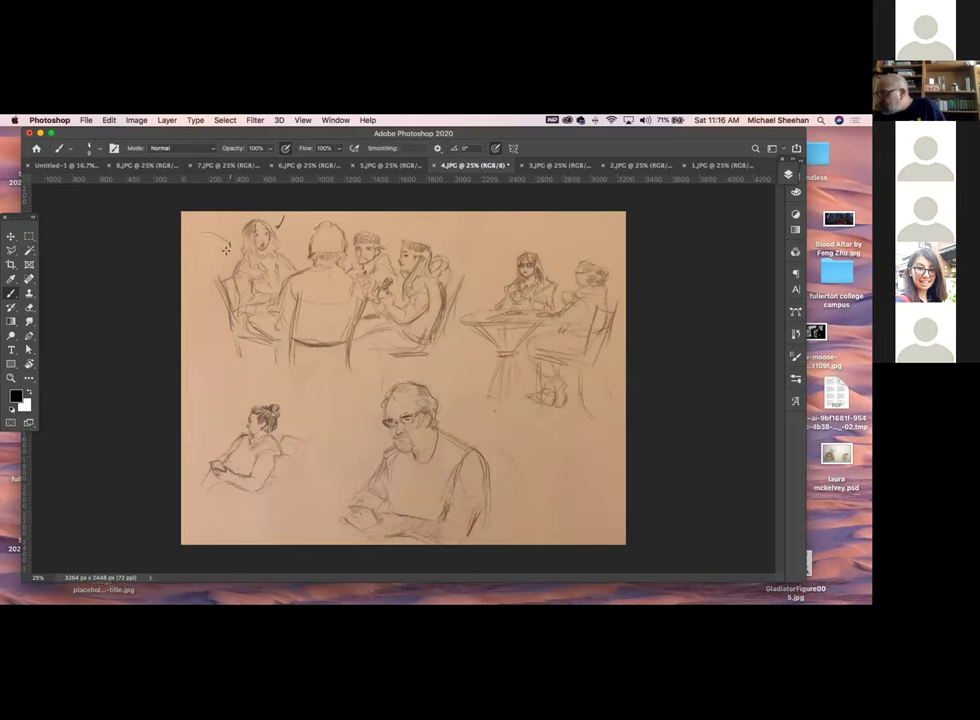
View sheets 3.JPG and 2.JPG, marking above the seated figure on 2.JPG, then show 1.JPG
{"action": "left_click", "coordinate": [560, 165]}
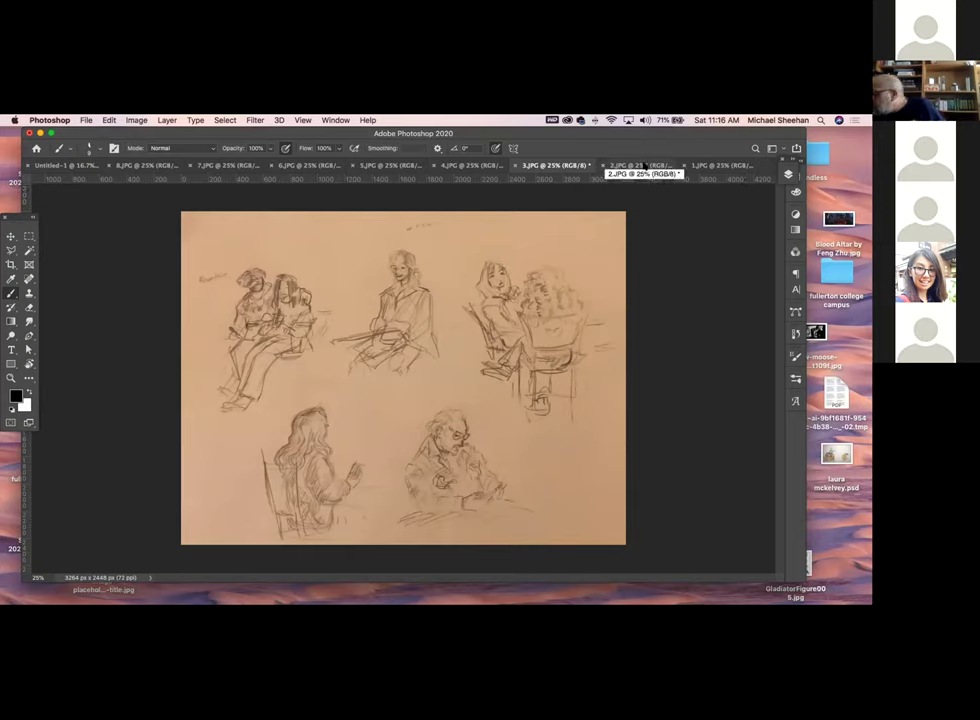
{"action": "left_click", "coordinate": [645, 166]}
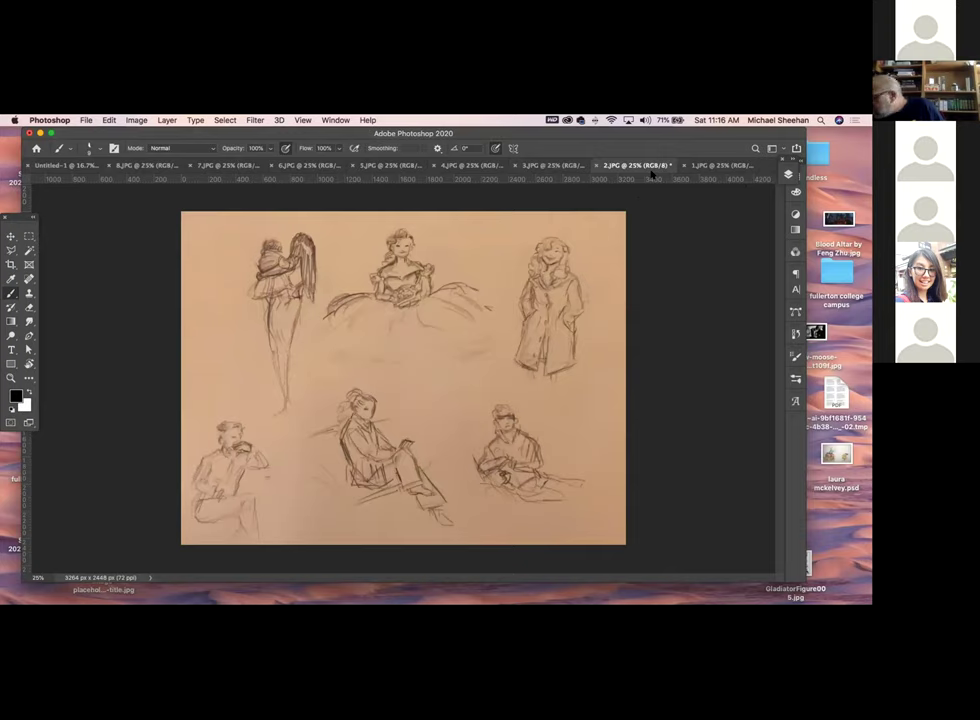
{"action": "mouse_move", "coordinate": [385, 377]}
{"action": "left_mouse_down"}
{"action": "mouse_move", "coordinate": [392, 398]}
{"action": "mouse_move", "coordinate": [380, 418]}
{"action": "left_mouse_up"}
{"action": "left_click", "coordinate": [705, 165]}
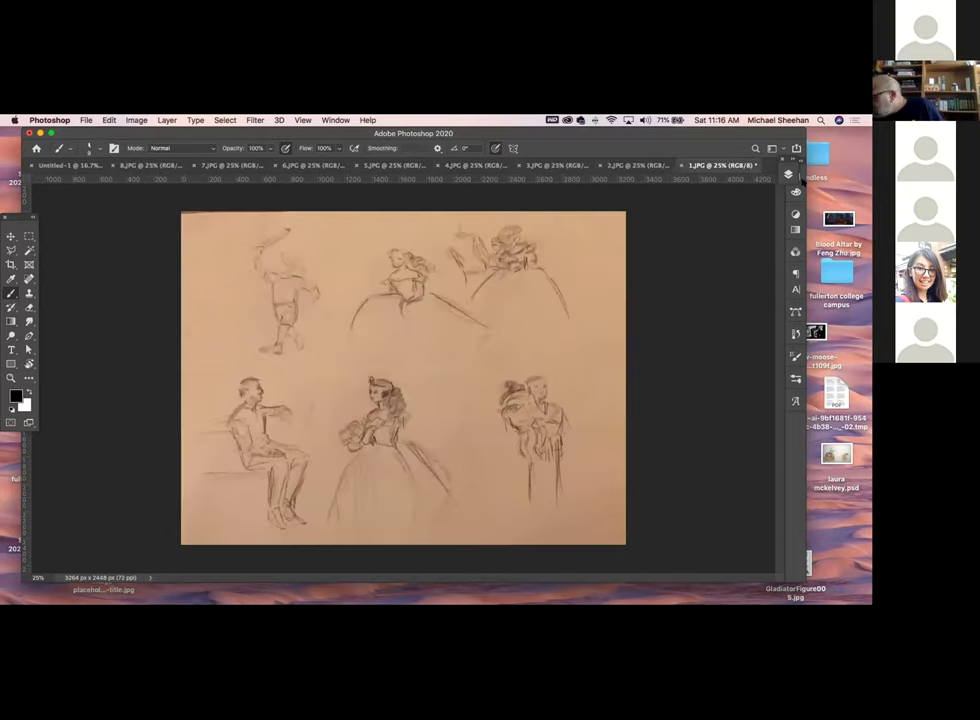
Flip through sheets 8, 7, 6, 1, 2 and 3.JPG
{"action": "left_click", "coordinate": [131, 165]}
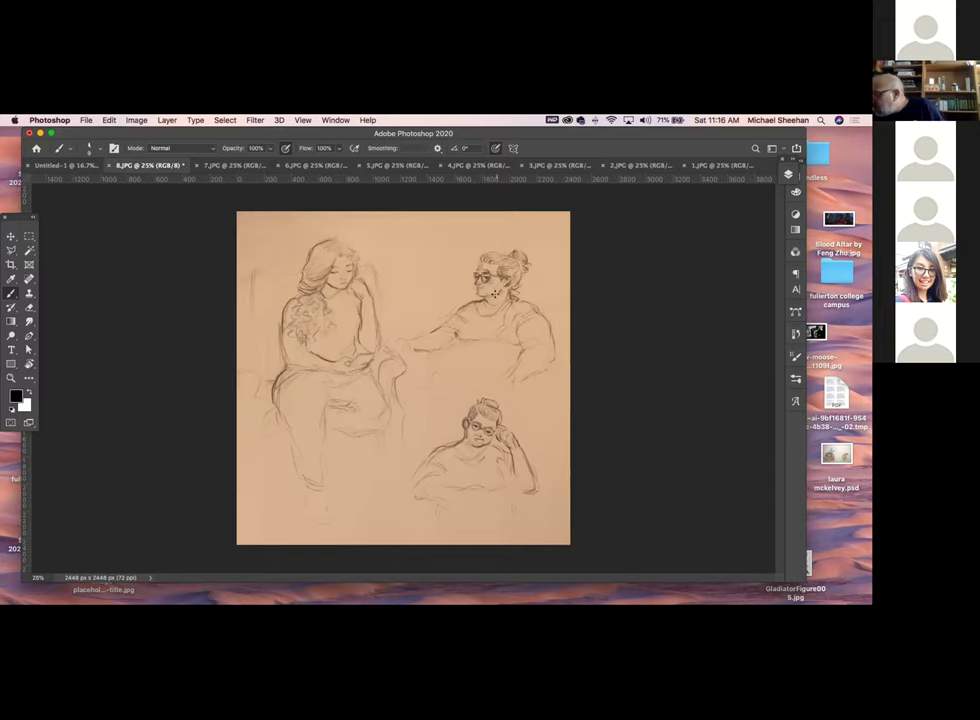
{"action": "left_click", "coordinate": [225, 165]}
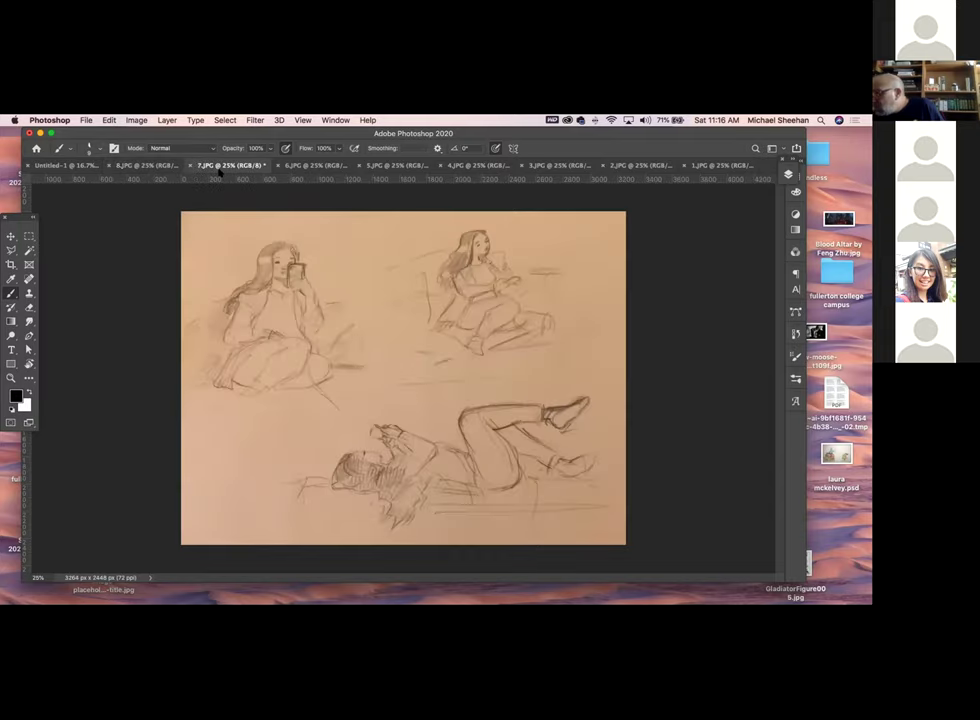
{"action": "left_click", "coordinate": [322, 165]}
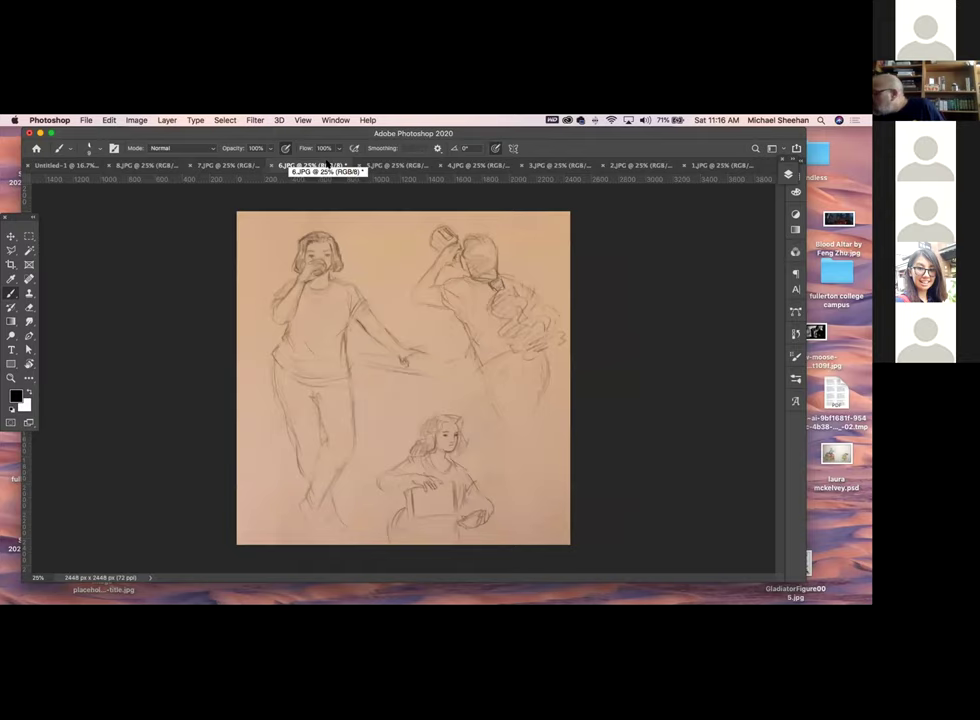
{"action": "left_click", "coordinate": [722, 165]}
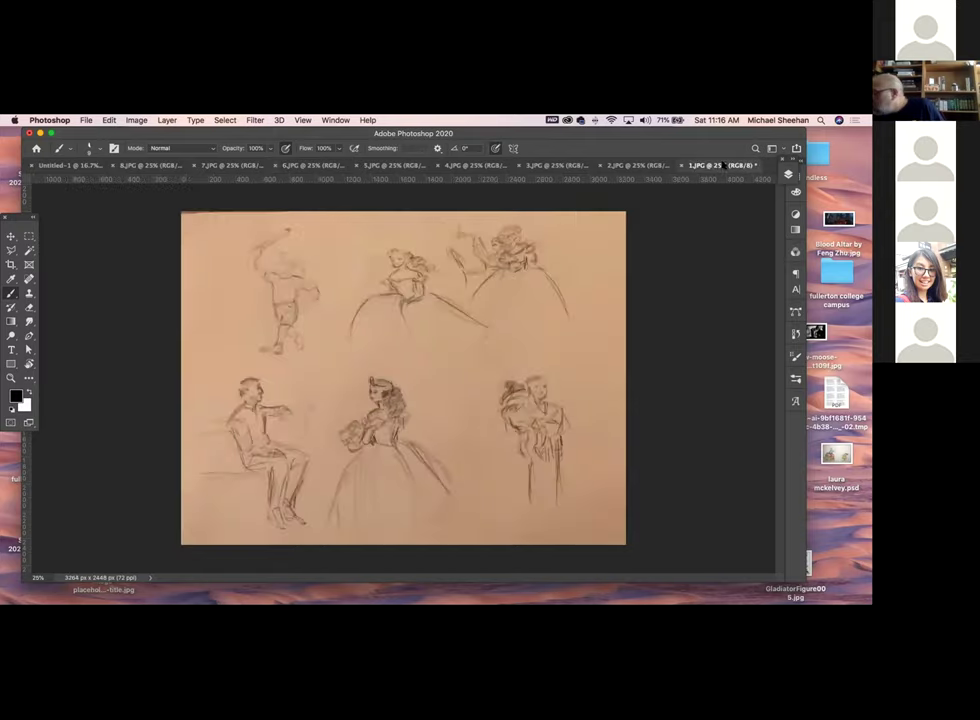
{"action": "left_click", "coordinate": [630, 164]}
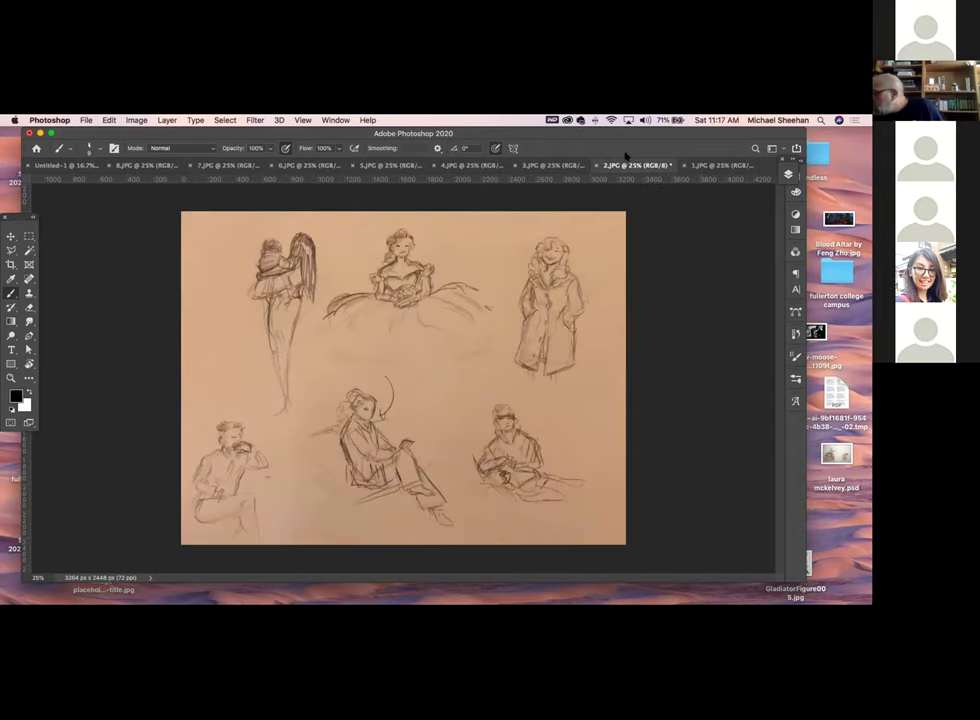
{"action": "left_click", "coordinate": [545, 165]}
View sheets 4 and 5.JPG, then add short marks beside the first figure's head on 6.JPG and 7.JPG
{"action": "left_click", "coordinate": [473, 165]}
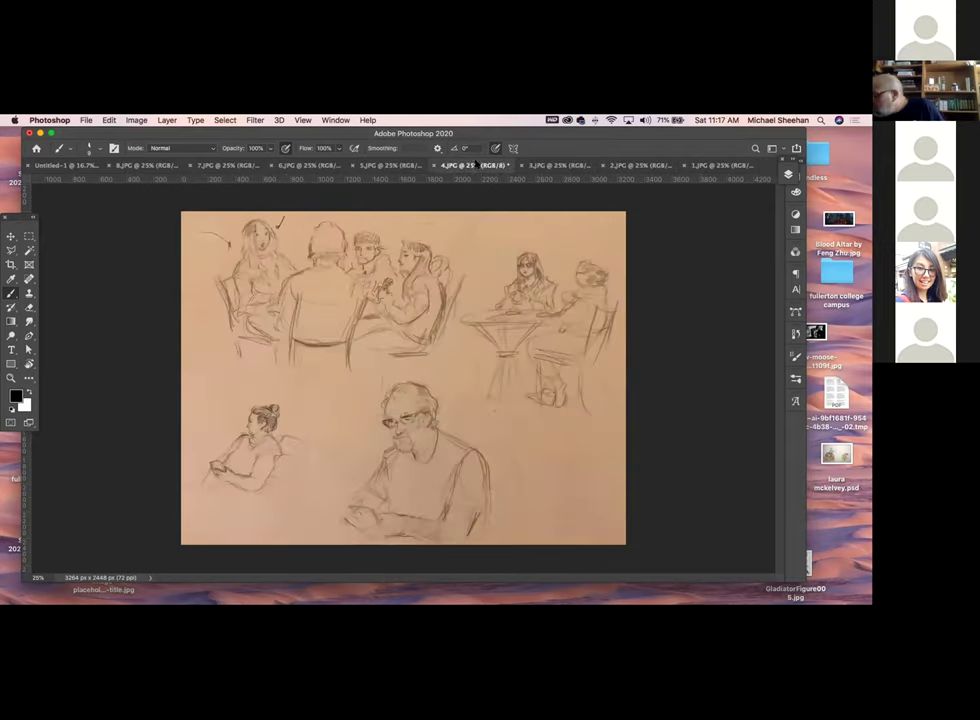
{"action": "left_click", "coordinate": [392, 165]}
{"action": "left_click", "coordinate": [307, 165]}
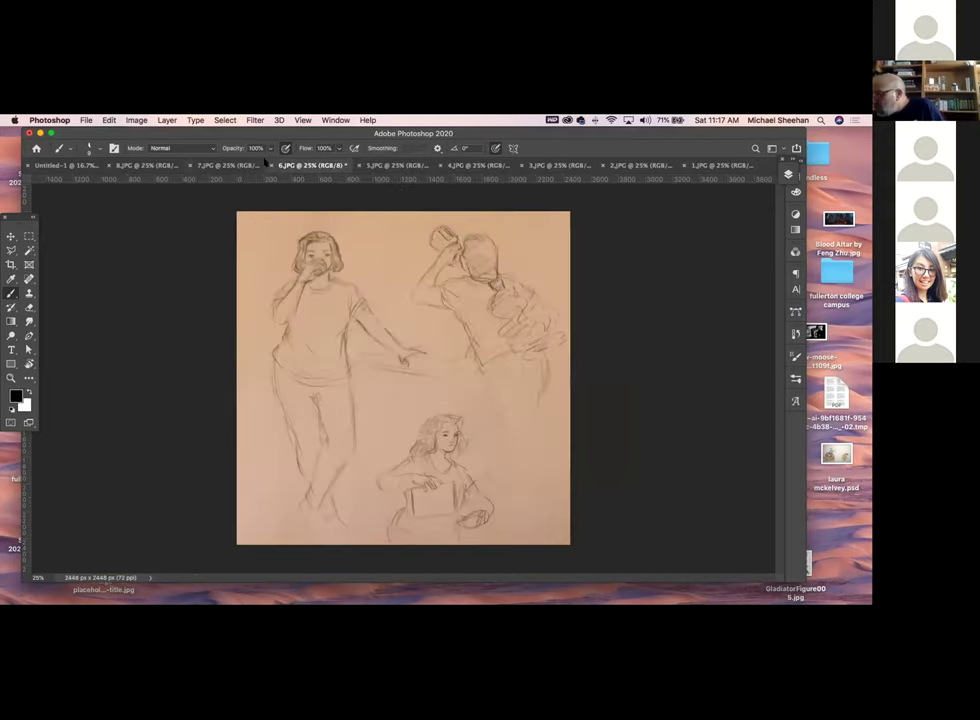
{"action": "left_click_drag", "start_coordinate": [370, 232], "coordinate": [371, 283]}
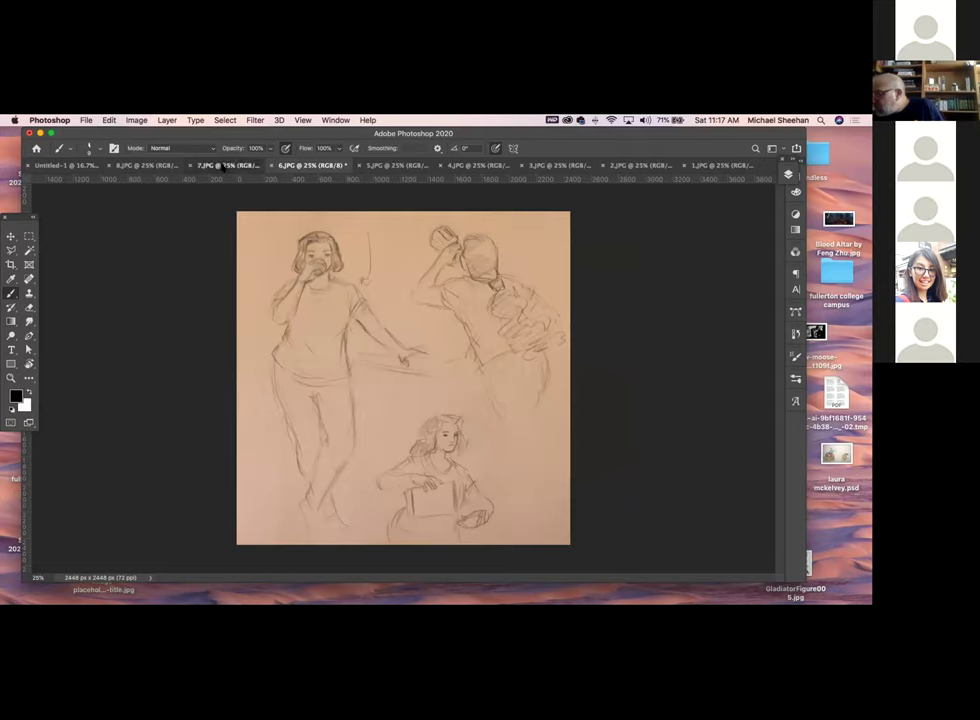
{"action": "left_click", "coordinate": [215, 165]}
{"action": "left_click_drag", "start_coordinate": [325, 242], "coordinate": [325, 262]}
Step back through sheets 4, 3 and 2.JPG to 1.JPG
{"action": "left_click", "coordinate": [494, 165]}
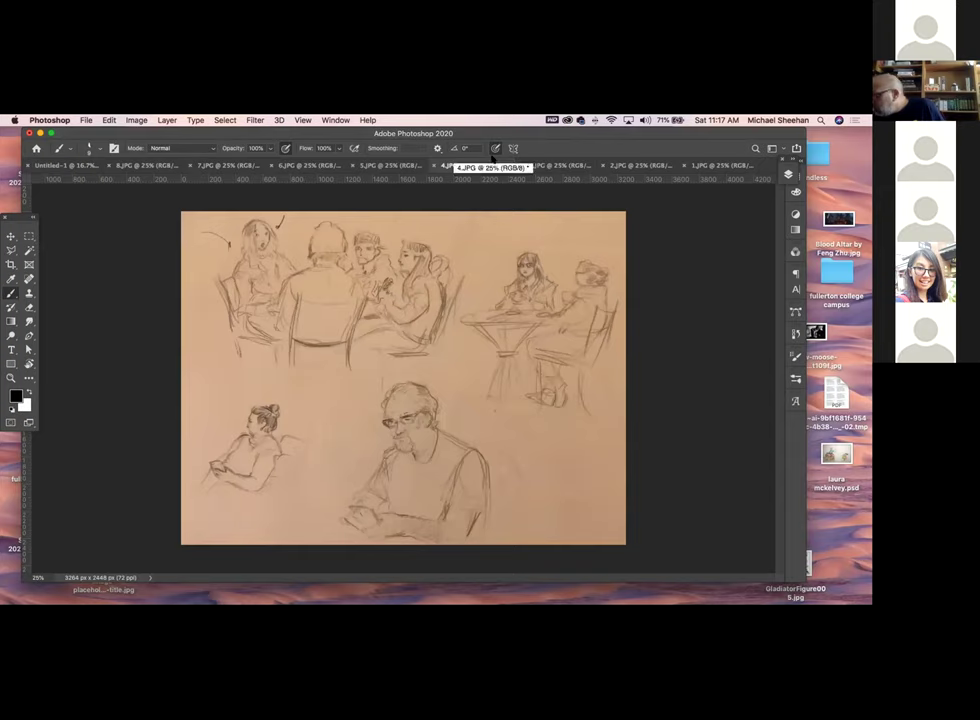
{"action": "left_click", "coordinate": [571, 166]}
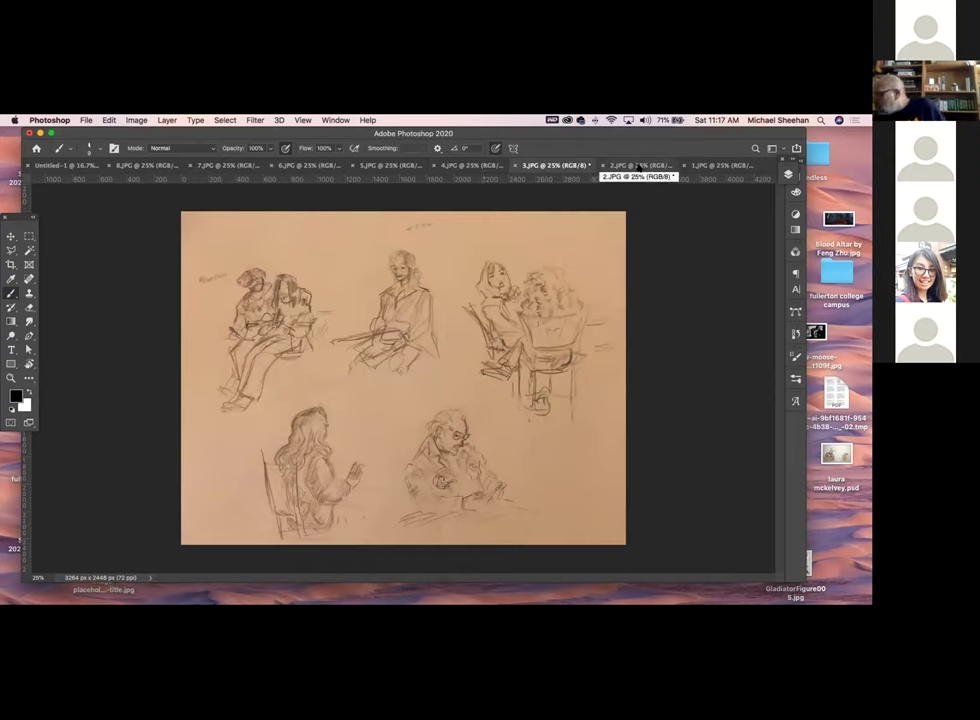
{"action": "left_click", "coordinate": [638, 166]}
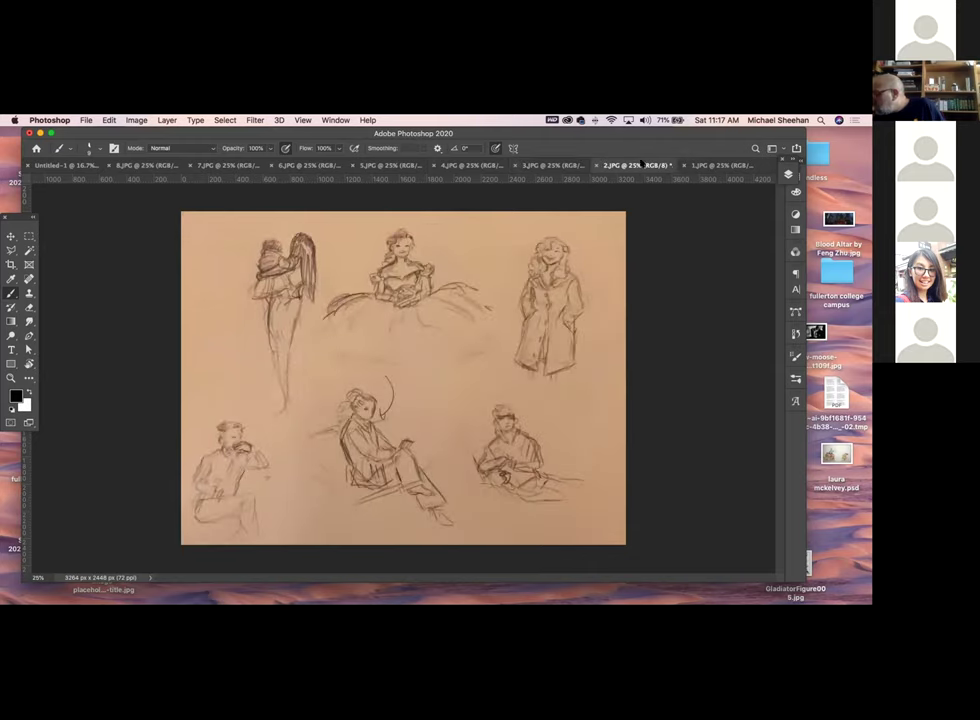
{"action": "left_click", "coordinate": [717, 166]}
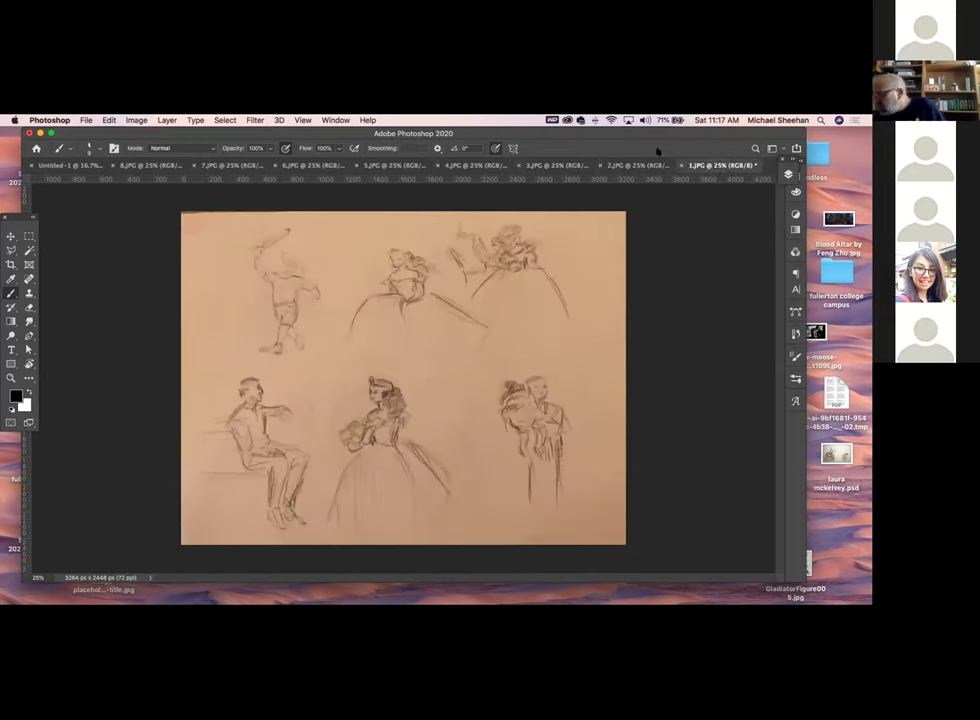
Draw an arrow, bench slats and seat under the seated man, and a mark atop the raised club
{"action": "mouse_move", "coordinate": [197, 333]}
{"action": "left_mouse_down"}
{"action": "mouse_move", "coordinate": [222, 370]}
{"action": "mouse_move", "coordinate": [233, 366]}
{"action": "left_mouse_up"}
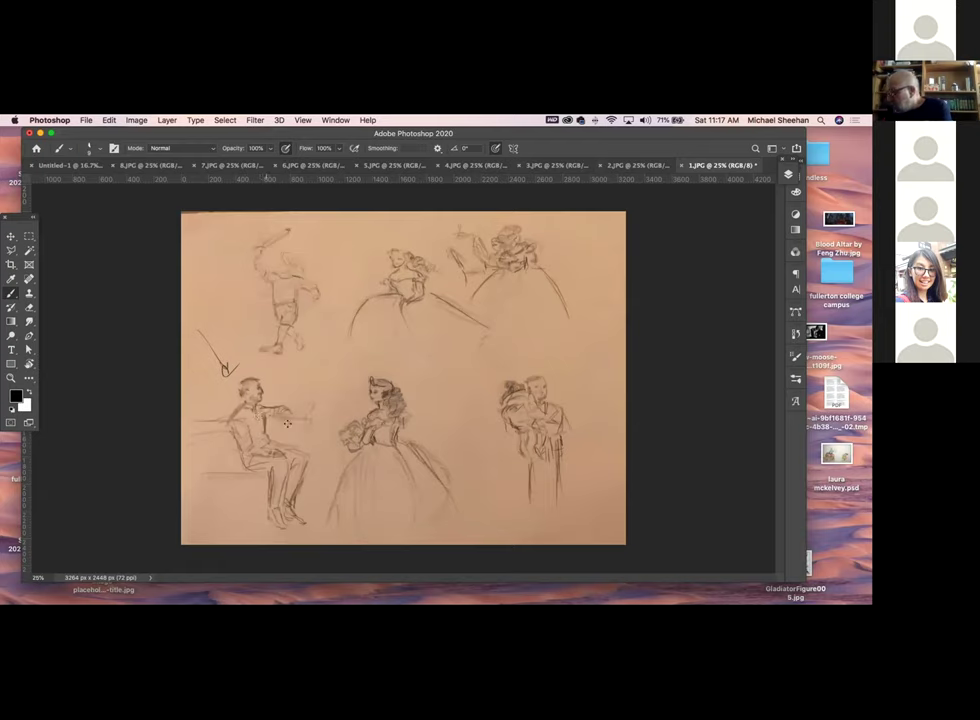
{"action": "left_click_drag", "start_coordinate": [186, 433], "coordinate": [310, 433]}
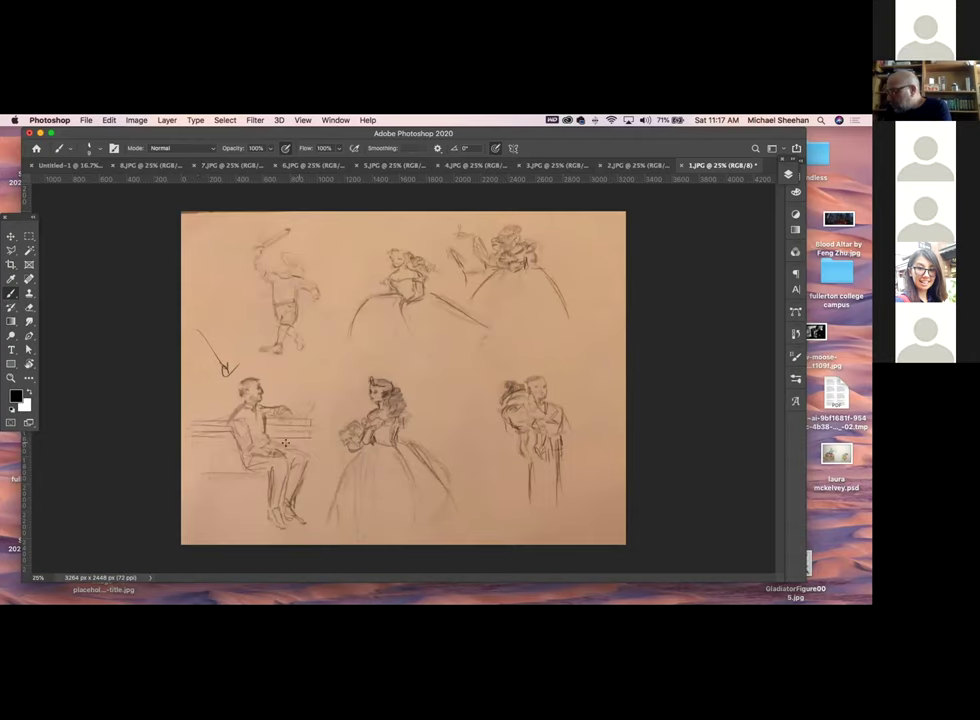
{"action": "left_click_drag", "start_coordinate": [209, 474], "coordinate": [267, 473]}
{"action": "left_click_drag", "start_coordinate": [228, 402], "coordinate": [232, 412]}
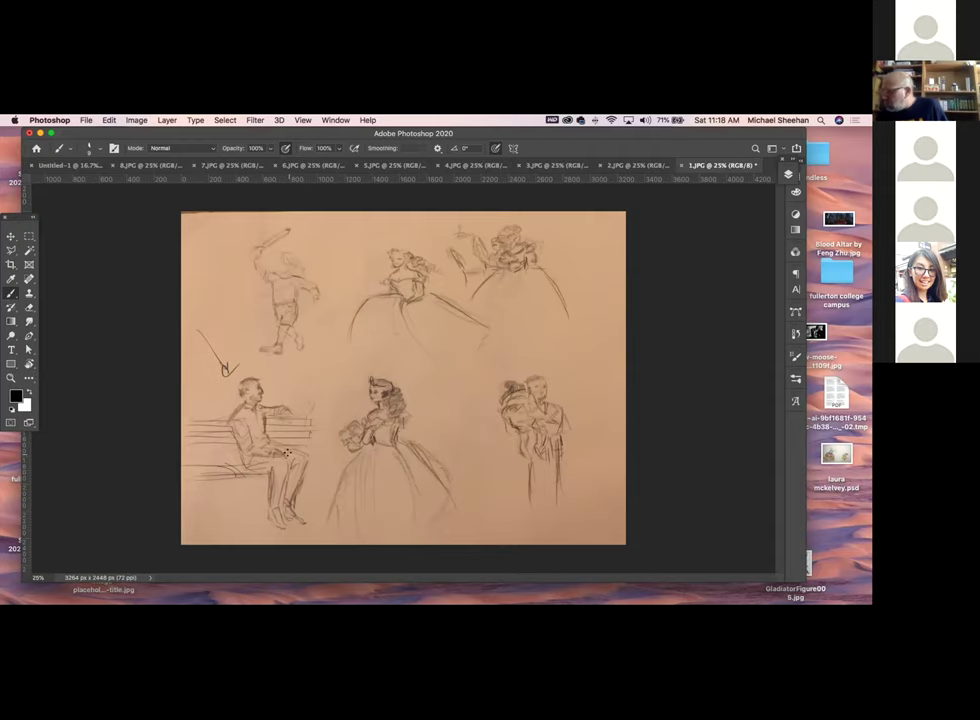
{"action": "left_click_drag", "start_coordinate": [307, 237], "coordinate": [304, 248]}
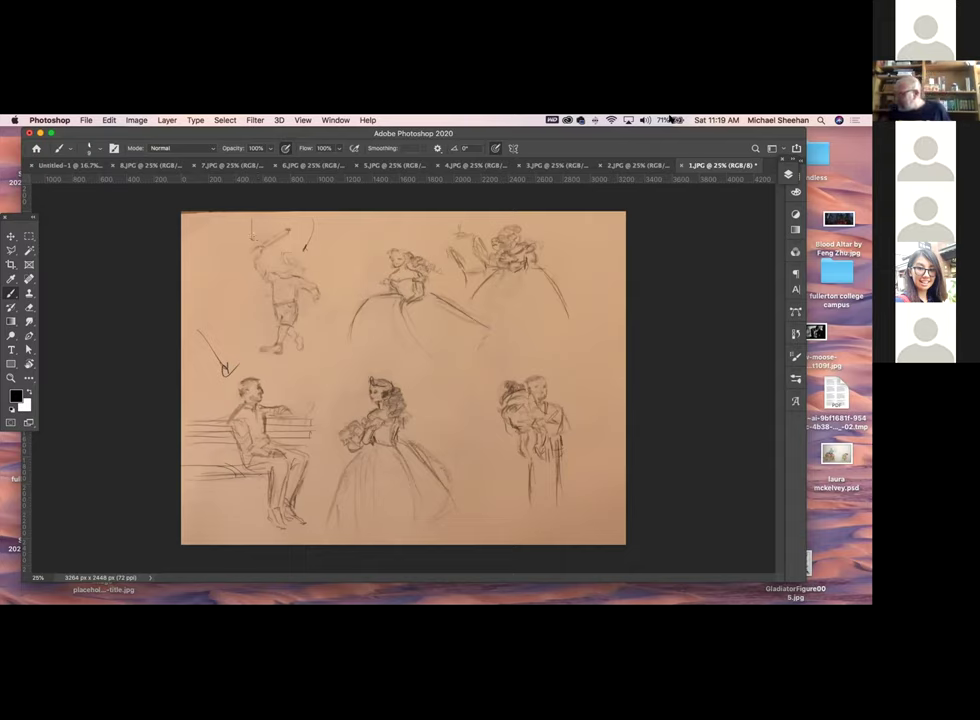
{"action": "left_click", "coordinate": [624, 164]}
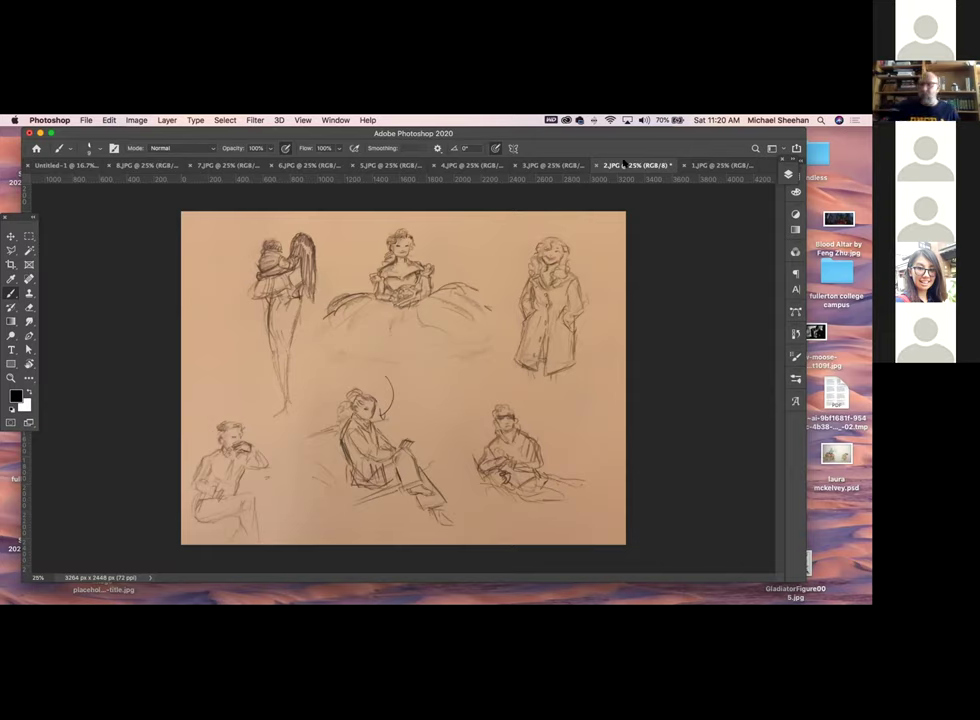
Close sheets 1.JPG, 2.JPG and 3.JPG without saving
{"action": "left_click", "coordinate": [731, 166]}
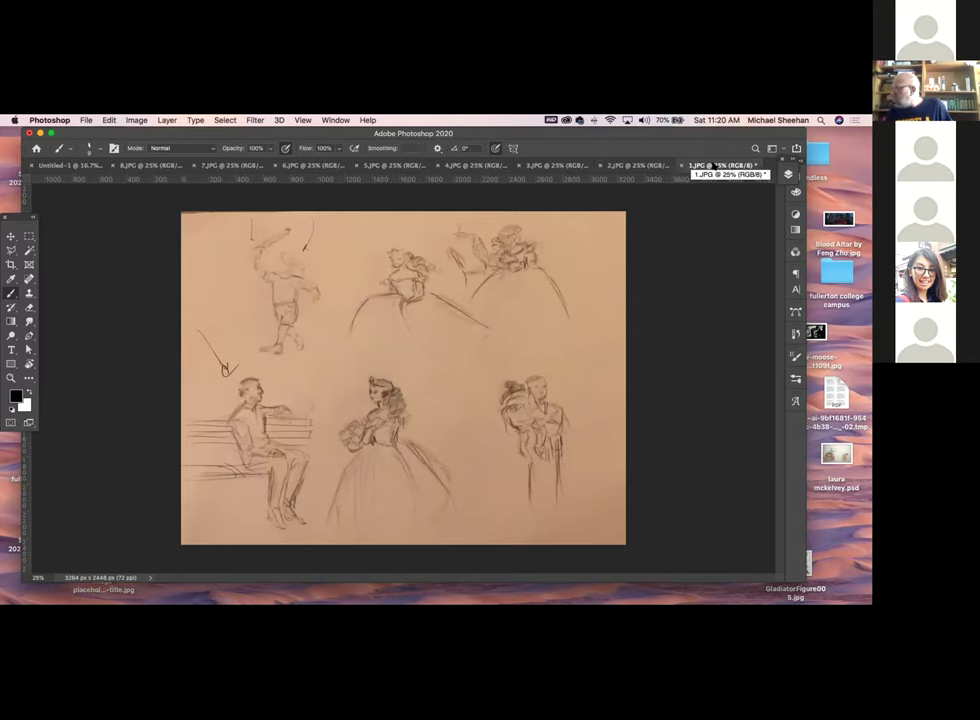
{"action": "left_click", "coordinate": [681, 167]}
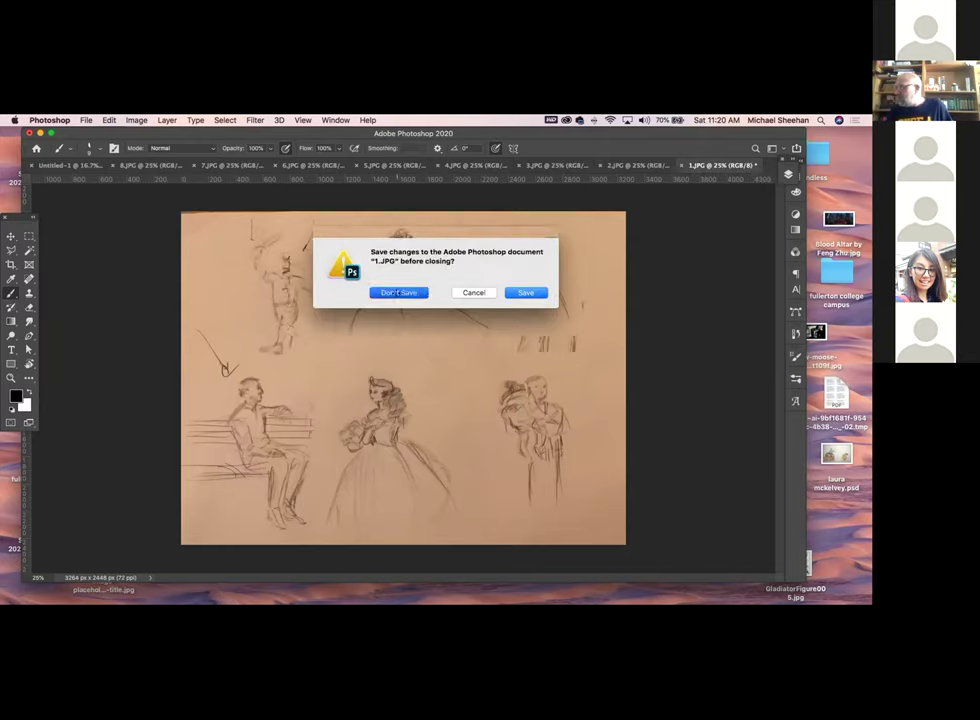
{"action": "left_click", "coordinate": [396, 292]}
{"action": "key", "text": "super+w"}
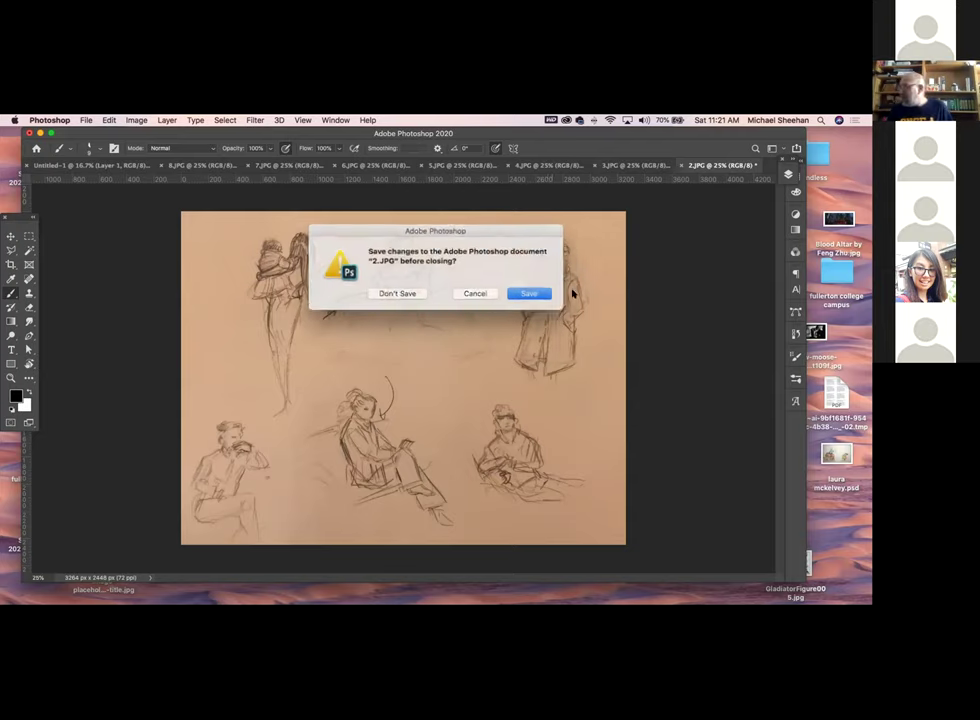
{"action": "left_click", "coordinate": [416, 291]}
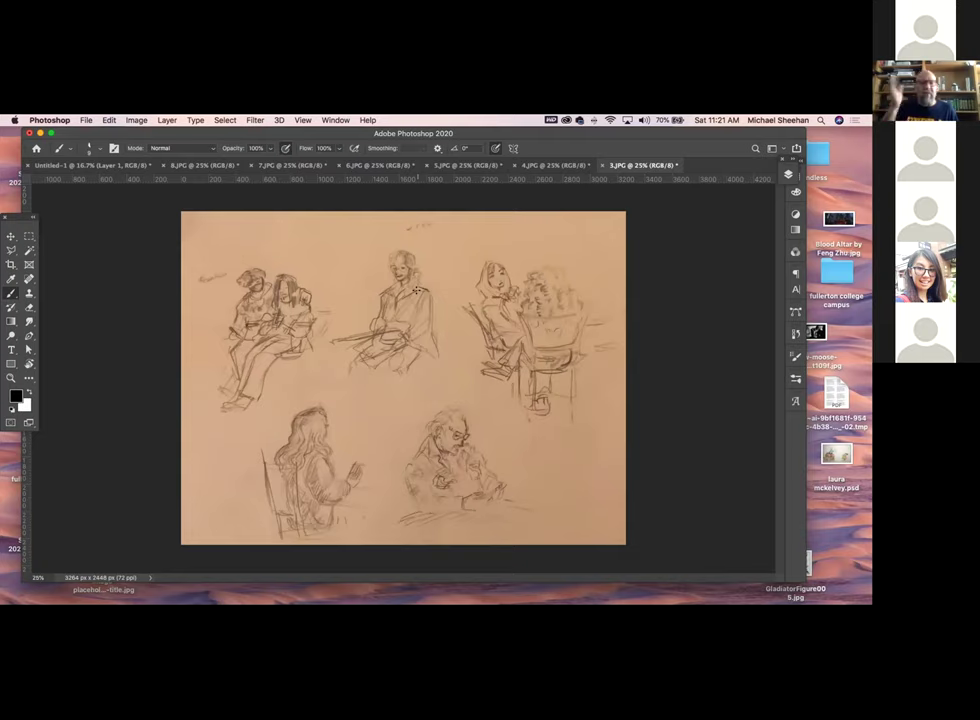
{"action": "key", "text": "super+w"}
{"action": "left_click", "coordinate": [418, 293]}
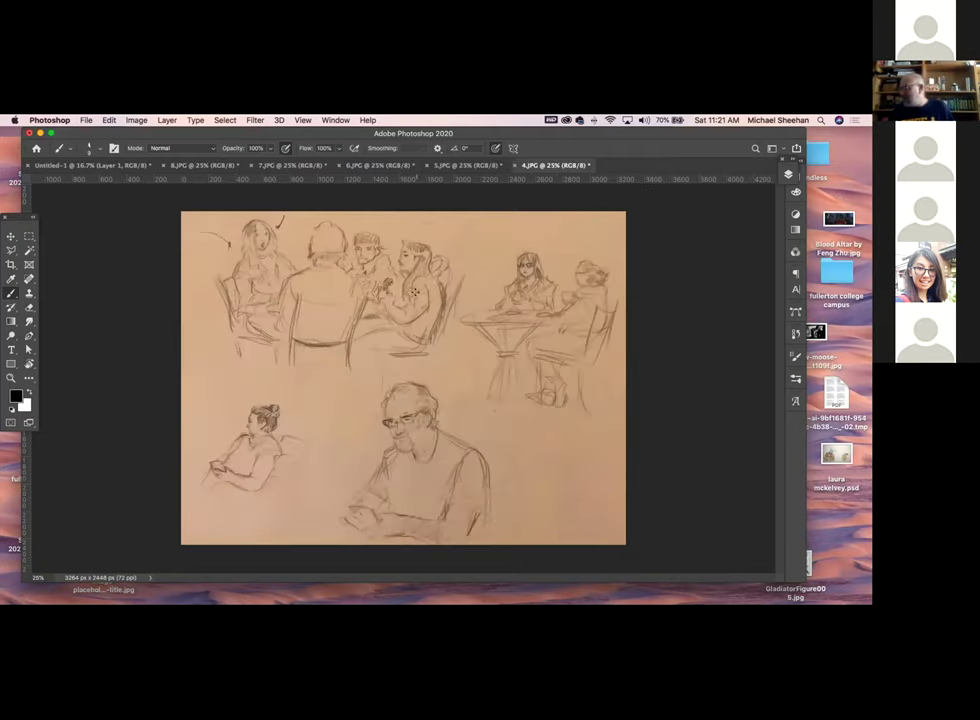
Close sheets 4, 7, 6, 5 and 8.JPG, discarding changes
{"action": "key", "text": "super+w"}
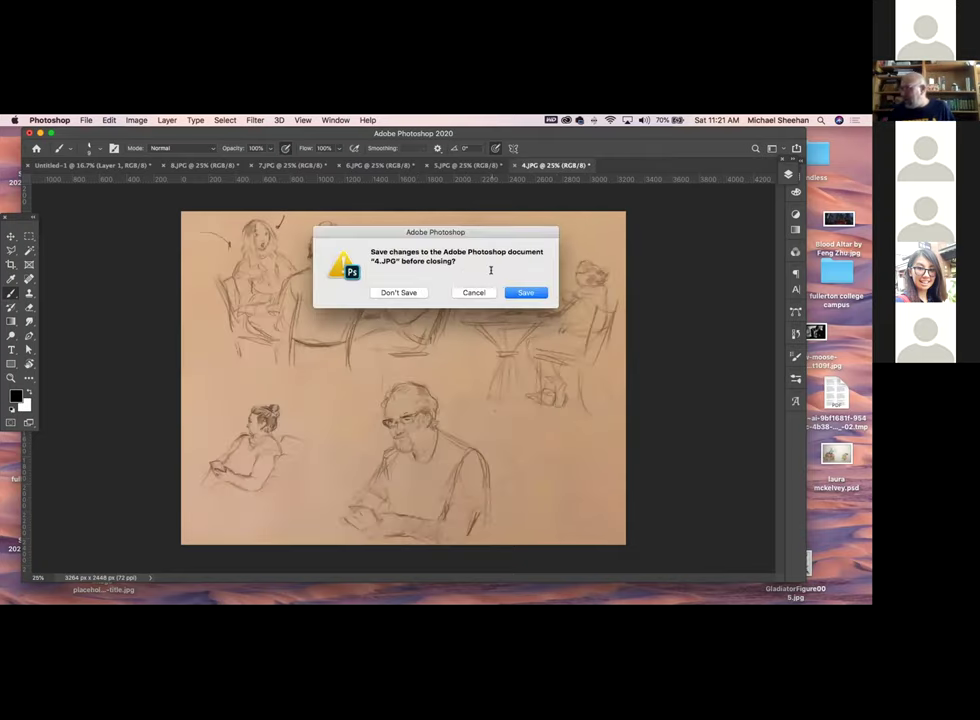
{"action": "left_click", "coordinate": [399, 292]}
{"action": "key", "text": "super+w"}
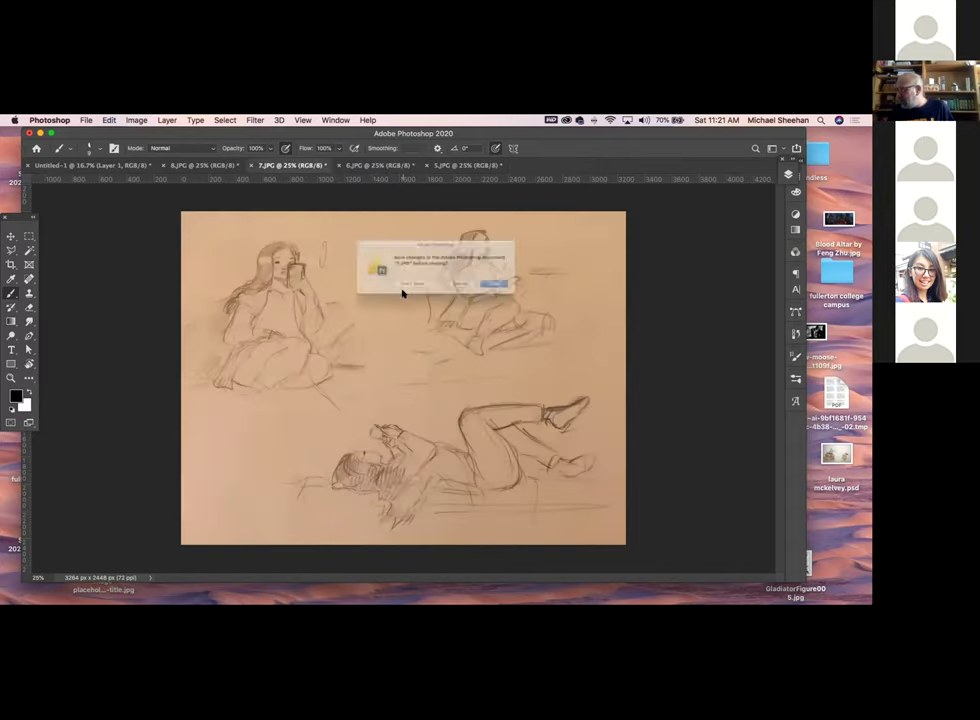
{"action": "left_click", "coordinate": [400, 291]}
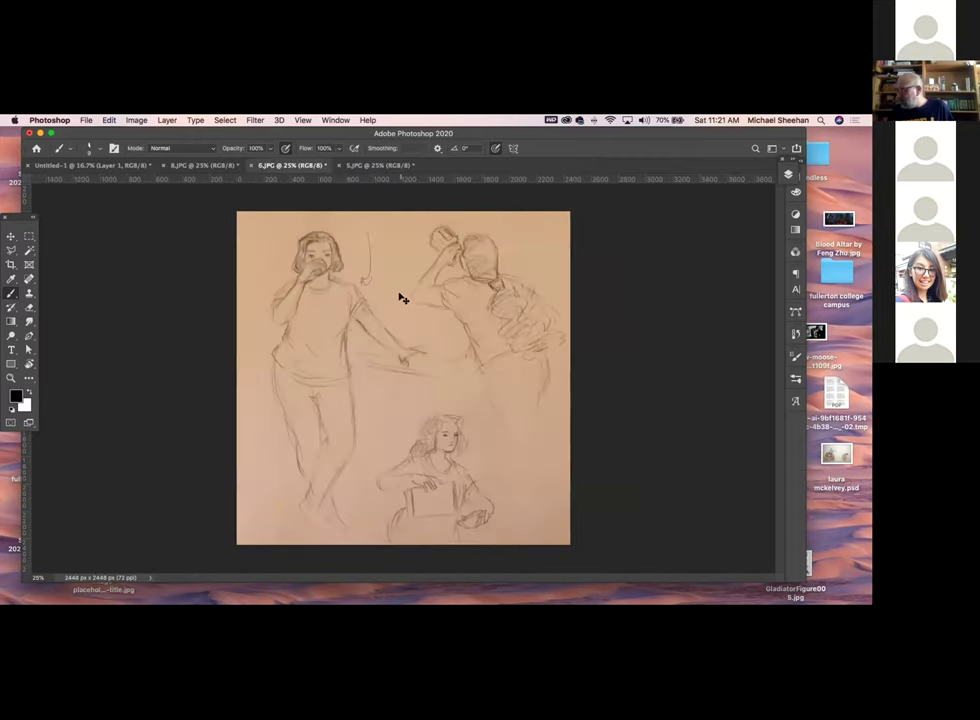
{"action": "key", "text": "super+w"}
{"action": "left_click", "coordinate": [400, 291]}
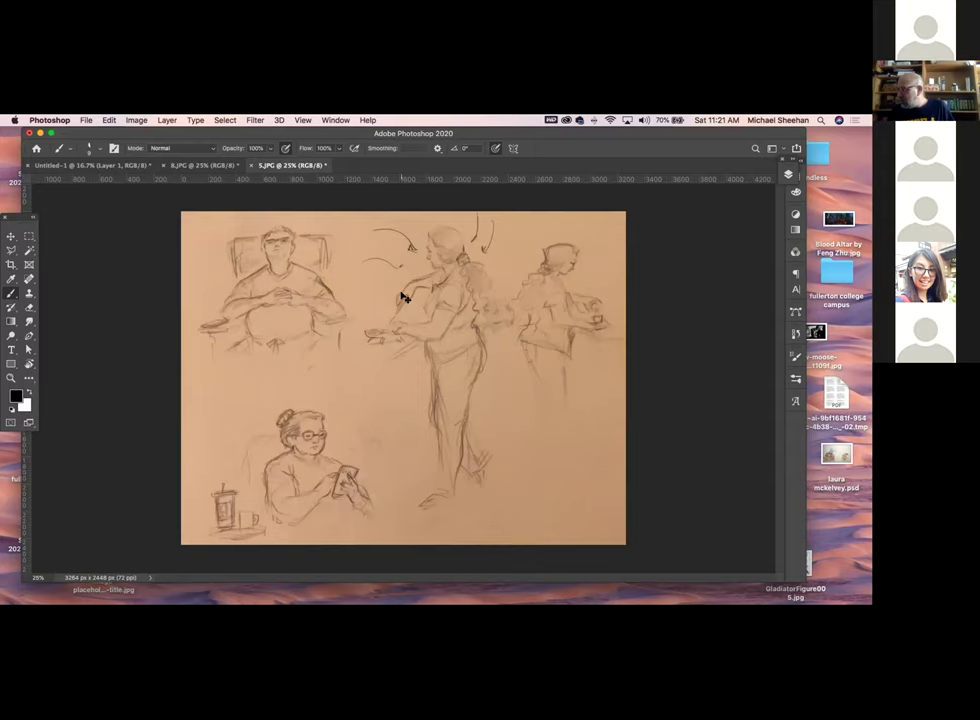
{"action": "key", "text": "super+w"}
{"action": "left_click", "coordinate": [405, 292]}
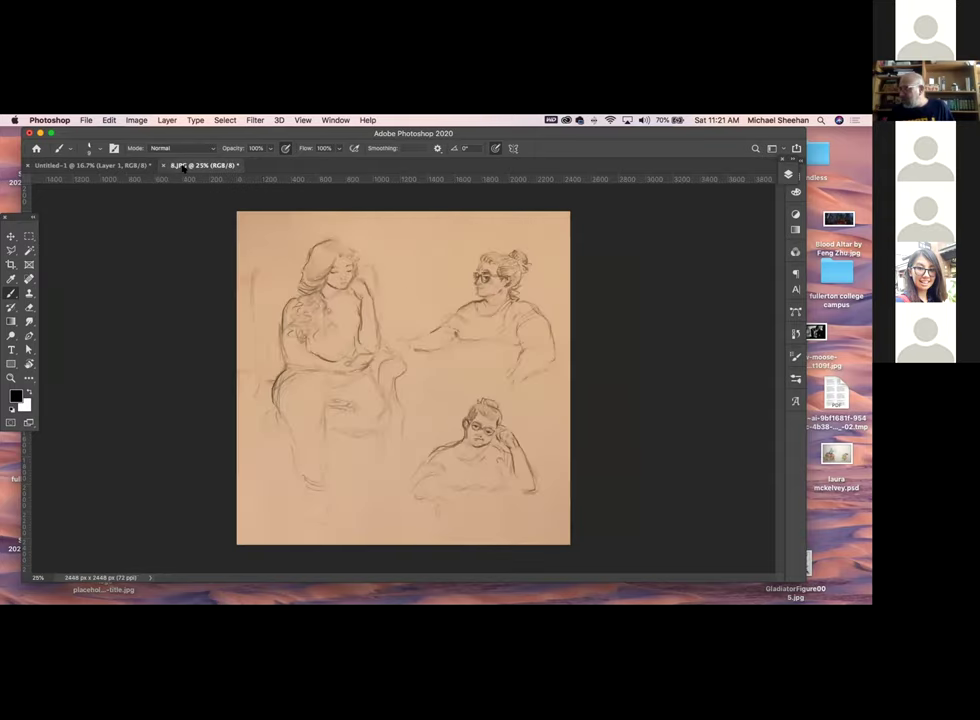
{"action": "key", "text": "super+w"}
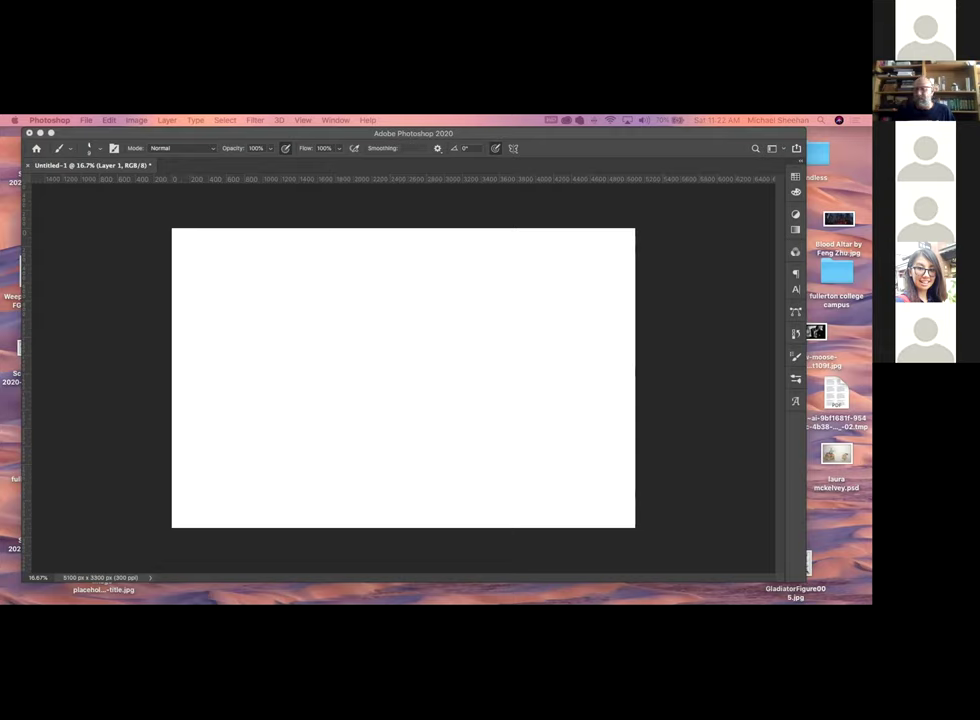
Draw an oval face with a smiling mouth on the blank canvas
{"action": "left_click", "coordinate": [271, 348]}
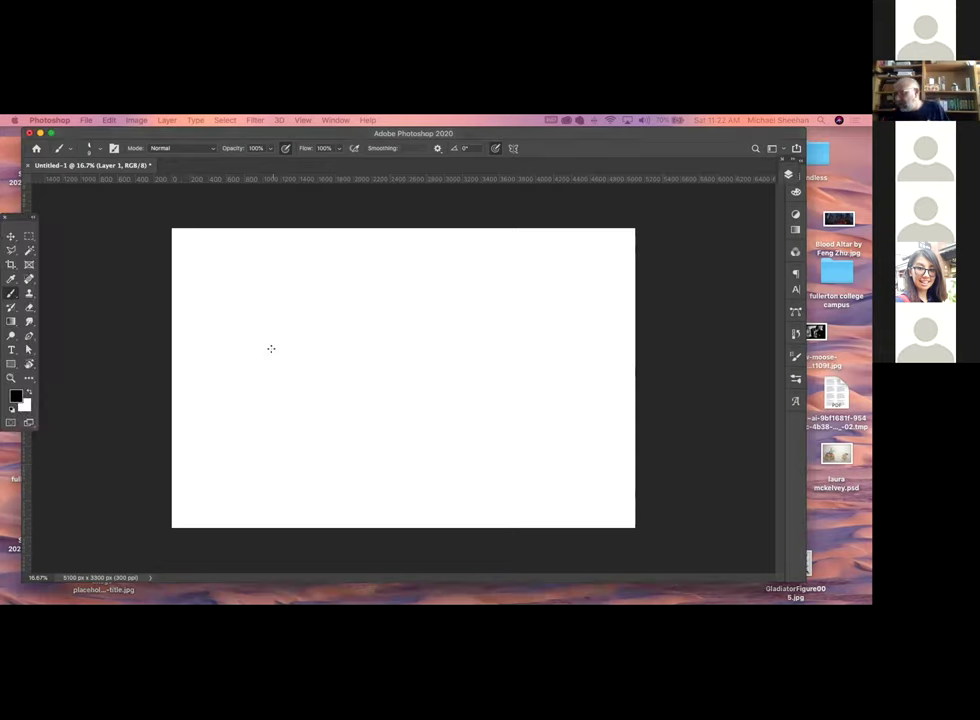
{"action": "mouse_move", "coordinate": [275, 362]}
{"action": "left_mouse_down"}
{"action": "mouse_move", "coordinate": [313, 324]}
{"action": "mouse_move", "coordinate": [330, 326]}
{"action": "mouse_move", "coordinate": [336, 383]}
{"action": "mouse_move", "coordinate": [287, 413]}
{"action": "mouse_move", "coordinate": [271, 374]}
{"action": "mouse_move", "coordinate": [312, 431]}
{"action": "left_mouse_up"}
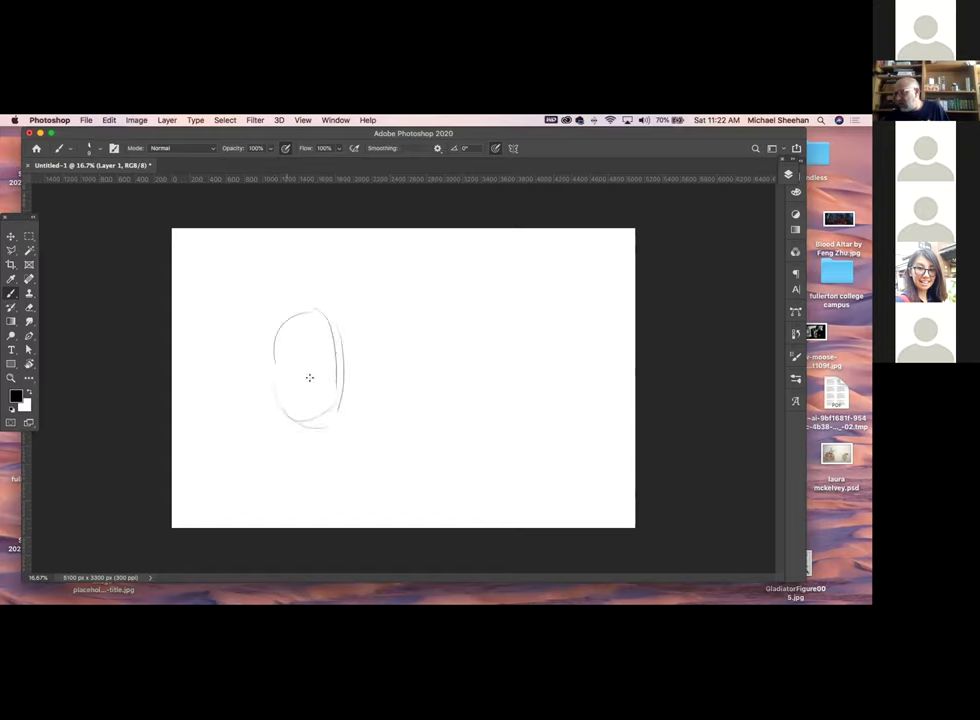
{"action": "mouse_move", "coordinate": [322, 370]}
{"action": "left_mouse_down"}
{"action": "mouse_move", "coordinate": [306, 389]}
{"action": "mouse_move", "coordinate": [326, 354]}
{"action": "mouse_move", "coordinate": [296, 349]}
{"action": "mouse_move", "coordinate": [292, 373]}
{"action": "mouse_move", "coordinate": [325, 372]}
{"action": "left_mouse_up"}
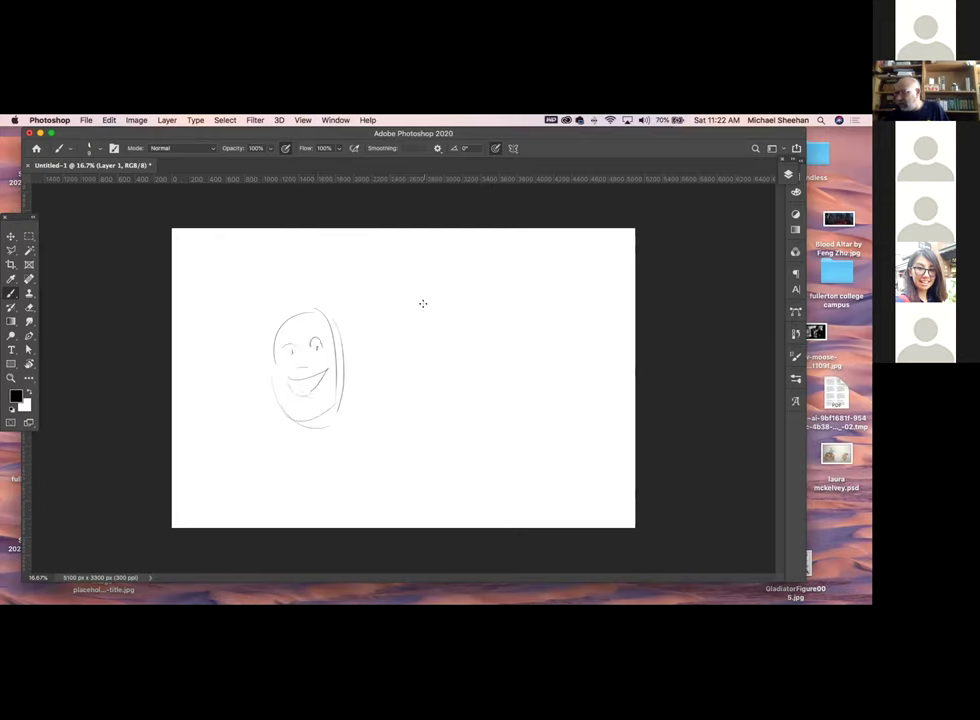
Sketch an arched second head to the right with an ear and jaw line
{"action": "mouse_move", "coordinate": [400, 364]}
{"action": "left_mouse_down"}
{"action": "mouse_move", "coordinate": [435, 319]}
{"action": "mouse_move", "coordinate": [462, 322]}
{"action": "mouse_move", "coordinate": [476, 388]}
{"action": "left_mouse_up"}
{"action": "left_click_drag", "start_coordinate": [476, 342], "coordinate": [478, 378]}
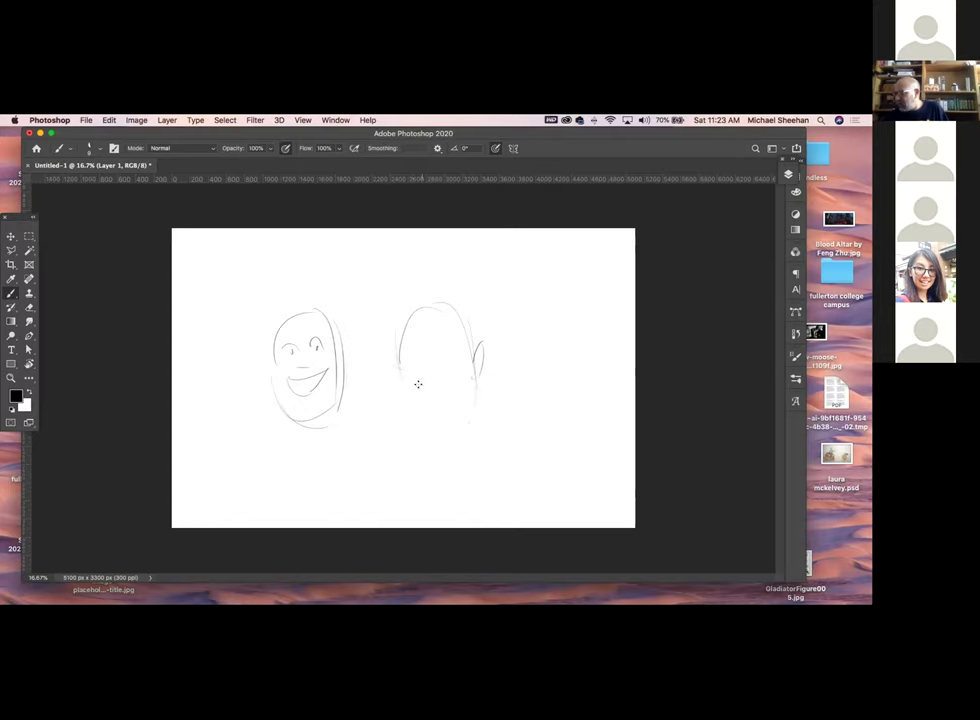
{"action": "mouse_move", "coordinate": [416, 388]}
{"action": "left_mouse_down"}
{"action": "mouse_move", "coordinate": [448, 383]}
{"action": "mouse_move", "coordinate": [438, 401]}
{"action": "left_mouse_up"}
{"action": "mouse_move", "coordinate": [407, 378]}
{"action": "left_mouse_down"}
{"action": "mouse_move", "coordinate": [448, 390]}
{"action": "mouse_move", "coordinate": [457, 358]}
{"action": "mouse_move", "coordinate": [418, 356]}
{"action": "mouse_move", "coordinate": [400, 369]}
{"action": "left_mouse_up"}
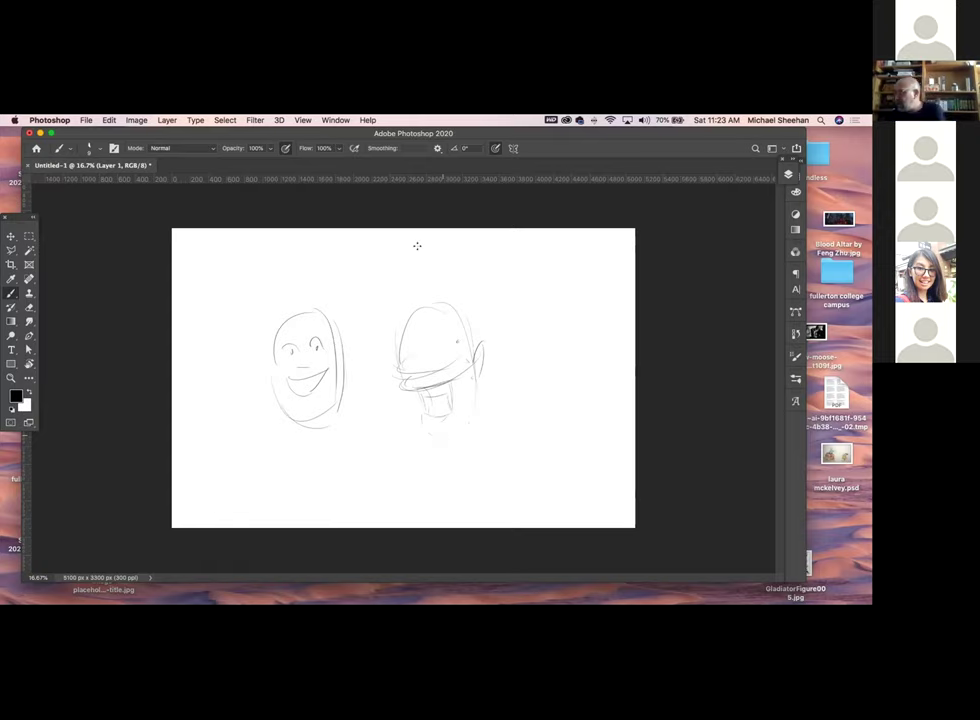
Sketch a tall oval with center and brow lines over the head, a small boxy shape, and an ear
{"action": "mouse_move", "coordinate": [413, 258]}
{"action": "left_mouse_down"}
{"action": "mouse_move", "coordinate": [375, 294]}
{"action": "mouse_move", "coordinate": [440, 400]}
{"action": "left_mouse_up"}
{"action": "left_click_drag", "start_coordinate": [380, 262], "coordinate": [402, 385]}
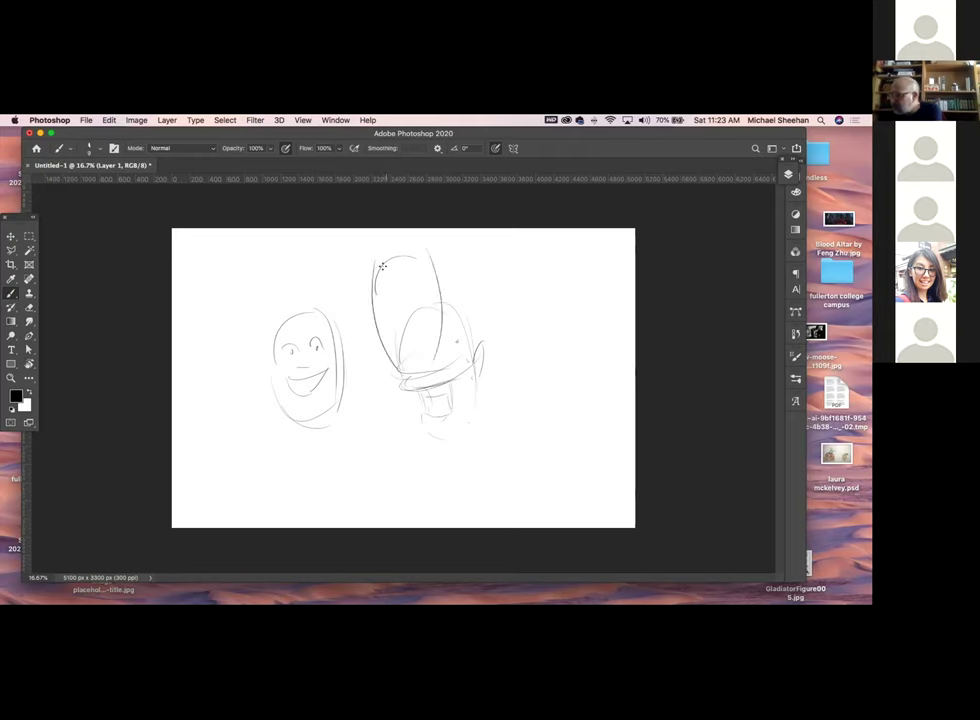
{"action": "left_click_drag", "start_coordinate": [375, 265], "coordinate": [413, 342]}
{"action": "left_click_drag", "start_coordinate": [405, 252], "coordinate": [400, 384]}
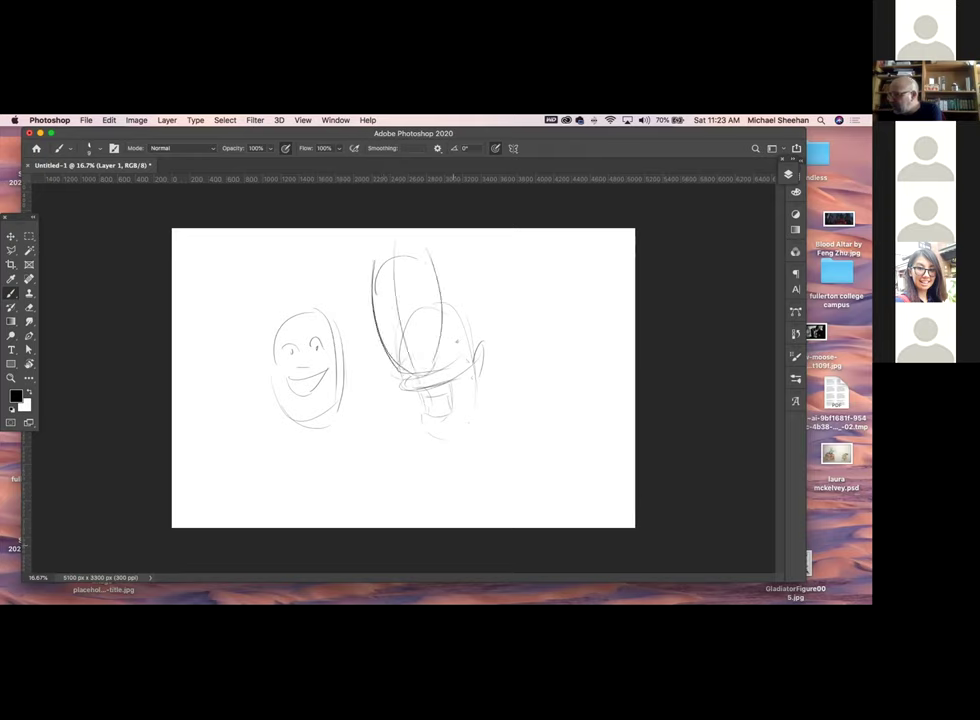
{"action": "mouse_move", "coordinate": [399, 287]}
{"action": "left_mouse_down"}
{"action": "mouse_move", "coordinate": [364, 300]}
{"action": "mouse_move", "coordinate": [428, 276]}
{"action": "mouse_move", "coordinate": [363, 302]}
{"action": "mouse_move", "coordinate": [436, 276]}
{"action": "mouse_move", "coordinate": [419, 298]}
{"action": "mouse_move", "coordinate": [379, 298]}
{"action": "mouse_move", "coordinate": [414, 282]}
{"action": "mouse_move", "coordinate": [415, 303]}
{"action": "mouse_move", "coordinate": [388, 316]}
{"action": "mouse_move", "coordinate": [439, 297]}
{"action": "mouse_move", "coordinate": [400, 320]}
{"action": "mouse_move", "coordinate": [394, 329]}
{"action": "mouse_move", "coordinate": [412, 328]}
{"action": "mouse_move", "coordinate": [401, 338]}
{"action": "mouse_move", "coordinate": [374, 346]}
{"action": "mouse_move", "coordinate": [450, 316]}
{"action": "mouse_move", "coordinate": [400, 347]}
{"action": "left_mouse_up"}
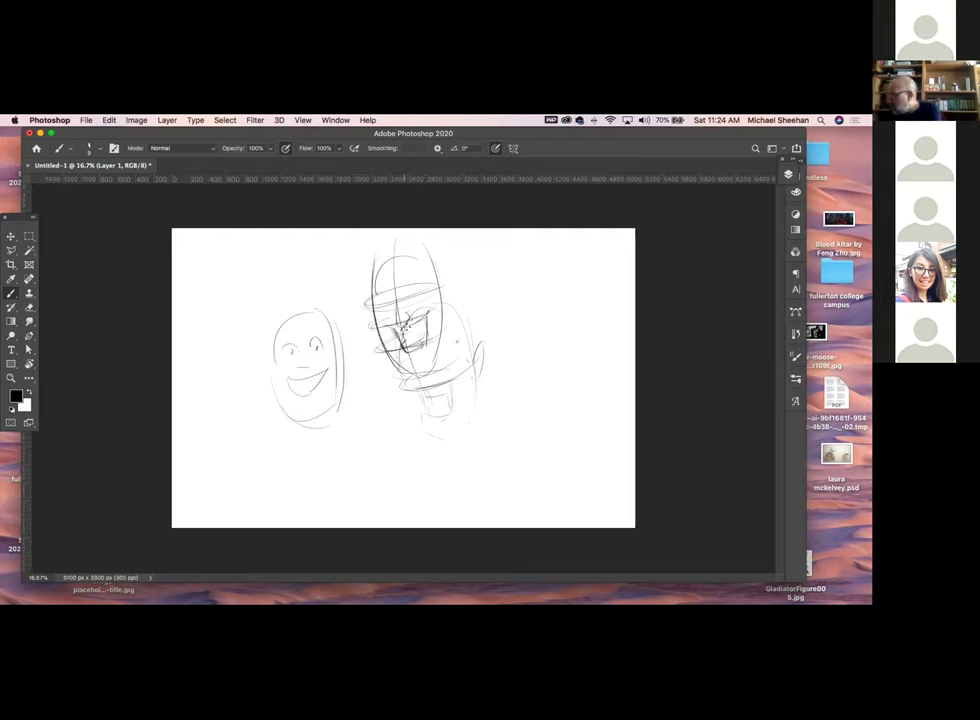
{"action": "mouse_move", "coordinate": [519, 341]}
{"action": "left_mouse_down"}
{"action": "mouse_move", "coordinate": [568, 329]}
{"action": "mouse_move", "coordinate": [568, 356]}
{"action": "mouse_move", "coordinate": [542, 368]}
{"action": "mouse_move", "coordinate": [568, 356]}
{"action": "mouse_move", "coordinate": [539, 366]}
{"action": "mouse_move", "coordinate": [542, 350]}
{"action": "mouse_move", "coordinate": [533, 366]}
{"action": "mouse_move", "coordinate": [569, 345]}
{"action": "mouse_move", "coordinate": [528, 364]}
{"action": "mouse_move", "coordinate": [536, 371]}
{"action": "mouse_move", "coordinate": [573, 357]}
{"action": "mouse_move", "coordinate": [541, 350]}
{"action": "mouse_move", "coordinate": [538, 366]}
{"action": "mouse_move", "coordinate": [560, 357]}
{"action": "mouse_move", "coordinate": [526, 332]}
{"action": "mouse_move", "coordinate": [527, 340]}
{"action": "mouse_move", "coordinate": [573, 324]}
{"action": "mouse_move", "coordinate": [525, 319]}
{"action": "left_mouse_up"}
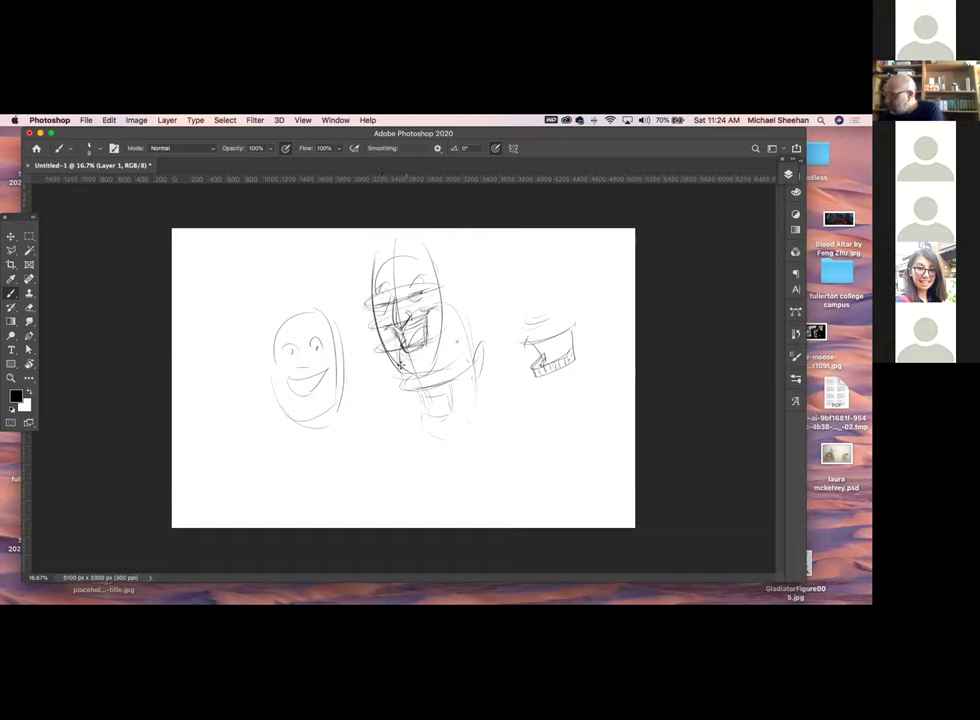
{"action": "left_click_drag", "start_coordinate": [428, 248], "coordinate": [452, 300]}
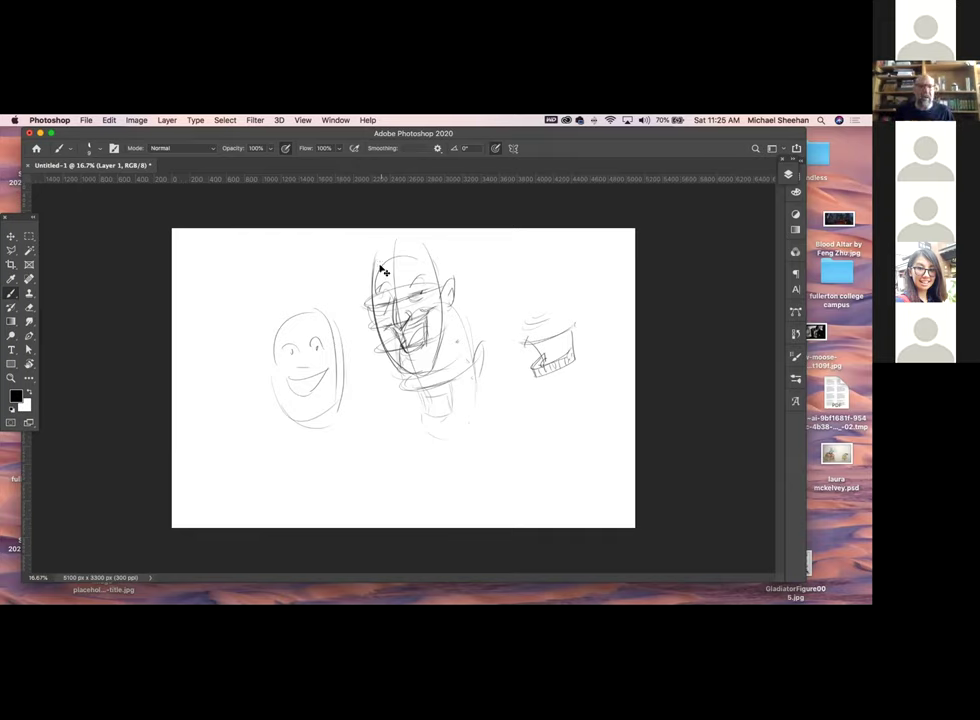
Erase all sketch strokes from the canvas and drop the selection
{"action": "key", "text": "super+a"}
{"action": "key", "text": "BackSpace"}
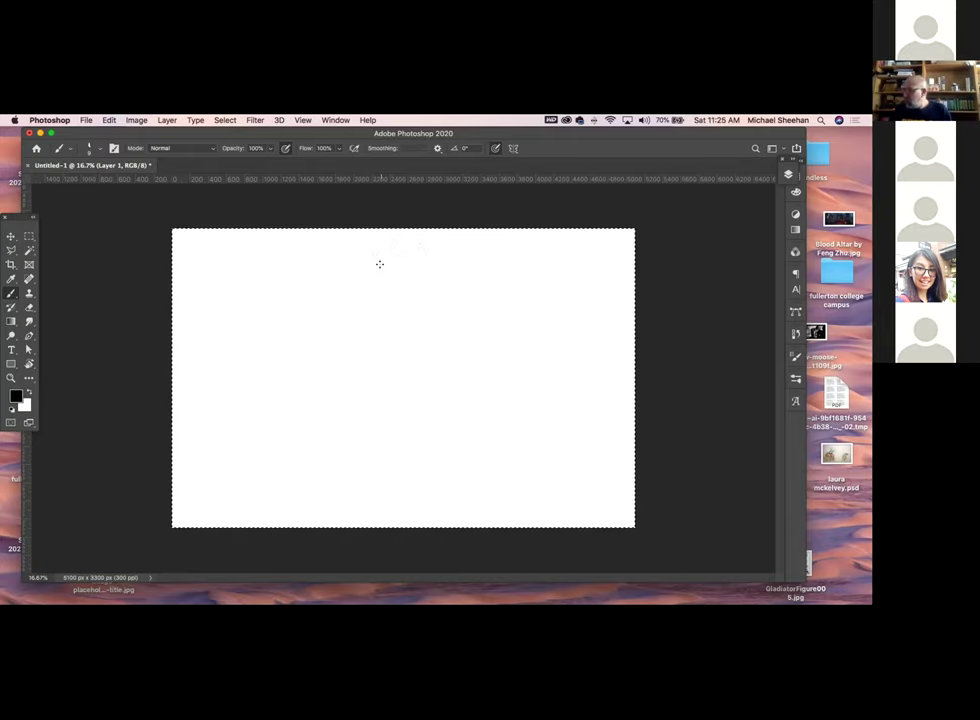
{"action": "key", "text": "super+d"}
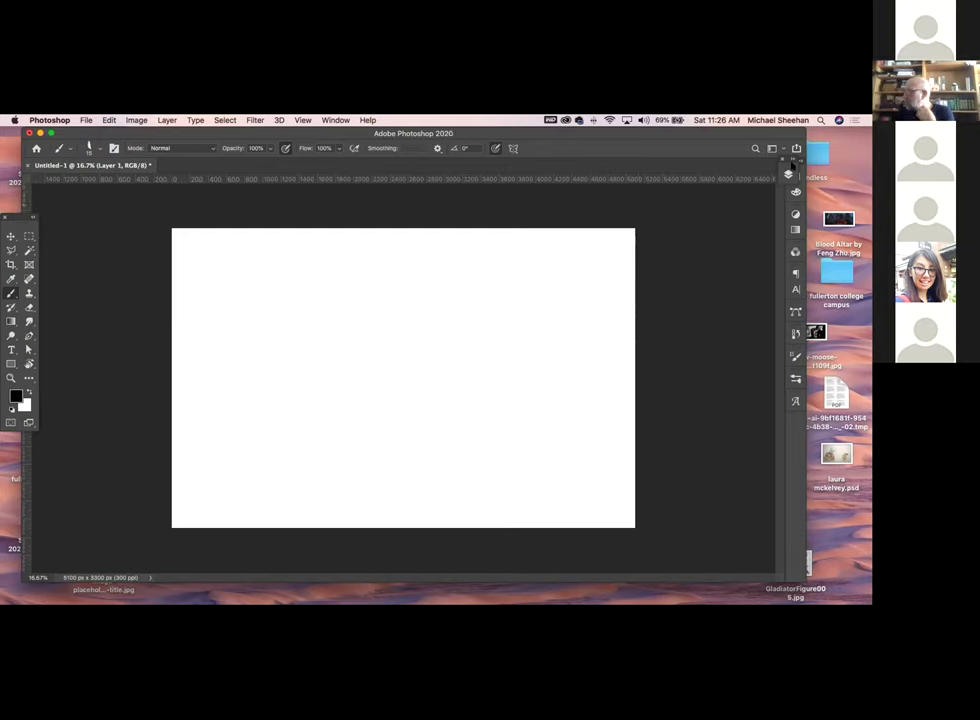
Toggle the Layers panel and bring up the scanned 20210312 sketch pages
{"action": "left_click", "coordinate": [789, 173]}
{"action": "left_click", "coordinate": [789, 173]}
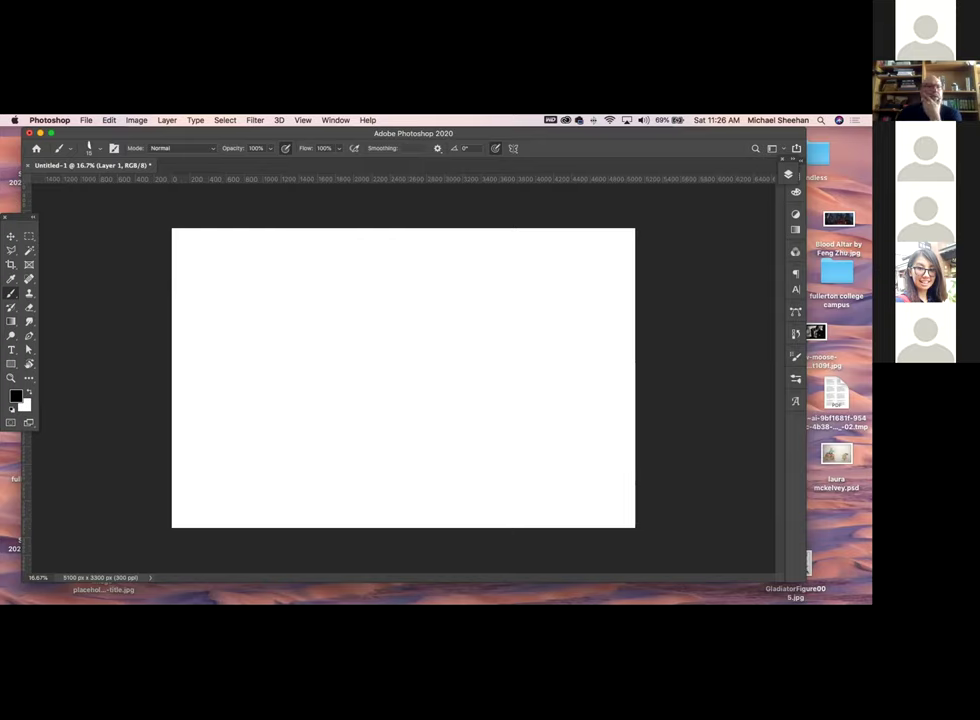
{"action": "left_click", "coordinate": [105, 582]}
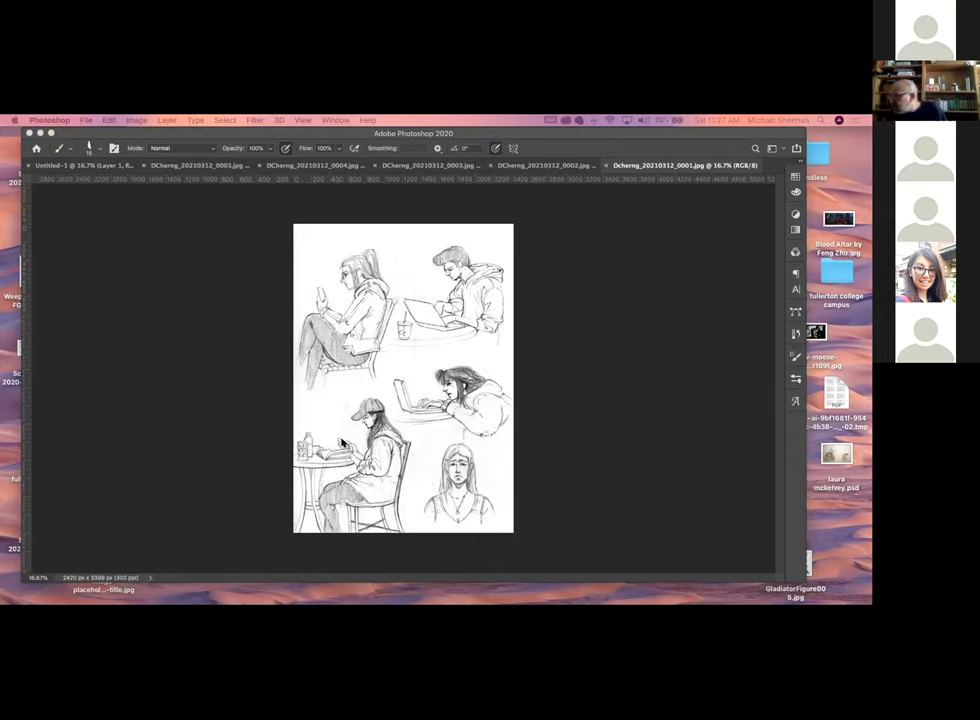
Flip through scan pages 0002, 0003 and 0004, ending on page 0005
{"action": "left_click", "coordinate": [545, 167]}
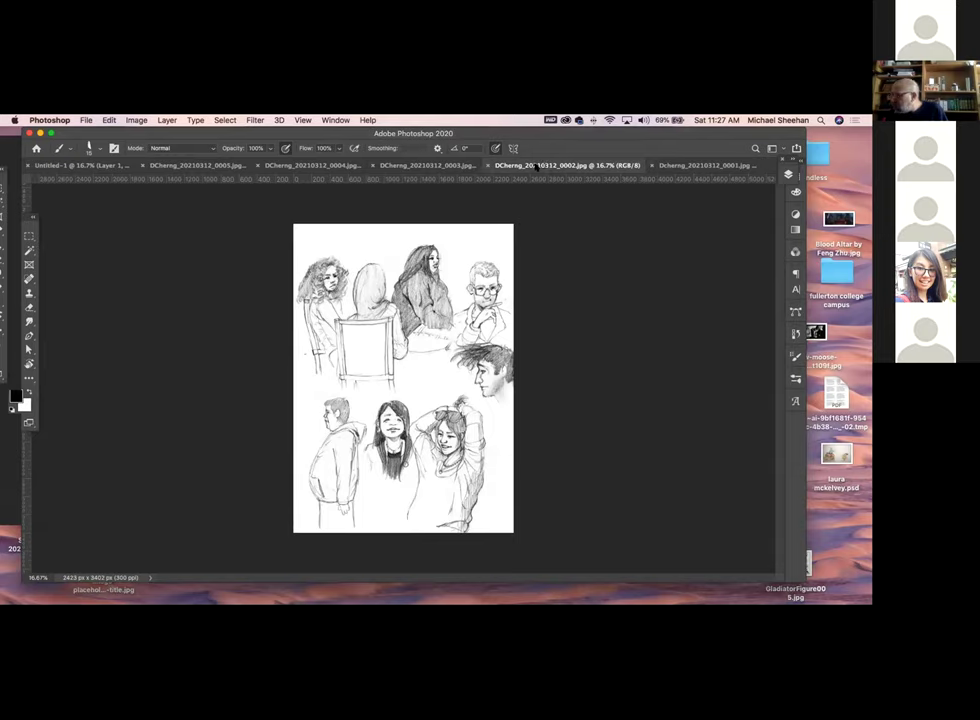
{"action": "left_click", "coordinate": [424, 168]}
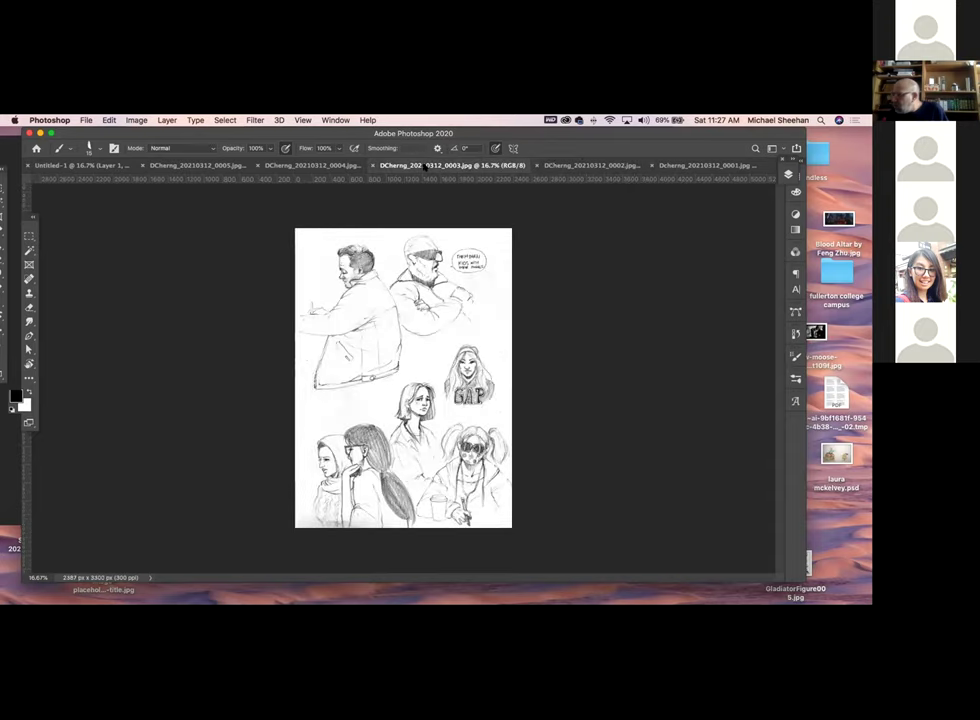
{"action": "left_click", "coordinate": [347, 167]}
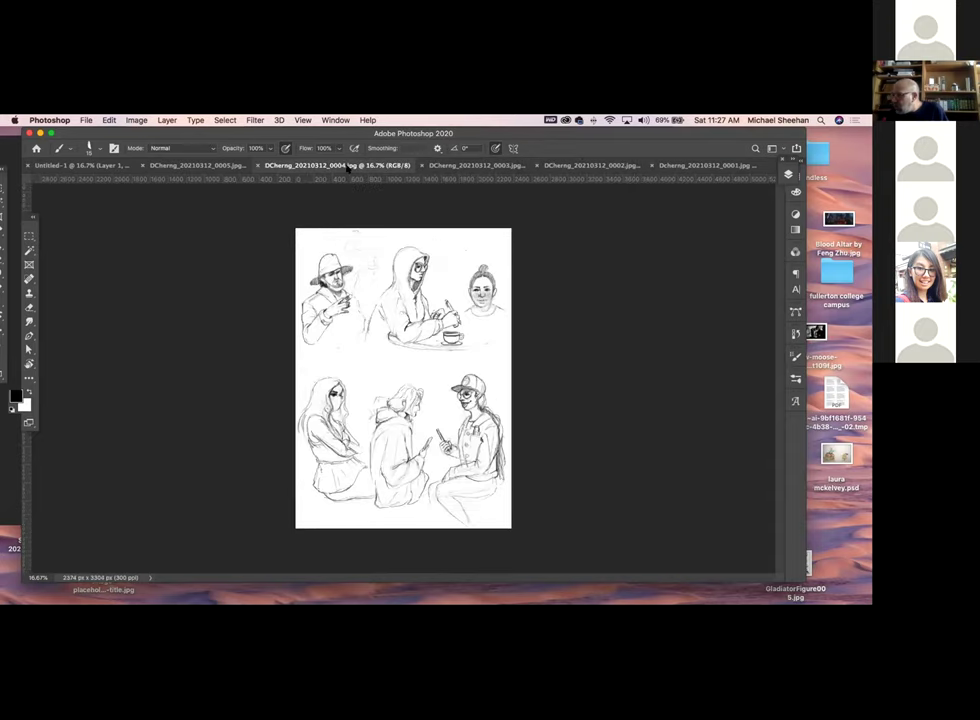
{"action": "left_click", "coordinate": [228, 166]}
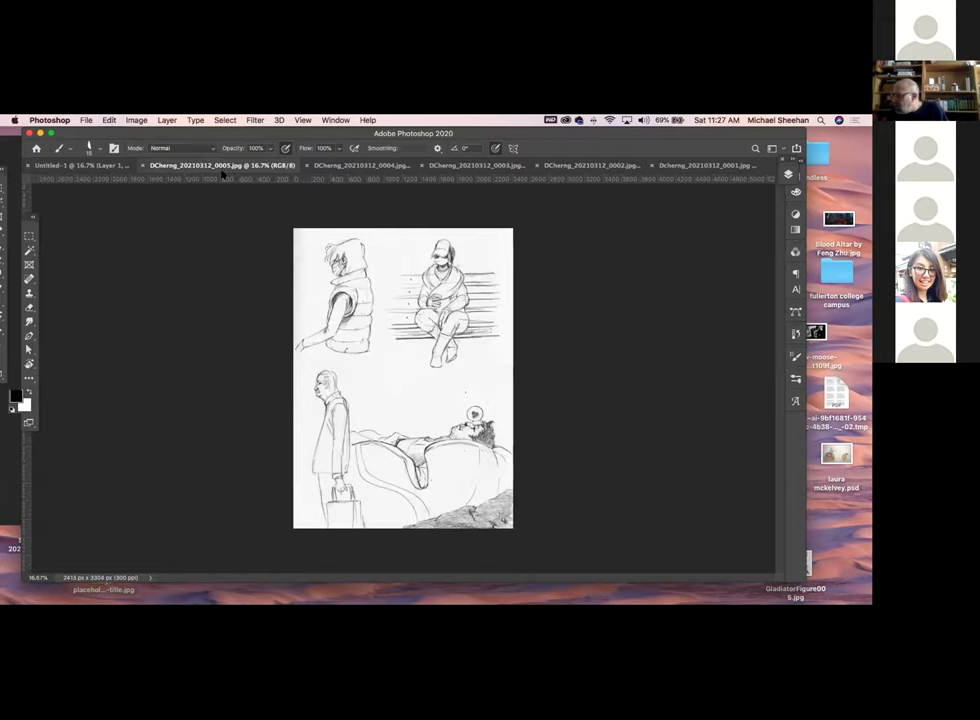
Brush and undo three quick marks on page 0005, then switch to page 0004
{"action": "left_click_drag", "start_coordinate": [363, 367], "coordinate": [358, 391]}
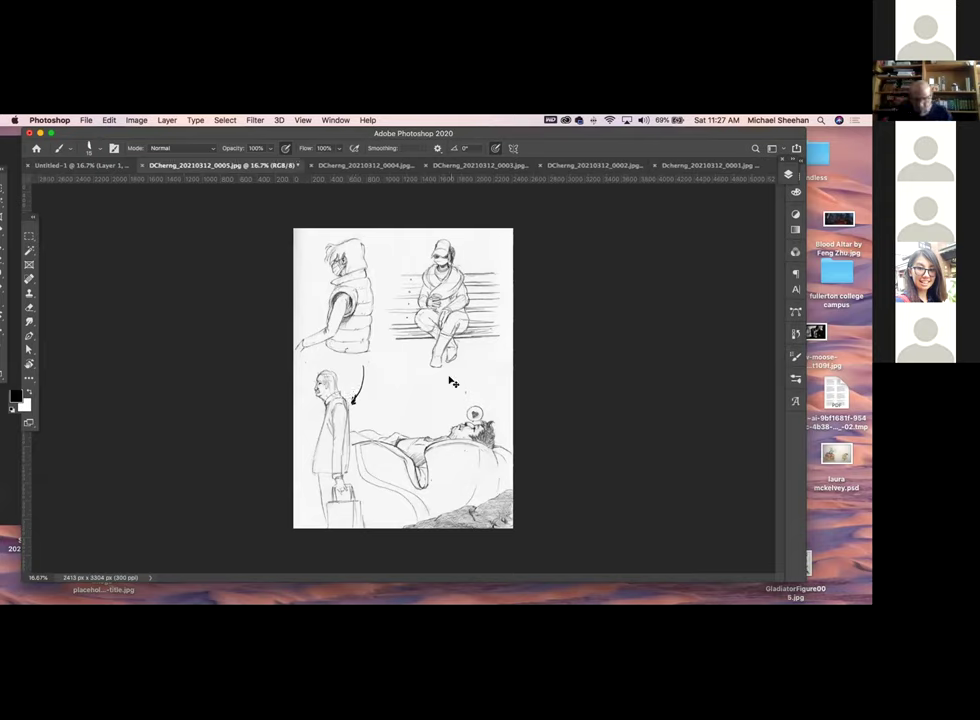
{"action": "key", "text": "super+z"}
{"action": "key", "text": "super+z"}
{"action": "left_click_drag", "start_coordinate": [488, 368], "coordinate": [491, 399]}
{"action": "key", "text": "super+z"}
{"action": "left_click_drag", "start_coordinate": [416, 240], "coordinate": [424, 252]}
{"action": "key", "text": "super+z"}
{"action": "left_click", "coordinate": [371, 168]}
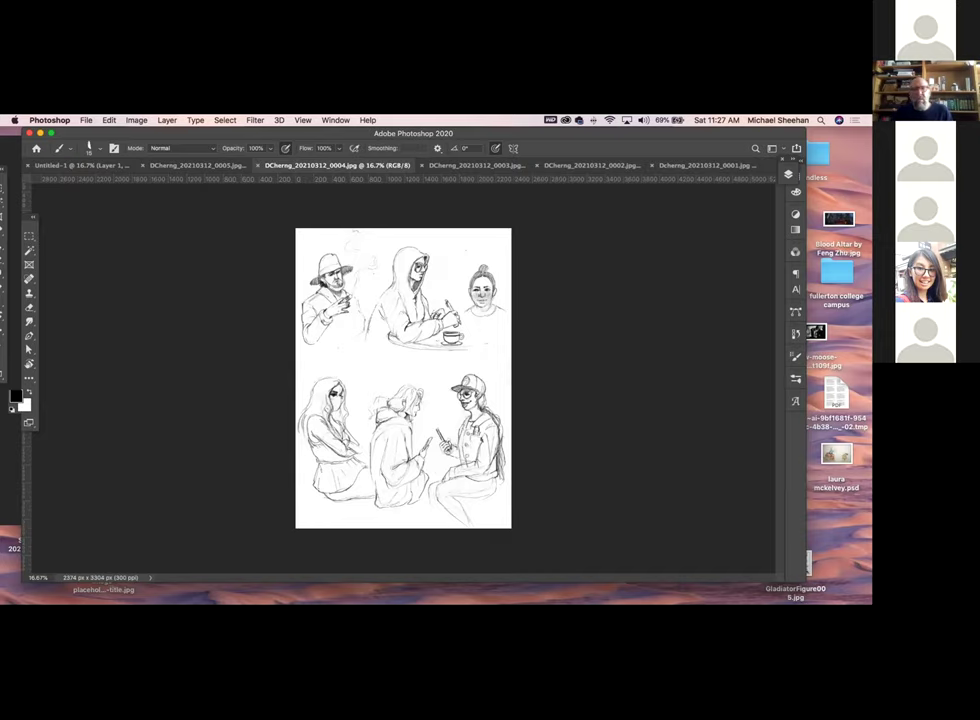
Switch between scan pages 0003 and 0004, ending on page 0003
{"action": "left_click", "coordinate": [453, 167]}
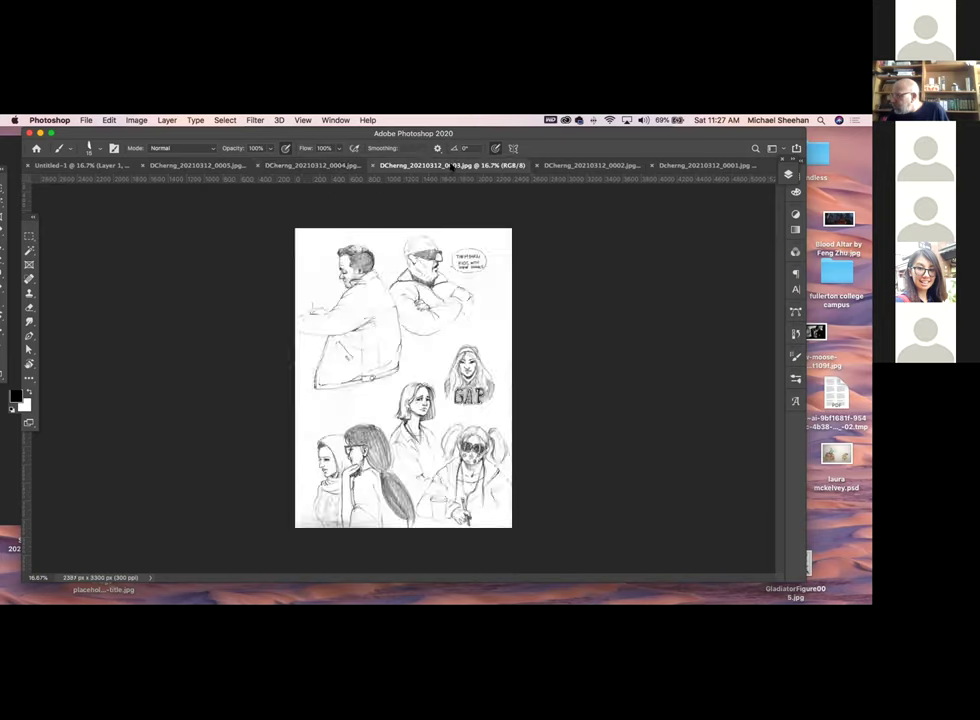
{"action": "left_click", "coordinate": [335, 167]}
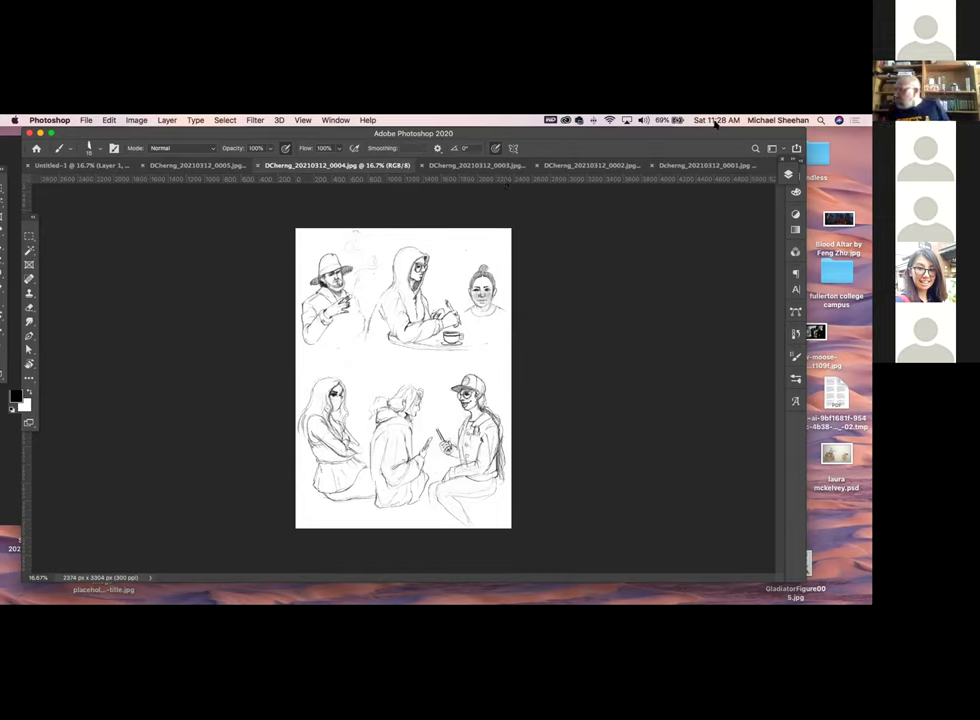
{"action": "left_click", "coordinate": [449, 165]}
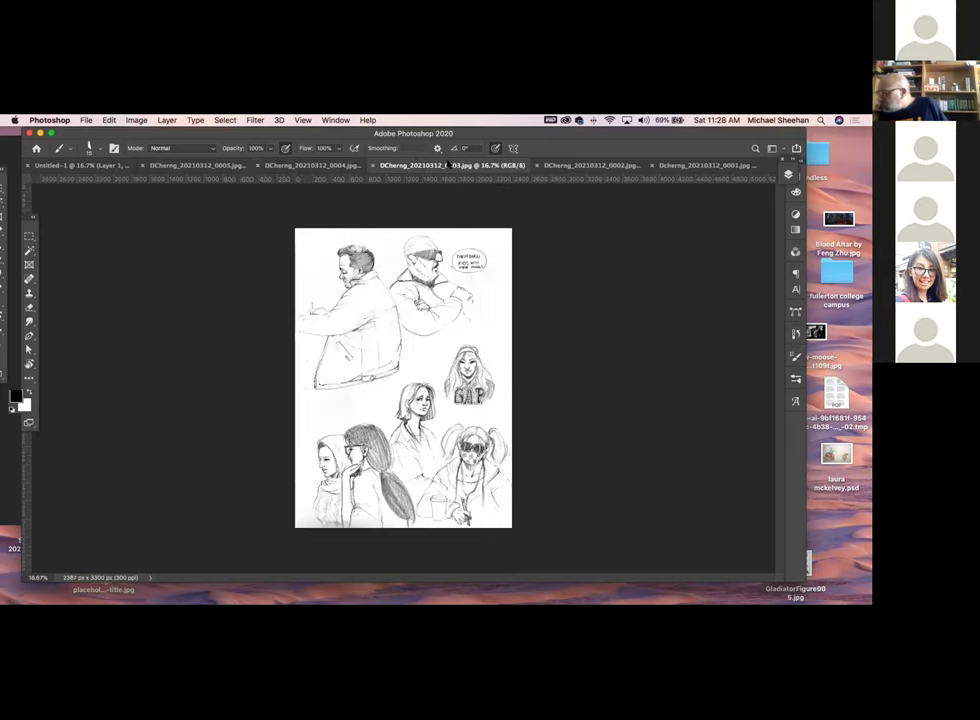
Draw a curved arrow pointing at the man's head on page 0003
{"action": "left_click_drag", "start_coordinate": [319, 236], "coordinate": [332, 263]}
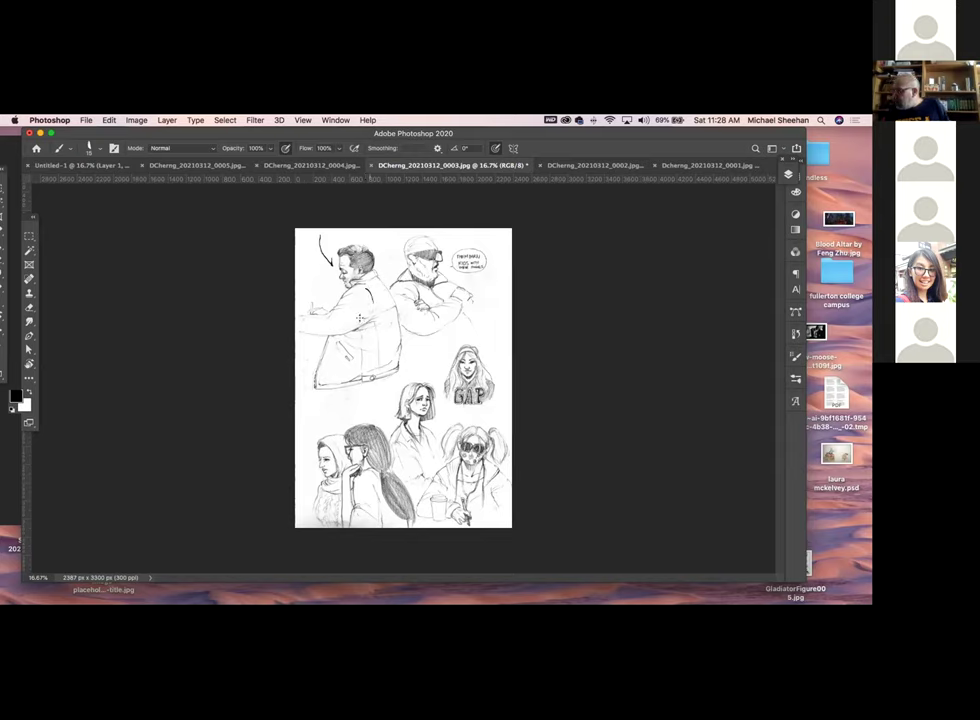
{"action": "left_click", "coordinate": [110, 121]}
{"action": "left_click", "coordinate": [335, 214]}
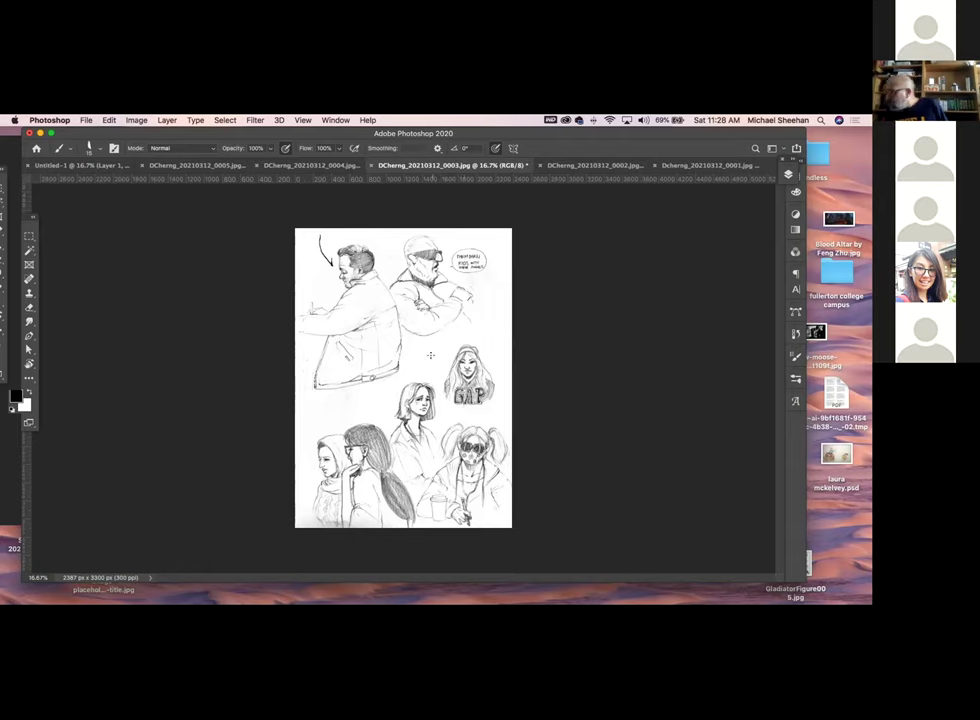
Draw and undo a small arrow beside the GAP girl, then show page 0002
{"action": "left_click_drag", "start_coordinate": [432, 358], "coordinate": [433, 378]}
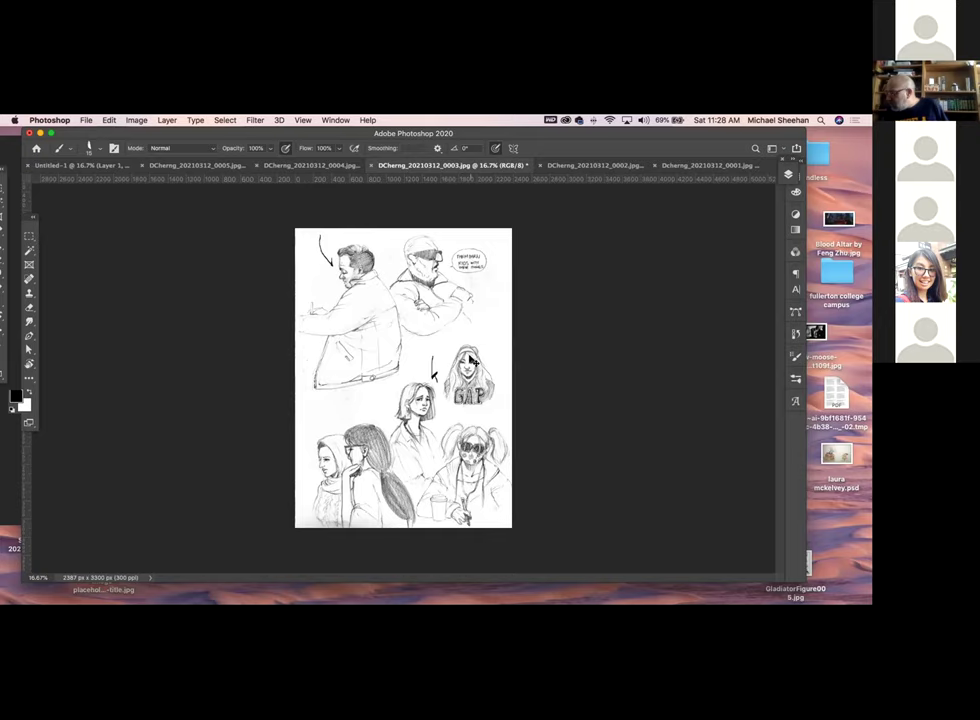
{"action": "key", "text": "super+z"}
{"action": "key", "text": "super+z"}
{"action": "left_click", "coordinate": [578, 166]}
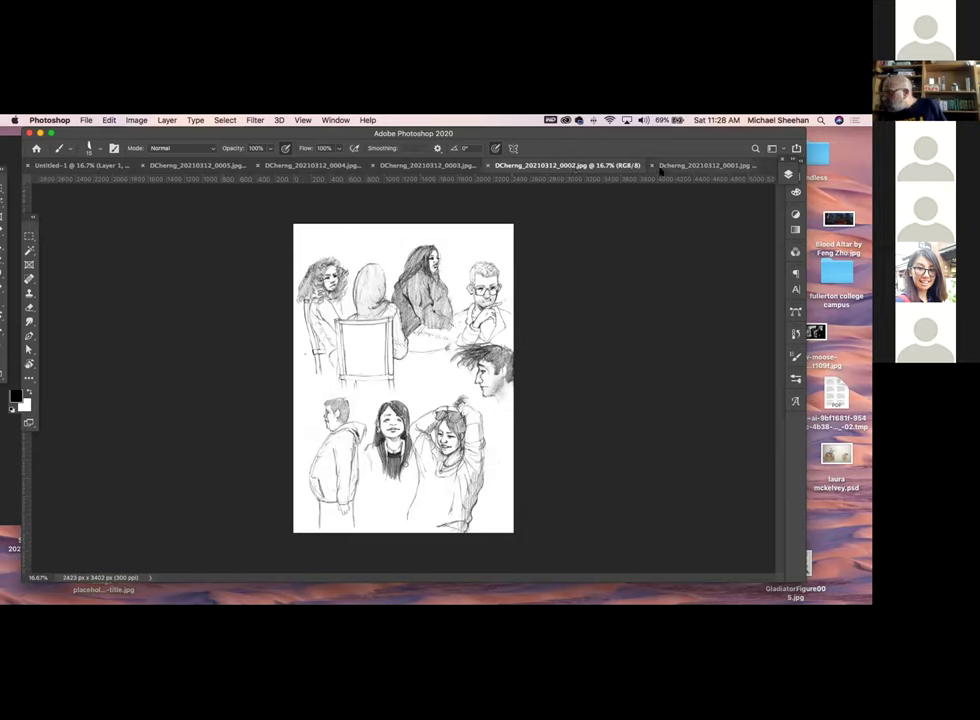
{"action": "left_click", "coordinate": [690, 166]}
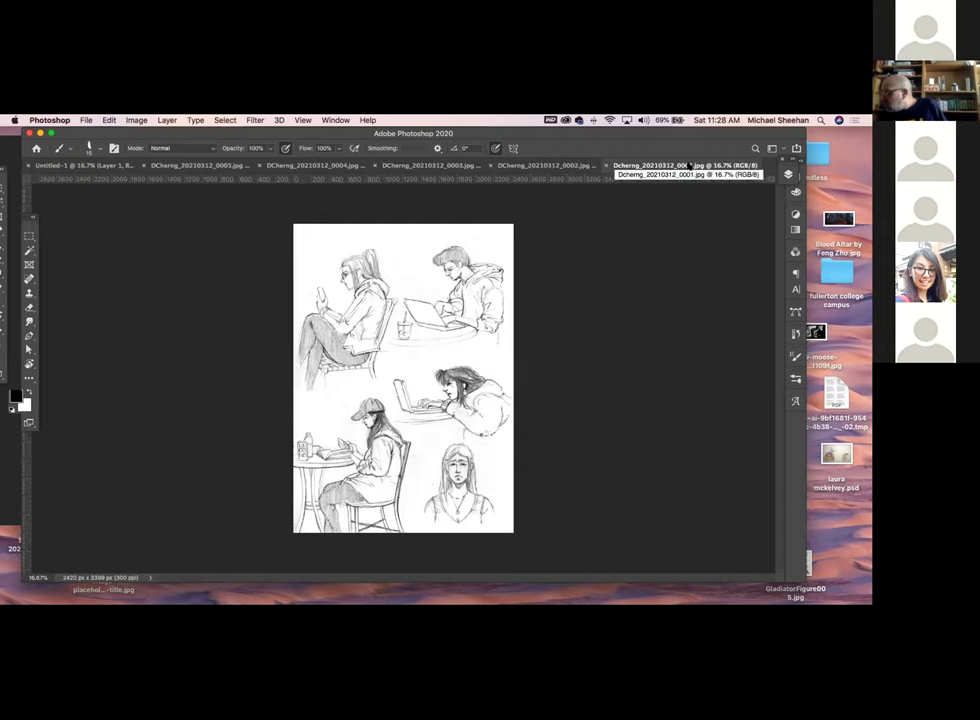
{"action": "left_click", "coordinate": [566, 166]}
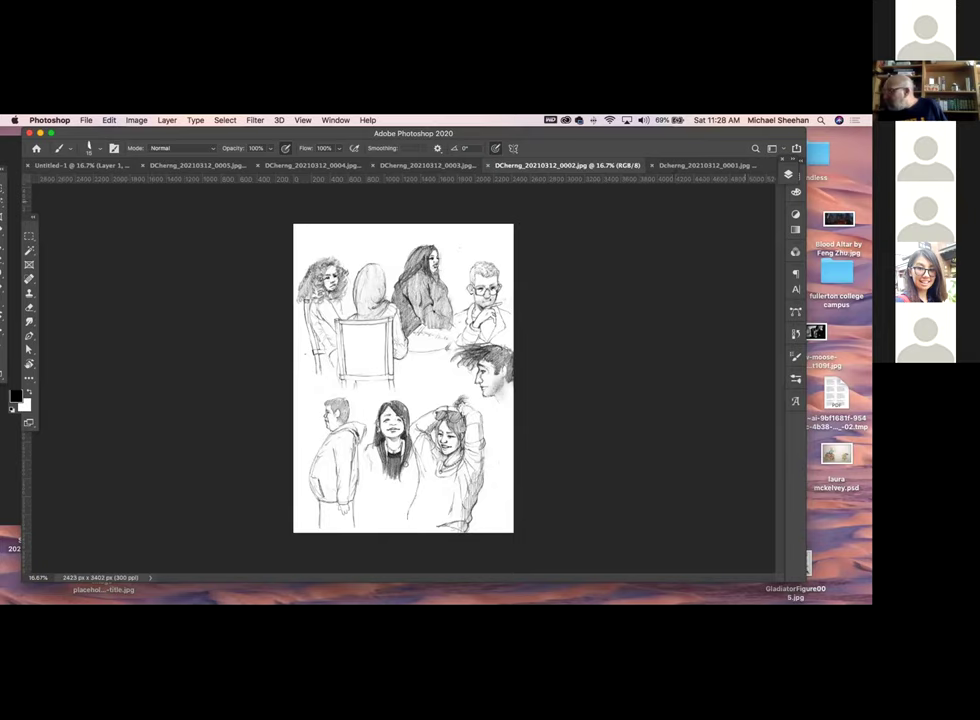
{"action": "left_click", "coordinate": [688, 166]}
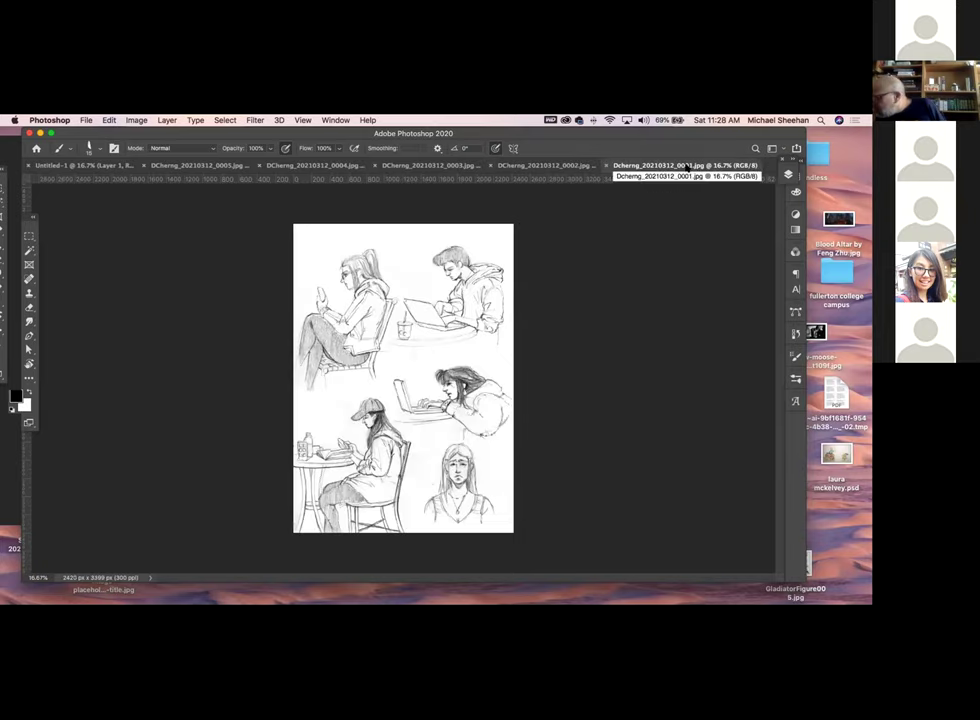
{"action": "left_click", "coordinate": [431, 454]}
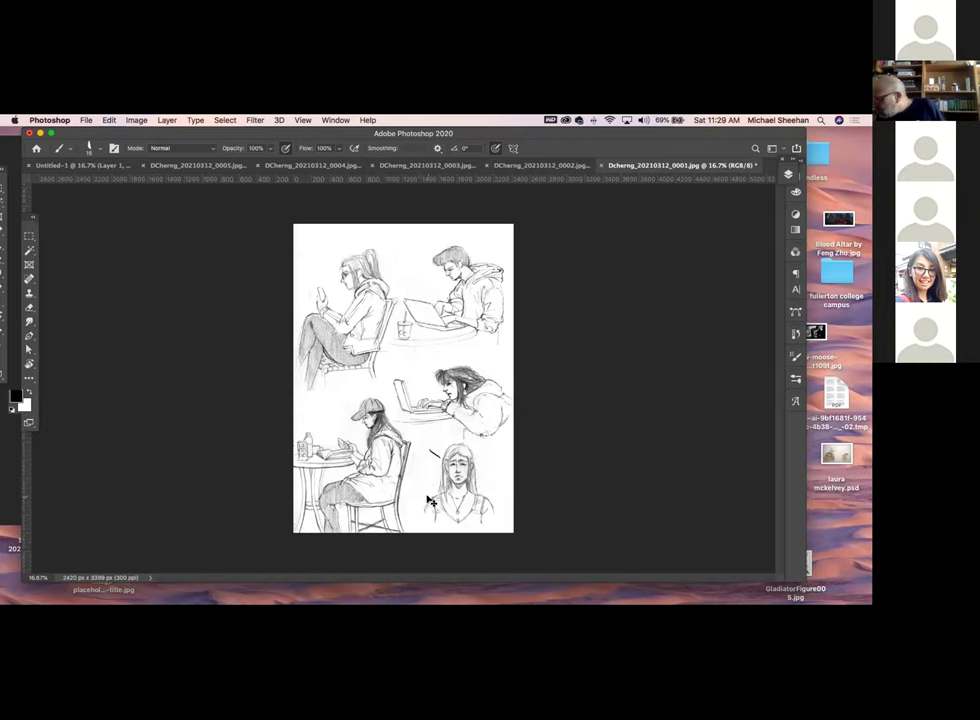
{"action": "key", "text": "super+z"}
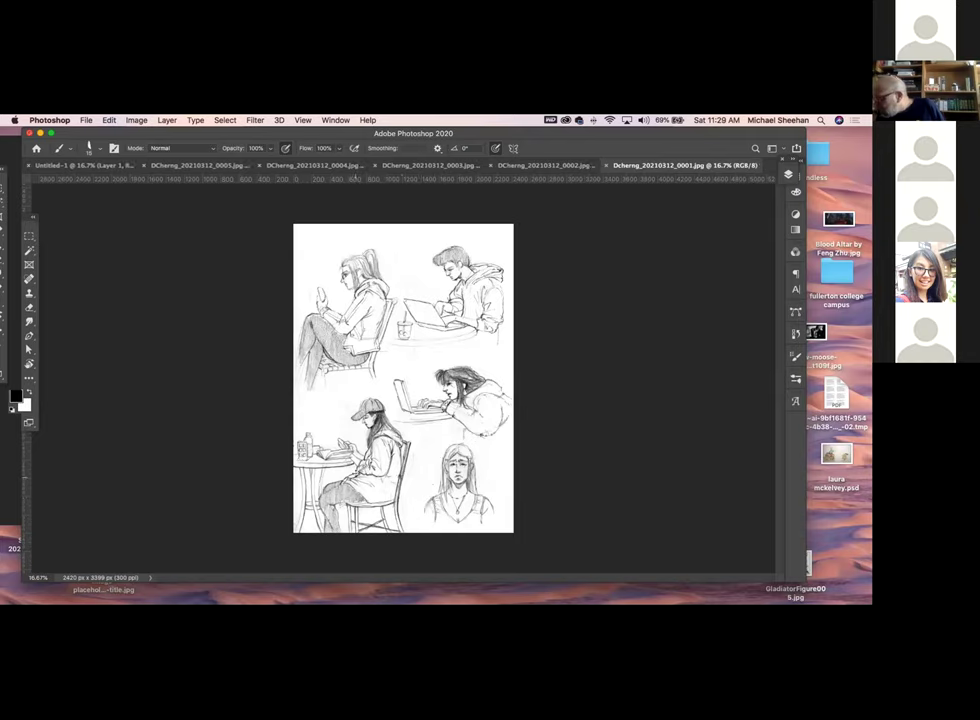
{"action": "key", "text": "super+shift+z"}
{"action": "key", "text": "super+z"}
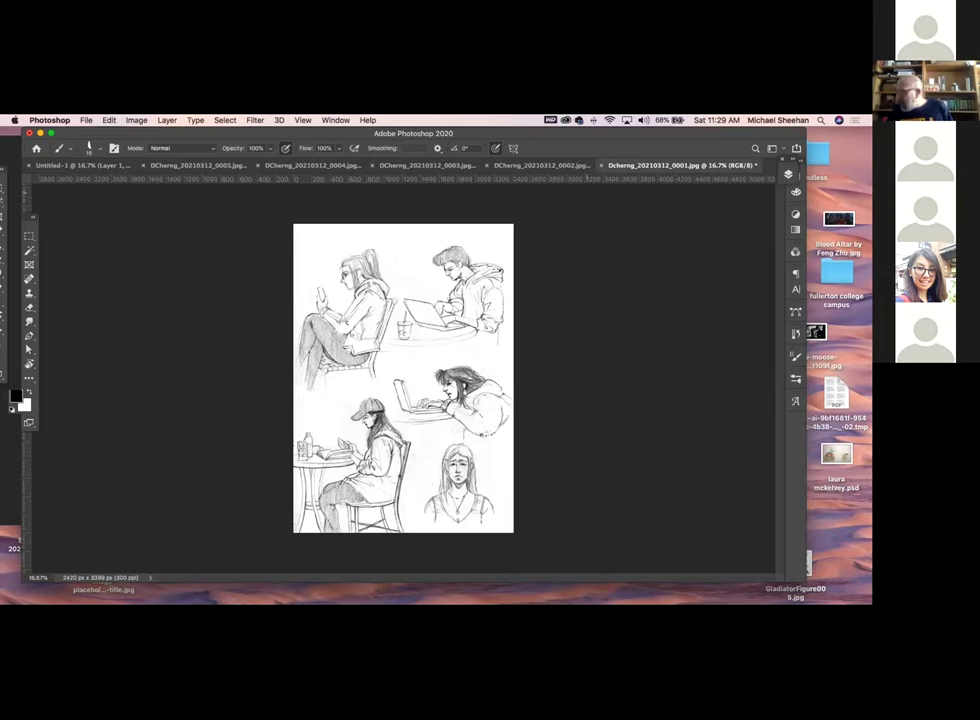
{"action": "left_click", "coordinate": [533, 166]}
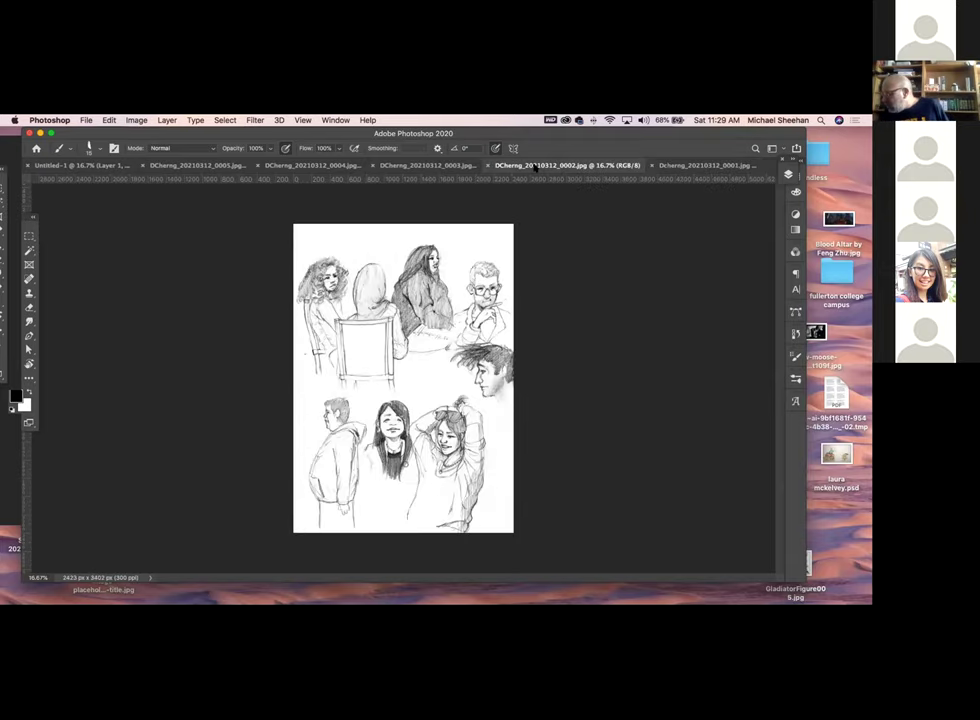
{"action": "left_click", "coordinate": [425, 165]}
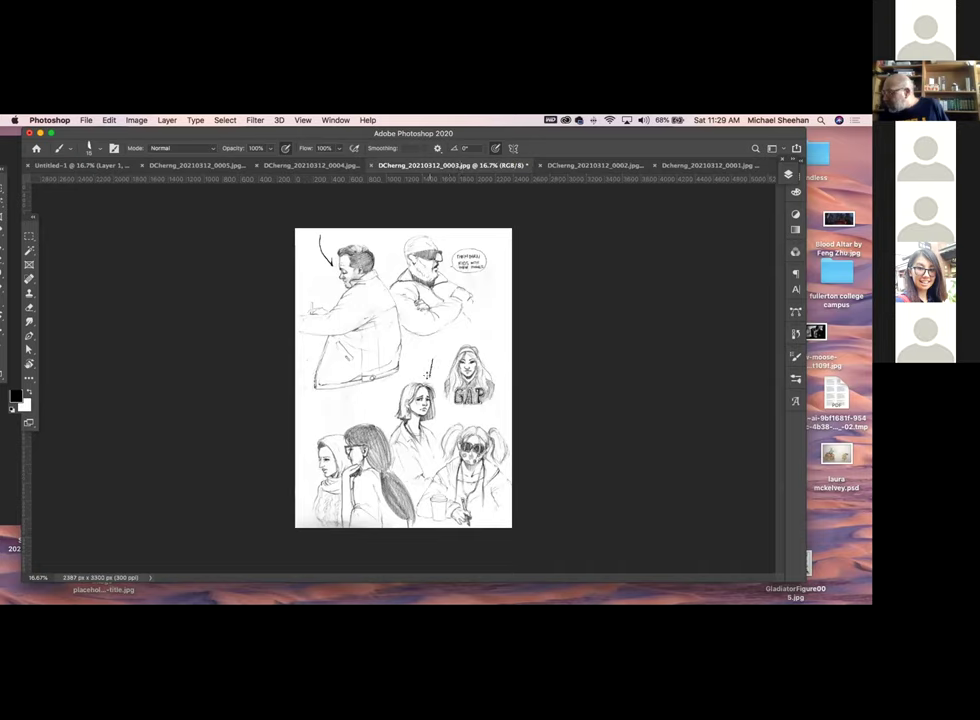
{"action": "left_click_drag", "start_coordinate": [494, 421], "coordinate": [503, 407]}
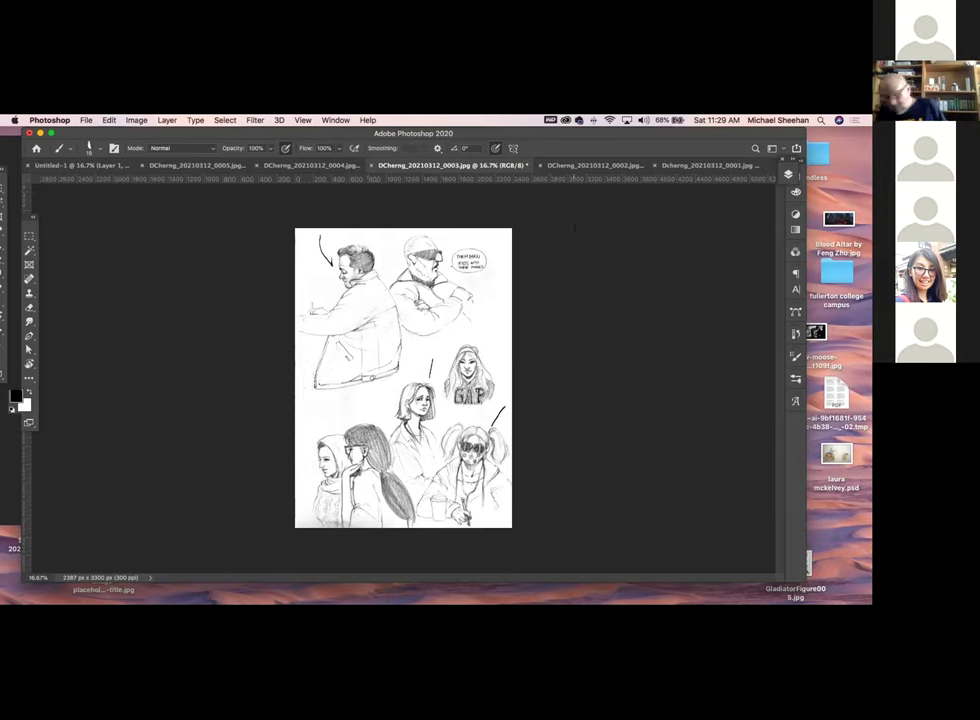
{"action": "key", "text": "super+w"}
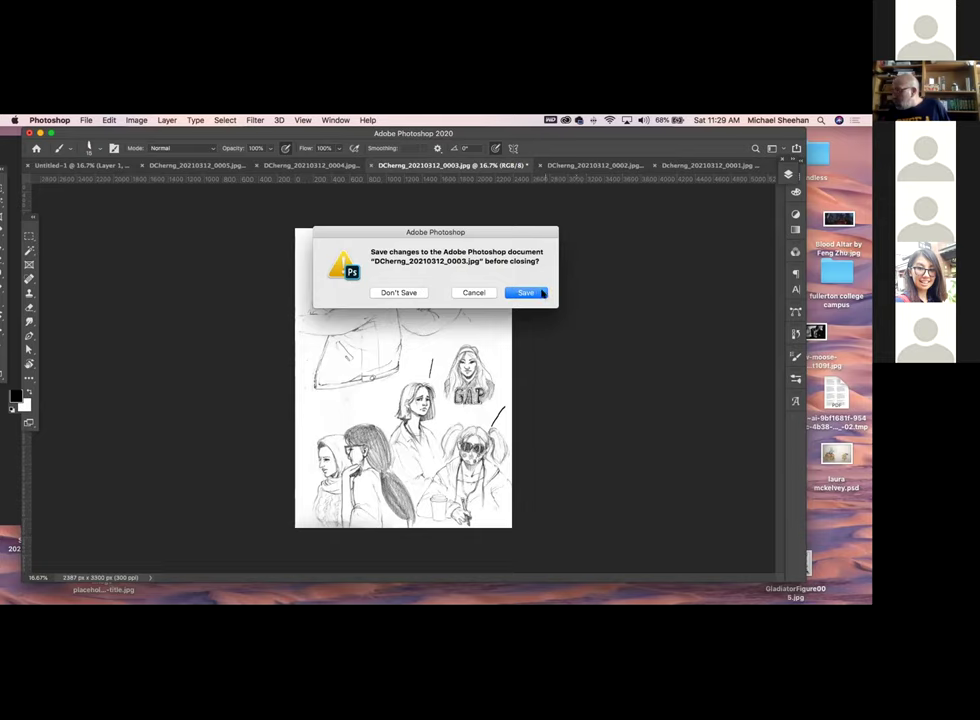
Keep the page open, add a curved stroke to the reference sketch, then close page 0003 without saving
{"action": "left_click", "coordinate": [474, 292]}
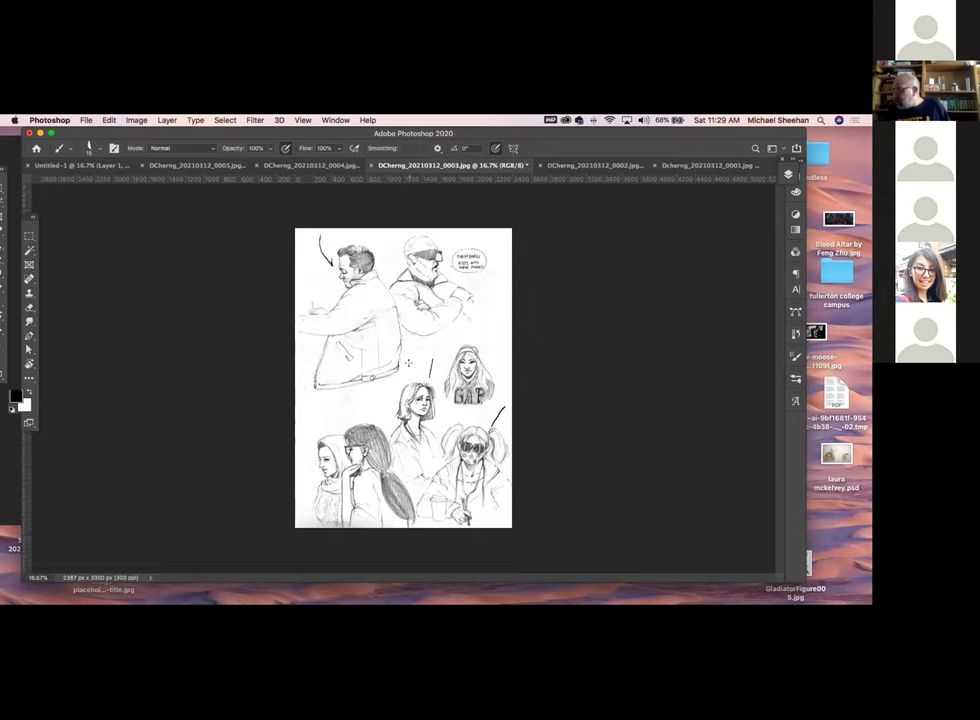
{"action": "left_click_drag", "start_coordinate": [385, 377], "coordinate": [363, 403]}
{"action": "left_click", "coordinate": [372, 165]}
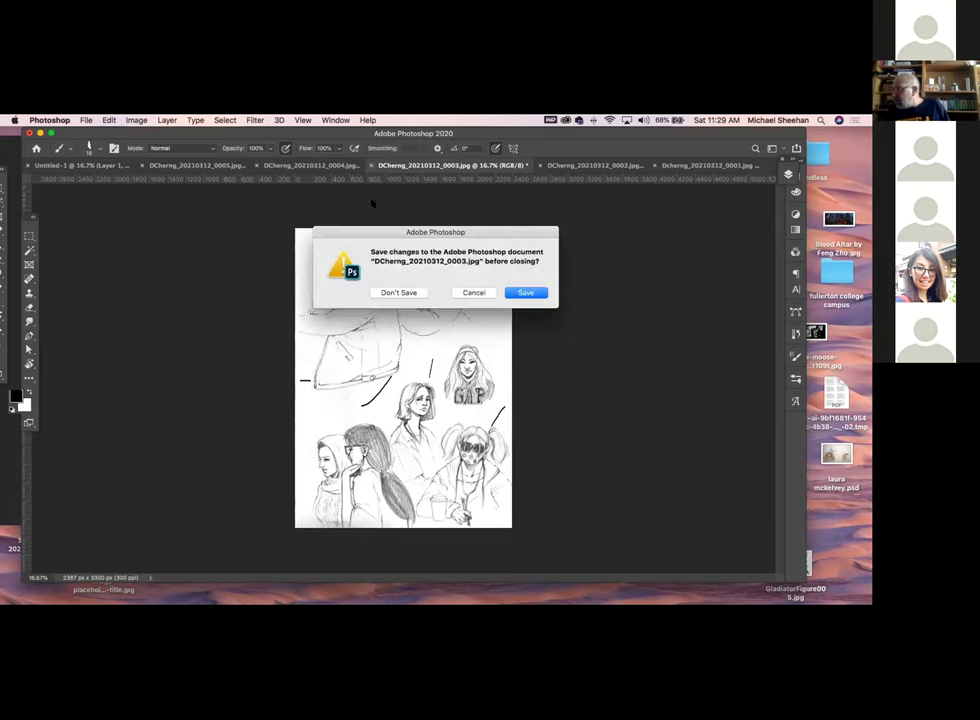
{"action": "left_click", "coordinate": [403, 291]}
Close reference pages 0002, 0001 and 0004 without saving, and start closing page 0005
{"action": "left_click", "coordinate": [457, 165]}
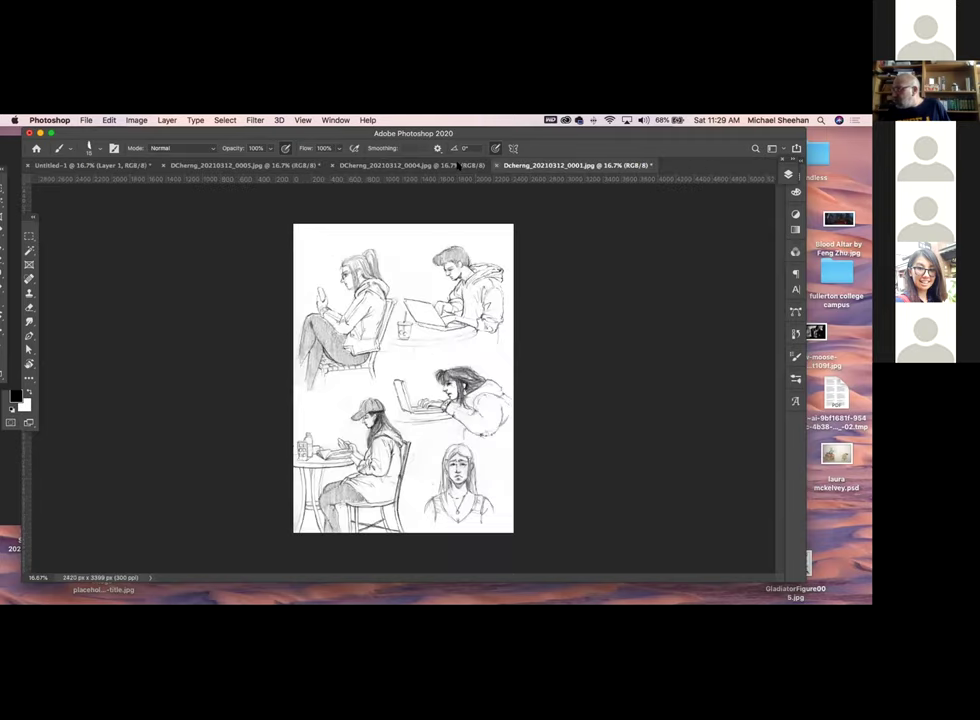
{"action": "left_click", "coordinate": [497, 165]}
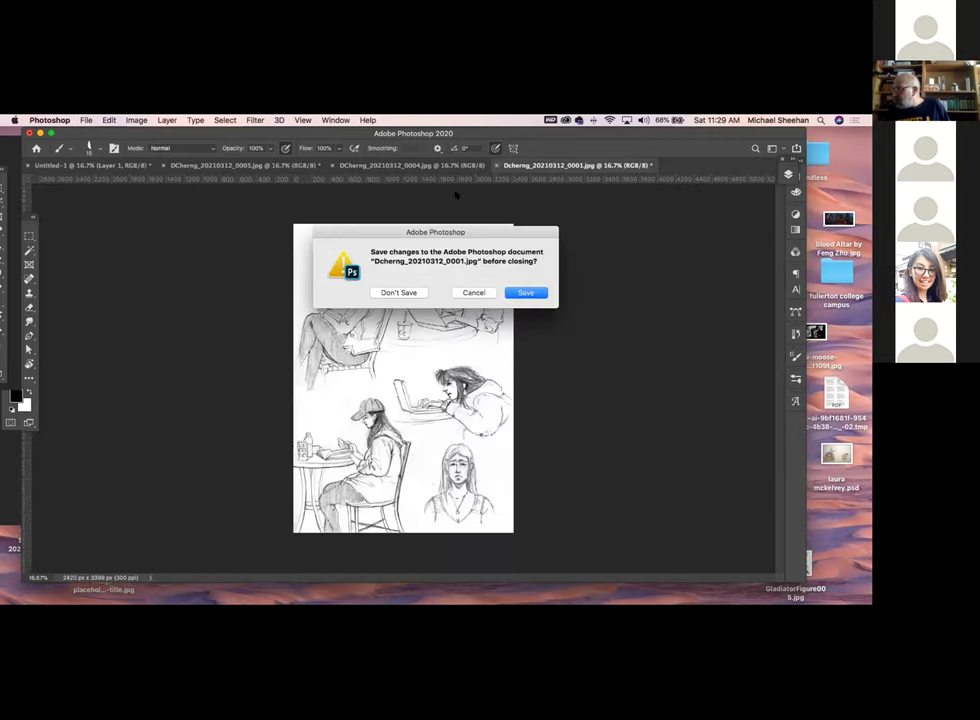
{"action": "left_click", "coordinate": [398, 291]}
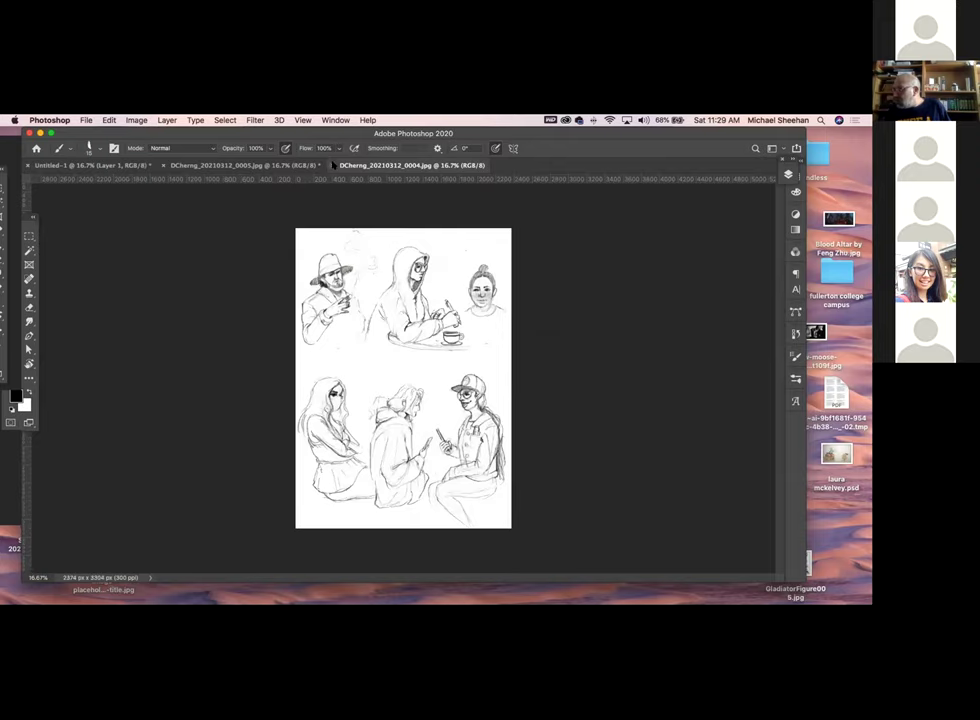
{"action": "left_click", "coordinate": [333, 165]}
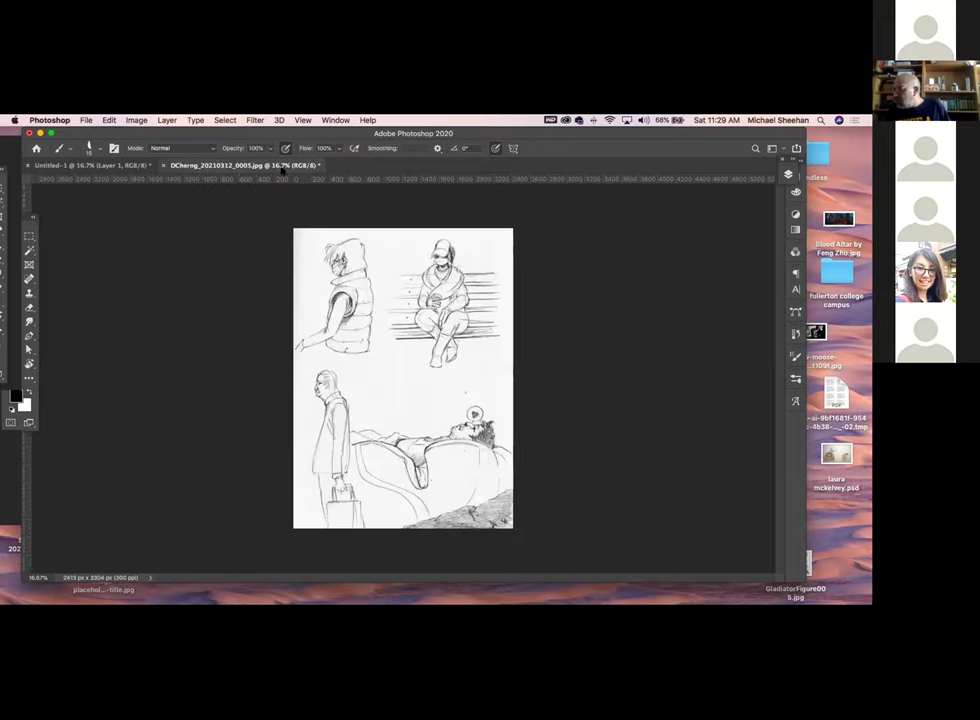
{"action": "left_click", "coordinate": [164, 165]}
Discard changes to page 0005 so only the blank Untitled-1 canvas stays open
{"action": "left_click", "coordinate": [398, 292]}
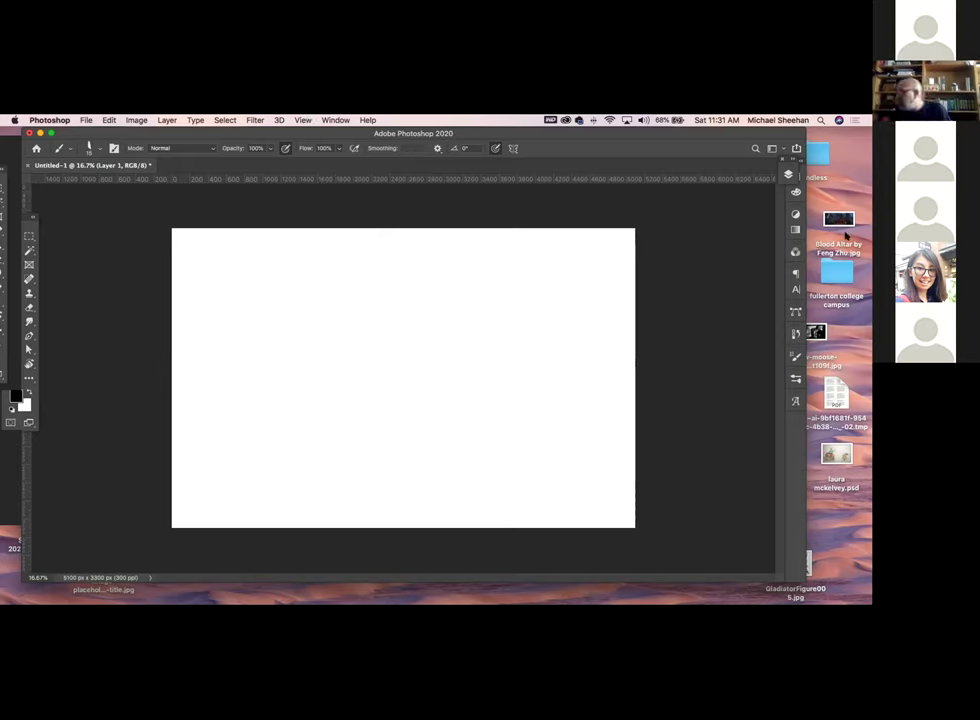
{"action": "left_click", "coordinate": [789, 175]}
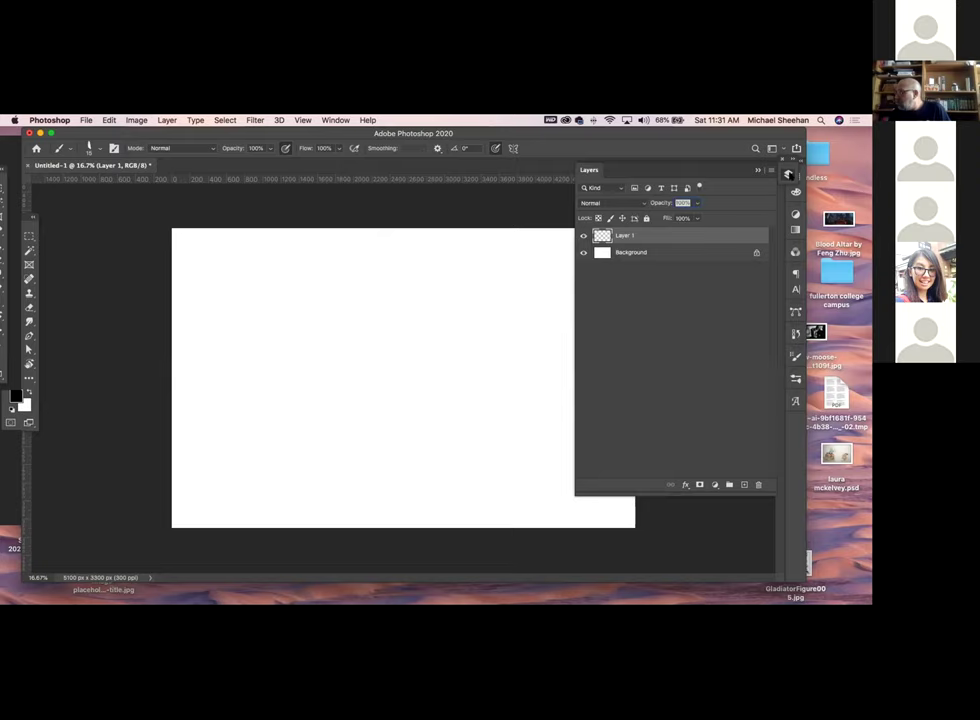
{"action": "left_click", "coordinate": [789, 175]}
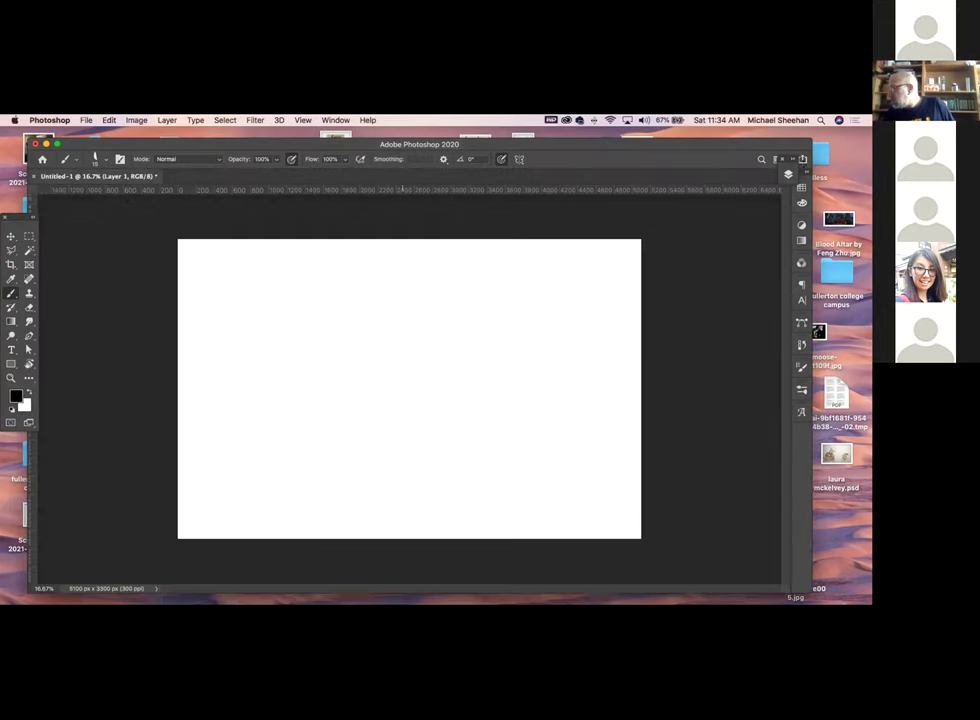
Brush a rough café table top with one stem, and begin a figure's head to its right
{"action": "left_click", "coordinate": [788, 174]}
{"action": "left_click", "coordinate": [788, 174]}
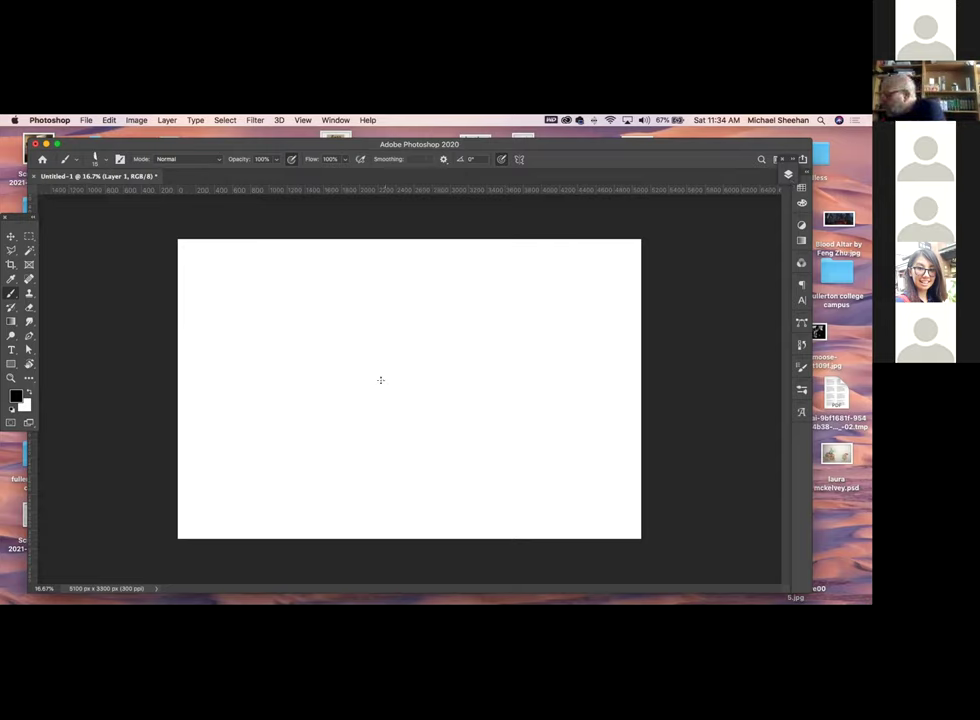
{"action": "mouse_move", "coordinate": [362, 380]}
{"action": "left_mouse_down"}
{"action": "mouse_move", "coordinate": [479, 378]}
{"action": "mouse_move", "coordinate": [433, 383]}
{"action": "mouse_move", "coordinate": [420, 462]}
{"action": "left_mouse_up"}
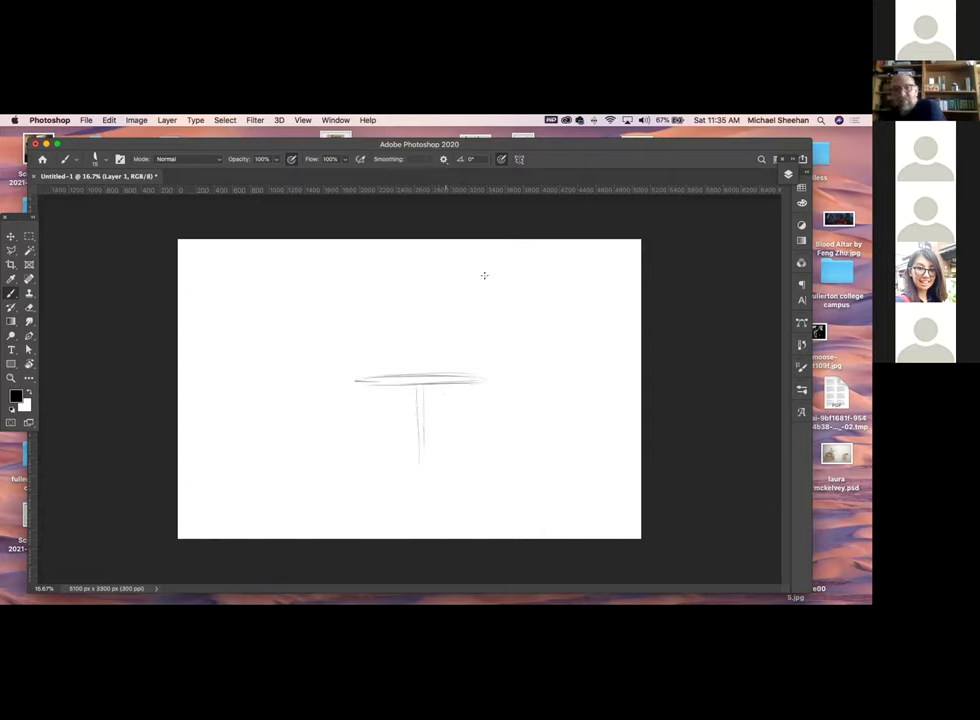
{"action": "left_click_drag", "start_coordinate": [474, 356], "coordinate": [491, 313]}
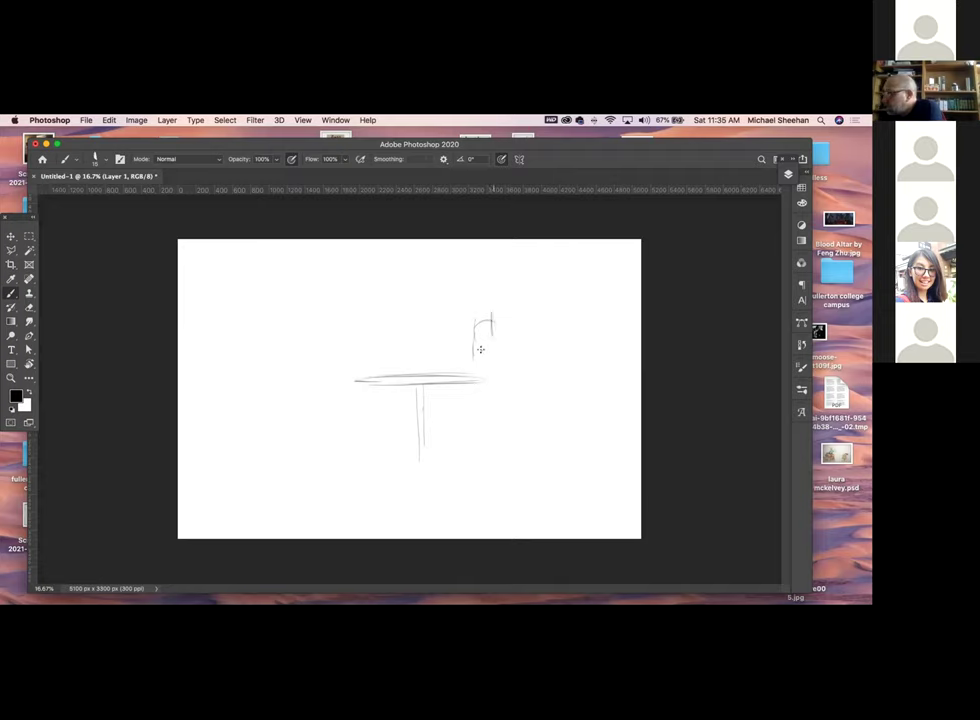
Sketch the right seated figure's head and body, with a drink glass on the table top
{"action": "left_click", "coordinate": [801, 187]}
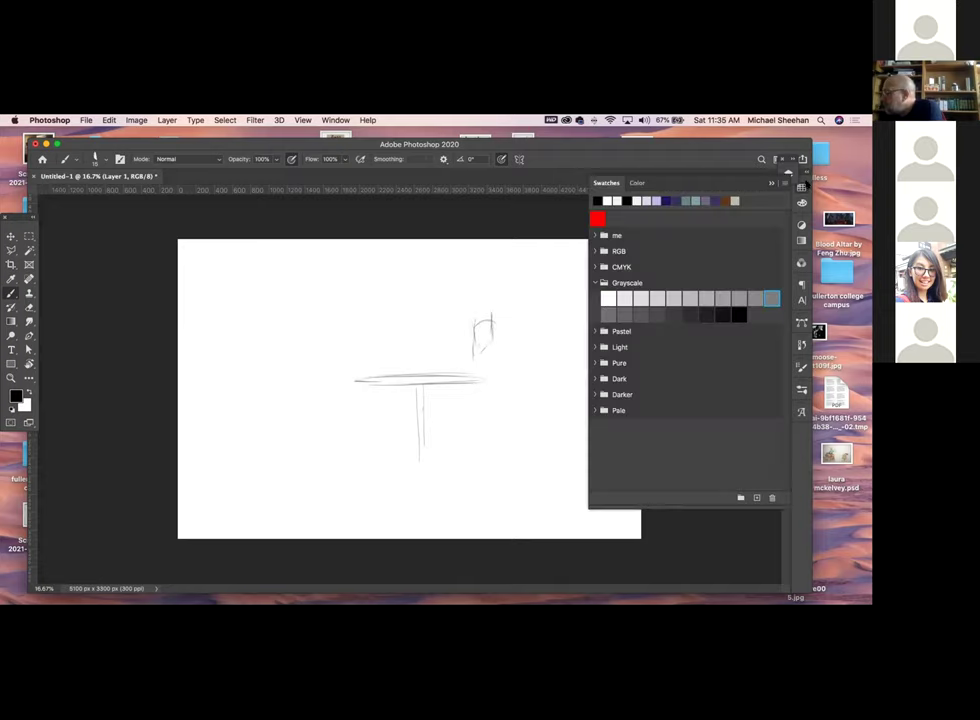
{"action": "left_click", "coordinate": [801, 187]}
{"action": "left_click", "coordinate": [788, 174]}
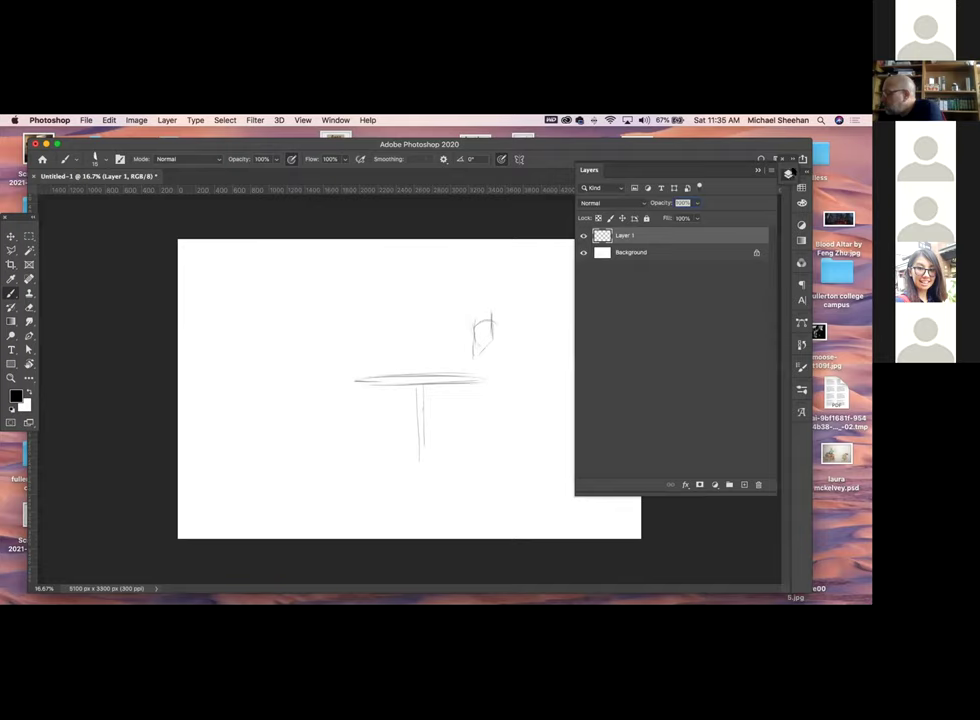
{"action": "left_click", "coordinate": [788, 174]}
{"action": "mouse_move", "coordinate": [500, 330]}
{"action": "left_mouse_down"}
{"action": "mouse_move", "coordinate": [495, 360]}
{"action": "mouse_move", "coordinate": [487, 364]}
{"action": "mouse_move", "coordinate": [495, 350]}
{"action": "mouse_move", "coordinate": [485, 363]}
{"action": "mouse_move", "coordinate": [482, 351]}
{"action": "mouse_move", "coordinate": [484, 380]}
{"action": "mouse_move", "coordinate": [495, 379]}
{"action": "mouse_move", "coordinate": [477, 393]}
{"action": "mouse_move", "coordinate": [485, 397]}
{"action": "mouse_move", "coordinate": [470, 362]}
{"action": "left_mouse_up"}
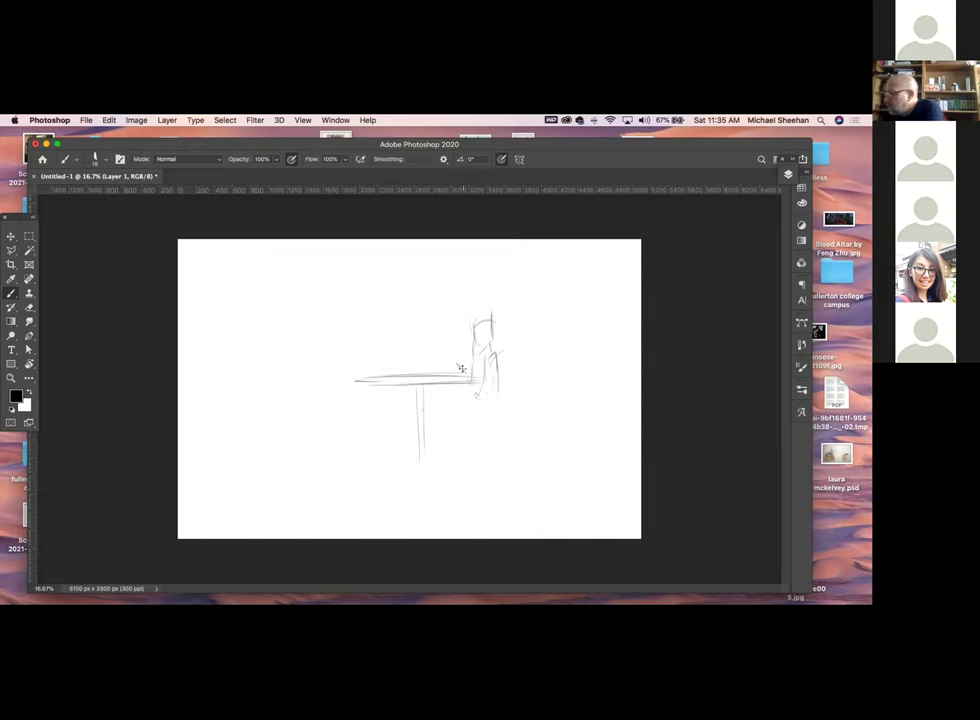
{"action": "mouse_move", "coordinate": [444, 354]}
{"action": "left_mouse_down"}
{"action": "mouse_move", "coordinate": [436, 357]}
{"action": "mouse_move", "coordinate": [445, 367]}
{"action": "mouse_move", "coordinate": [453, 362]}
{"action": "mouse_move", "coordinate": [437, 362]}
{"action": "left_mouse_up"}
{"action": "mouse_move", "coordinate": [468, 316]}
{"action": "left_mouse_down"}
{"action": "mouse_move", "coordinate": [493, 348]}
{"action": "mouse_move", "coordinate": [494, 340]}
{"action": "mouse_move", "coordinate": [503, 392]}
{"action": "mouse_move", "coordinate": [495, 410]}
{"action": "mouse_move", "coordinate": [451, 412]}
{"action": "mouse_move", "coordinate": [504, 408]}
{"action": "mouse_move", "coordinate": [482, 420]}
{"action": "mouse_move", "coordinate": [462, 413]}
{"action": "mouse_move", "coordinate": [509, 410]}
{"action": "mouse_move", "coordinate": [442, 412]}
{"action": "mouse_move", "coordinate": [466, 453]}
{"action": "left_mouse_up"}
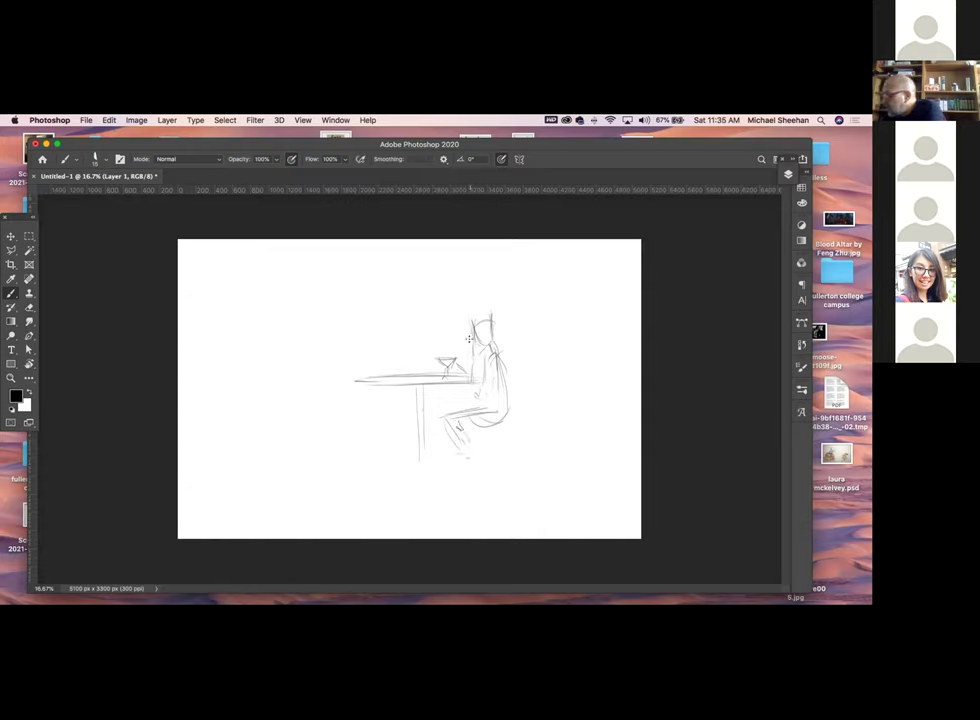
{"action": "left_click_drag", "start_coordinate": [490, 318], "coordinate": [498, 333]}
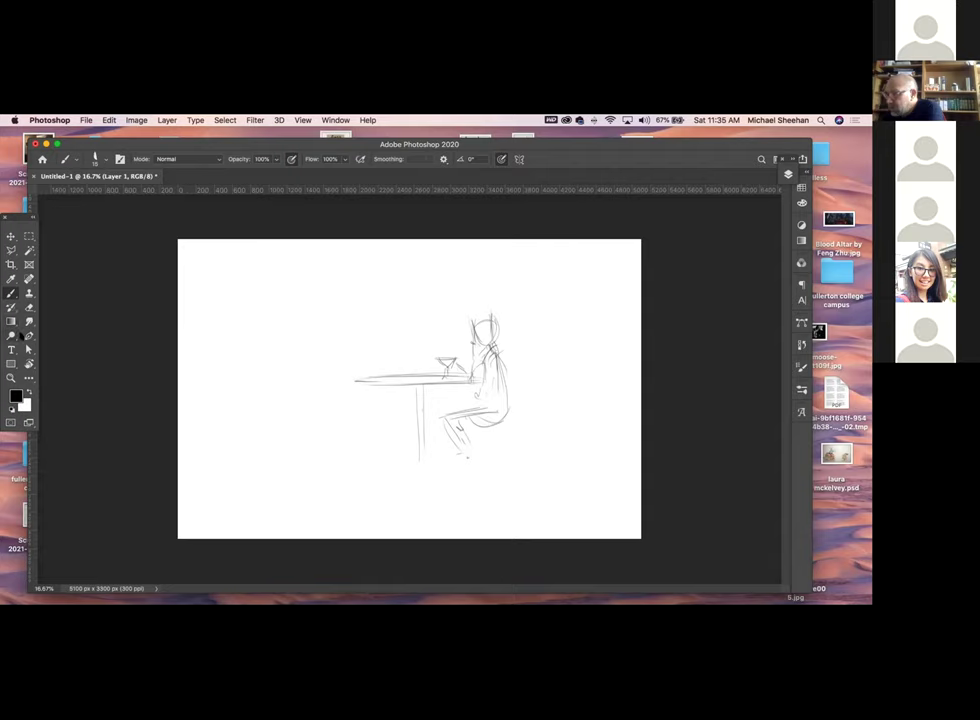
Erase part of the table line, add face, neck, thigh and hand details, and begin the left figure
{"action": "key", "text": "e"}
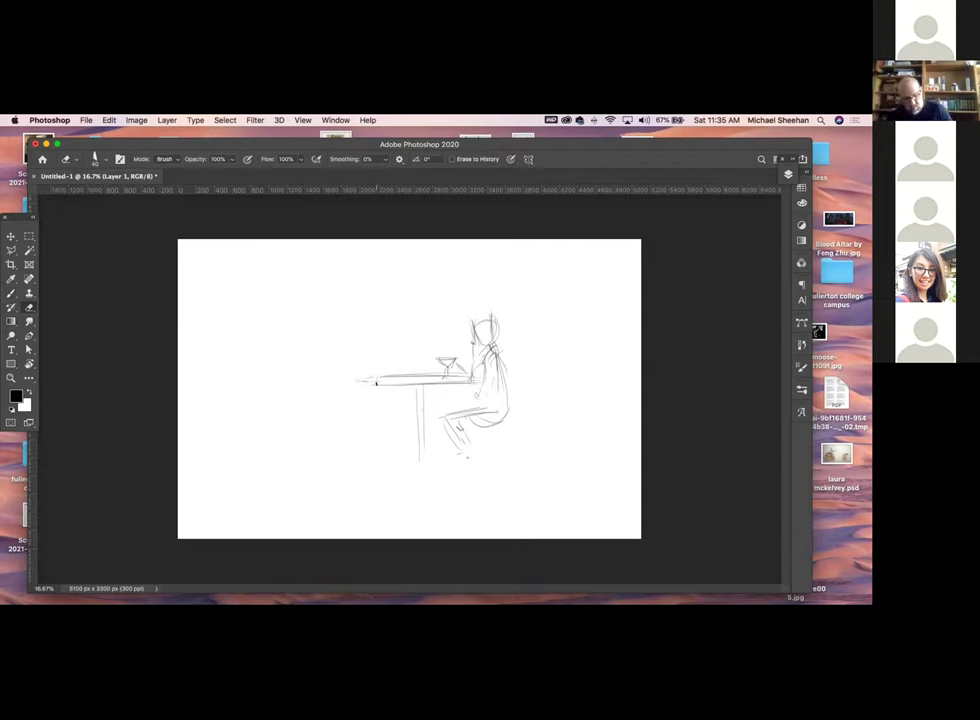
{"action": "mouse_move", "coordinate": [377, 381]}
{"action": "left_mouse_down"}
{"action": "mouse_move", "coordinate": [400, 367]}
{"action": "mouse_move", "coordinate": [374, 374]}
{"action": "mouse_move", "coordinate": [418, 375]}
{"action": "mouse_move", "coordinate": [389, 384]}
{"action": "mouse_move", "coordinate": [418, 398]}
{"action": "mouse_move", "coordinate": [416, 438]}
{"action": "mouse_move", "coordinate": [418, 407]}
{"action": "mouse_move", "coordinate": [440, 384]}
{"action": "mouse_move", "coordinate": [367, 376]}
{"action": "mouse_move", "coordinate": [400, 376]}
{"action": "left_mouse_up"}
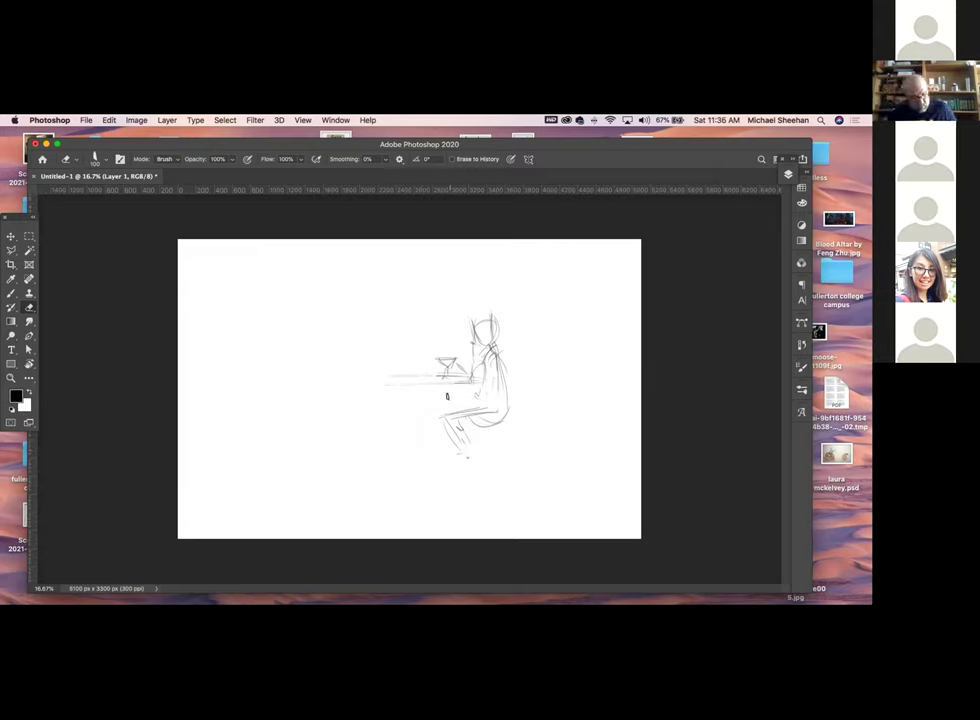
{"action": "key", "text": "b"}
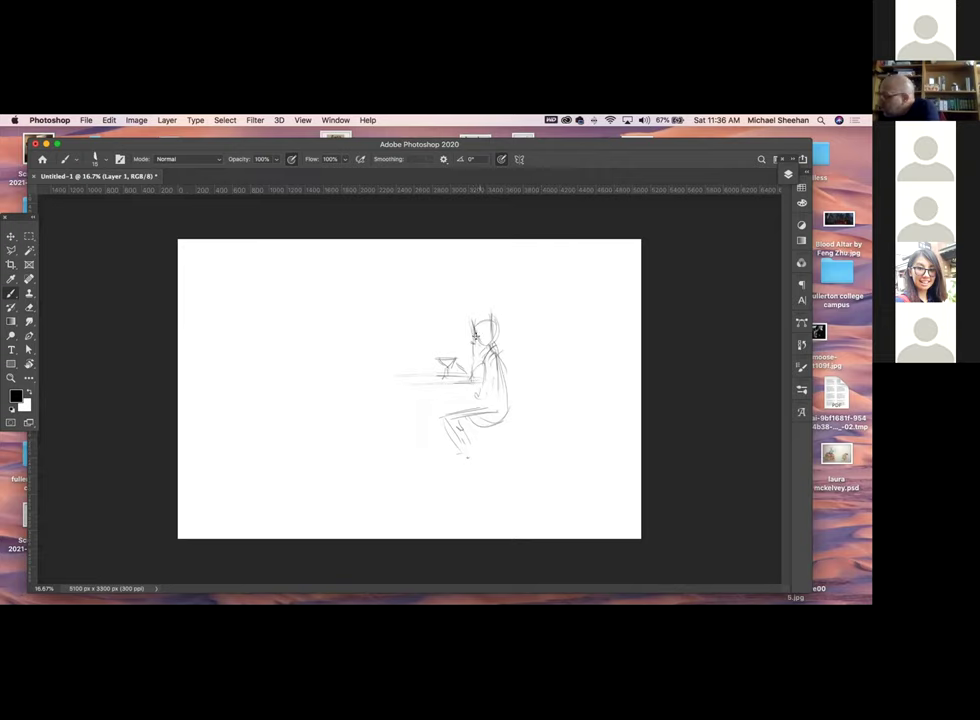
{"action": "left_click_drag", "start_coordinate": [472, 333], "coordinate": [477, 338]}
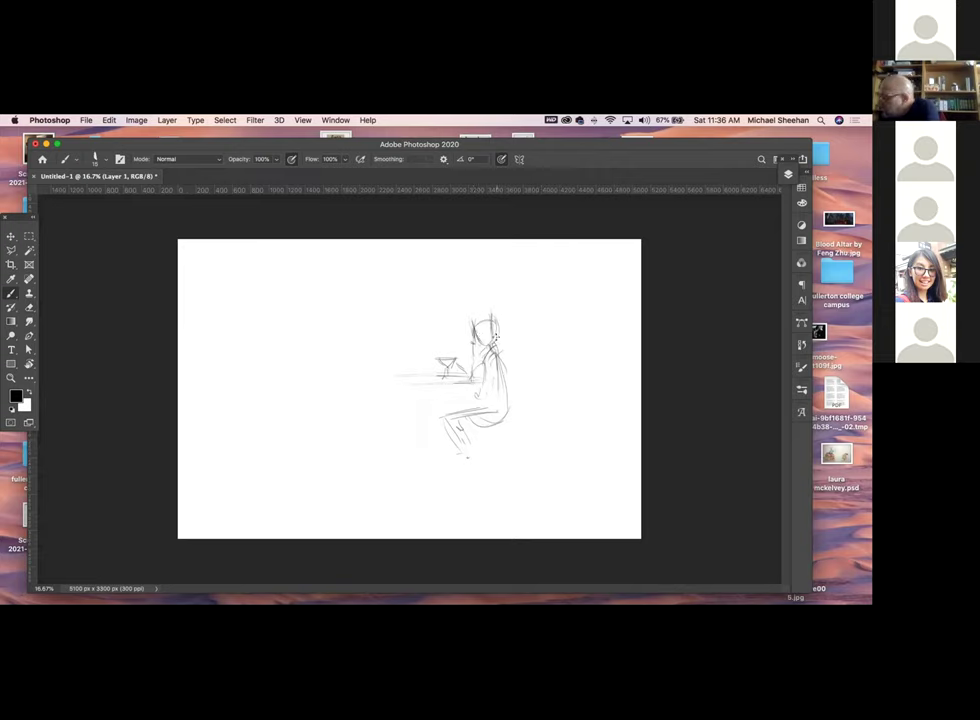
{"action": "left_click_drag", "start_coordinate": [488, 340], "coordinate": [496, 362]}
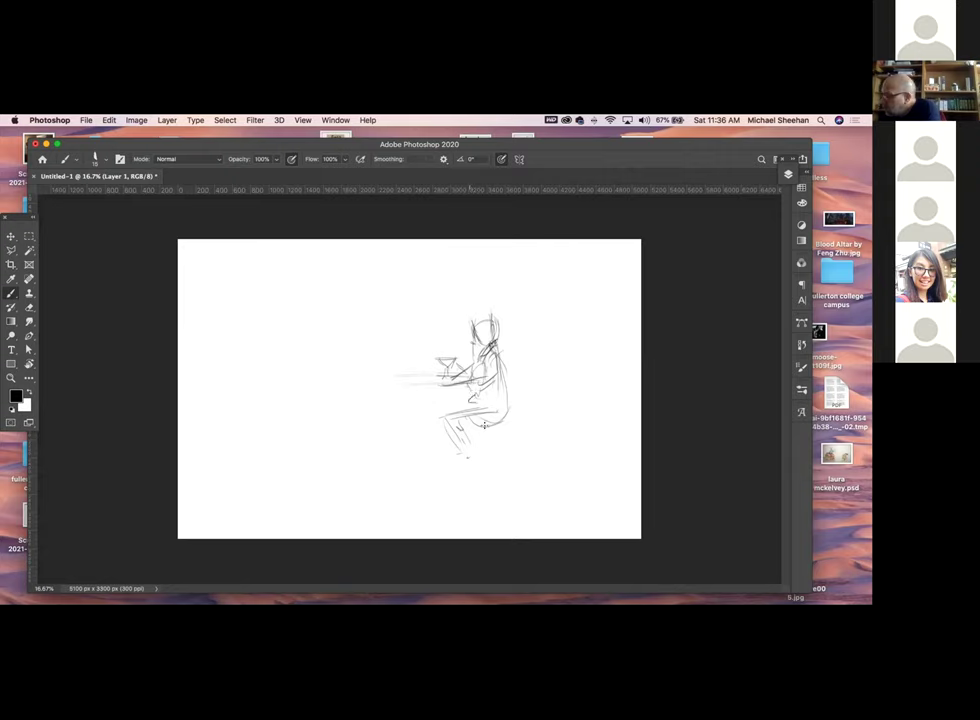
{"action": "left_click_drag", "start_coordinate": [463, 411], "coordinate": [431, 421]}
{"action": "mouse_move", "coordinate": [473, 362]}
{"action": "left_mouse_down"}
{"action": "mouse_move", "coordinate": [442, 374]}
{"action": "mouse_move", "coordinate": [486, 366]}
{"action": "mouse_move", "coordinate": [486, 339]}
{"action": "left_mouse_up"}
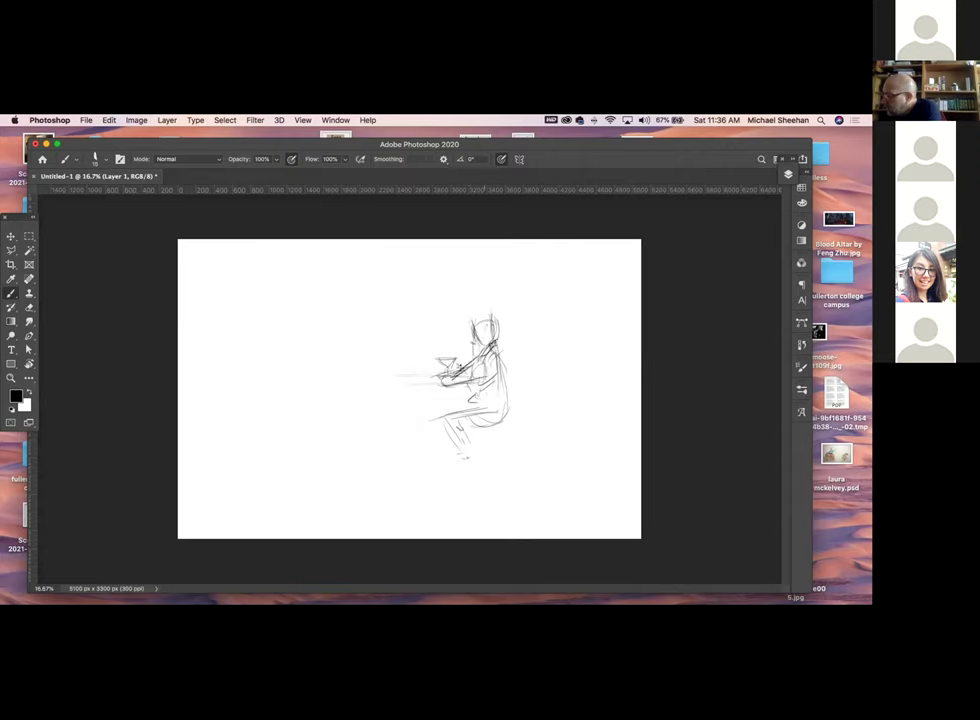
{"action": "mouse_move", "coordinate": [382, 322]}
{"action": "left_mouse_down"}
{"action": "mouse_move", "coordinate": [361, 359]}
{"action": "mouse_move", "coordinate": [383, 373]}
{"action": "mouse_move", "coordinate": [435, 356]}
{"action": "mouse_move", "coordinate": [396, 376]}
{"action": "mouse_move", "coordinate": [427, 364]}
{"action": "mouse_move", "coordinate": [392, 370]}
{"action": "mouse_move", "coordinate": [374, 351]}
{"action": "mouse_move", "coordinate": [358, 407]}
{"action": "mouse_move", "coordinate": [376, 414]}
{"action": "mouse_move", "coordinate": [362, 415]}
{"action": "mouse_move", "coordinate": [387, 386]}
{"action": "mouse_move", "coordinate": [380, 410]}
{"action": "mouse_move", "coordinate": [392, 404]}
{"action": "mouse_move", "coordinate": [379, 417]}
{"action": "mouse_move", "coordinate": [397, 416]}
{"action": "mouse_move", "coordinate": [365, 415]}
{"action": "mouse_move", "coordinate": [394, 422]}
{"action": "mouse_move", "coordinate": [390, 441]}
{"action": "mouse_move", "coordinate": [389, 417]}
{"action": "mouse_move", "coordinate": [425, 417]}
{"action": "mouse_move", "coordinate": [409, 435]}
{"action": "mouse_move", "coordinate": [346, 405]}
{"action": "mouse_move", "coordinate": [408, 432]}
{"action": "left_mouse_up"}
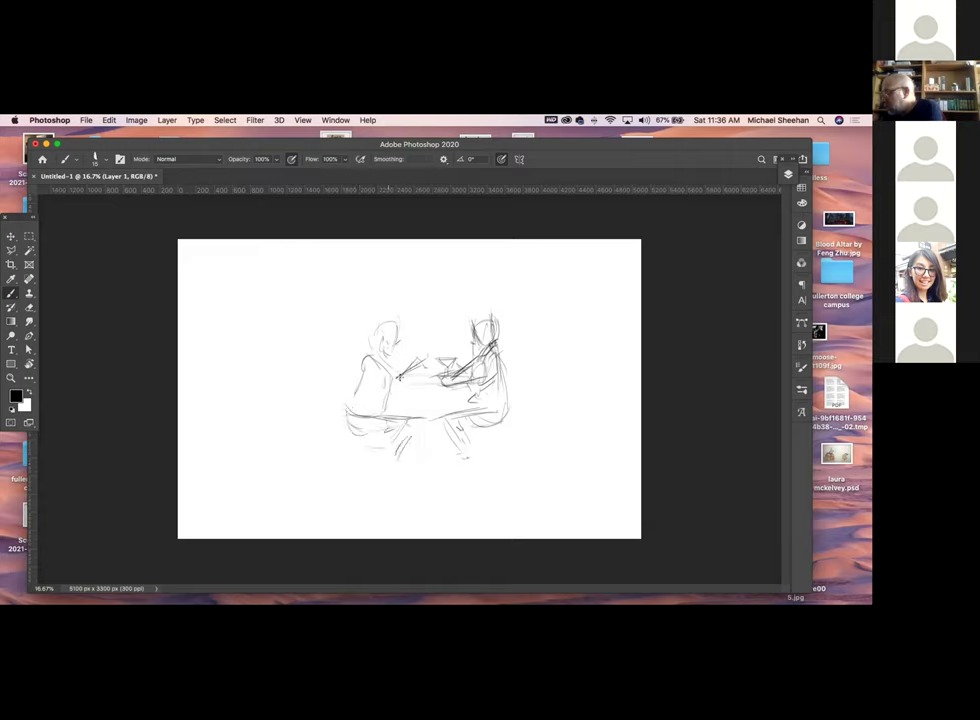
Draw the table edge and central leg, the left figure's lower legs, and strengthen its arm
{"action": "mouse_move", "coordinate": [384, 383]}
{"action": "left_mouse_down"}
{"action": "mouse_move", "coordinate": [416, 385]}
{"action": "mouse_move", "coordinate": [402, 397]}
{"action": "mouse_move", "coordinate": [448, 399]}
{"action": "mouse_move", "coordinate": [470, 384]}
{"action": "mouse_move", "coordinate": [428, 470]}
{"action": "left_mouse_up"}
{"action": "left_click_drag", "start_coordinate": [436, 396], "coordinate": [436, 492]}
{"action": "mouse_move", "coordinate": [404, 428]}
{"action": "left_mouse_down"}
{"action": "mouse_move", "coordinate": [412, 384]}
{"action": "mouse_move", "coordinate": [398, 441]}
{"action": "mouse_move", "coordinate": [404, 453]}
{"action": "mouse_move", "coordinate": [405, 432]}
{"action": "mouse_move", "coordinate": [424, 470]}
{"action": "left_mouse_up"}
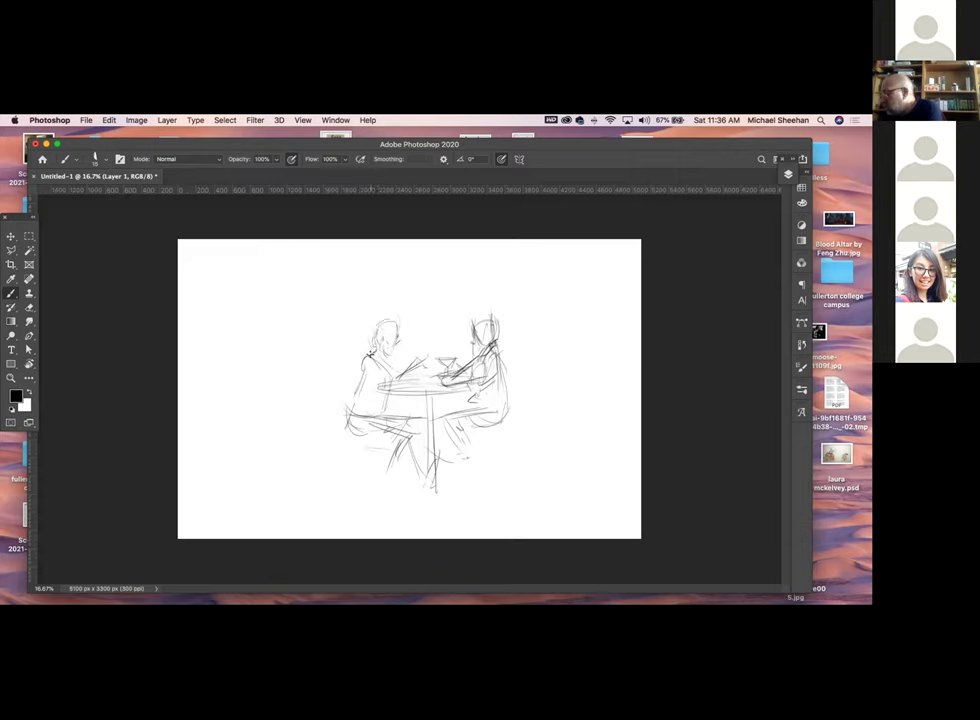
{"action": "left_click_drag", "start_coordinate": [412, 378], "coordinate": [380, 390]}
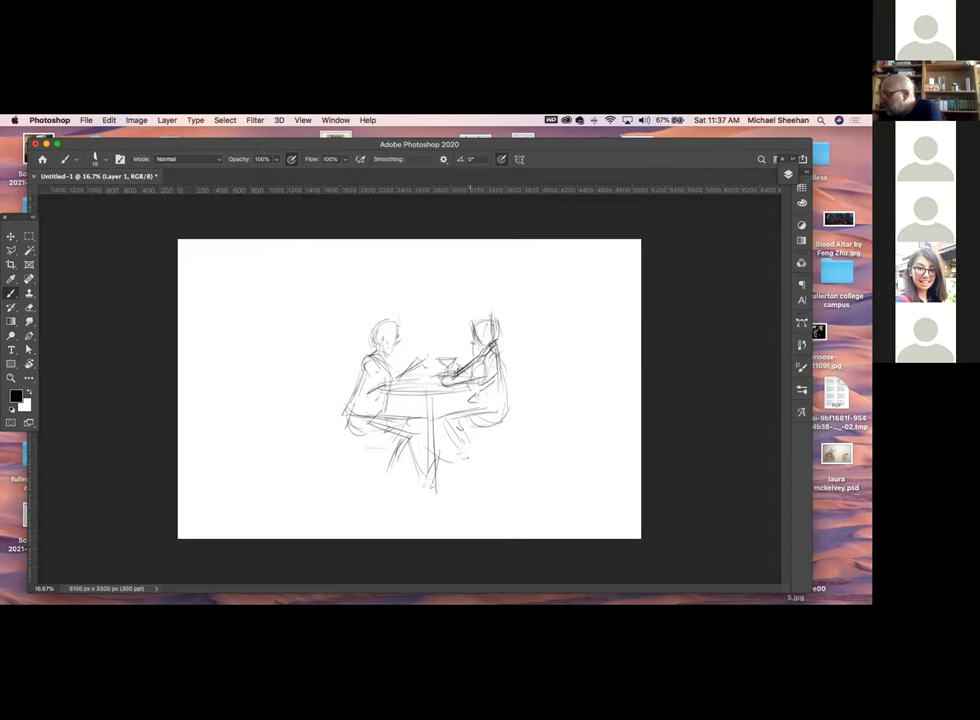
Add chair seats and legs under both figures, plus a brimmed cap and an arm mark on the left figure
{"action": "mouse_move", "coordinate": [512, 409]}
{"action": "left_mouse_down"}
{"action": "mouse_move", "coordinate": [505, 385]}
{"action": "mouse_move", "coordinate": [510, 405]}
{"action": "mouse_move", "coordinate": [495, 420]}
{"action": "mouse_move", "coordinate": [478, 418]}
{"action": "mouse_move", "coordinate": [528, 381]}
{"action": "left_mouse_up"}
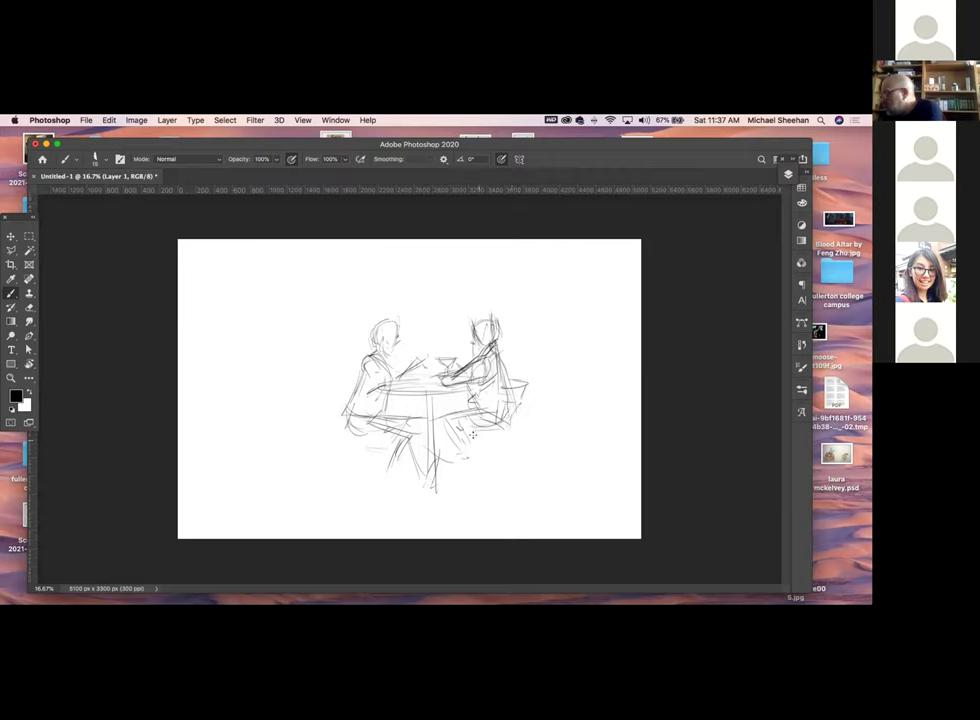
{"action": "mouse_move", "coordinate": [472, 437]}
{"action": "left_mouse_down"}
{"action": "mouse_move", "coordinate": [505, 438]}
{"action": "mouse_move", "coordinate": [514, 478]}
{"action": "left_mouse_up"}
{"action": "left_click_drag", "start_coordinate": [472, 440], "coordinate": [471, 478]}
{"action": "left_click_drag", "start_coordinate": [497, 442], "coordinate": [499, 466]}
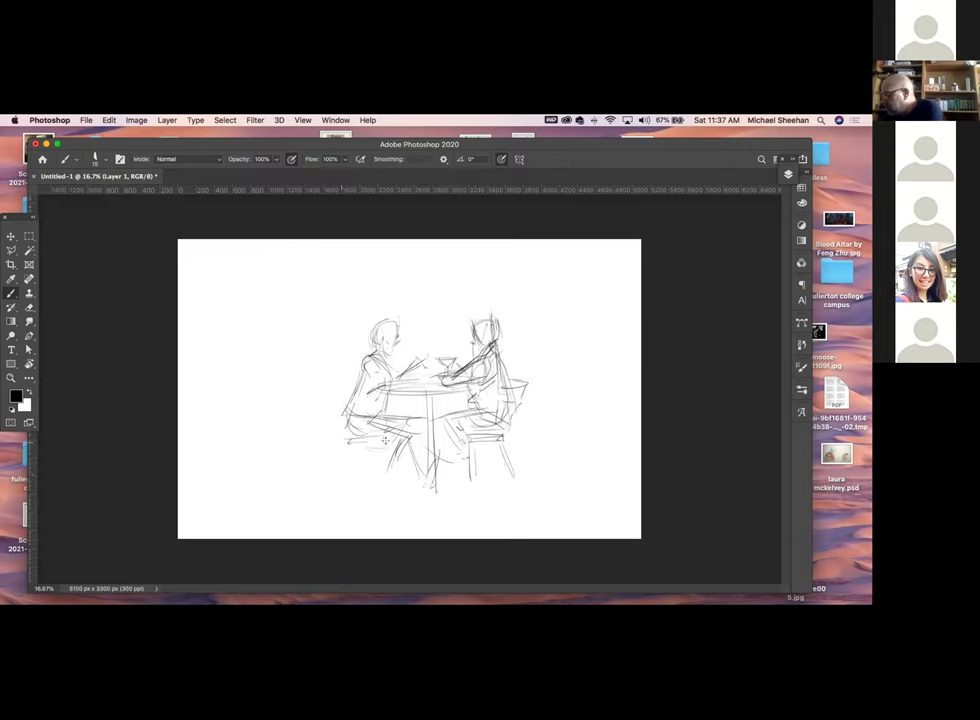
{"action": "mouse_move", "coordinate": [345, 441]}
{"action": "left_mouse_down"}
{"action": "mouse_move", "coordinate": [336, 481]}
{"action": "mouse_move", "coordinate": [381, 482]}
{"action": "left_mouse_up"}
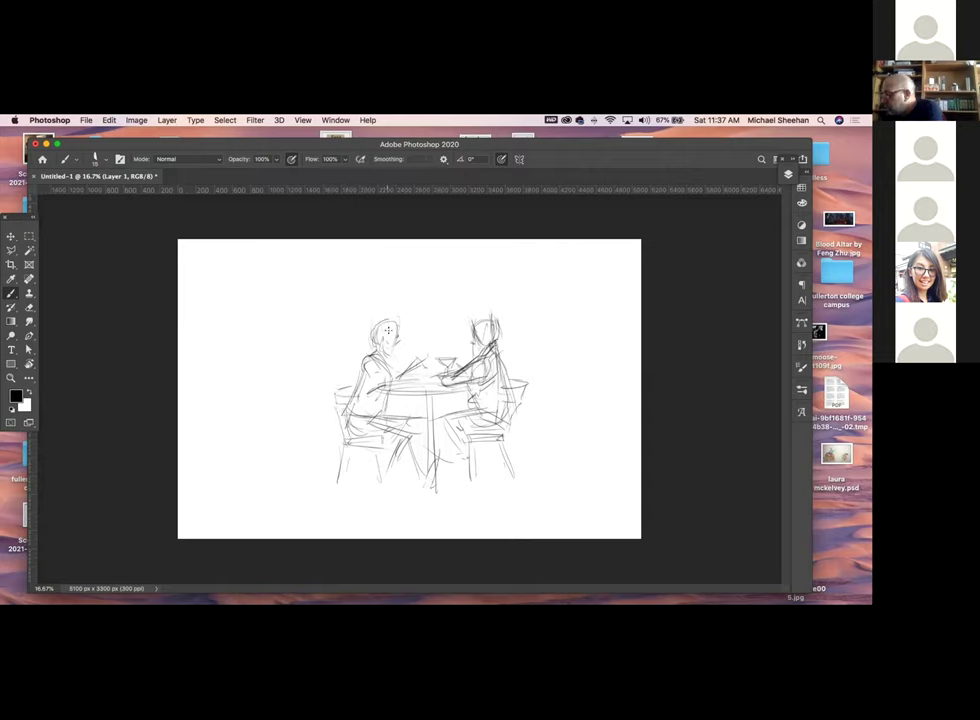
{"action": "mouse_move", "coordinate": [383, 340]}
{"action": "left_mouse_down"}
{"action": "mouse_move", "coordinate": [376, 326]}
{"action": "mouse_move", "coordinate": [405, 330]}
{"action": "mouse_move", "coordinate": [387, 343]}
{"action": "left_mouse_up"}
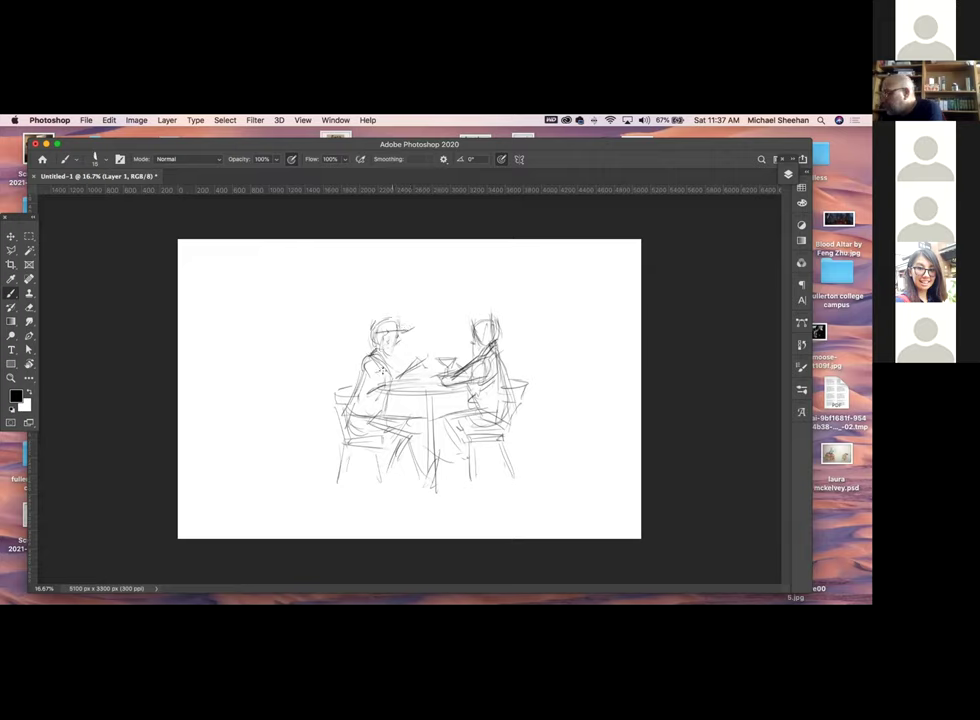
{"action": "left_click_drag", "start_coordinate": [372, 383], "coordinate": [377, 392]}
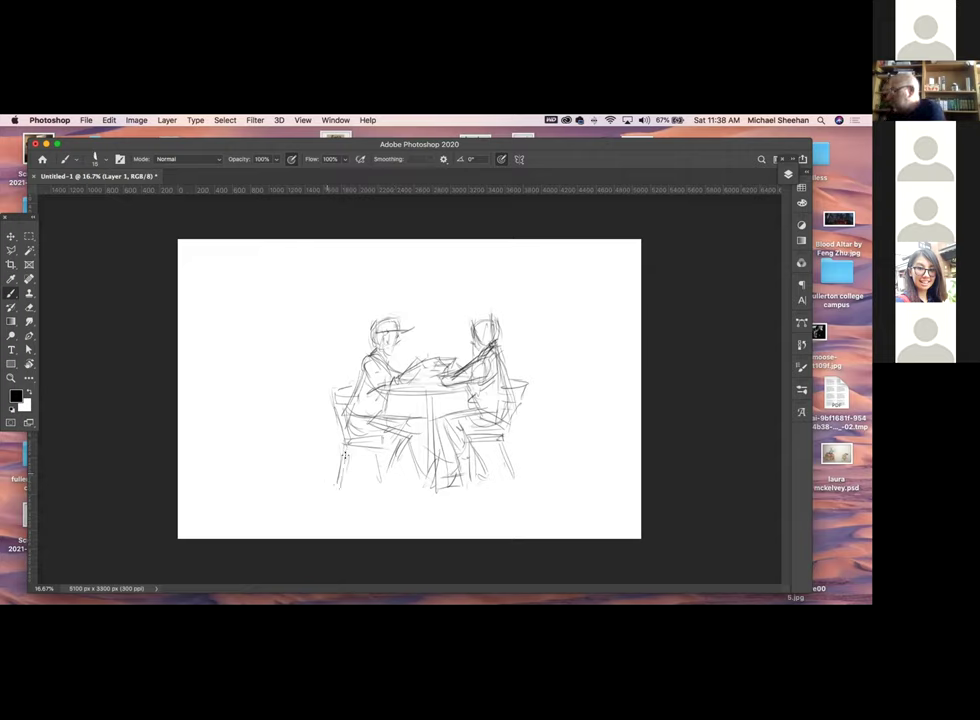
Duplicate Layer 1 as Layer 1 copy and hide the original Layer 1
{"action": "left_click", "coordinate": [789, 172]}
{"action": "left_click", "coordinate": [789, 172]}
{"action": "key", "text": "v"}
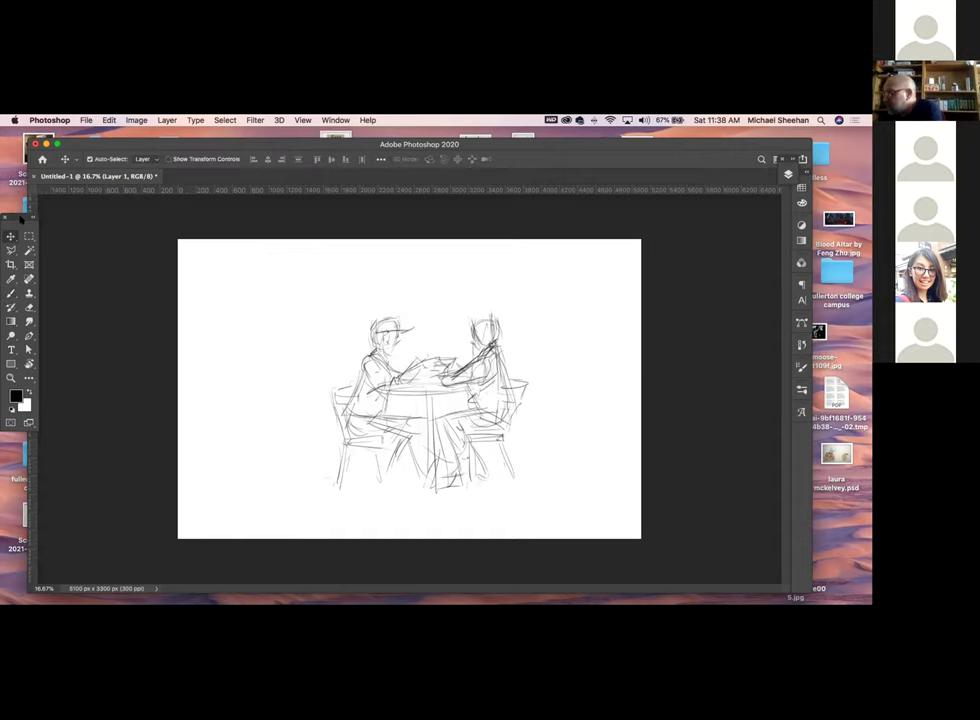
{"action": "left_click", "coordinate": [789, 173]}
{"action": "left_click_drag", "start_coordinate": [625, 235], "coordinate": [744, 484]}
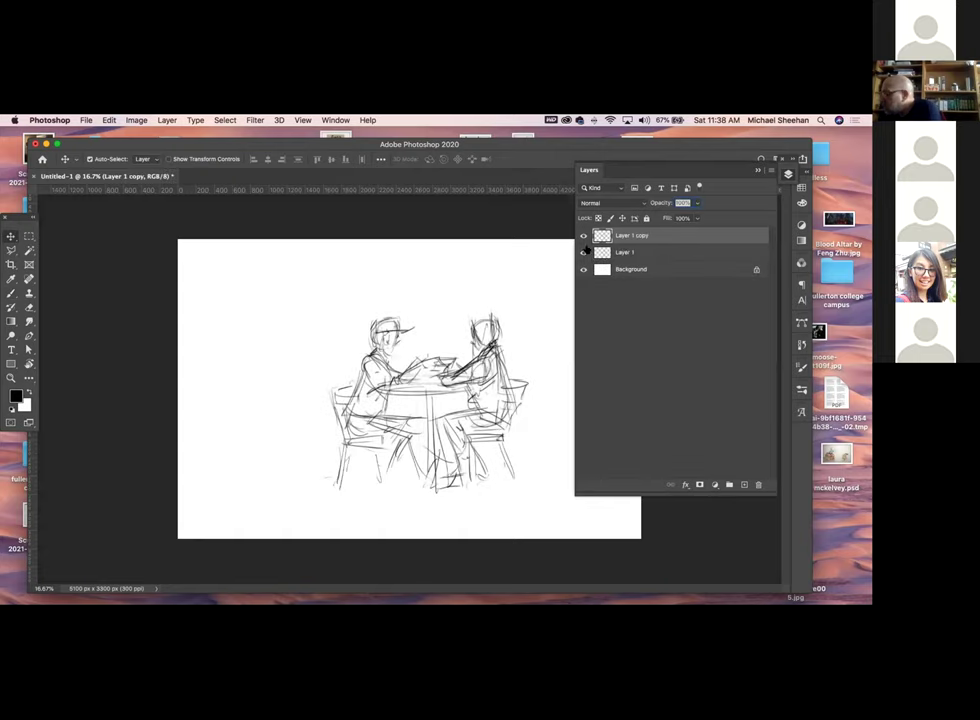
{"action": "left_click", "coordinate": [584, 252]}
{"action": "left_click", "coordinate": [599, 148]}
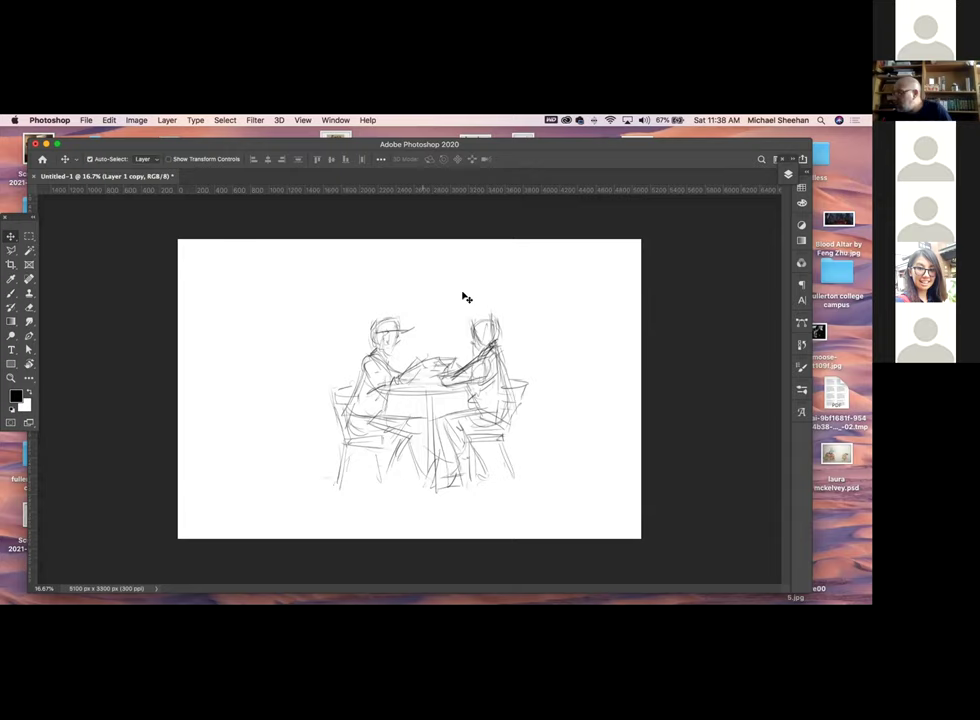
Free Transform the copied sketch to shift it left on the canvas
{"action": "key", "text": "super+t"}
{"action": "mouse_move", "coordinate": [488, 333]}
{"action": "left_mouse_down"}
{"action": "mouse_move", "coordinate": [505, 395]}
{"action": "mouse_move", "coordinate": [391, 398]}
{"action": "mouse_move", "coordinate": [420, 399]}
{"action": "left_mouse_up"}
{"action": "key", "text": "Return"}
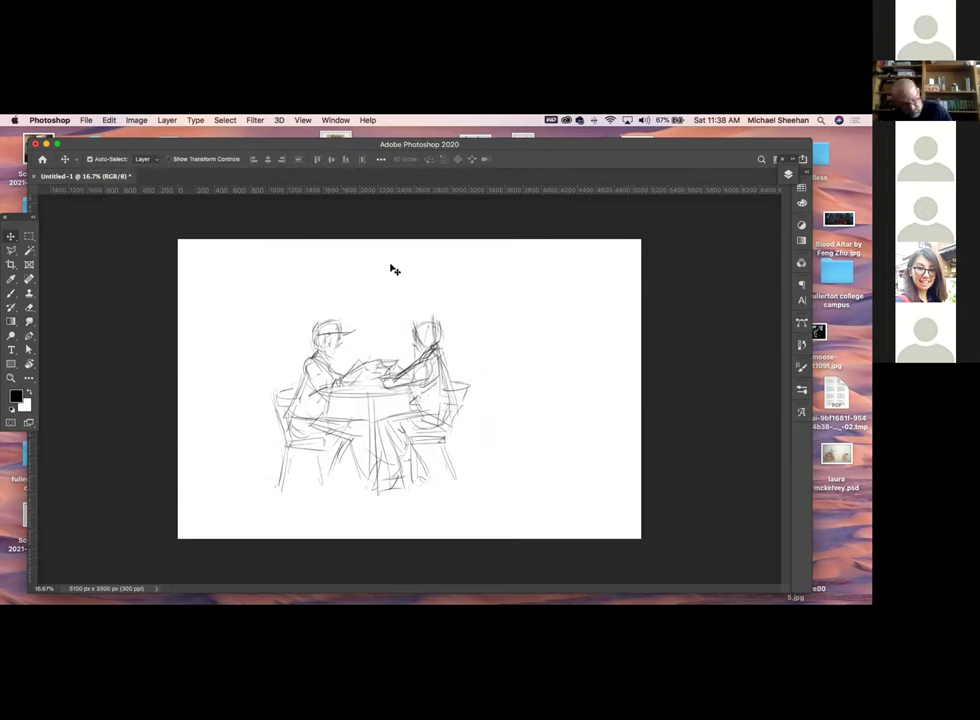
Add an empty Layer 2, reselect Layer 1 copy, and start a vertical pole line through the table
{"action": "key", "text": "b"}
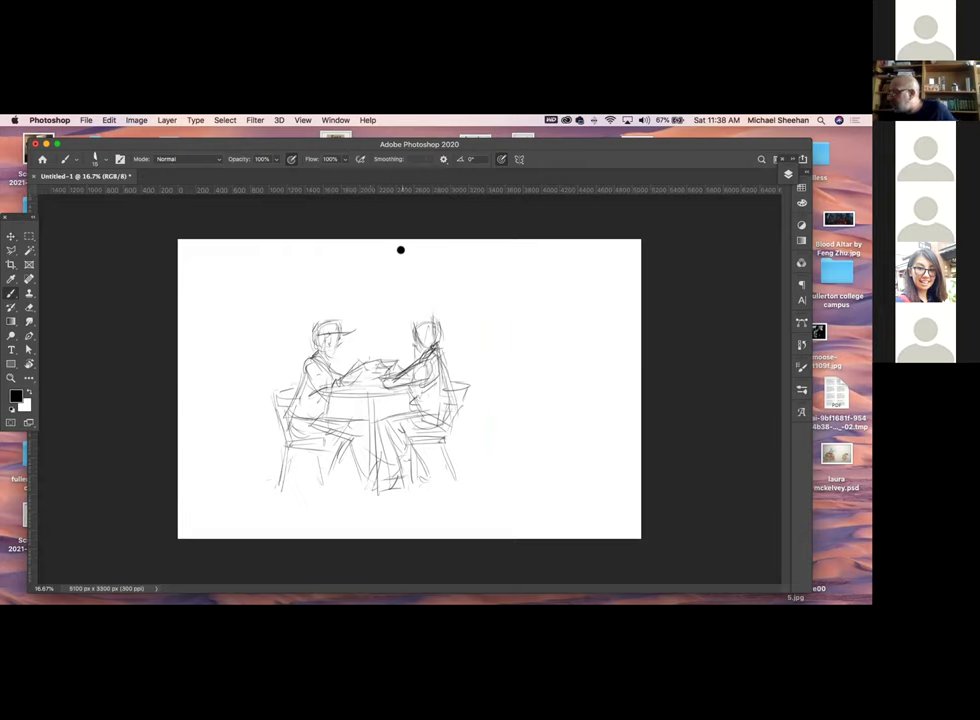
{"action": "key", "text": "F7"}
{"action": "left_click", "coordinate": [720, 234]}
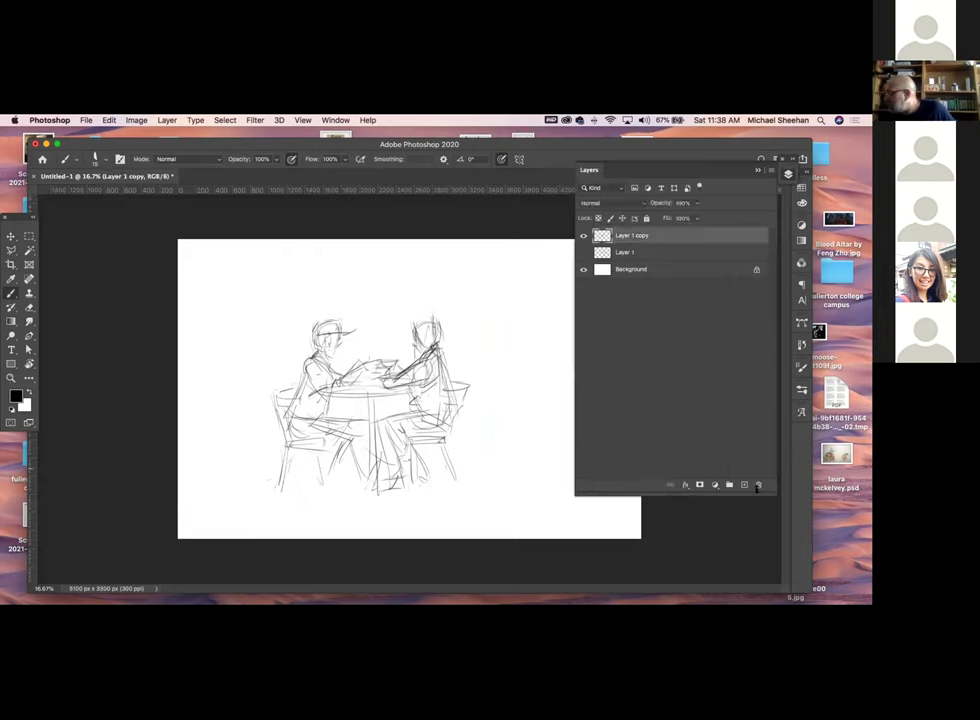
{"action": "left_click", "coordinate": [744, 484]}
{"action": "key", "text": "F7"}
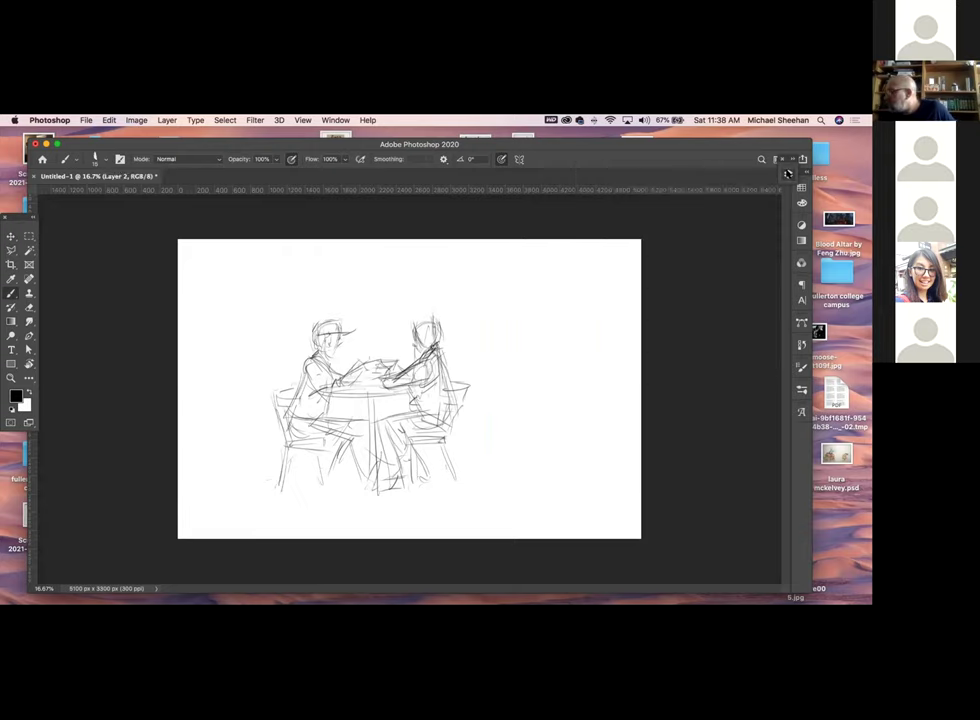
{"action": "left_click", "coordinate": [789, 174]}
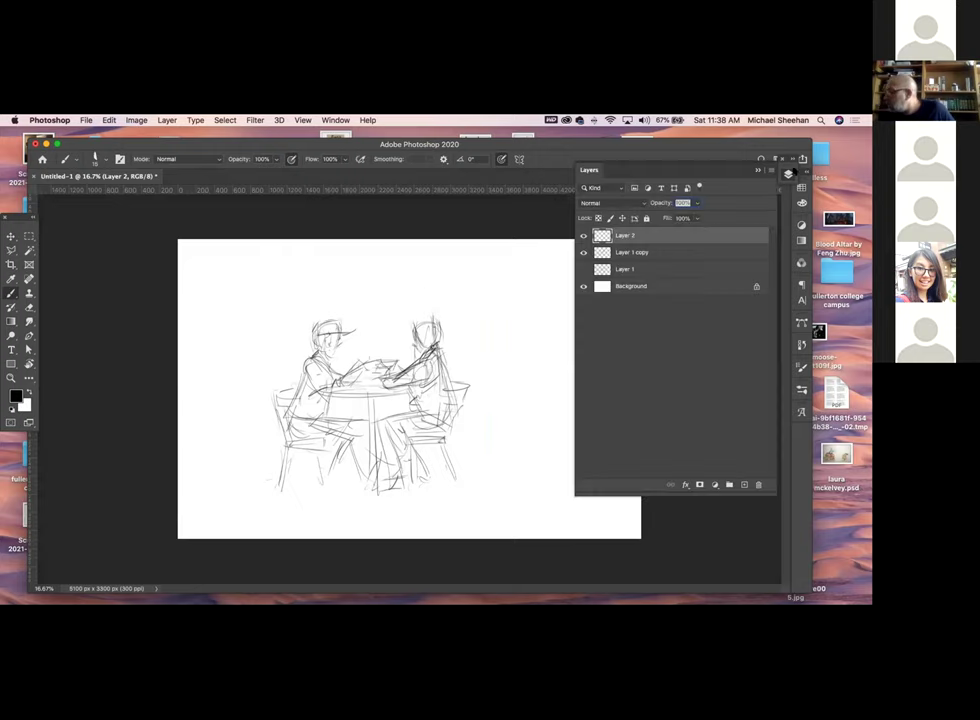
{"action": "left_click", "coordinate": [669, 252]}
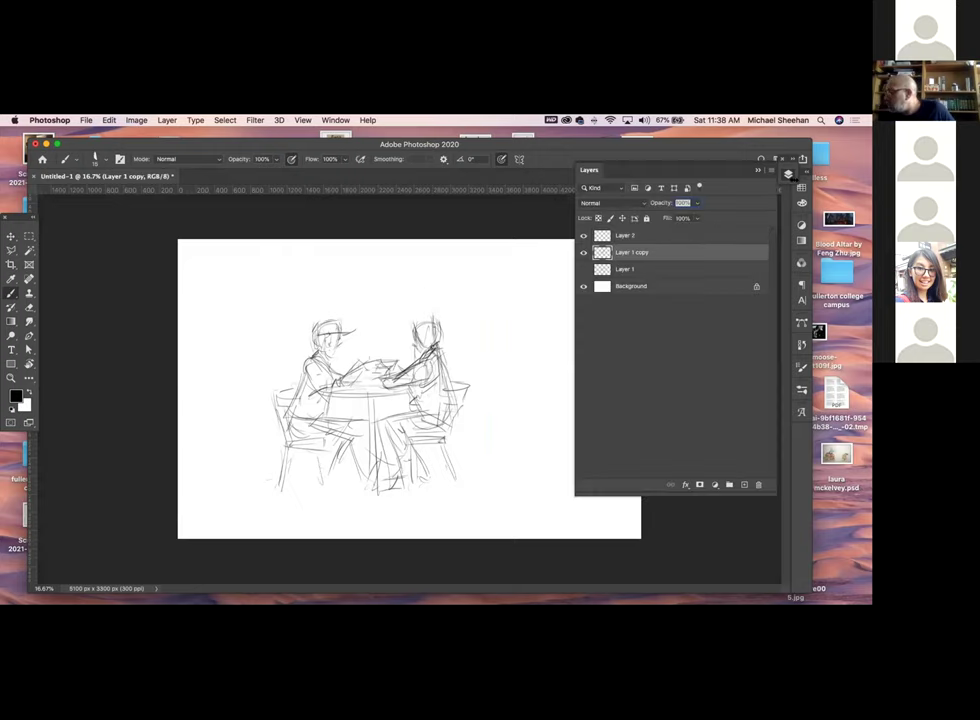
{"action": "key", "text": "F7"}
{"action": "left_click", "coordinate": [374, 246], "text": "shift"}
Extend the umbrella pole below the table with a parallel line and an oval base
{"action": "left_click", "coordinate": [377, 389], "text": "shift"}
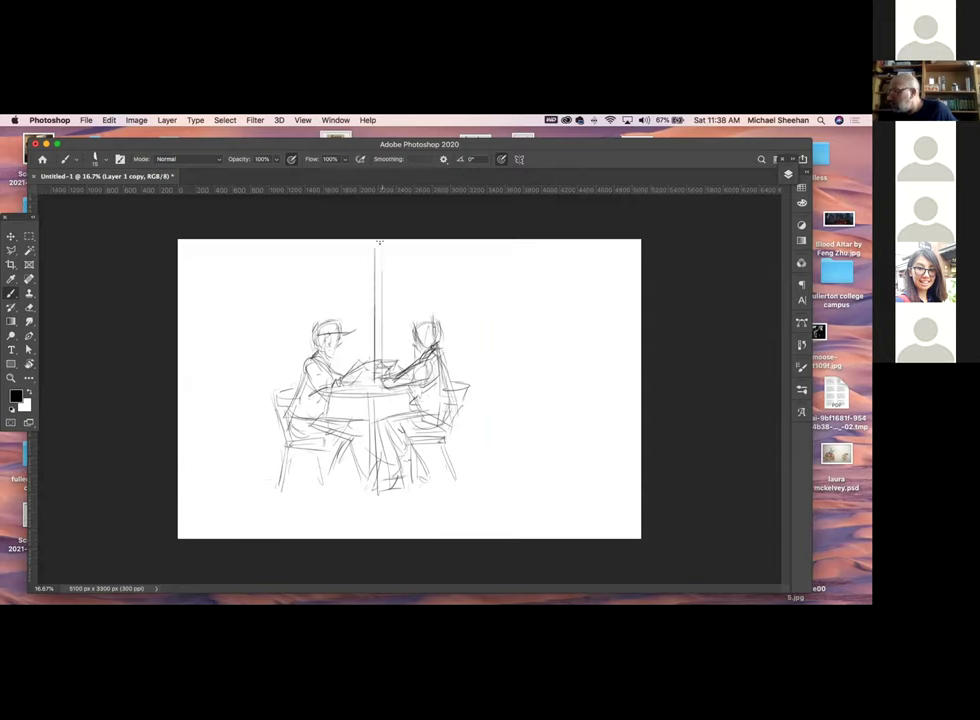
{"action": "left_click", "coordinate": [375, 507], "text": "shift"}
{"action": "left_click_drag", "start_coordinate": [357, 479], "coordinate": [404, 486]}
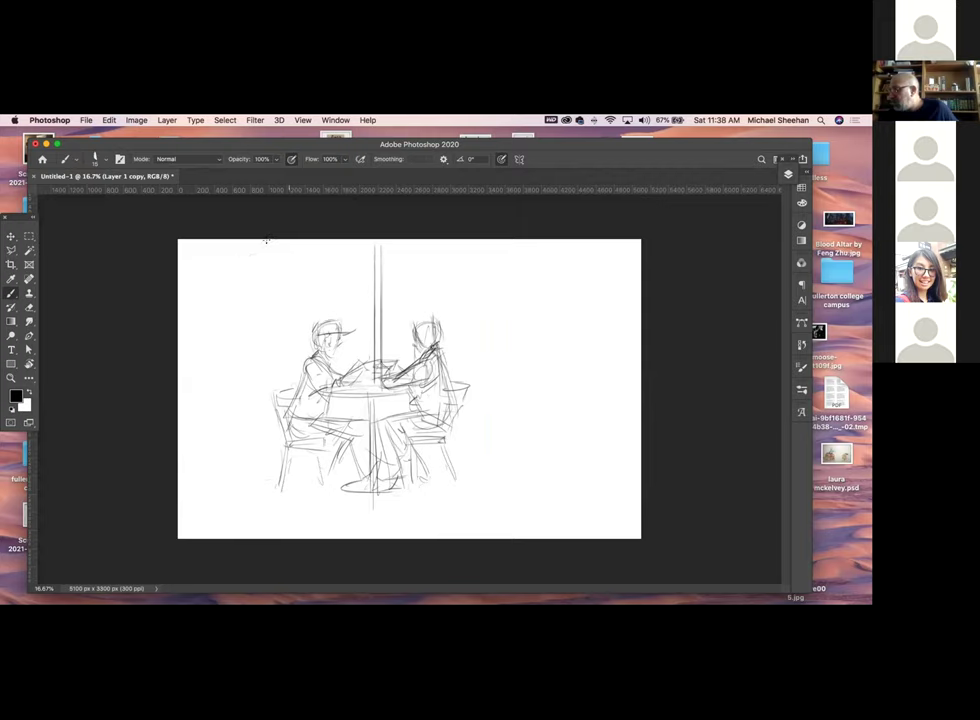
Sketch the wide umbrella canopy across the top and hatch shading under its left side
{"action": "left_click_drag", "start_coordinate": [240, 263], "coordinate": [503, 256]}
{"action": "mouse_move", "coordinate": [431, 256]}
{"action": "left_mouse_down"}
{"action": "mouse_move", "coordinate": [400, 256]}
{"action": "mouse_move", "coordinate": [530, 255]}
{"action": "mouse_move", "coordinate": [234, 278]}
{"action": "mouse_move", "coordinate": [265, 219]}
{"action": "left_mouse_up"}
{"action": "mouse_move", "coordinate": [223, 266]}
{"action": "left_mouse_down"}
{"action": "mouse_move", "coordinate": [389, 249]}
{"action": "mouse_move", "coordinate": [290, 258]}
{"action": "left_mouse_up"}
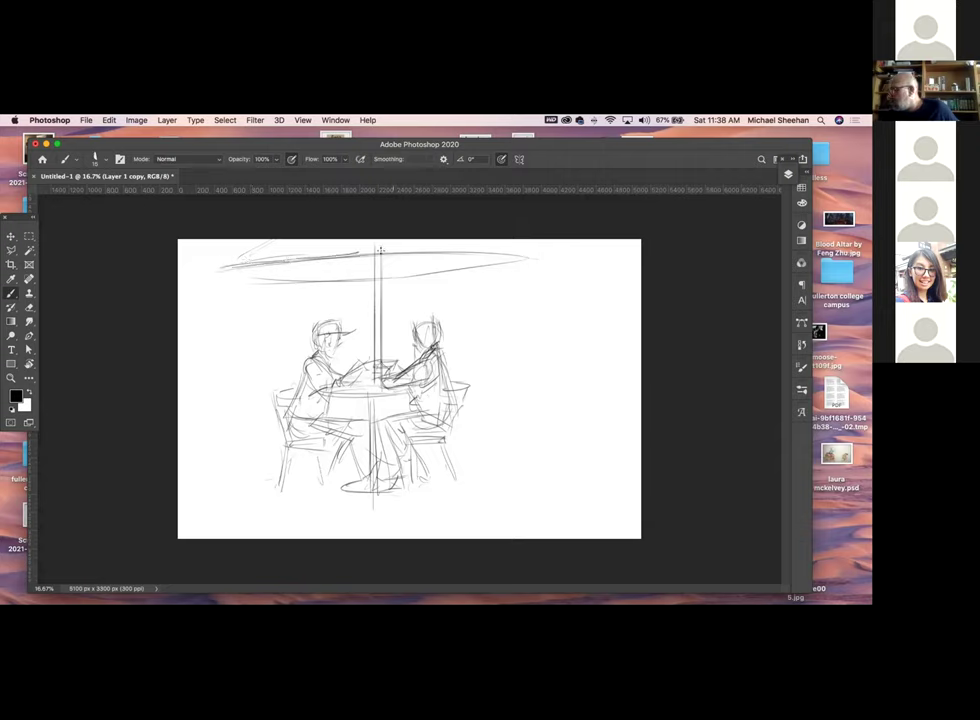
{"action": "mouse_move", "coordinate": [385, 253]}
{"action": "left_mouse_down"}
{"action": "mouse_move", "coordinate": [523, 258]}
{"action": "mouse_move", "coordinate": [285, 266]}
{"action": "left_mouse_up"}
{"action": "left_click_drag", "start_coordinate": [222, 268], "coordinate": [282, 262]}
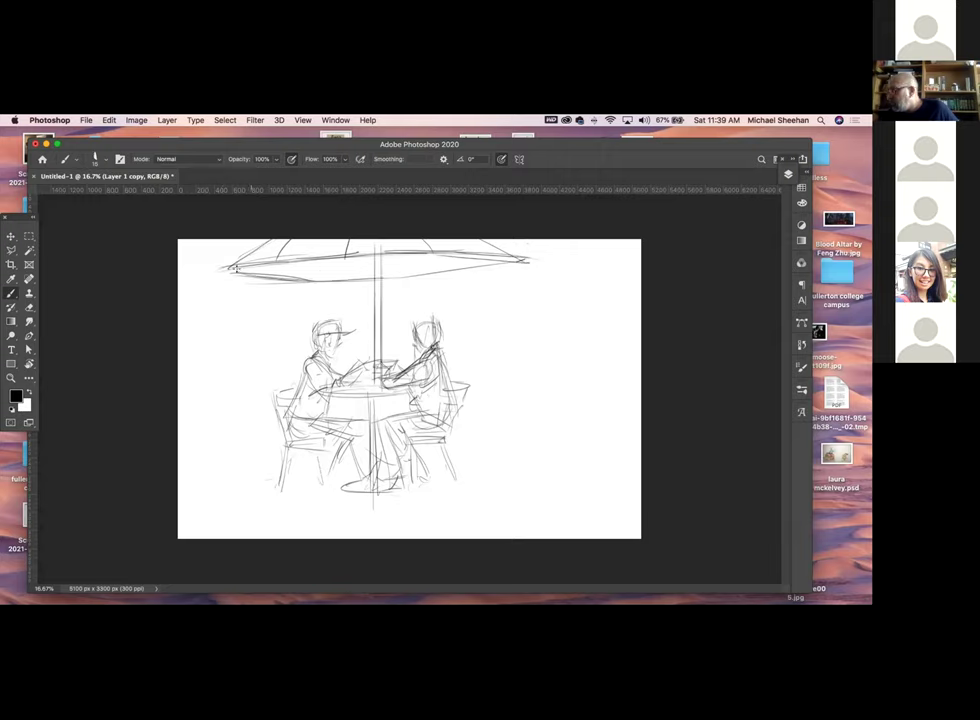
{"action": "mouse_move", "coordinate": [276, 259]}
{"action": "left_mouse_down"}
{"action": "mouse_move", "coordinate": [363, 242]}
{"action": "mouse_move", "coordinate": [291, 279]}
{"action": "mouse_move", "coordinate": [355, 253]}
{"action": "mouse_move", "coordinate": [374, 297]}
{"action": "mouse_move", "coordinate": [380, 288]}
{"action": "mouse_move", "coordinate": [381, 327]}
{"action": "left_mouse_up"}
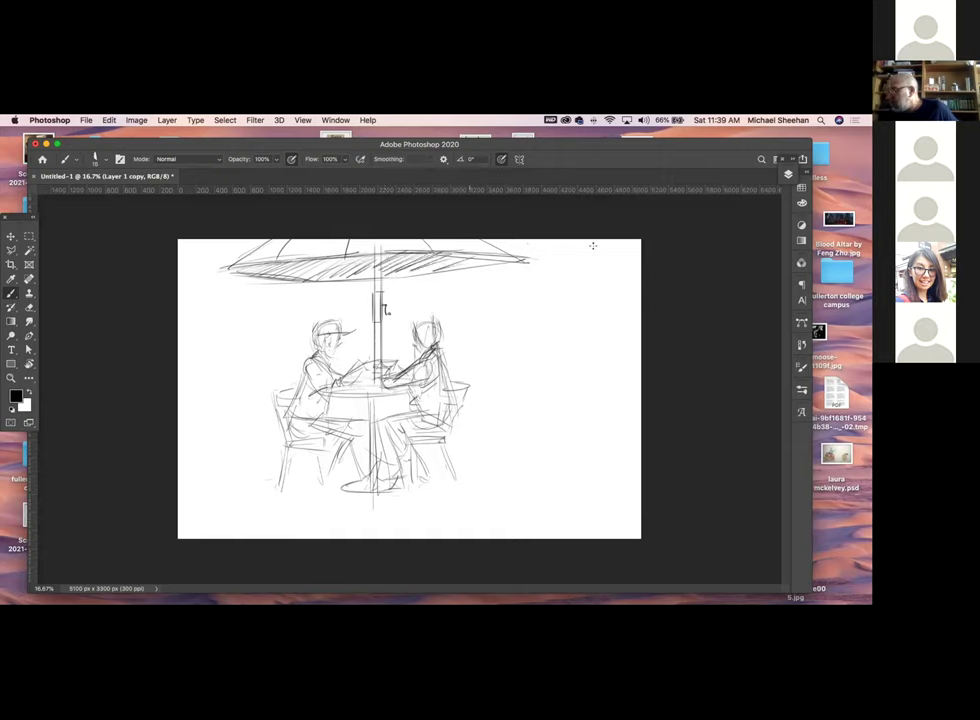
{"action": "key", "text": "r"}
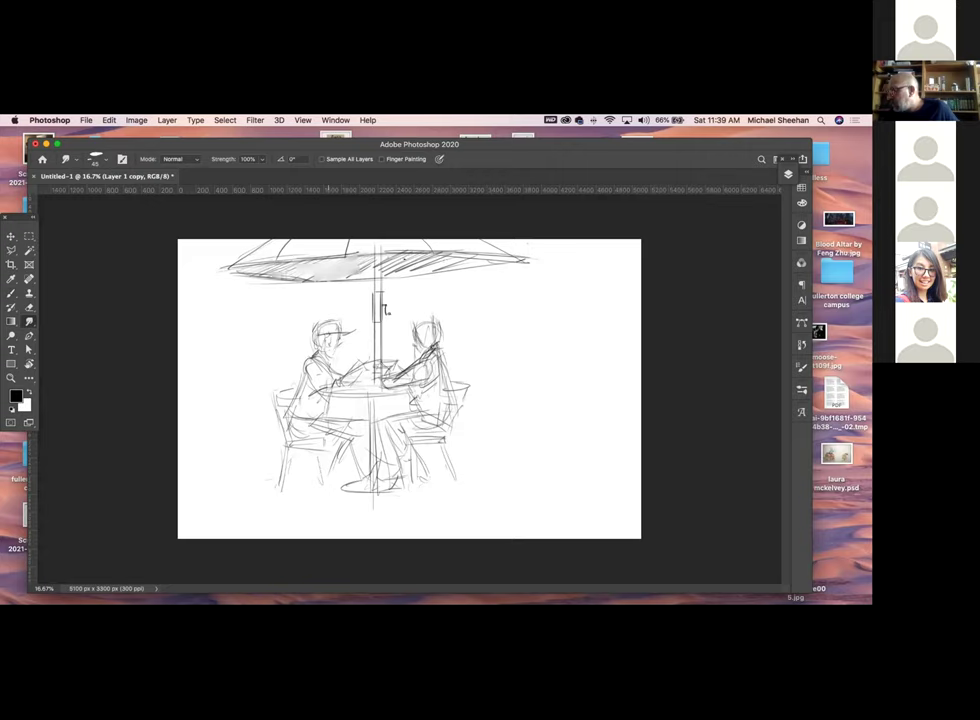
Smudge the canopy shading rightward, then brush a darker underside edge on the umbrella
{"action": "left_click_drag", "start_coordinate": [390, 262], "coordinate": [437, 258]}
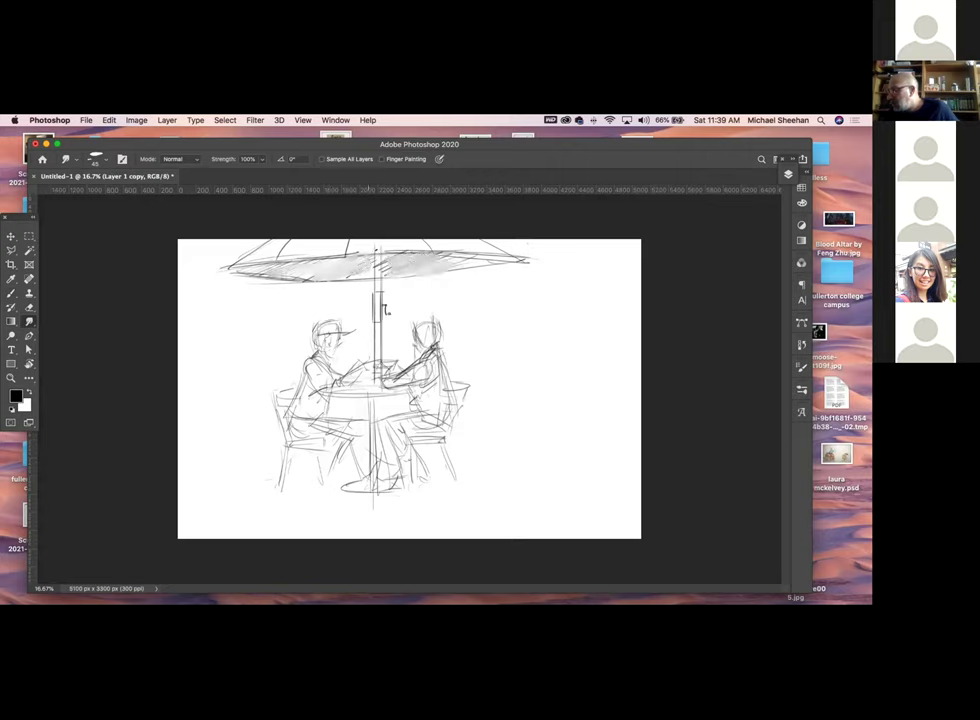
{"action": "left_click", "coordinate": [11, 292]}
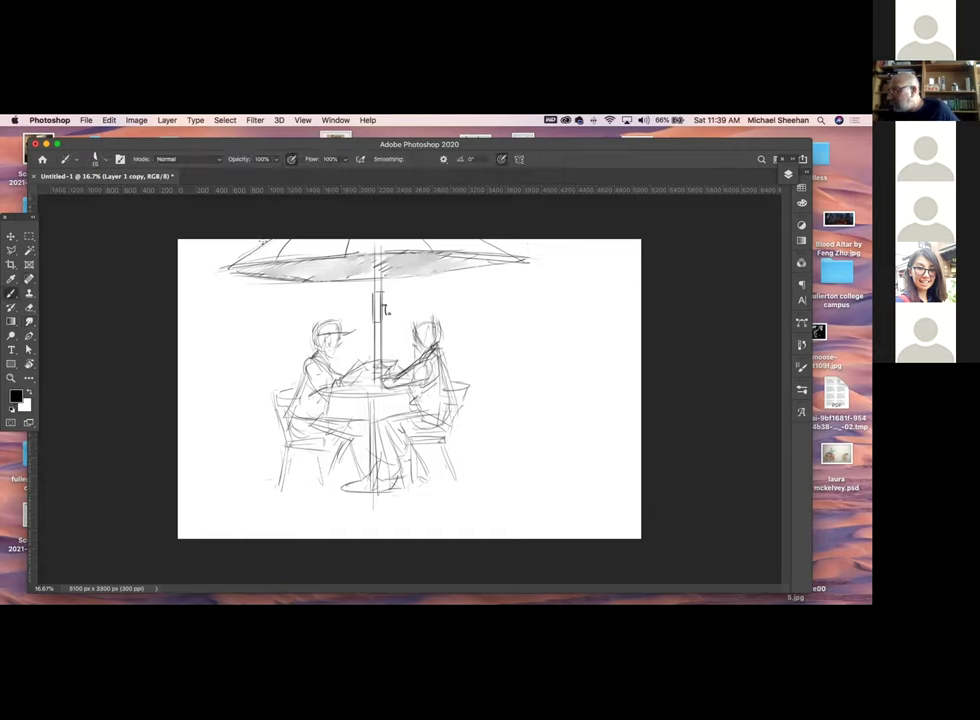
{"action": "left_click_drag", "start_coordinate": [230, 264], "coordinate": [500, 255]}
{"action": "mouse_move", "coordinate": [433, 272]}
{"action": "left_mouse_down"}
{"action": "mouse_move", "coordinate": [507, 253]}
{"action": "mouse_move", "coordinate": [377, 283]}
{"action": "mouse_move", "coordinate": [453, 262]}
{"action": "left_mouse_up"}
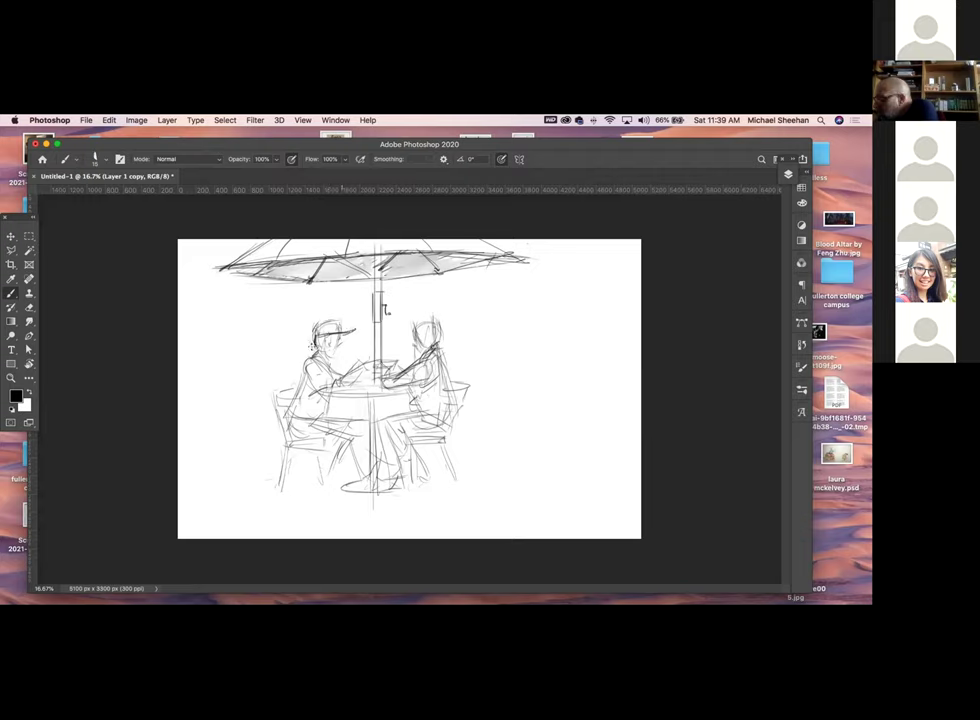
Refine the left figure's shoulder, back and arm, and add facial details
{"action": "left_click_drag", "start_coordinate": [297, 368], "coordinate": [330, 414]}
{"action": "left_click_drag", "start_coordinate": [294, 375], "coordinate": [300, 412]}
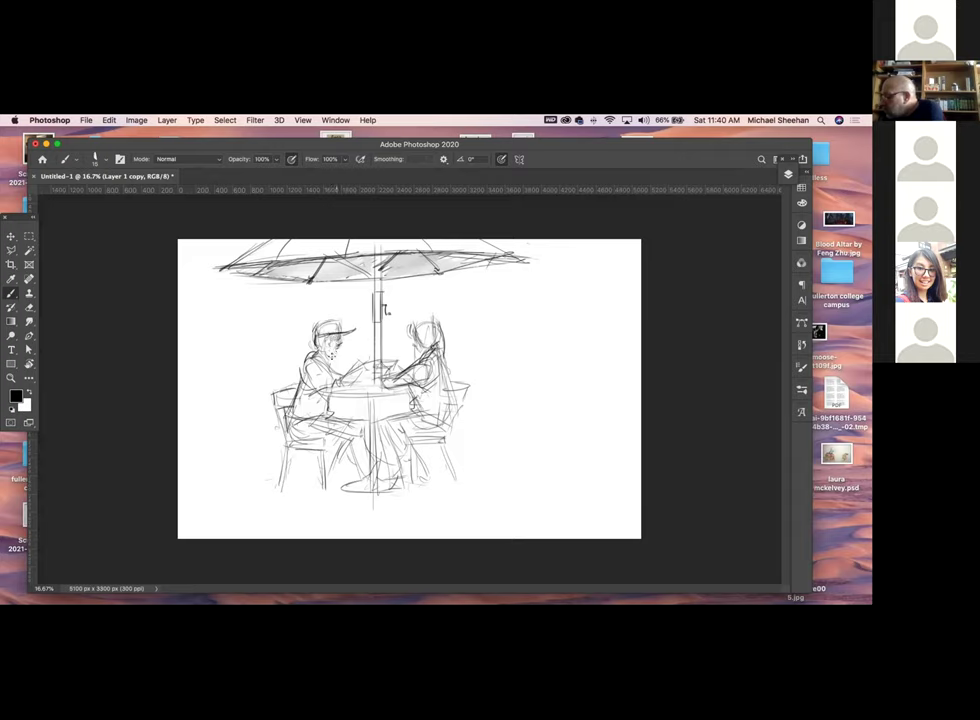
{"action": "left_click_drag", "start_coordinate": [334, 350], "coordinate": [336, 358]}
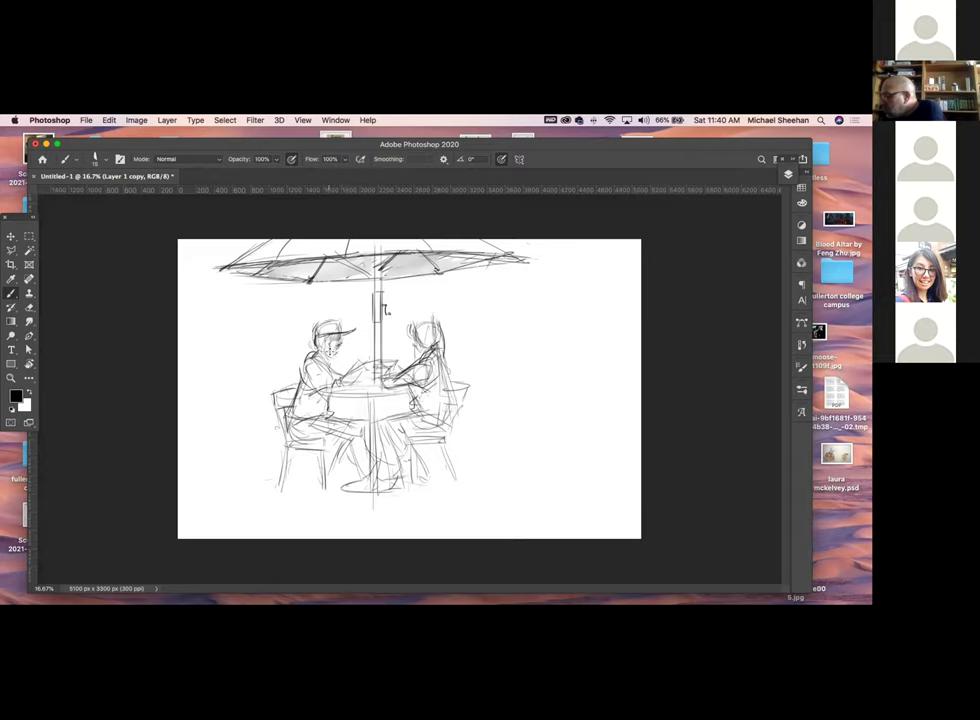
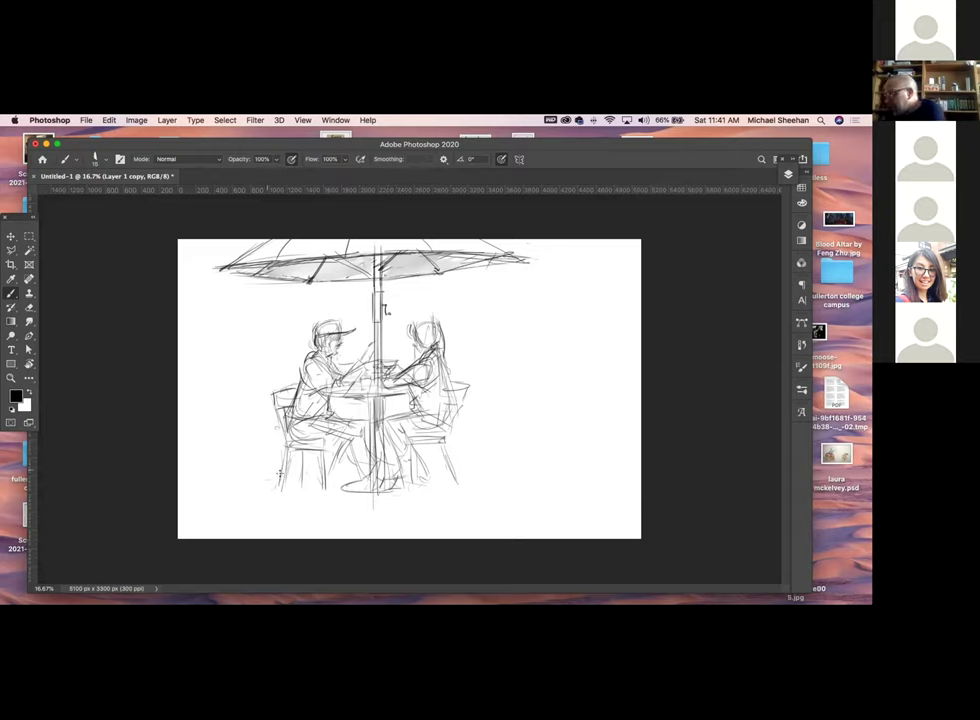
Draw four ground-plane lines at lower left, under the table and right of the chairs
{"action": "mouse_move", "coordinate": [212, 499]}
{"action": "left_mouse_down"}
{"action": "mouse_move", "coordinate": [280, 483]}
{"action": "mouse_move", "coordinate": [323, 493]}
{"action": "left_mouse_up"}
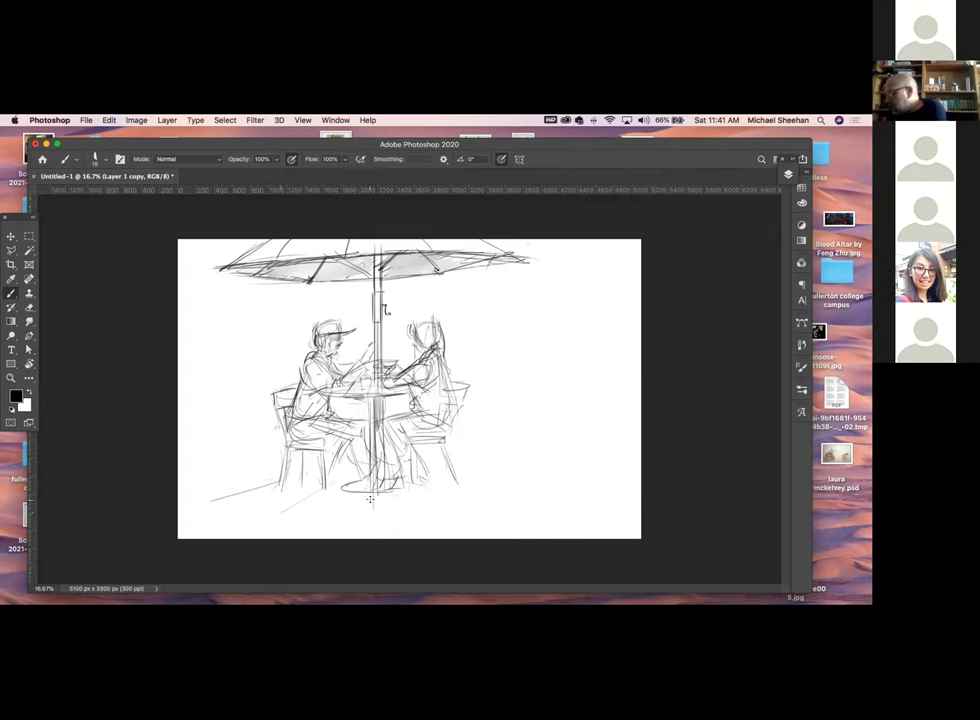
{"action": "mouse_move", "coordinate": [458, 477]}
{"action": "left_mouse_down"}
{"action": "mouse_move", "coordinate": [548, 511]}
{"action": "mouse_move", "coordinate": [532, 468]}
{"action": "mouse_move", "coordinate": [590, 478]}
{"action": "left_mouse_up"}
{"action": "mouse_move", "coordinate": [423, 494]}
{"action": "left_mouse_down"}
{"action": "mouse_move", "coordinate": [456, 522]}
{"action": "mouse_move", "coordinate": [489, 499]}
{"action": "left_mouse_up"}
{"action": "left_click_drag", "start_coordinate": [304, 503], "coordinate": [258, 510]}
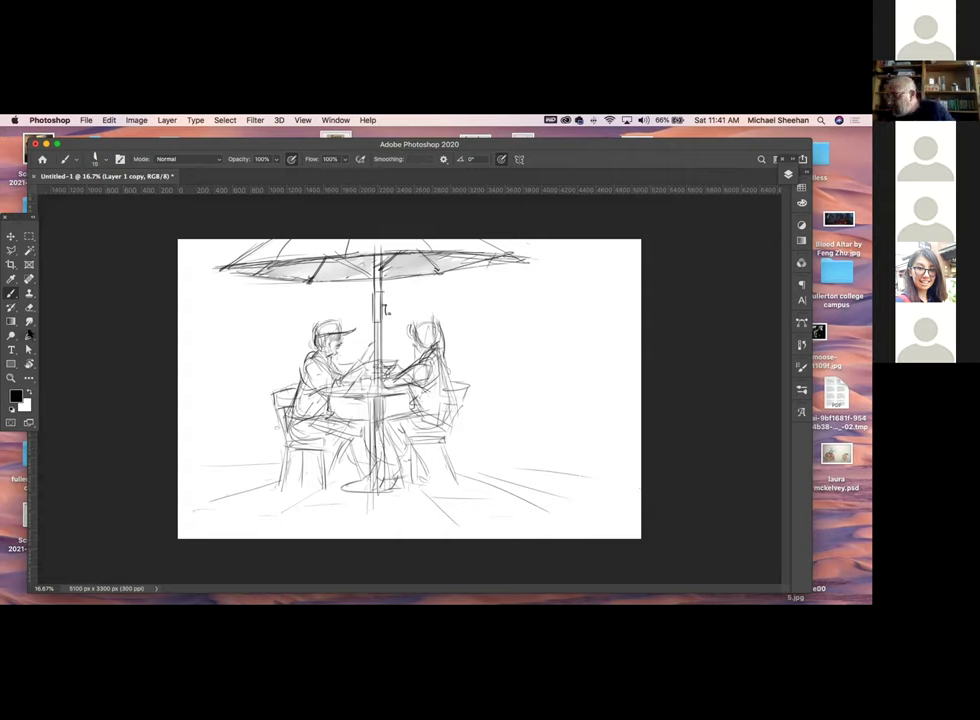
{"action": "left_click", "coordinate": [11, 264]}
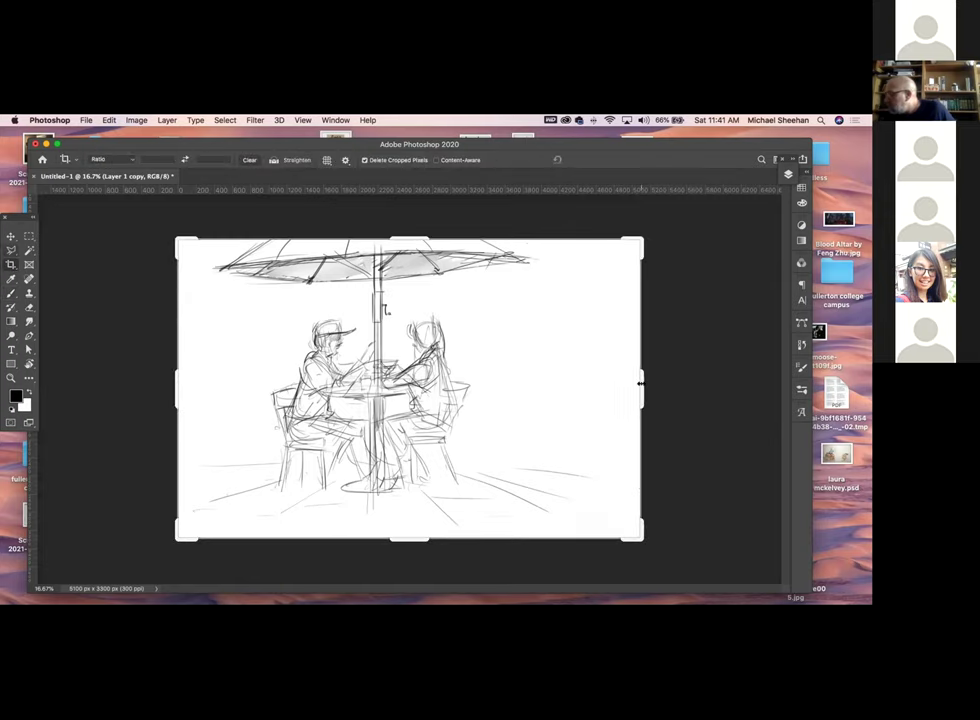
{"action": "left_click_drag", "start_coordinate": [641, 384], "coordinate": [620, 376]}
{"action": "mouse_move", "coordinate": [226, 389]}
{"action": "left_mouse_down"}
{"action": "mouse_move", "coordinate": [247, 376]}
{"action": "mouse_move", "coordinate": [239, 376]}
{"action": "left_mouse_up"}
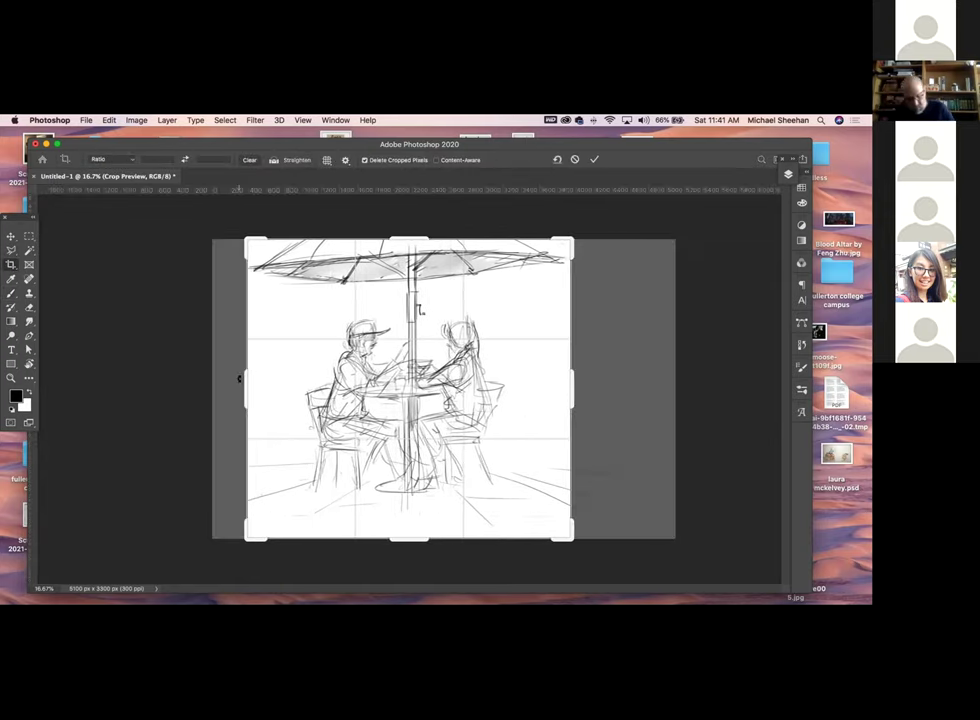
{"action": "key", "text": "Return"}
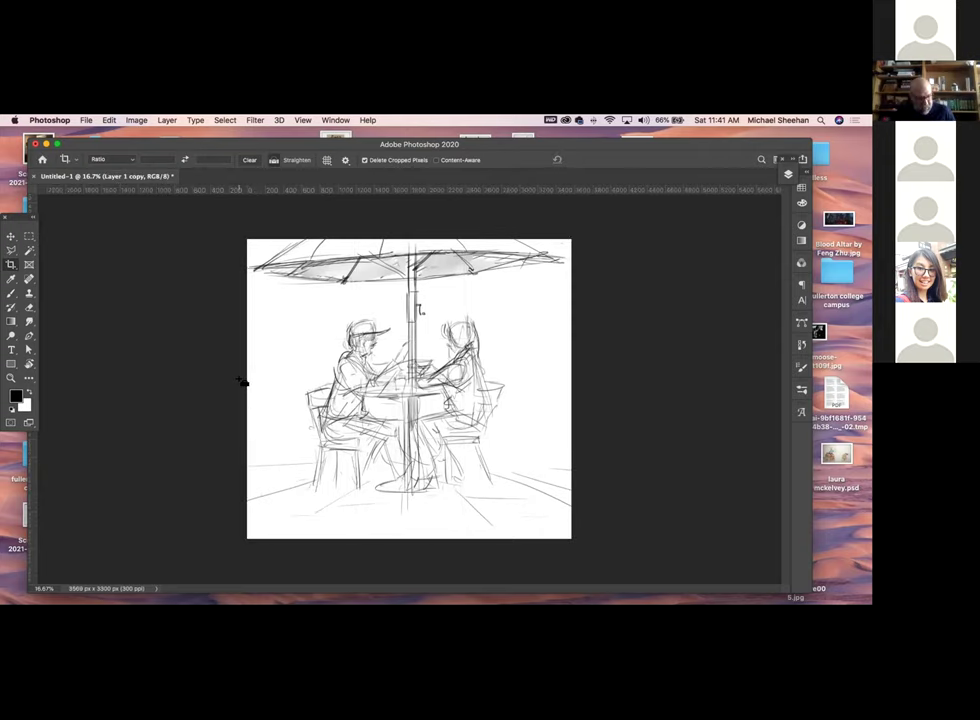
{"action": "key", "text": "super+z"}
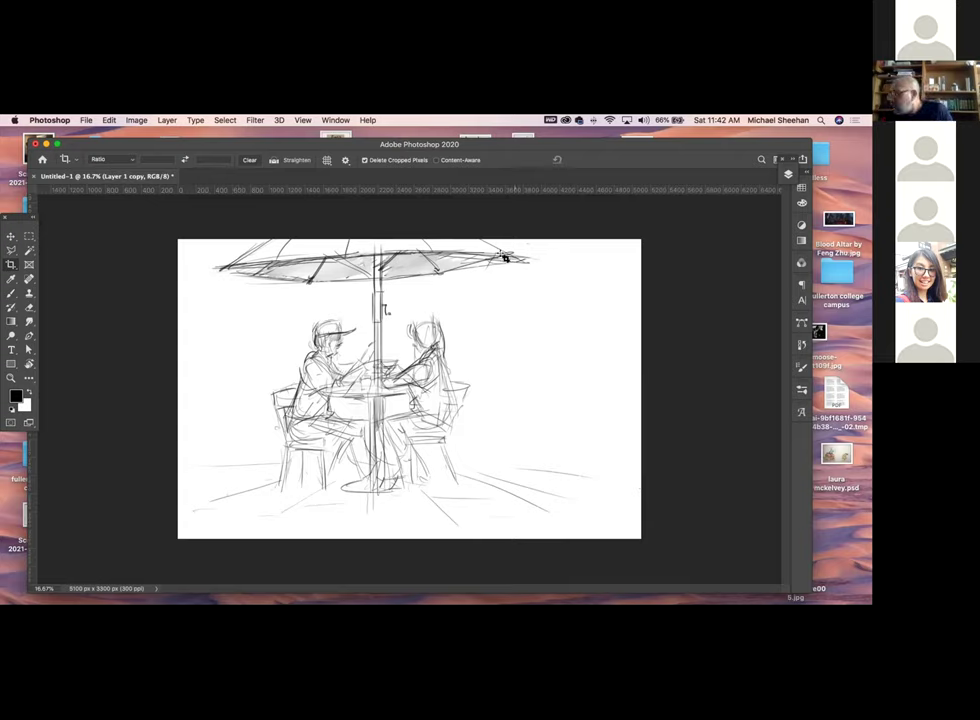
Sketch a hooked curve under the umbrella's right rim, a line by the woman's head, and a left-chair stroke
{"action": "left_click", "coordinate": [11, 293]}
{"action": "left_click_drag", "start_coordinate": [460, 272], "coordinate": [467, 328]}
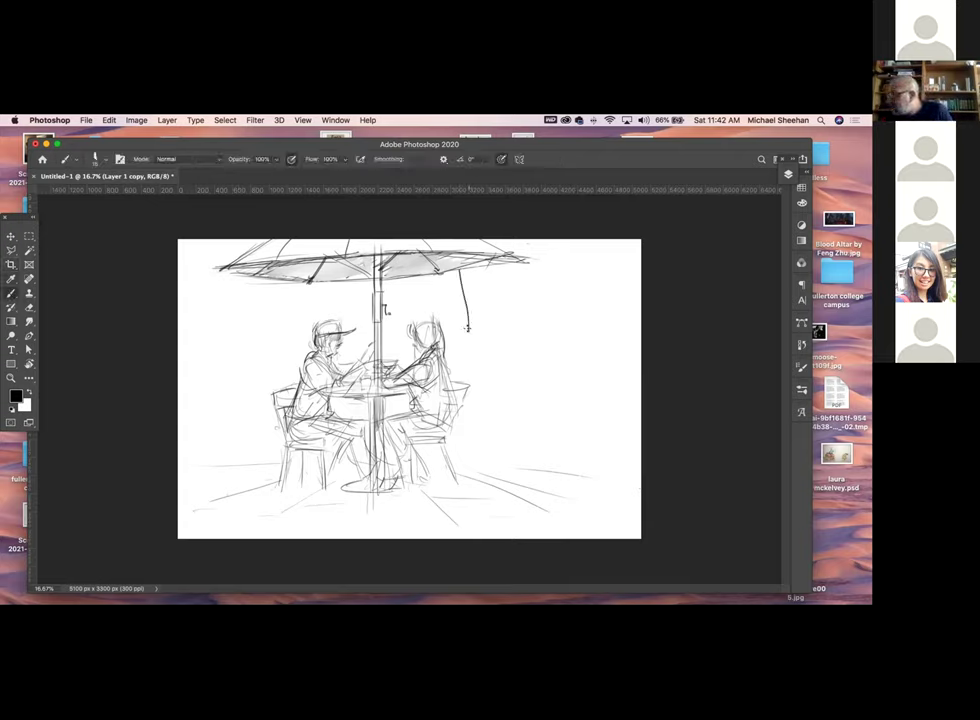
{"action": "left_click_drag", "start_coordinate": [405, 313], "coordinate": [397, 360]}
{"action": "left_click_drag", "start_coordinate": [275, 399], "coordinate": [284, 450]}
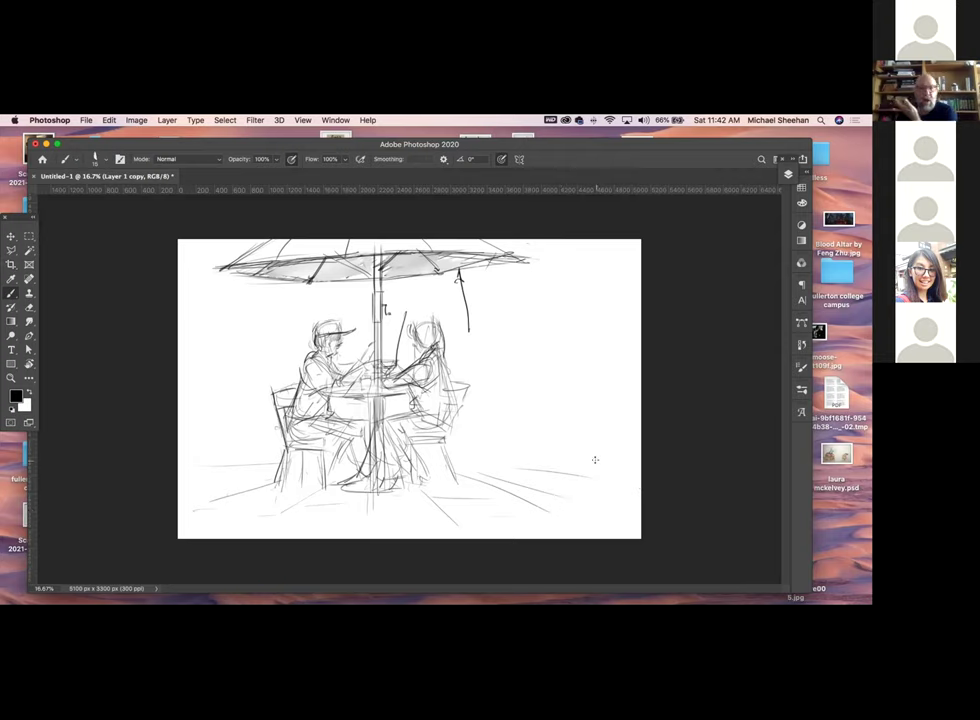
{"action": "mouse_move", "coordinate": [440, 602]}
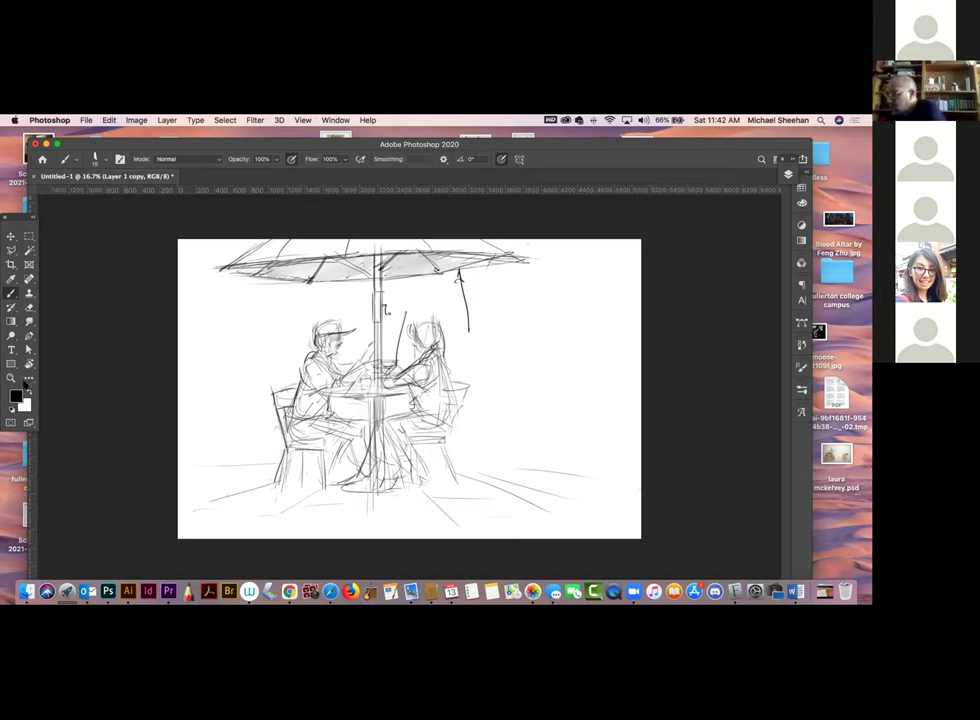
Zoom in to add strokes on the man's back and shoulder and hatching on his cap
{"action": "key", "text": "z"}
{"action": "left_click", "coordinate": [362, 349]}
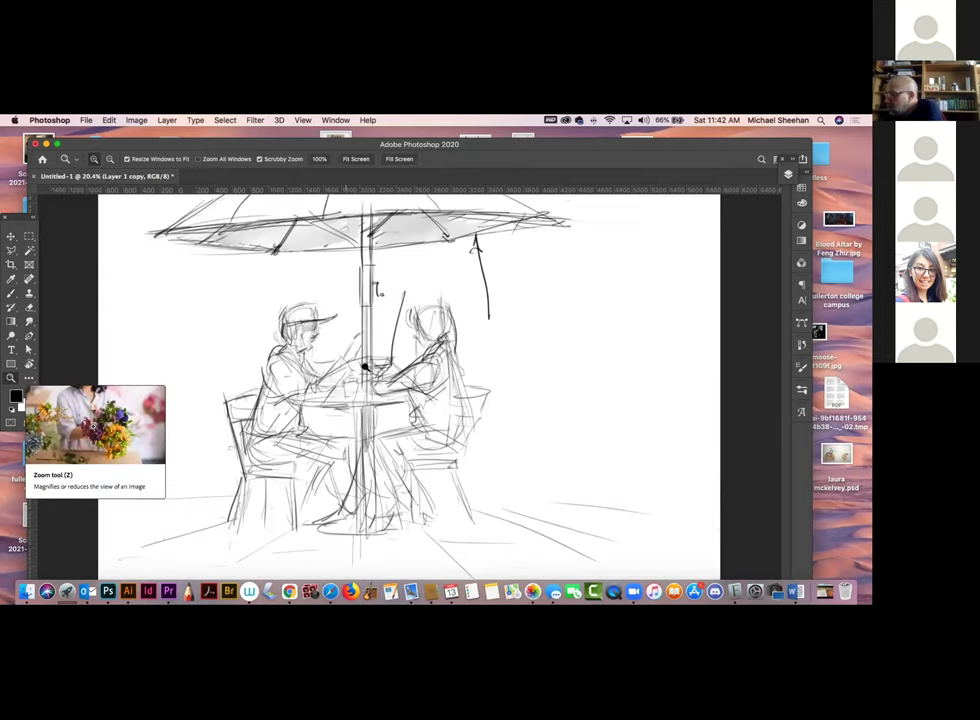
{"action": "left_click", "coordinate": [11, 293]}
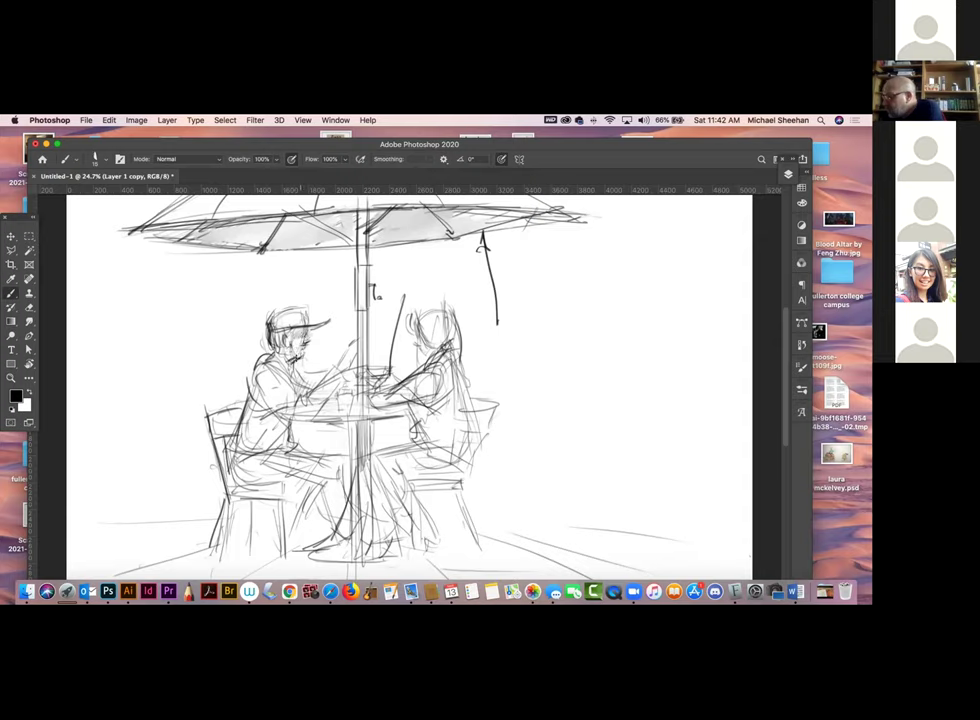
{"action": "left_click_drag", "start_coordinate": [255, 359], "coordinate": [245, 394]}
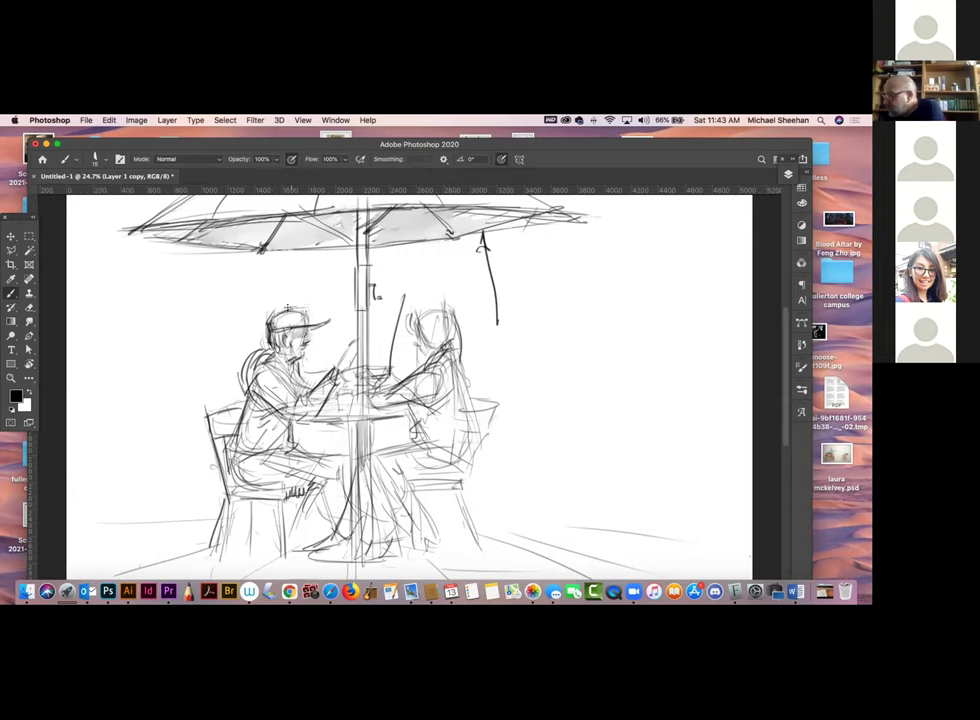
{"action": "mouse_move", "coordinate": [281, 307]}
{"action": "left_mouse_down"}
{"action": "mouse_move", "coordinate": [290, 317]}
{"action": "mouse_move", "coordinate": [280, 323]}
{"action": "mouse_move", "coordinate": [283, 305]}
{"action": "left_mouse_up"}
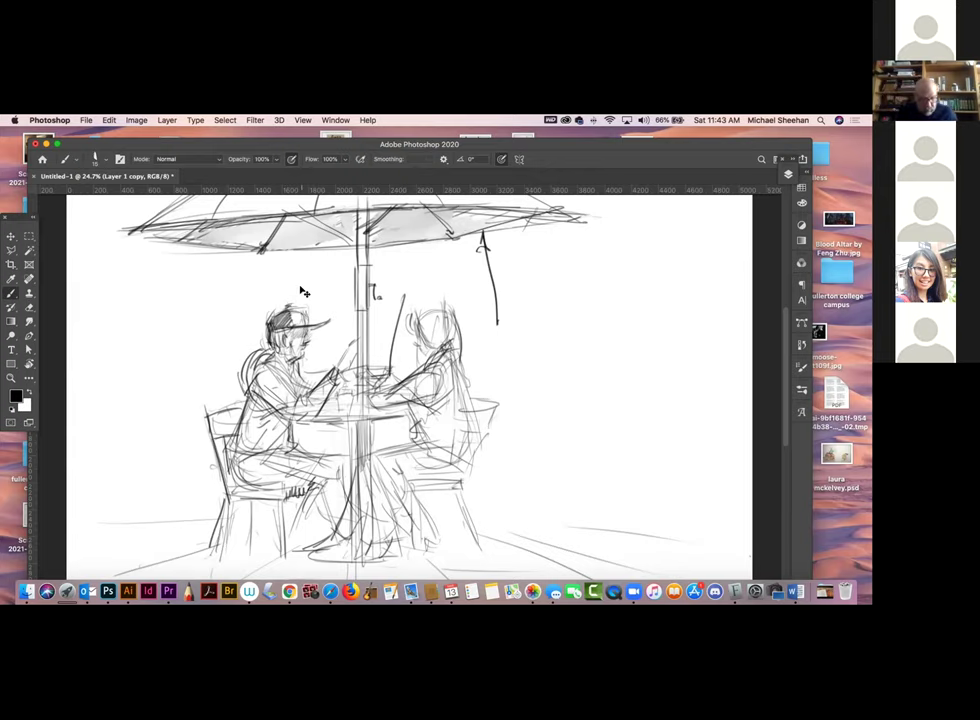
{"action": "key", "text": "super+minus"}
{"action": "key", "text": "super+minus"}
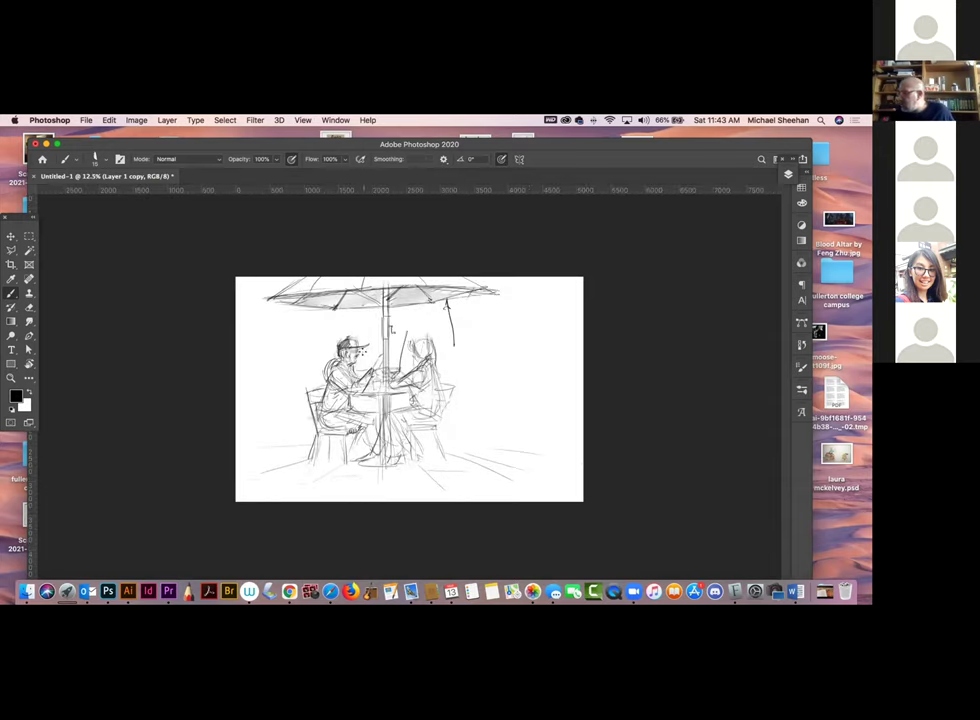
Undo a stray line right of the figures and show the Layers panel with the Move tool active
{"action": "left_click_drag", "start_coordinate": [494, 371], "coordinate": [542, 368]}
{"action": "key", "text": "super+z"}
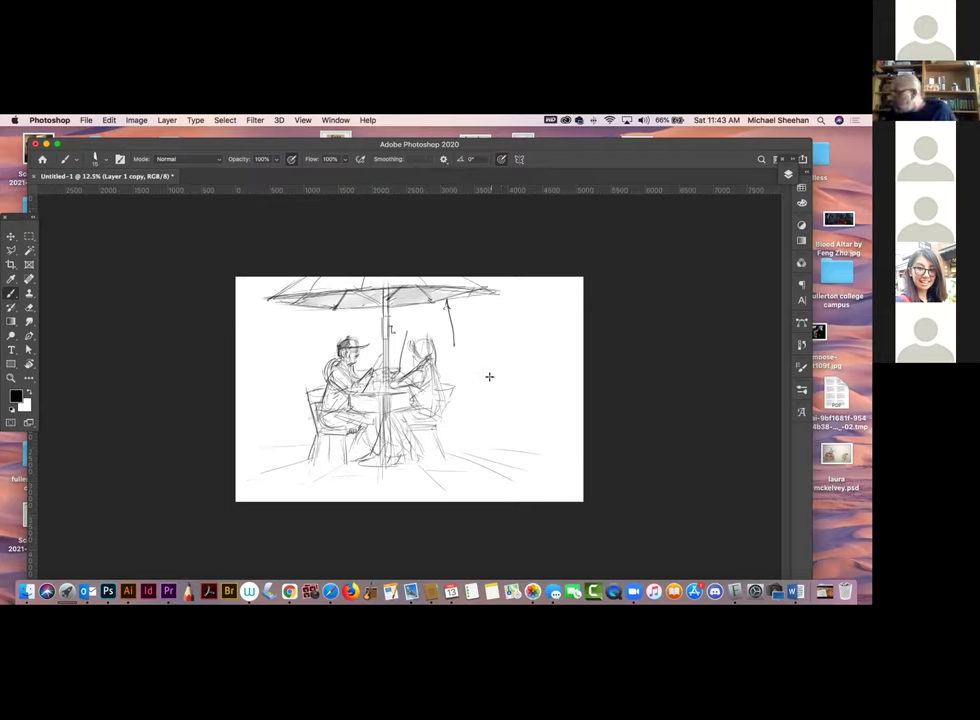
{"action": "left_click", "coordinate": [12, 234]}
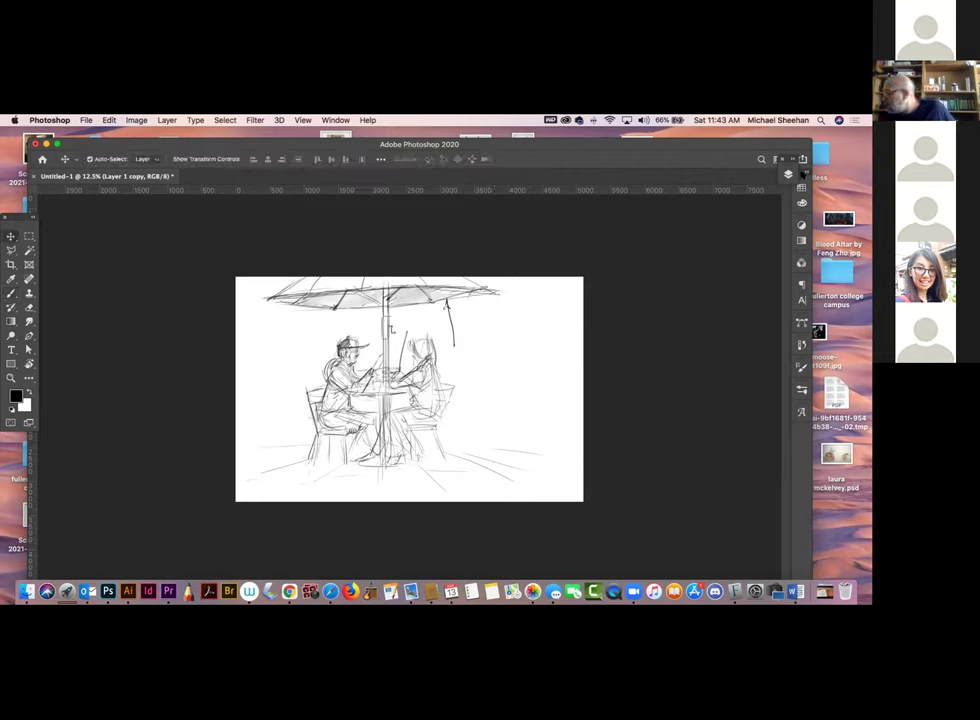
{"action": "left_click", "coordinate": [788, 176]}
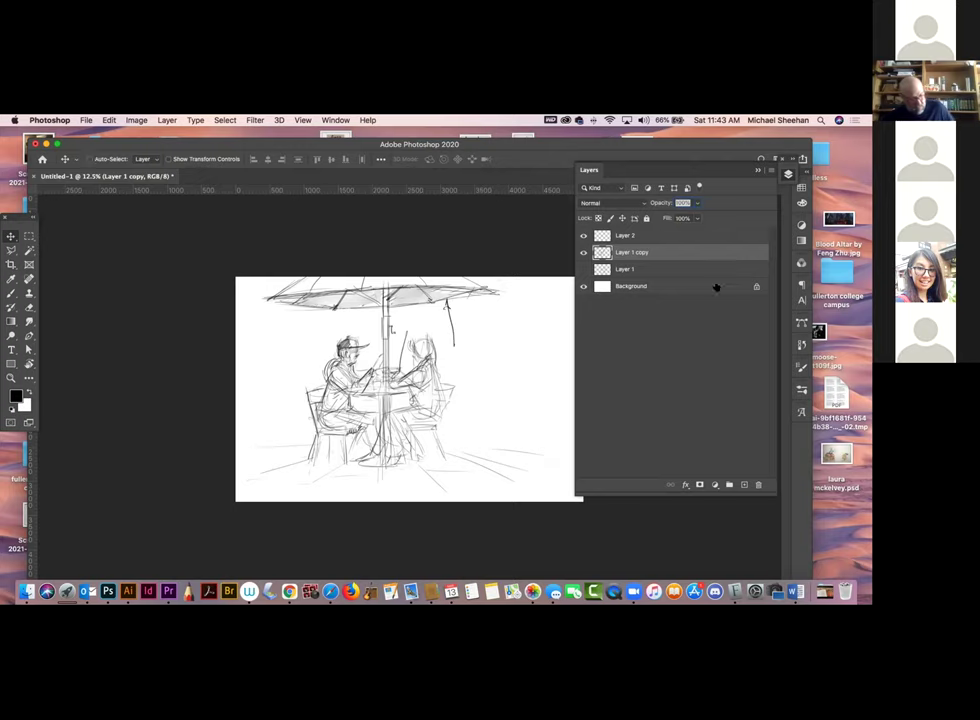
Scale Layer 1 copy to 91.45%, shift it left, and start deleting that layer
{"action": "key", "text": "super+t"}
{"action": "left_click_drag", "start_coordinate": [247, 277], "coordinate": [267, 293]}
{"action": "left_click_drag", "start_coordinate": [457, 370], "coordinate": [427, 352]}
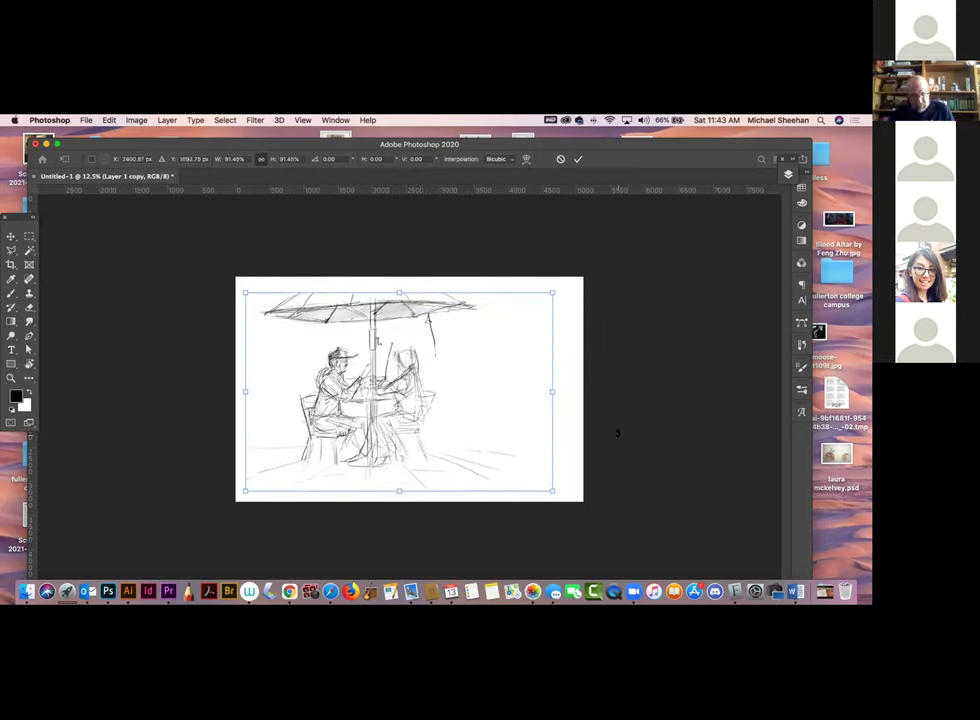
{"action": "key", "text": "Return"}
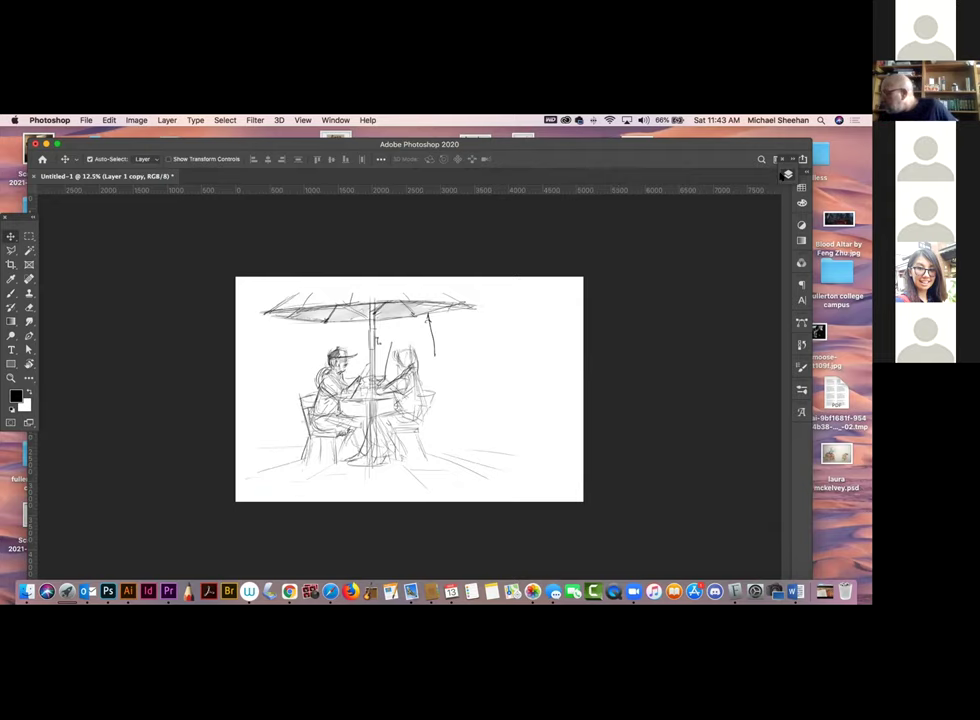
{"action": "left_click", "coordinate": [788, 174]}
{"action": "left_click", "coordinate": [758, 484]}
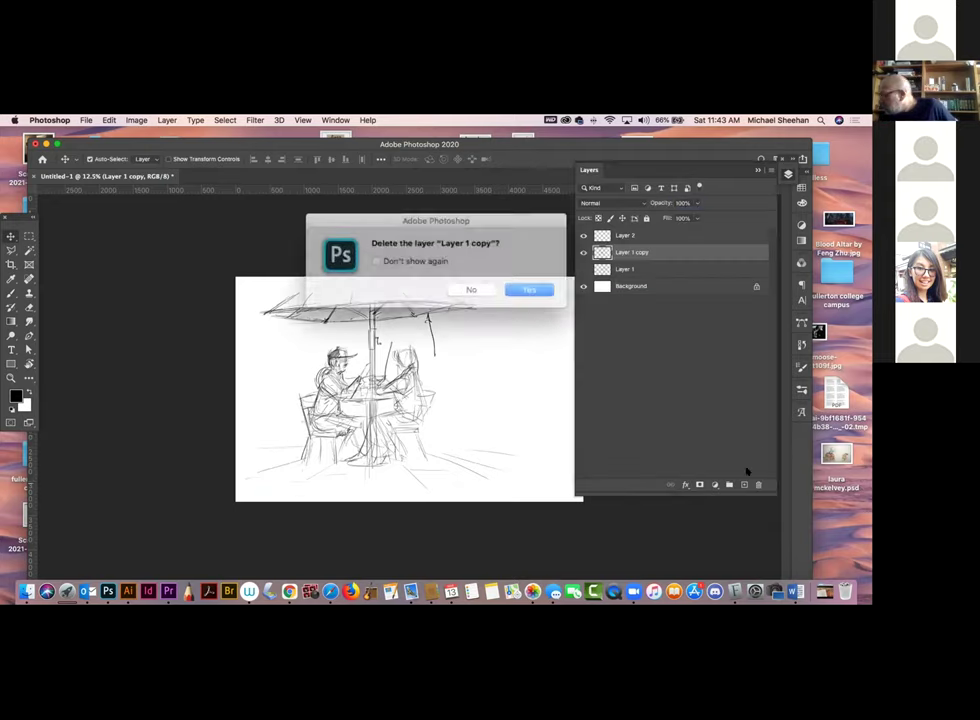
Keep Layer 1 copy and add a new blank Layer 3 beneath it
{"action": "left_click", "coordinate": [467, 286]}
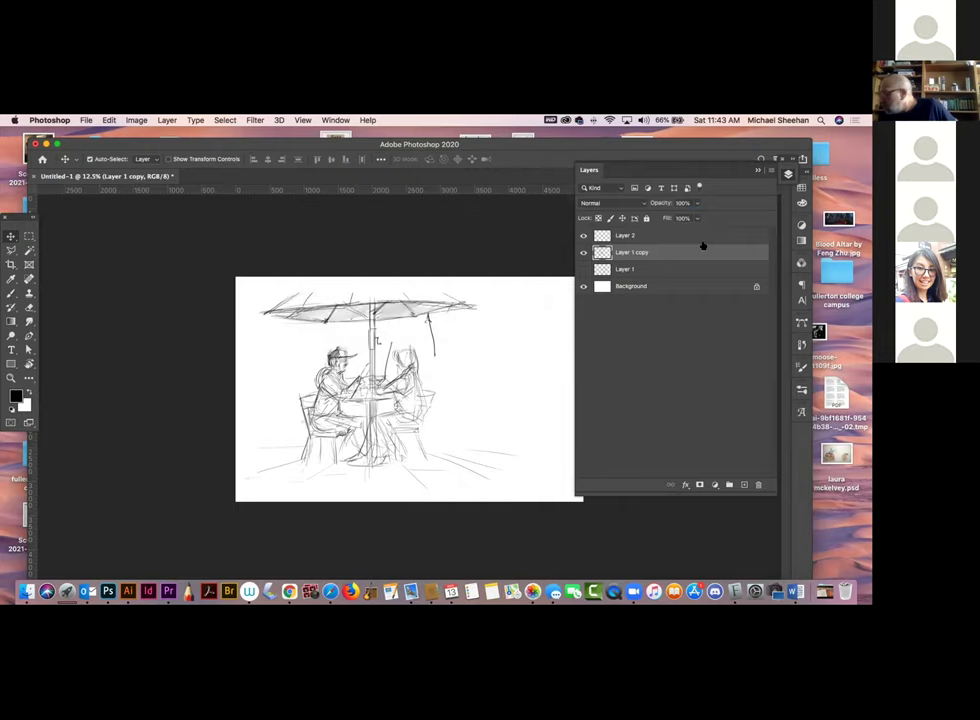
{"action": "left_click", "coordinate": [744, 484]}
{"action": "left_click_drag", "start_coordinate": [680, 252], "coordinate": [685, 278]}
{"action": "left_click", "coordinate": [781, 174]}
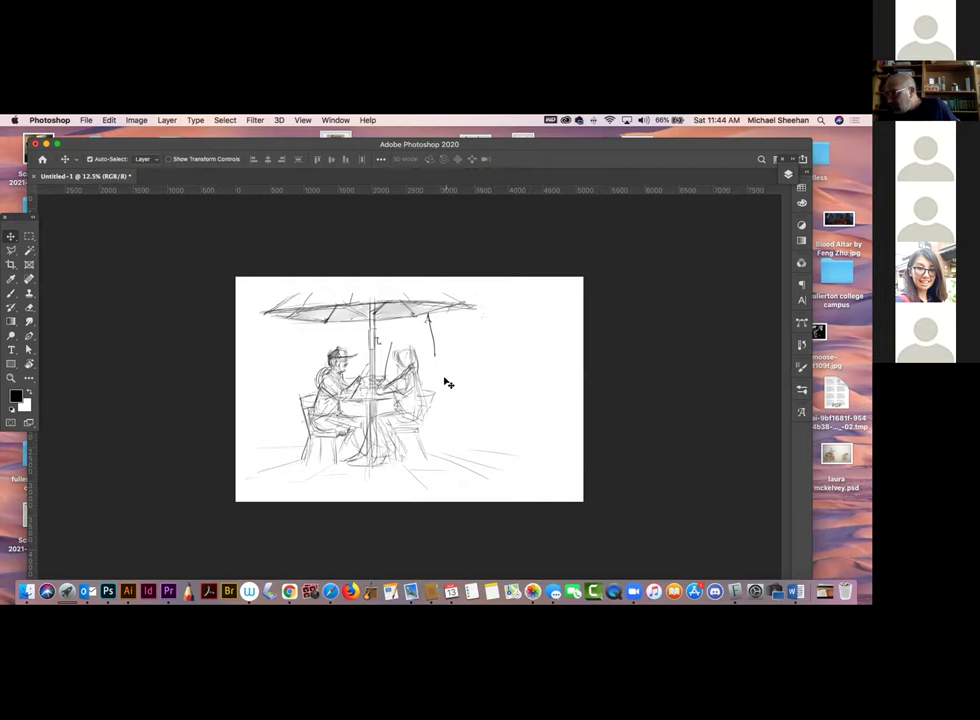
With the Brush selected, make Layer 3 the active drawing layer and collapse the Layers panel
{"action": "left_click", "coordinate": [14, 283]}
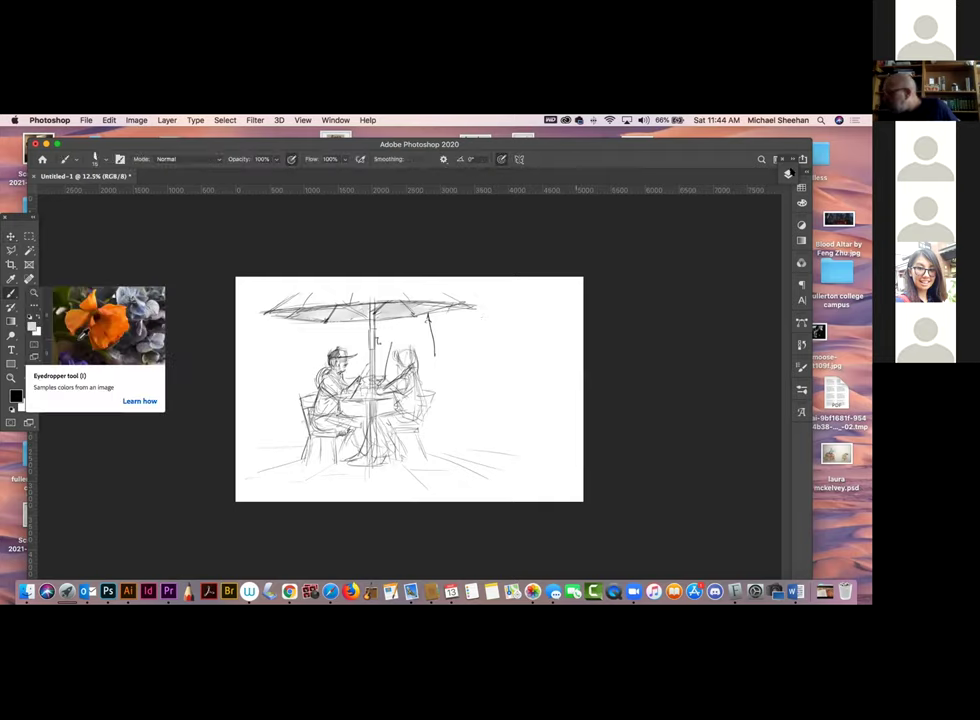
{"action": "left_click", "coordinate": [788, 174]}
{"action": "left_click", "coordinate": [664, 287]}
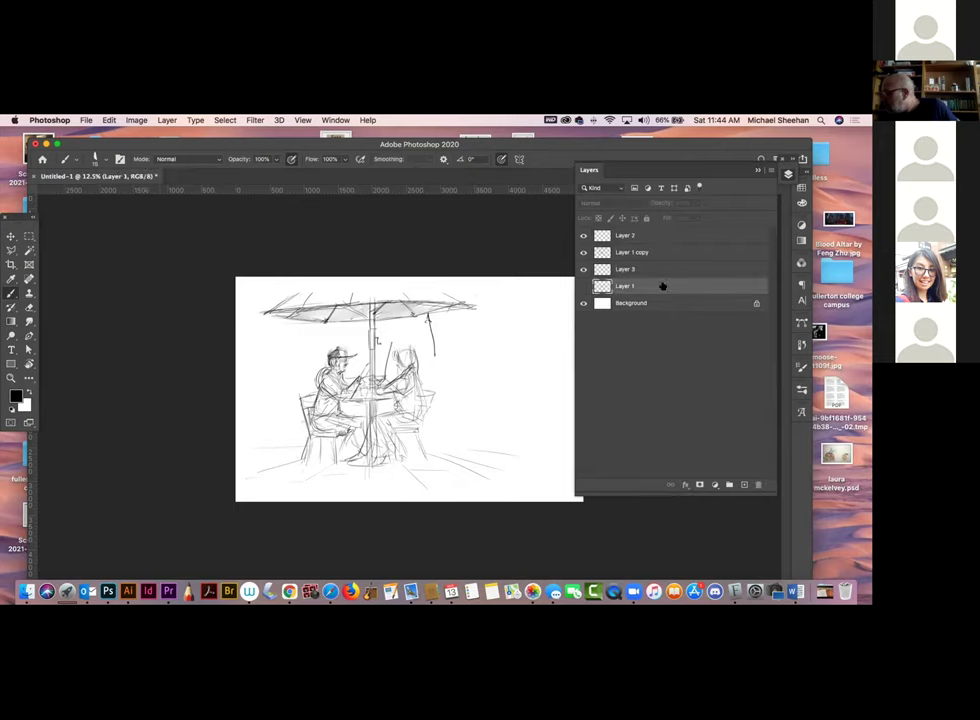
{"action": "left_click", "coordinate": [648, 270]}
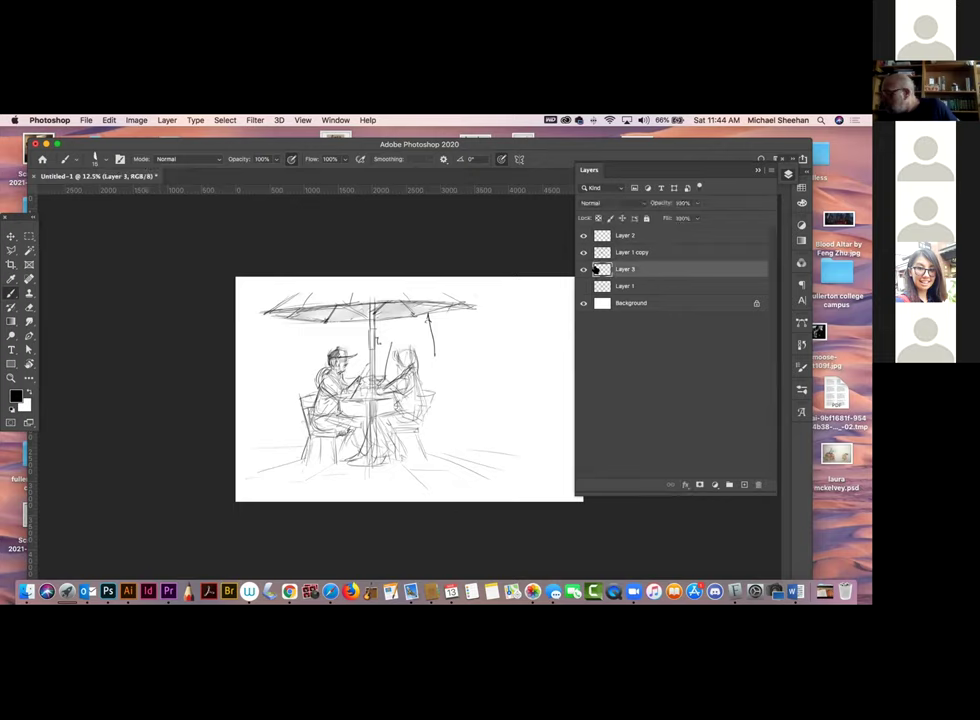
{"action": "left_click", "coordinate": [788, 174]}
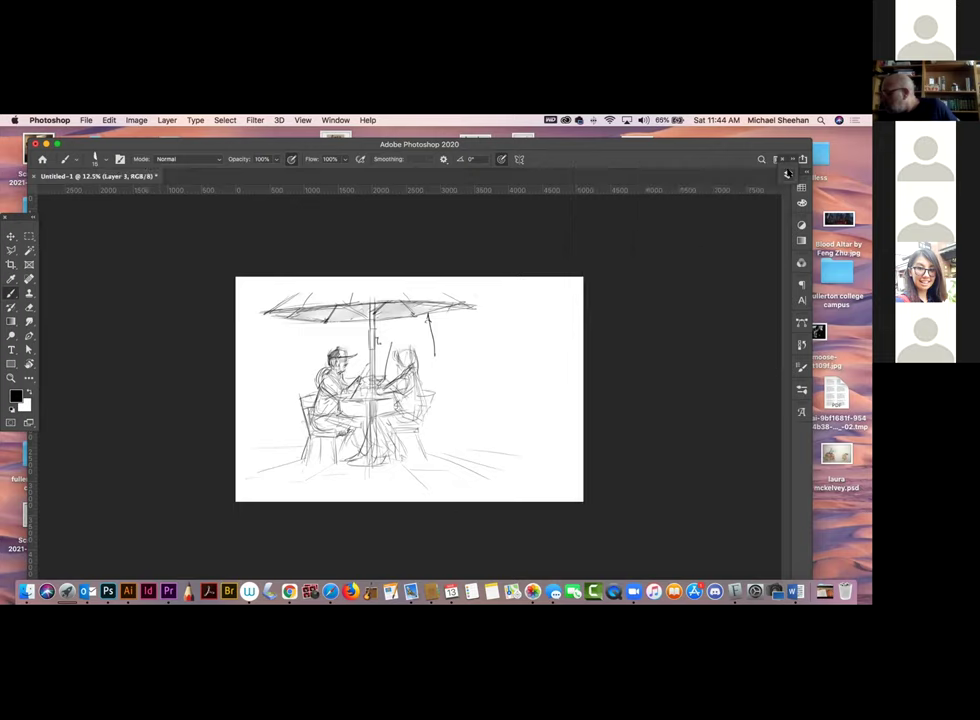
Draw a counter right of the umbrella table with a top edge, a leg and rounded front shapes
{"action": "mouse_move", "coordinate": [502, 376]}
{"action": "left_mouse_down"}
{"action": "mouse_move", "coordinate": [570, 377]}
{"action": "mouse_move", "coordinate": [477, 382]}
{"action": "mouse_move", "coordinate": [521, 394]}
{"action": "mouse_move", "coordinate": [558, 386]}
{"action": "left_mouse_up"}
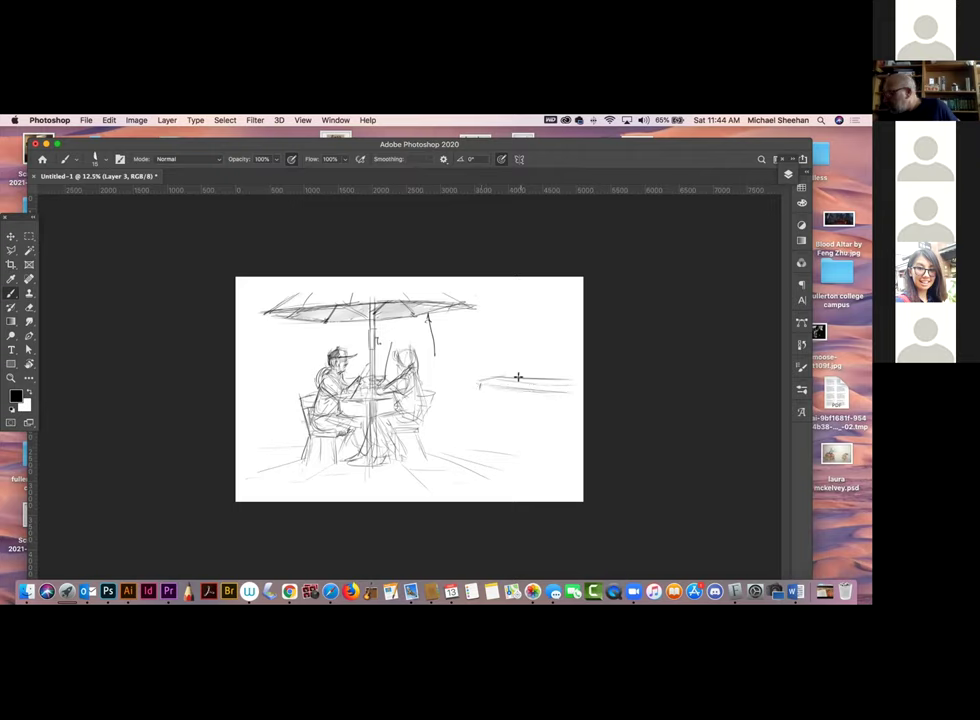
{"action": "mouse_move", "coordinate": [485, 380]}
{"action": "left_mouse_down"}
{"action": "mouse_move", "coordinate": [486, 441]}
{"action": "mouse_move", "coordinate": [487, 389]}
{"action": "mouse_move", "coordinate": [485, 428]}
{"action": "mouse_move", "coordinate": [489, 386]}
{"action": "left_mouse_up"}
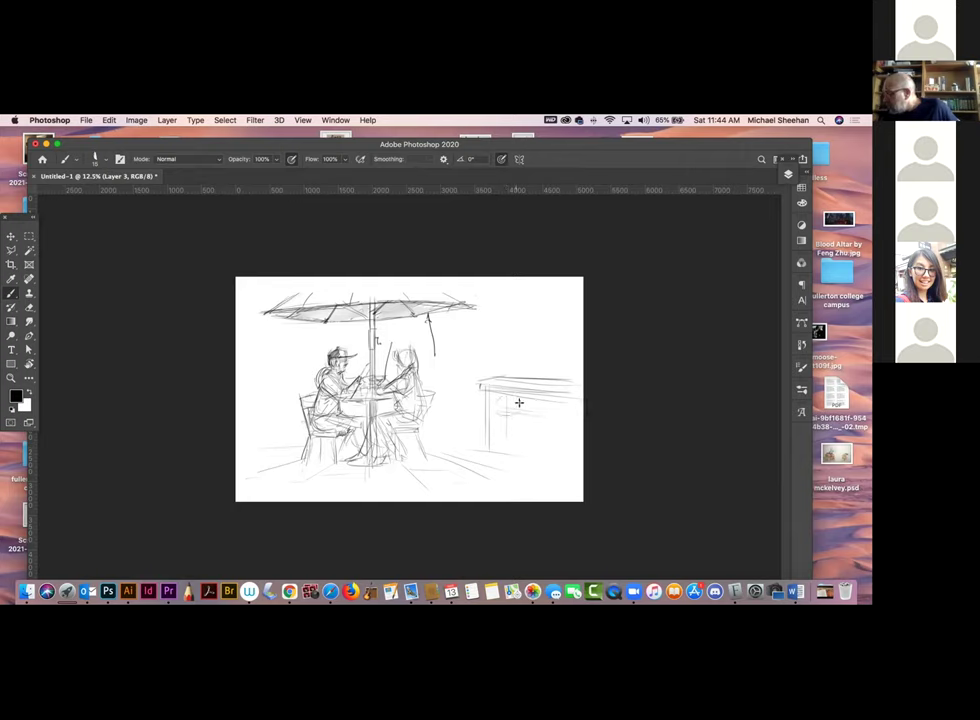
{"action": "mouse_move", "coordinate": [501, 431]}
{"action": "left_mouse_down"}
{"action": "mouse_move", "coordinate": [542, 406]}
{"action": "mouse_move", "coordinate": [540, 433]}
{"action": "mouse_move", "coordinate": [525, 416]}
{"action": "mouse_move", "coordinate": [522, 444]}
{"action": "mouse_move", "coordinate": [579, 424]}
{"action": "left_mouse_up"}
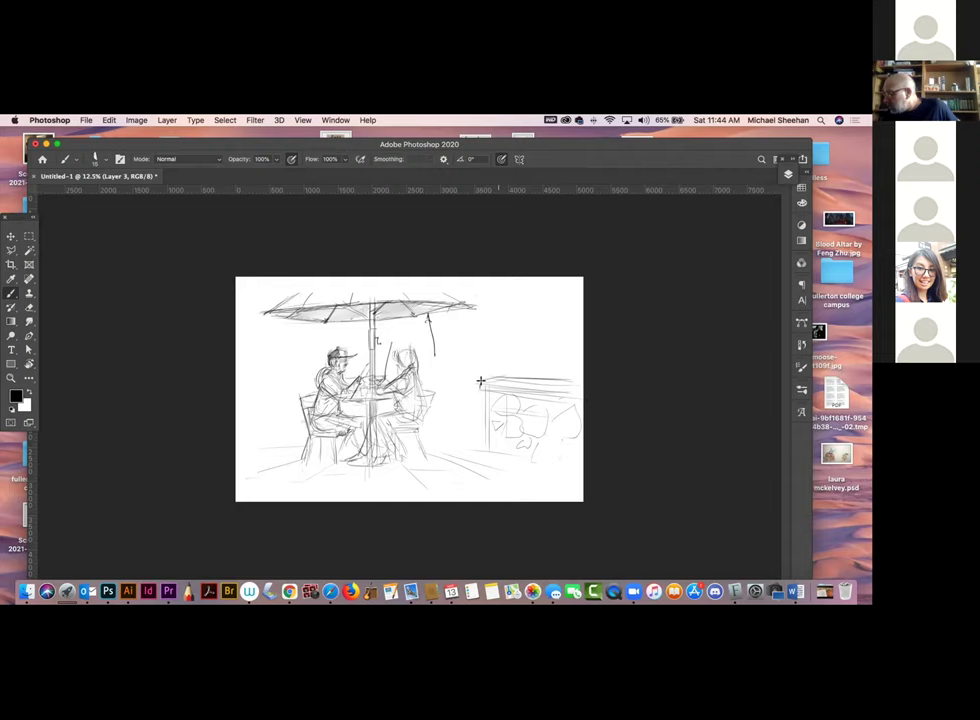
{"action": "mouse_move", "coordinate": [572, 383]}
{"action": "left_mouse_down"}
{"action": "mouse_move", "coordinate": [493, 381]}
{"action": "mouse_move", "coordinate": [525, 385]}
{"action": "mouse_move", "coordinate": [481, 388]}
{"action": "left_mouse_up"}
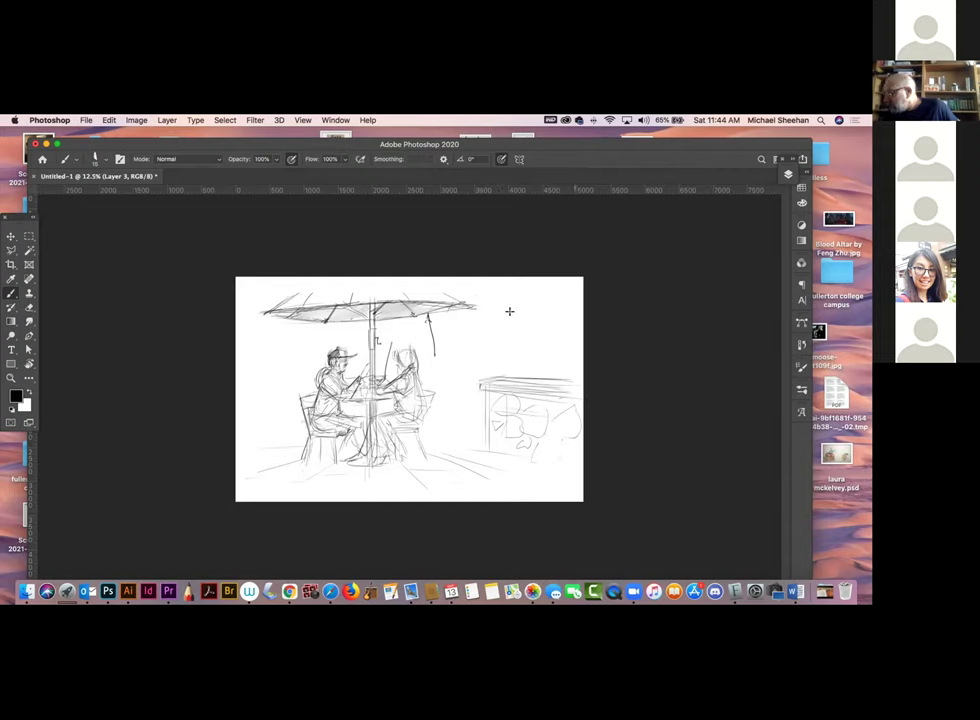
Sketch a pot with leafy sprigs on the counter, plus a line above the umbrella's right tip
{"action": "left_click_drag", "start_coordinate": [492, 338], "coordinate": [525, 346]}
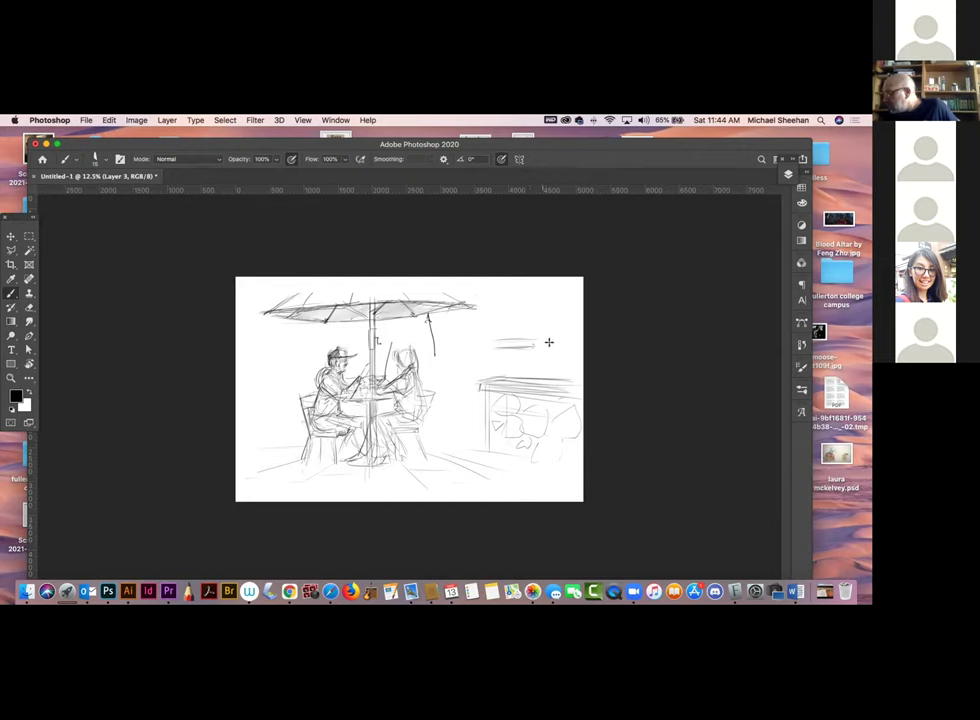
{"action": "mouse_move", "coordinate": [497, 348]}
{"action": "left_mouse_down"}
{"action": "mouse_move", "coordinate": [497, 372]}
{"action": "mouse_move", "coordinate": [535, 355]}
{"action": "left_mouse_up"}
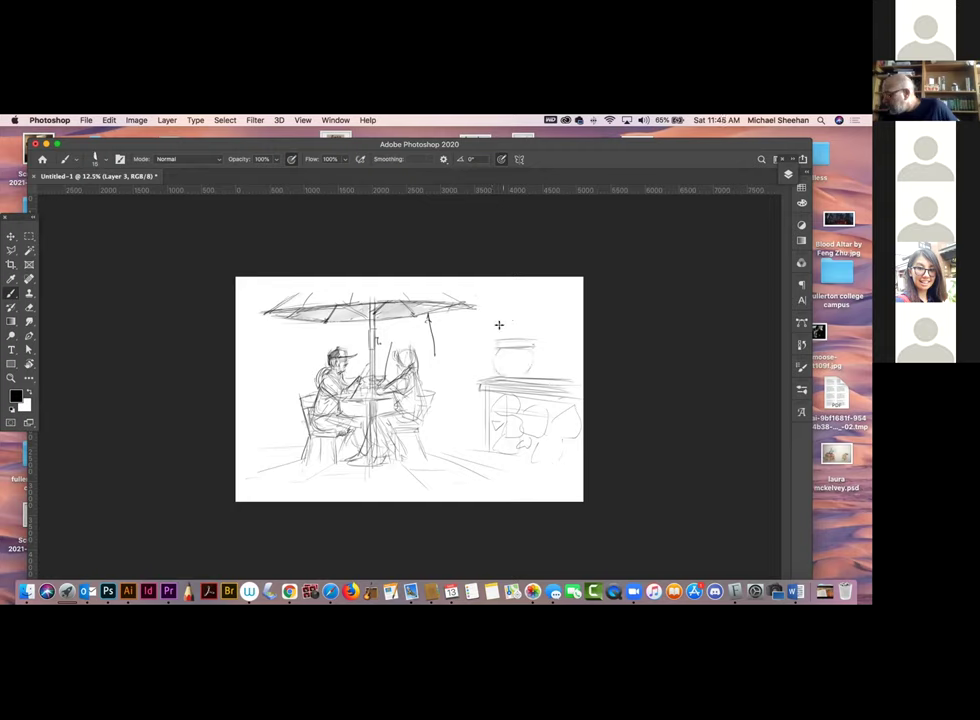
{"action": "mouse_move", "coordinate": [495, 330]}
{"action": "left_mouse_down"}
{"action": "mouse_move", "coordinate": [506, 314]}
{"action": "mouse_move", "coordinate": [498, 337]}
{"action": "mouse_move", "coordinate": [515, 318]}
{"action": "left_mouse_up"}
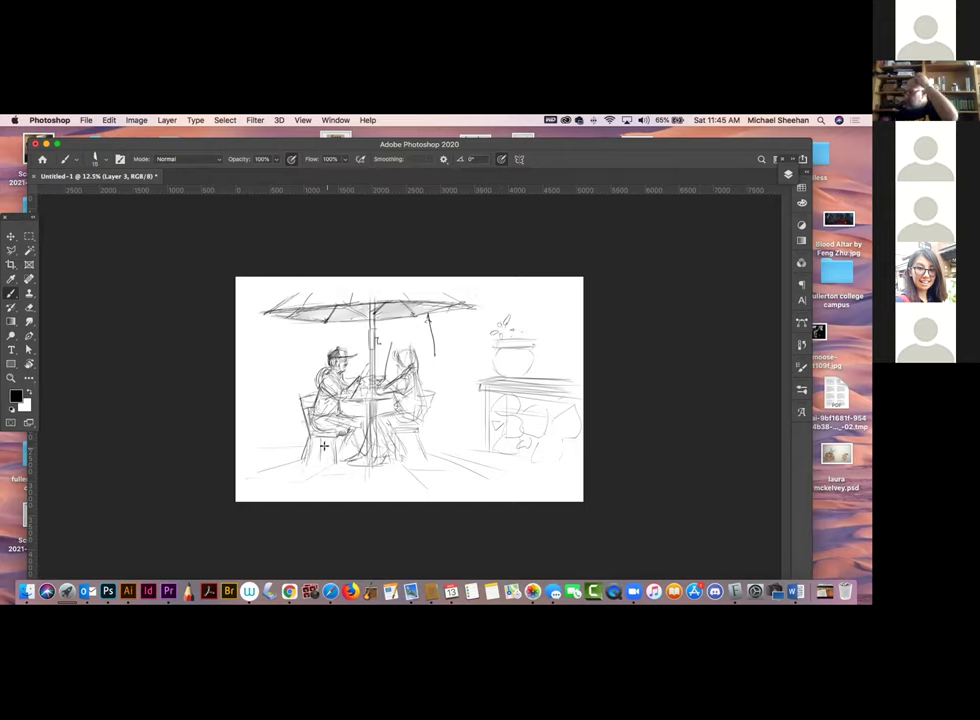
{"action": "left_click_drag", "start_coordinate": [482, 279], "coordinate": [468, 293]}
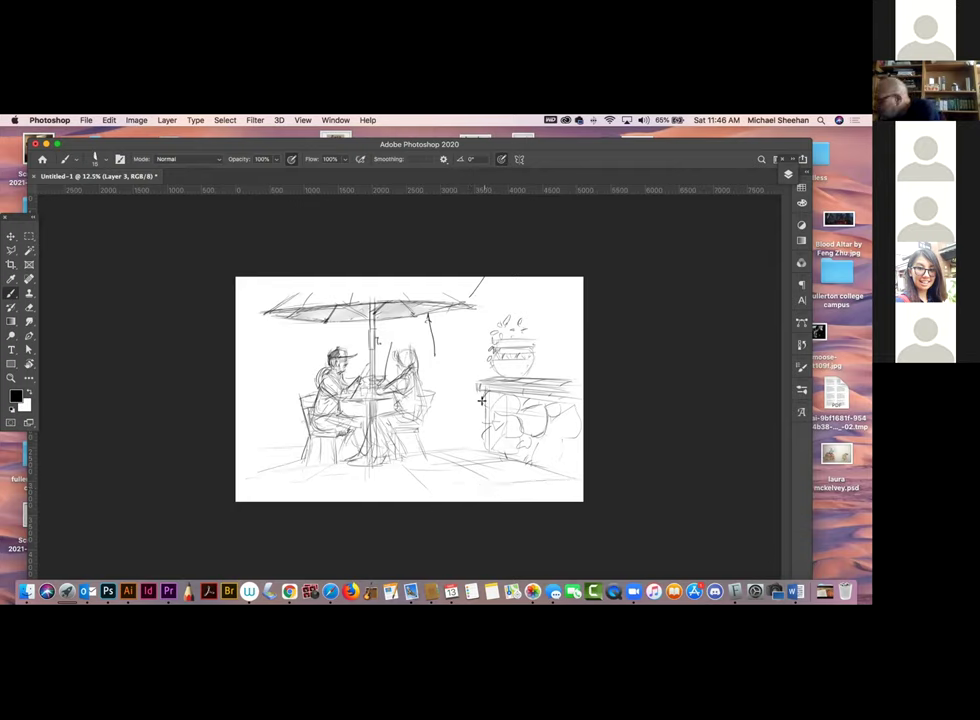
Add dark rounded foliage to the cabinet front, a small top-left circle, and faint tree curves at top right
{"action": "mouse_move", "coordinate": [545, 408]}
{"action": "left_mouse_down"}
{"action": "mouse_move", "coordinate": [524, 435]}
{"action": "mouse_move", "coordinate": [558, 426]}
{"action": "left_mouse_up"}
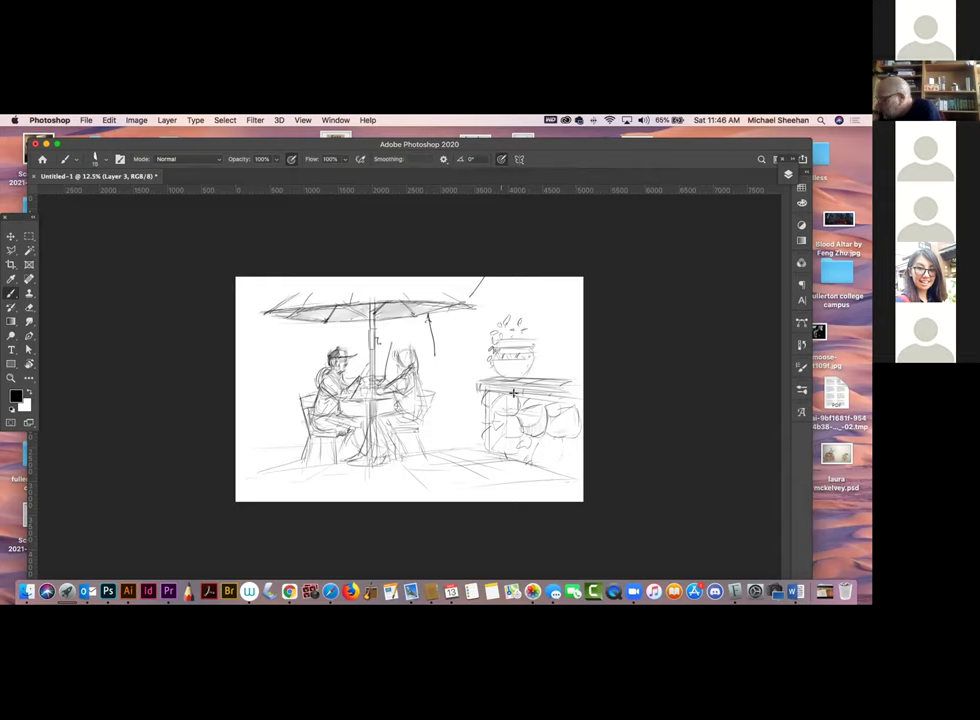
{"action": "left_click_drag", "start_coordinate": [249, 284], "coordinate": [253, 280]}
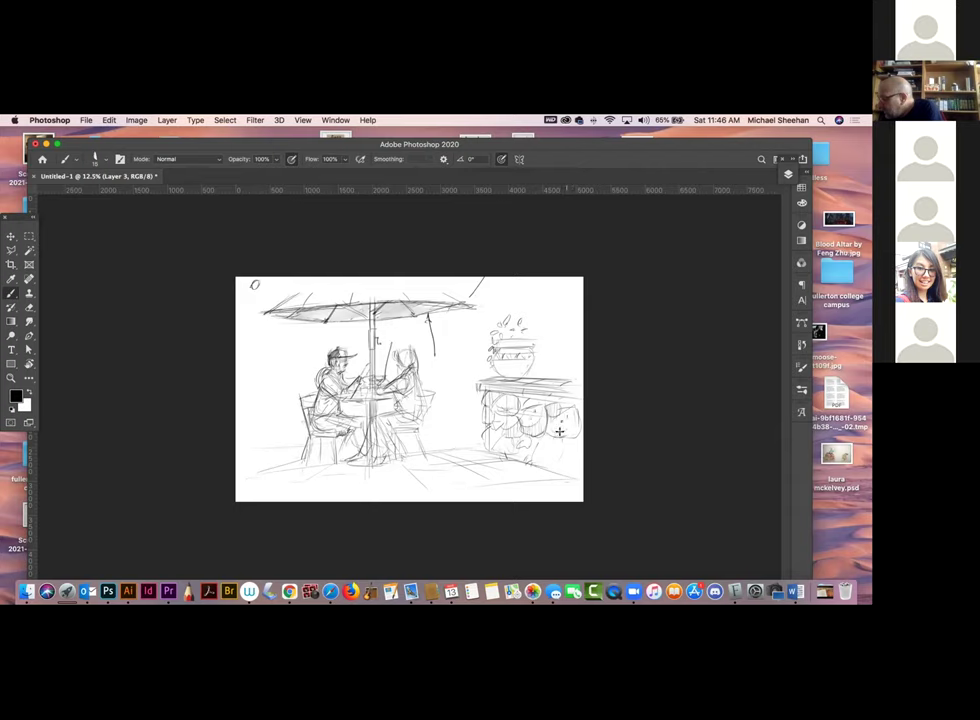
{"action": "mouse_move", "coordinate": [550, 434]}
{"action": "left_mouse_down"}
{"action": "mouse_move", "coordinate": [553, 466]}
{"action": "mouse_move", "coordinate": [572, 447]}
{"action": "left_mouse_up"}
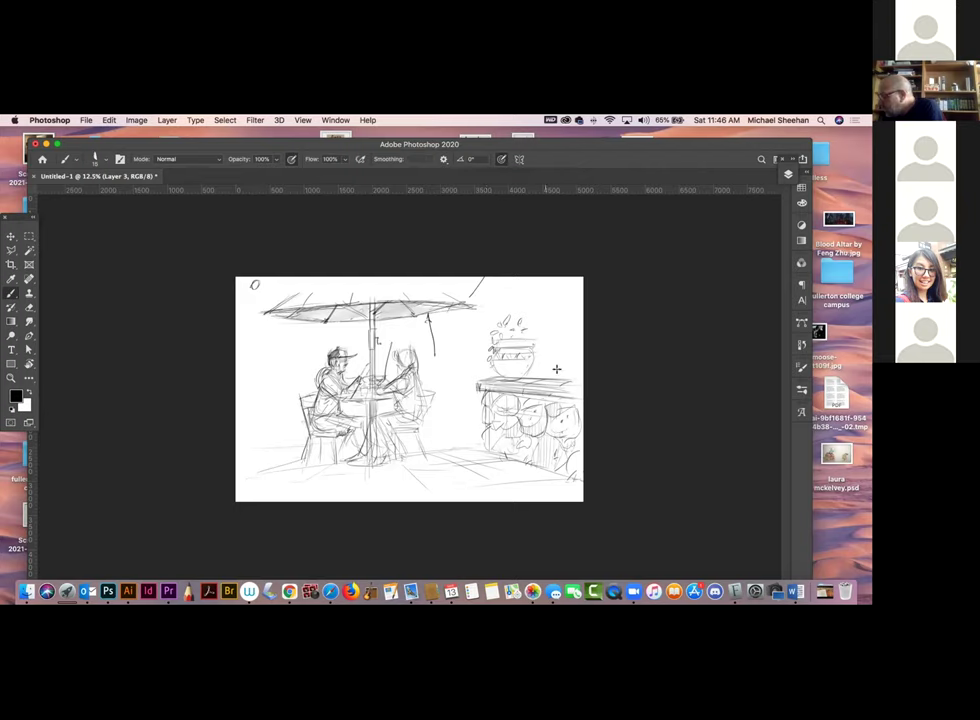
{"action": "mouse_move", "coordinate": [527, 280]}
{"action": "left_mouse_down"}
{"action": "mouse_move", "coordinate": [529, 304]}
{"action": "mouse_move", "coordinate": [552, 322]}
{"action": "mouse_move", "coordinate": [556, 376]}
{"action": "left_mouse_up"}
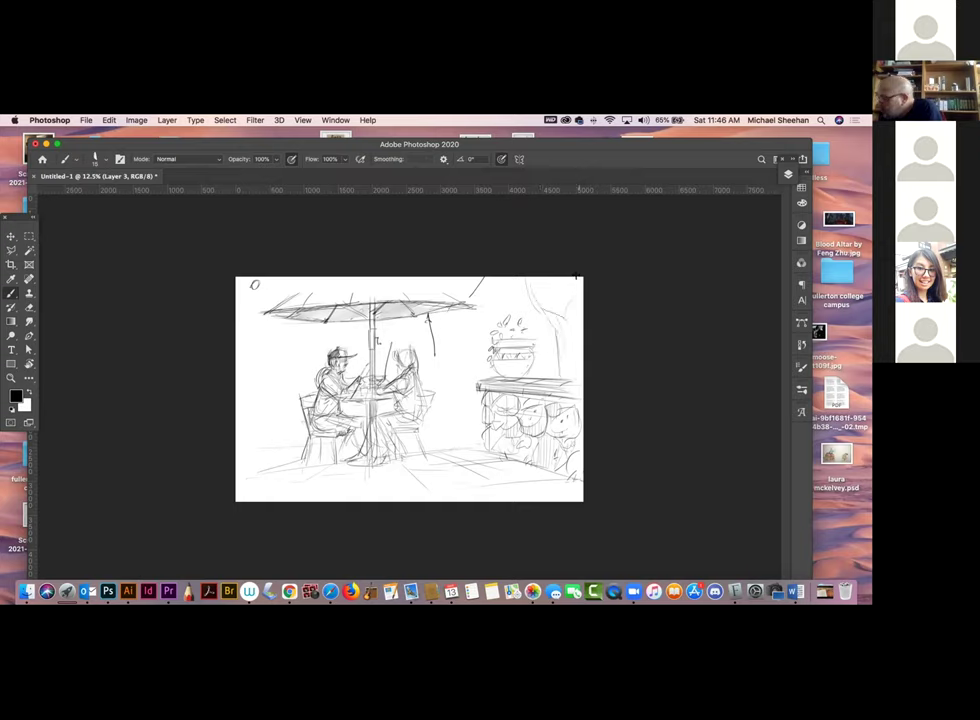
Draw wavy foliage, leaf strokes and a trunk edge for the top-right tree
{"action": "mouse_move", "coordinate": [510, 292]}
{"action": "left_mouse_down"}
{"action": "mouse_move", "coordinate": [518, 306]}
{"action": "mouse_move", "coordinate": [548, 298]}
{"action": "left_mouse_up"}
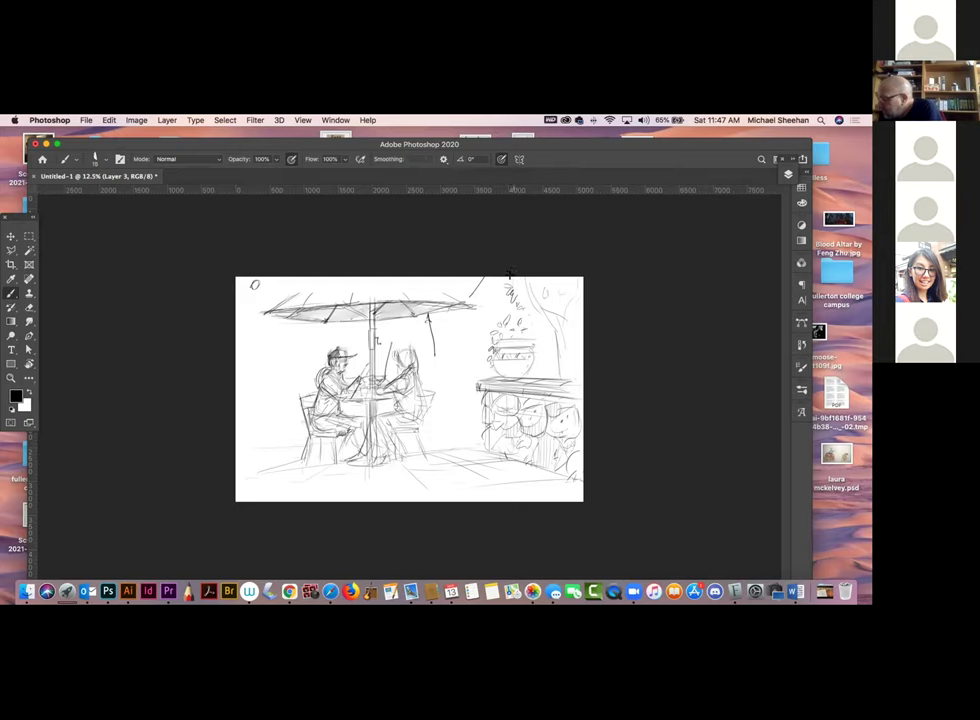
{"action": "left_click_drag", "start_coordinate": [536, 308], "coordinate": [546, 290]}
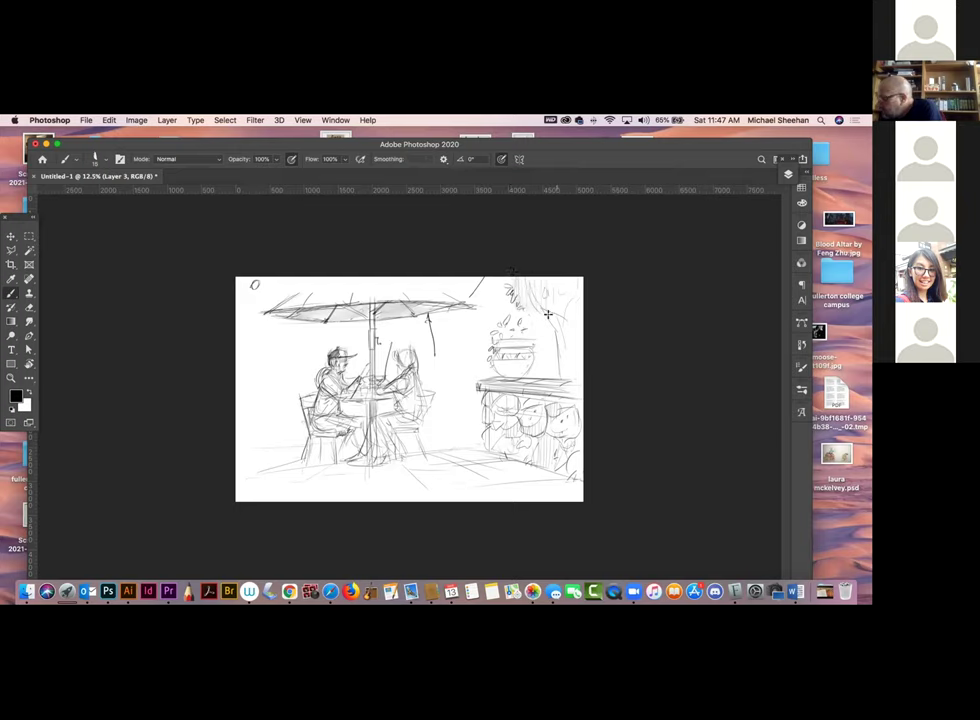
{"action": "left_click_drag", "start_coordinate": [570, 340], "coordinate": [566, 363]}
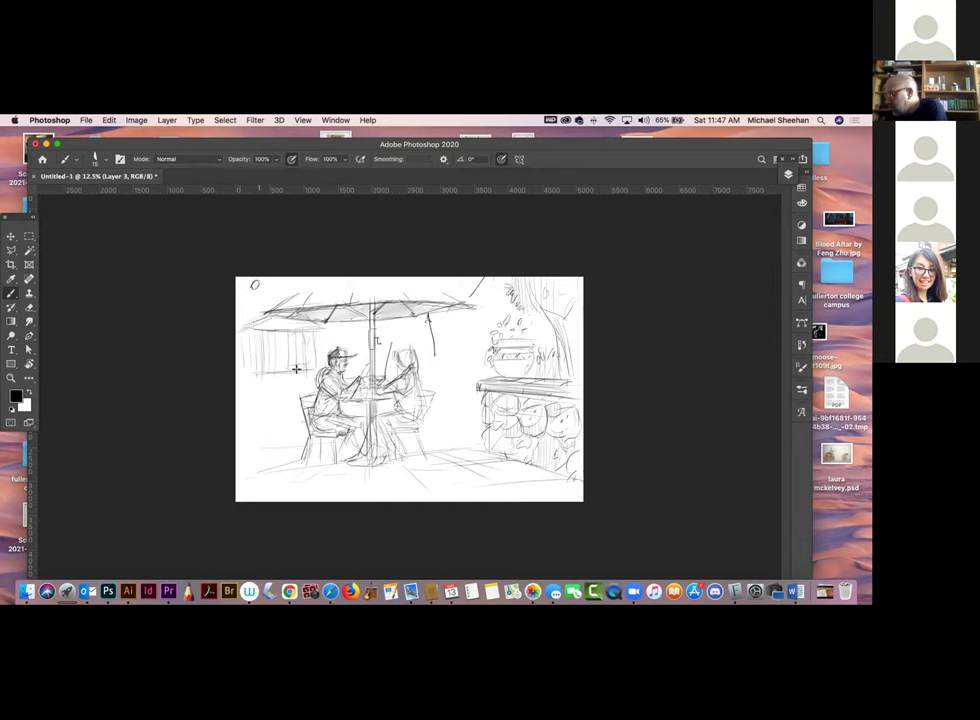
Draw a window line in the left background and curved shapes along the left edge
{"action": "left_click_drag", "start_coordinate": [263, 381], "coordinate": [293, 381]}
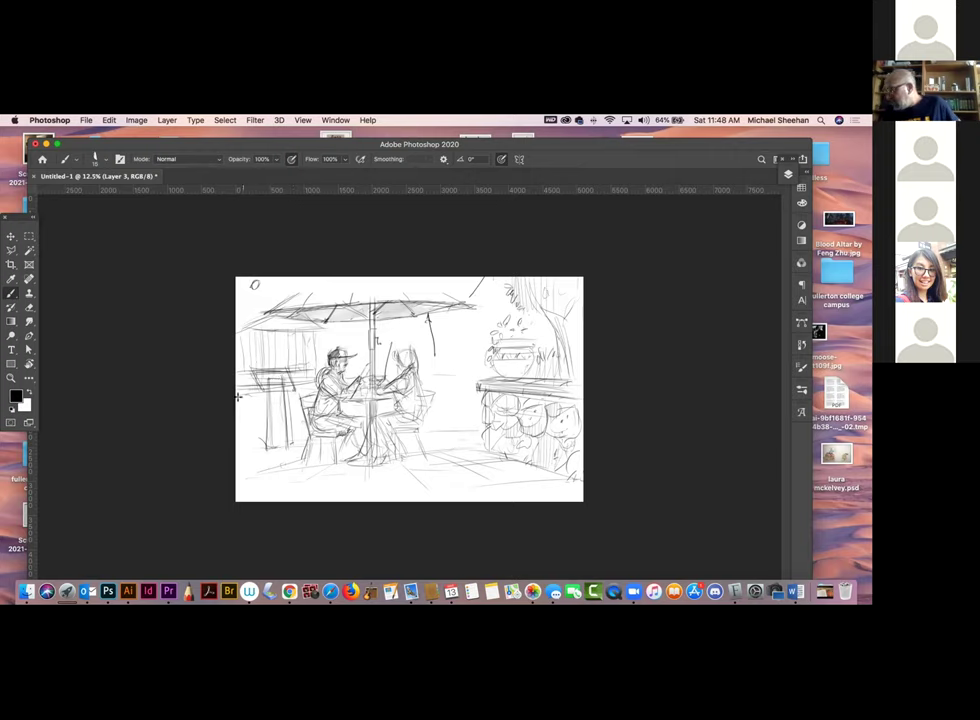
{"action": "left_click_drag", "start_coordinate": [251, 411], "coordinate": [237, 446]}
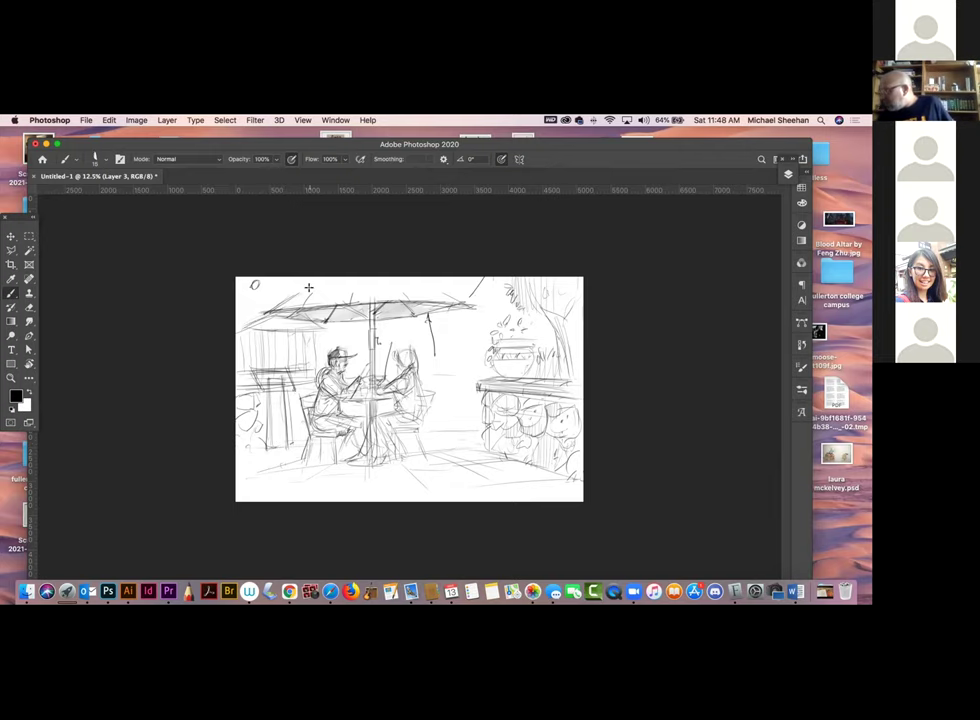
Zoom in on the centre of the sketch and darken the seated woman's hair with the brush
{"action": "key", "text": "z"}
{"action": "mouse_move", "coordinate": [410, 362]}
{"action": "left_mouse_down"}
{"action": "mouse_move", "coordinate": [477, 389]}
{"action": "mouse_move", "coordinate": [461, 381]}
{"action": "left_mouse_up"}
{"action": "key", "text": "ctrl+r"}
{"action": "key", "text": "b"}
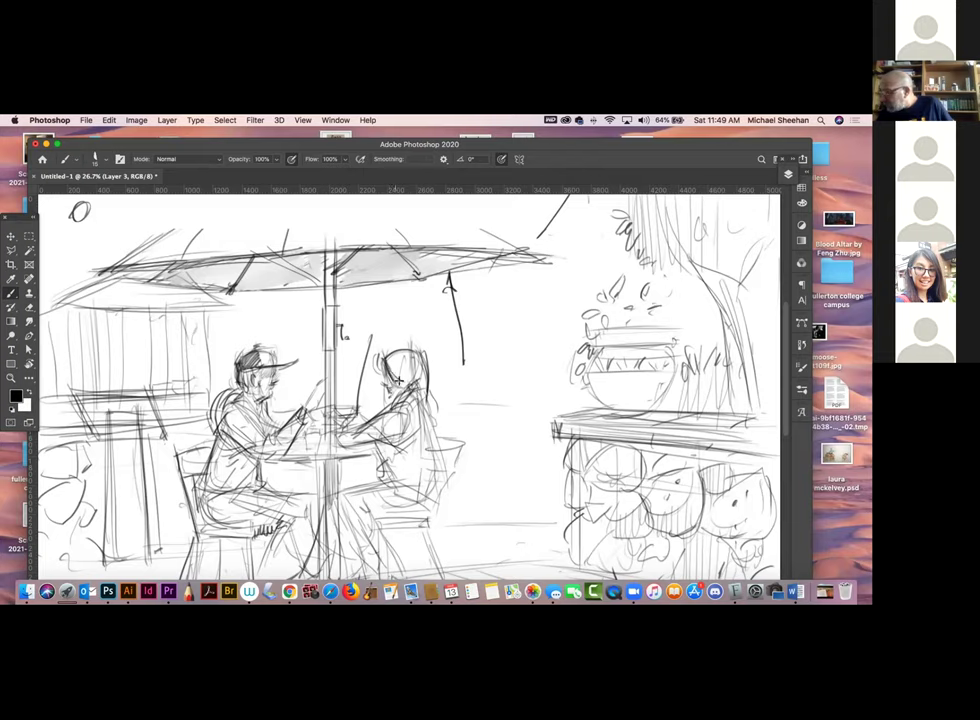
{"action": "left_click_drag", "start_coordinate": [390, 359], "coordinate": [425, 391]}
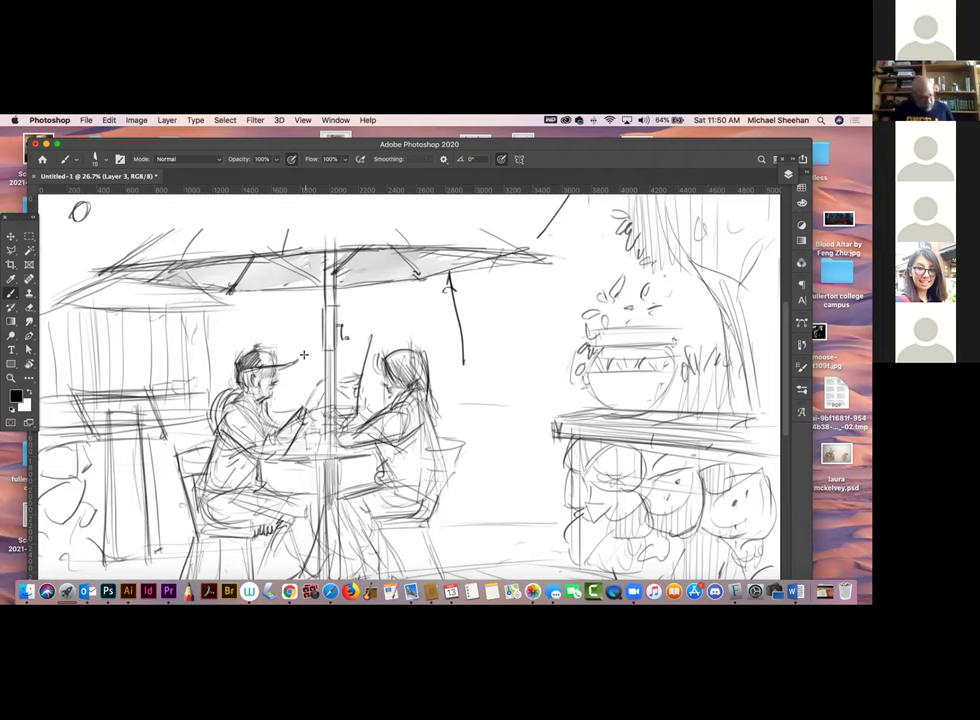
Zoom out, then sketch a faint ground line and two small background figures right of the table
{"action": "key", "text": "super+minus"}
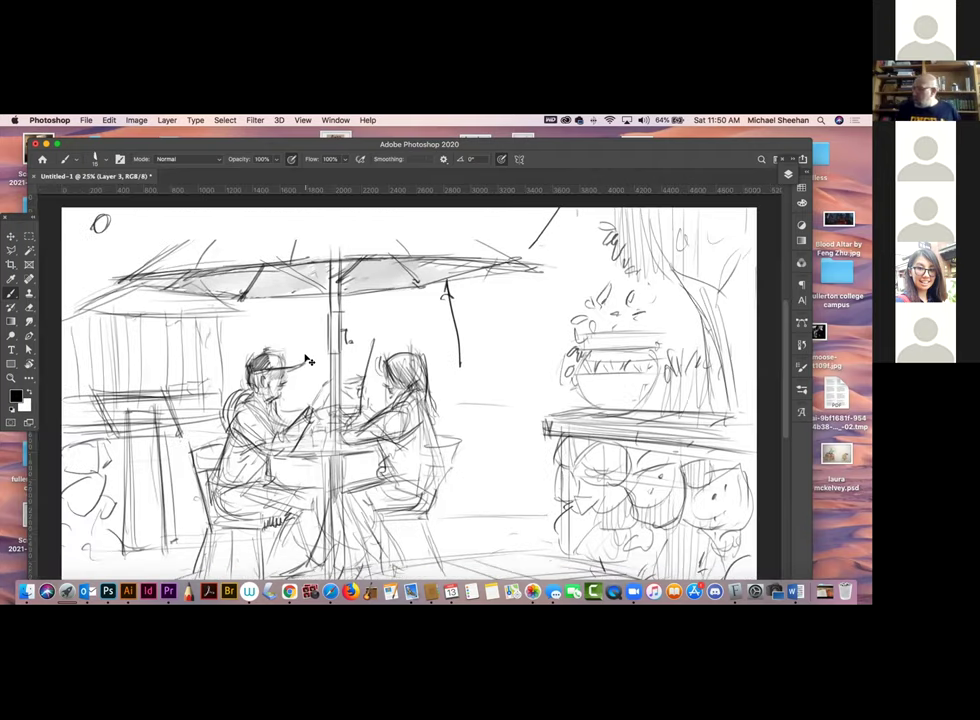
{"action": "key", "text": "super+minus"}
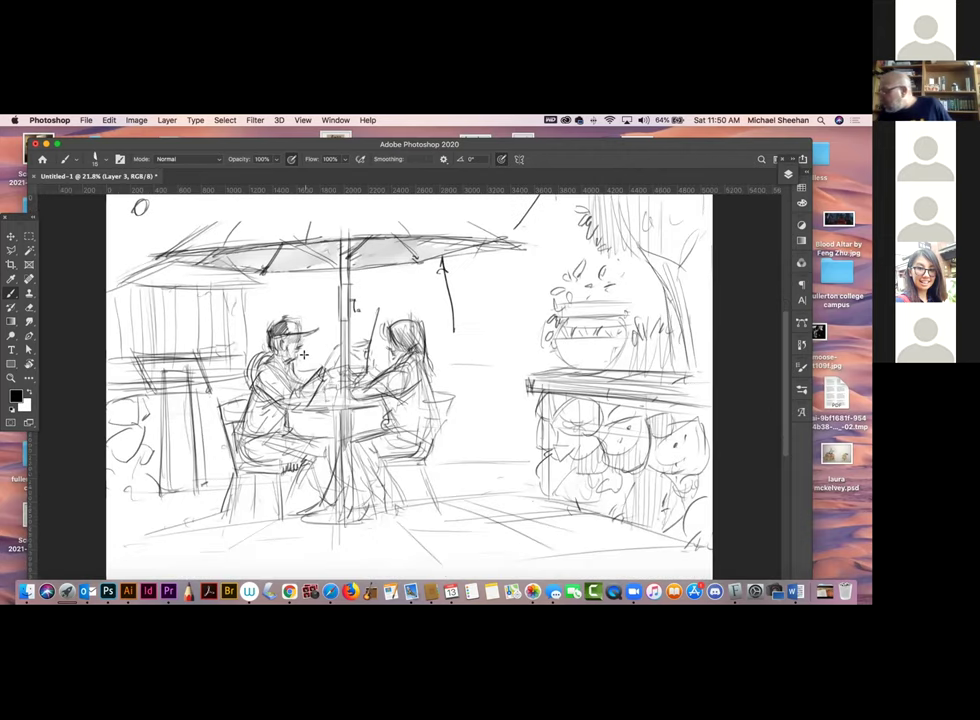
{"action": "left_click_drag", "start_coordinate": [450, 372], "coordinate": [507, 376]}
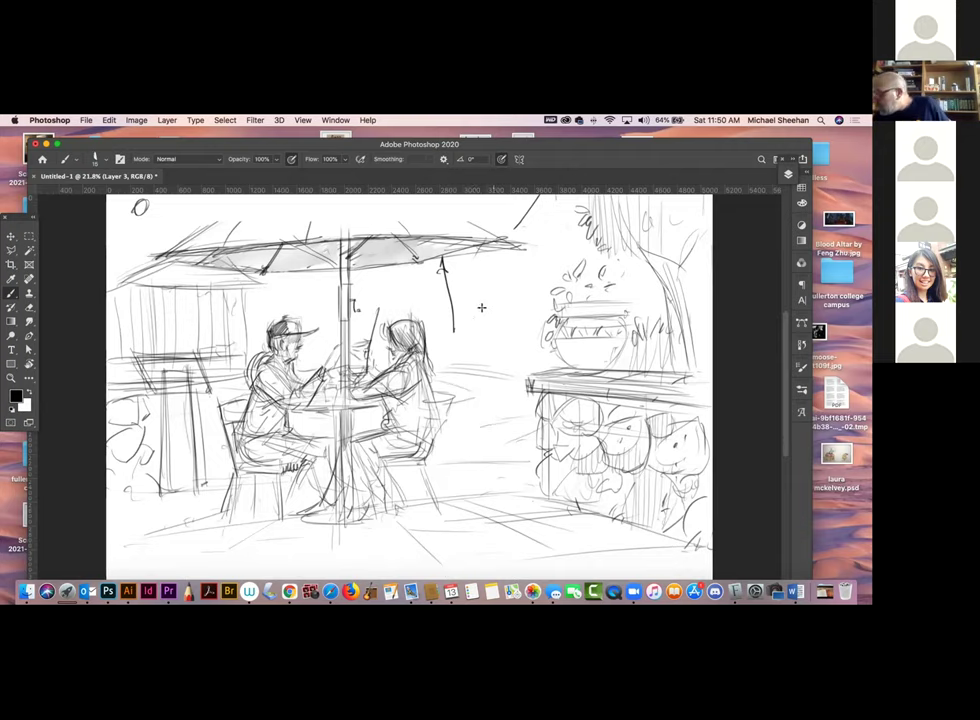
{"action": "left_click_drag", "start_coordinate": [476, 324], "coordinate": [480, 364]}
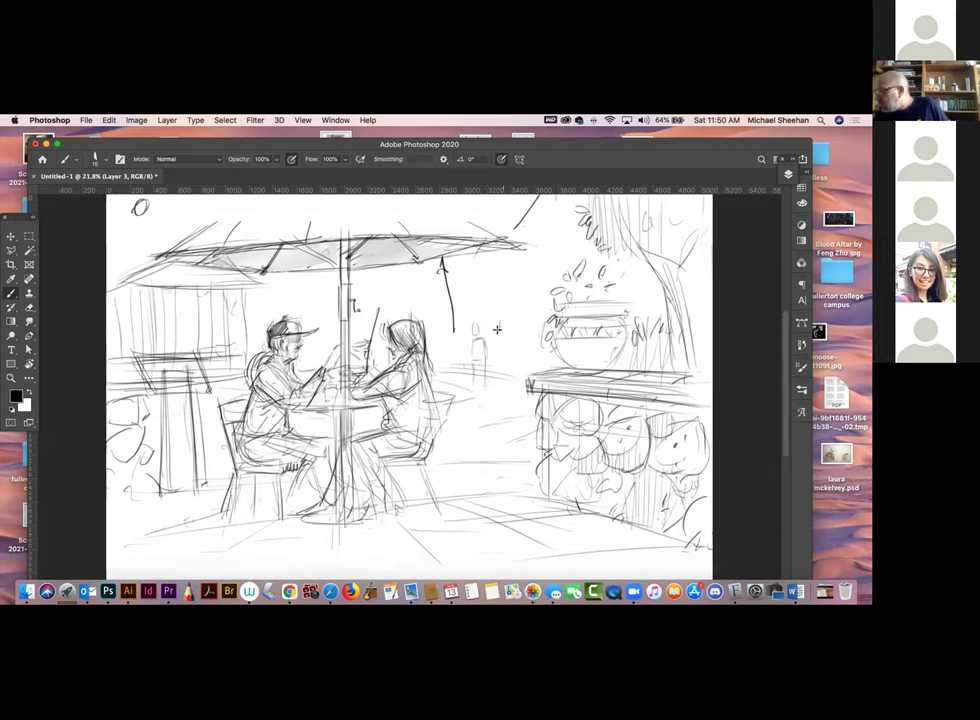
{"action": "mouse_move", "coordinate": [503, 332]}
{"action": "left_mouse_down"}
{"action": "mouse_move", "coordinate": [495, 364]}
{"action": "mouse_move", "coordinate": [499, 325]}
{"action": "mouse_move", "coordinate": [510, 352]}
{"action": "mouse_move", "coordinate": [491, 342]}
{"action": "left_mouse_up"}
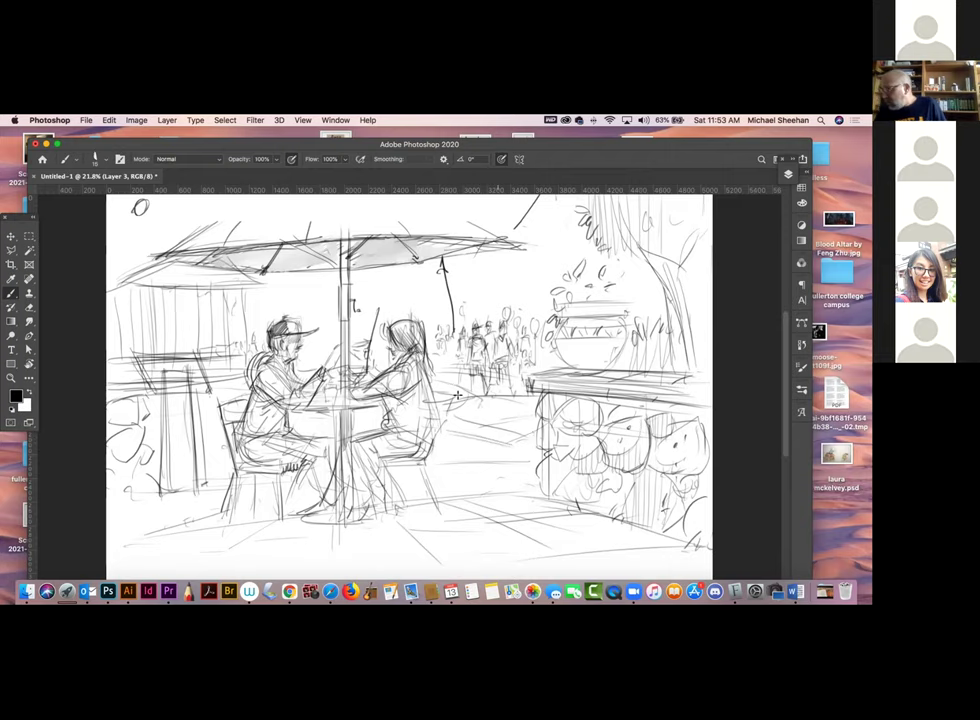
Zoom out to 16.7% so the whole café canvas fits in the window
{"action": "key", "text": "super+minus"}
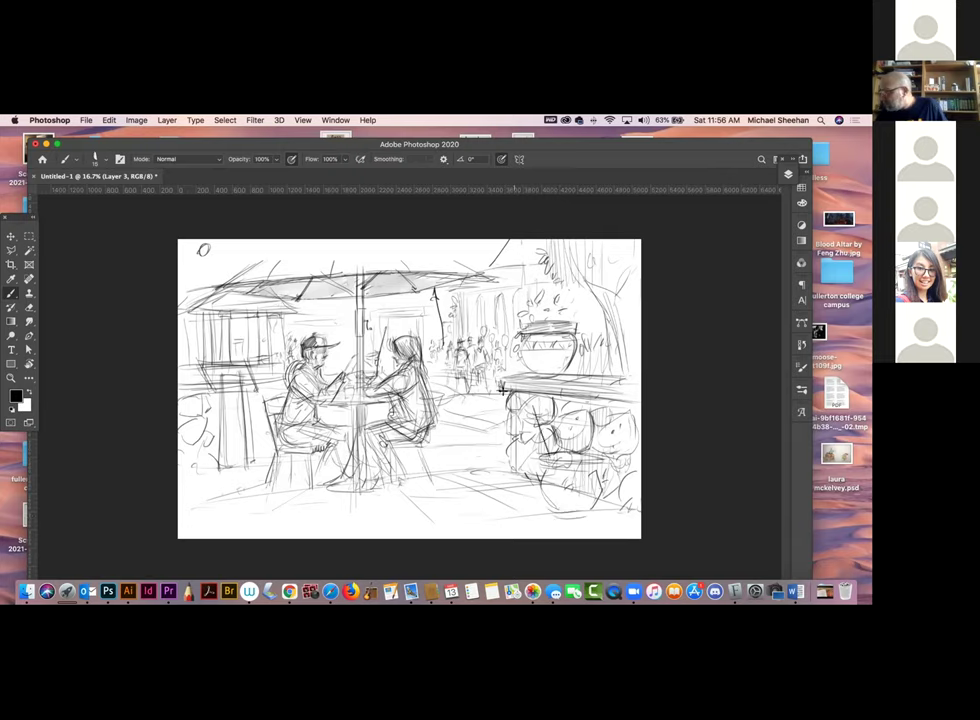
Sketch spiky leaves over the right planter, then hatch ground lines and short booth strokes at left
{"action": "mouse_move", "coordinate": [552, 448]}
{"action": "left_mouse_down"}
{"action": "mouse_move", "coordinate": [557, 366]}
{"action": "mouse_move", "coordinate": [552, 434]}
{"action": "mouse_move", "coordinate": [598, 393]}
{"action": "mouse_move", "coordinate": [616, 463]}
{"action": "mouse_move", "coordinate": [575, 441]}
{"action": "mouse_move", "coordinate": [503, 486]}
{"action": "mouse_move", "coordinate": [506, 471]}
{"action": "mouse_move", "coordinate": [551, 459]}
{"action": "mouse_move", "coordinate": [524, 474]}
{"action": "mouse_move", "coordinate": [542, 464]}
{"action": "mouse_move", "coordinate": [553, 508]}
{"action": "mouse_move", "coordinate": [567, 467]}
{"action": "mouse_move", "coordinate": [542, 483]}
{"action": "mouse_move", "coordinate": [585, 484]}
{"action": "left_mouse_up"}
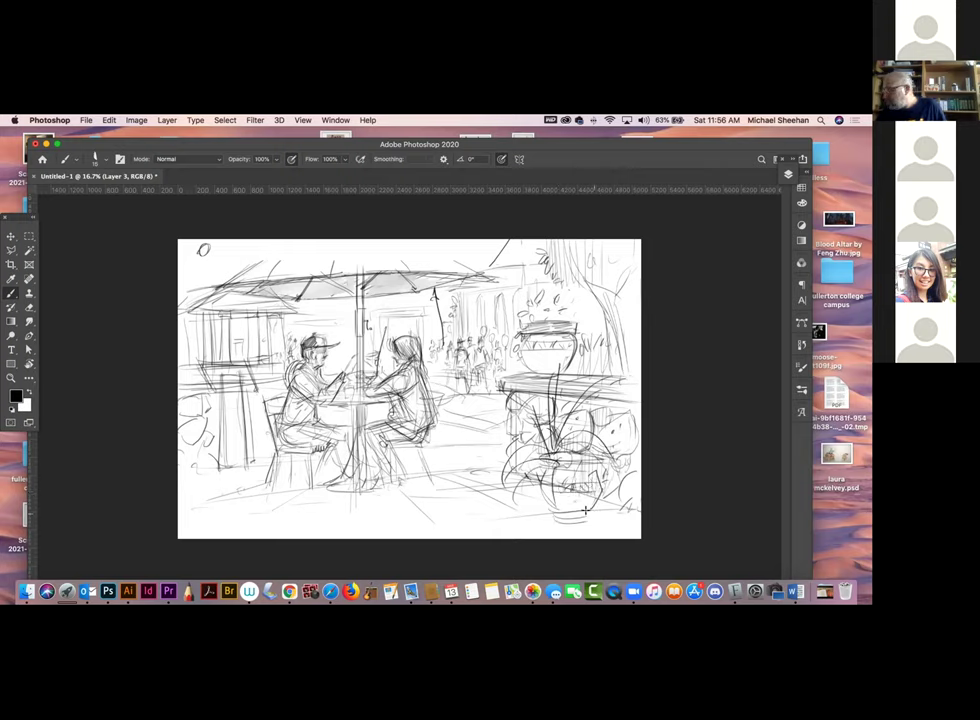
{"action": "mouse_move", "coordinate": [208, 449]}
{"action": "left_mouse_down"}
{"action": "mouse_move", "coordinate": [459, 399]}
{"action": "mouse_move", "coordinate": [244, 457]}
{"action": "mouse_move", "coordinate": [183, 450]}
{"action": "mouse_move", "coordinate": [374, 464]}
{"action": "mouse_move", "coordinate": [194, 448]}
{"action": "mouse_move", "coordinate": [408, 469]}
{"action": "mouse_move", "coordinate": [393, 483]}
{"action": "mouse_move", "coordinate": [446, 486]}
{"action": "mouse_move", "coordinate": [201, 512]}
{"action": "mouse_move", "coordinate": [435, 484]}
{"action": "left_mouse_up"}
{"action": "mouse_move", "coordinate": [153, 464]}
{"action": "left_mouse_down"}
{"action": "mouse_move", "coordinate": [442, 485]}
{"action": "mouse_move", "coordinate": [175, 525]}
{"action": "mouse_move", "coordinate": [417, 488]}
{"action": "mouse_move", "coordinate": [436, 488]}
{"action": "mouse_move", "coordinate": [202, 514]}
{"action": "mouse_move", "coordinate": [453, 501]}
{"action": "left_mouse_up"}
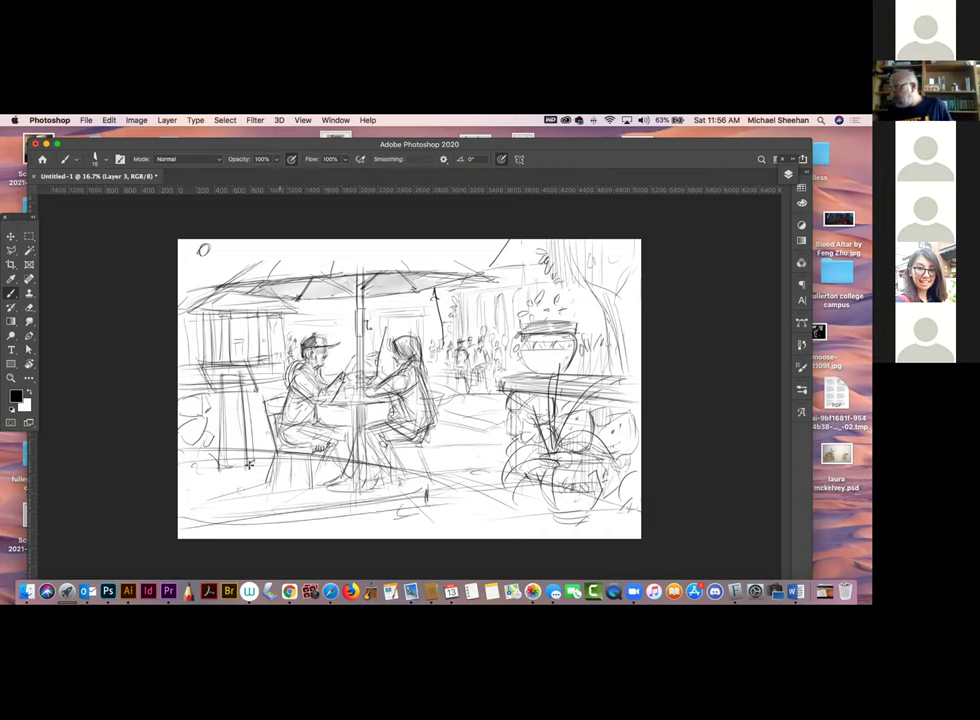
{"action": "mouse_move", "coordinate": [140, 353]}
{"action": "left_mouse_down"}
{"action": "mouse_move", "coordinate": [290, 353]}
{"action": "mouse_move", "coordinate": [258, 358]}
{"action": "left_mouse_up"}
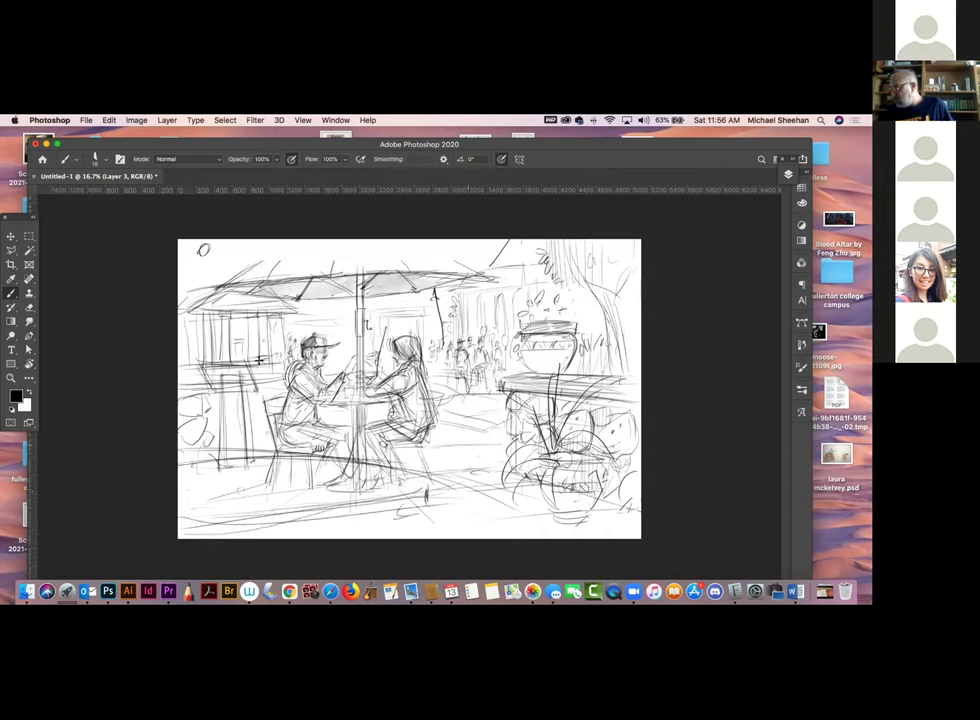
{"action": "mouse_move", "coordinate": [226, 450]}
{"action": "left_mouse_down"}
{"action": "mouse_move", "coordinate": [253, 432]}
{"action": "mouse_move", "coordinate": [241, 431]}
{"action": "mouse_move", "coordinate": [255, 442]}
{"action": "mouse_move", "coordinate": [255, 470]}
{"action": "mouse_move", "coordinate": [235, 473]}
{"action": "mouse_move", "coordinate": [285, 477]}
{"action": "mouse_move", "coordinate": [242, 474]}
{"action": "mouse_move", "coordinate": [272, 478]}
{"action": "mouse_move", "coordinate": [205, 492]}
{"action": "mouse_move", "coordinate": [328, 490]}
{"action": "left_mouse_up"}
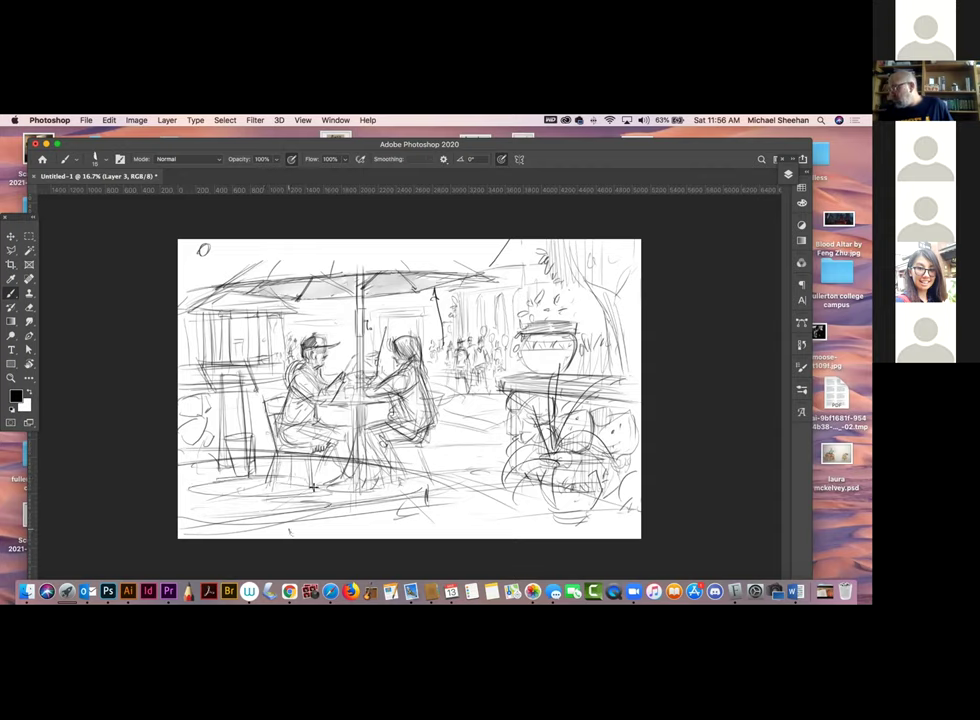
Extend ground lines under the table and along the bottom, and darken the left chair and table legs
{"action": "left_click_drag", "start_coordinate": [195, 459], "coordinate": [356, 452]}
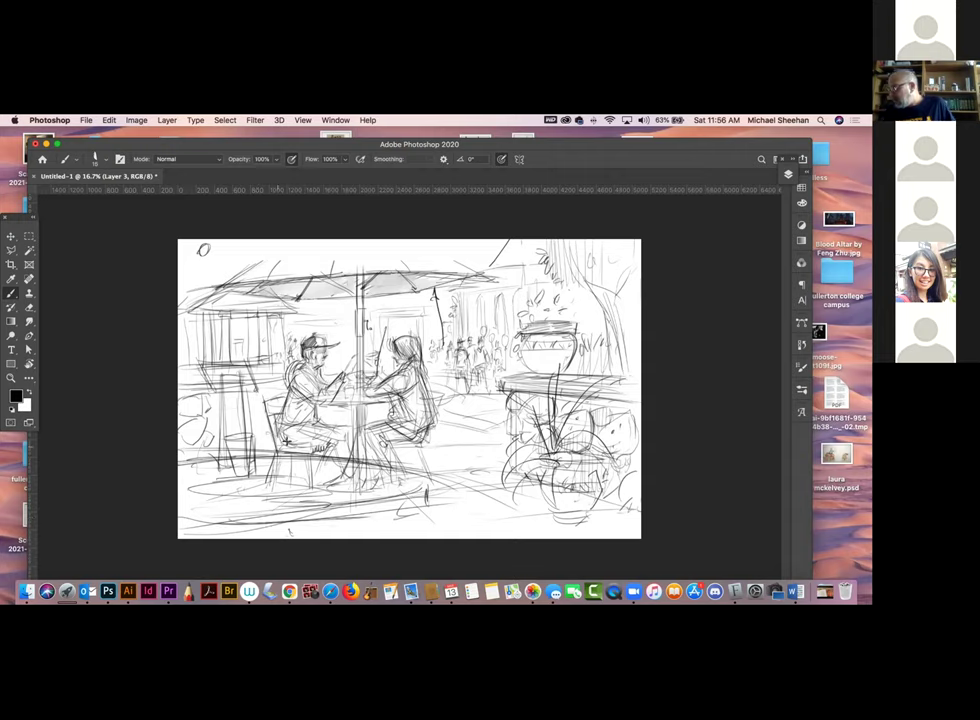
{"action": "left_click_drag", "start_coordinate": [427, 483], "coordinate": [437, 494]}
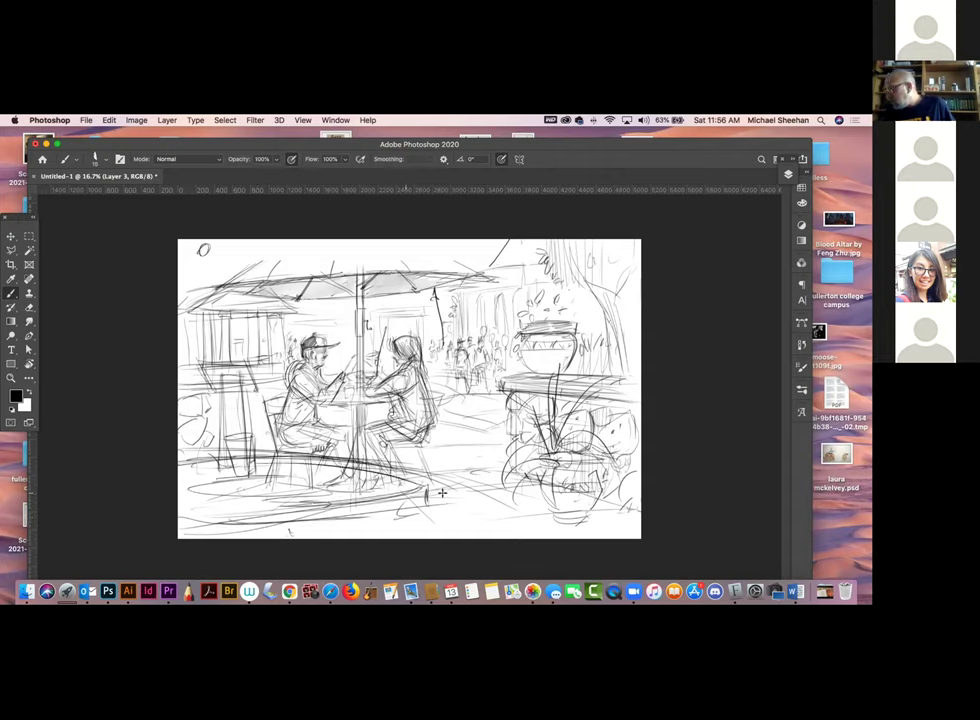
{"action": "mouse_move", "coordinate": [350, 522]}
{"action": "left_mouse_down"}
{"action": "mouse_move", "coordinate": [199, 527]}
{"action": "mouse_move", "coordinate": [225, 516]}
{"action": "mouse_move", "coordinate": [245, 488]}
{"action": "mouse_move", "coordinate": [377, 470]}
{"action": "left_mouse_up"}
{"action": "mouse_move", "coordinate": [196, 336]}
{"action": "left_mouse_down"}
{"action": "mouse_move", "coordinate": [232, 433]}
{"action": "mouse_move", "coordinate": [222, 437]}
{"action": "mouse_move", "coordinate": [233, 480]}
{"action": "mouse_move", "coordinate": [253, 437]}
{"action": "mouse_move", "coordinate": [251, 473]}
{"action": "mouse_move", "coordinate": [240, 474]}
{"action": "mouse_move", "coordinate": [231, 440]}
{"action": "mouse_move", "coordinate": [250, 430]}
{"action": "mouse_move", "coordinate": [263, 478]}
{"action": "left_mouse_up"}
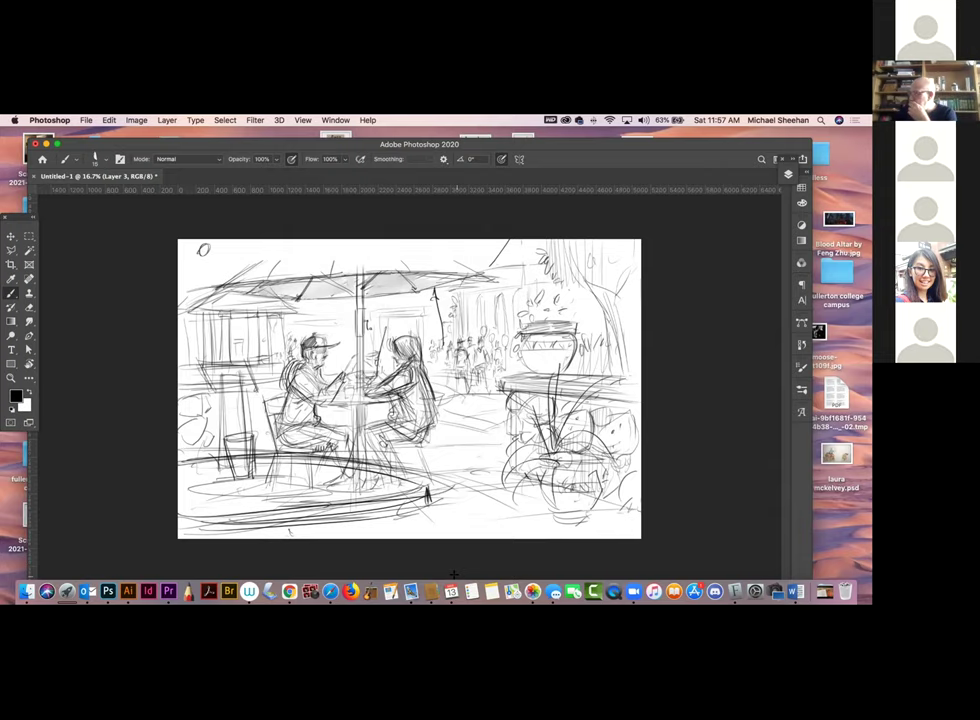
Zoom into the background crowd and add a face, a hat, and a darker arm and legs
{"action": "key", "text": "z"}
{"action": "left_click_drag", "start_coordinate": [477, 330], "coordinate": [605, 418]}
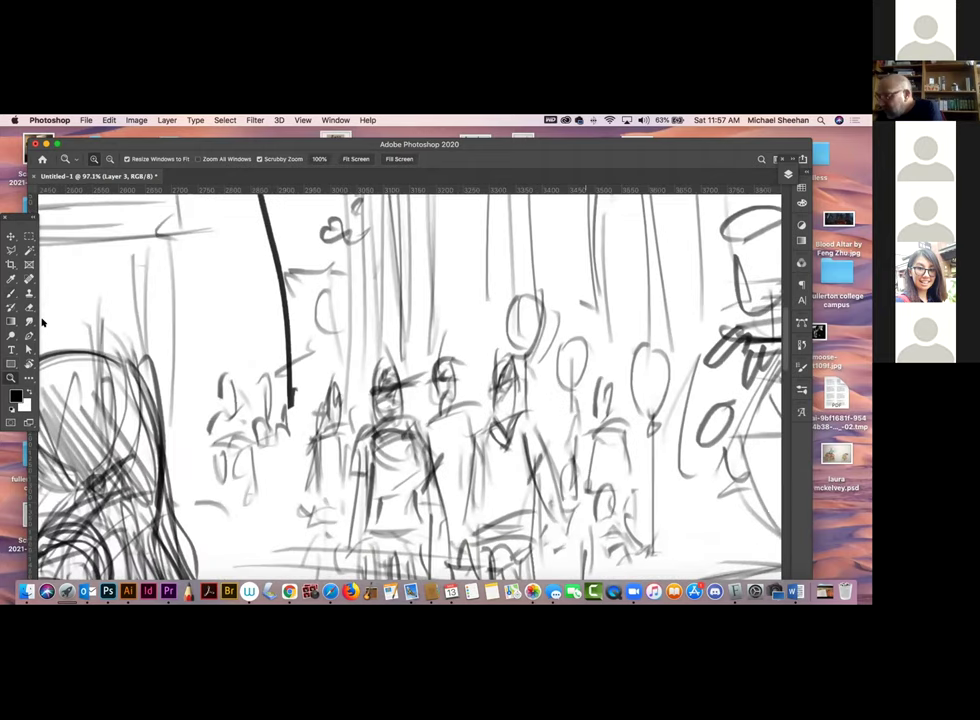
{"action": "key", "text": "b"}
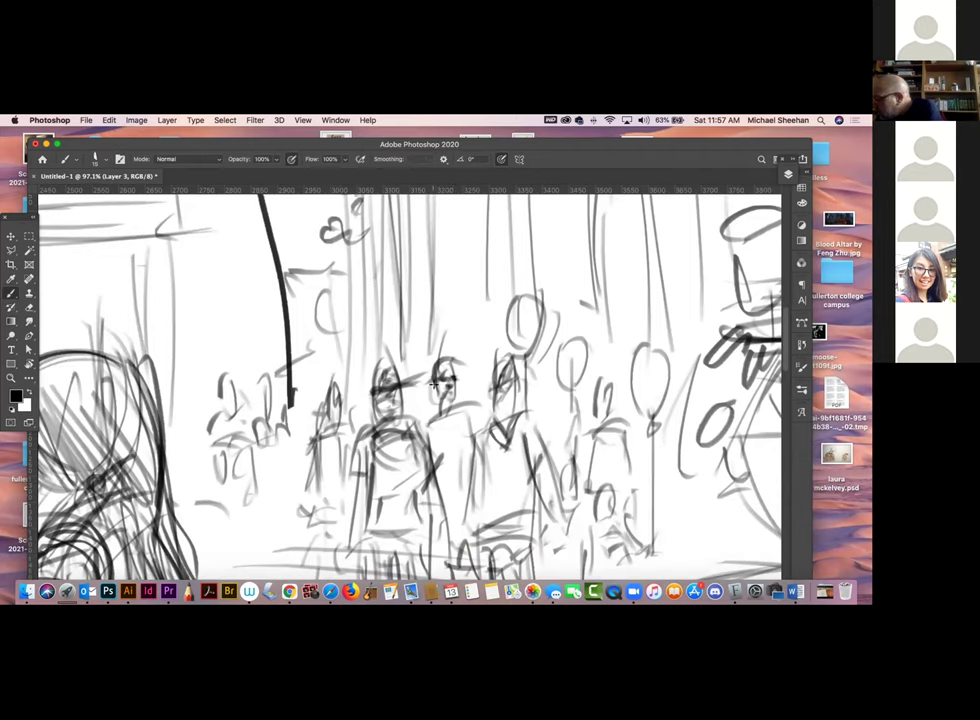
{"action": "mouse_move", "coordinate": [443, 403]}
{"action": "left_mouse_down"}
{"action": "mouse_move", "coordinate": [476, 425]}
{"action": "mouse_move", "coordinate": [453, 450]}
{"action": "mouse_move", "coordinate": [443, 420]}
{"action": "mouse_move", "coordinate": [419, 420]}
{"action": "mouse_move", "coordinate": [446, 436]}
{"action": "mouse_move", "coordinate": [439, 502]}
{"action": "left_mouse_up"}
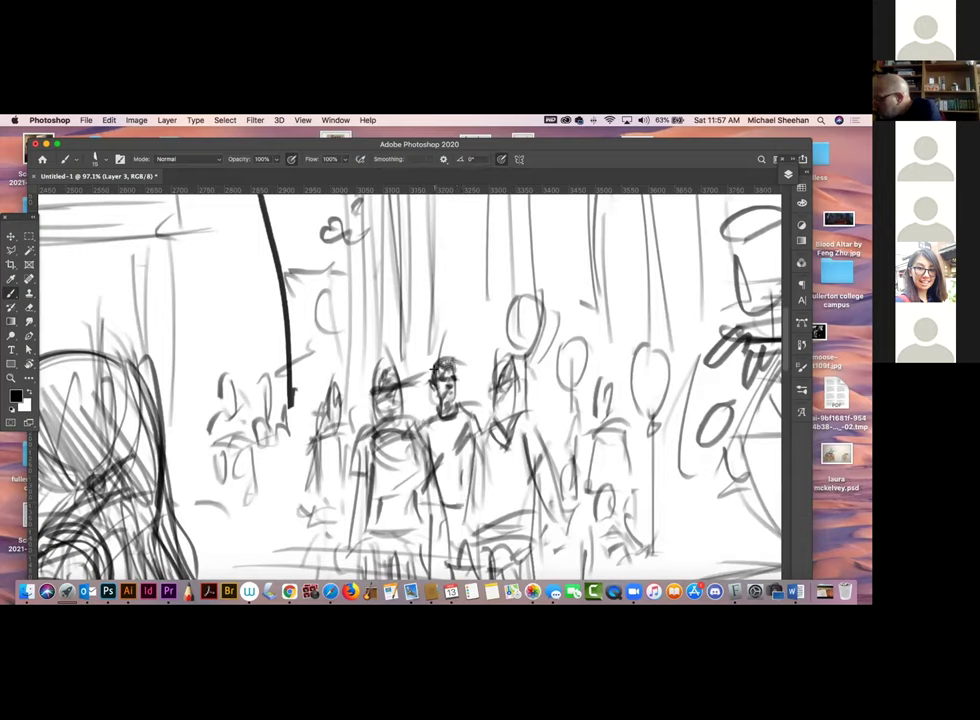
{"action": "left_click_drag", "start_coordinate": [382, 387], "coordinate": [376, 371]}
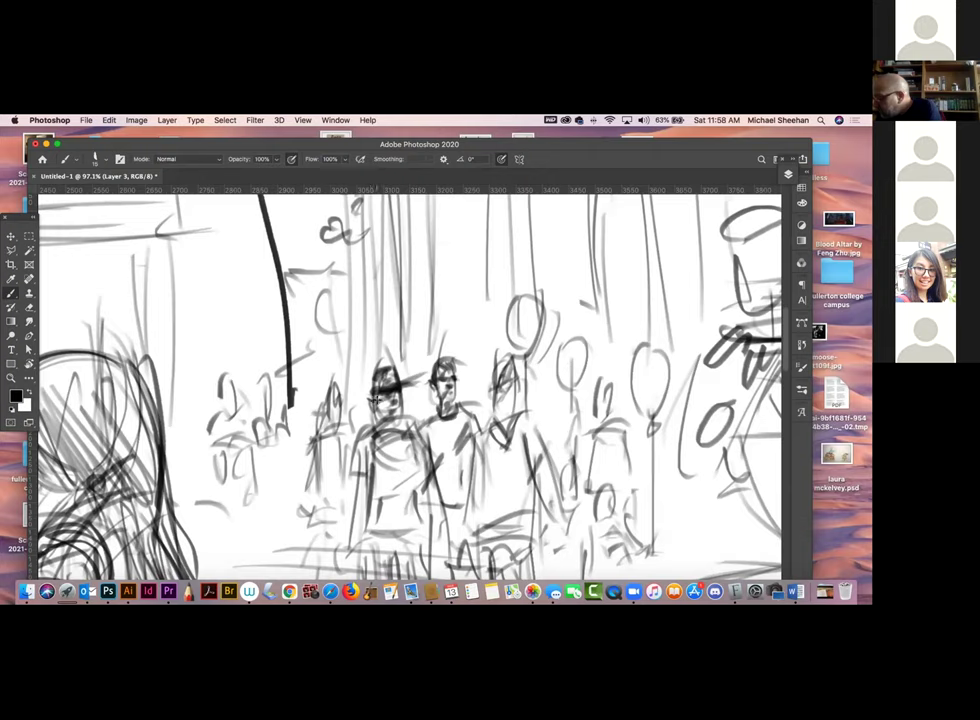
{"action": "left_click_drag", "start_coordinate": [357, 433], "coordinate": [350, 476]}
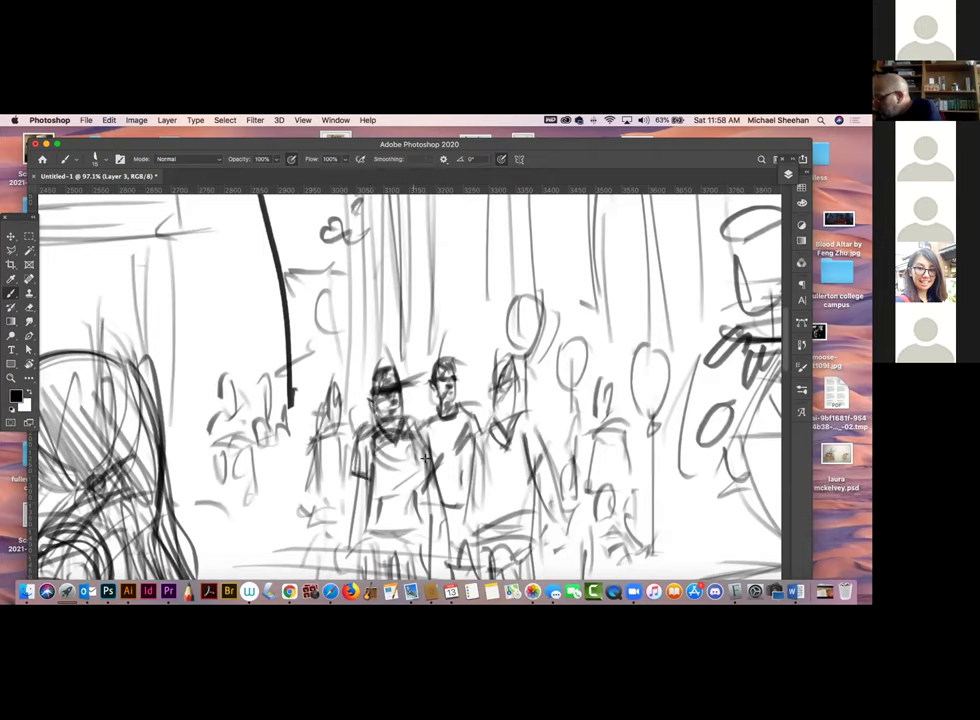
{"action": "left_click_drag", "start_coordinate": [426, 480], "coordinate": [417, 500]}
{"action": "left_click_drag", "start_coordinate": [352, 503], "coordinate": [350, 560]}
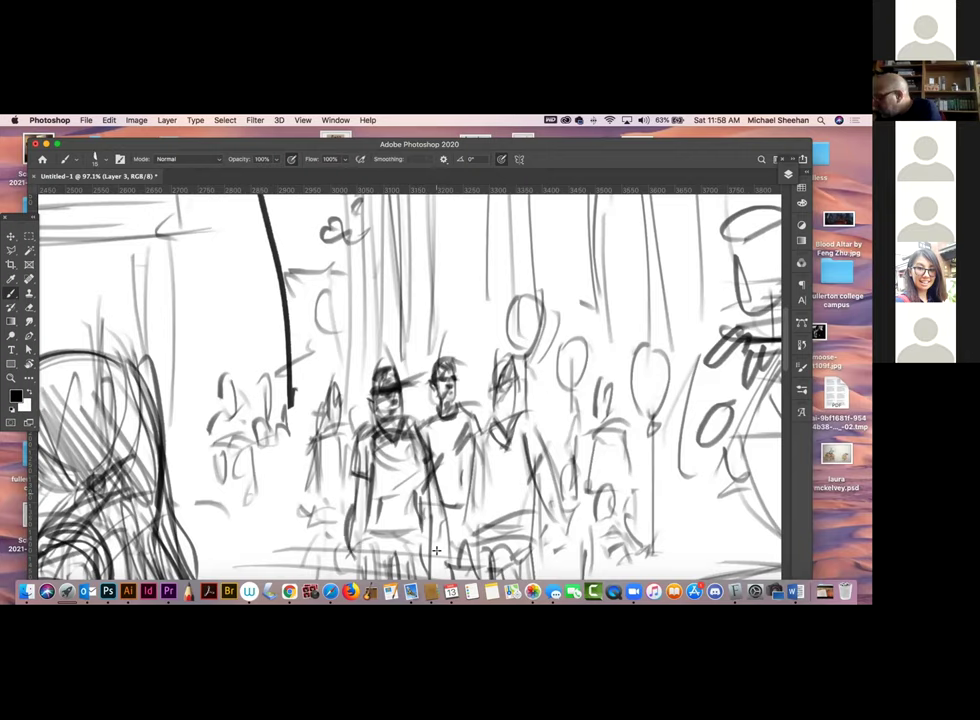
Sketch a small head and body strokes for another crowd figure at the right
{"action": "scroll", "coordinate": [630, 457], "scroll_direction": "down", "scroll_amount": 3}
{"action": "scroll", "coordinate": [630, 457], "scroll_direction": "up", "scroll_amount": 2}
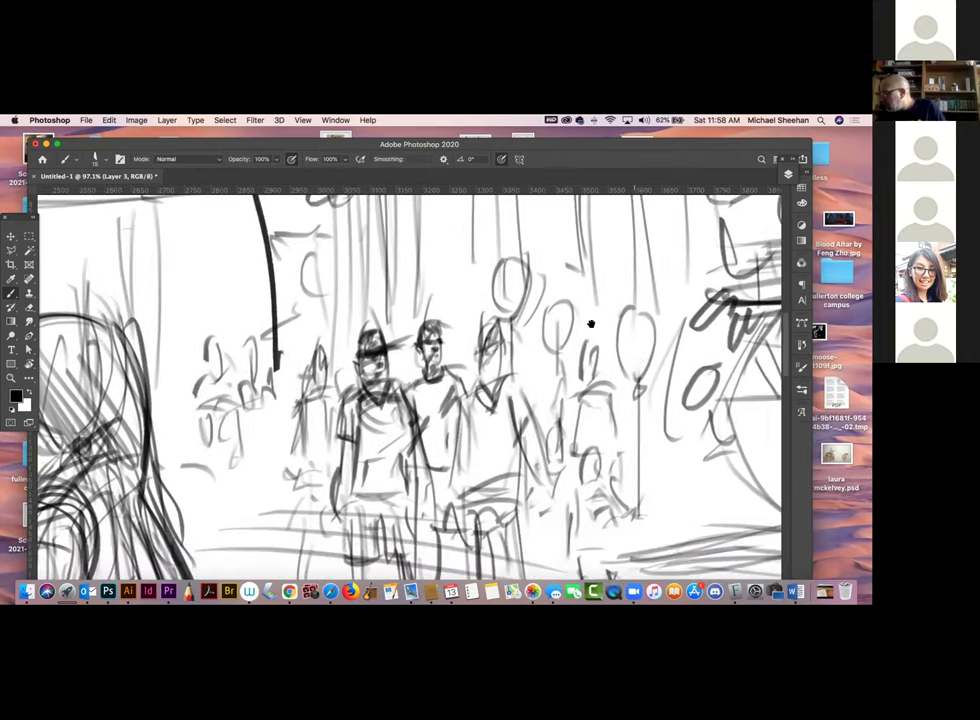
{"action": "mouse_move", "coordinate": [590, 365]}
{"action": "left_mouse_down"}
{"action": "mouse_move", "coordinate": [585, 352]}
{"action": "mouse_move", "coordinate": [592, 358]}
{"action": "mouse_move", "coordinate": [578, 393]}
{"action": "mouse_move", "coordinate": [603, 394]}
{"action": "mouse_move", "coordinate": [626, 444]}
{"action": "left_mouse_up"}
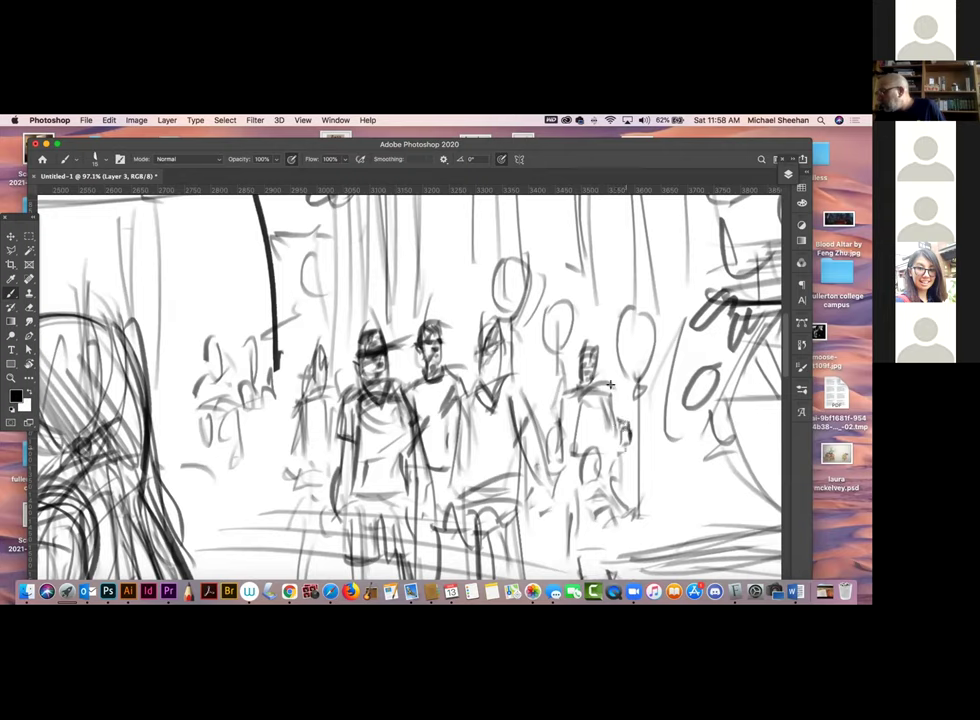
{"action": "left_click_drag", "start_coordinate": [563, 392], "coordinate": [560, 420]}
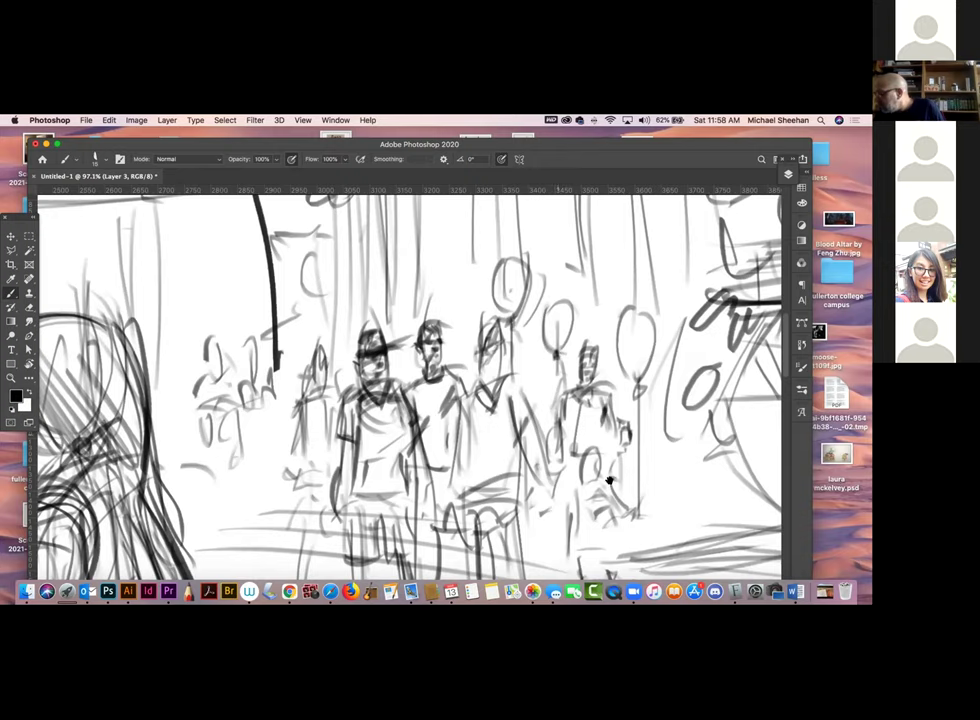
With rulers hidden, mark the small figure's head, sketch a darkened stool beneath the crowd, and zoom out
{"action": "key", "text": "super+r"}
{"action": "key", "text": "super+r"}
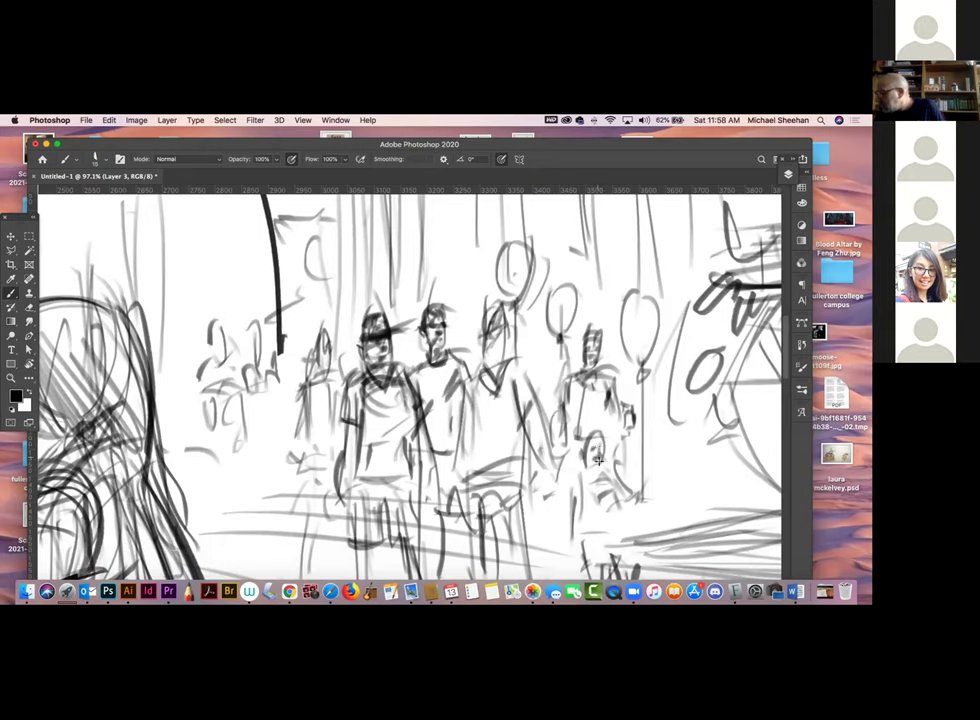
{"action": "mouse_move", "coordinate": [597, 458]}
{"action": "left_mouse_down"}
{"action": "mouse_move", "coordinate": [597, 443]}
{"action": "mouse_move", "coordinate": [618, 486]}
{"action": "left_mouse_up"}
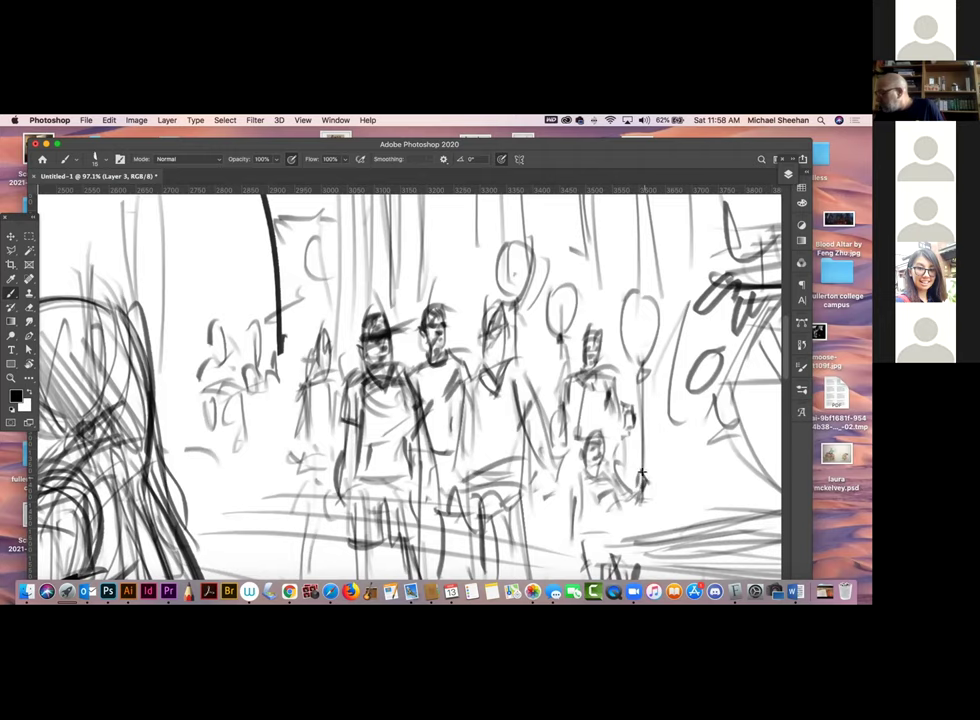
{"action": "left_click_drag", "start_coordinate": [619, 468], "coordinate": [634, 376]}
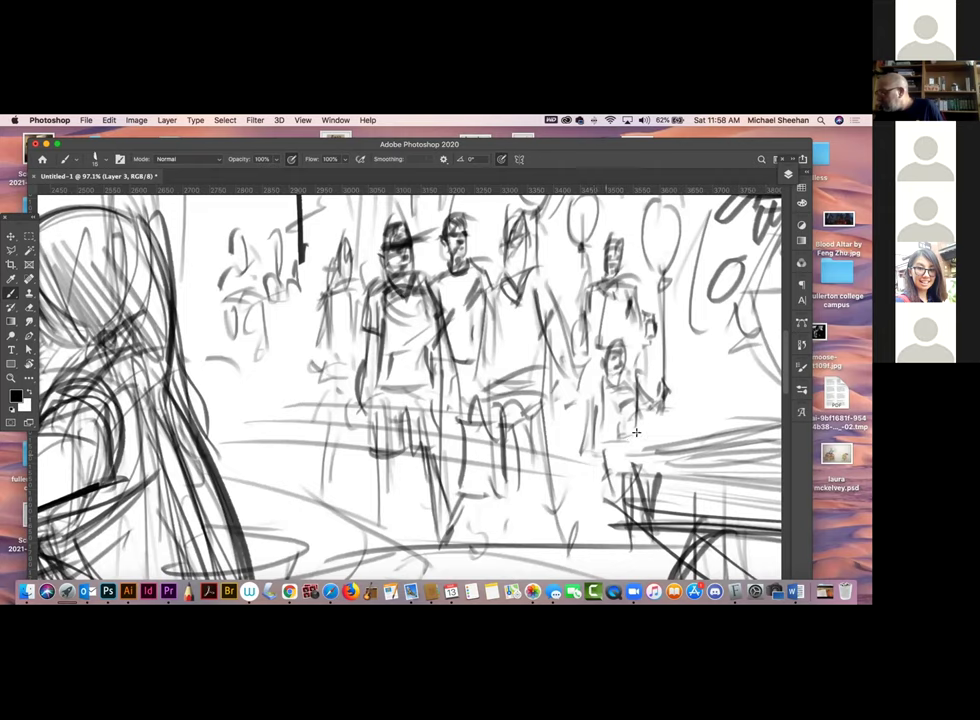
{"action": "scroll", "coordinate": [562, 411], "scroll_direction": "up", "scroll_amount": 2}
{"action": "mouse_move", "coordinate": [491, 403]}
{"action": "left_mouse_down"}
{"action": "mouse_move", "coordinate": [545, 388]}
{"action": "mouse_move", "coordinate": [548, 396]}
{"action": "mouse_move", "coordinate": [510, 470]}
{"action": "left_mouse_up"}
{"action": "mouse_move", "coordinate": [525, 420]}
{"action": "left_mouse_down"}
{"action": "mouse_move", "coordinate": [533, 494]}
{"action": "mouse_move", "coordinate": [552, 488]}
{"action": "mouse_move", "coordinate": [537, 532]}
{"action": "left_mouse_up"}
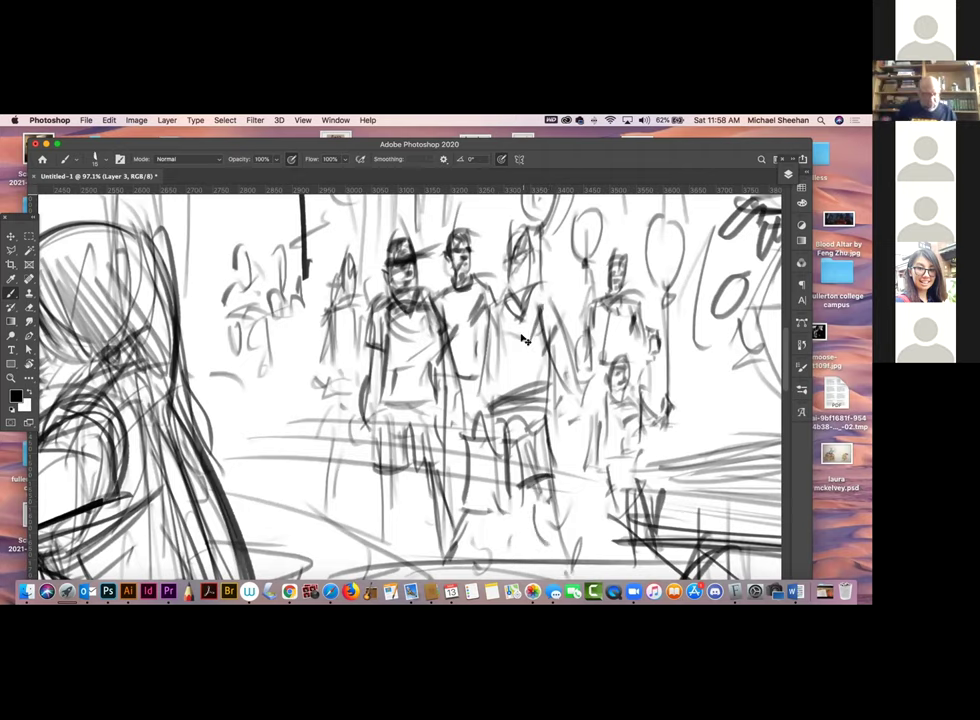
{"action": "key", "text": "super+minus"}
{"action": "key", "text": "super+minus"}
{"action": "key", "text": "super+minus"}
{"action": "key", "text": "super+minus"}
{"action": "key", "text": "super+minus"}
{"action": "key", "text": "super+minus"}
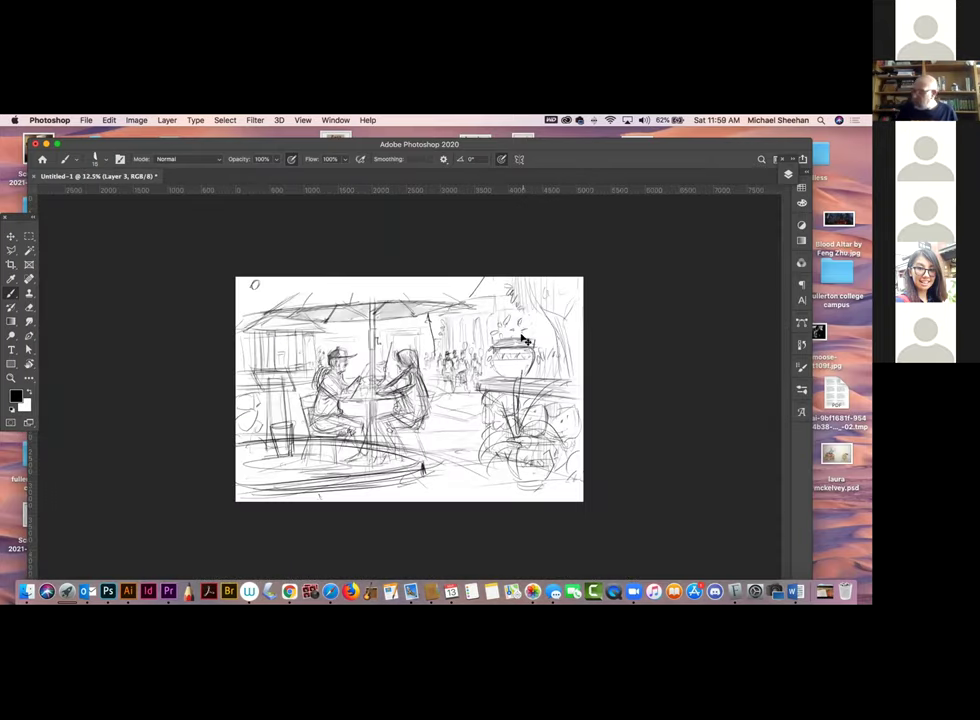
Zoom in slightly on the sketch, return to the brush, and toggle the rulers off with Cmd+R
{"action": "key", "text": "super+plus"}
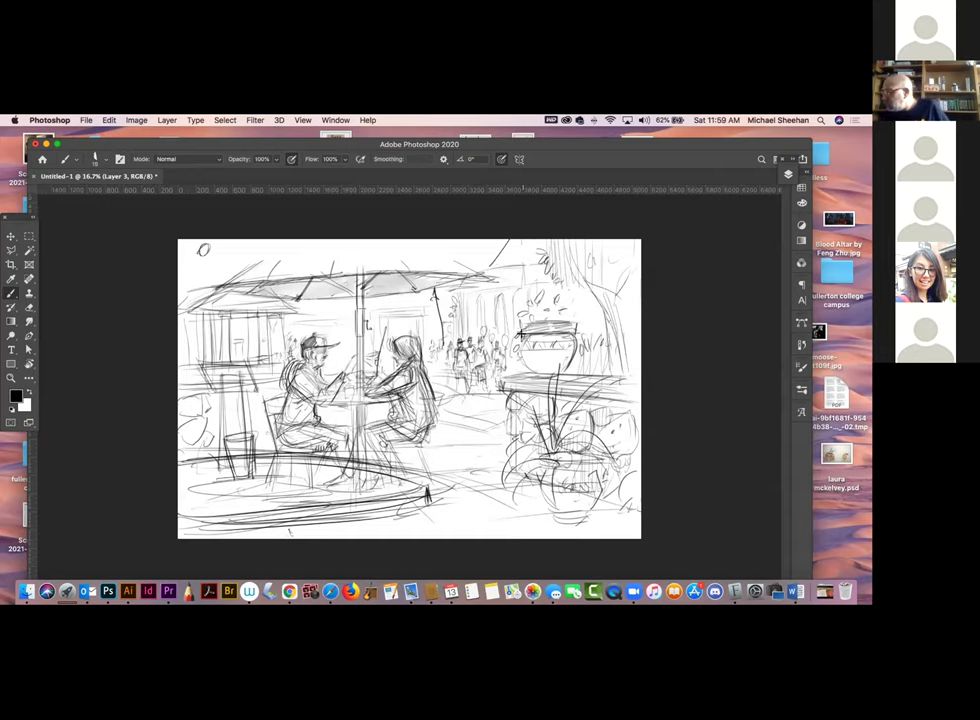
{"action": "key", "text": "z"}
{"action": "left_click_drag", "start_coordinate": [414, 369], "coordinate": [530, 365]}
{"action": "left_click", "coordinate": [11, 292]}
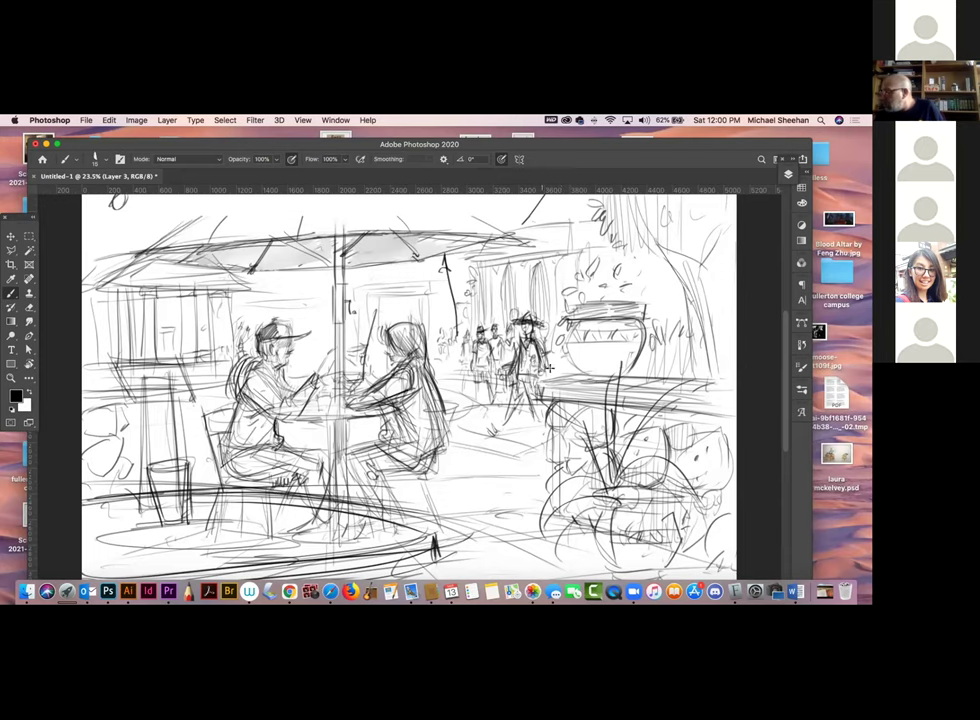
{"action": "key", "text": "super+r"}
{"action": "key", "text": "super+r"}
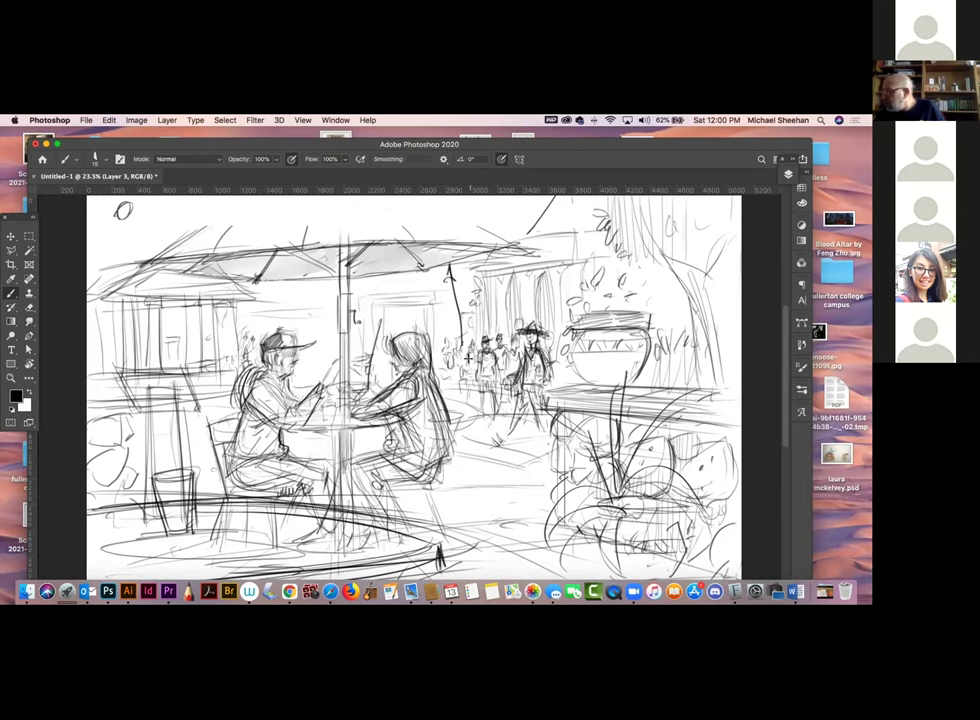
Pan the canvas slightly and zoom out to 12.5% to view the whole sketch
{"action": "scroll", "coordinate": [446, 373], "scroll_direction": "down", "scroll_amount": 2}
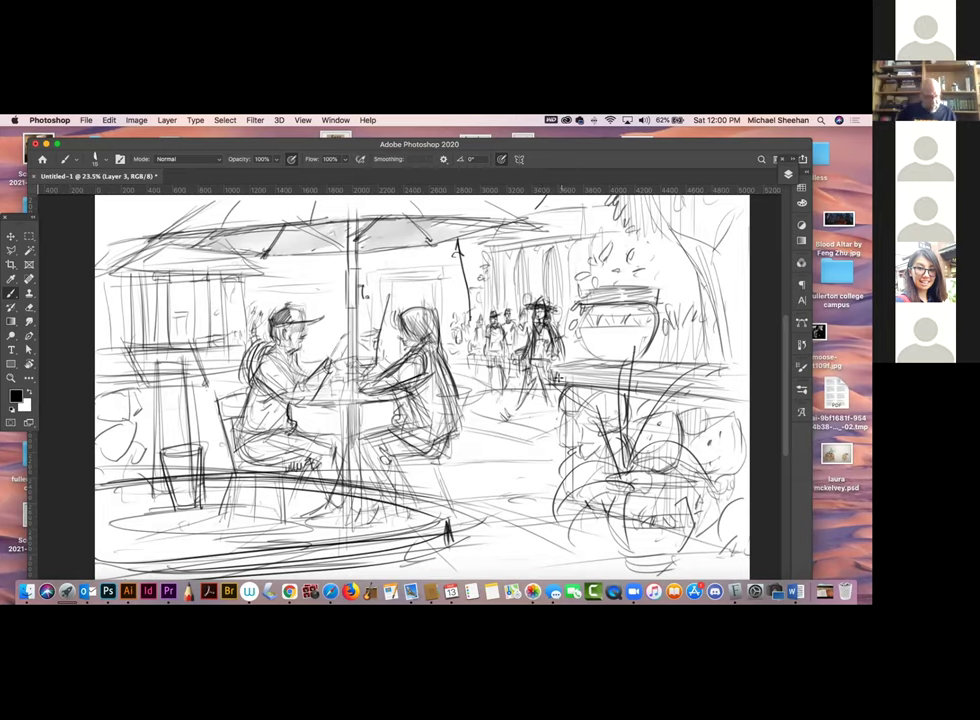
{"action": "key", "text": "super+minus"}
{"action": "key", "text": "super+minus"}
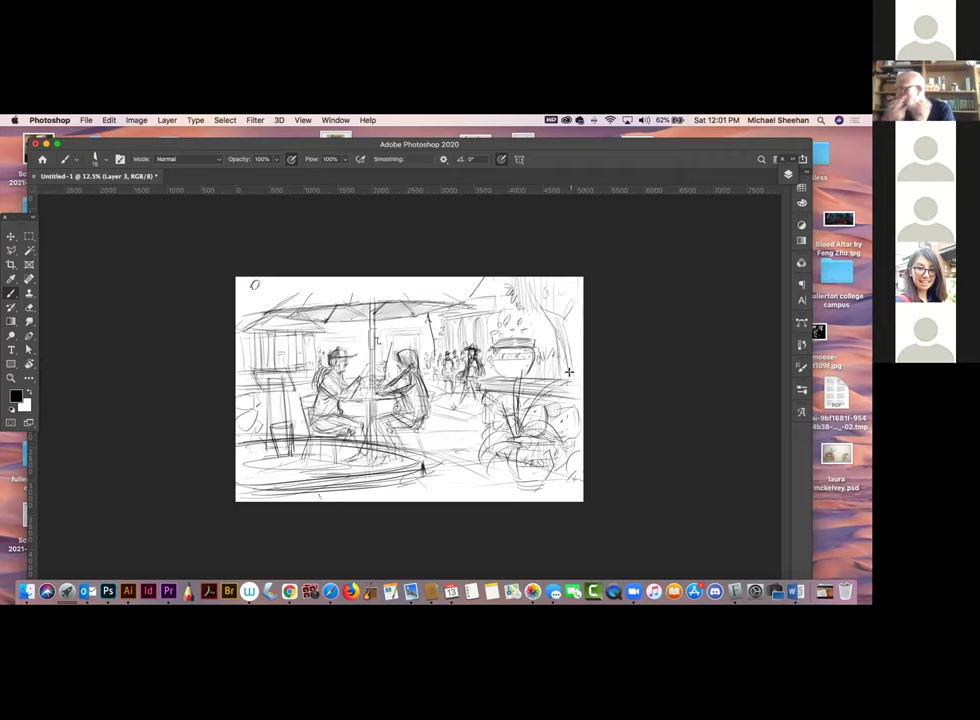
Zoom back in and draw a barrel-shaped chair at far left with a hatched elliptical top
{"action": "key", "text": "z"}
{"action": "mouse_move", "coordinate": [374, 420]}
{"action": "left_mouse_down"}
{"action": "mouse_move", "coordinate": [399, 464]}
{"action": "mouse_move", "coordinate": [383, 453]}
{"action": "mouse_move", "coordinate": [190, 440]}
{"action": "left_mouse_up"}
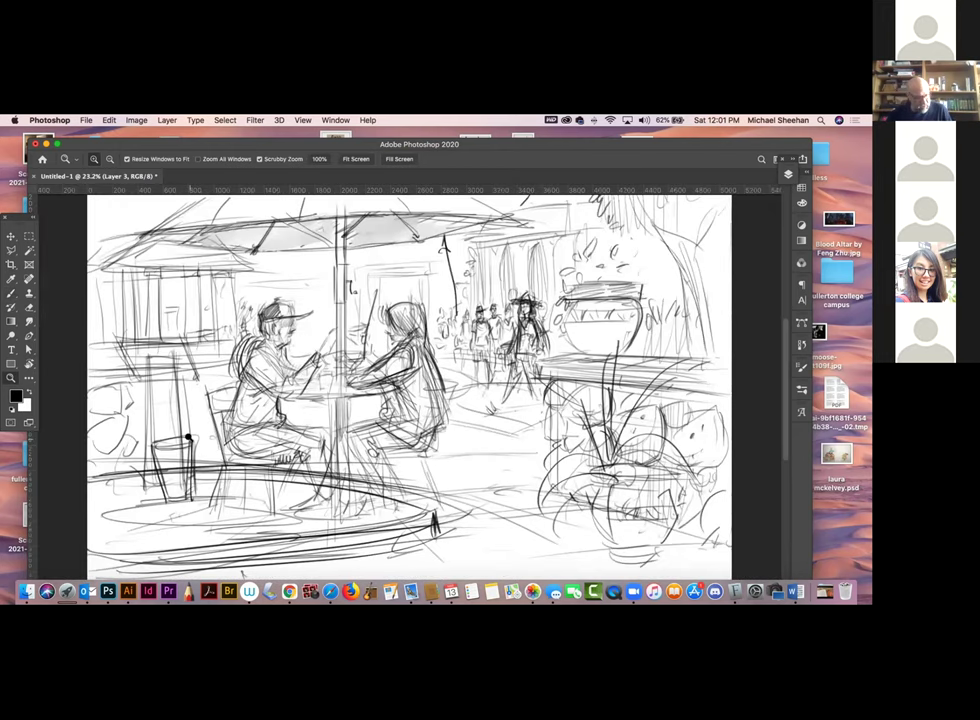
{"action": "key", "text": "b"}
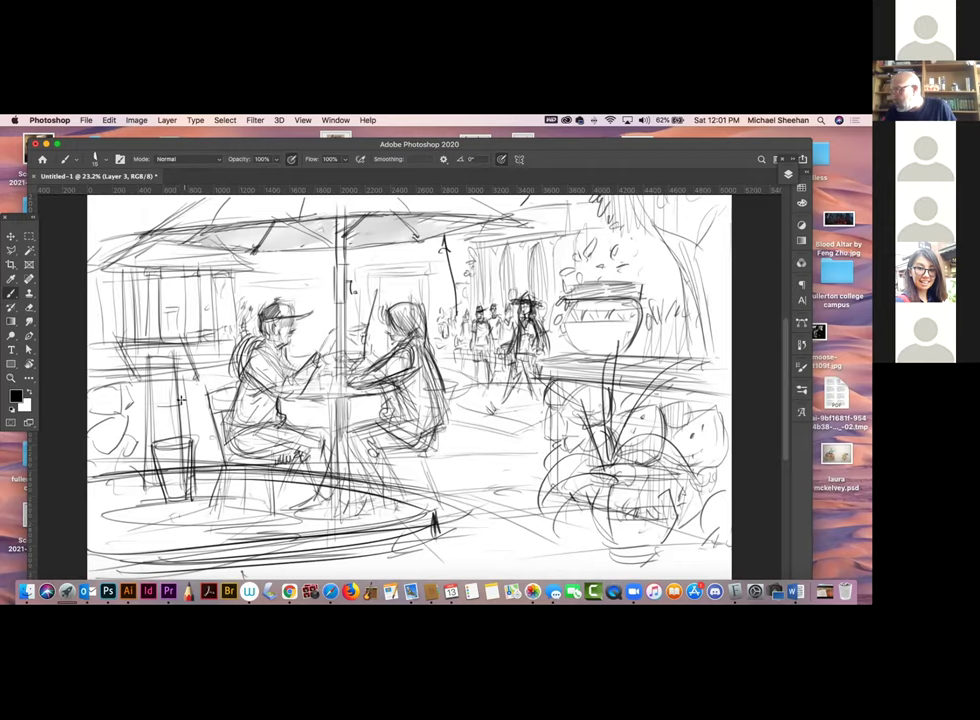
{"action": "left_click_drag", "start_coordinate": [147, 400], "coordinate": [147, 462]}
{"action": "left_click_drag", "start_coordinate": [148, 360], "coordinate": [148, 468]}
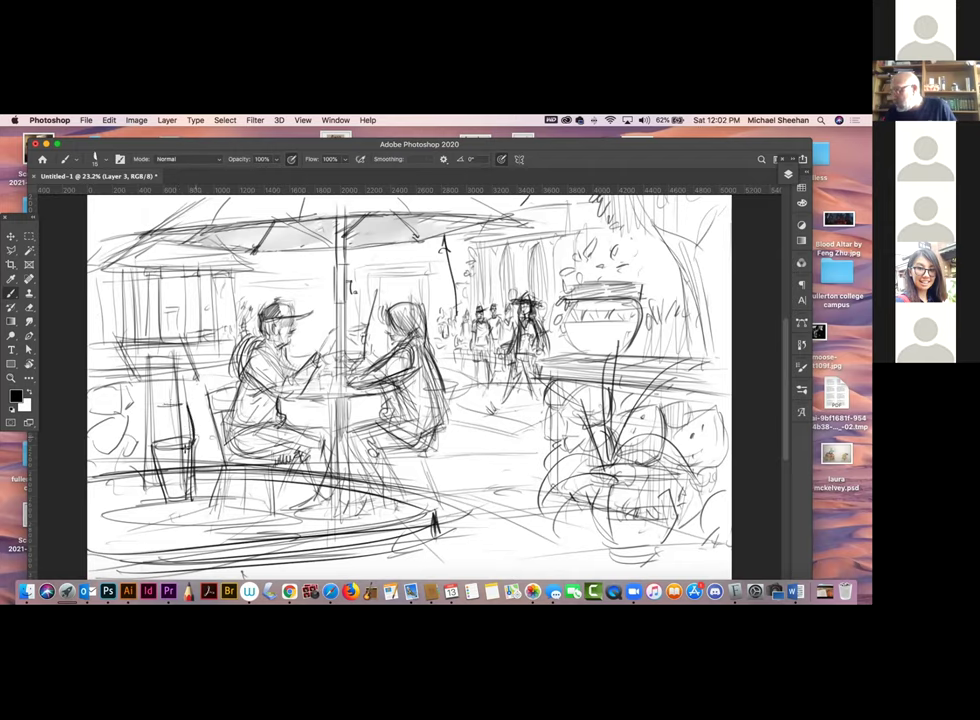
{"action": "mouse_move", "coordinate": [150, 420]}
{"action": "left_mouse_down"}
{"action": "mouse_move", "coordinate": [190, 415]}
{"action": "mouse_move", "coordinate": [155, 440]}
{"action": "mouse_move", "coordinate": [192, 445]}
{"action": "mouse_move", "coordinate": [172, 466]}
{"action": "mouse_move", "coordinate": [176, 493]}
{"action": "left_mouse_up"}
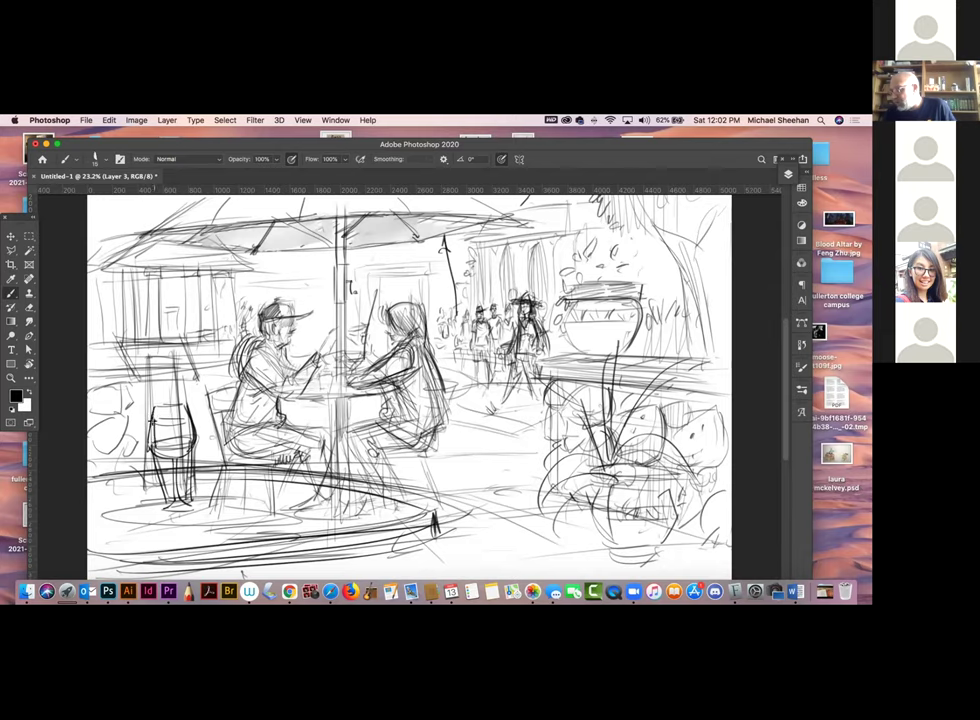
{"action": "mouse_move", "coordinate": [155, 420]}
{"action": "left_mouse_down"}
{"action": "mouse_move", "coordinate": [163, 440]}
{"action": "mouse_move", "coordinate": [167, 425]}
{"action": "mouse_move", "coordinate": [172, 450]}
{"action": "mouse_move", "coordinate": [172, 440]}
{"action": "left_mouse_up"}
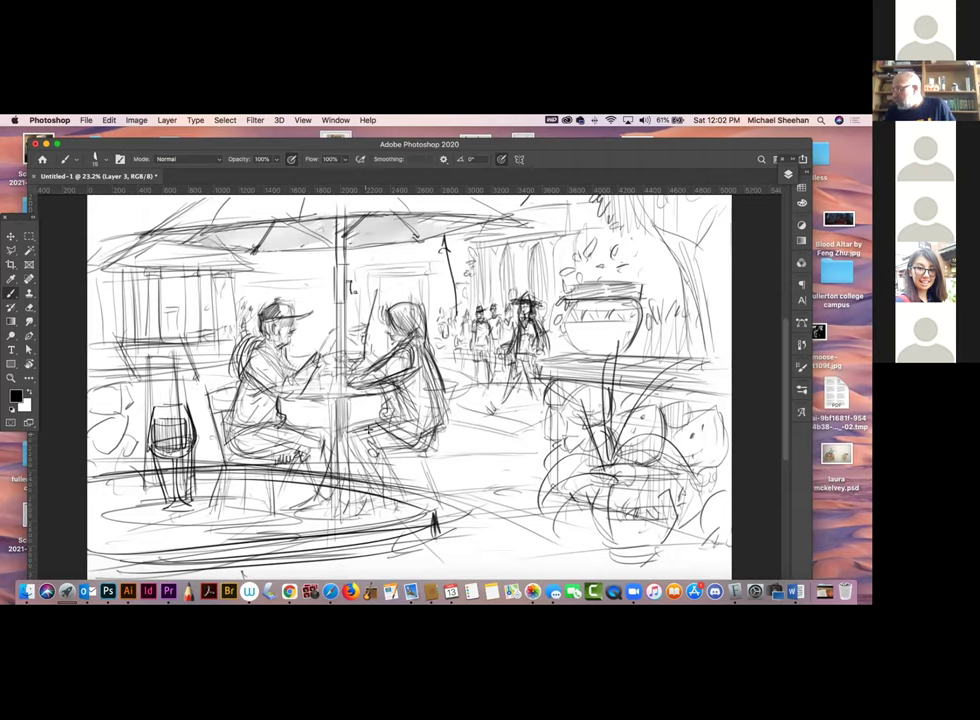
Add strokes by the seated woman's lap and a leg for her stool
{"action": "left_click_drag", "start_coordinate": [350, 432], "coordinate": [371, 424]}
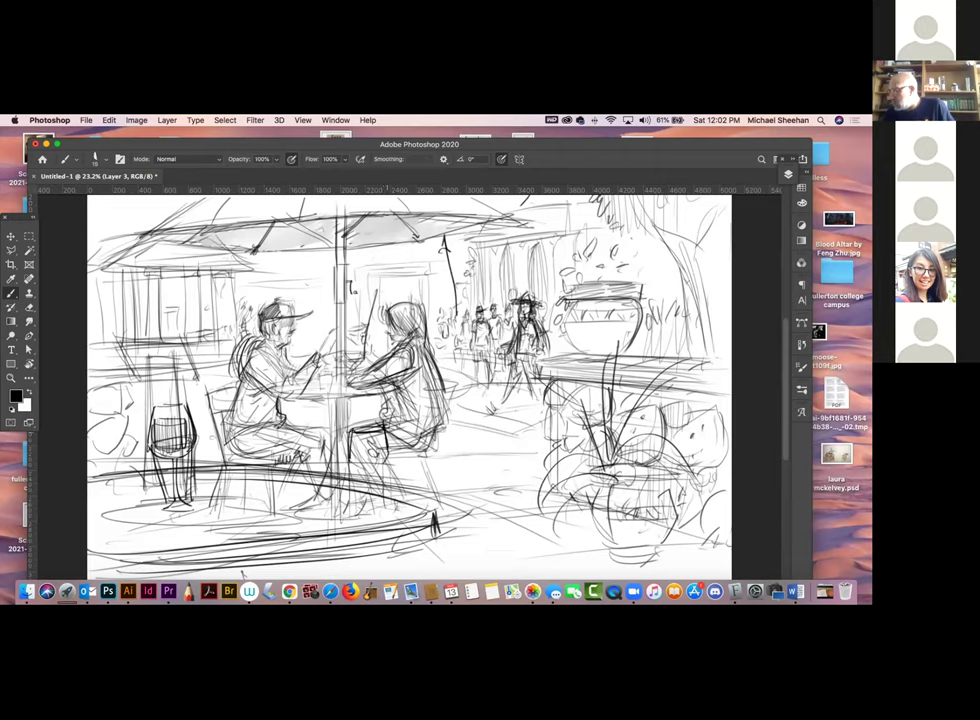
{"action": "mouse_move", "coordinate": [350, 427]}
{"action": "left_mouse_down"}
{"action": "mouse_move", "coordinate": [350, 462]}
{"action": "mouse_move", "coordinate": [372, 503]}
{"action": "left_mouse_up"}
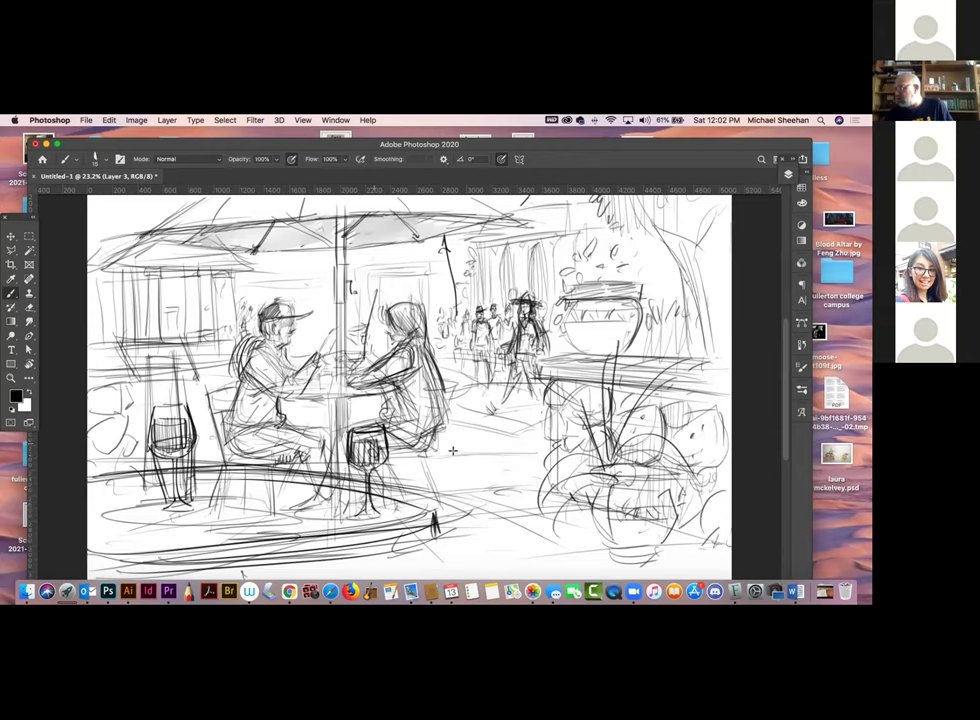
{"action": "mouse_move", "coordinate": [453, 409]}
{"action": "left_mouse_down"}
{"action": "mouse_move", "coordinate": [468, 433]}
{"action": "mouse_move", "coordinate": [472, 424]}
{"action": "left_mouse_up"}
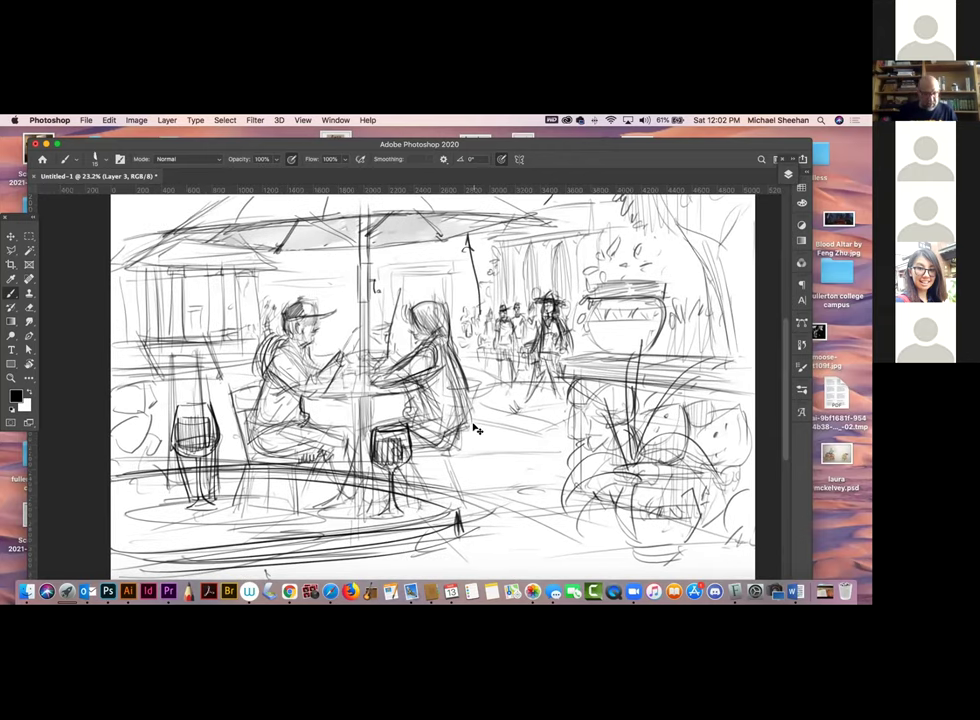
Darken the seated woman's hair with heavier pencil strokes and add marks on the table by the umbrella pole
{"action": "key", "text": "super+minus"}
{"action": "key", "text": "super+minus"}
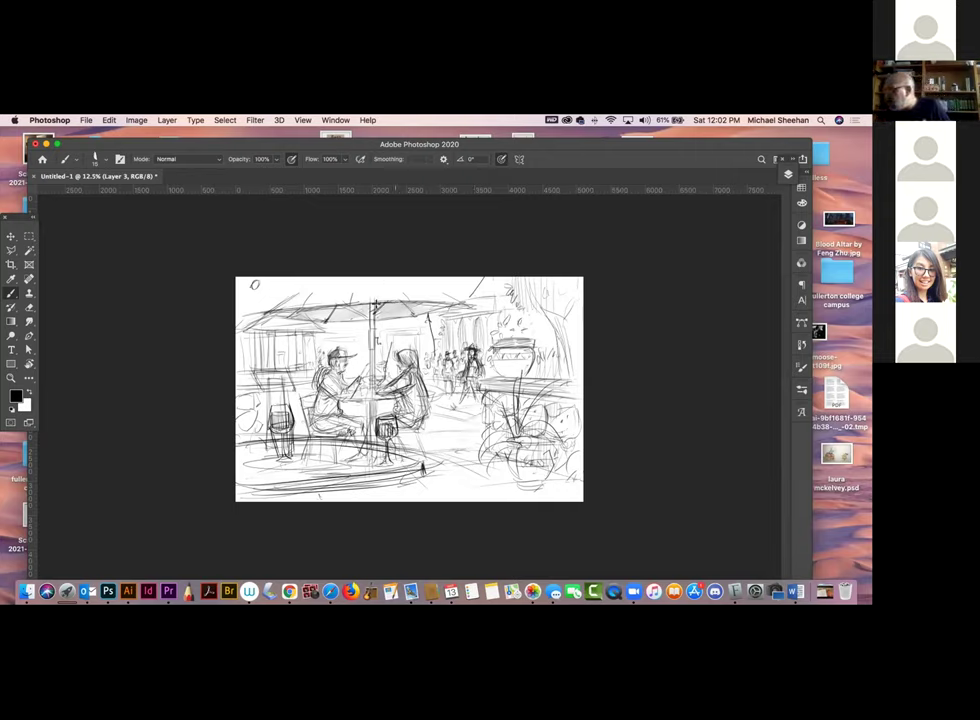
{"action": "key", "text": "z"}
{"action": "left_click_drag", "start_coordinate": [413, 342], "coordinate": [460, 345]}
{"action": "left_click", "coordinate": [375, 345]}
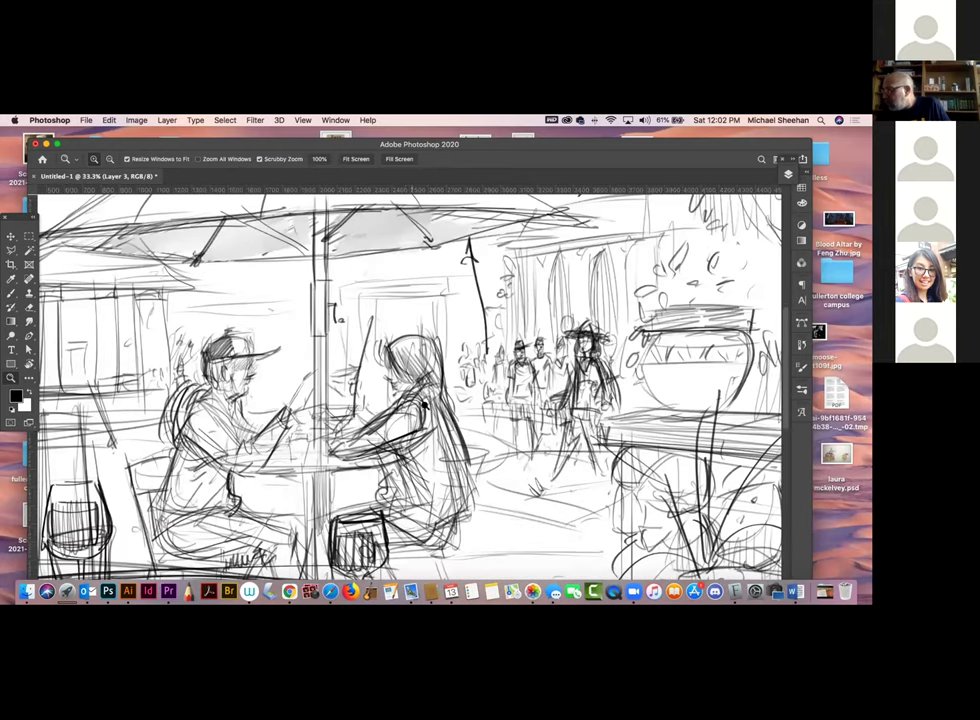
{"action": "left_click", "coordinate": [12, 290]}
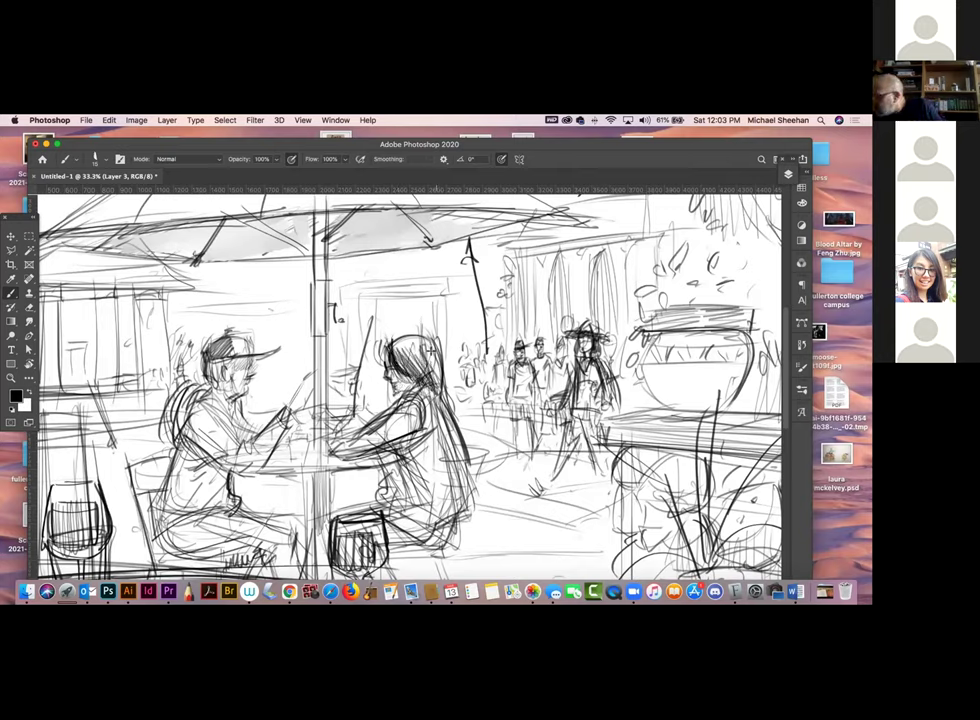
{"action": "left_click_drag", "start_coordinate": [432, 360], "coordinate": [413, 387]}
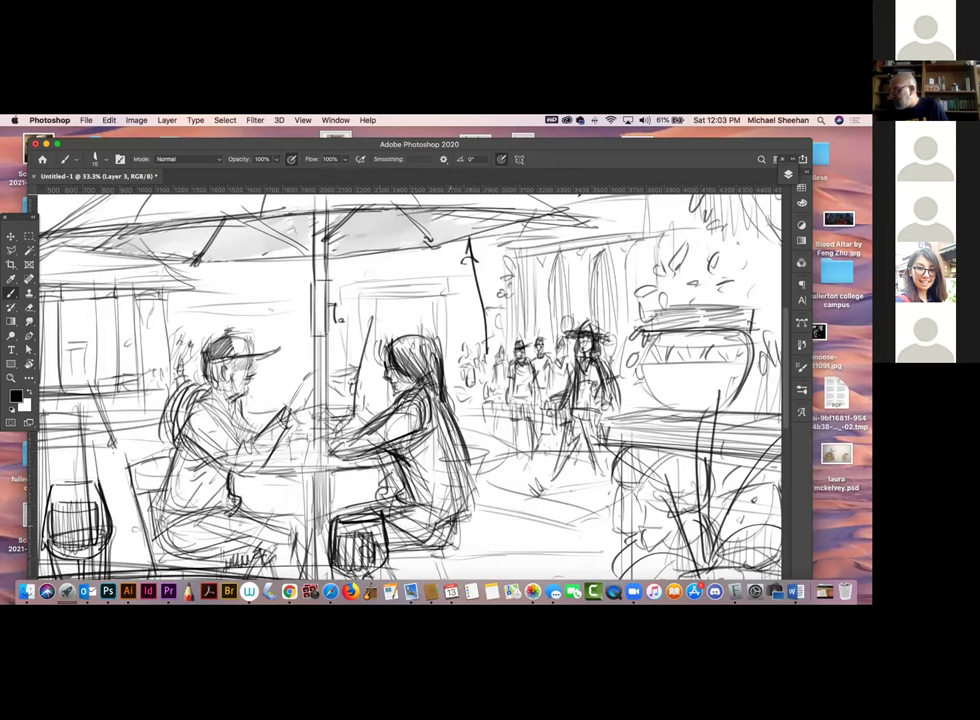
{"action": "left_click_drag", "start_coordinate": [350, 395], "coordinate": [336, 418]}
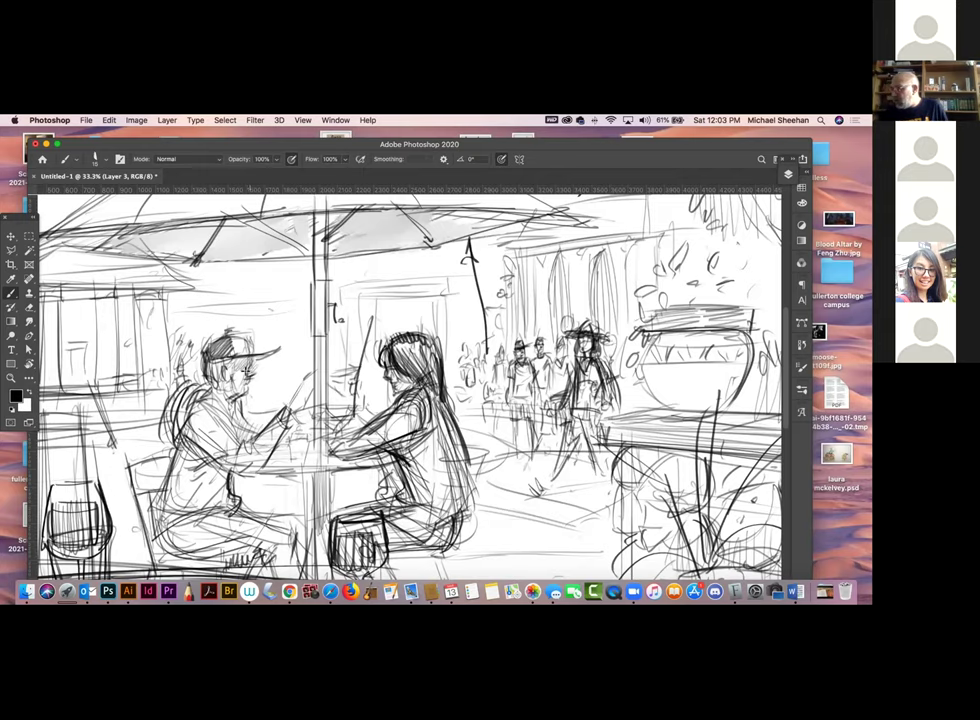
Draw a shadow ellipse around the table base with the whole sketch in view
{"action": "scroll", "coordinate": [310, 440], "scroll_direction": "down", "scroll_amount": 2}
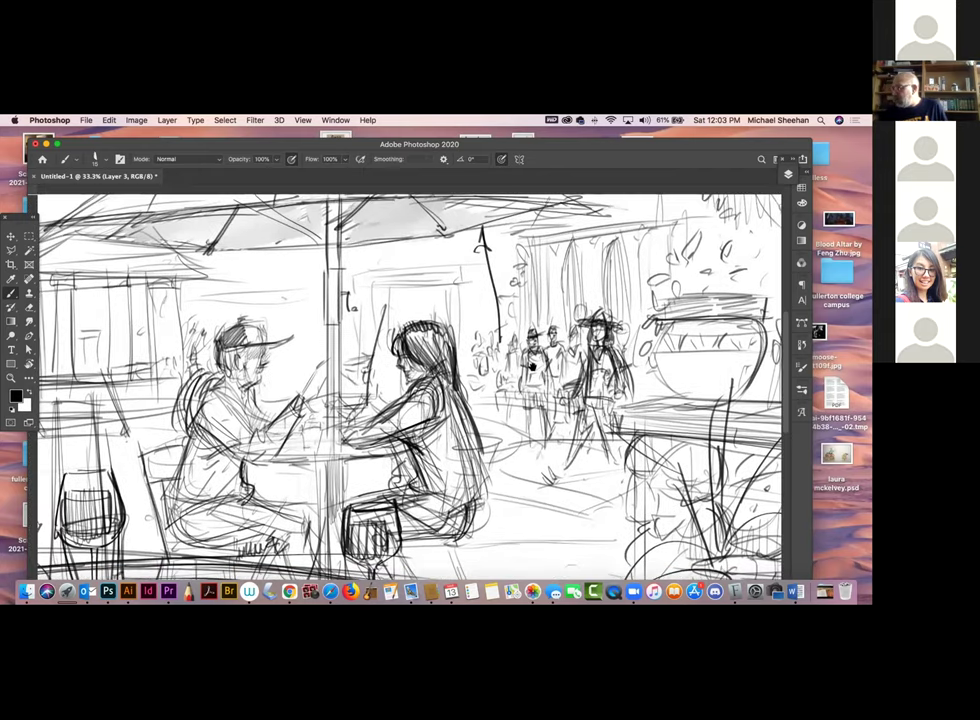
{"action": "key", "text": "super+minus"}
{"action": "key", "text": "super+minus"}
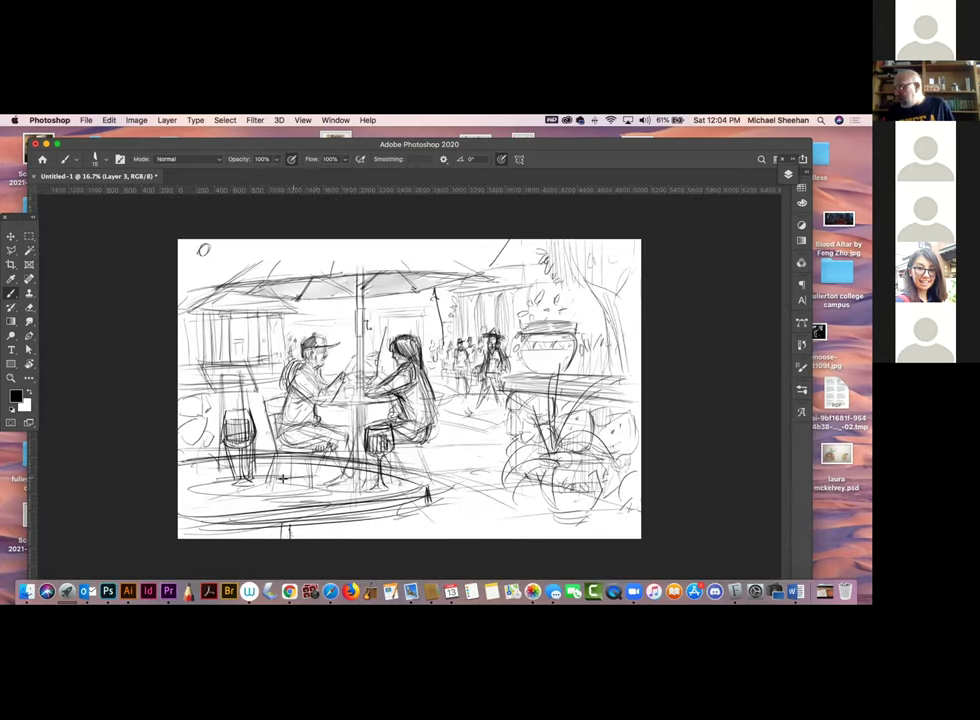
{"action": "mouse_move", "coordinate": [340, 482]}
{"action": "left_mouse_down"}
{"action": "mouse_move", "coordinate": [270, 489]}
{"action": "mouse_move", "coordinate": [340, 491]}
{"action": "left_mouse_up"}
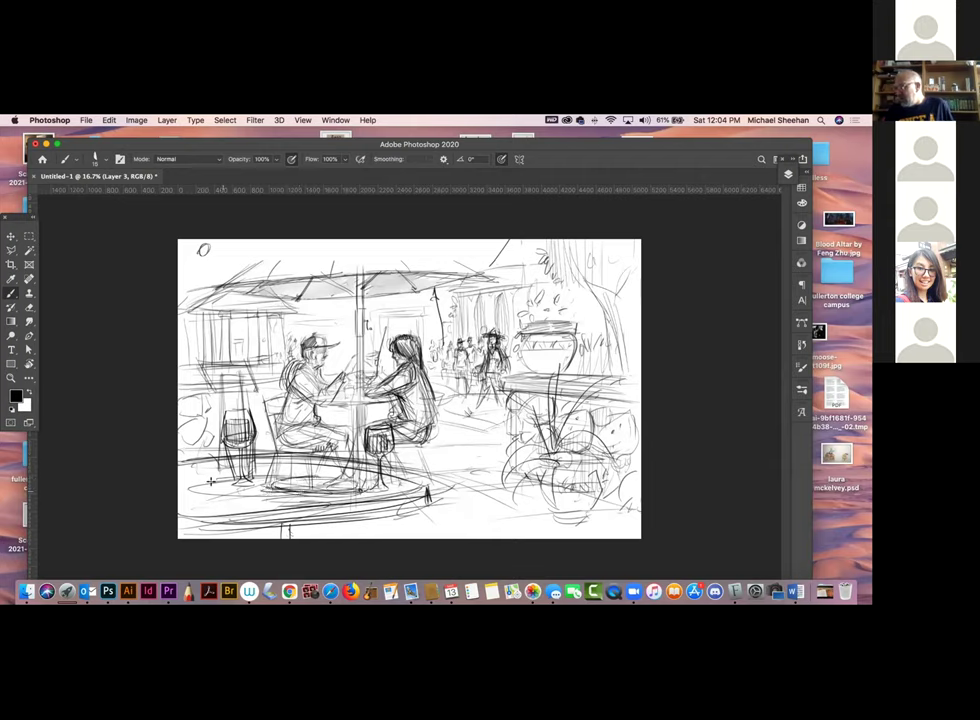
Hatch the lower-left ground, the bottom foreground, and the tabletop between the two figures
{"action": "mouse_move", "coordinate": [188, 436]}
{"action": "left_mouse_down"}
{"action": "mouse_move", "coordinate": [206, 462]}
{"action": "mouse_move", "coordinate": [200, 446]}
{"action": "left_mouse_up"}
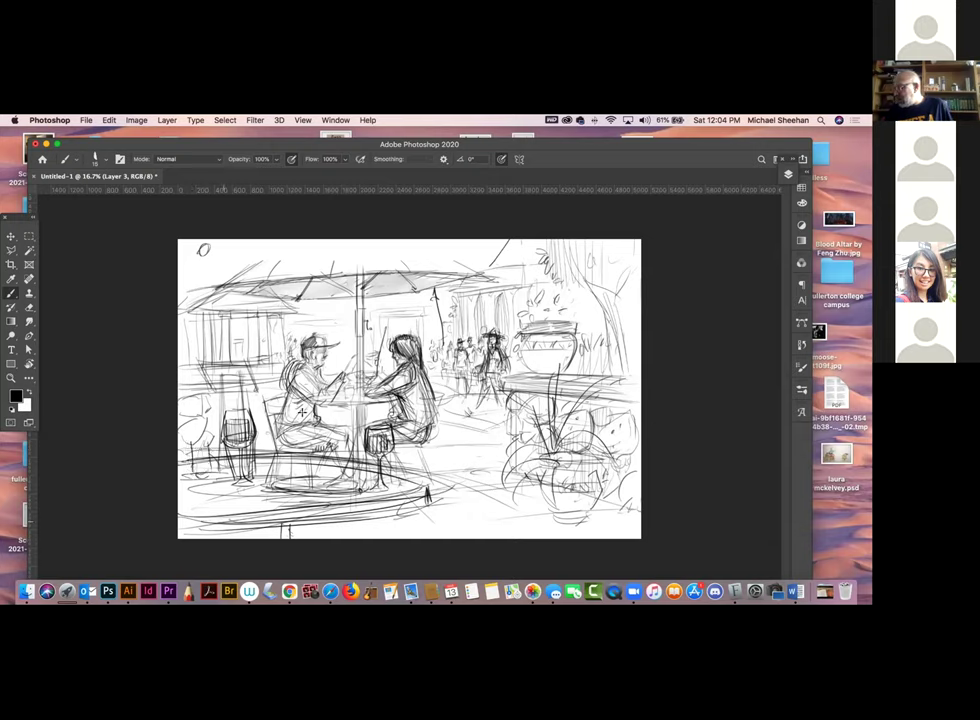
{"action": "mouse_move", "coordinate": [219, 516]}
{"action": "left_mouse_down"}
{"action": "mouse_move", "coordinate": [315, 505]}
{"action": "mouse_move", "coordinate": [215, 519]}
{"action": "mouse_move", "coordinate": [307, 515]}
{"action": "mouse_move", "coordinate": [258, 523]}
{"action": "mouse_move", "coordinate": [368, 491]}
{"action": "left_mouse_up"}
{"action": "mouse_move", "coordinate": [305, 380]}
{"action": "left_mouse_down"}
{"action": "mouse_move", "coordinate": [260, 392]}
{"action": "mouse_move", "coordinate": [300, 392]}
{"action": "mouse_move", "coordinate": [274, 392]}
{"action": "mouse_move", "coordinate": [290, 387]}
{"action": "left_mouse_up"}
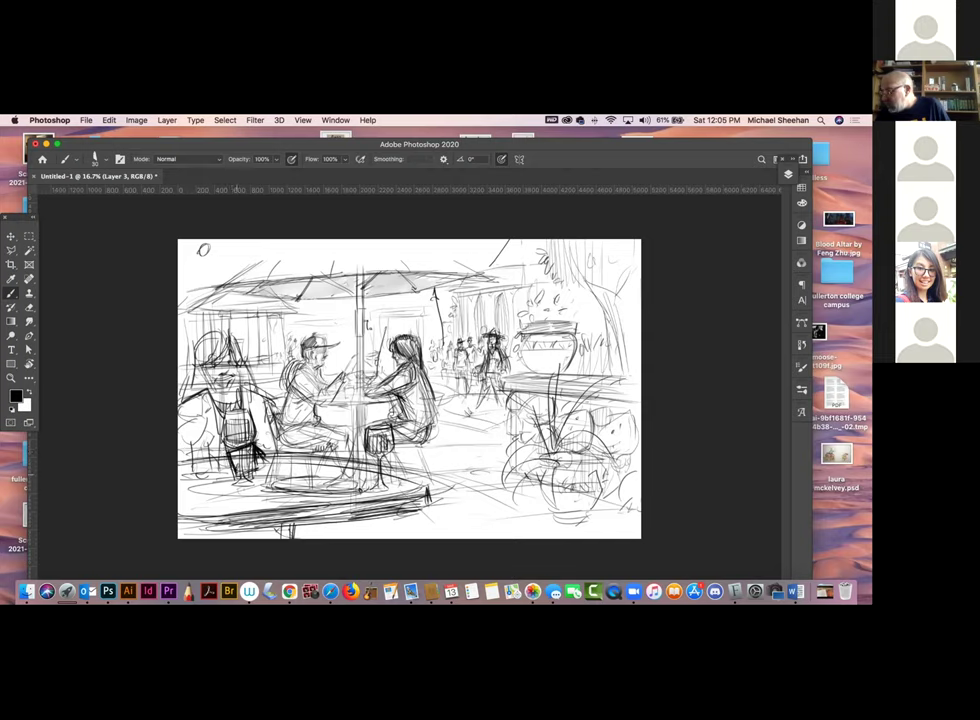
Refine the left seated figure, hatch its chair back, and draw a curved shadow under the planter
{"action": "mouse_move", "coordinate": [257, 449]}
{"action": "left_mouse_down"}
{"action": "mouse_move", "coordinate": [264, 466]}
{"action": "mouse_move", "coordinate": [273, 452]}
{"action": "left_mouse_up"}
{"action": "mouse_move", "coordinate": [222, 332]}
{"action": "left_mouse_down"}
{"action": "mouse_move", "coordinate": [220, 352]}
{"action": "mouse_move", "coordinate": [223, 330]}
{"action": "left_mouse_up"}
{"action": "mouse_move", "coordinate": [208, 400]}
{"action": "left_mouse_down"}
{"action": "mouse_move", "coordinate": [208, 446]}
{"action": "mouse_move", "coordinate": [183, 440]}
{"action": "left_mouse_up"}
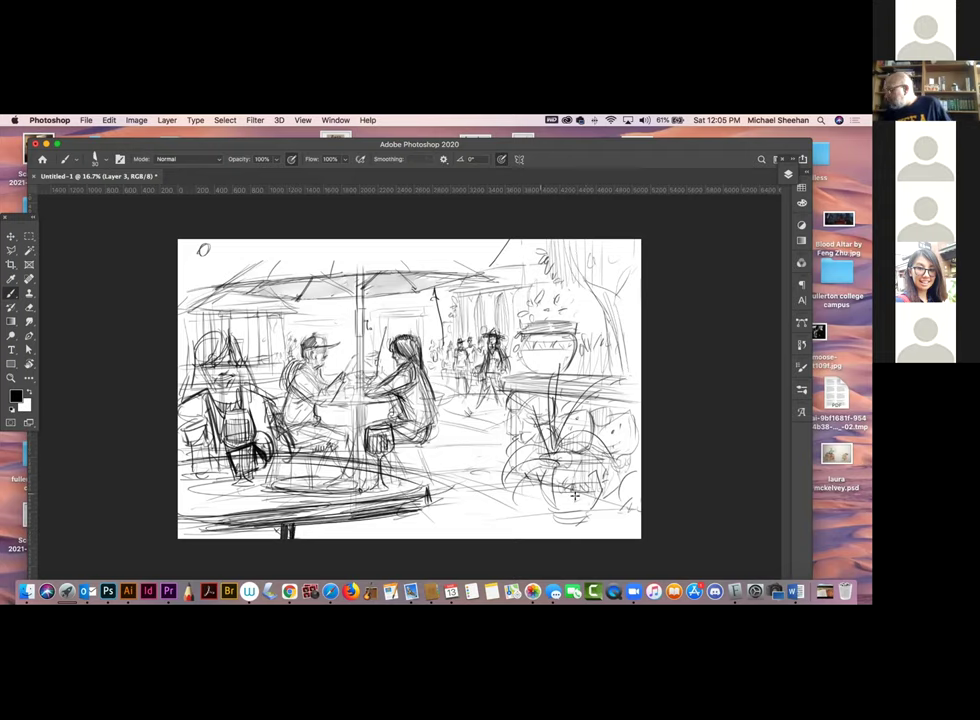
{"action": "left_click_drag", "start_coordinate": [551, 519], "coordinate": [586, 513]}
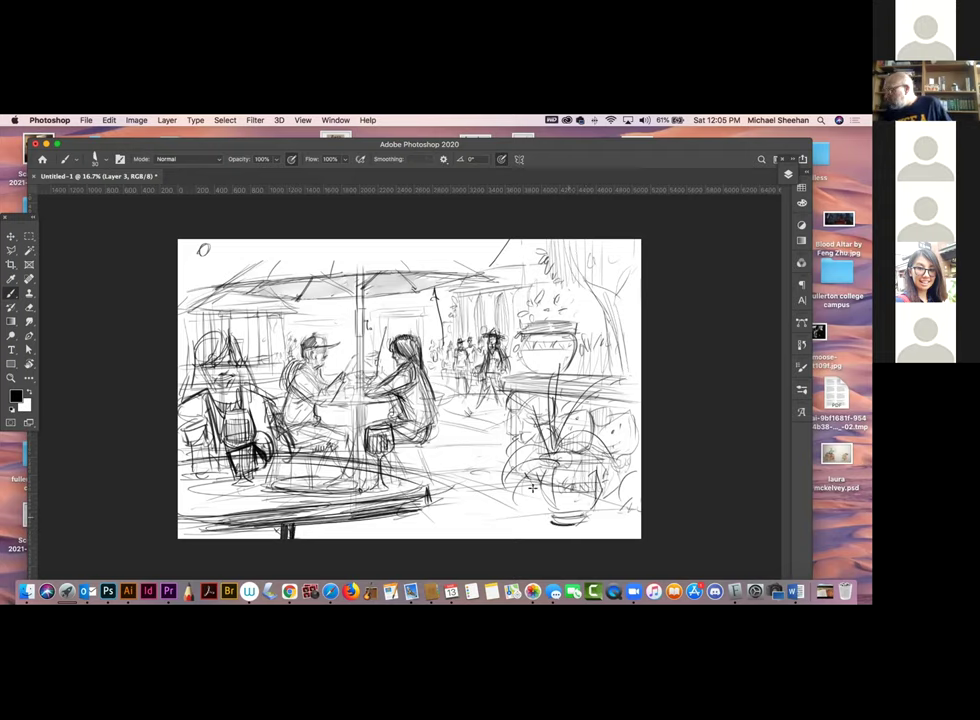
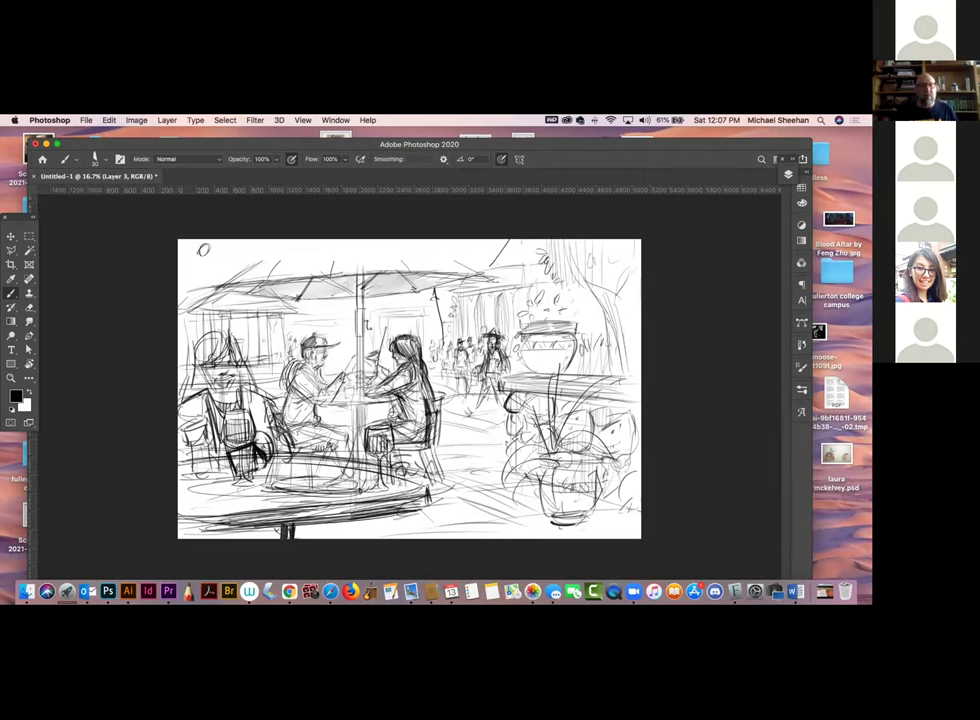
Leave the café sketch in Photoshop and show all desktop spaces in Mission Control
{"action": "key", "text": "super+Tab"}
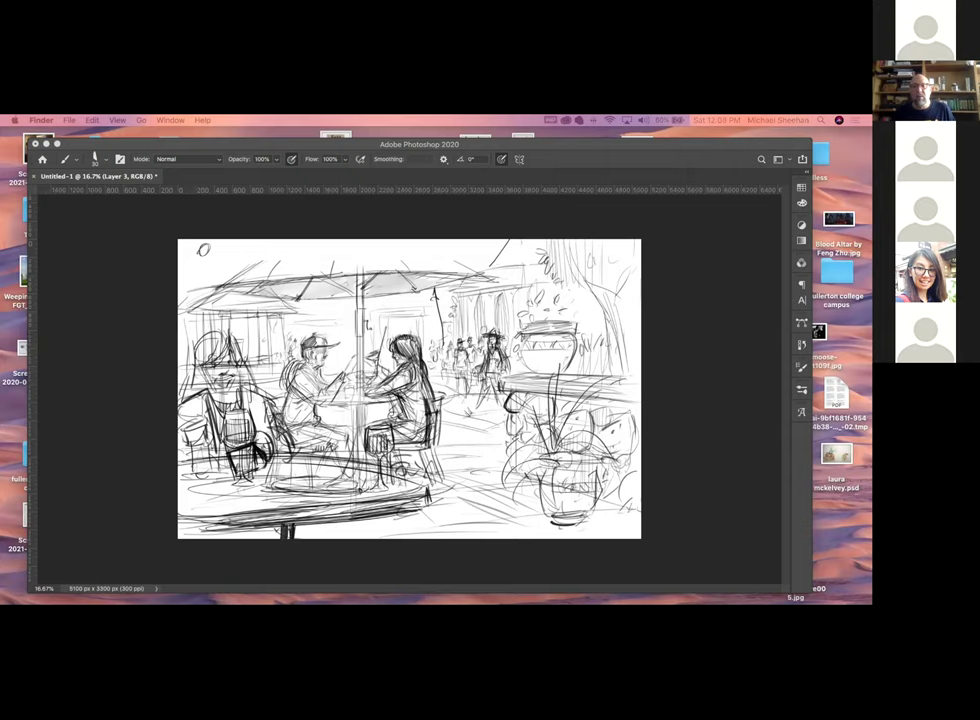
{"action": "key", "text": "ctrl+Up"}
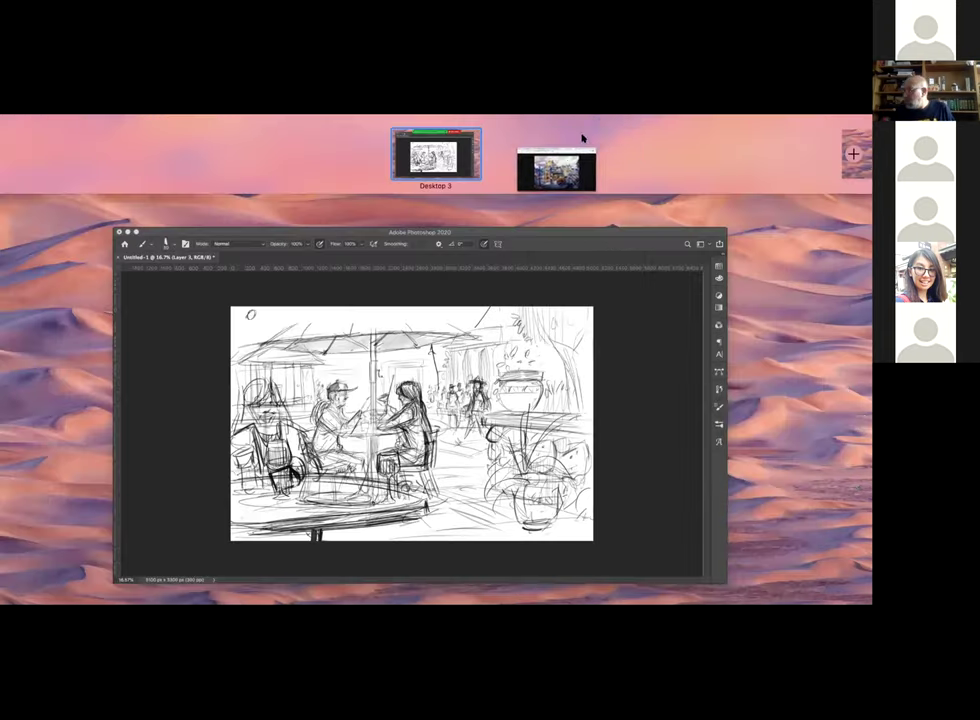
Bring the Chrome space forward and view the Main Street painting at full size
{"action": "left_click", "coordinate": [584, 136]}
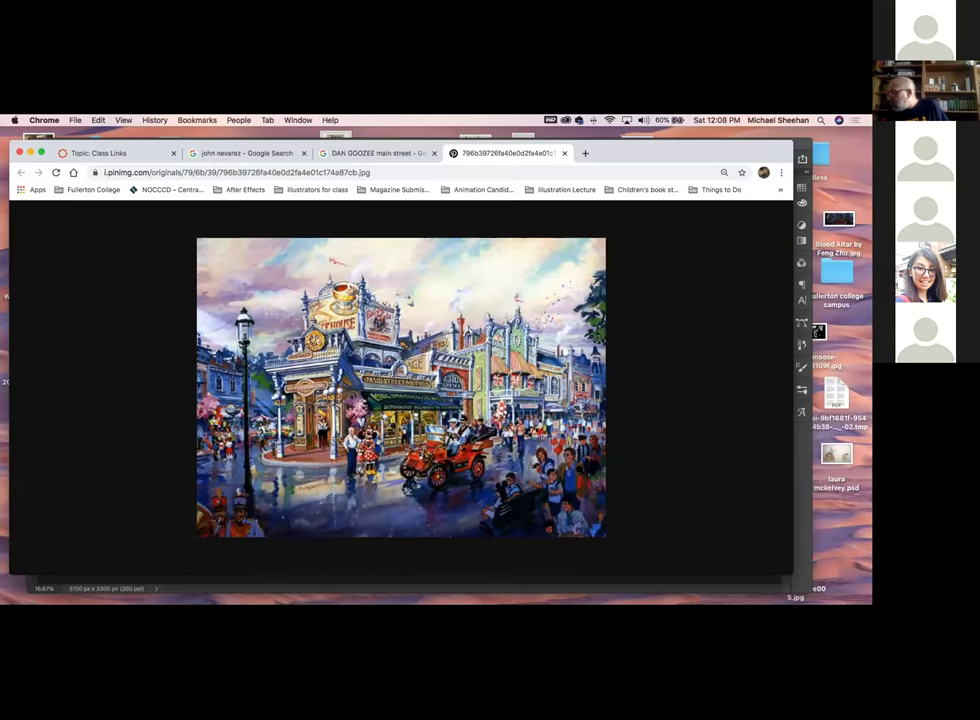
{"action": "mouse_move", "coordinate": [569, 590]}
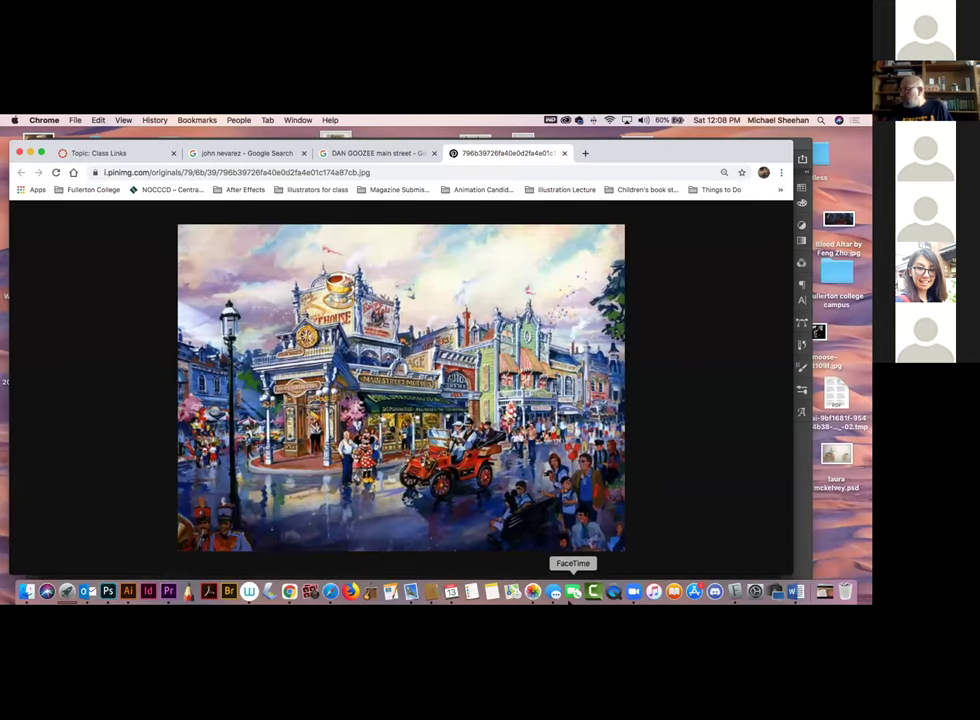
{"action": "left_click", "coordinate": [426, 357]}
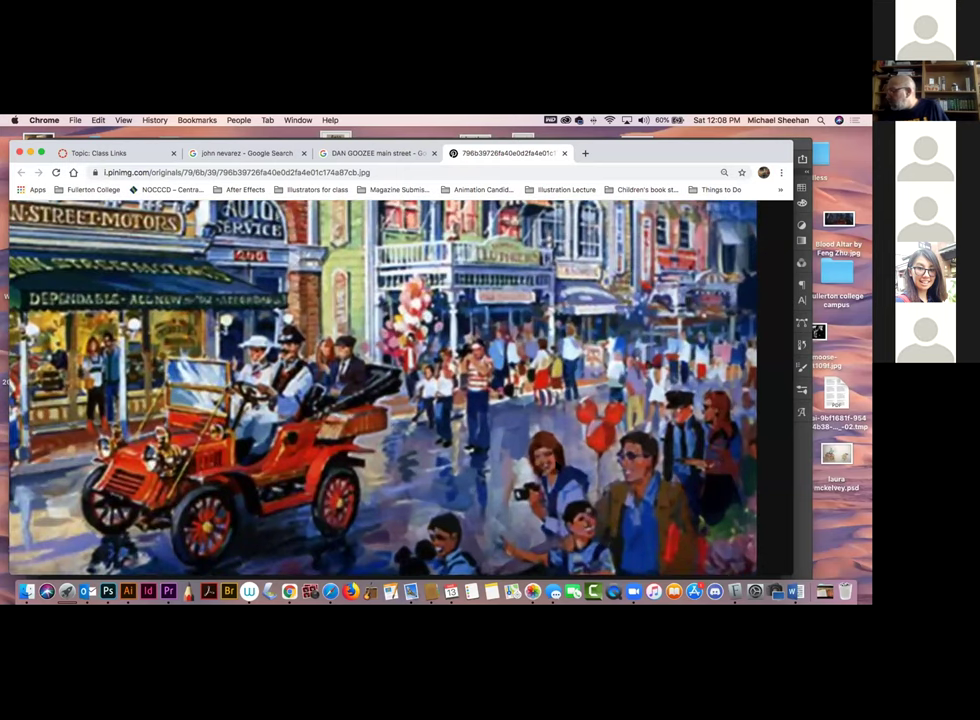
{"action": "scroll", "coordinate": [478, 354], "scroll_direction": "down", "scroll_amount": 2}
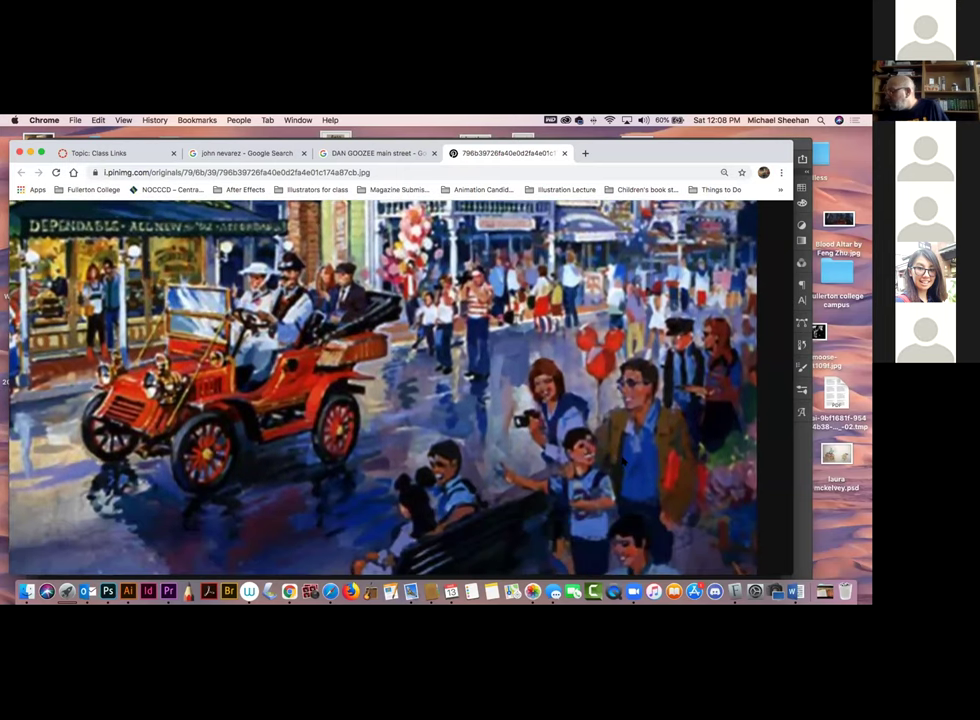
{"action": "scroll", "coordinate": [622, 460], "scroll_direction": "down", "scroll_amount": 3}
{"action": "scroll", "coordinate": [623, 461], "scroll_direction": "up", "scroll_amount": 3}
{"action": "scroll", "coordinate": [623, 461], "scroll_direction": "left", "scroll_amount": 2}
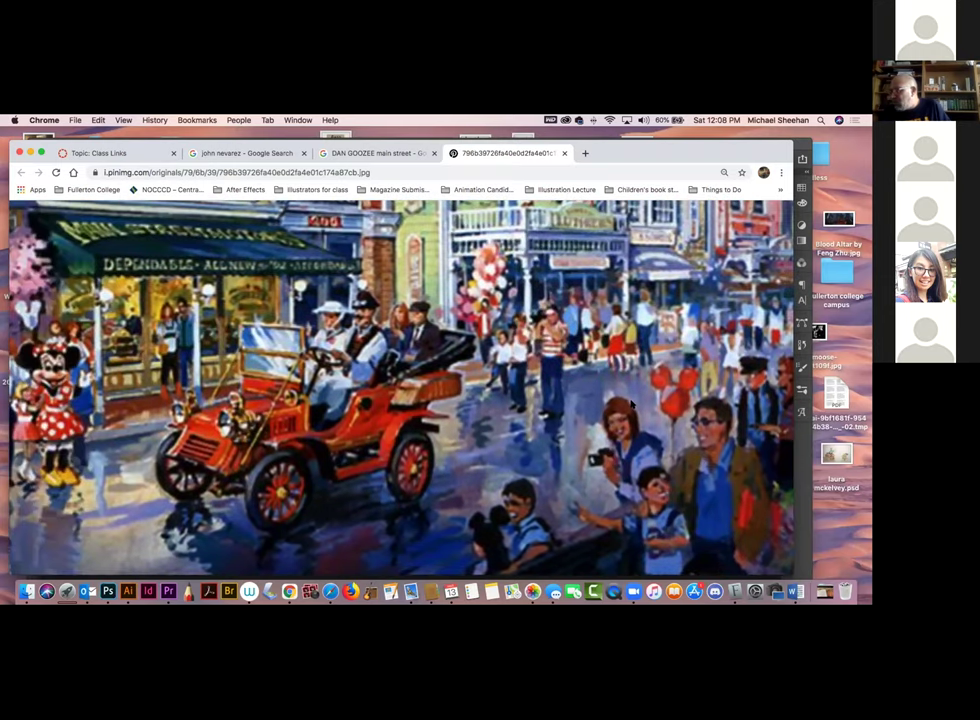
Fit the painting, enlarge it around Minnie, then zoom out to see the red car
{"action": "left_click", "coordinate": [590, 422]}
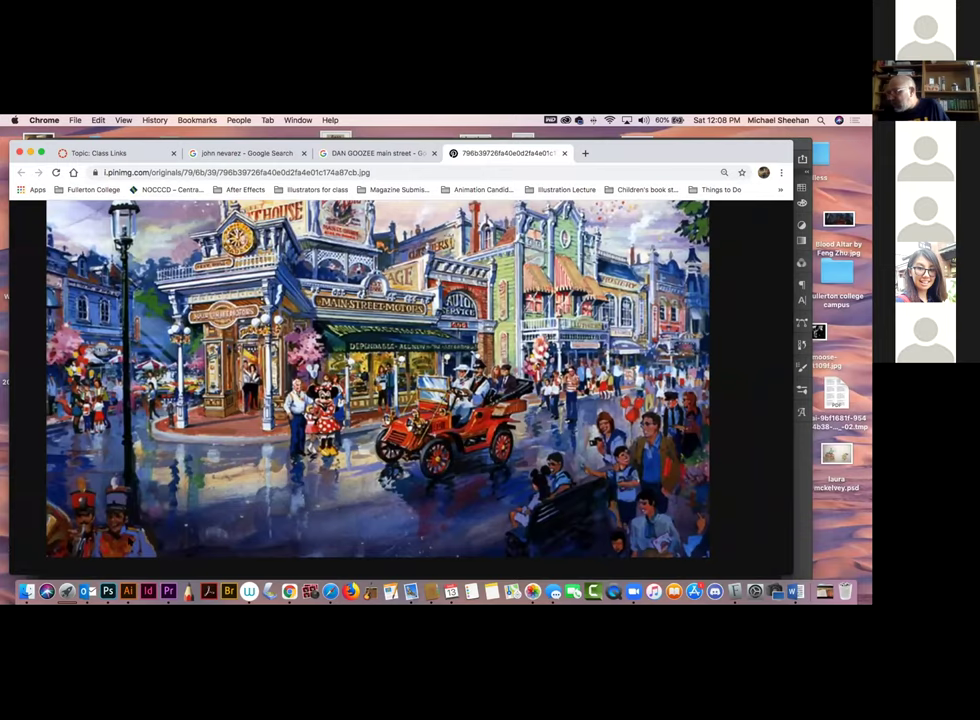
{"action": "left_click", "coordinate": [125, 476]}
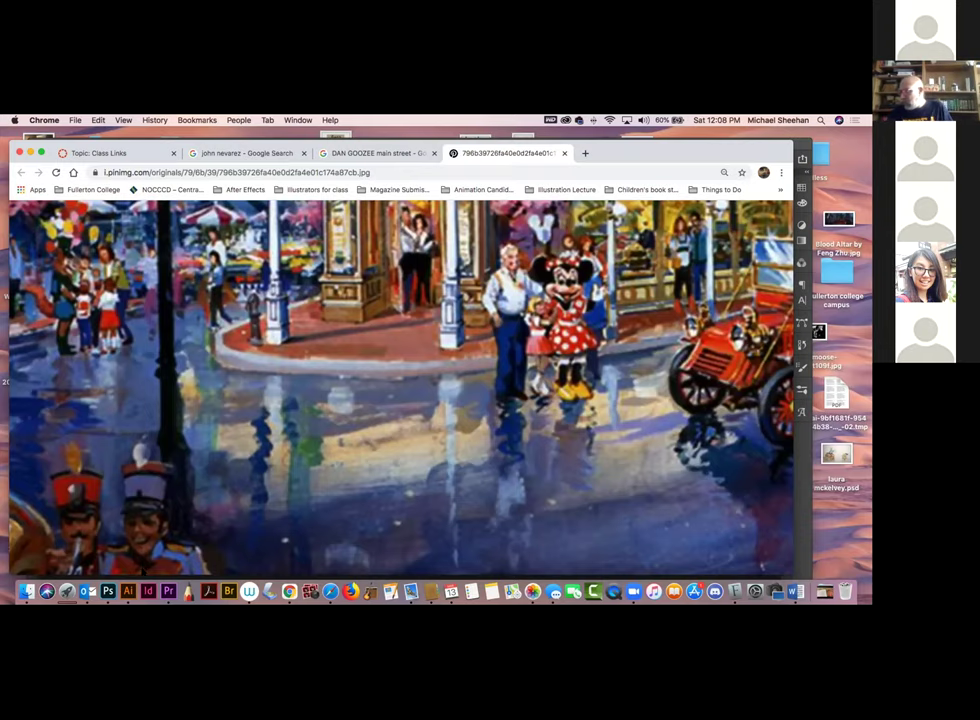
{"action": "key", "text": "ctrl+minus"}
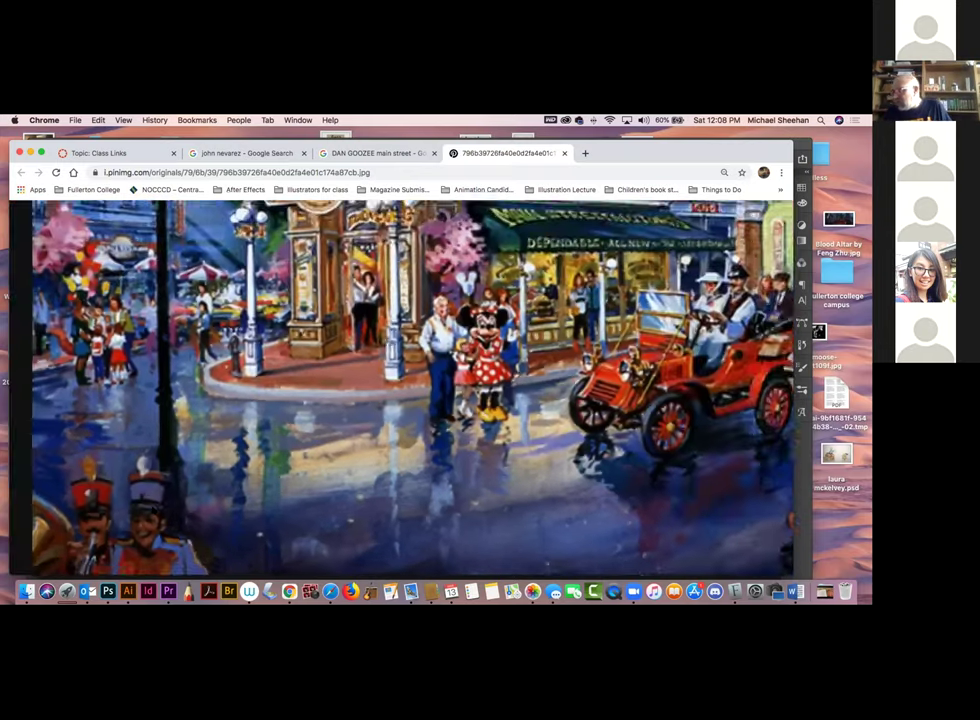
{"action": "key", "text": "ctrl+minus"}
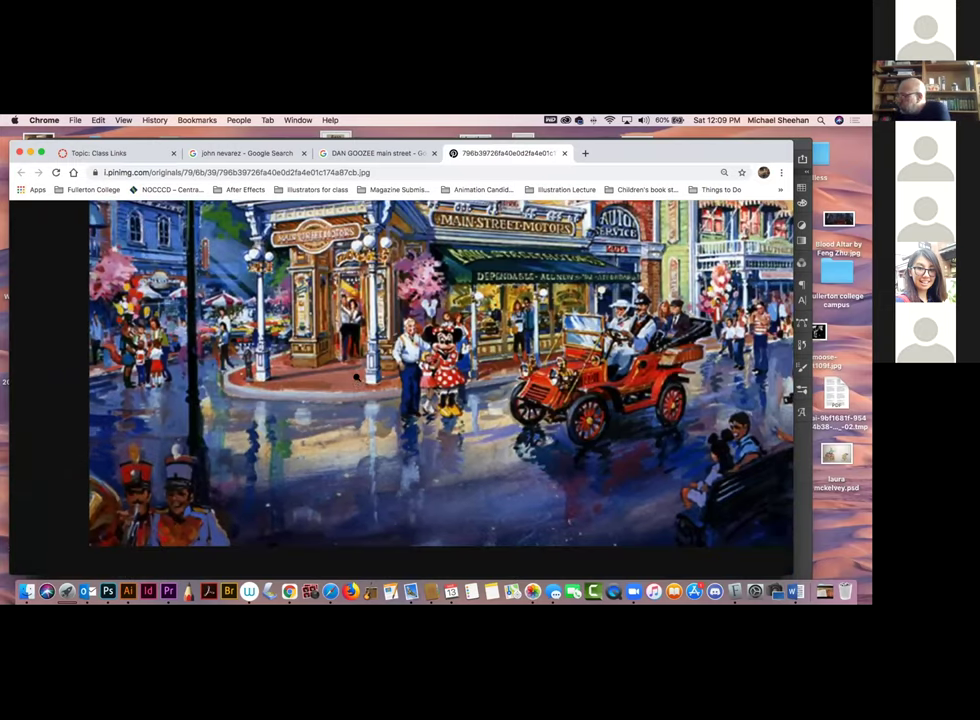
Pan up and down across the enlarged Main Street painting
{"action": "left_click", "coordinate": [333, 389]}
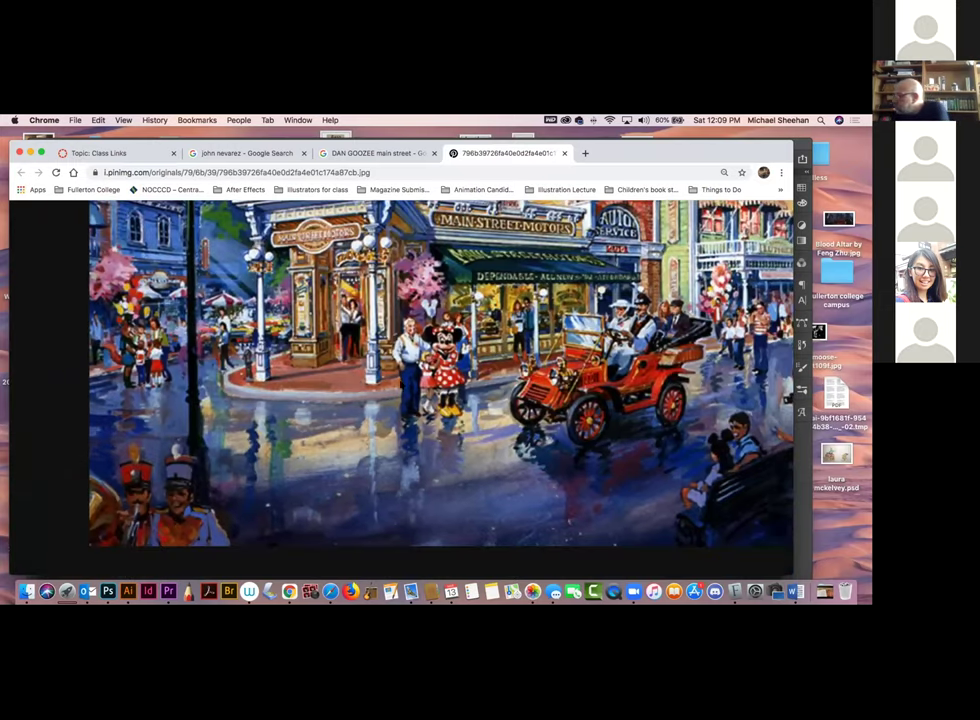
{"action": "scroll", "coordinate": [390, 283], "scroll_direction": "down", "scroll_amount": 2}
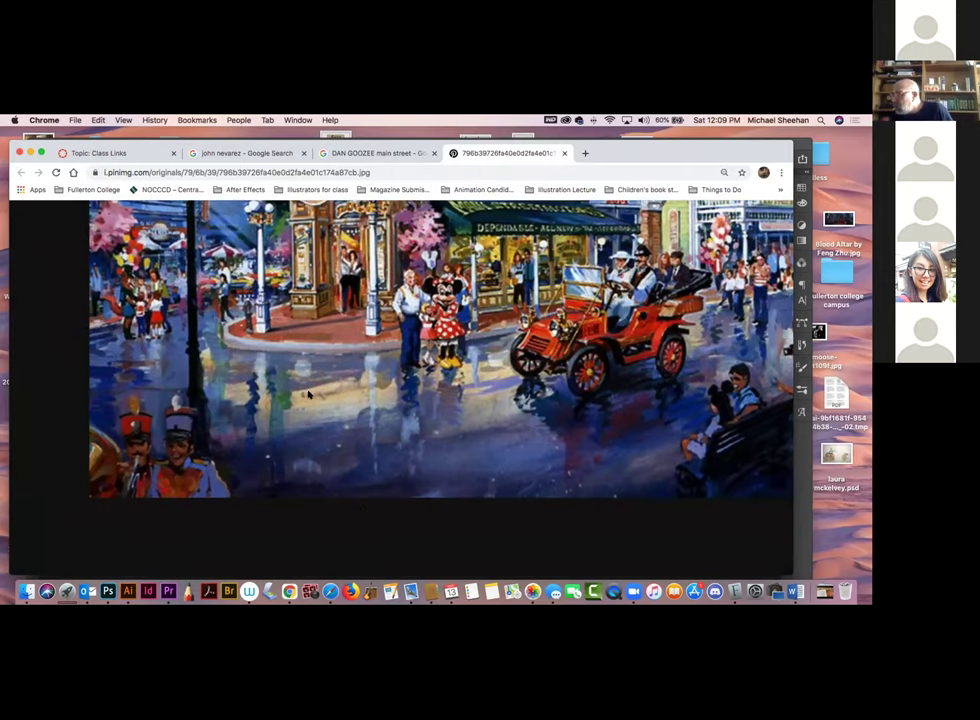
{"action": "scroll", "coordinate": [308, 394], "scroll_direction": "up", "scroll_amount": 6}
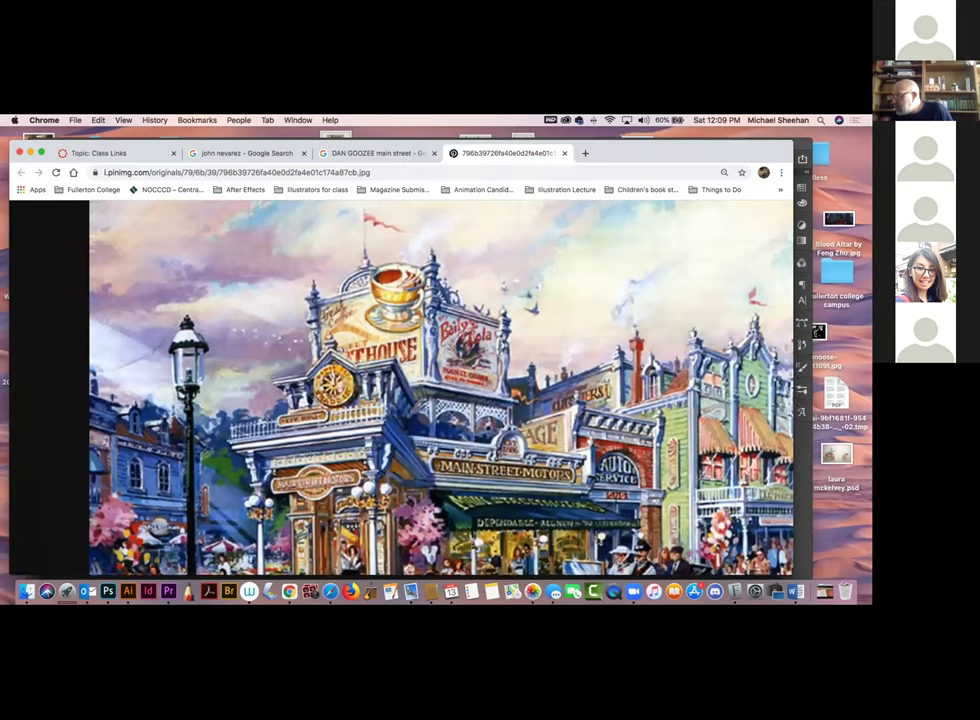
{"action": "scroll", "coordinate": [441, 388], "scroll_direction": "down", "scroll_amount": 3}
{"action": "scroll", "coordinate": [441, 388], "scroll_direction": "down", "scroll_amount": 2}
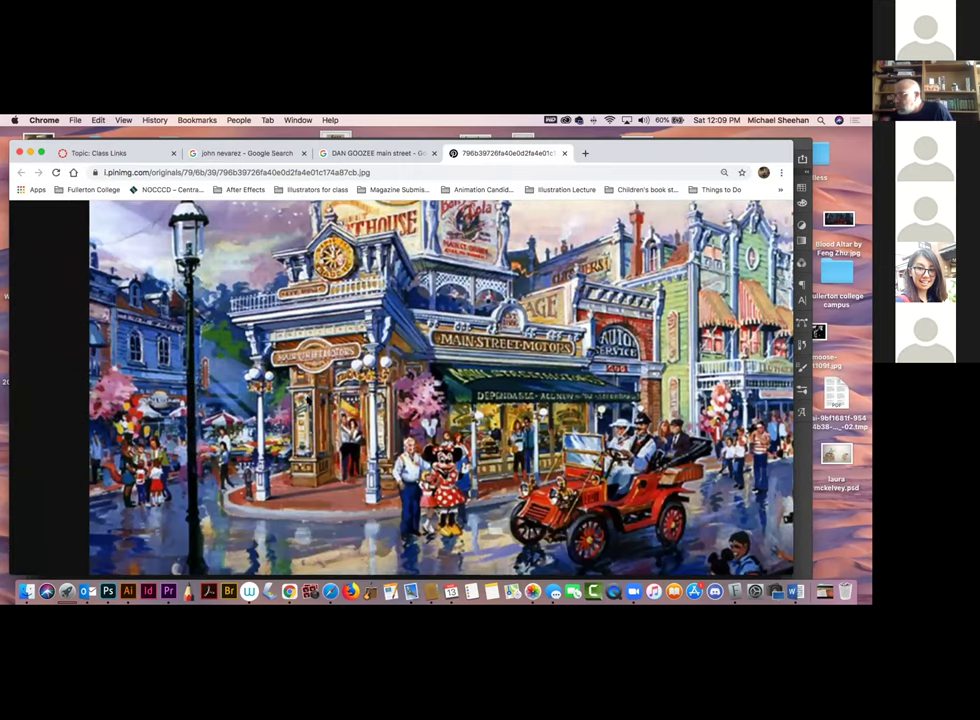
{"action": "scroll", "coordinate": [343, 436], "scroll_direction": "down", "scroll_amount": 1}
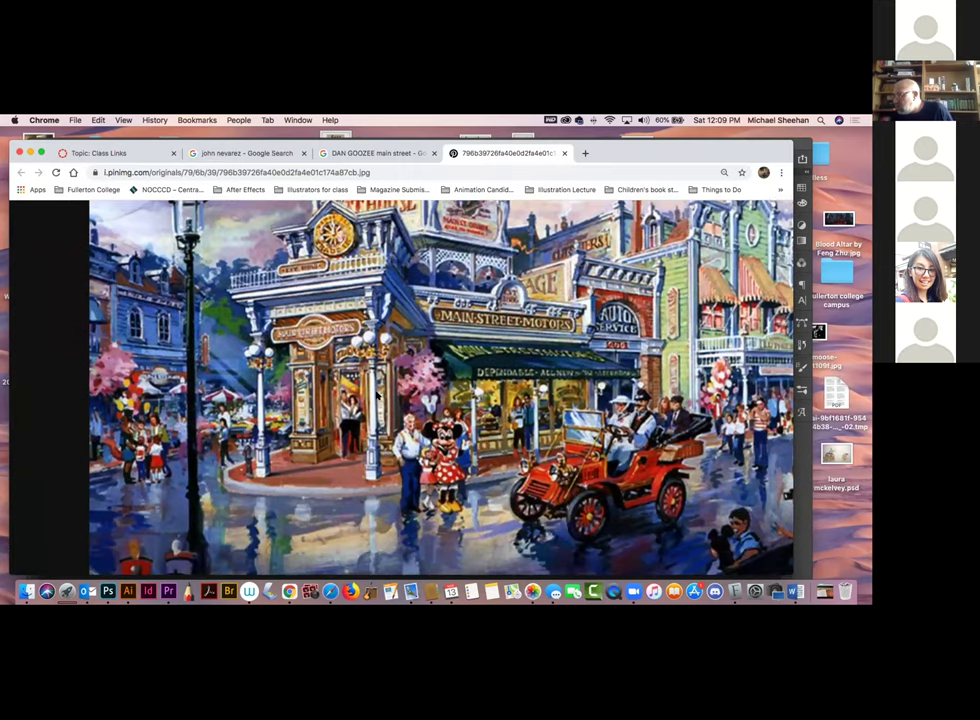
{"action": "scroll", "coordinate": [373, 398], "scroll_direction": "down", "scroll_amount": 3}
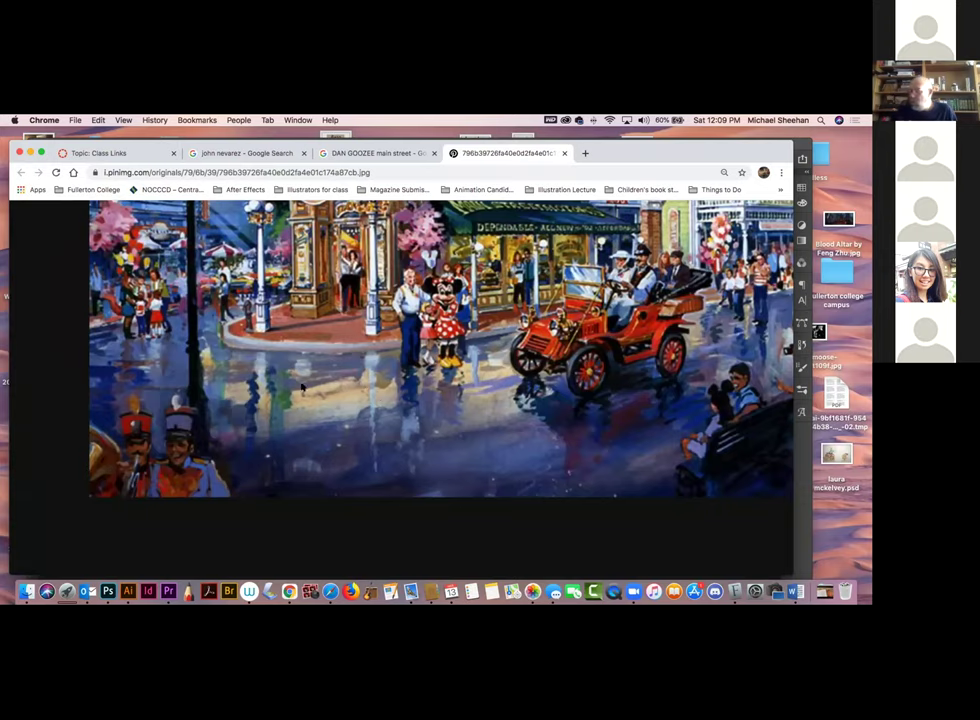
Fit the painting back in the window and return to the café sketch in Photoshop
{"action": "left_click", "coordinate": [371, 352]}
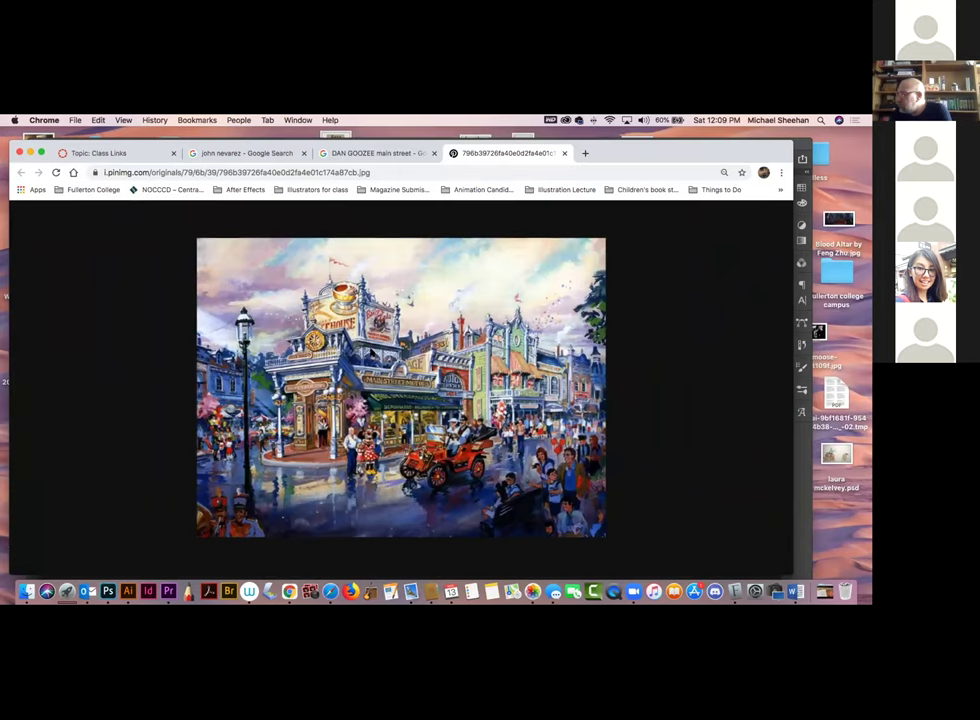
{"action": "scroll", "coordinate": [370, 352], "scroll_direction": "up", "scroll_amount": 2}
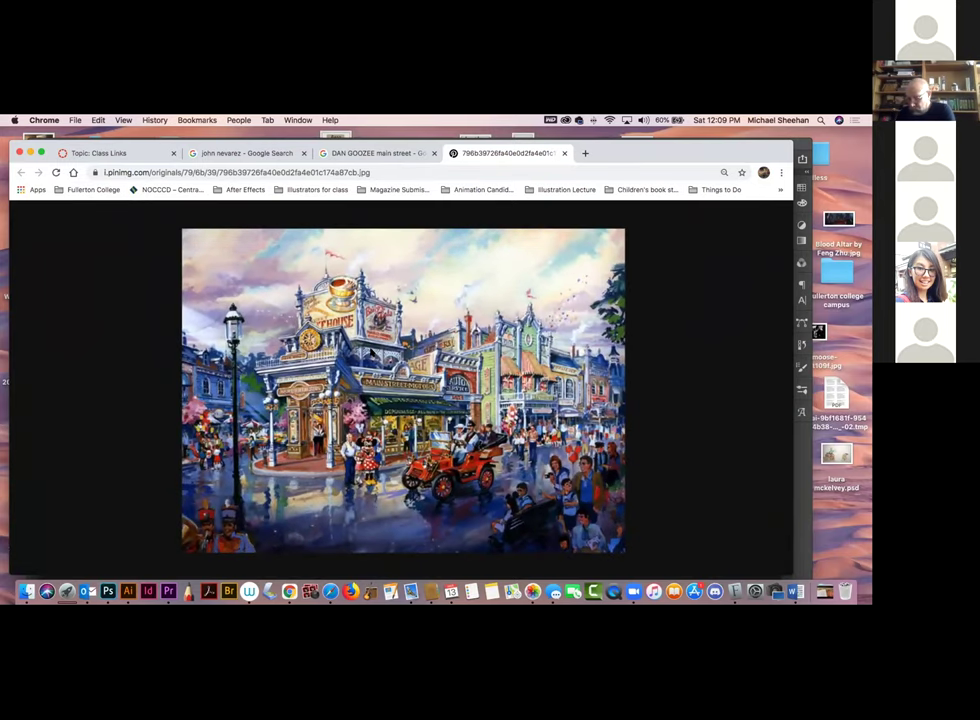
{"action": "scroll", "coordinate": [408, 325], "scroll_direction": "up", "scroll_amount": 2}
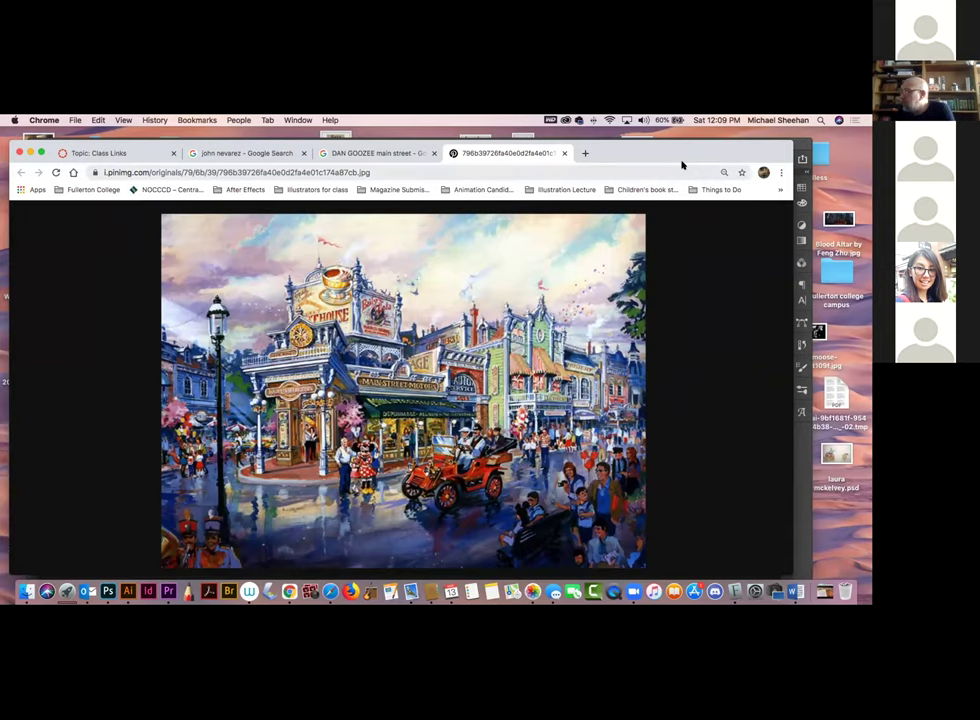
{"action": "key", "text": "super+Tab"}
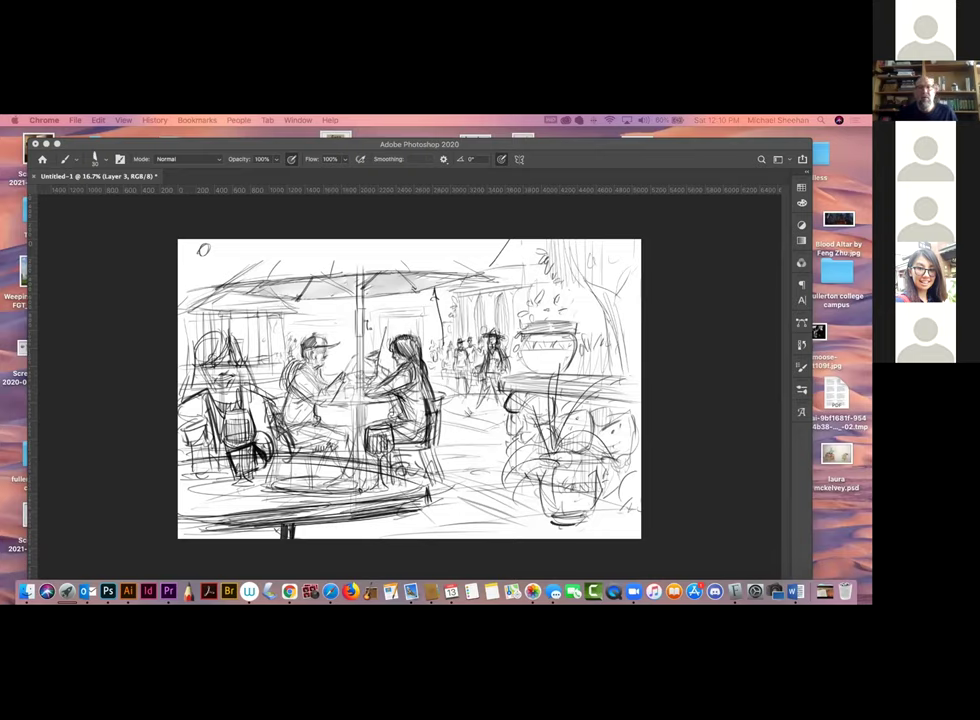
Switch from Photoshop to the Chrome window showing the maxresdefault.jpg Epcot painting
{"action": "key", "text": "super+Tab"}
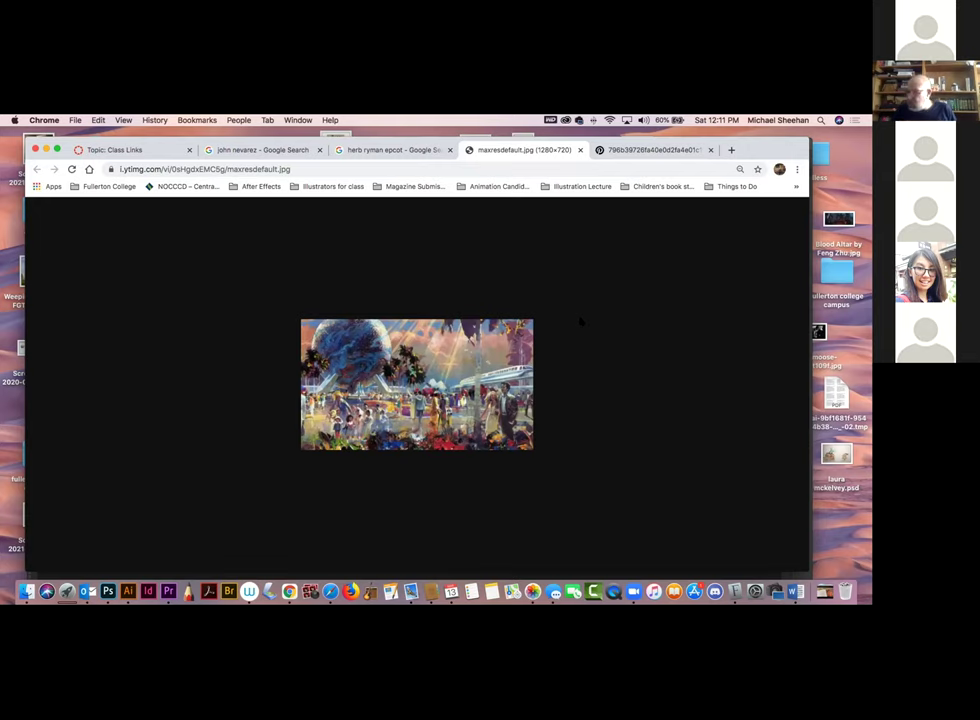
Raise Chrome's zoom from 80% to 100% on the Epcot painting and scroll down through it
{"action": "key", "text": "super+equal"}
{"action": "key", "text": "super+equal"}
{"action": "key", "text": "super+equal"}
{"action": "key", "text": "super+equal"}
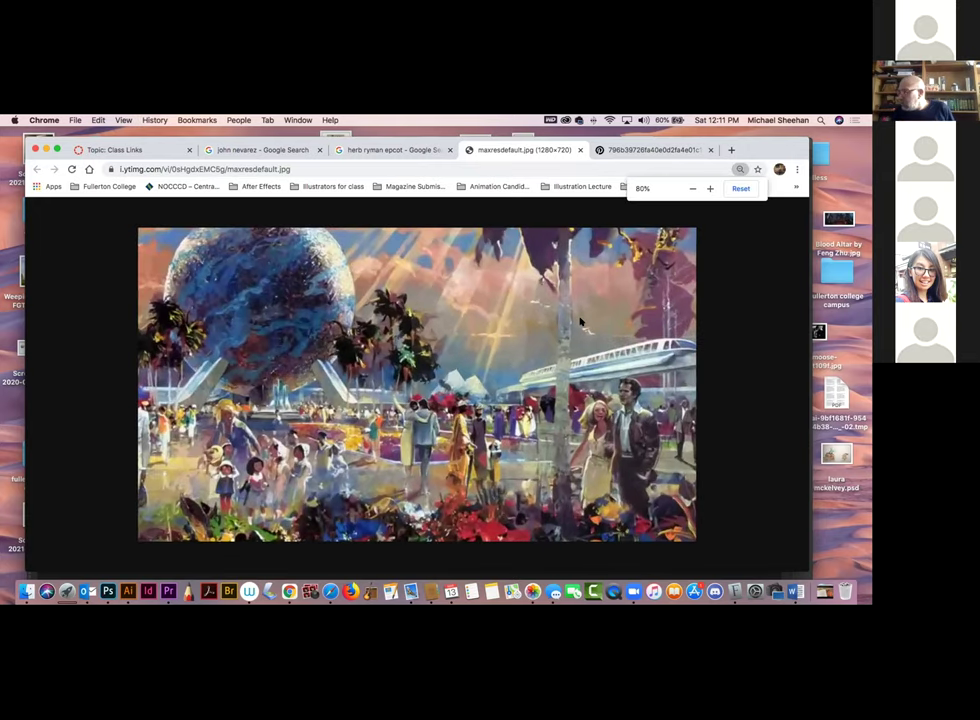
{"action": "key", "text": "super+equal"}
{"action": "key", "text": "super+equal"}
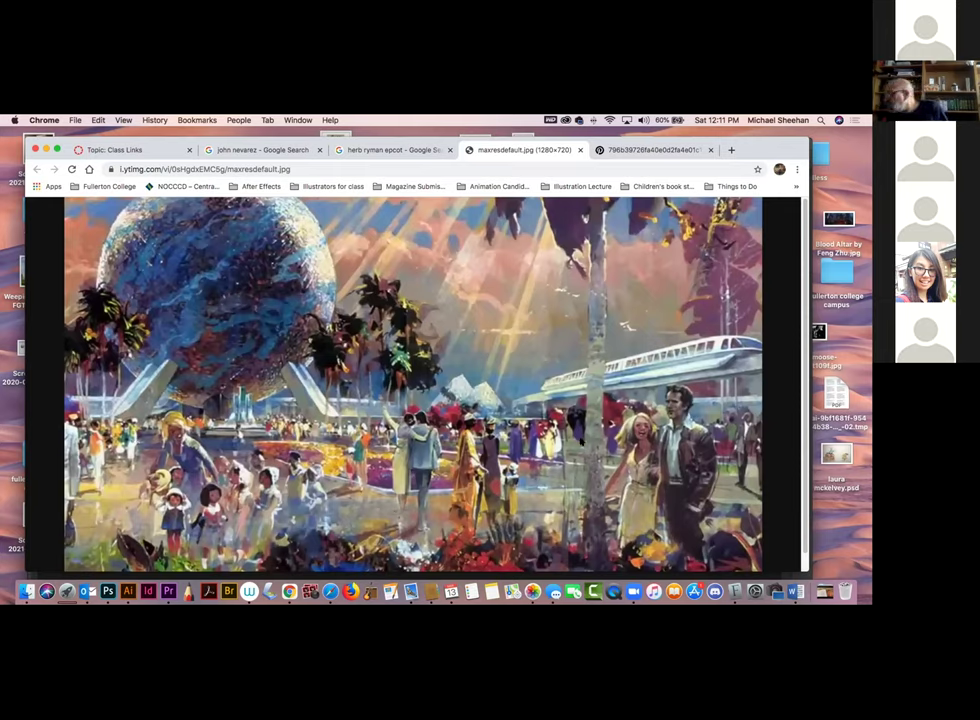
{"action": "scroll", "coordinate": [580, 440], "scroll_direction": "down", "scroll_amount": 2}
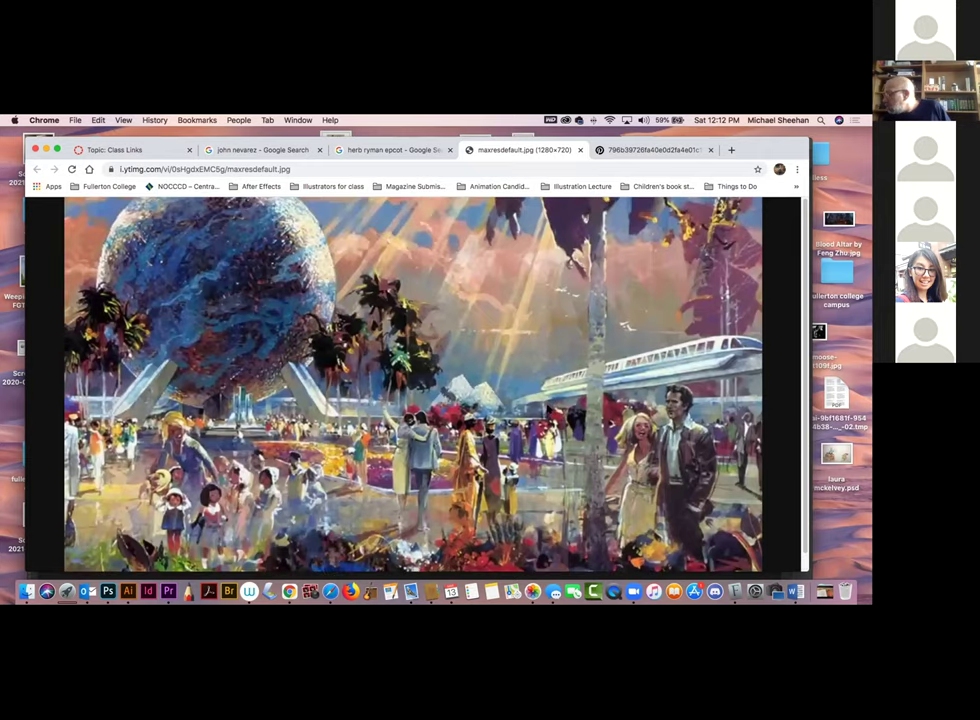
{"action": "scroll", "coordinate": [412, 384], "scroll_direction": "down", "scroll_amount": 1}
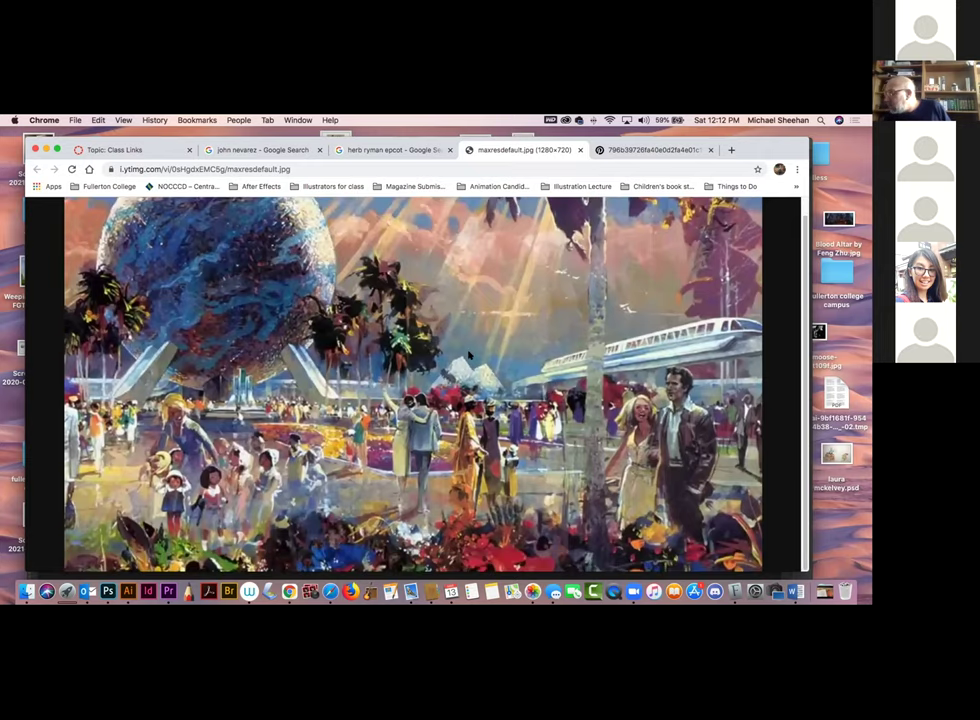
Drag Chrome down to reveal Photoshop and browse the 'herb ryman epcot' results tab
{"action": "left_click_drag", "start_coordinate": [755, 150], "coordinate": [749, 200]}
{"action": "left_click", "coordinate": [390, 199]}
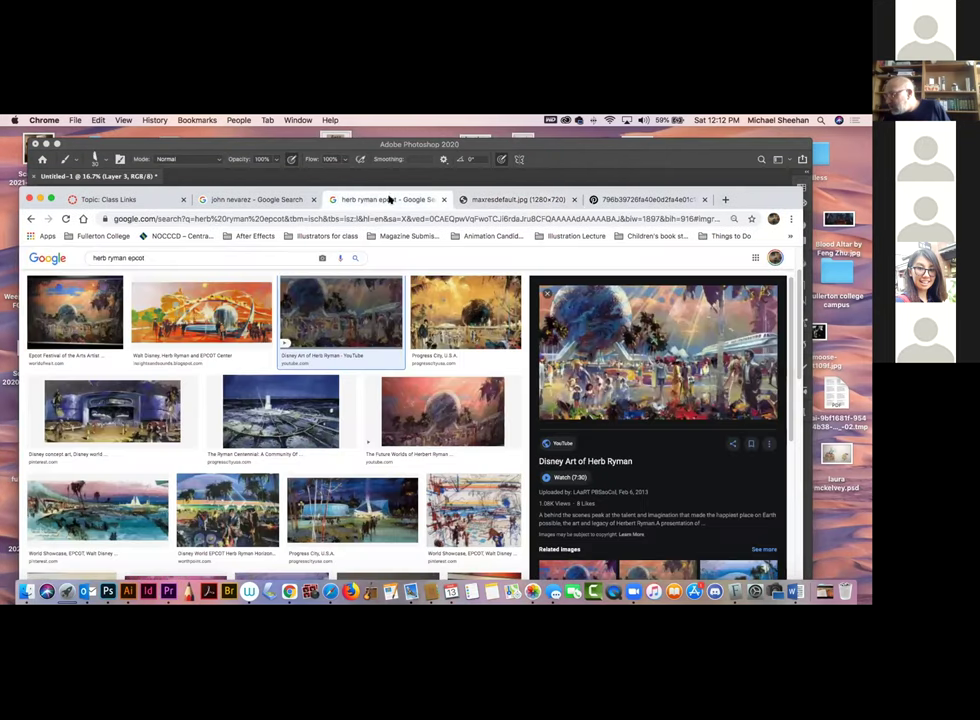
{"action": "scroll", "coordinate": [360, 341], "scroll_direction": "down", "scroll_amount": 3}
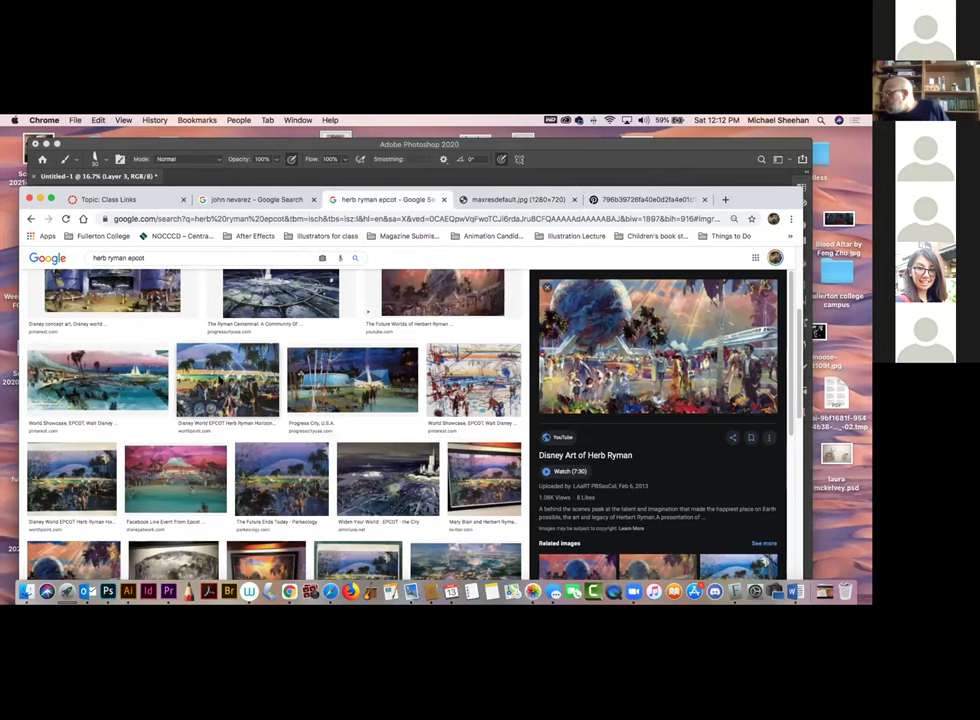
{"action": "scroll", "coordinate": [350, 435], "scroll_direction": "down", "scroll_amount": 2}
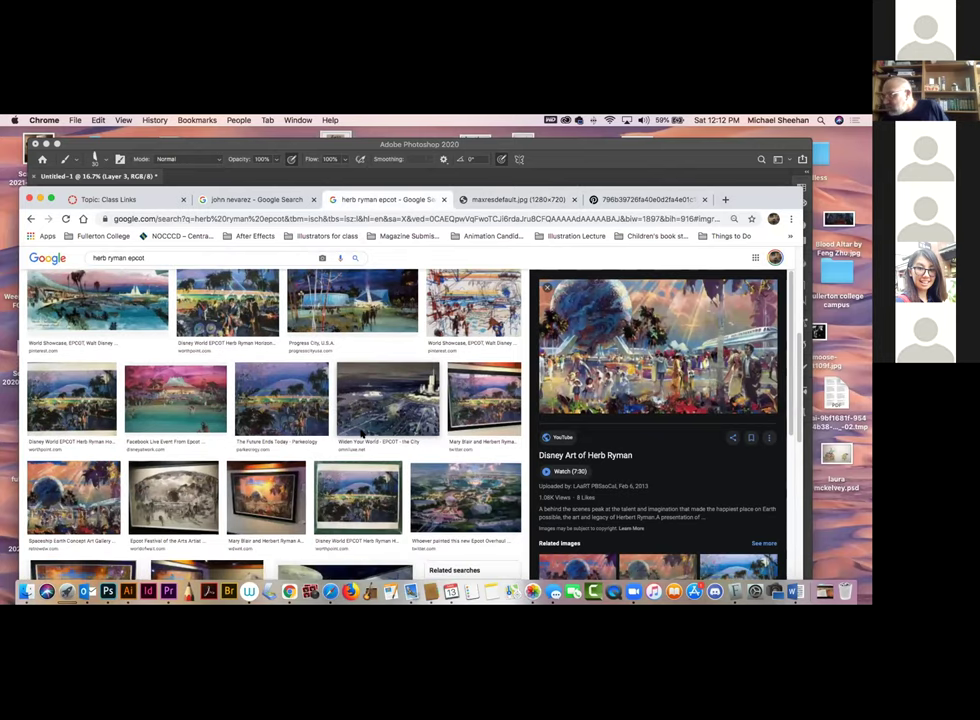
{"action": "scroll", "coordinate": [355, 446], "scroll_direction": "down", "scroll_amount": 2}
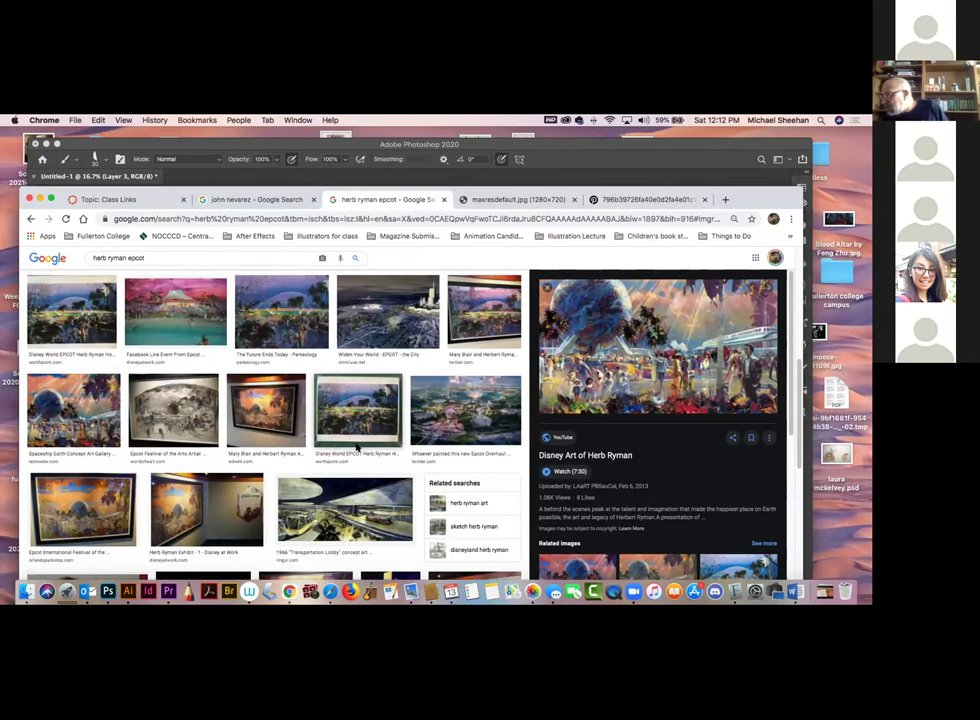
{"action": "scroll", "coordinate": [357, 447], "scroll_direction": "up", "scroll_amount": 5}
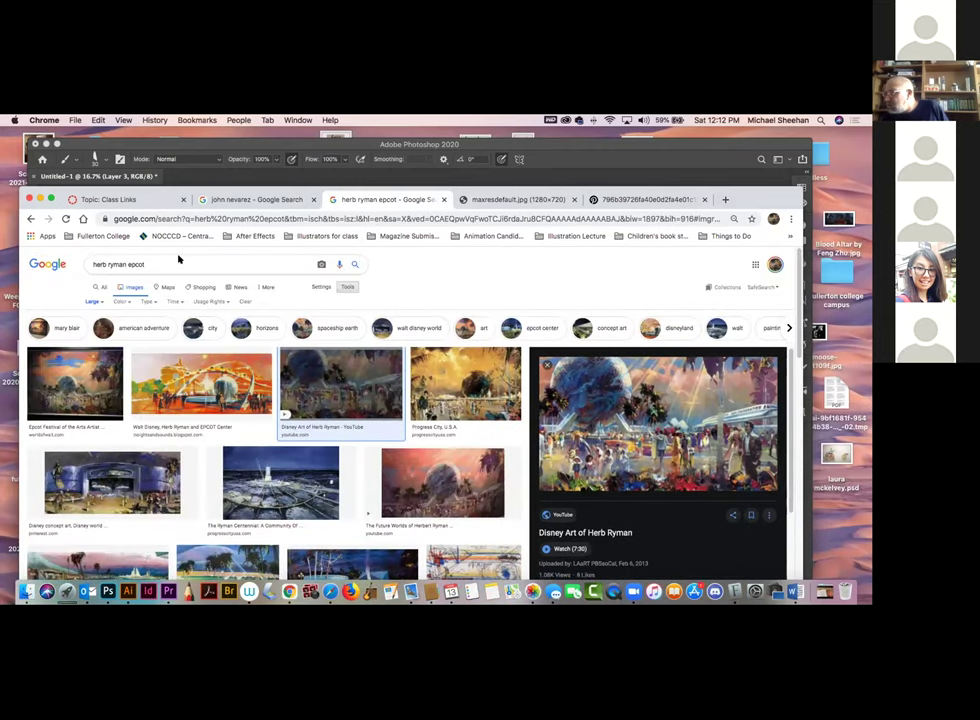
Change the image search to 'herb ryman indiana jones'
{"action": "left_click_drag", "start_coordinate": [146, 265], "coordinate": [128, 266]}
{"action": "type", "text": "indiana jones"}
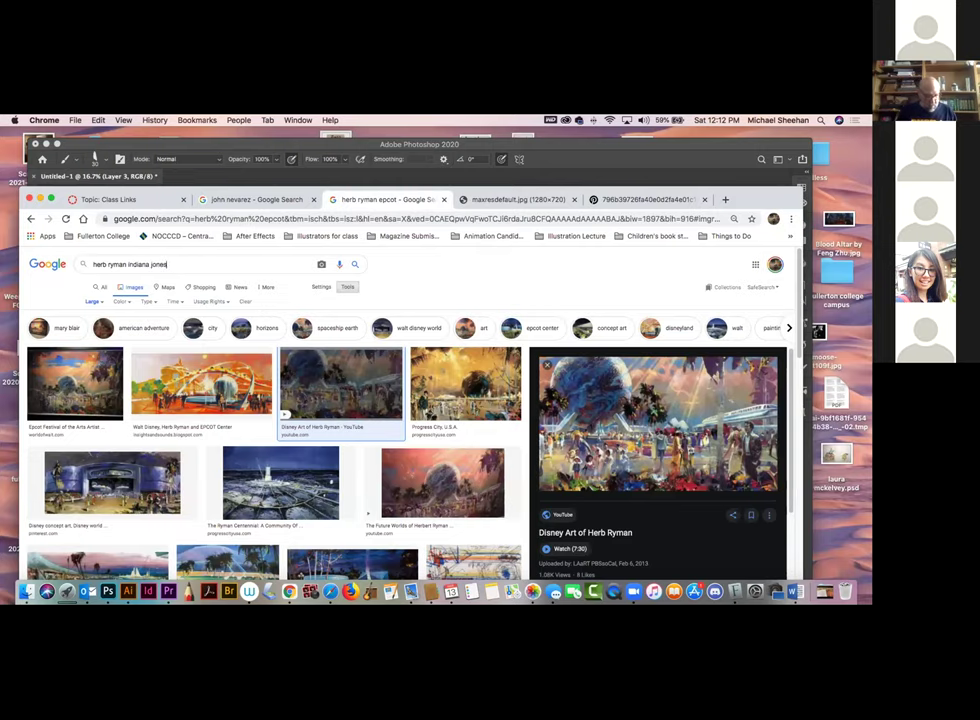
{"action": "key", "text": "Return"}
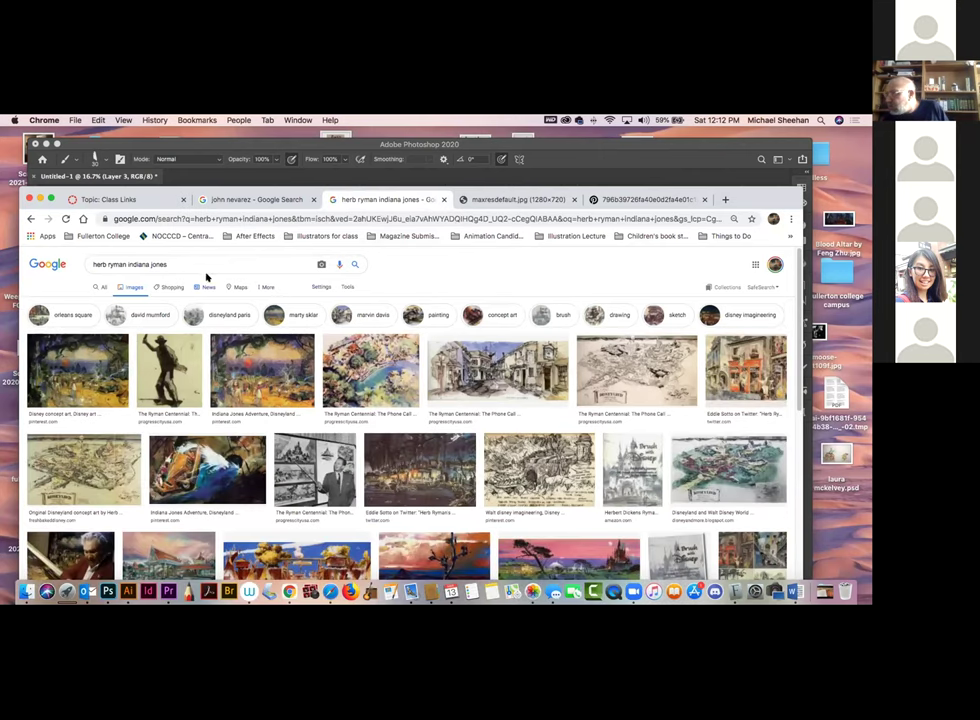
Filter the search results to Large image size
{"action": "left_click", "coordinate": [347, 288]}
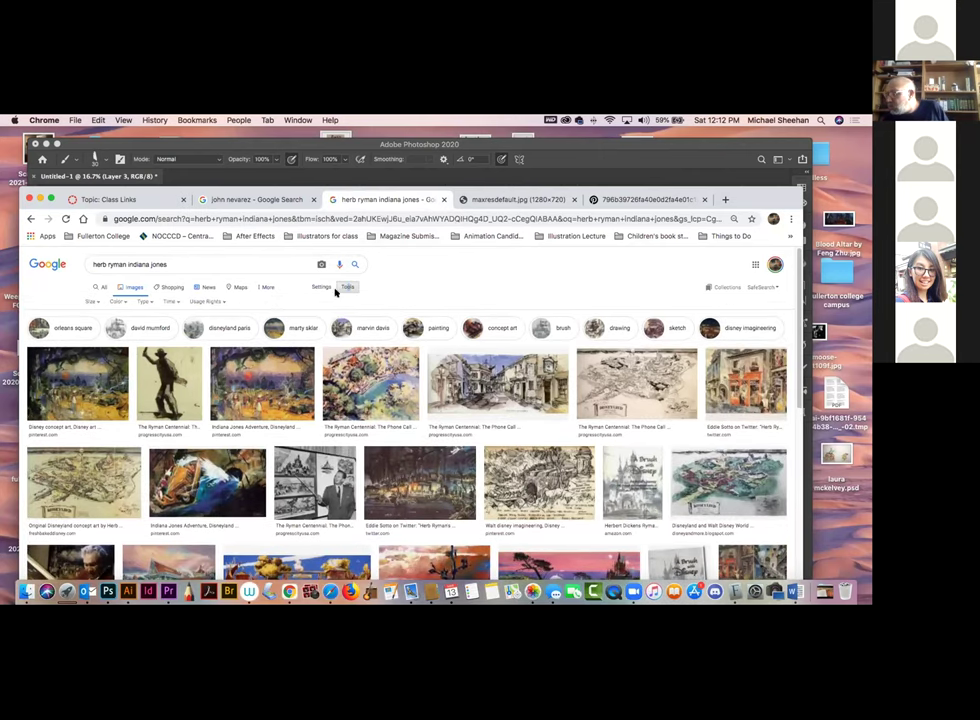
{"action": "left_click", "coordinate": [91, 301]}
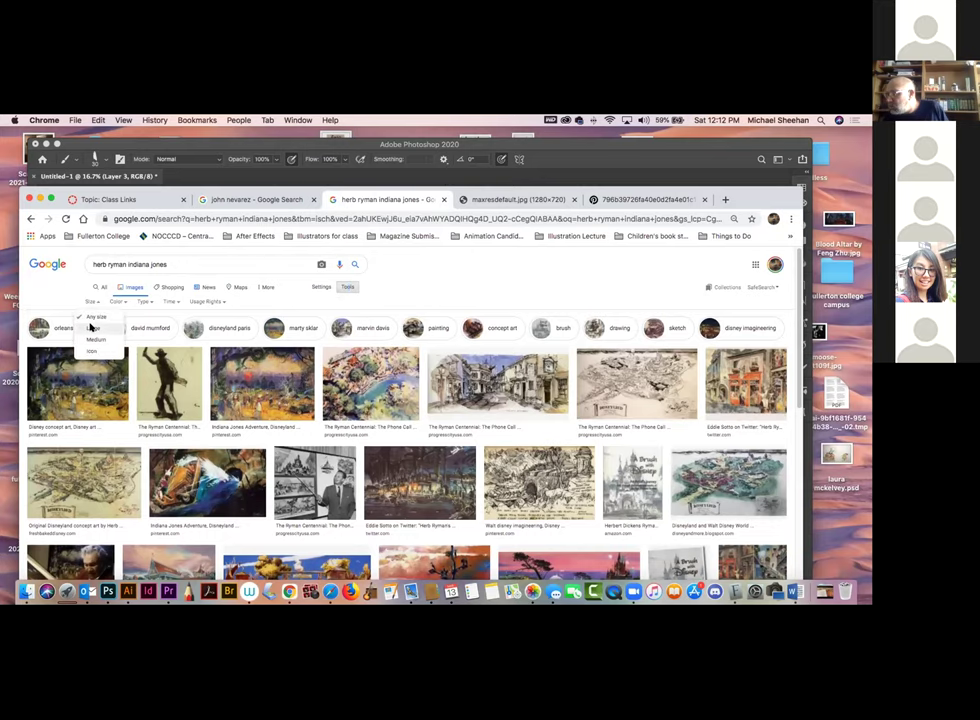
{"action": "left_click", "coordinate": [92, 328]}
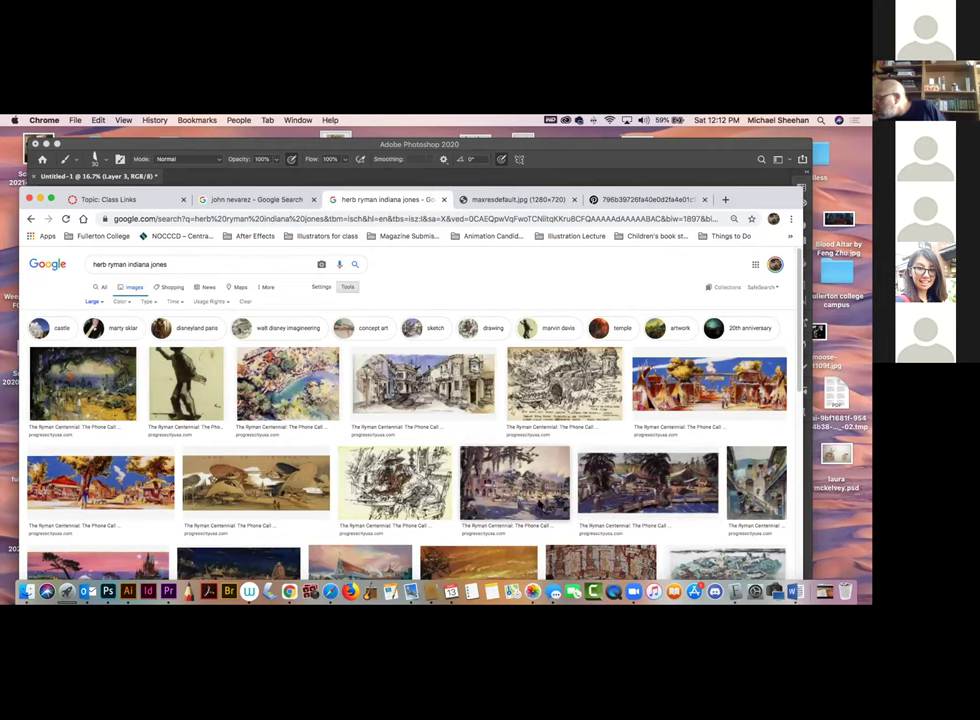
Open the first Ryman painting preview in its own tab, view it, then close it
{"action": "left_click", "coordinate": [699, 537]}
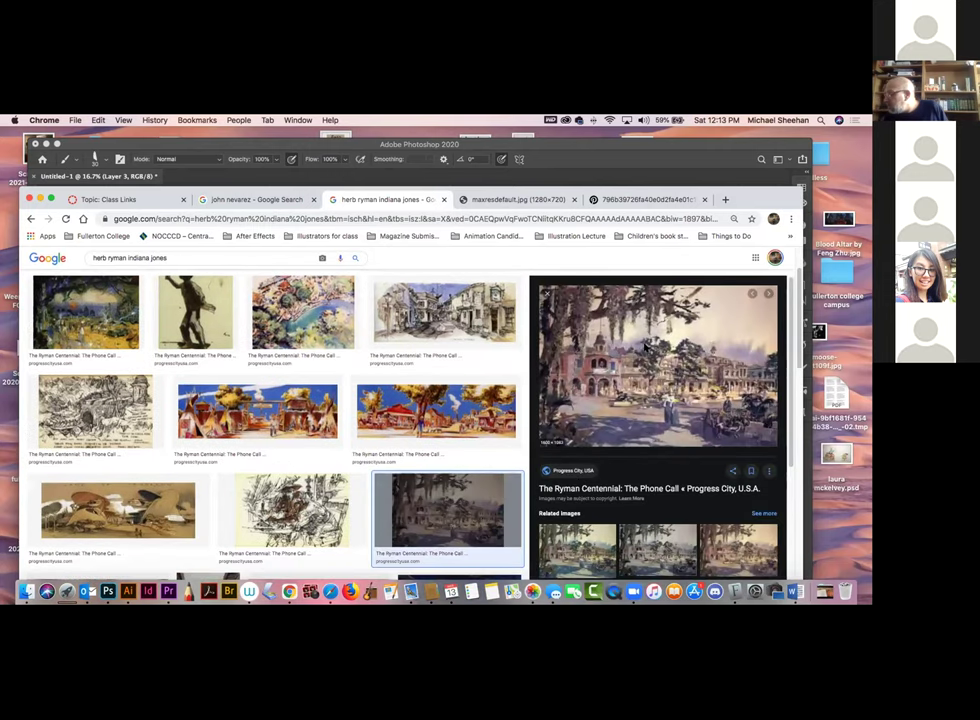
{"action": "right_click", "coordinate": [652, 345]}
{"action": "left_click", "coordinate": [680, 437]}
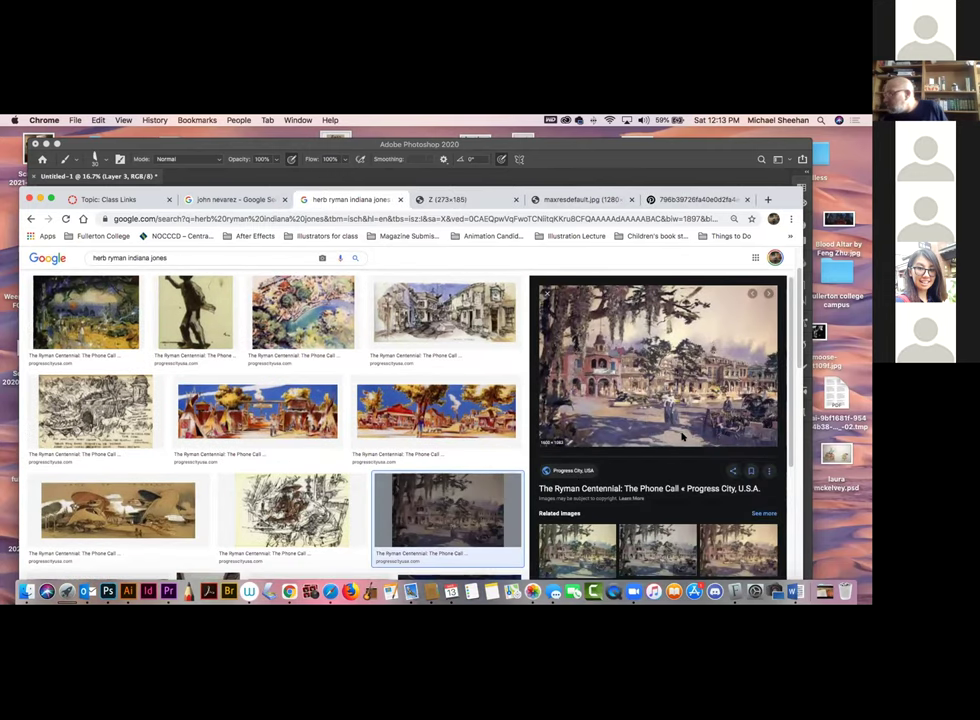
{"action": "left_click", "coordinate": [501, 201]}
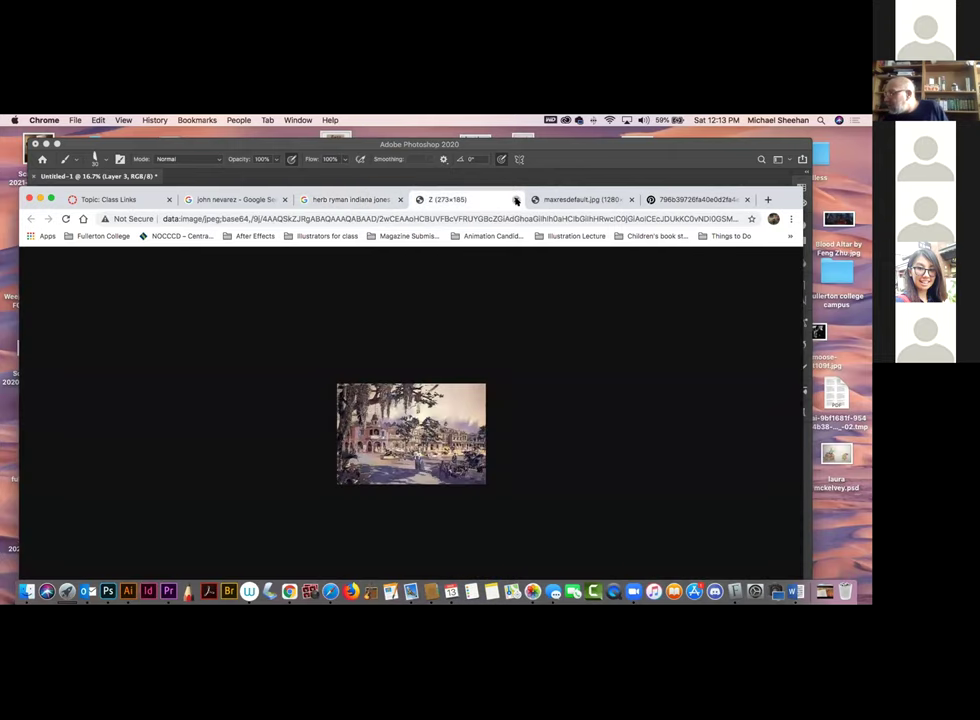
{"action": "left_click", "coordinate": [516, 199]}
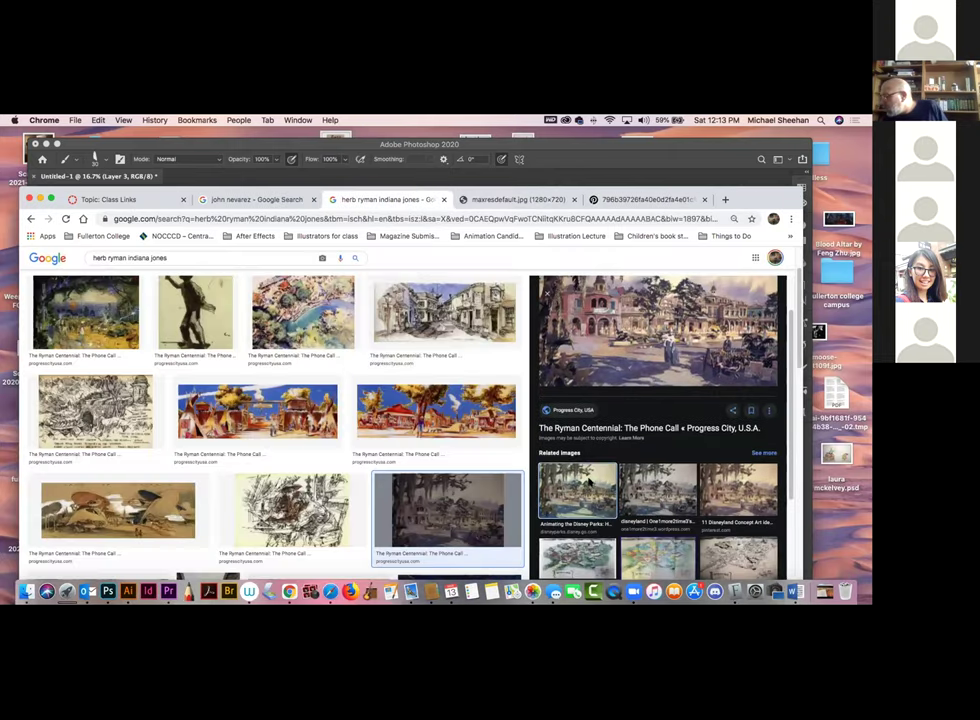
Open the related Disney Parks image in a new tab, view it, then close it
{"action": "left_click", "coordinate": [593, 490]}
{"action": "right_click", "coordinate": [614, 368]}
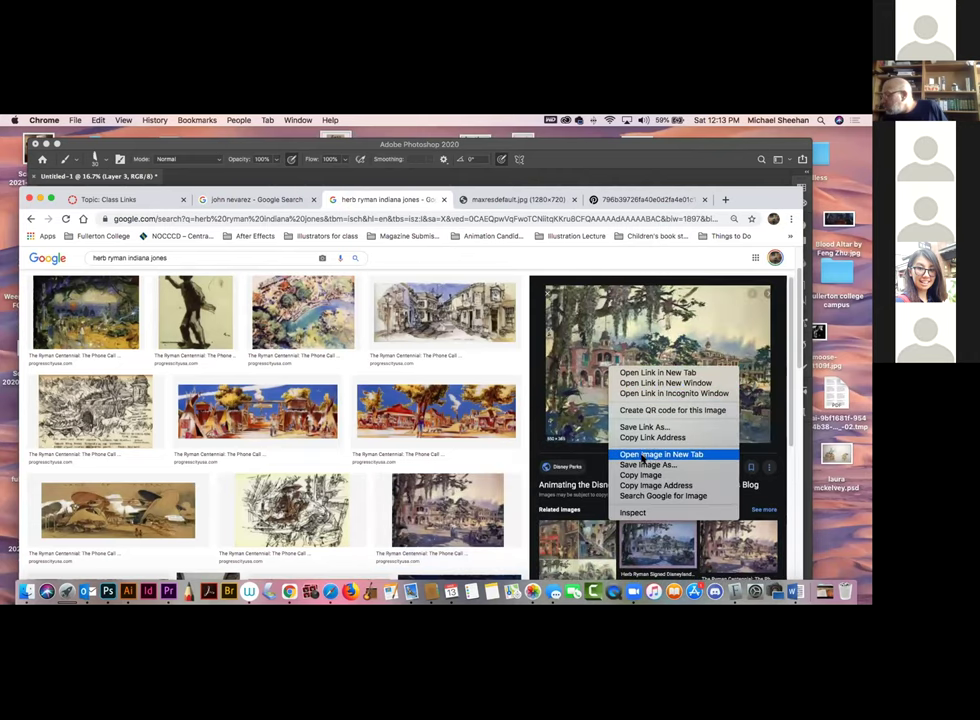
{"action": "left_click", "coordinate": [643, 455]}
{"action": "left_click", "coordinate": [440, 199]}
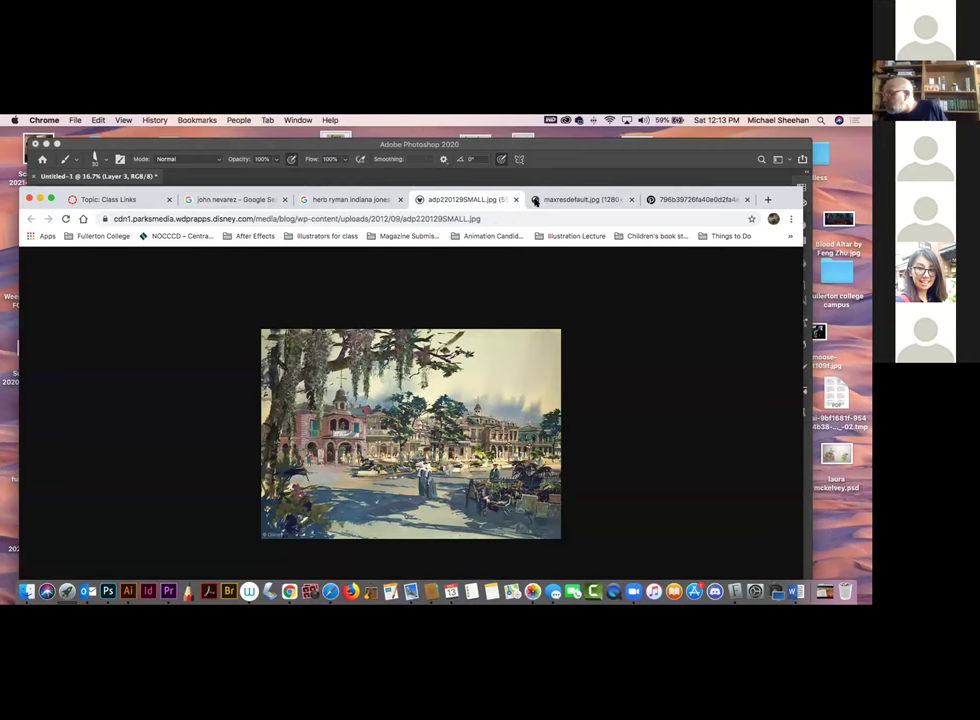
{"action": "left_click", "coordinate": [515, 199]}
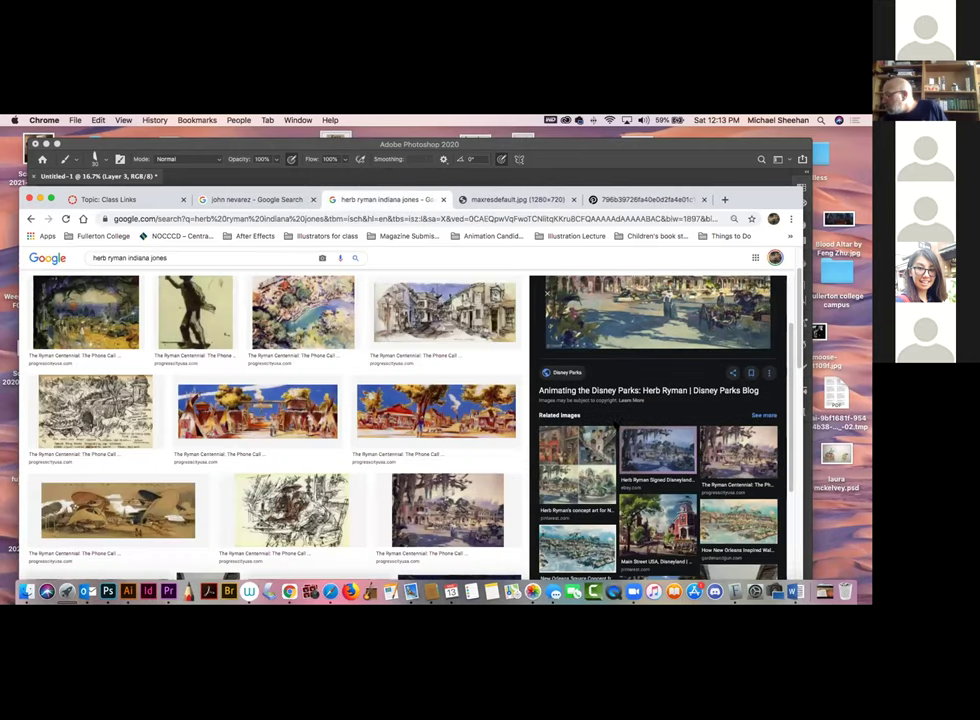
Open 'The Ryman Centennial: The Phone Call' painting full size in a new tab
{"action": "scroll", "coordinate": [617, 425], "scroll_direction": "down", "scroll_amount": 2}
{"action": "left_click", "coordinate": [630, 371]}
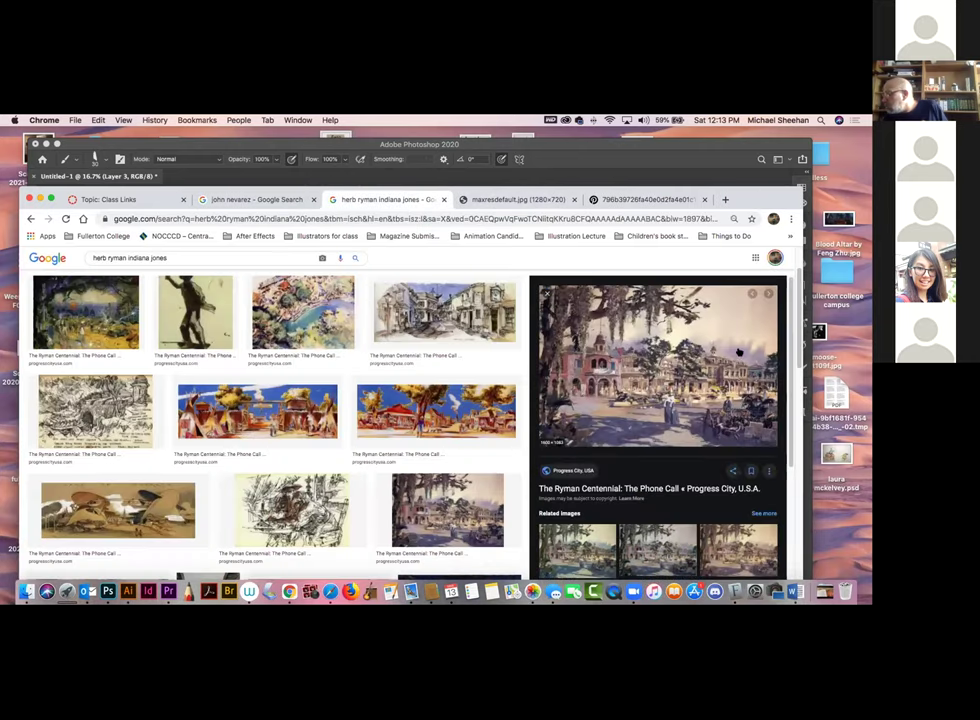
{"action": "right_click", "coordinate": [630, 372]}
{"action": "left_click", "coordinate": [676, 456]}
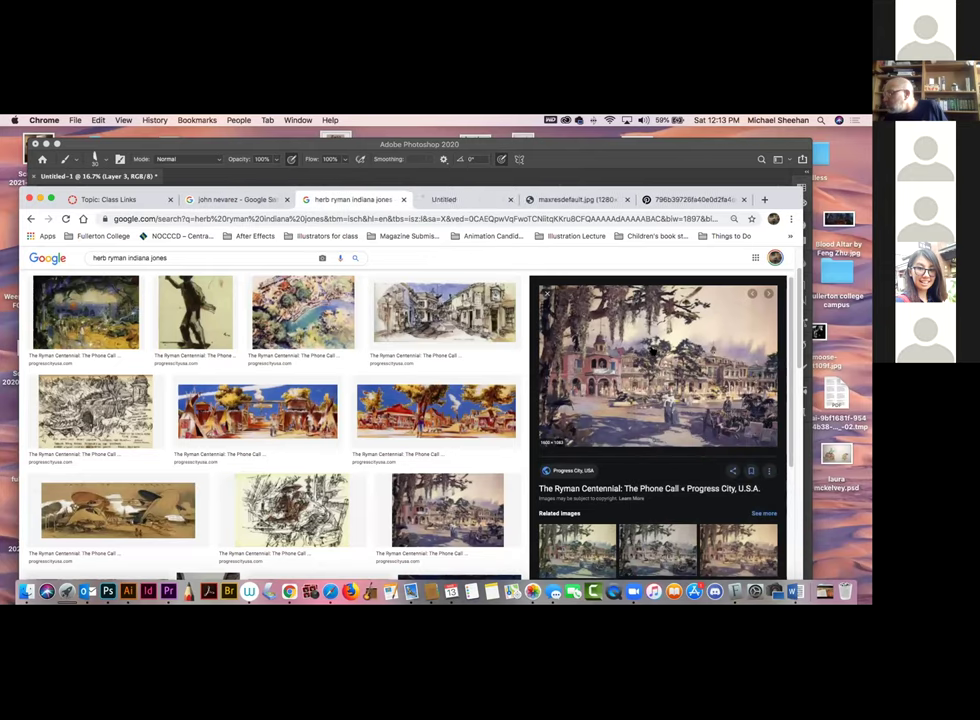
{"action": "left_click", "coordinate": [483, 201]}
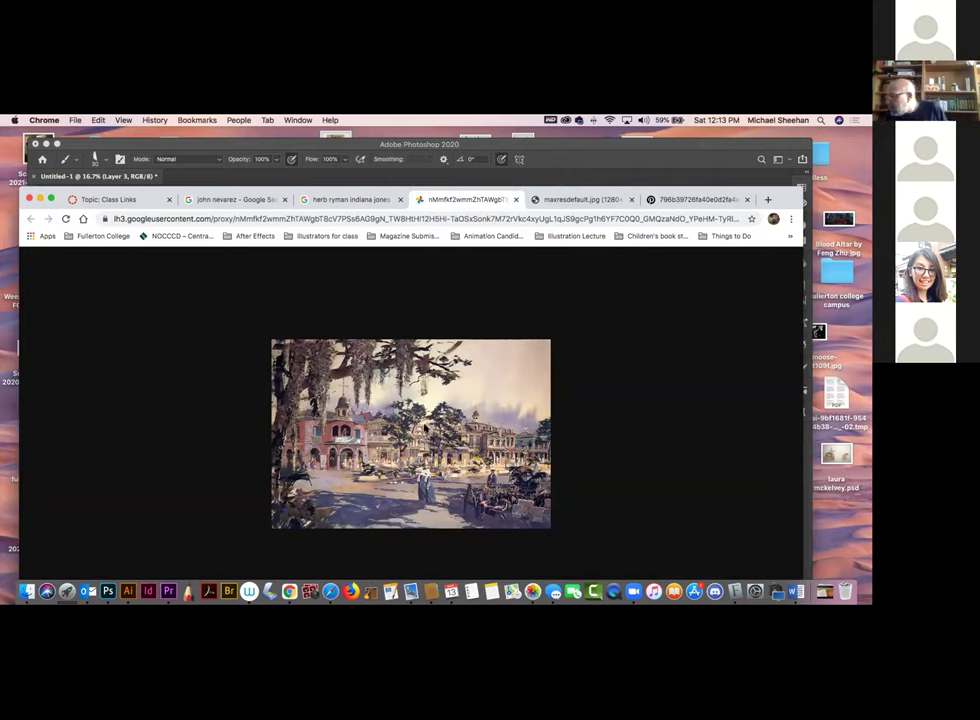
{"action": "left_click", "coordinate": [418, 443]}
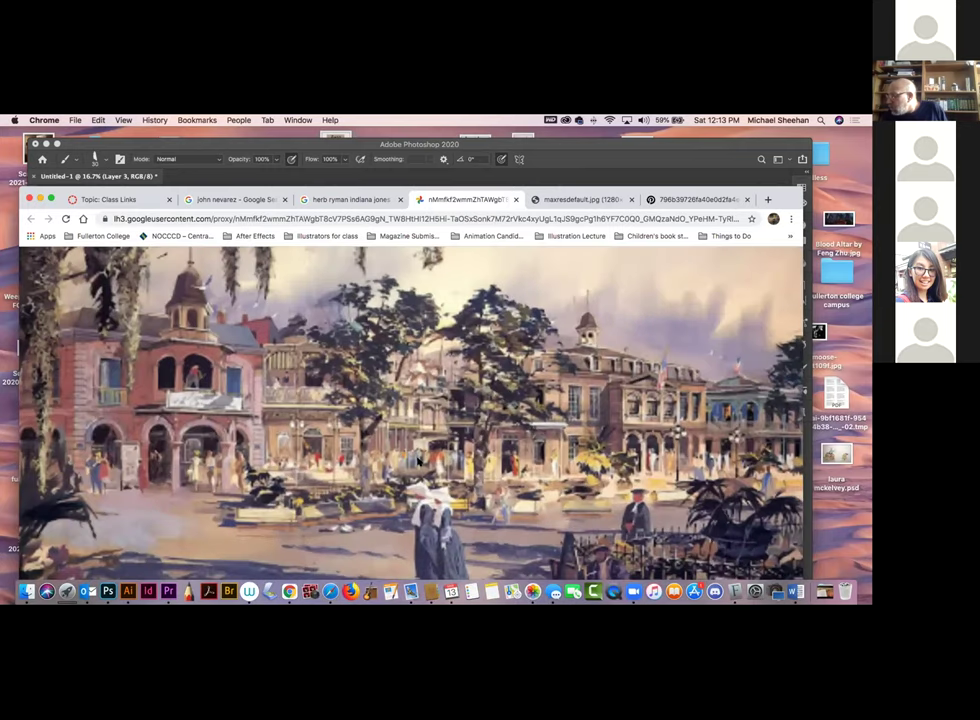
{"action": "scroll", "coordinate": [410, 410], "scroll_direction": "down", "scroll_amount": 2}
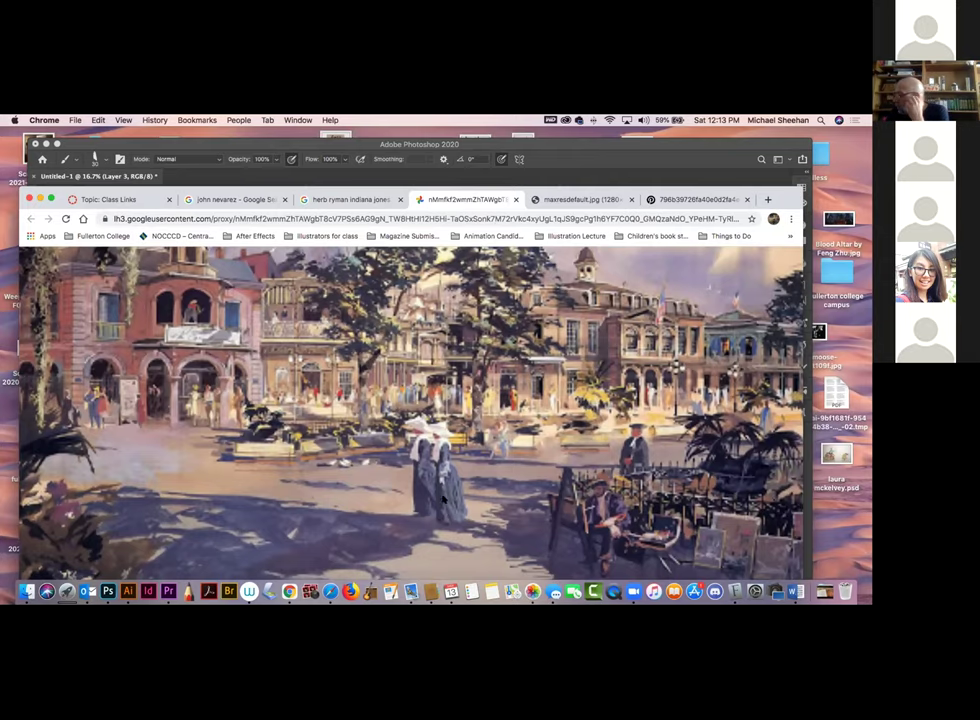
{"action": "scroll", "coordinate": [400, 410], "scroll_direction": "right", "scroll_amount": 3}
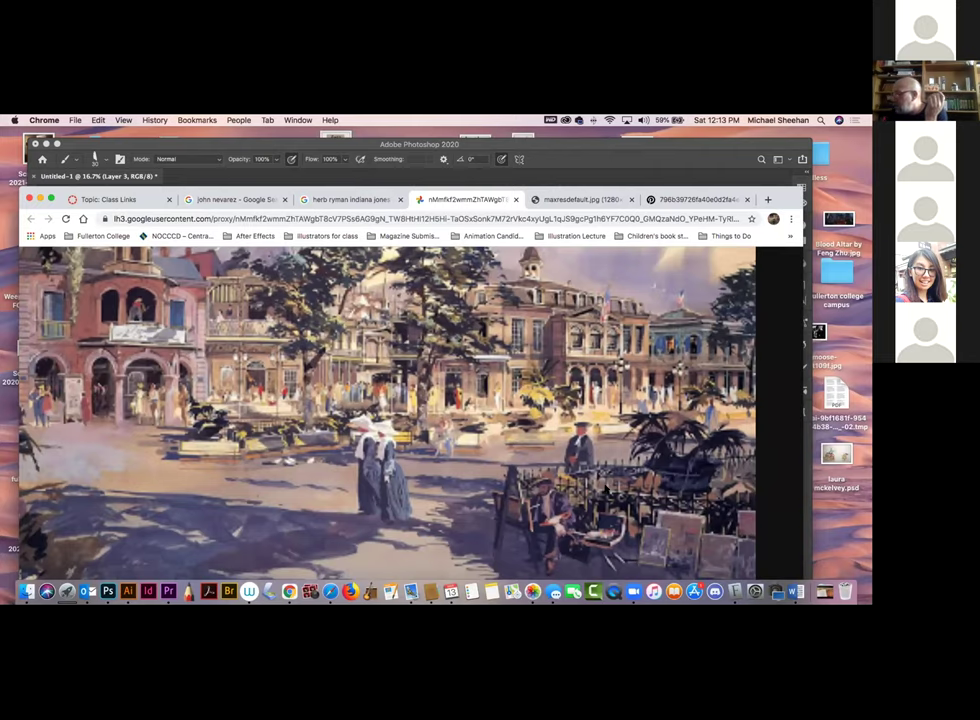
{"action": "scroll", "coordinate": [390, 410], "scroll_direction": "right", "scroll_amount": 5}
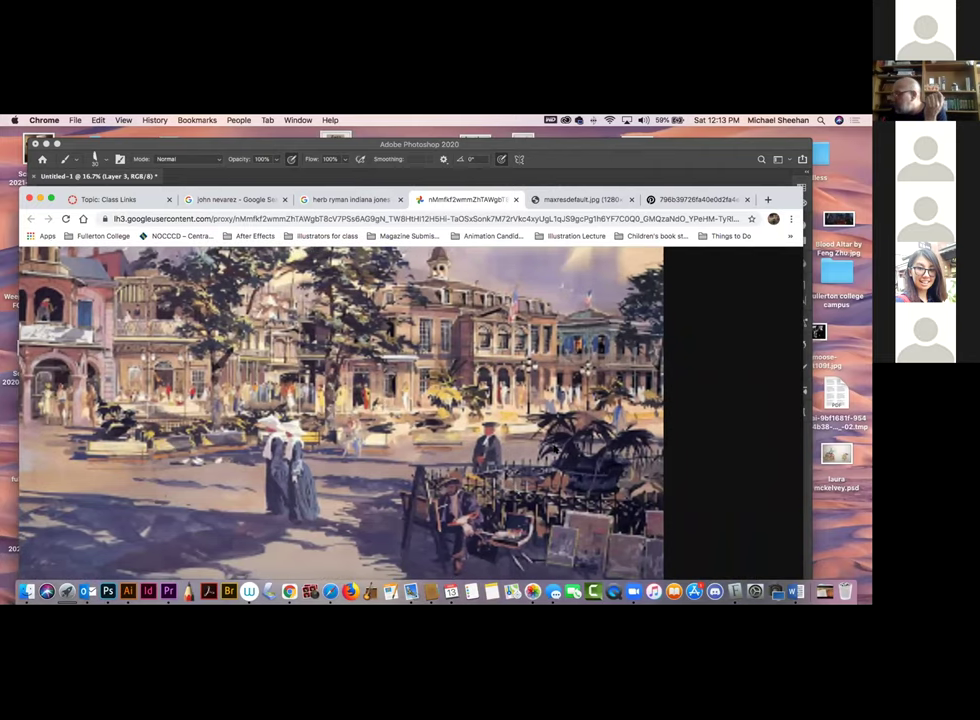
{"action": "scroll", "coordinate": [391, 428], "scroll_direction": "left", "scroll_amount": 15}
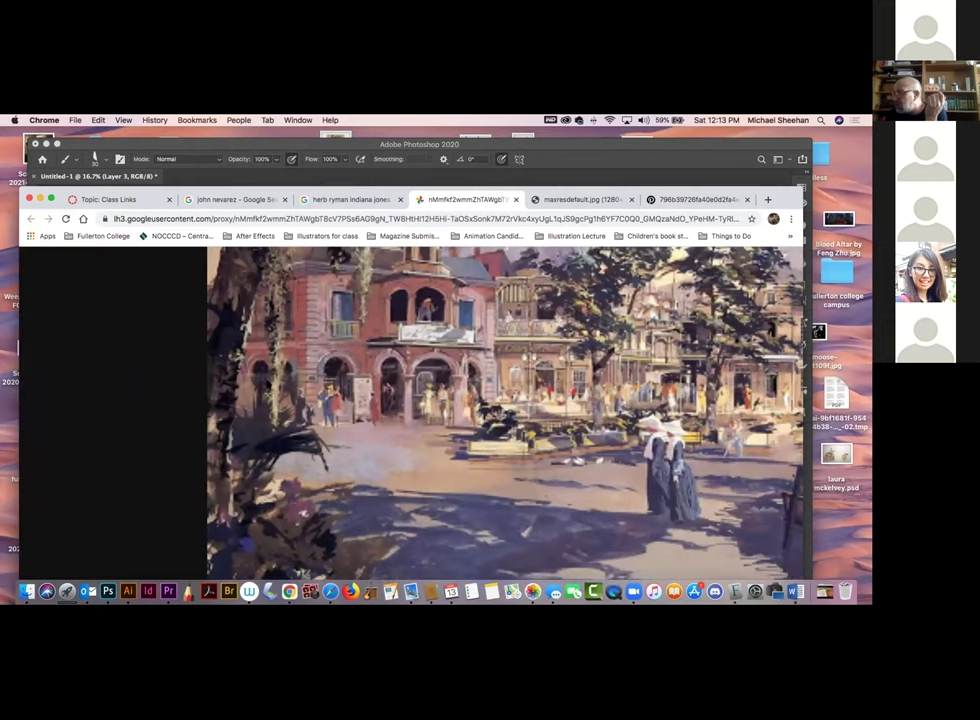
{"action": "scroll", "coordinate": [400, 410], "scroll_direction": "up", "scroll_amount": 10}
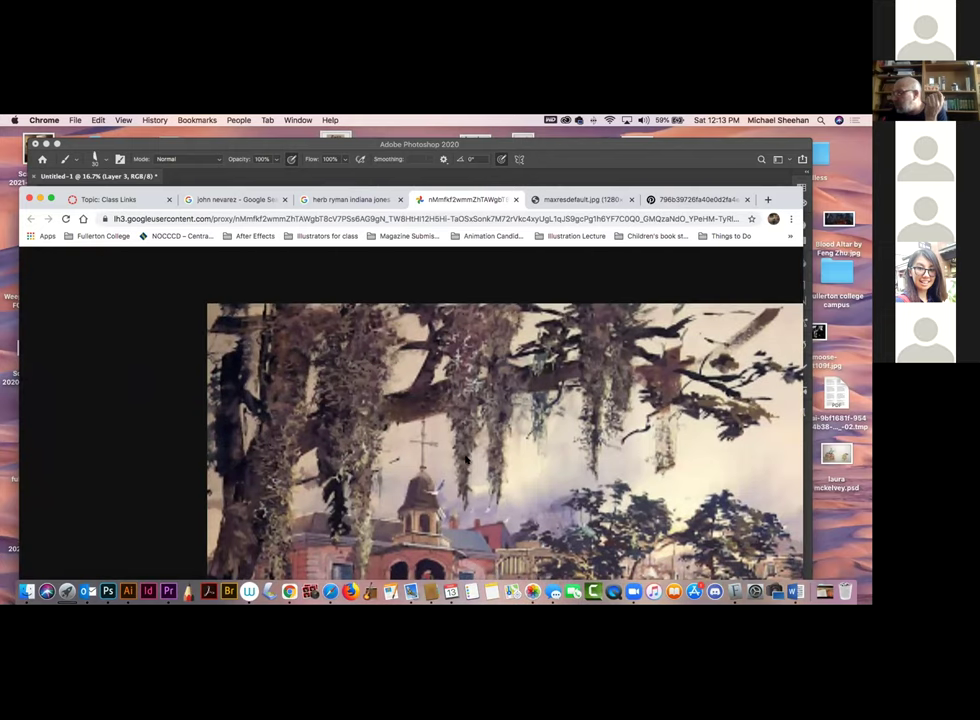
{"action": "scroll", "coordinate": [466, 459], "scroll_direction": "down", "scroll_amount": 4}
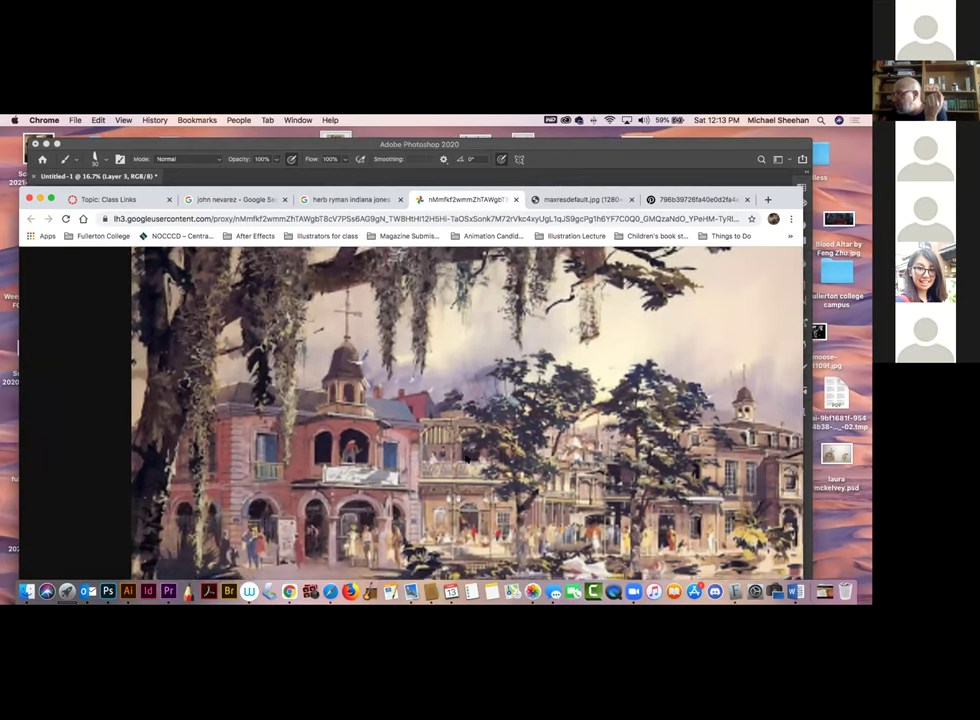
{"action": "scroll", "coordinate": [466, 459], "scroll_direction": "down", "scroll_amount": 4}
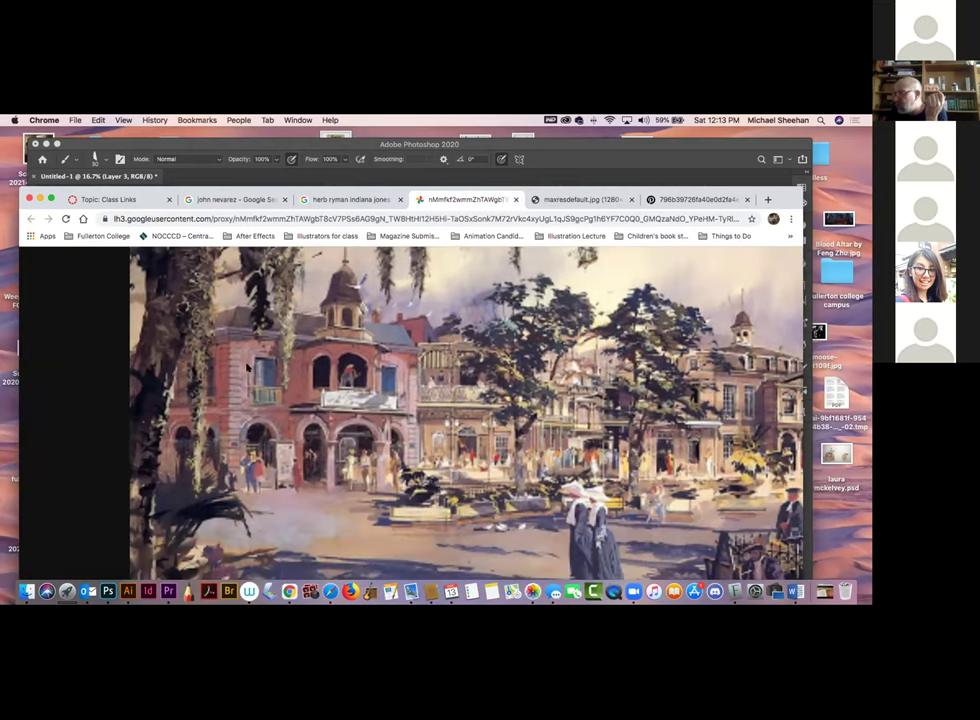
{"action": "scroll", "coordinate": [600, 466], "scroll_direction": "right", "scroll_amount": 3}
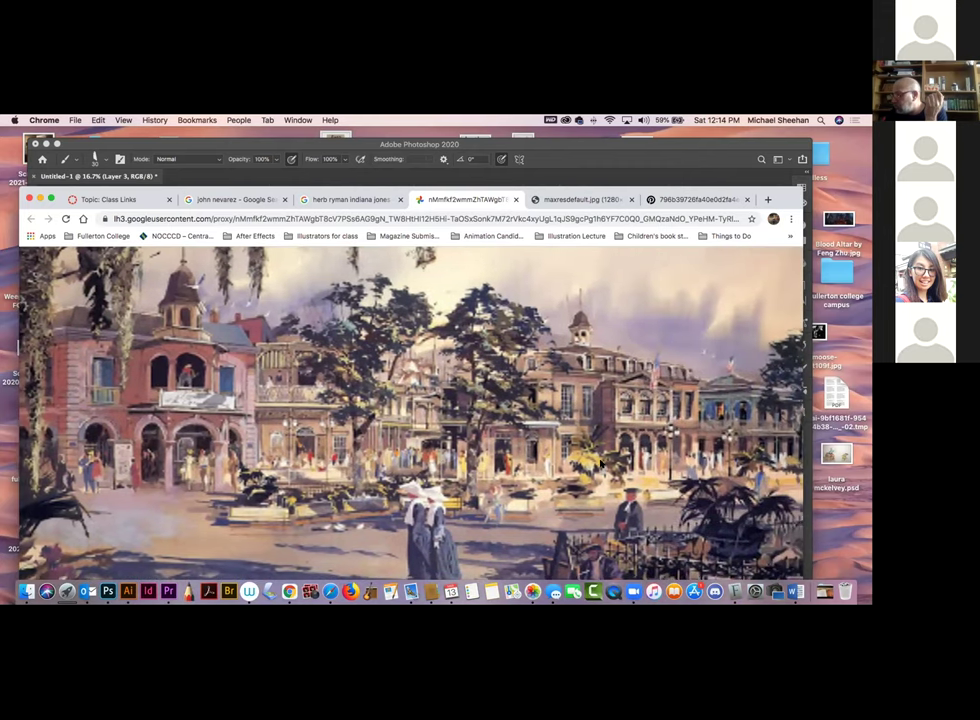
{"action": "scroll", "coordinate": [601, 466], "scroll_direction": "down", "scroll_amount": 3}
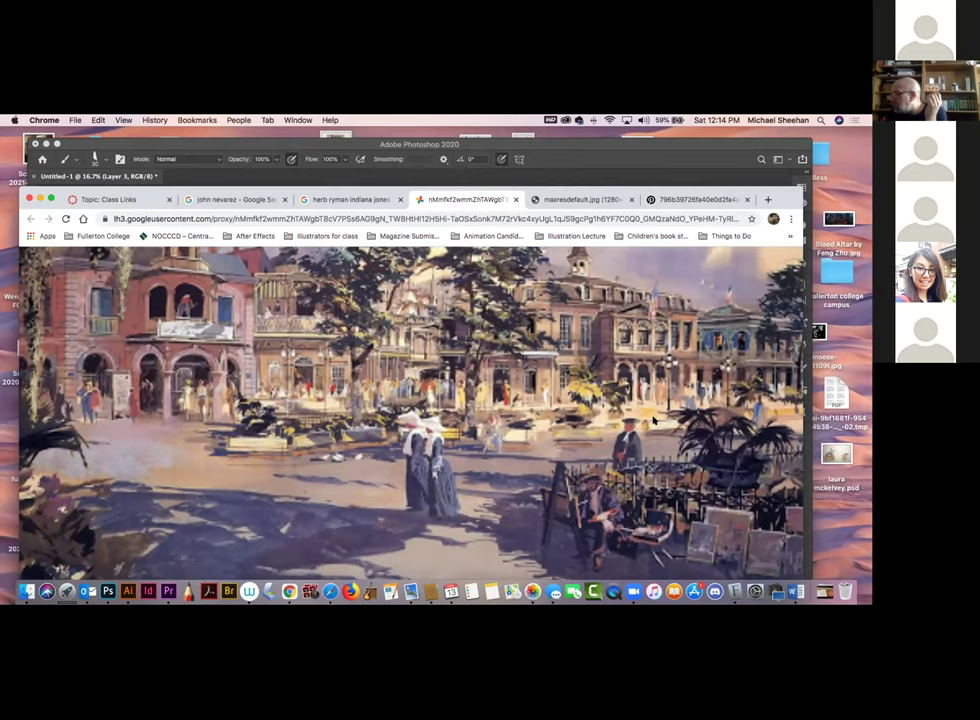
{"action": "scroll", "coordinate": [652, 421], "scroll_direction": "right", "scroll_amount": 5}
{"action": "scroll", "coordinate": [652, 421], "scroll_direction": "left", "scroll_amount": 8}
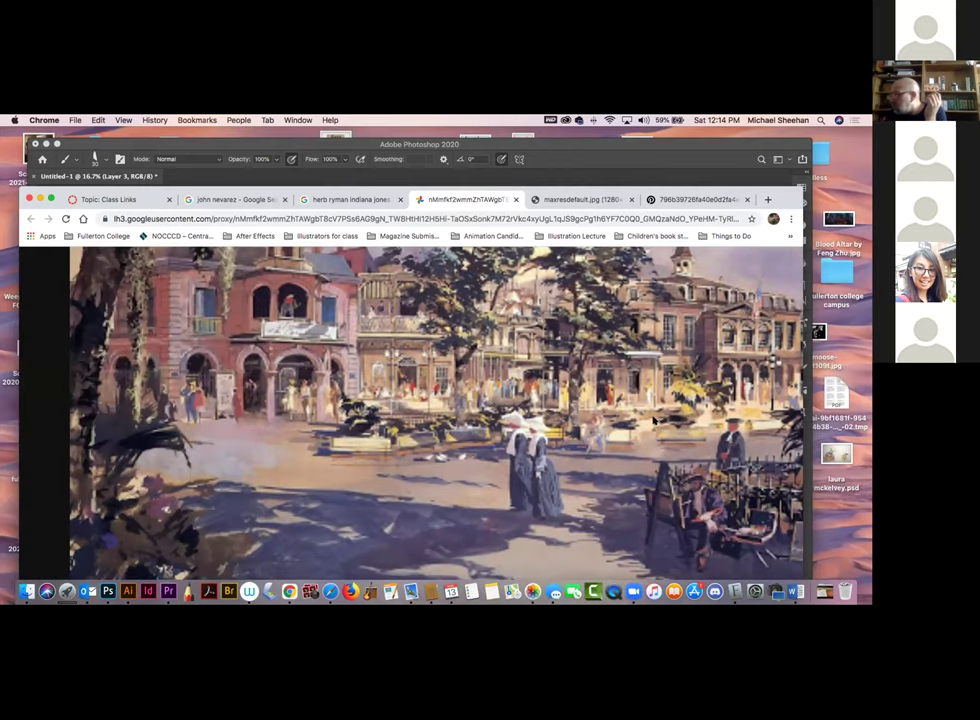
{"action": "scroll", "coordinate": [653, 421], "scroll_direction": "down", "scroll_amount": 5}
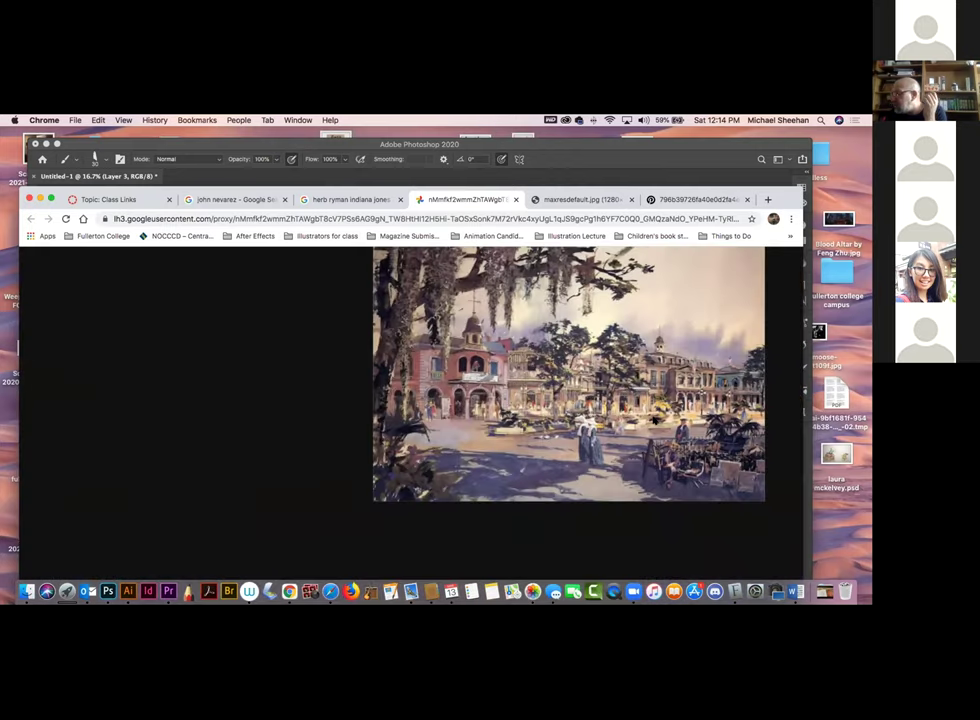
{"action": "scroll", "coordinate": [653, 421], "scroll_direction": "right", "scroll_amount": 3}
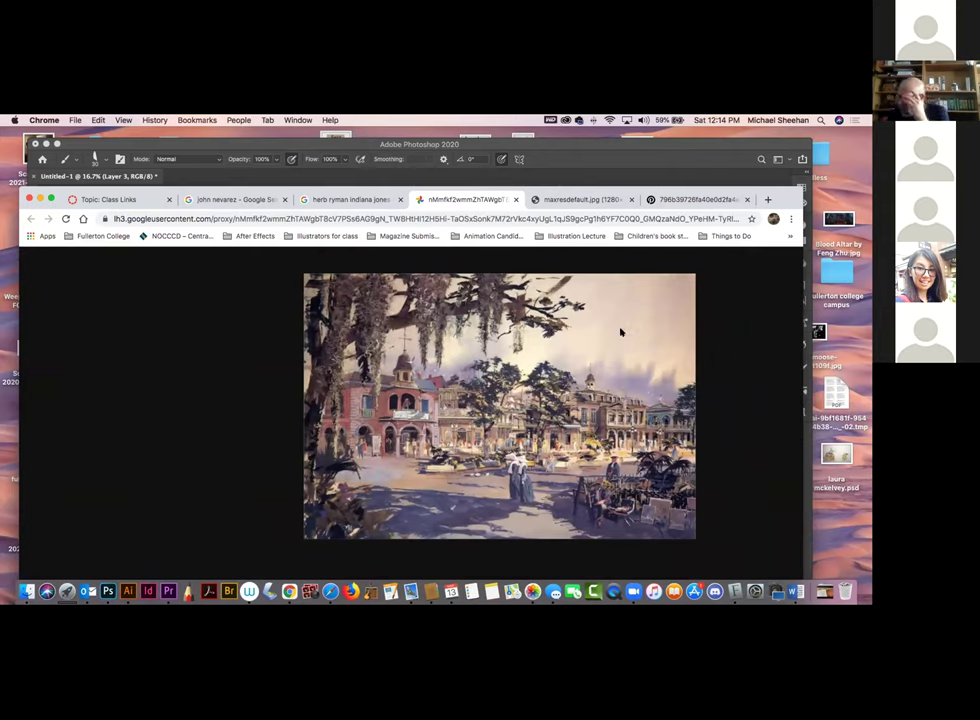
Close the painting tab, then preview and magnify the pen sketch of the cavern scene
{"action": "left_click", "coordinate": [514, 200]}
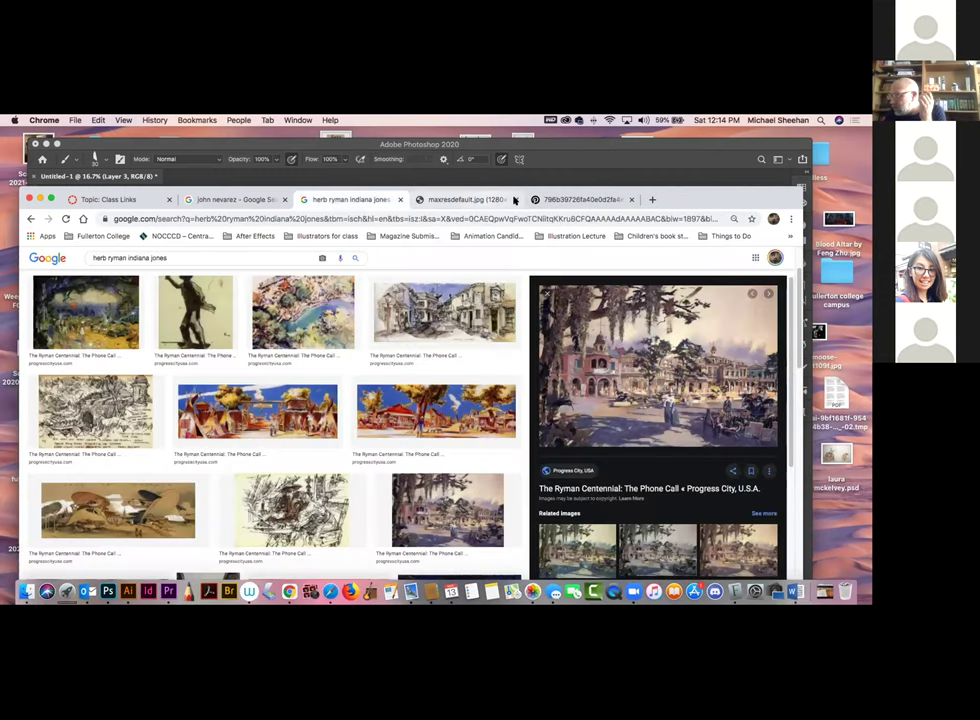
{"action": "left_click", "coordinate": [95, 412]}
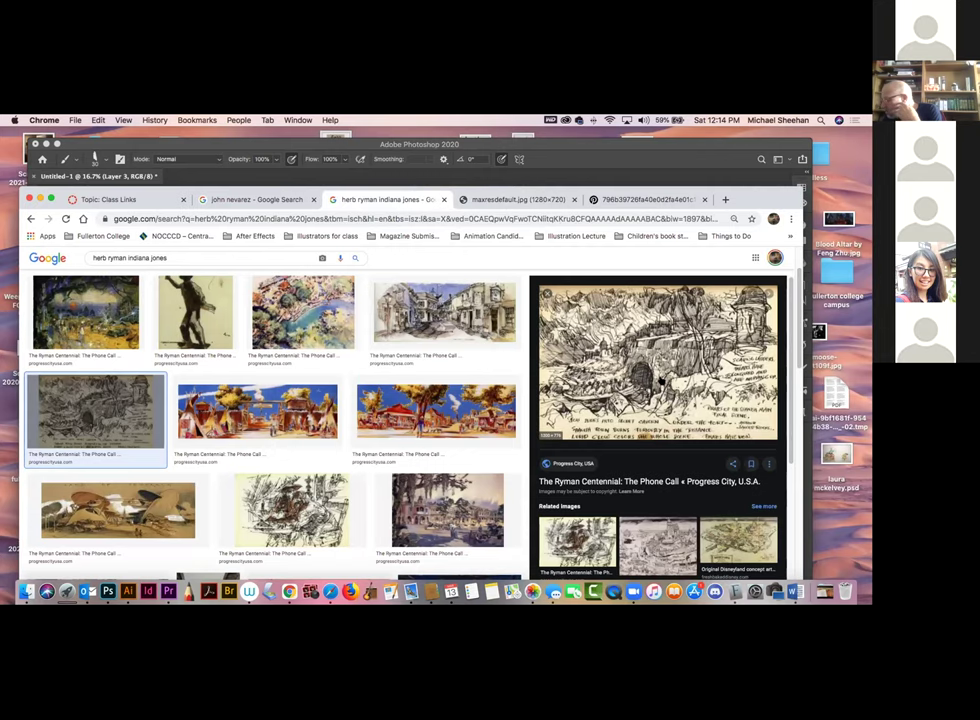
{"action": "key", "text": "super+0"}
{"action": "scroll", "coordinate": [660, 379], "scroll_direction": "up", "scroll_amount": 3}
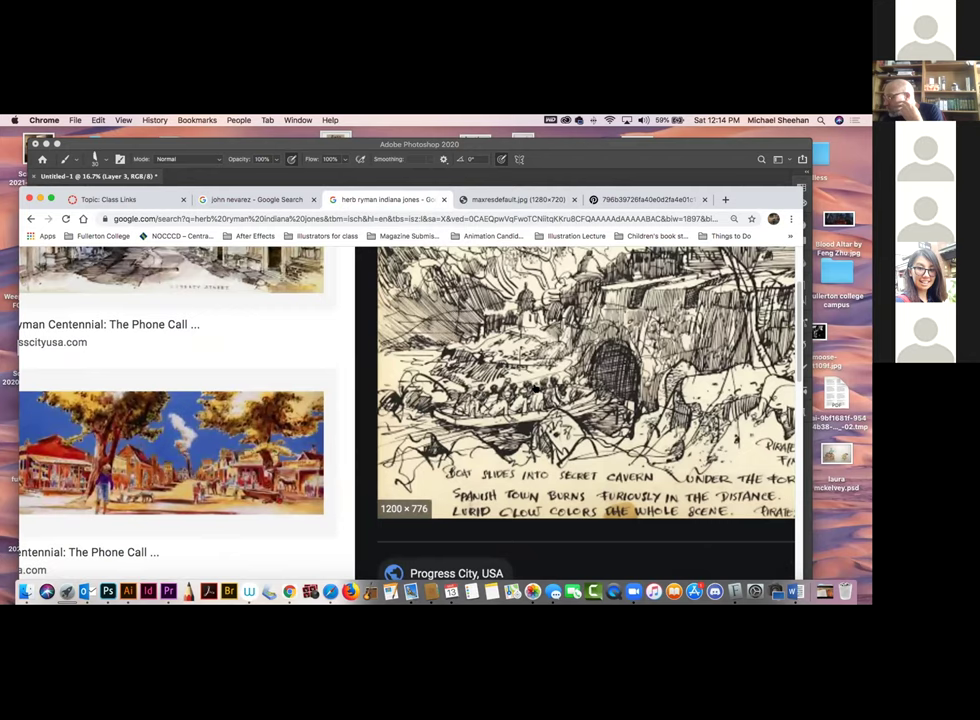
{"action": "scroll", "coordinate": [554, 384], "scroll_direction": "down", "scroll_amount": 3}
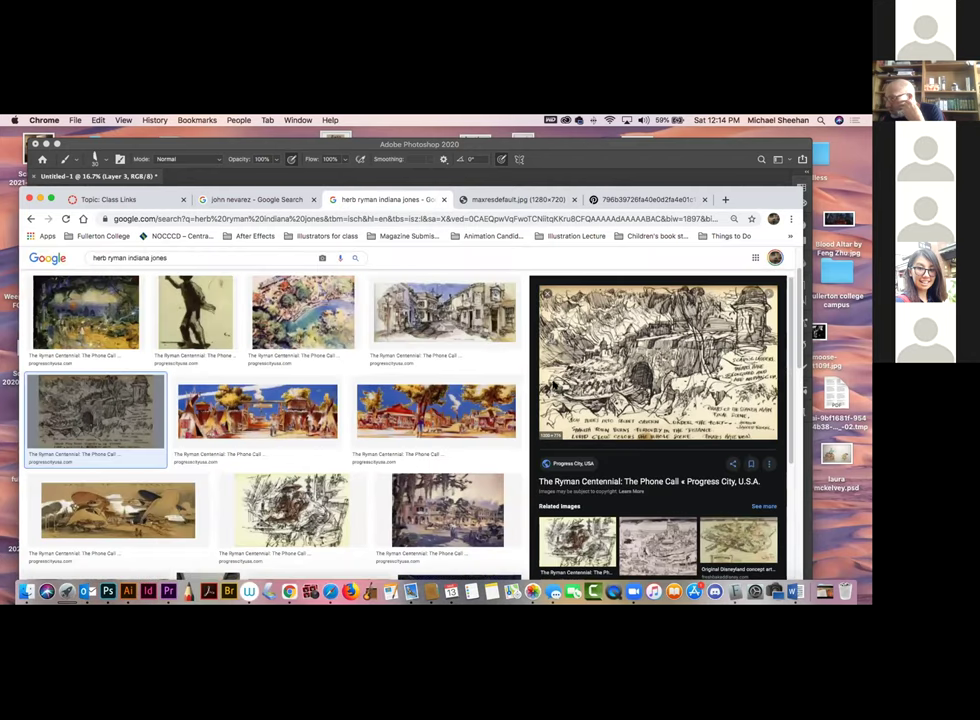
{"action": "scroll", "coordinate": [377, 332], "scroll_direction": "up", "scroll_amount": 1}
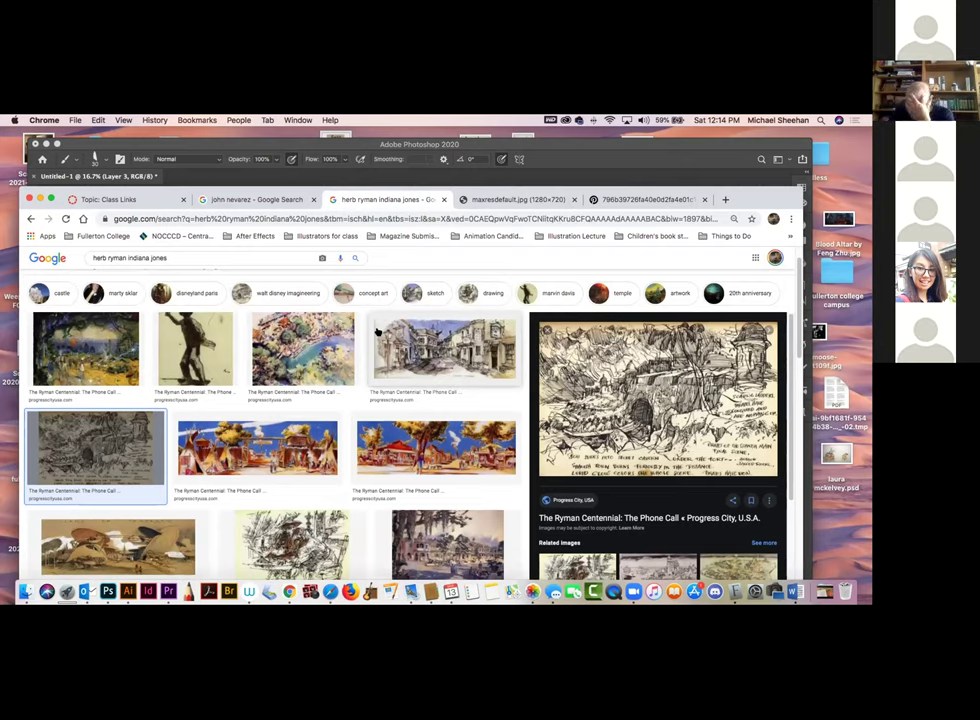
{"action": "left_click", "coordinate": [380, 218]}
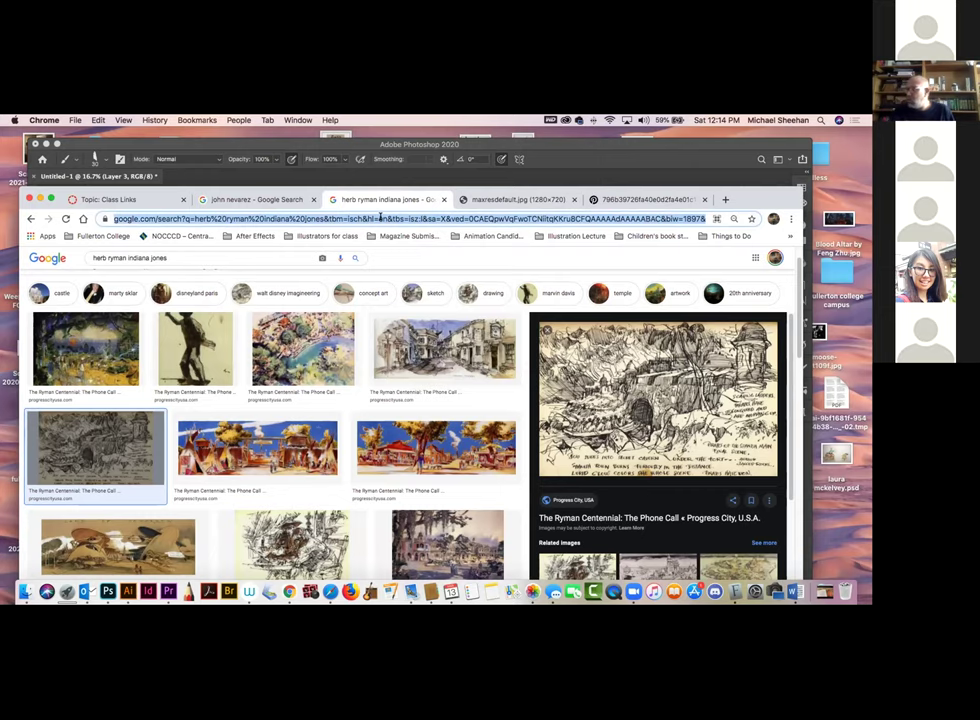
Close the herb ryman indiana jones, maxresdefault.jpg and Main Street painting tabs
{"action": "left_click", "coordinate": [444, 199]}
{"action": "left_click", "coordinate": [444, 199]}
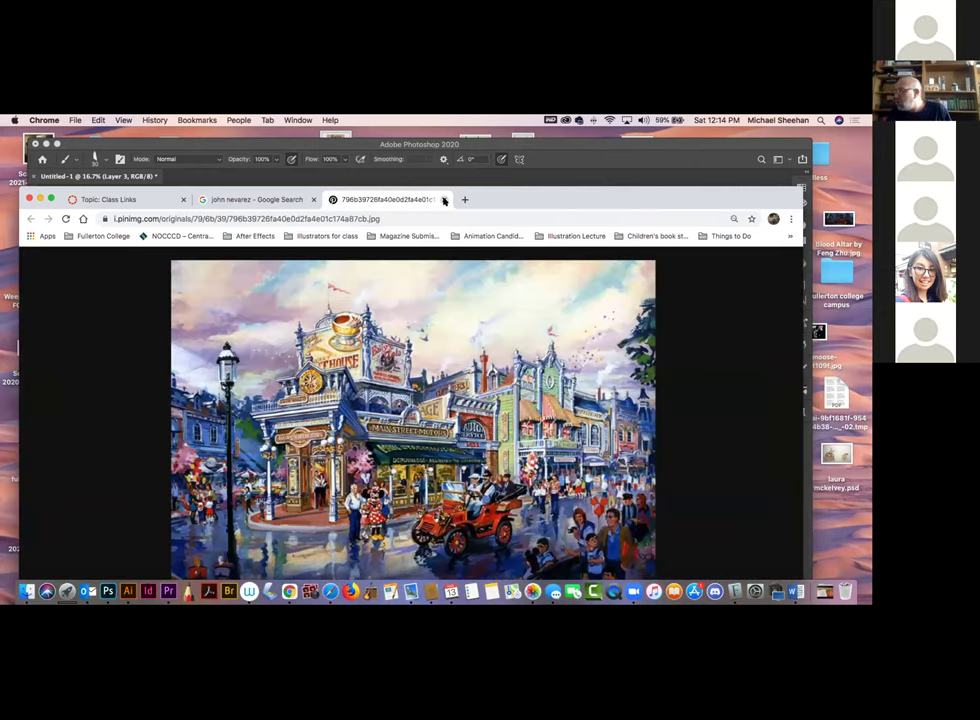
{"action": "left_click", "coordinate": [444, 199]}
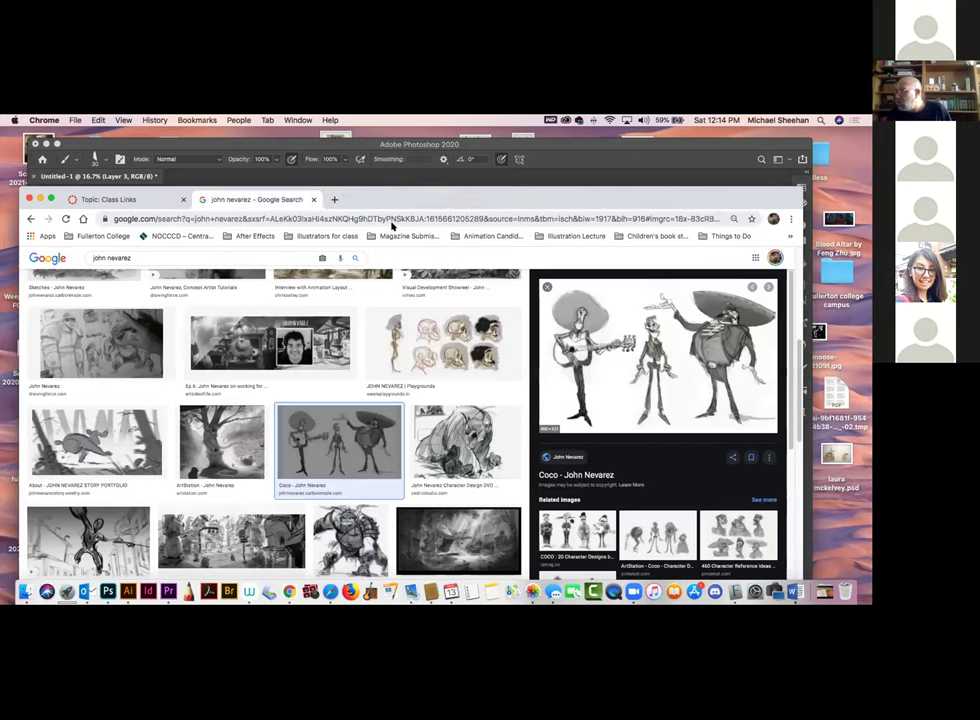
Enter 'herb ryman cinderellas castle' as a new web search and submit it
{"action": "left_click", "coordinate": [393, 218]}
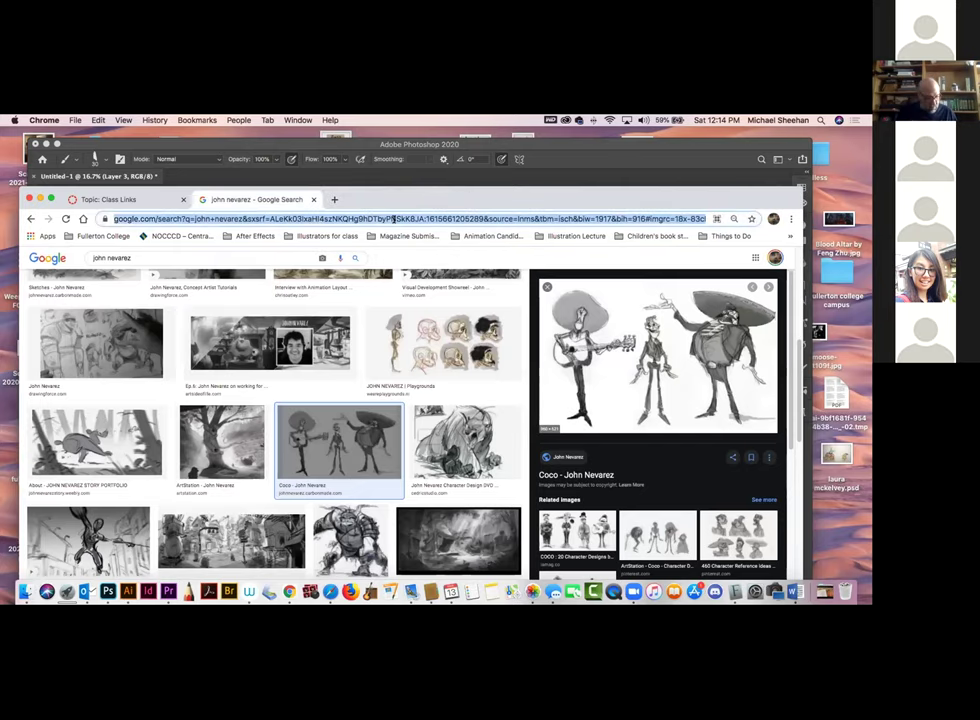
{"action": "type", "text": "herb r"}
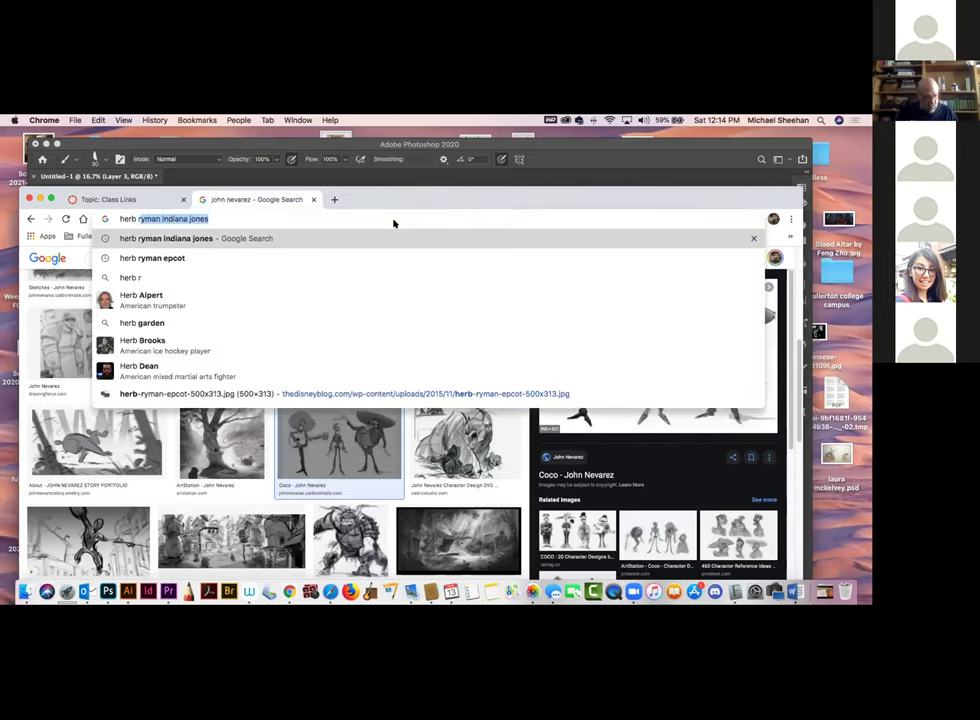
{"action": "type", "text": "yman "}
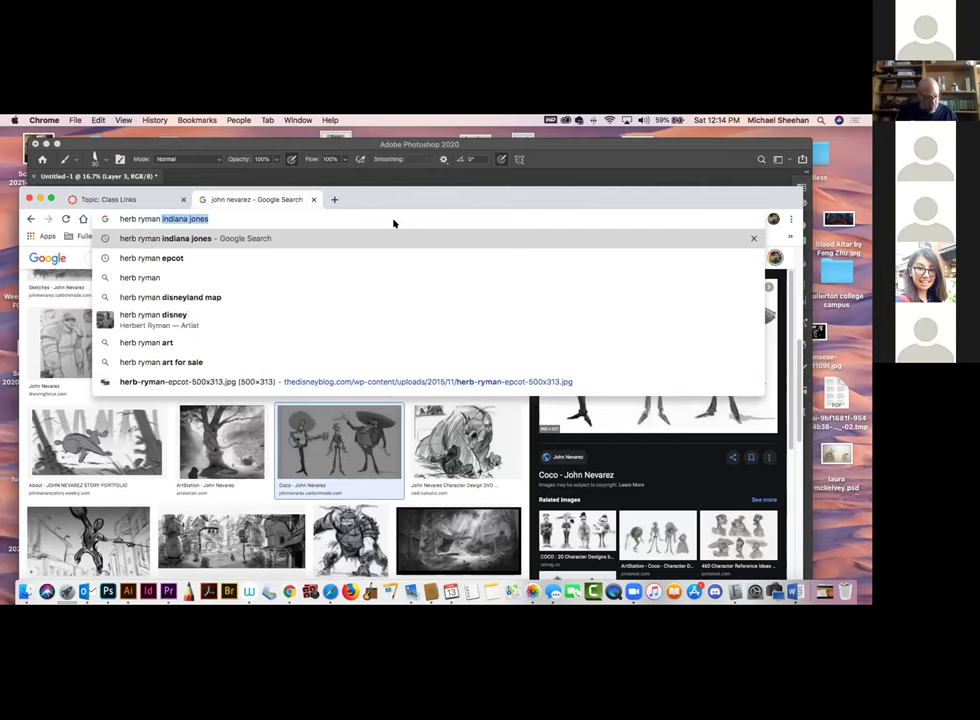
{"action": "type", "text": "cin"}
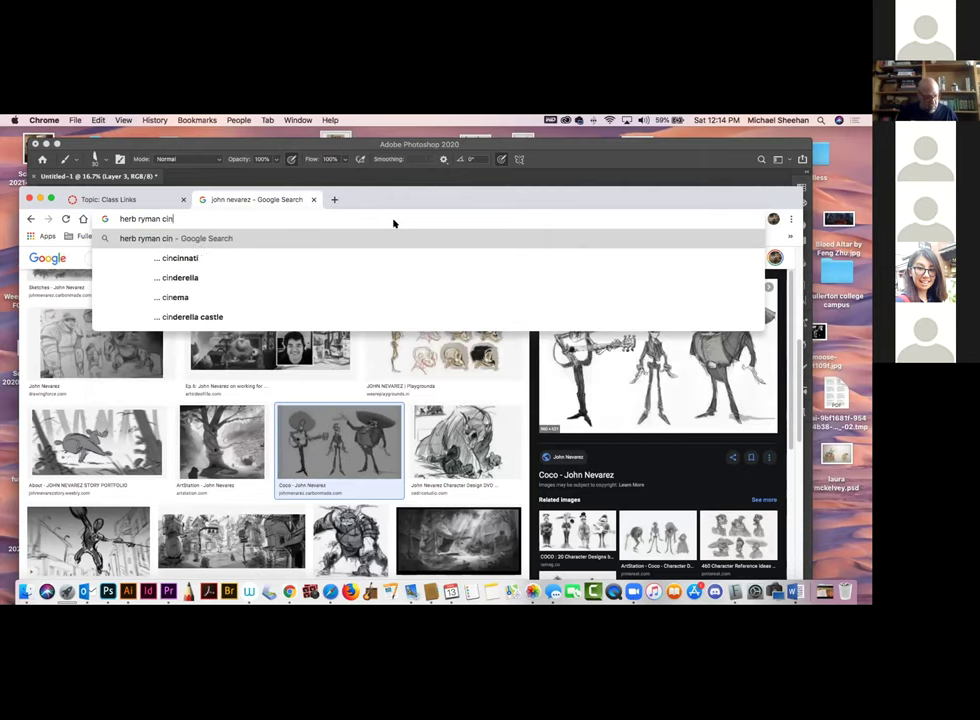
{"action": "type", "text": "derellas cas"}
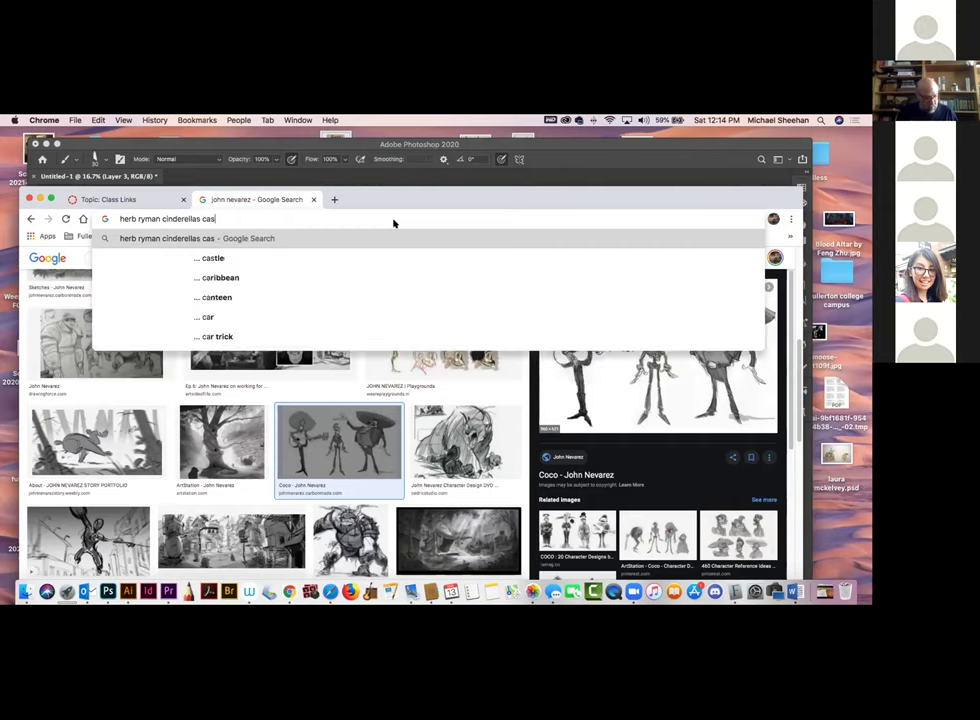
{"action": "type", "text": "tle"}
{"action": "key", "text": "Return"}
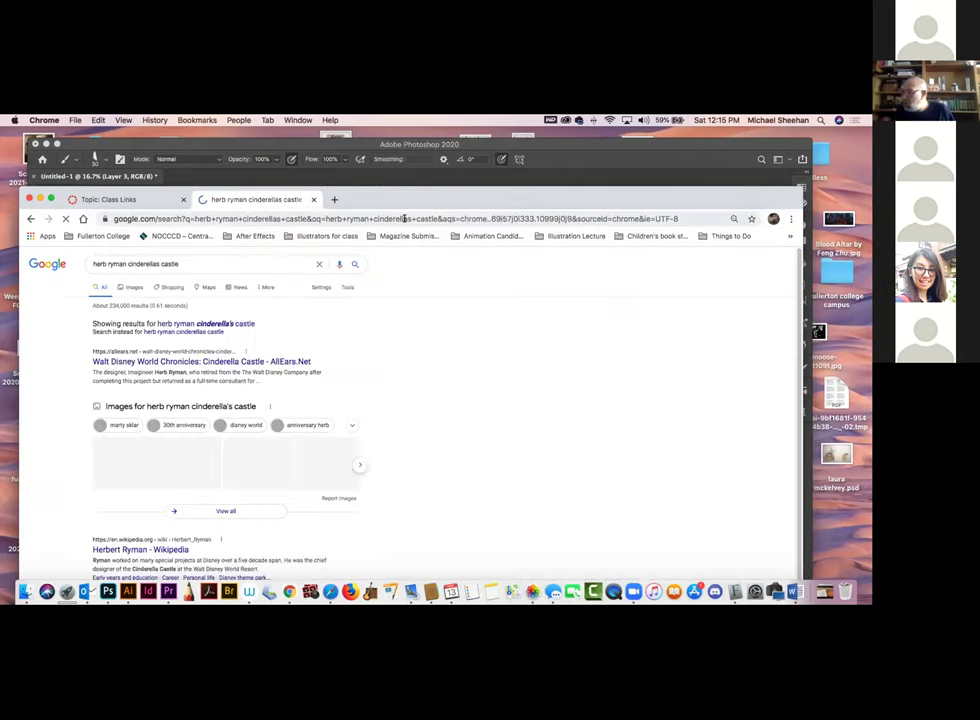
Search the corrected 'herb ryman cinderella's castle' query, filter images to Large, and preview the first painting
{"action": "left_click", "coordinate": [225, 323]}
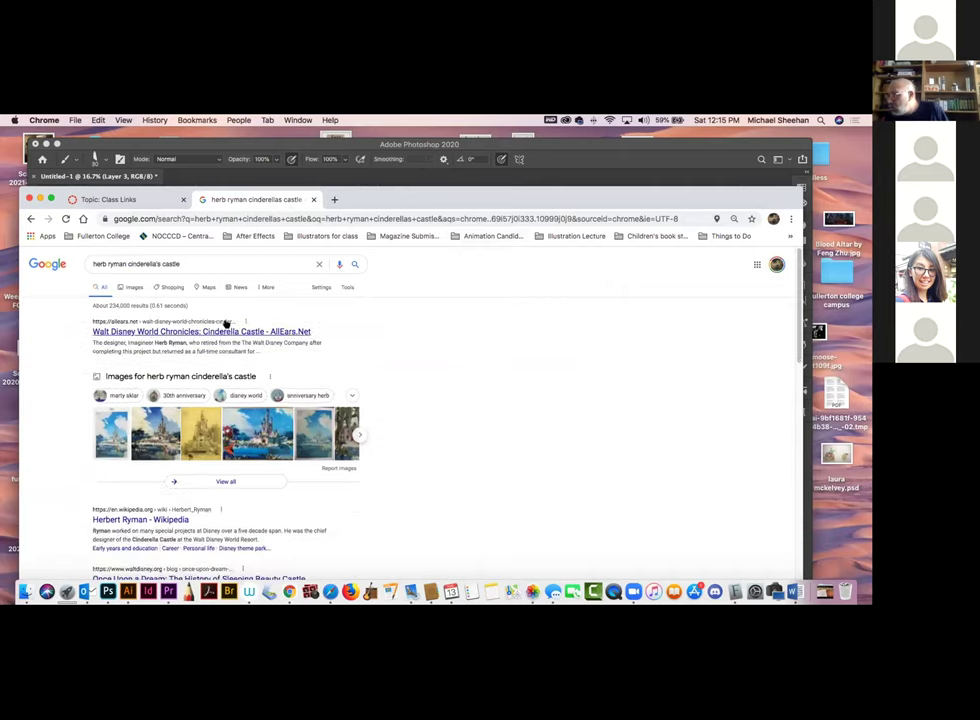
{"action": "left_click", "coordinate": [127, 287]}
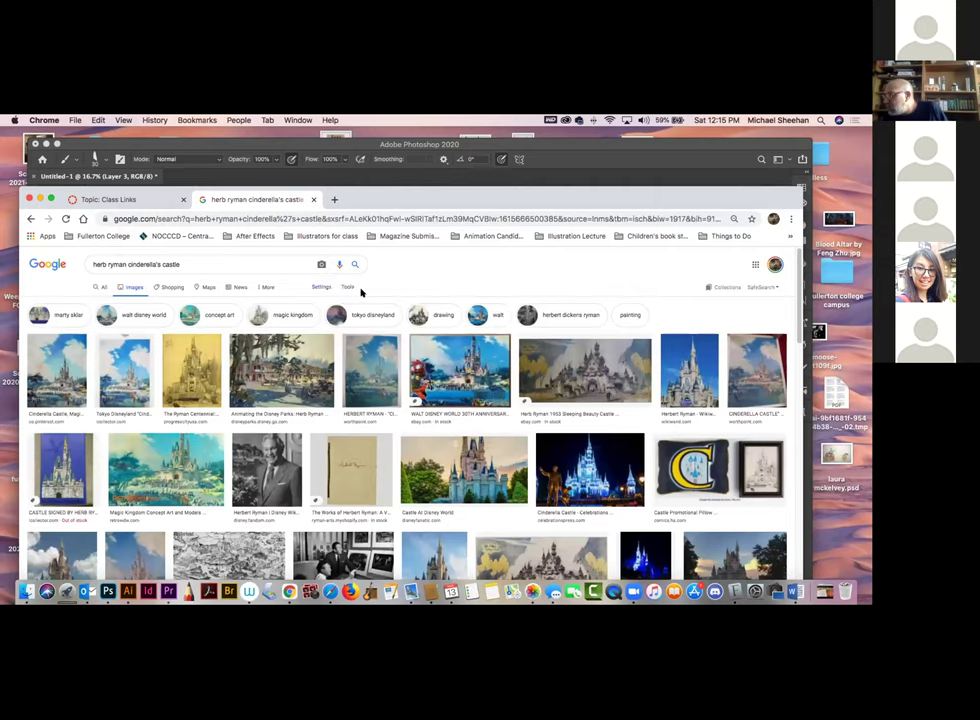
{"action": "left_click", "coordinate": [347, 287]}
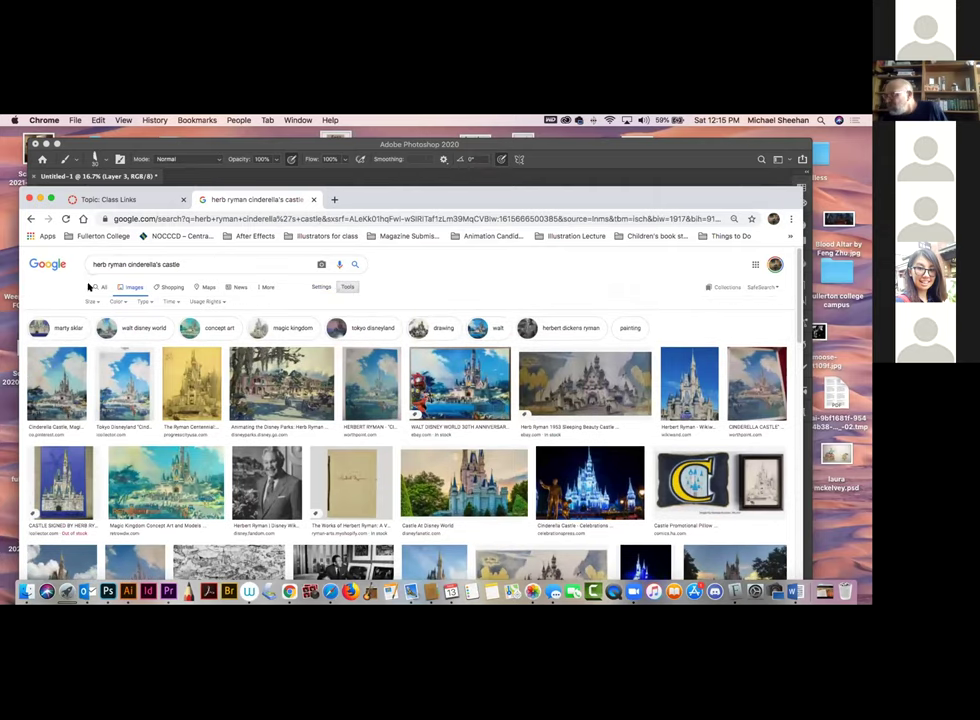
{"action": "left_click", "coordinate": [90, 301]}
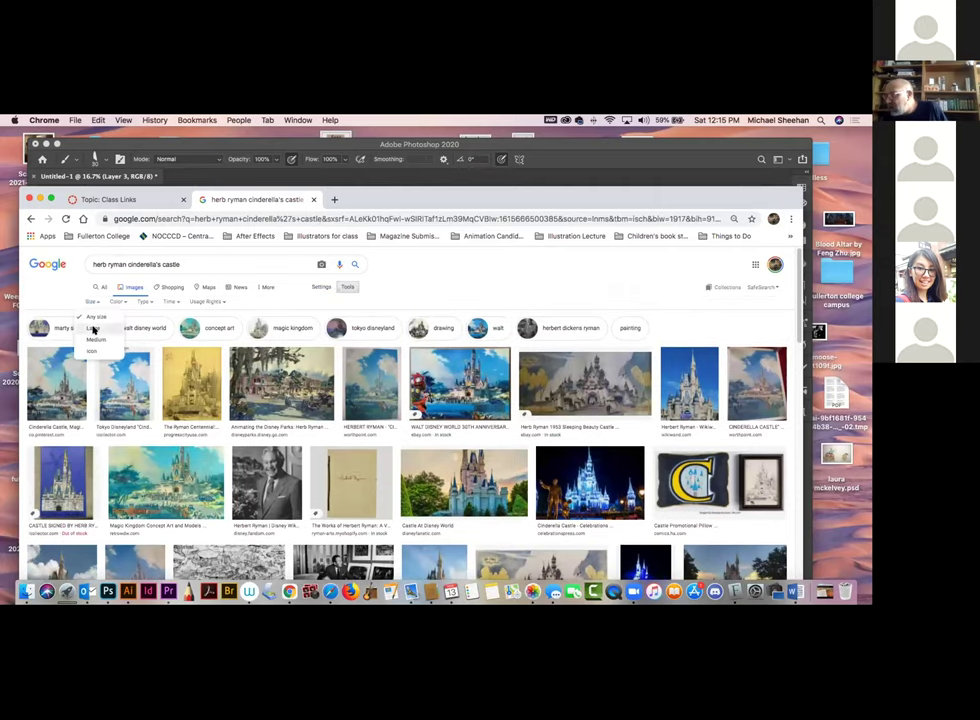
{"action": "left_click", "coordinate": [94, 329]}
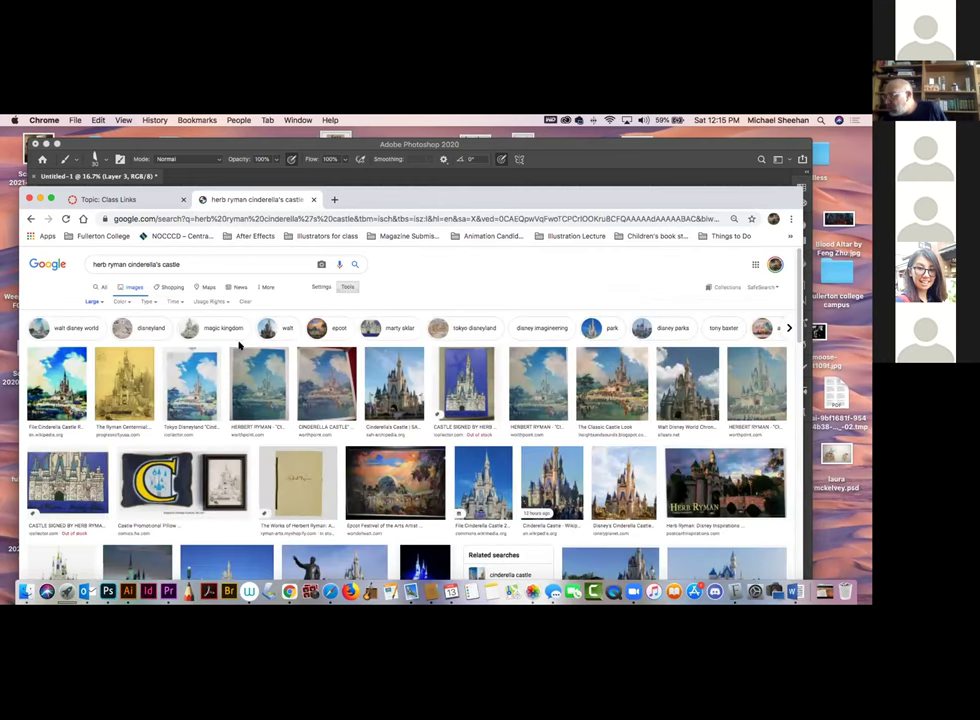
{"action": "left_click", "coordinate": [57, 383]}
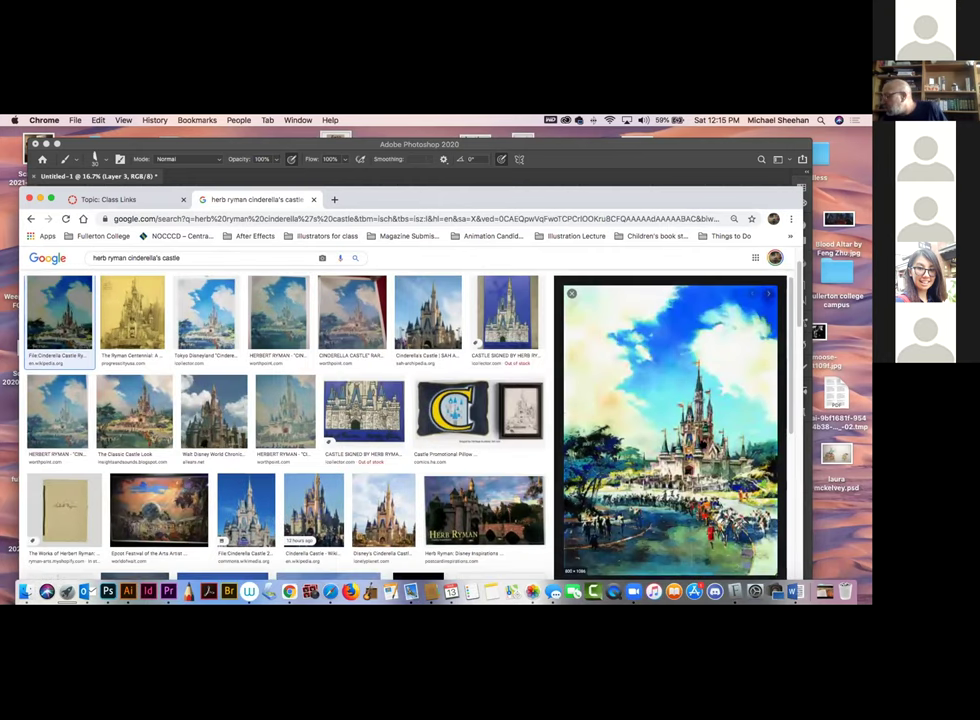
Open the castle painting alone in a new tab, raise the window, and view it at full size
{"action": "right_click", "coordinate": [691, 419]}
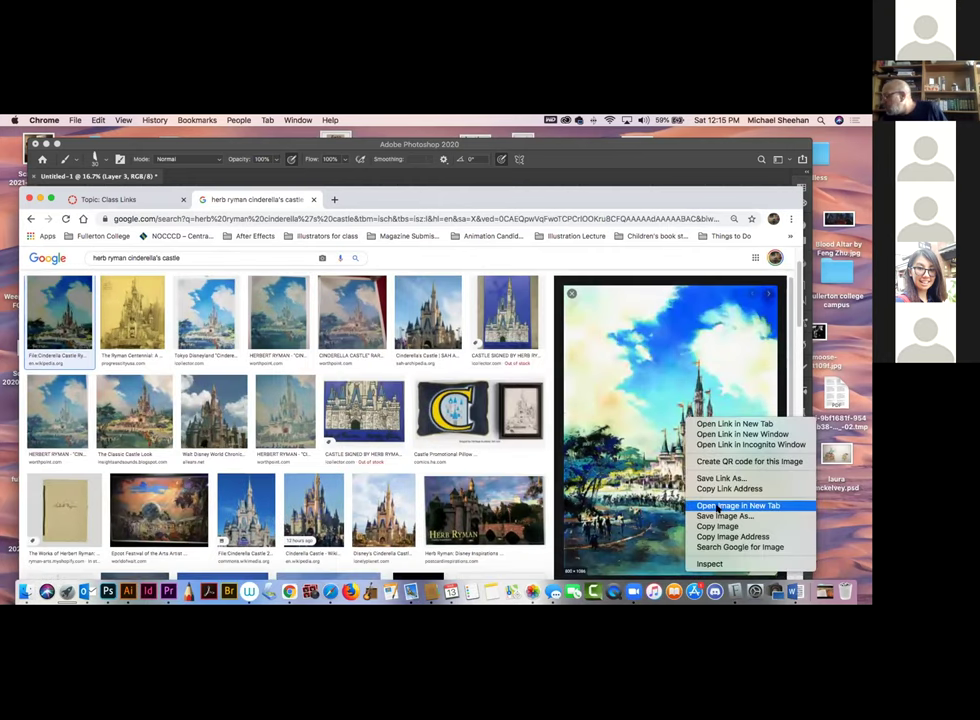
{"action": "left_click", "coordinate": [718, 507]}
{"action": "left_click", "coordinate": [391, 199]}
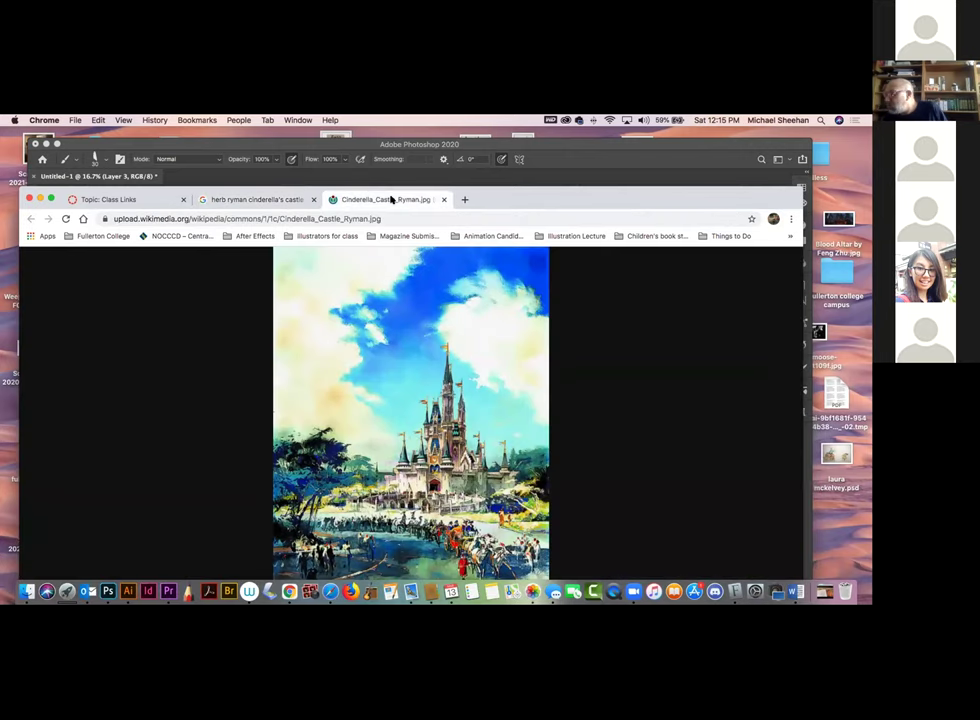
{"action": "left_click", "coordinate": [331, 377]}
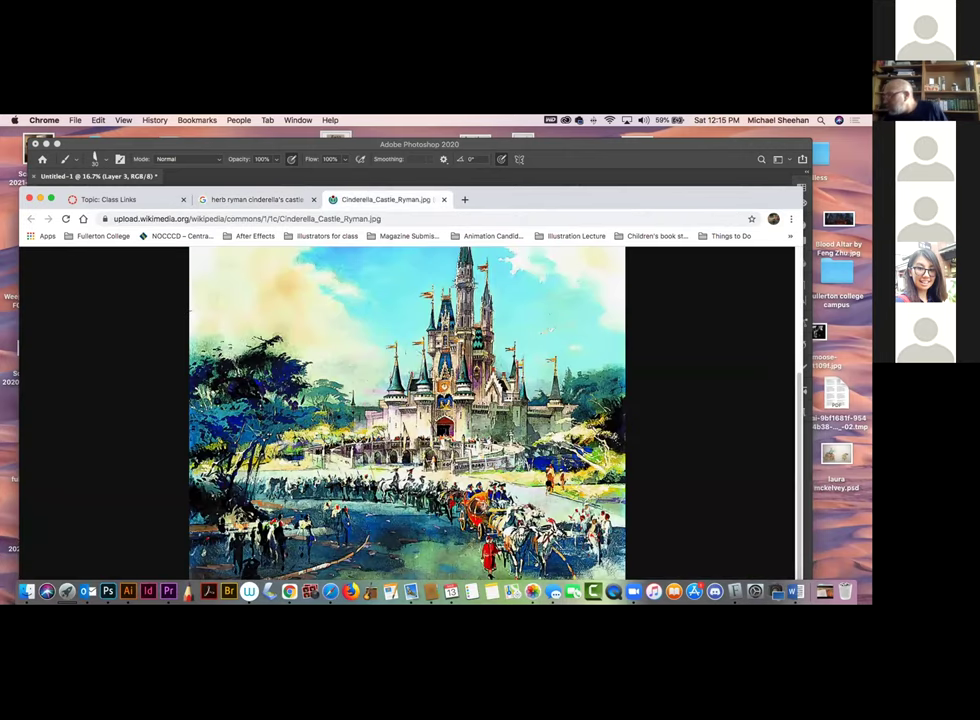
{"action": "left_click", "coordinate": [371, 311]}
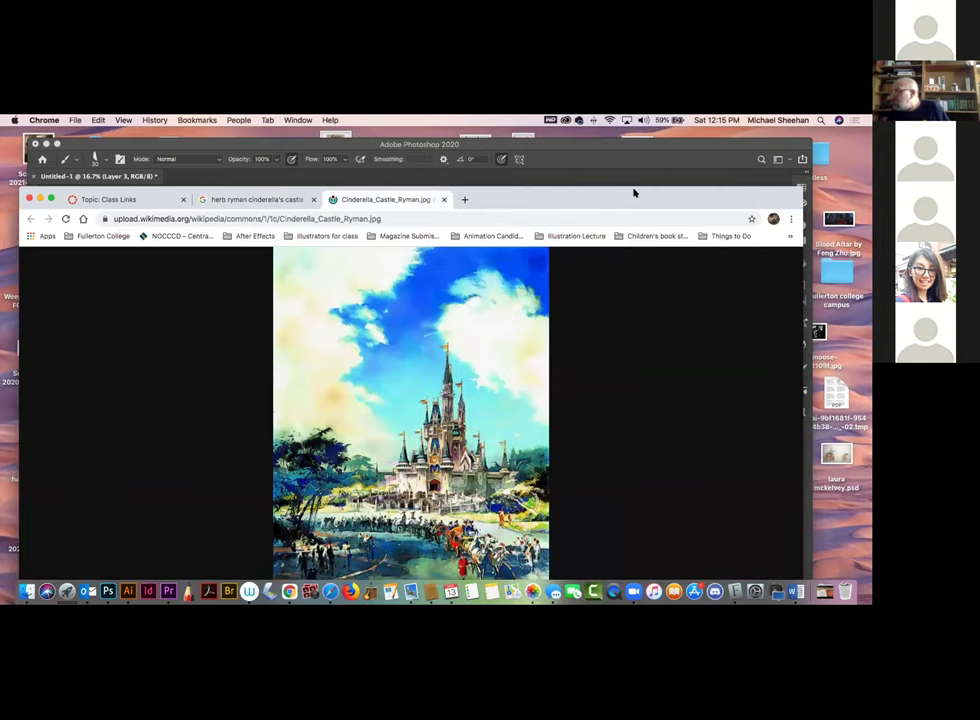
{"action": "left_click_drag", "start_coordinate": [634, 192], "coordinate": [641, 120]}
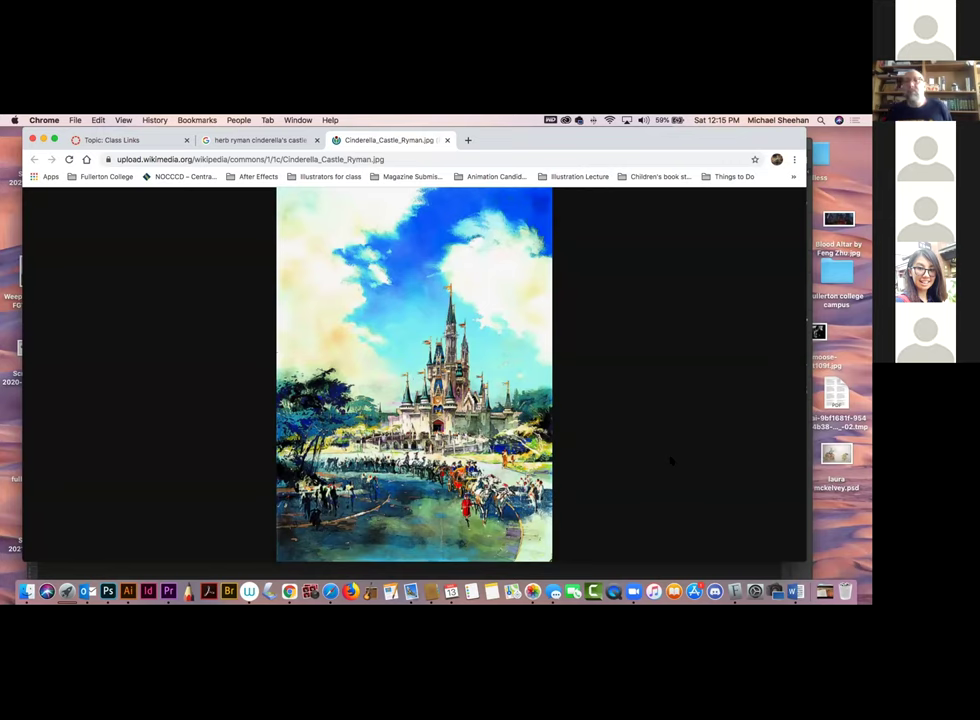
{"action": "left_click", "coordinate": [361, 361]}
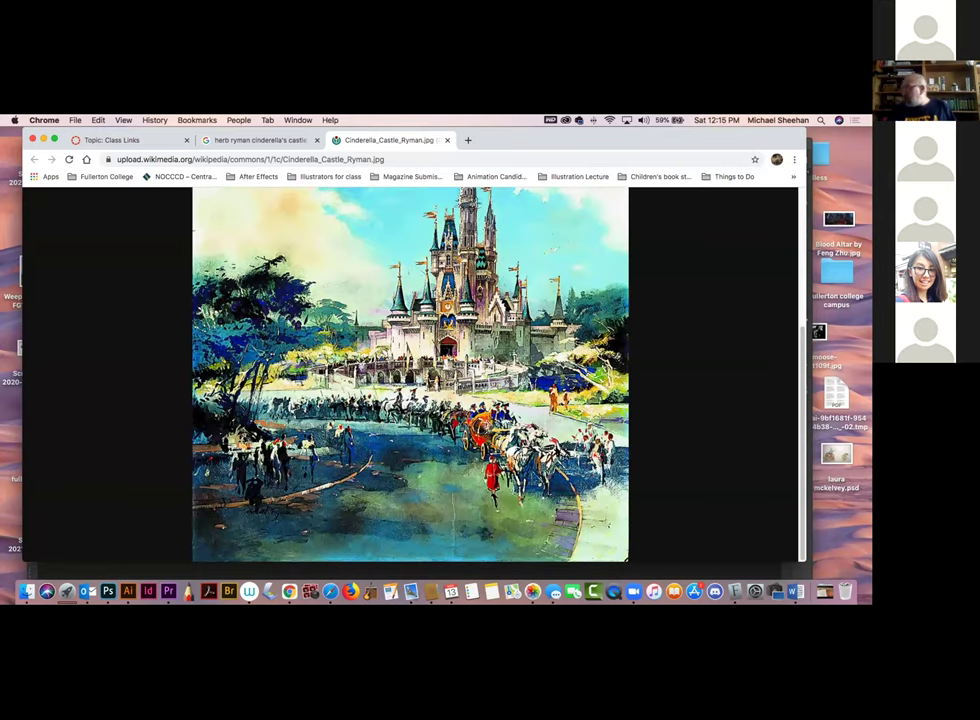
Pan around the full-size Cinderella_Castle_Ryman.jpg painting to inspect its details, then fit it to the window
{"action": "scroll", "coordinate": [410, 375], "scroll_direction": "up", "scroll_amount": 5}
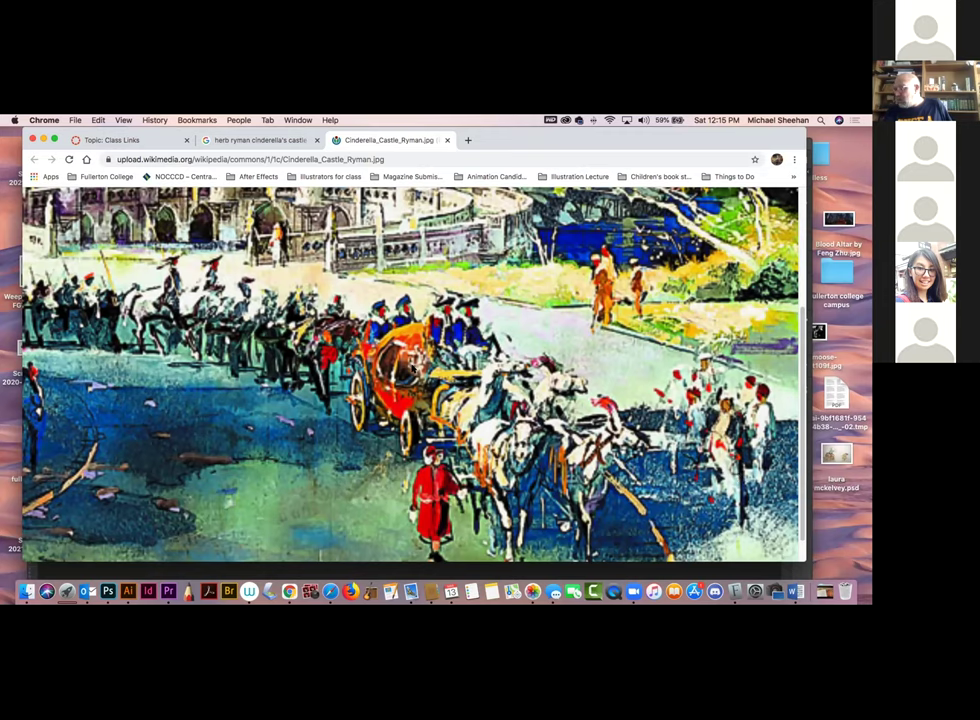
{"action": "scroll", "coordinate": [413, 370], "scroll_direction": "left", "scroll_amount": 6}
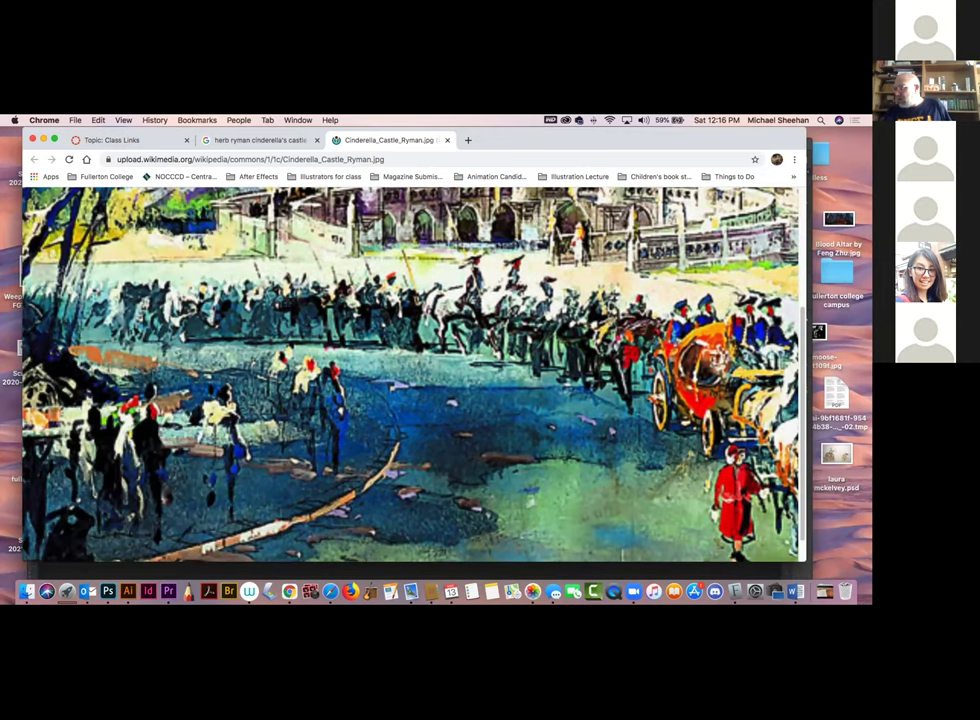
{"action": "scroll", "coordinate": [413, 370], "scroll_direction": "left", "scroll_amount": 1}
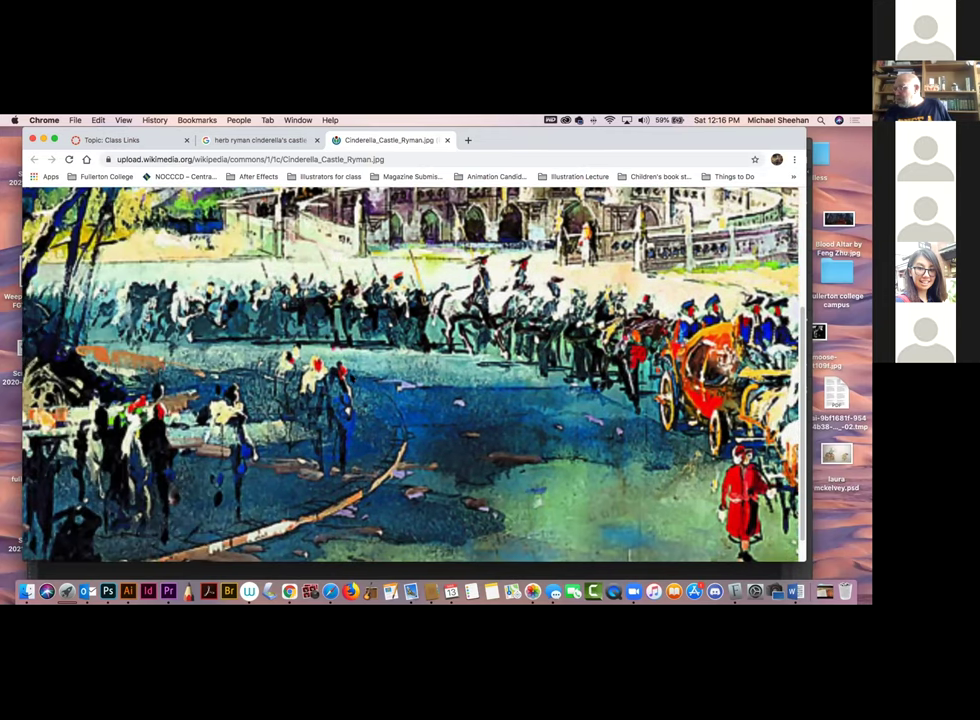
{"action": "scroll", "coordinate": [300, 330], "scroll_direction": "up", "scroll_amount": 3}
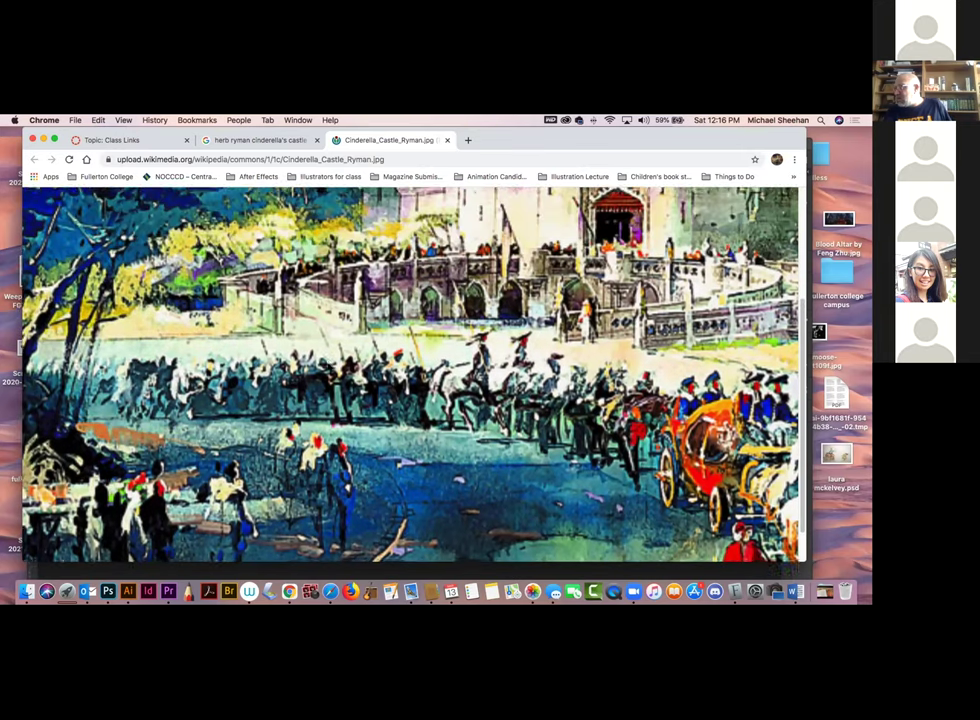
{"action": "scroll", "coordinate": [328, 368], "scroll_direction": "up", "scroll_amount": 2}
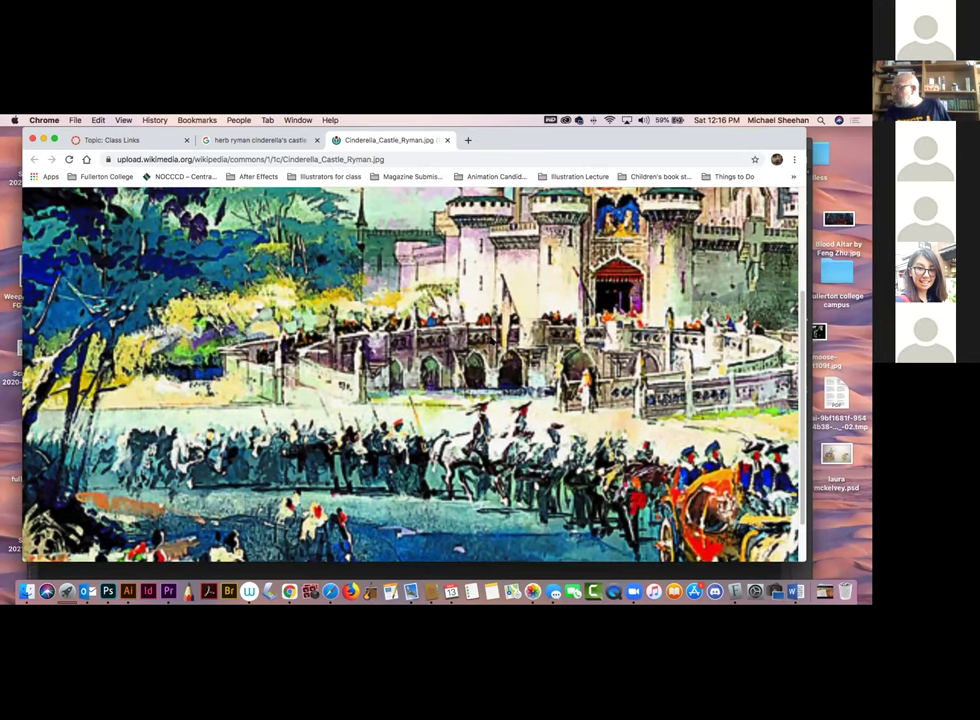
{"action": "scroll", "coordinate": [491, 341], "scroll_direction": "up", "scroll_amount": 2}
{"action": "scroll", "coordinate": [491, 341], "scroll_direction": "right", "scroll_amount": 3}
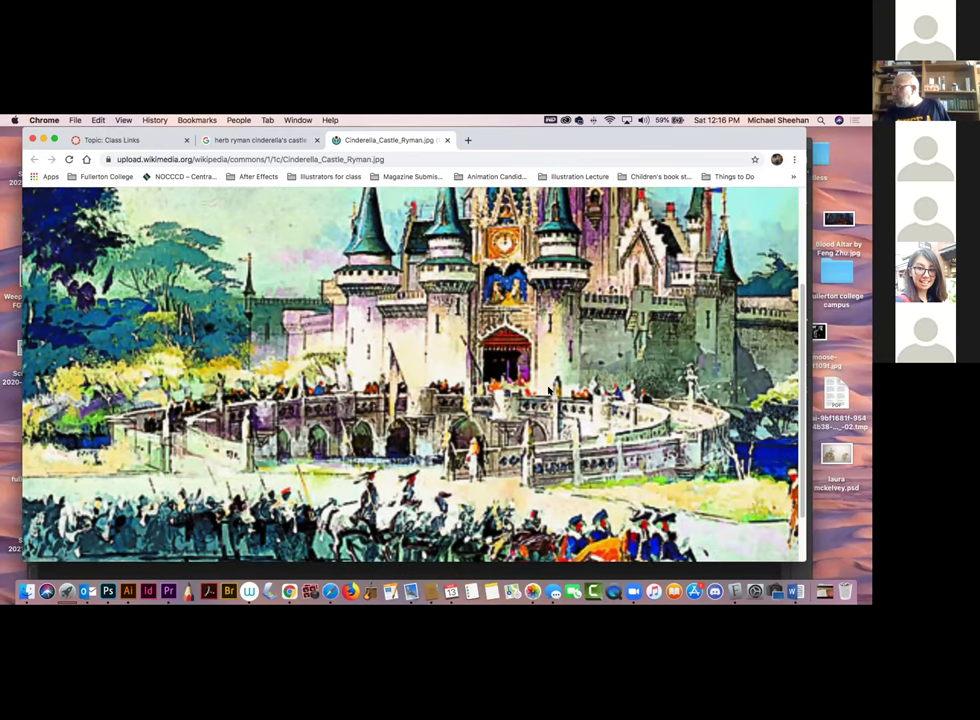
{"action": "left_click", "coordinate": [491, 341]}
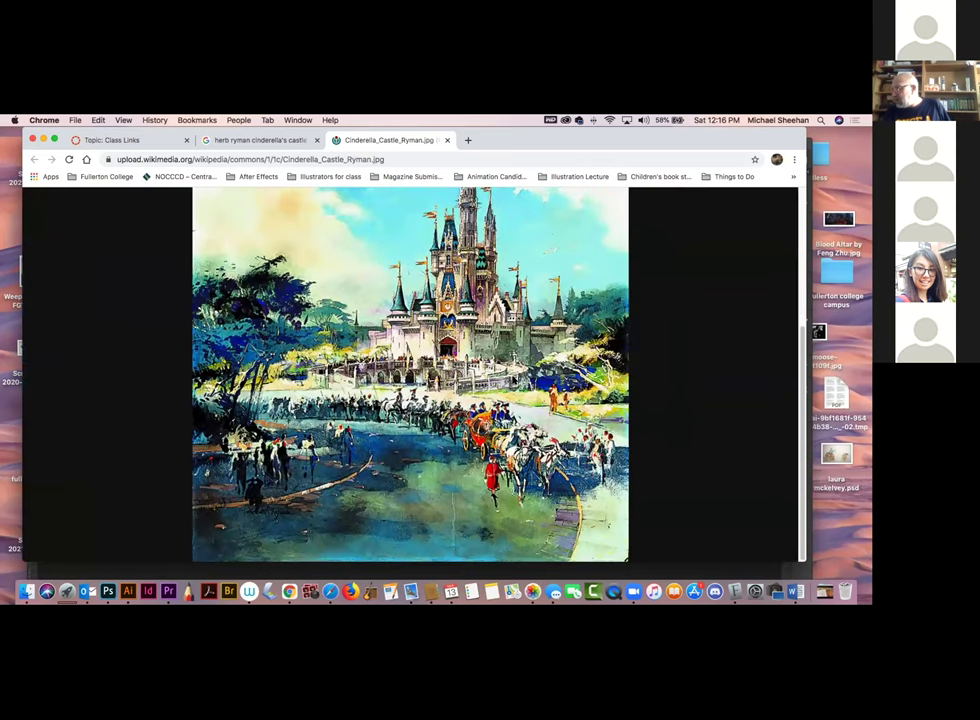
{"action": "scroll", "coordinate": [410, 375], "scroll_direction": "up", "scroll_amount": 2}
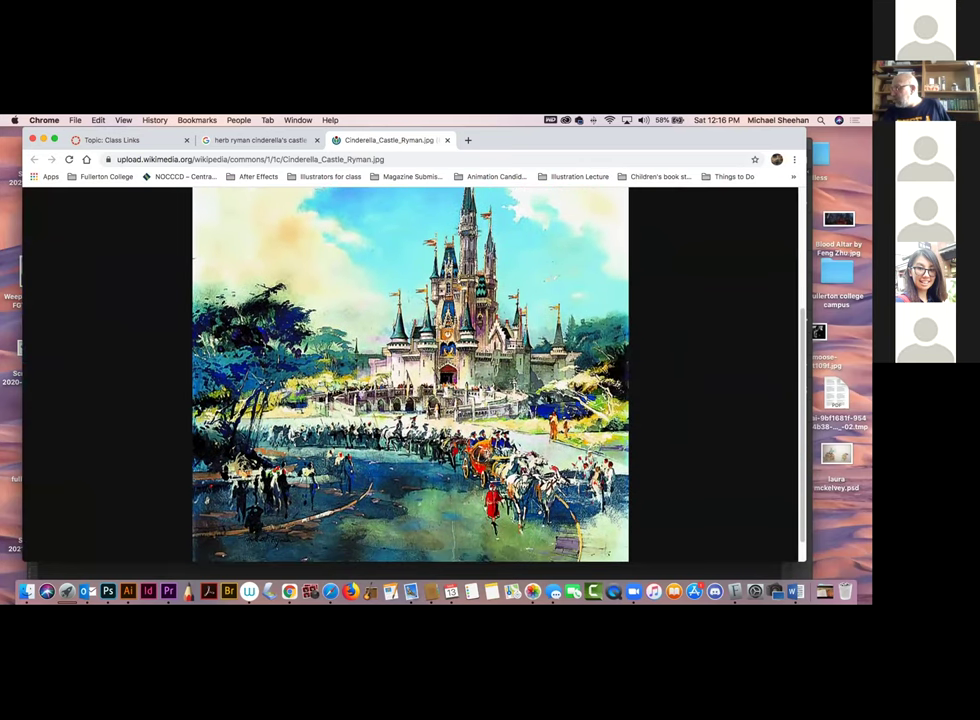
Zoom the enlarged Cinderella_Castle_Ryman.jpg watercolor out to fit the Chrome window
{"action": "left_click", "coordinate": [585, 347]}
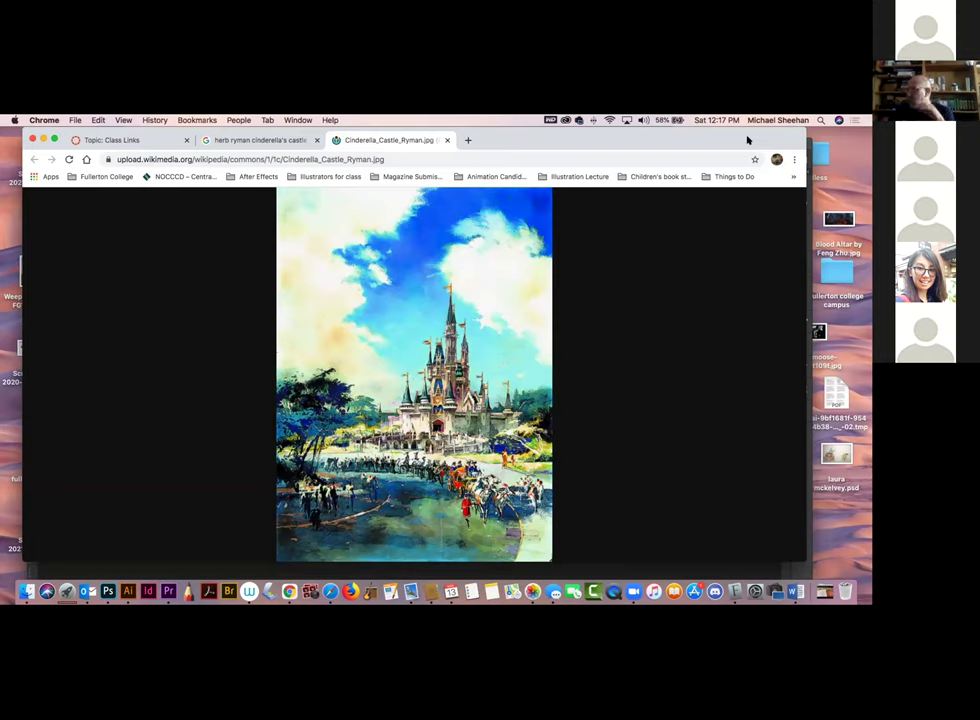
Drag the Chrome window down the screen to reveal the Photoshop café sketch
{"action": "mouse_move", "coordinate": [717, 138]}
{"action": "left_mouse_down"}
{"action": "mouse_move", "coordinate": [715, 158]}
{"action": "mouse_move", "coordinate": [728, 149]}
{"action": "left_mouse_up"}
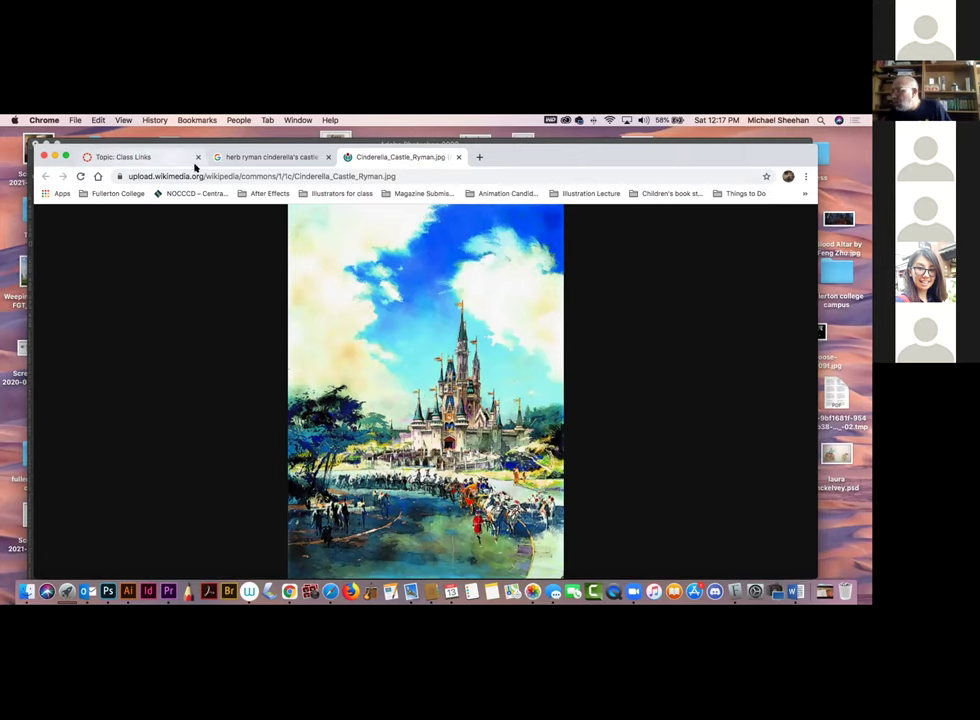
{"action": "left_click_drag", "start_coordinate": [606, 157], "coordinate": [618, 490]}
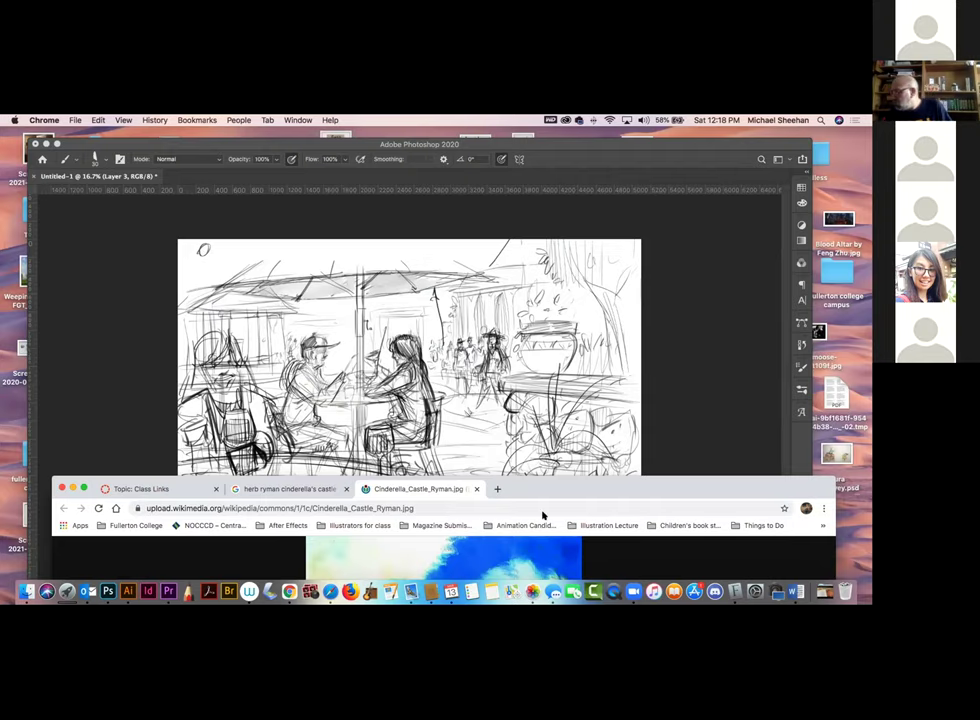
Drag the Chrome window with the castle painting back up over the café sketch
{"action": "left_click_drag", "start_coordinate": [634, 488], "coordinate": [605, 152]}
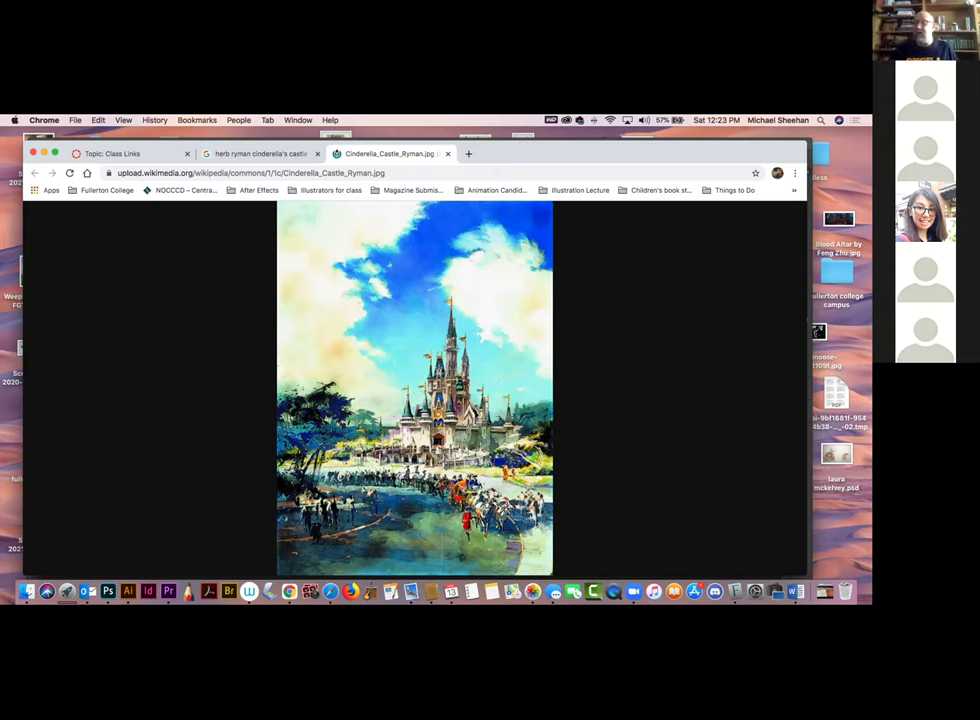
Drag the Chrome castle-painting window off to the left, uncovering the Photoshop sketch
{"action": "mouse_move", "coordinate": [717, 155]}
{"action": "left_mouse_down"}
{"action": "mouse_move", "coordinate": [610, 192]}
{"action": "mouse_move", "coordinate": [110, 160]}
{"action": "left_mouse_up"}
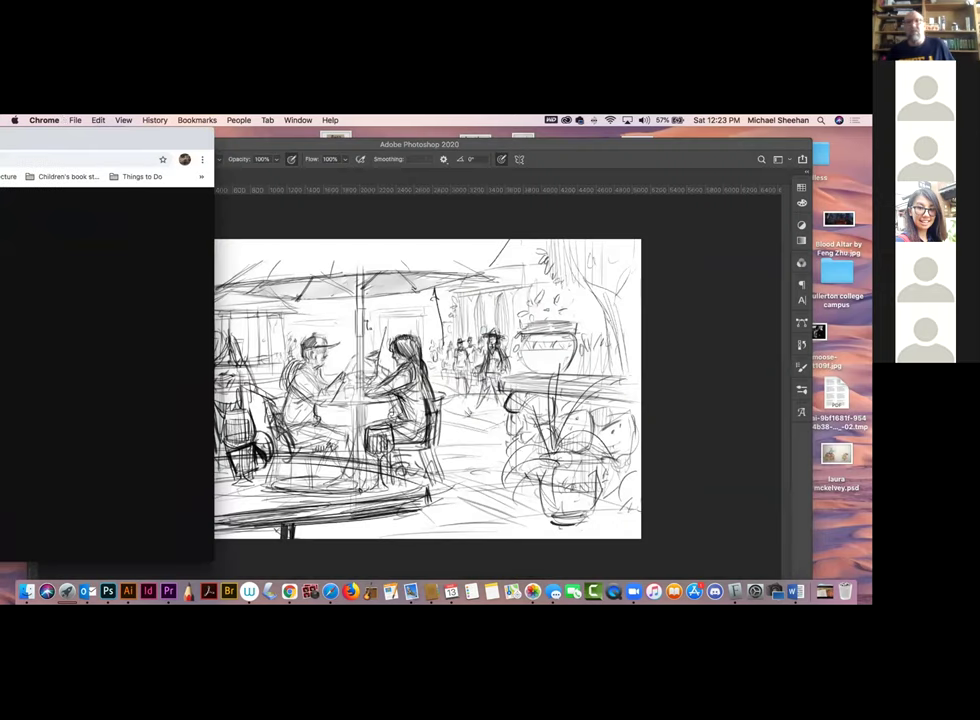
Activate the sketch, then draw strokes under the potted plant and hatch the umbrella canopy
{"action": "left_click", "coordinate": [304, 326]}
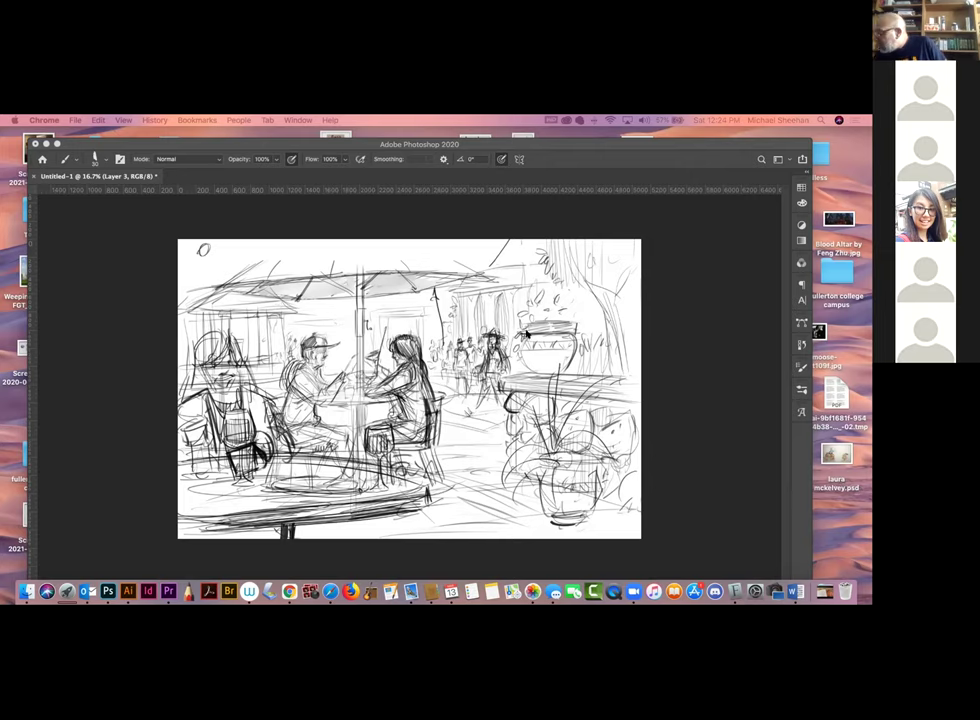
{"action": "left_click", "coordinate": [405, 257]}
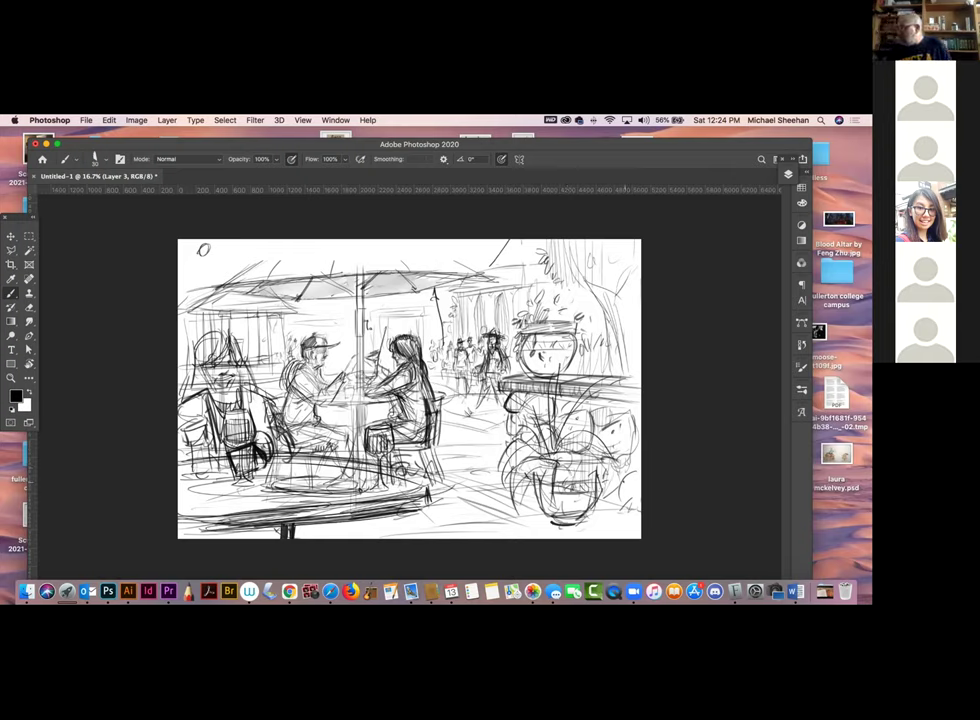
{"action": "left_click_drag", "start_coordinate": [558, 527], "coordinate": [600, 530]}
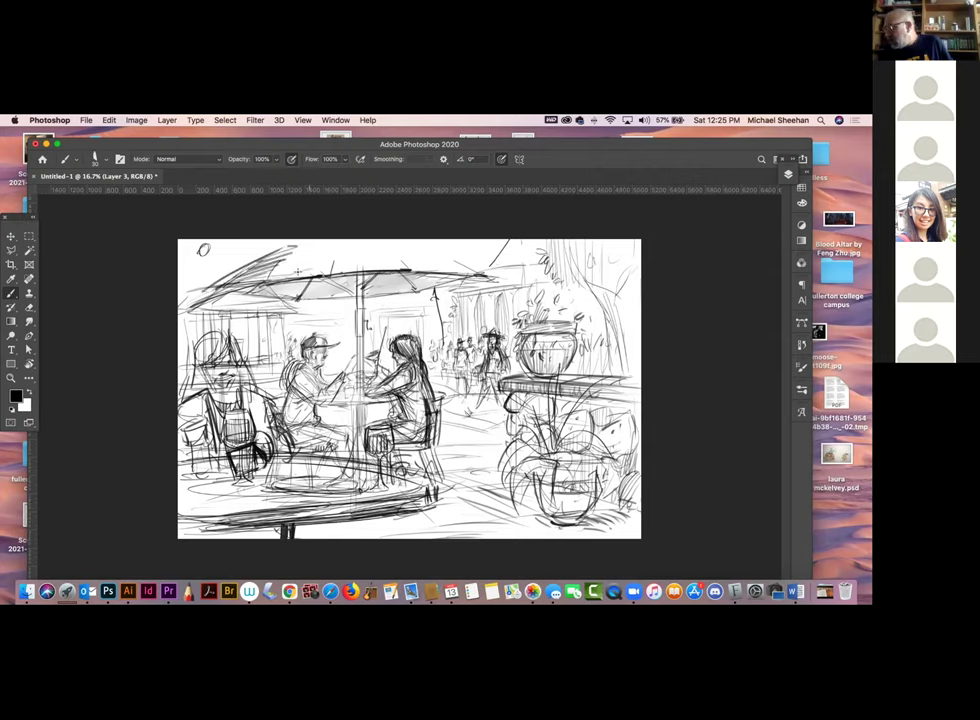
{"action": "left_click_drag", "start_coordinate": [333, 255], "coordinate": [468, 265]}
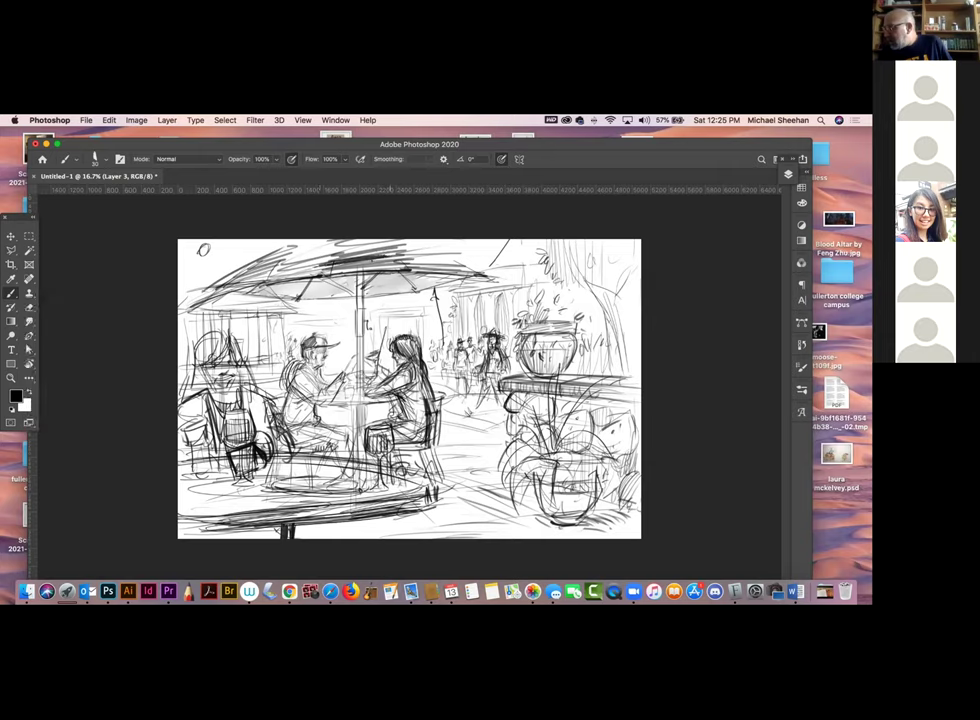
Smear the umbrella canopy hatching into soft gray tone with the Smudge tool, then return to Brush
{"action": "key", "text": "r"}
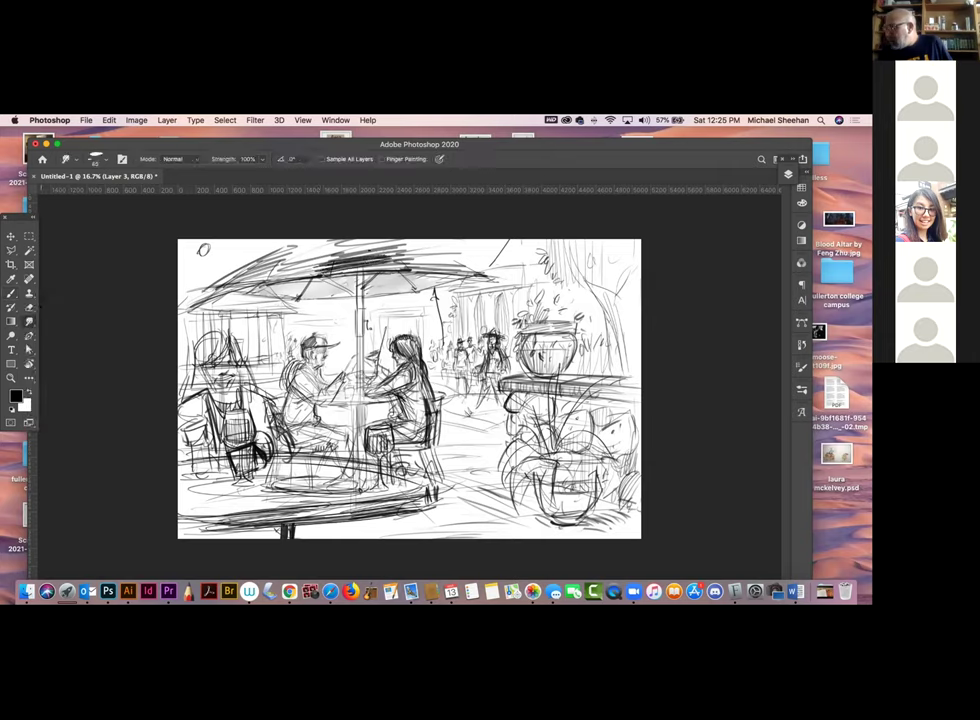
{"action": "left_click_drag", "start_coordinate": [303, 262], "coordinate": [376, 242]}
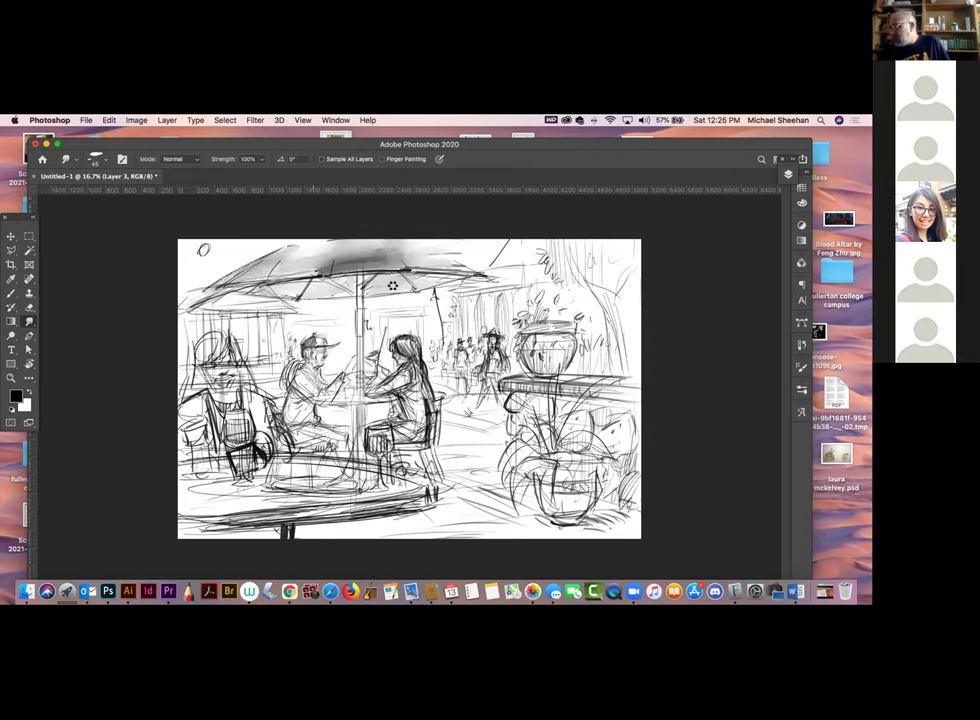
{"action": "key", "text": "b"}
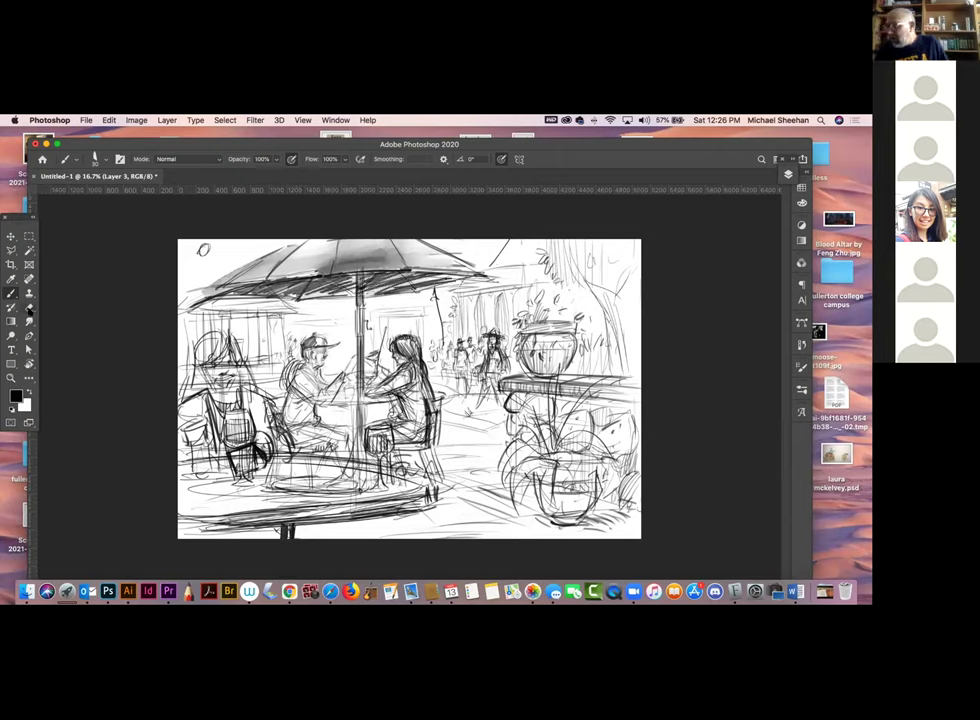
Switch to the Smudge tool (R) and back to the Brush tool (B)
{"action": "key", "text": "r"}
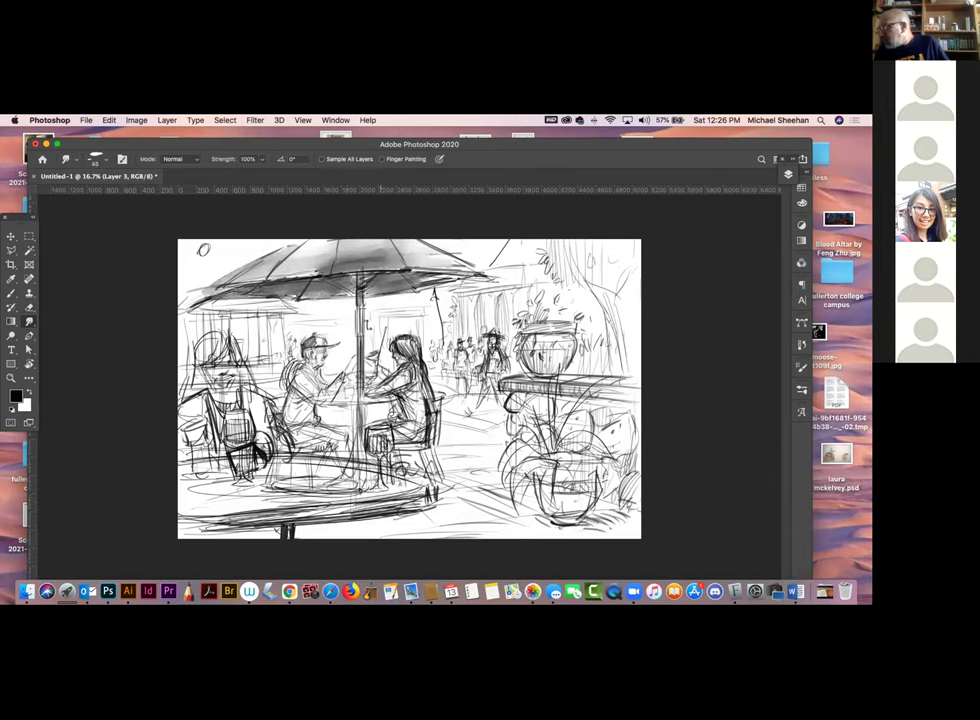
{"action": "key", "text": "b"}
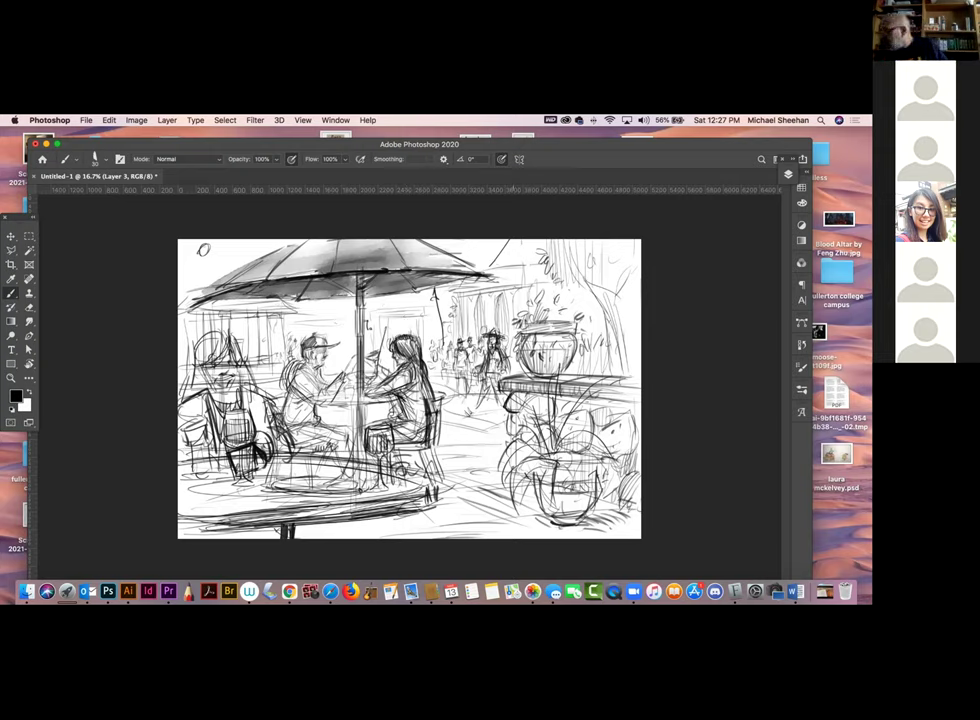
Draw short vertical hatch strokes above the seated woman's head, keeping the Brush tool active
{"action": "mouse_move", "coordinate": [401, 320]}
{"action": "left_mouse_down"}
{"action": "mouse_move", "coordinate": [430, 322]}
{"action": "mouse_move", "coordinate": [474, 373]}
{"action": "left_mouse_up"}
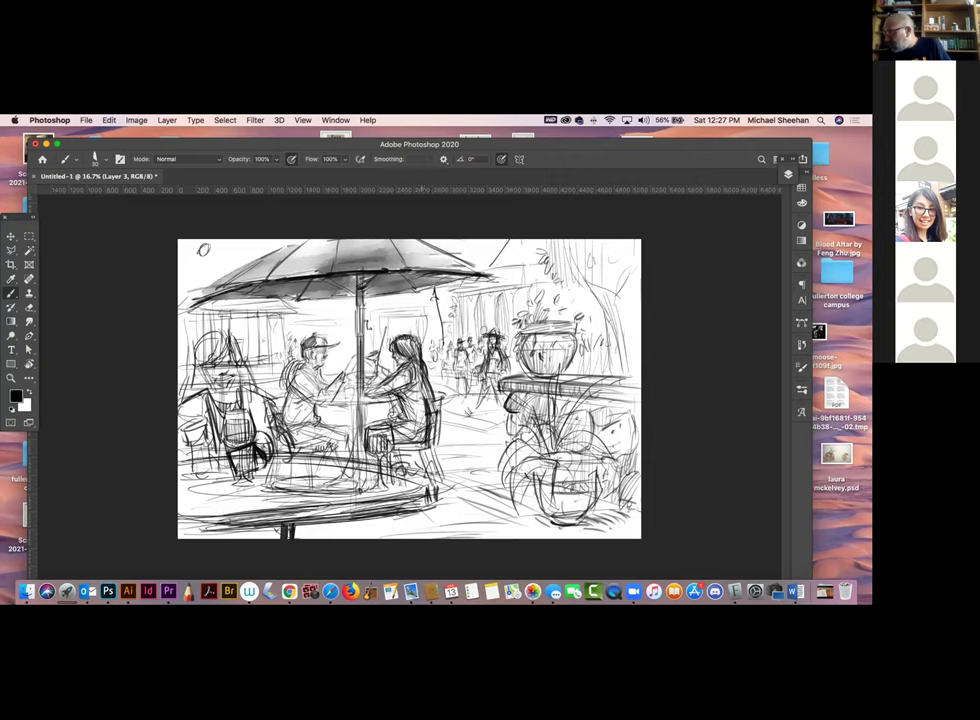
{"action": "left_click", "coordinate": [11, 377]}
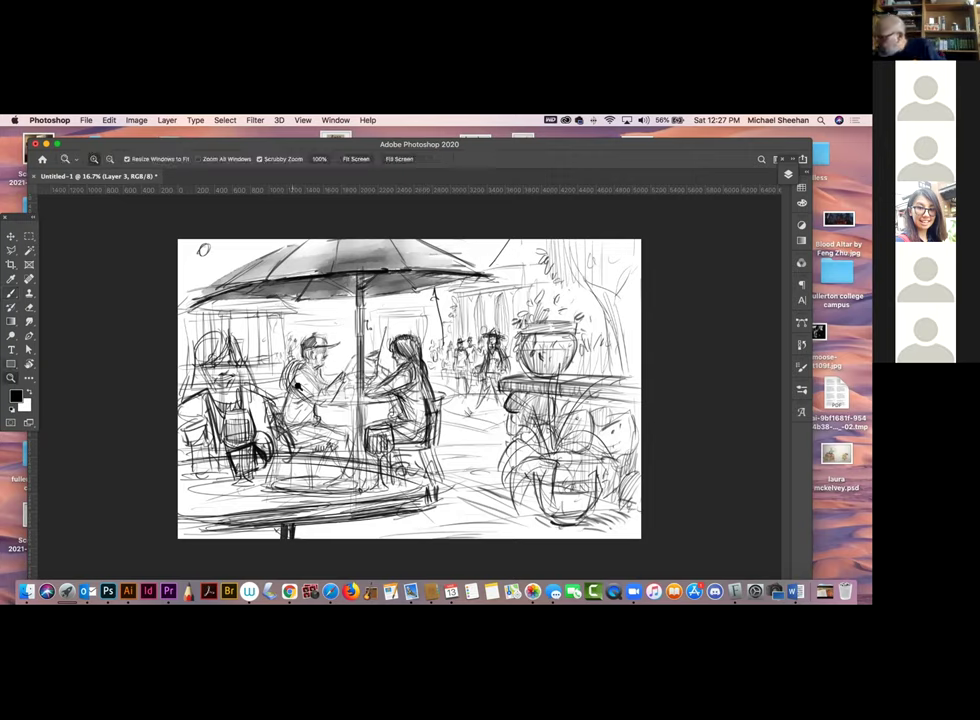
{"action": "key", "text": "b"}
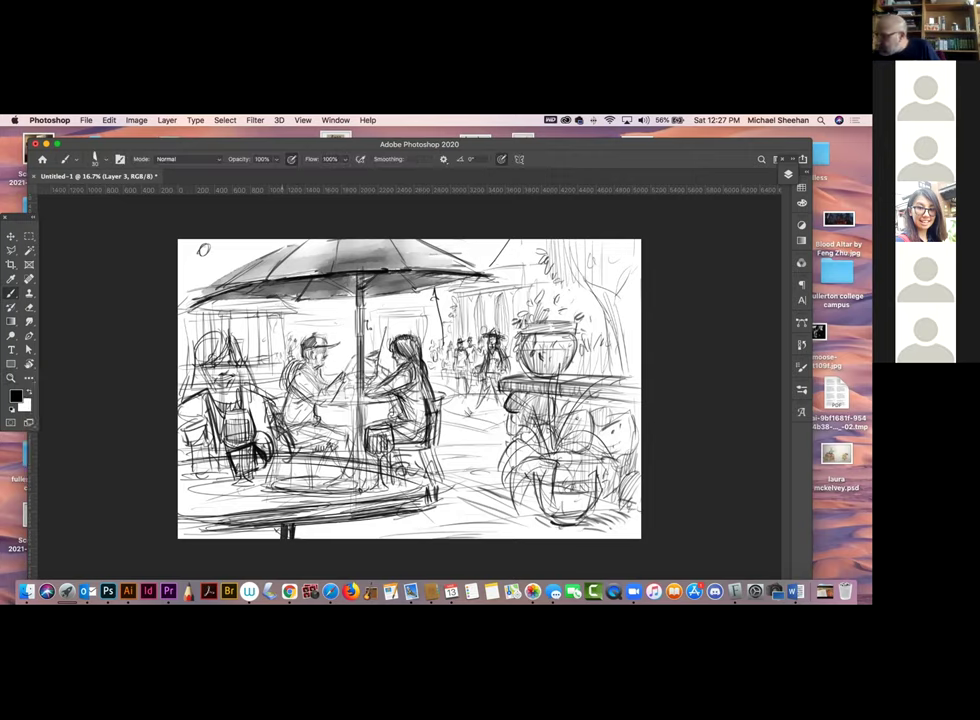
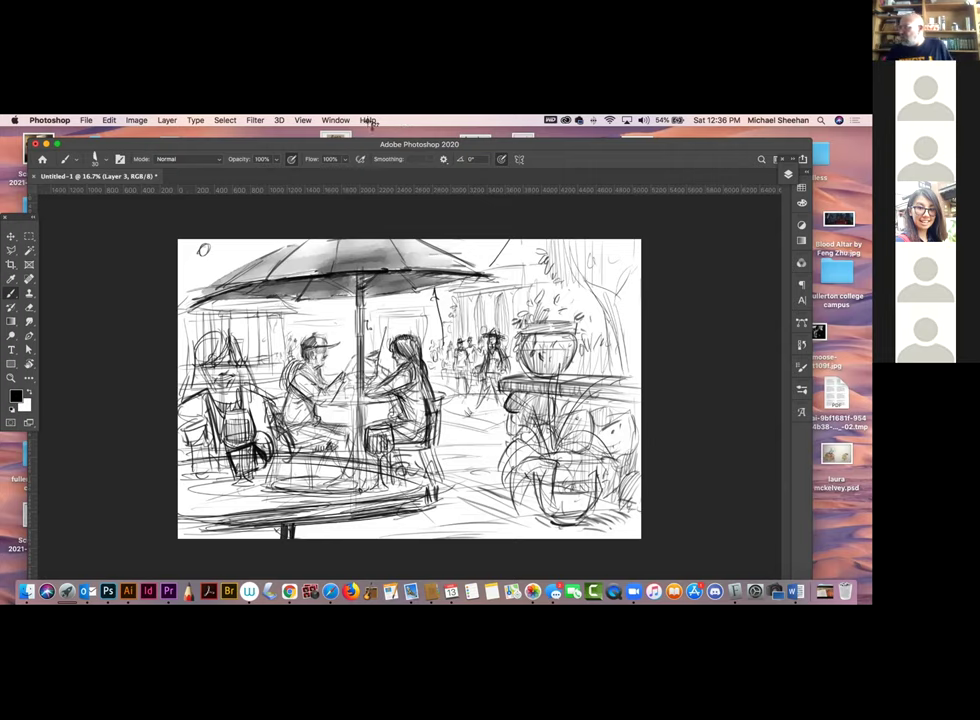
Capture a screenshot of the sketch's middle, showing the umbrella pole and both seated figures
{"action": "left_click_drag", "start_coordinate": [260, 129], "coordinate": [449, 563]}
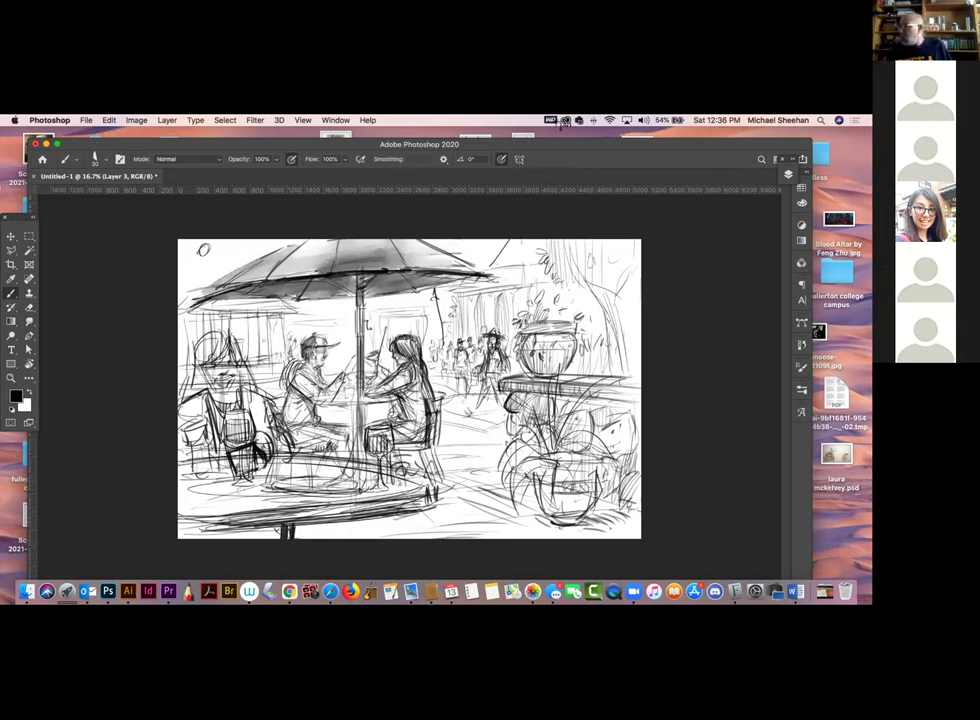
{"action": "left_click_drag", "start_coordinate": [262, 127], "coordinate": [459, 551]}
{"action": "left_click_drag", "start_coordinate": [444, 562], "coordinate": [445, 563]}
{"action": "left_click_drag", "start_coordinate": [245, 147], "coordinate": [357, 485]}
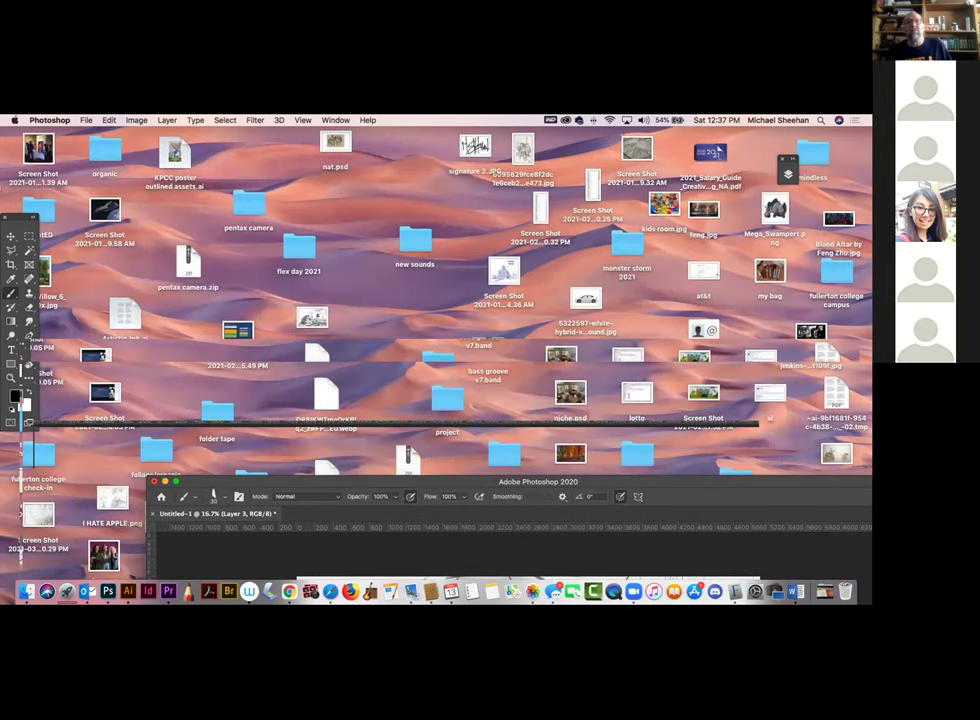
{"action": "key", "text": "Tab"}
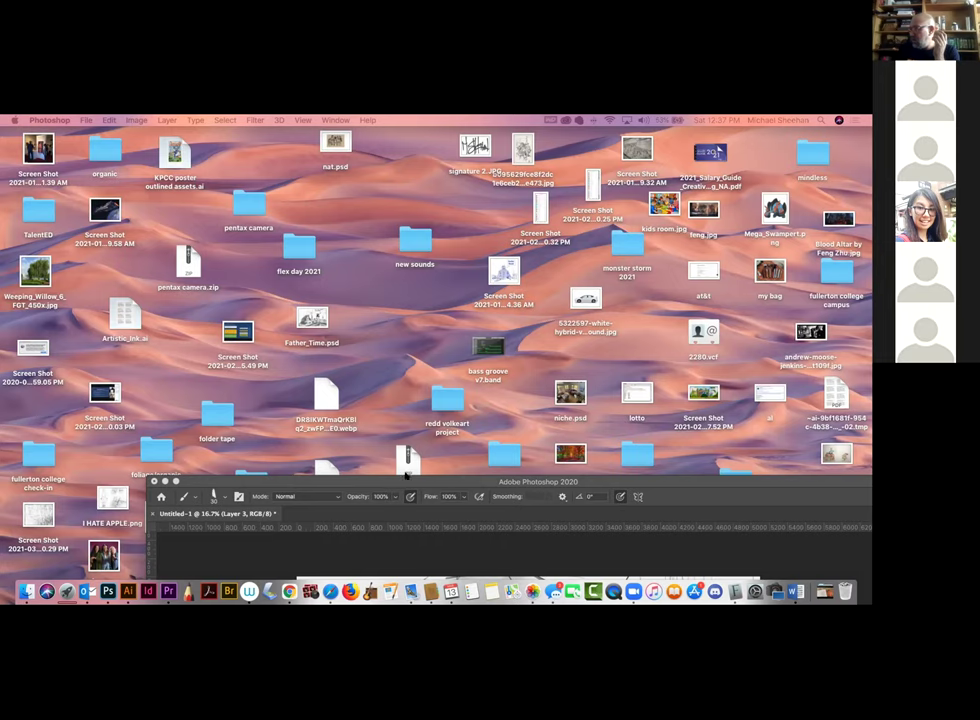
{"action": "key", "text": "Tab"}
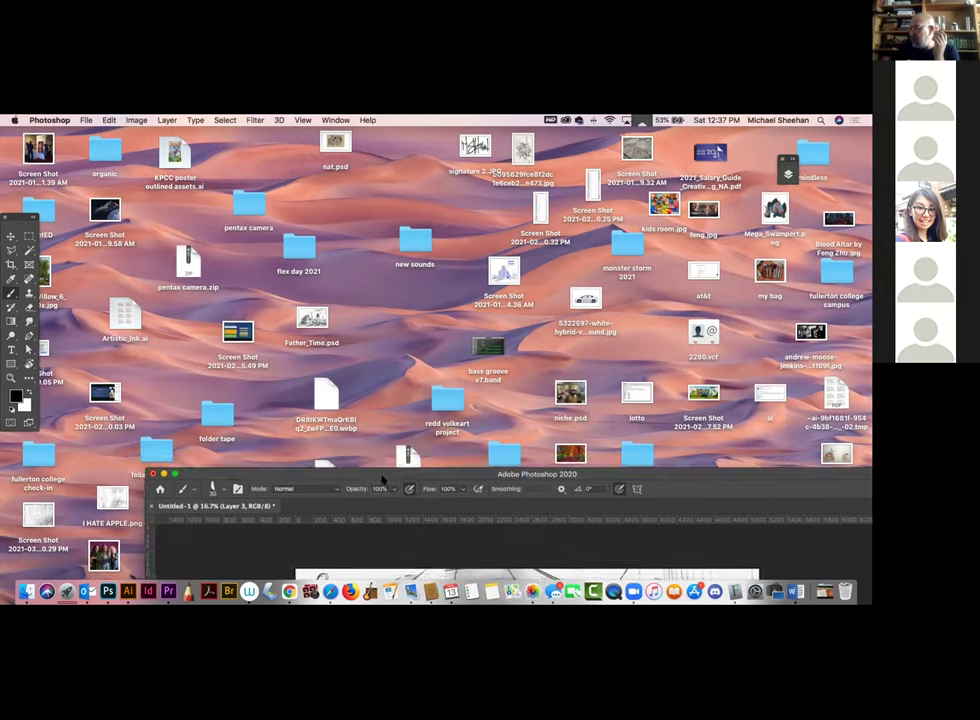
{"action": "double_click", "coordinate": [383, 477]}
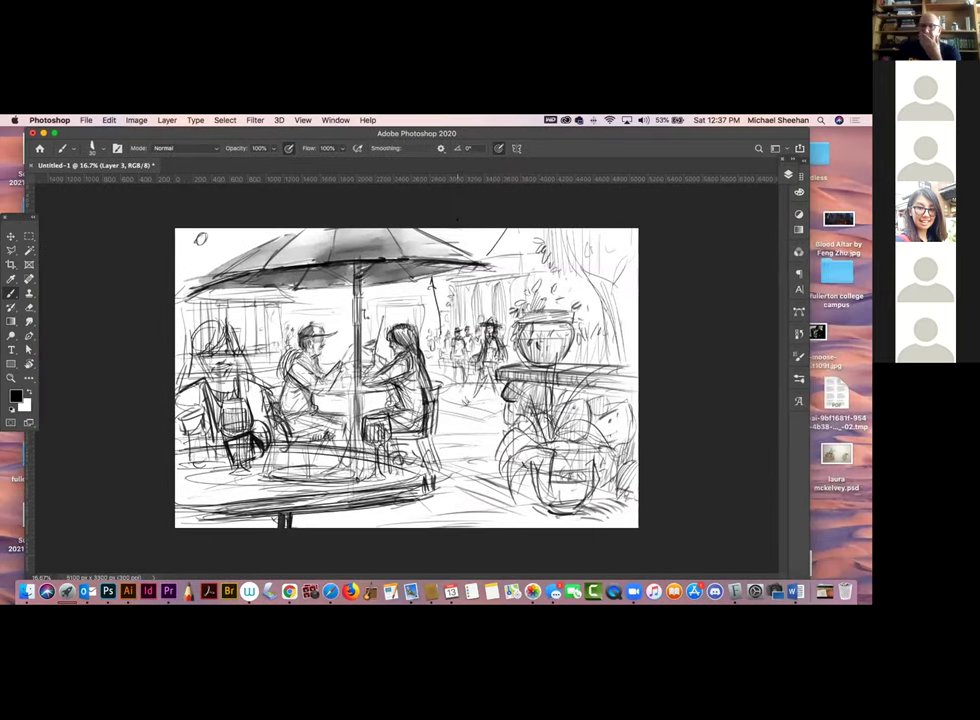